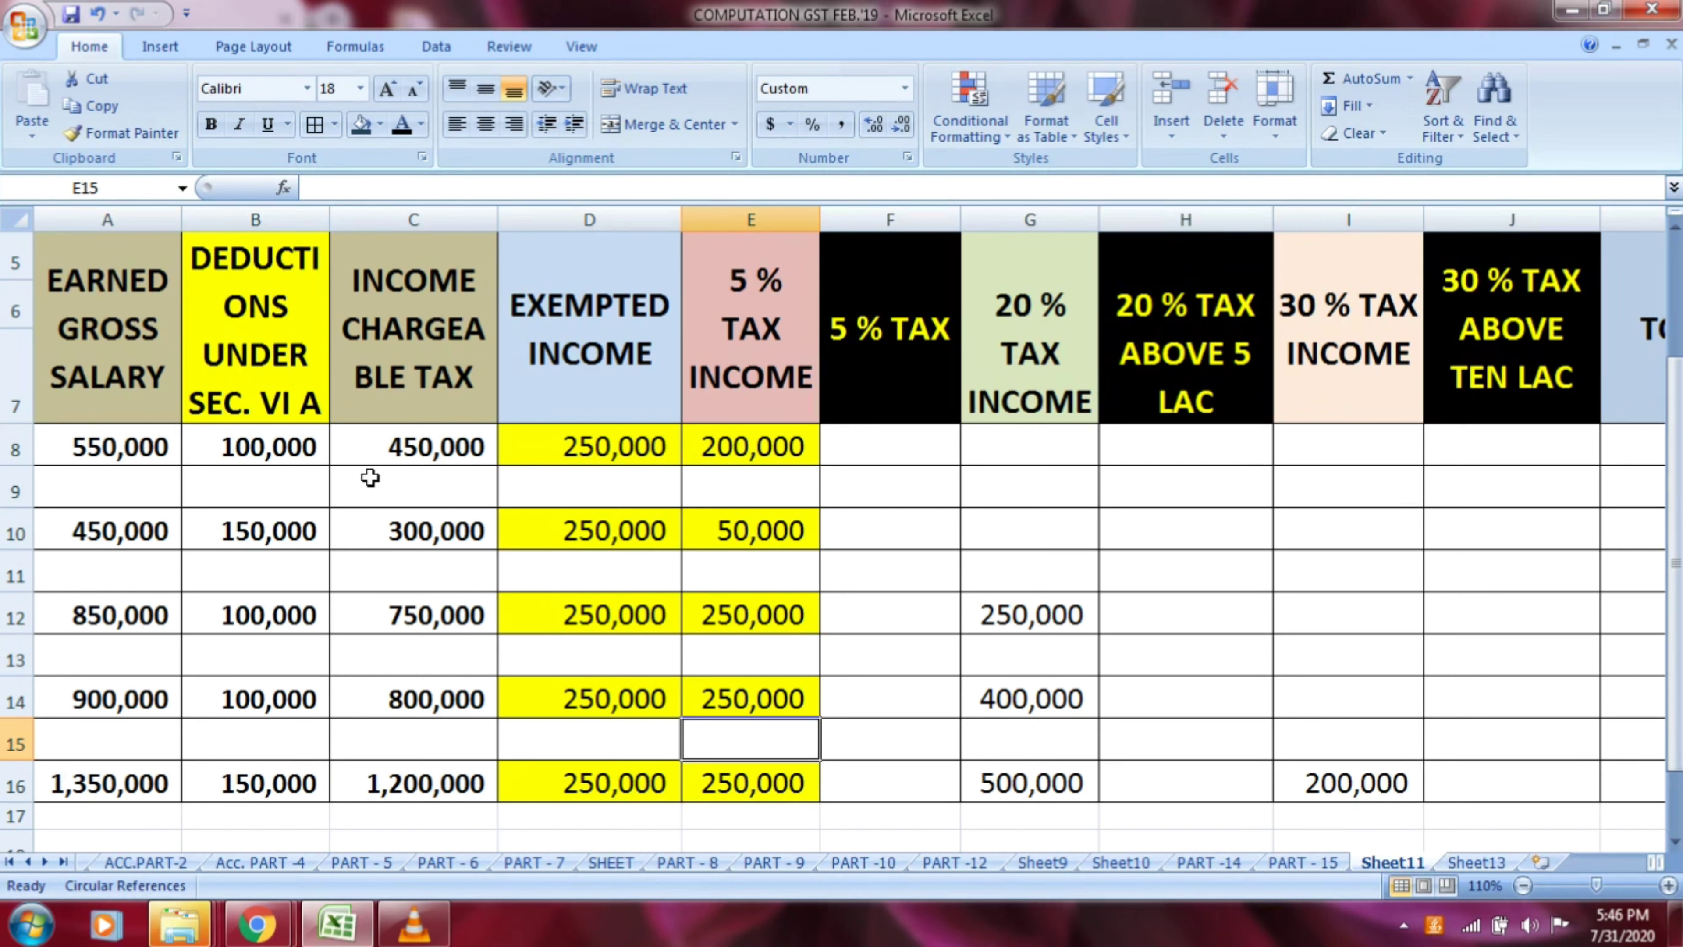
Review the column headers from Earned Gross Salary through 30 % Tax Above Ten Lac one by one
left_click(92, 336)
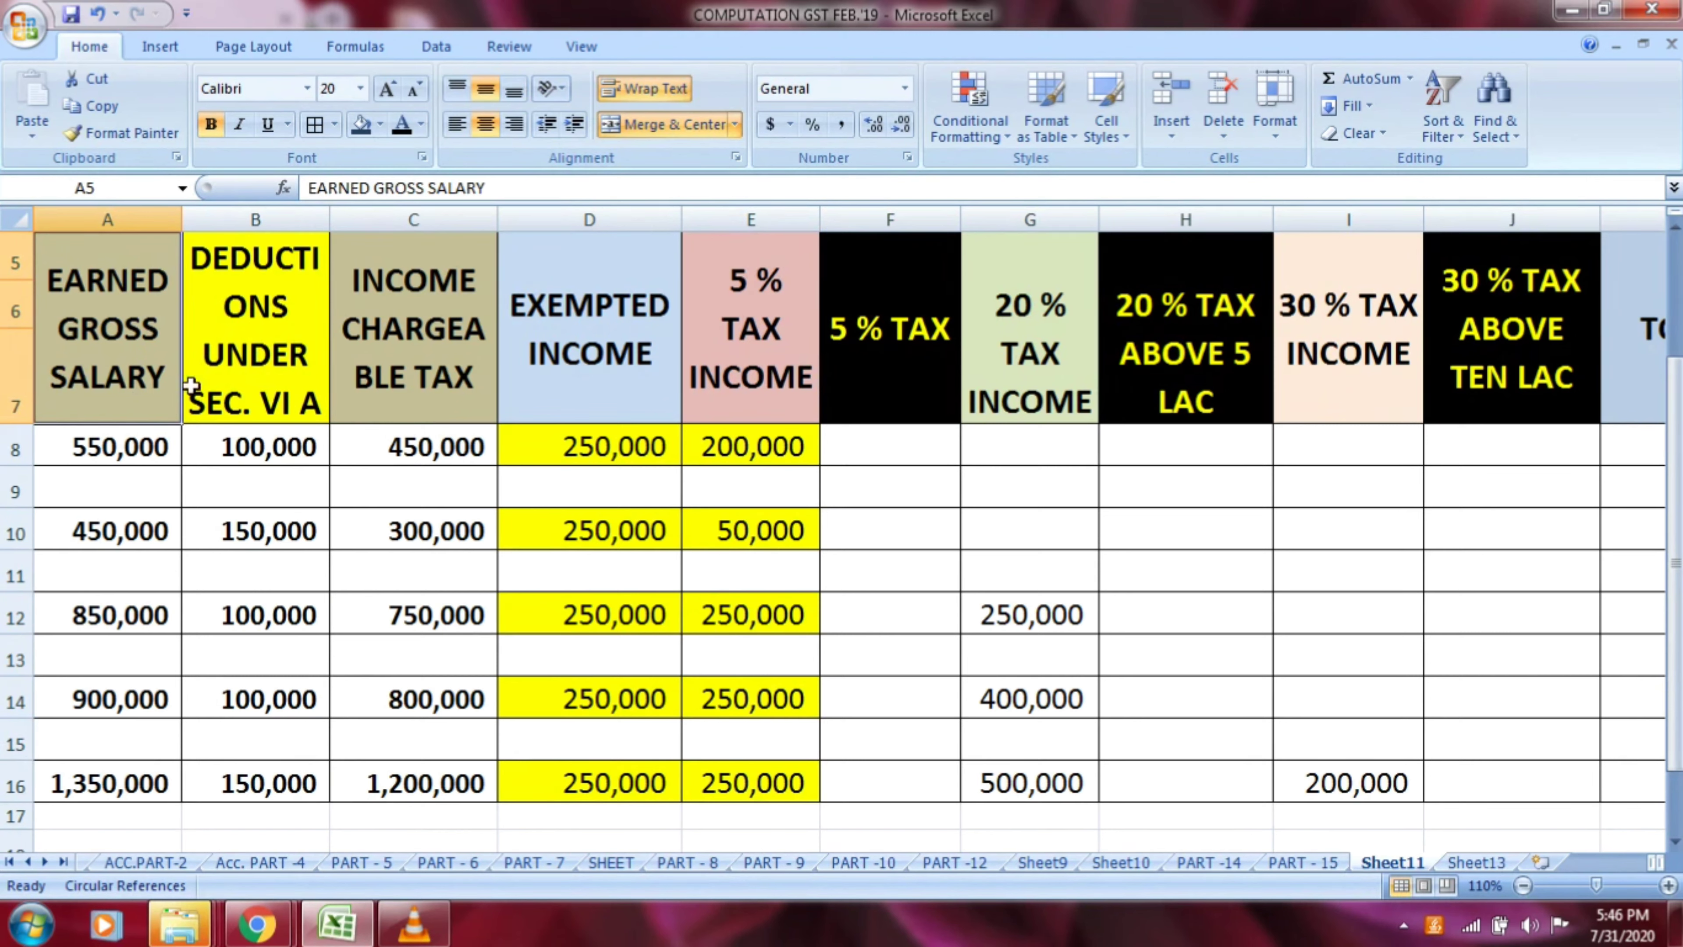
left_click(263, 372)
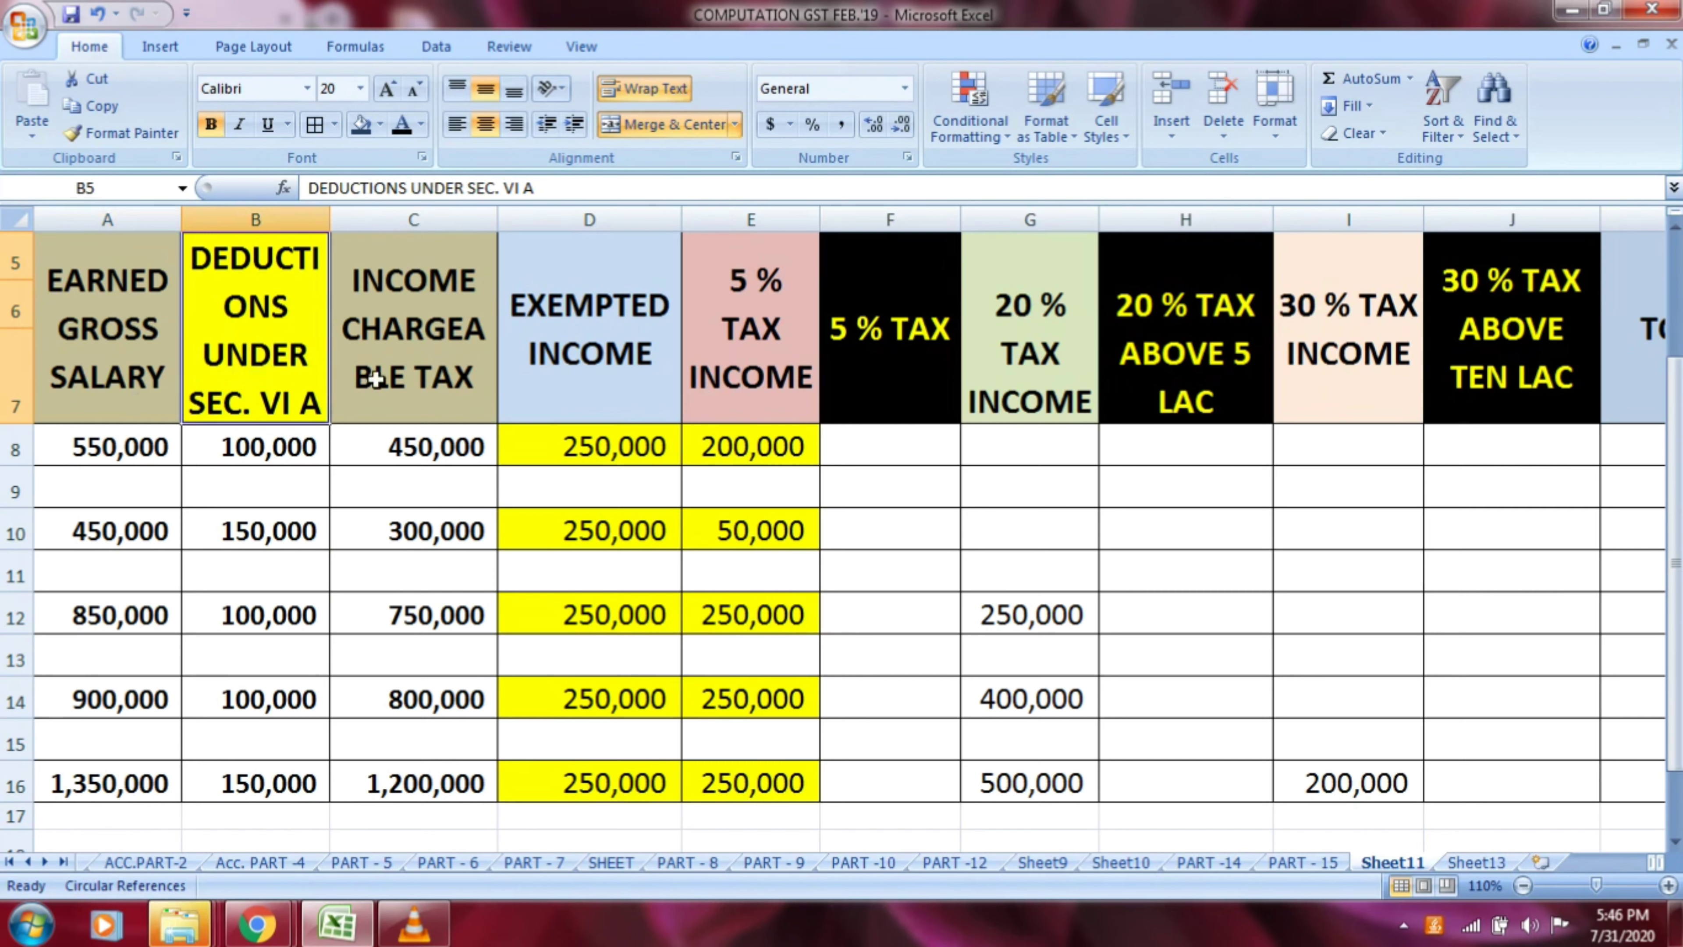
left_click(399, 389)
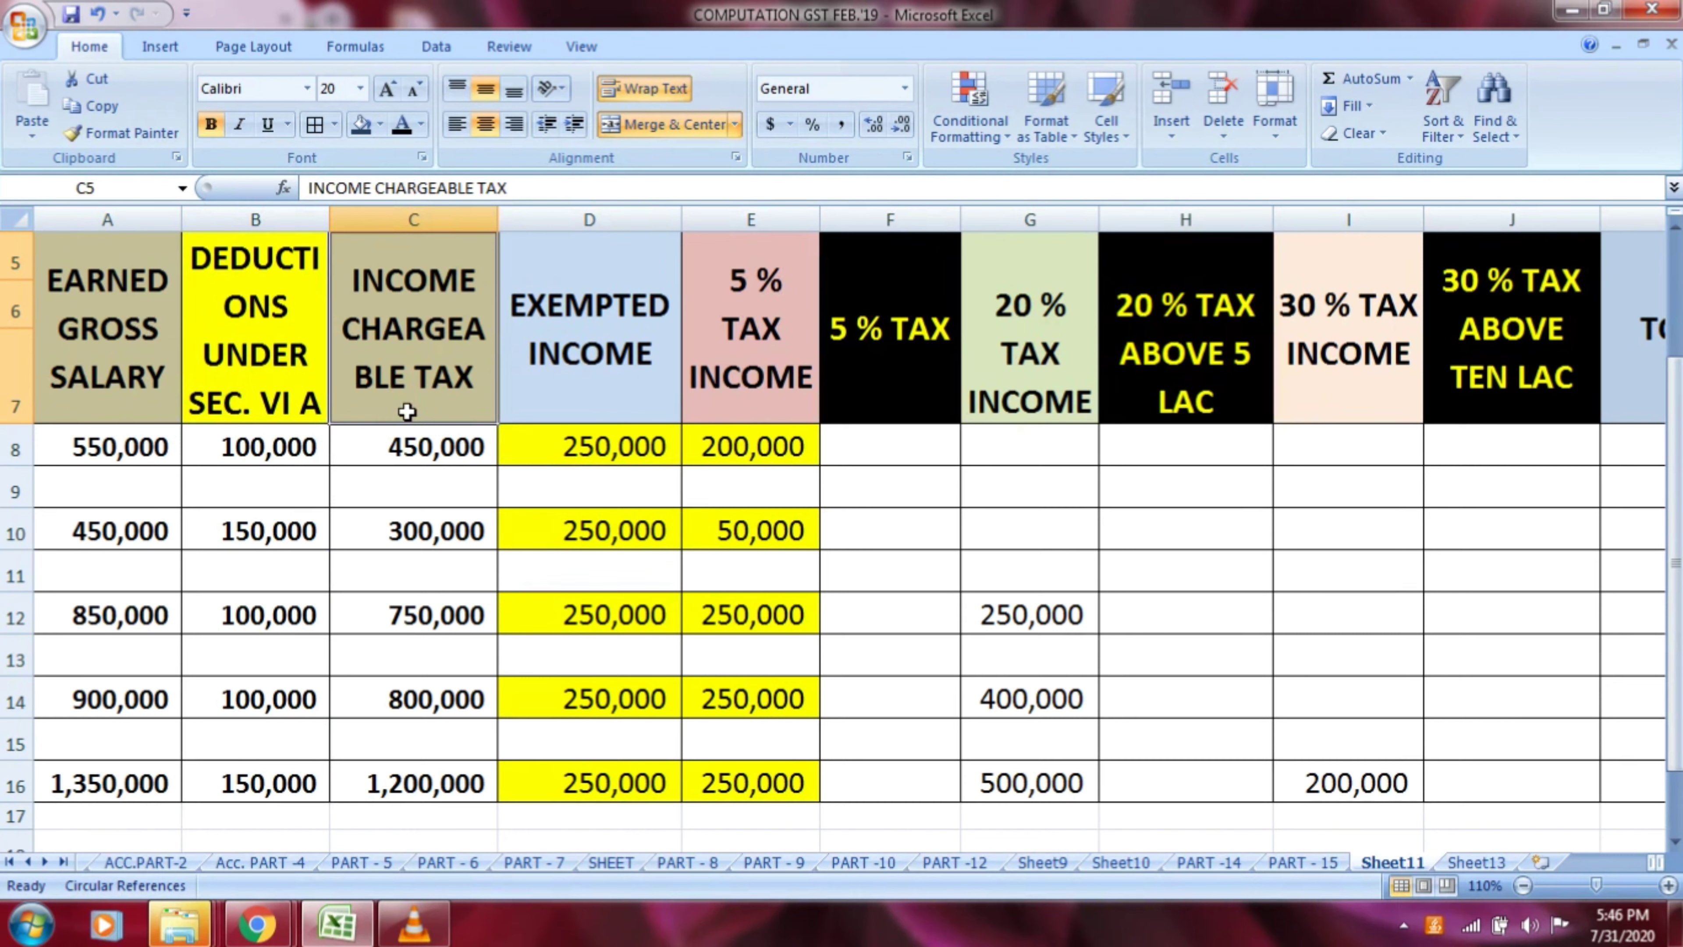
left_click(552, 388)
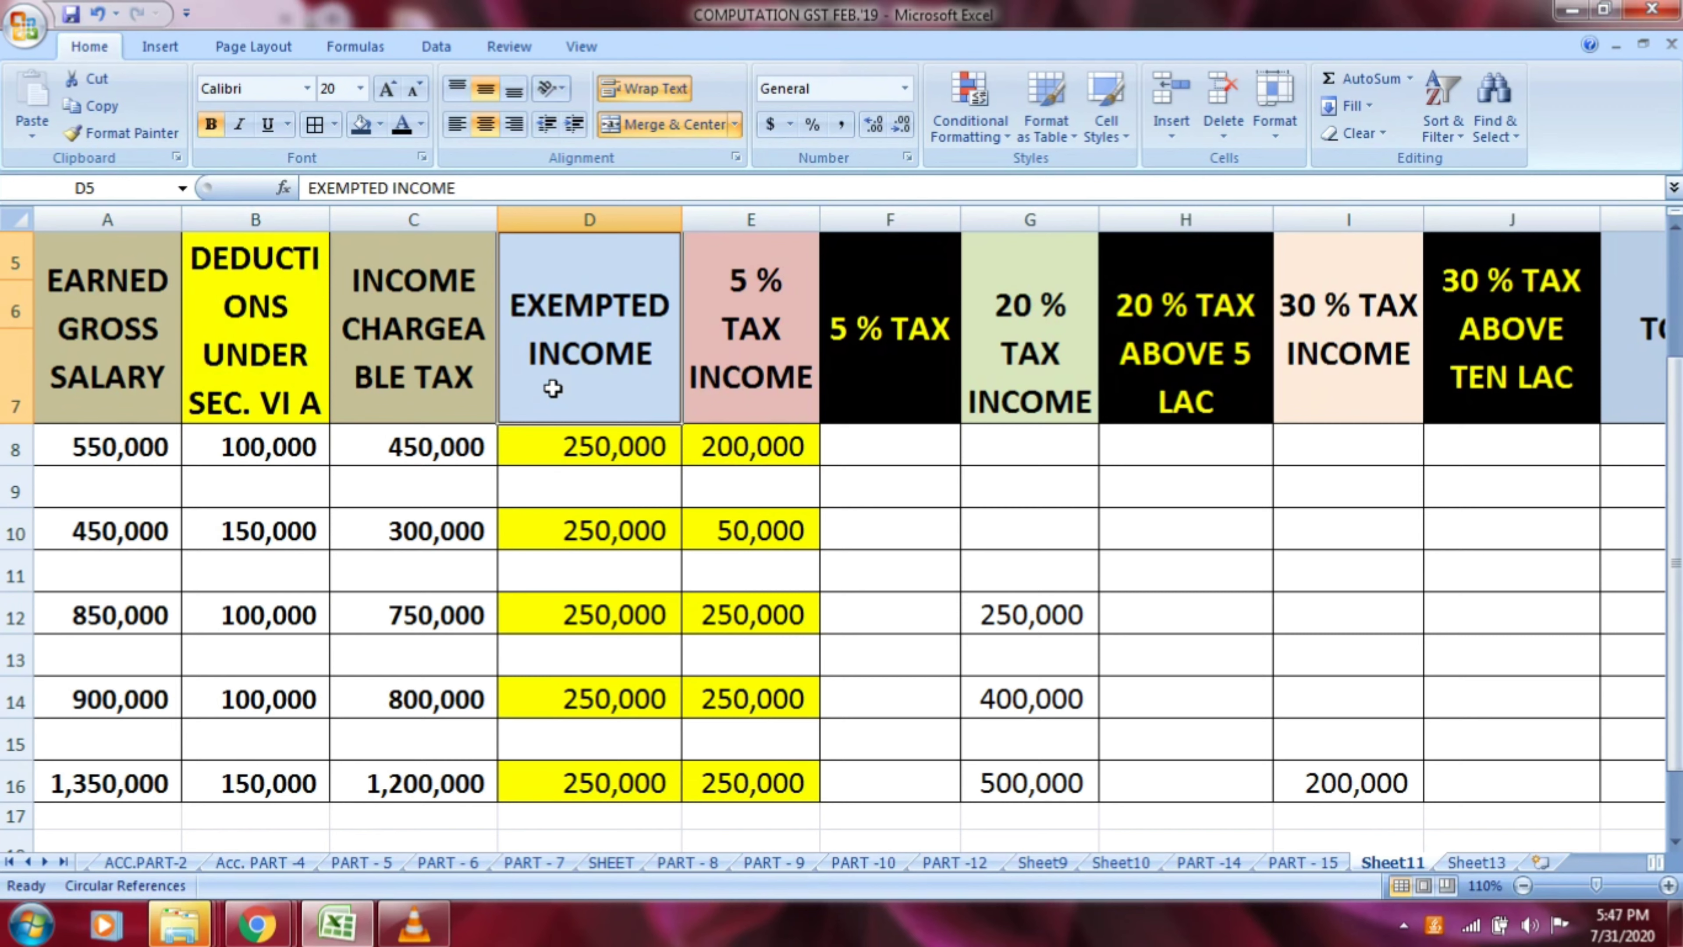
left_click(740, 394)
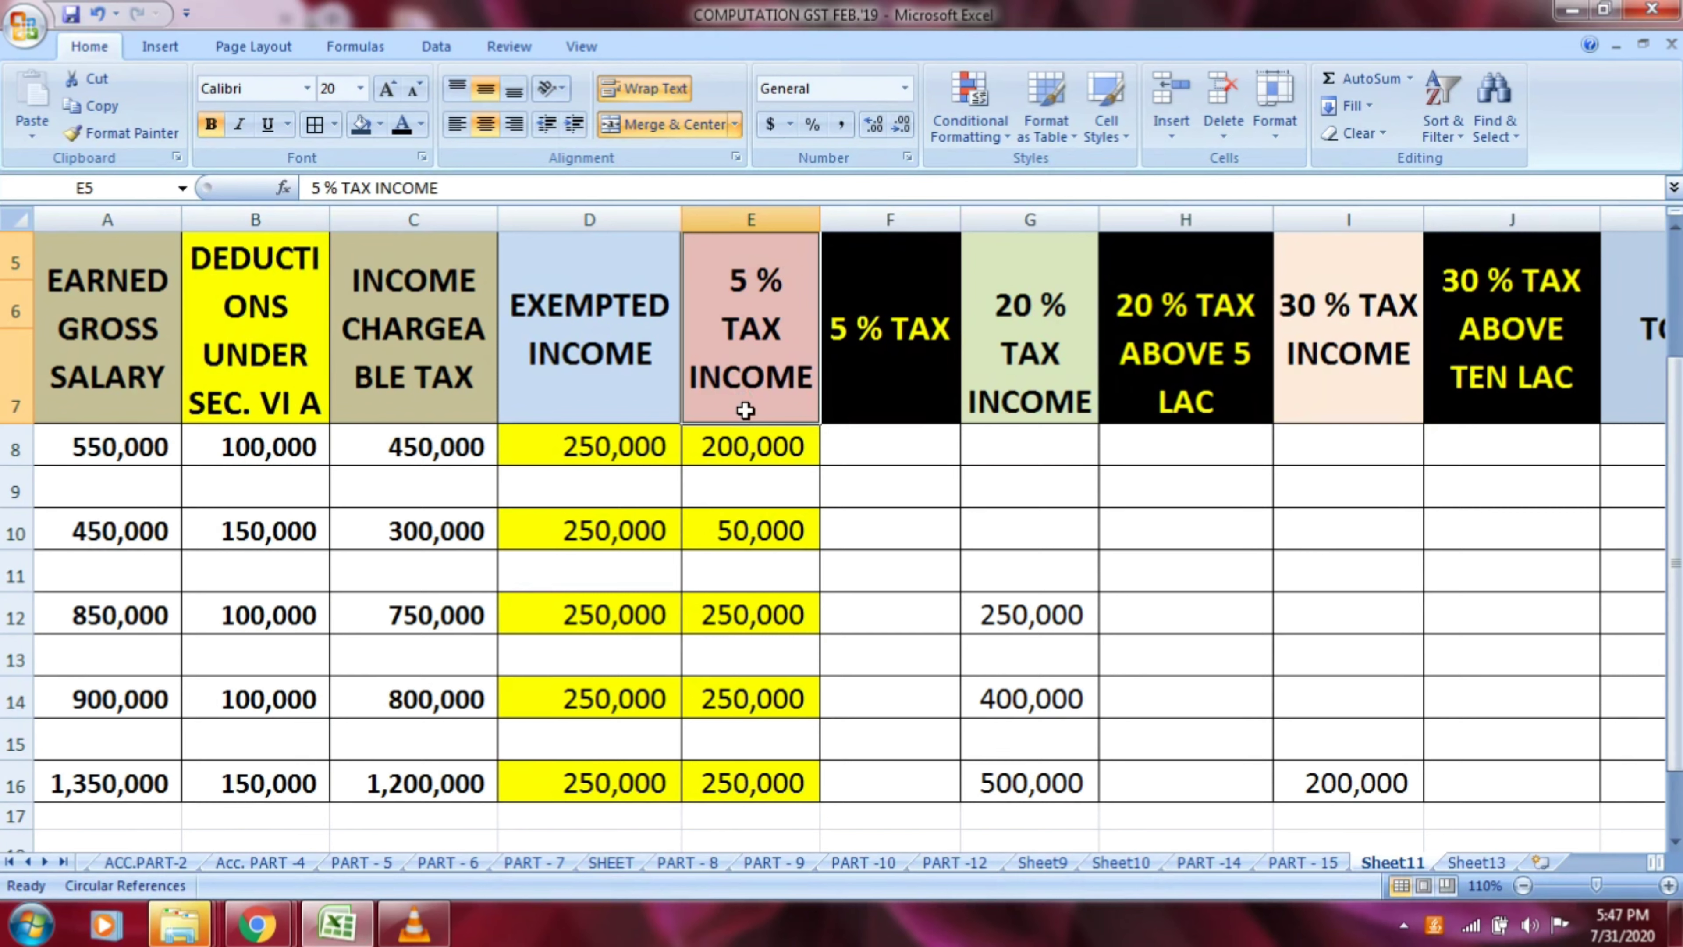
left_click(871, 396)
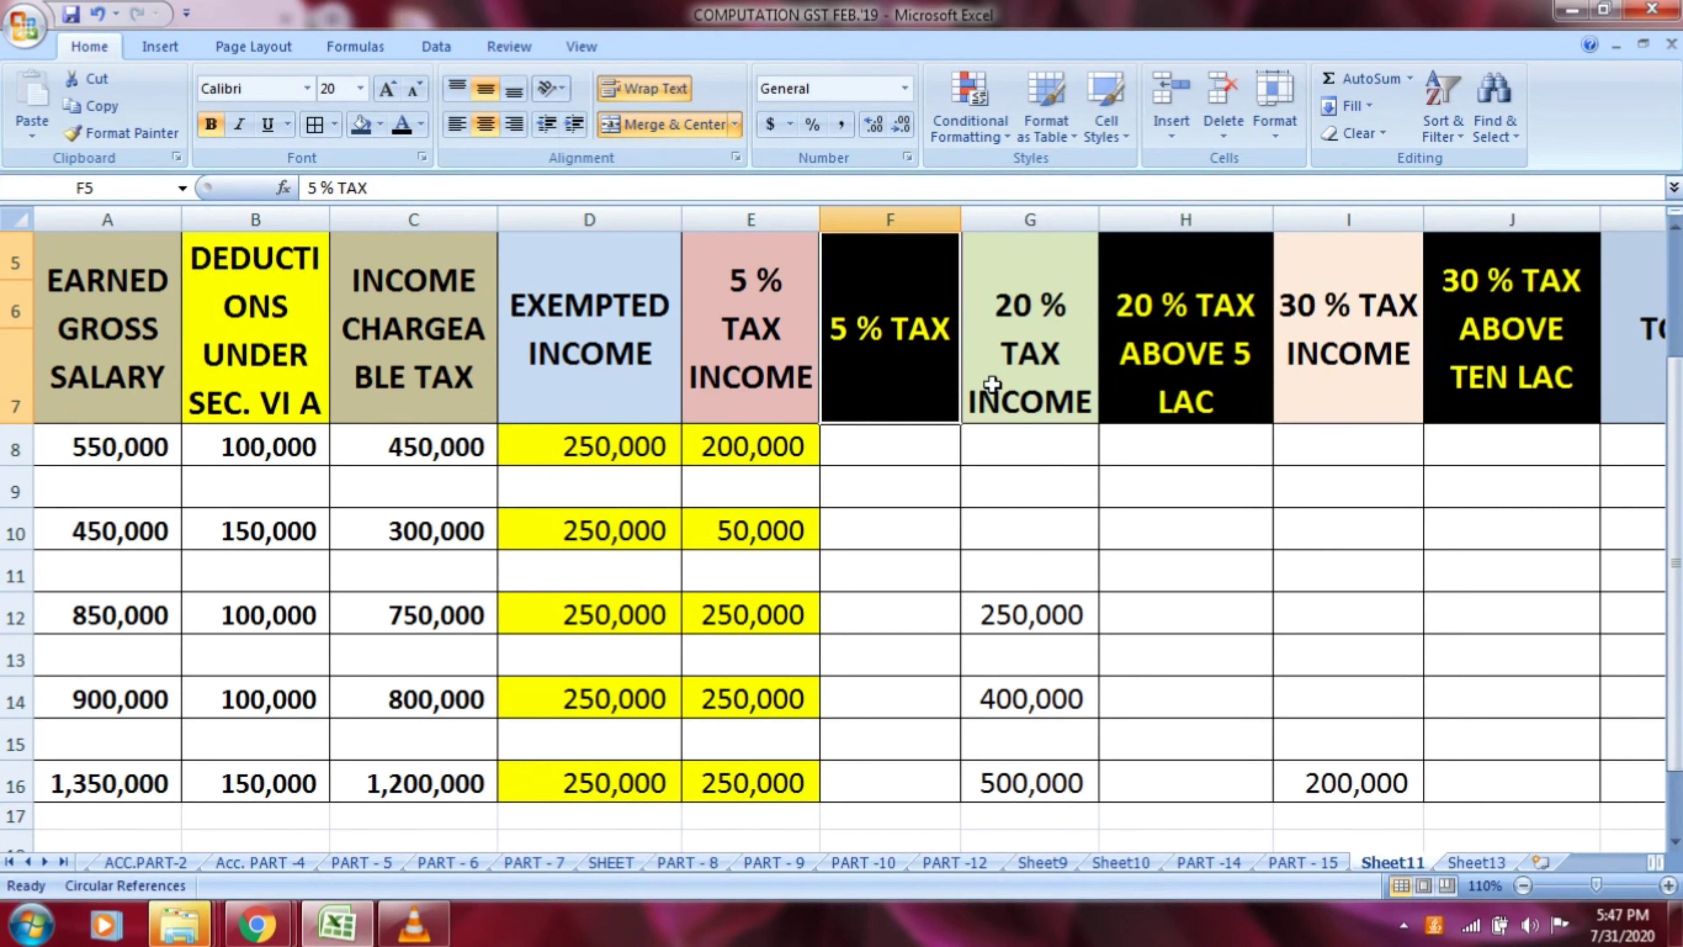
left_click(1066, 365)
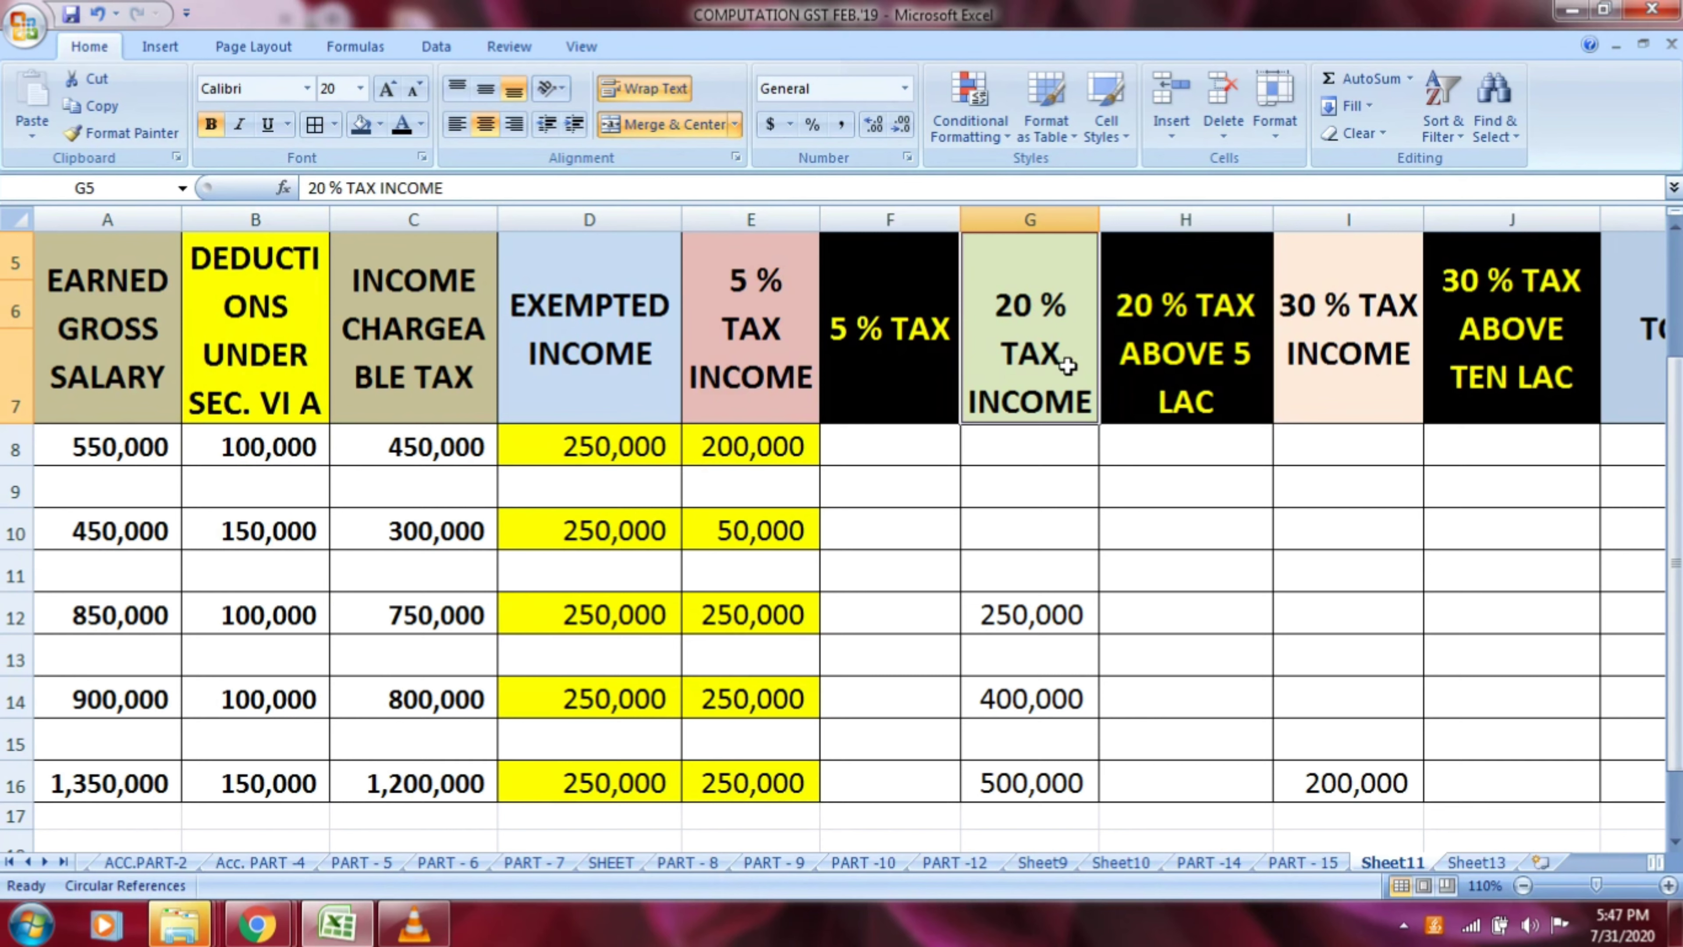
left_click(1176, 374)
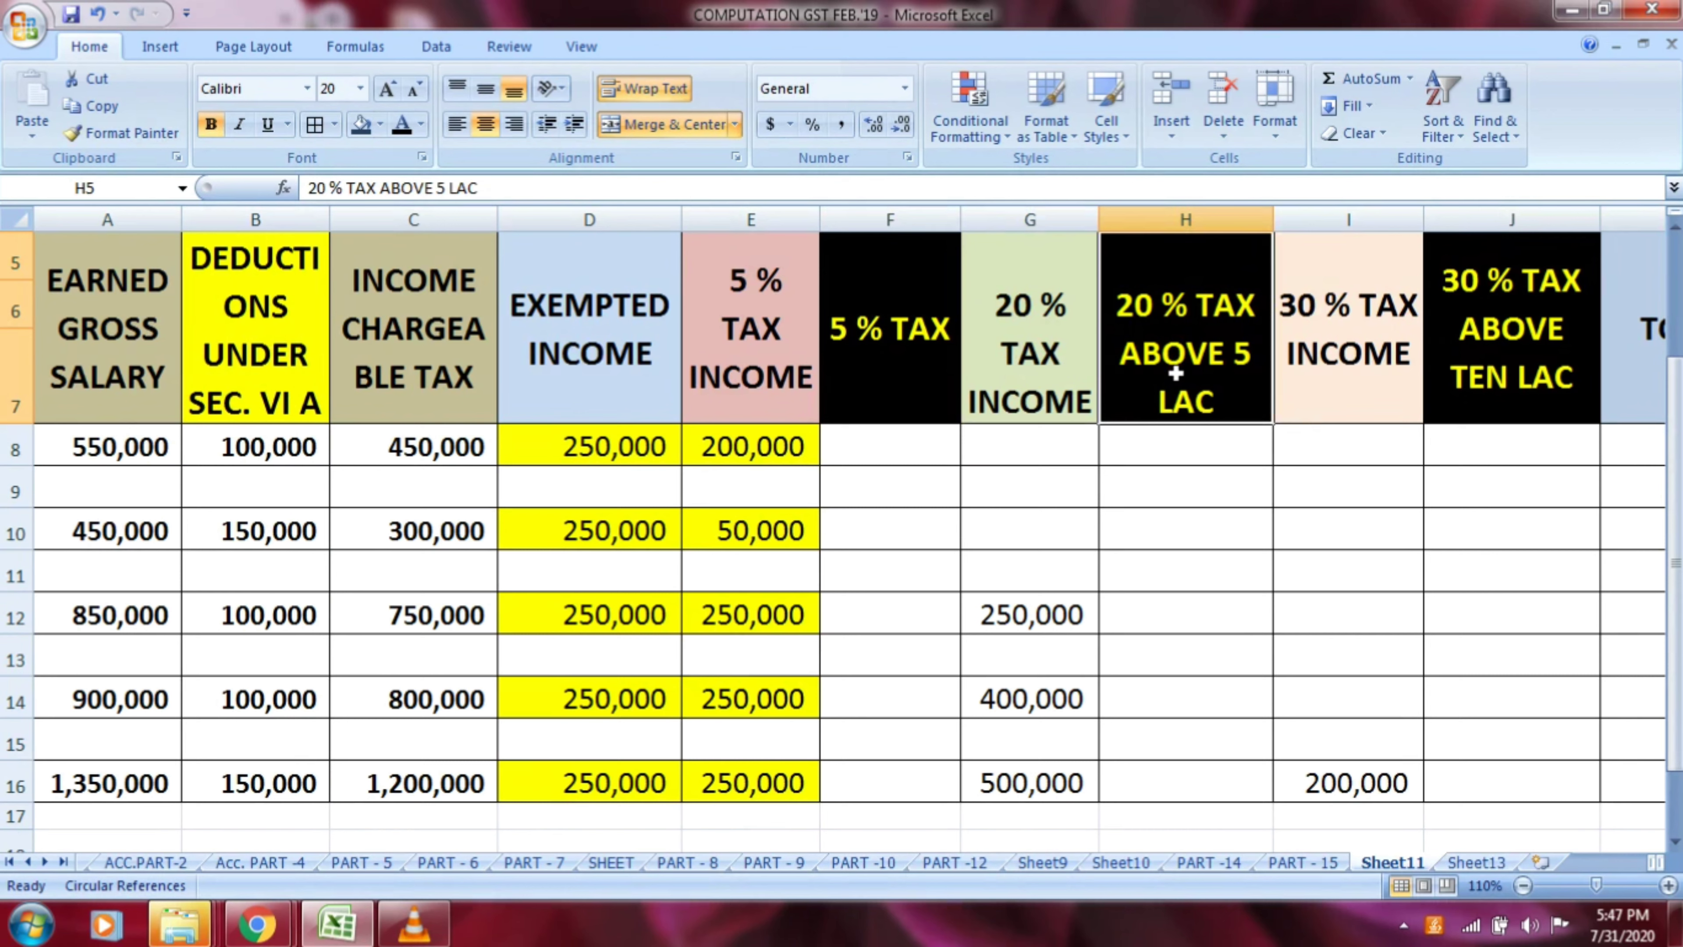
left_click(1335, 371)
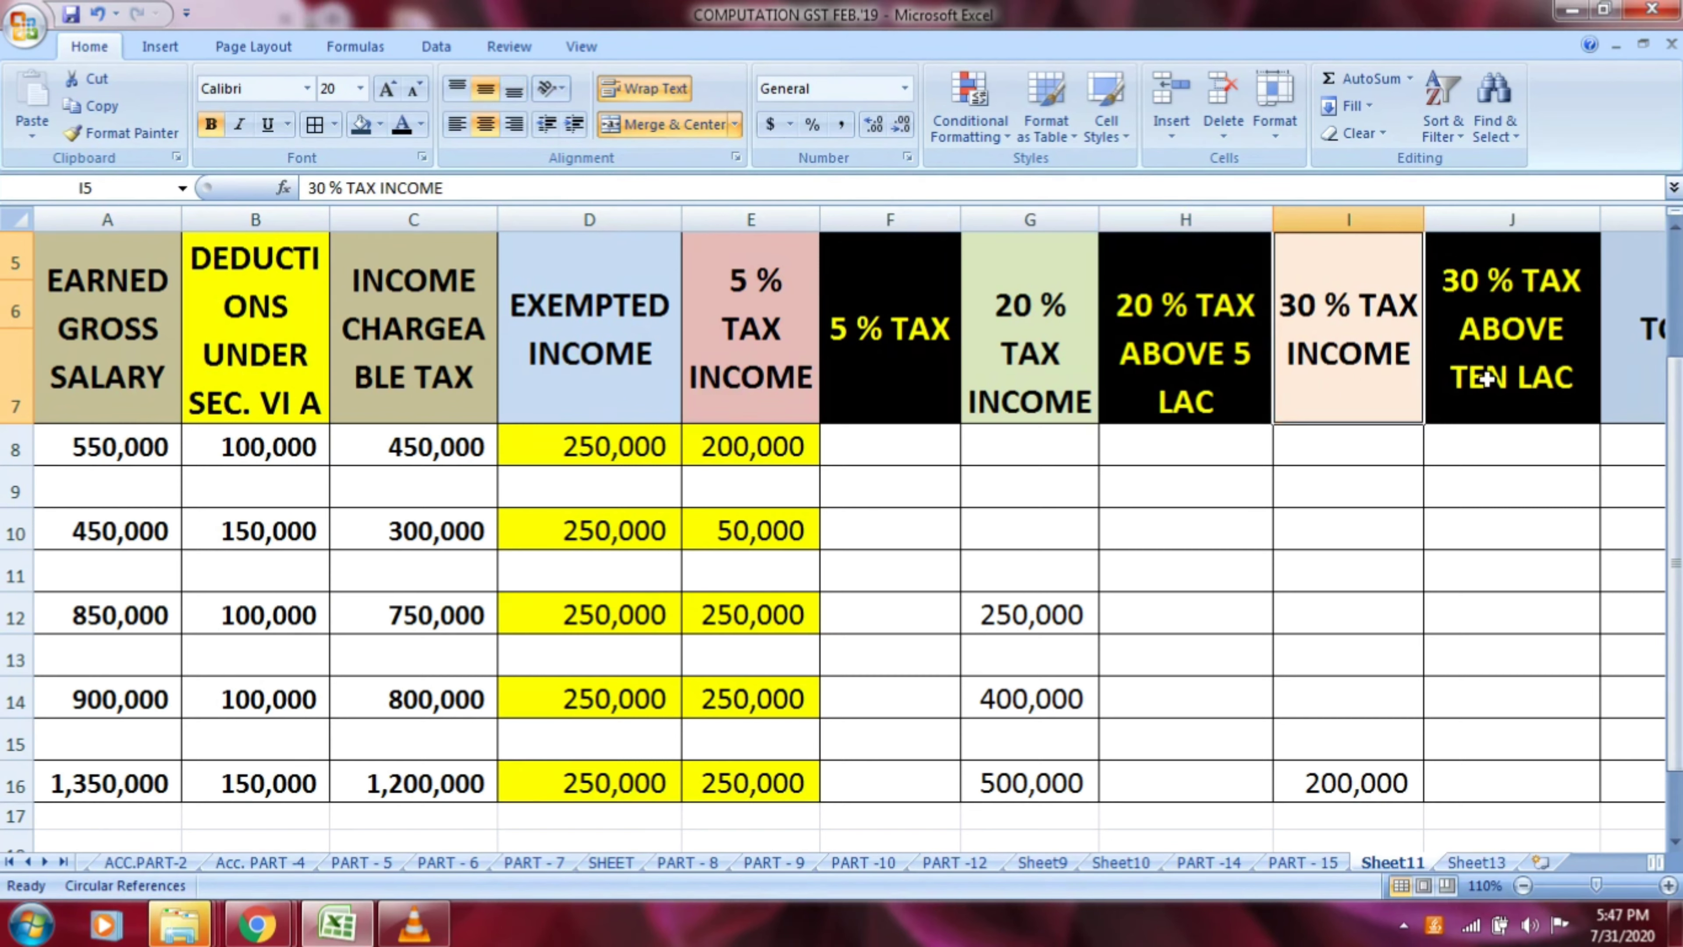
left_click(1477, 396)
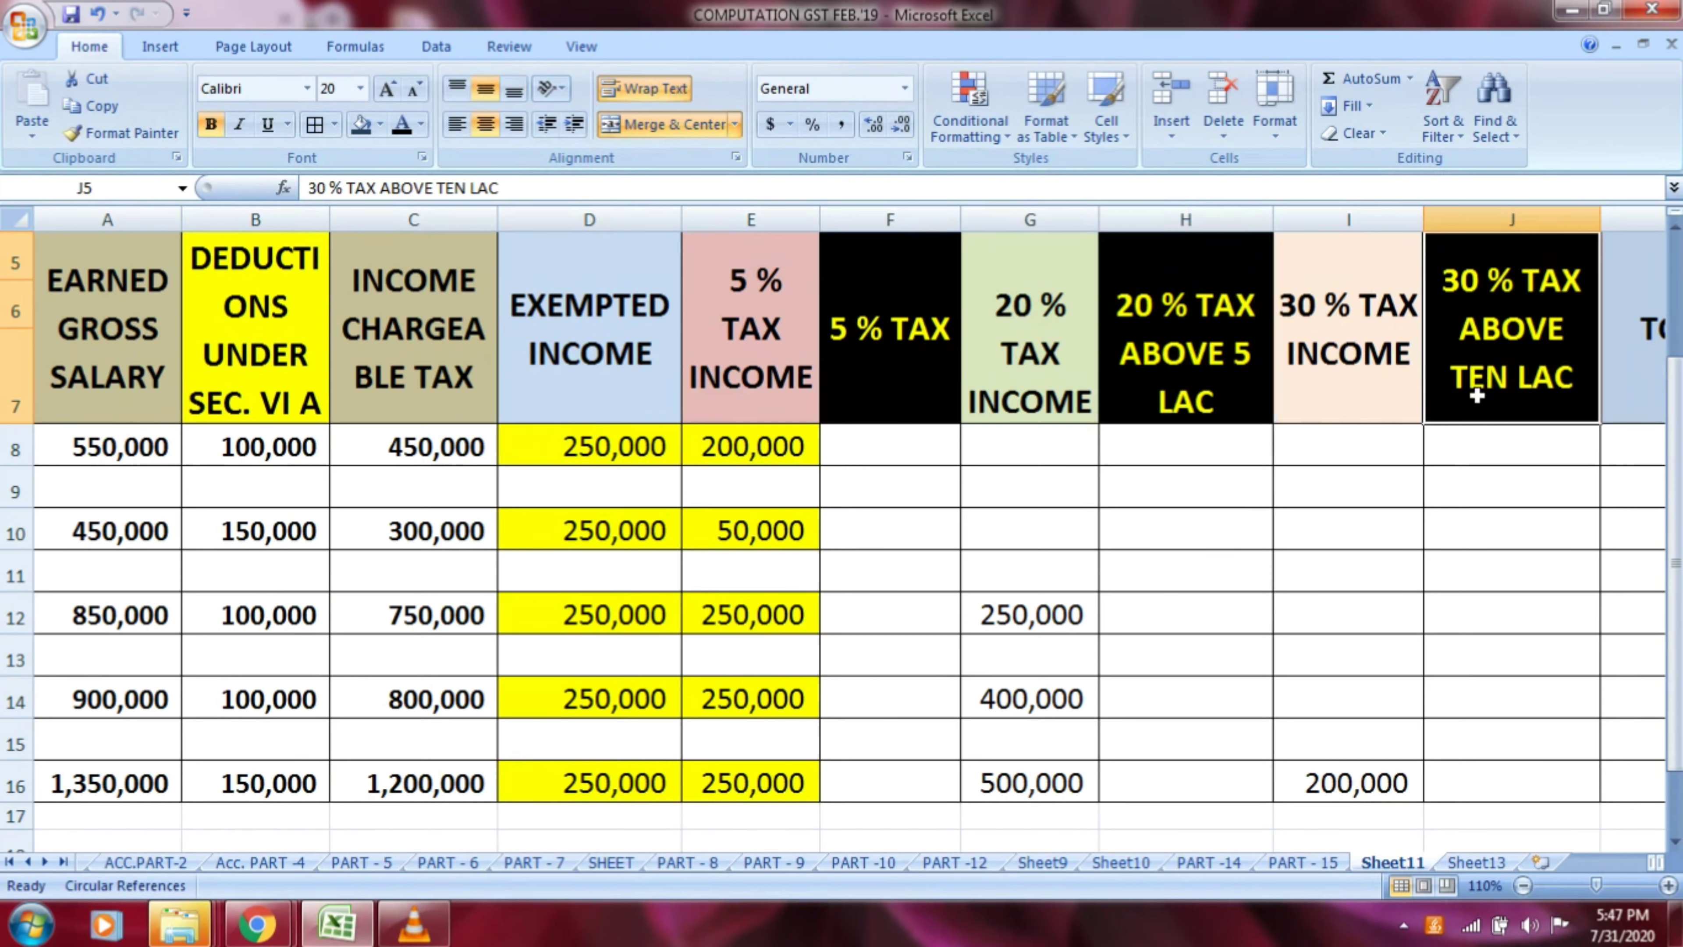
Review the Total, Cess @ 4 %, Total TDS and Monthly TDS Deduct headers, then return to the first column
key("Right")
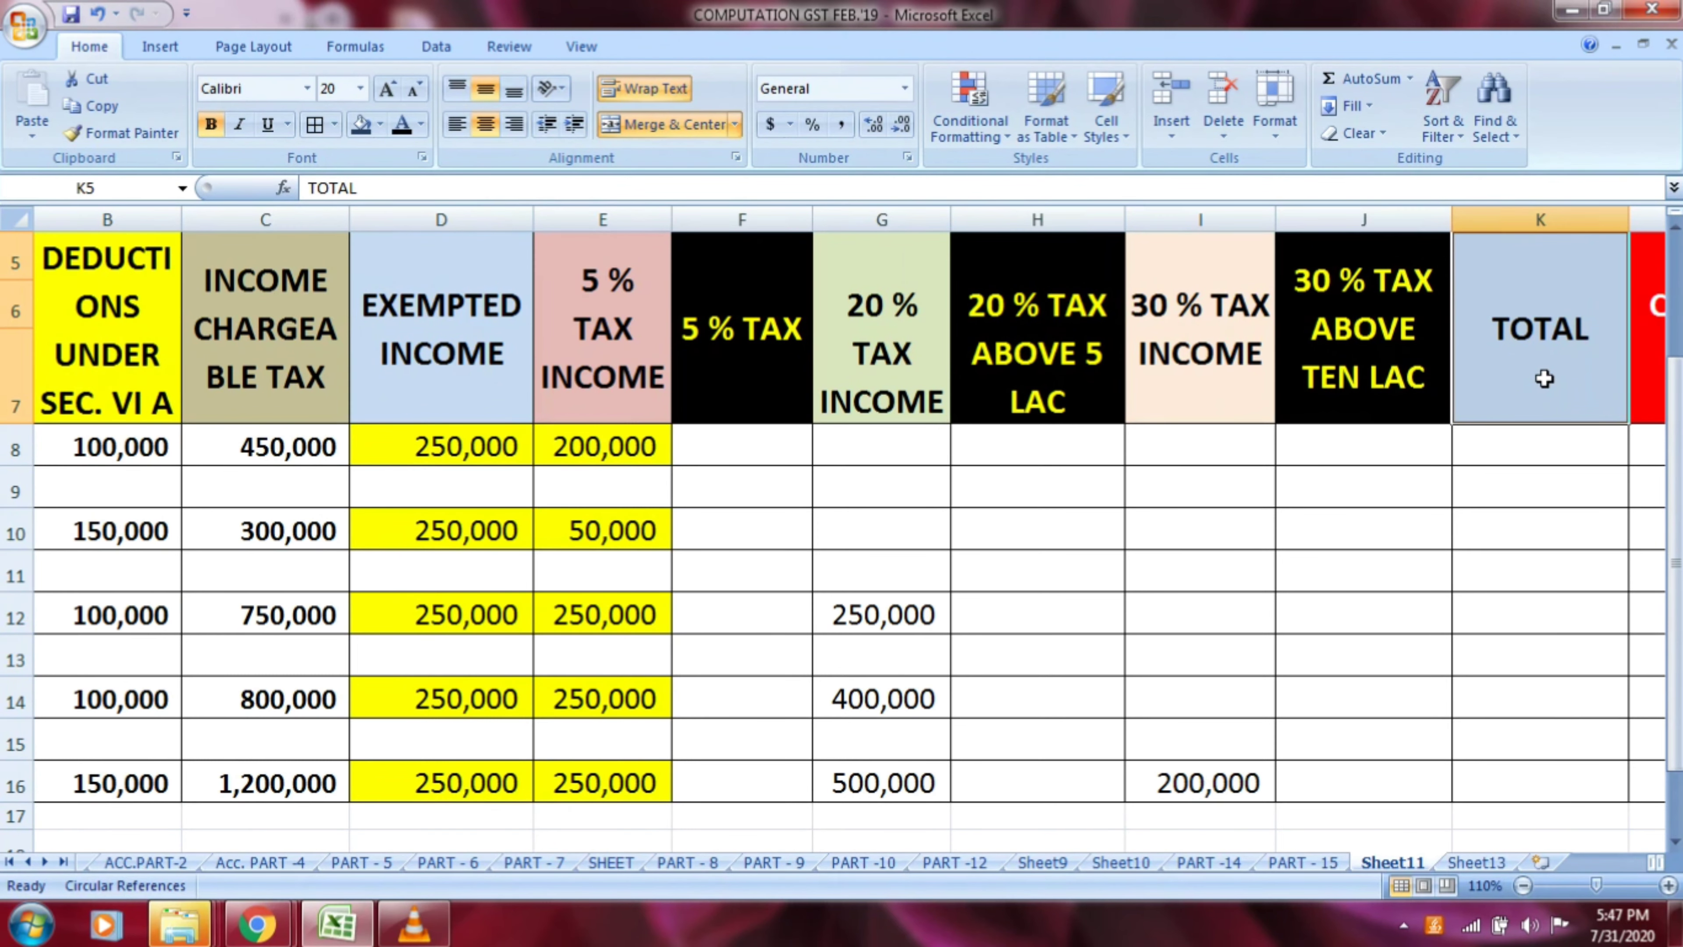
key("Right")
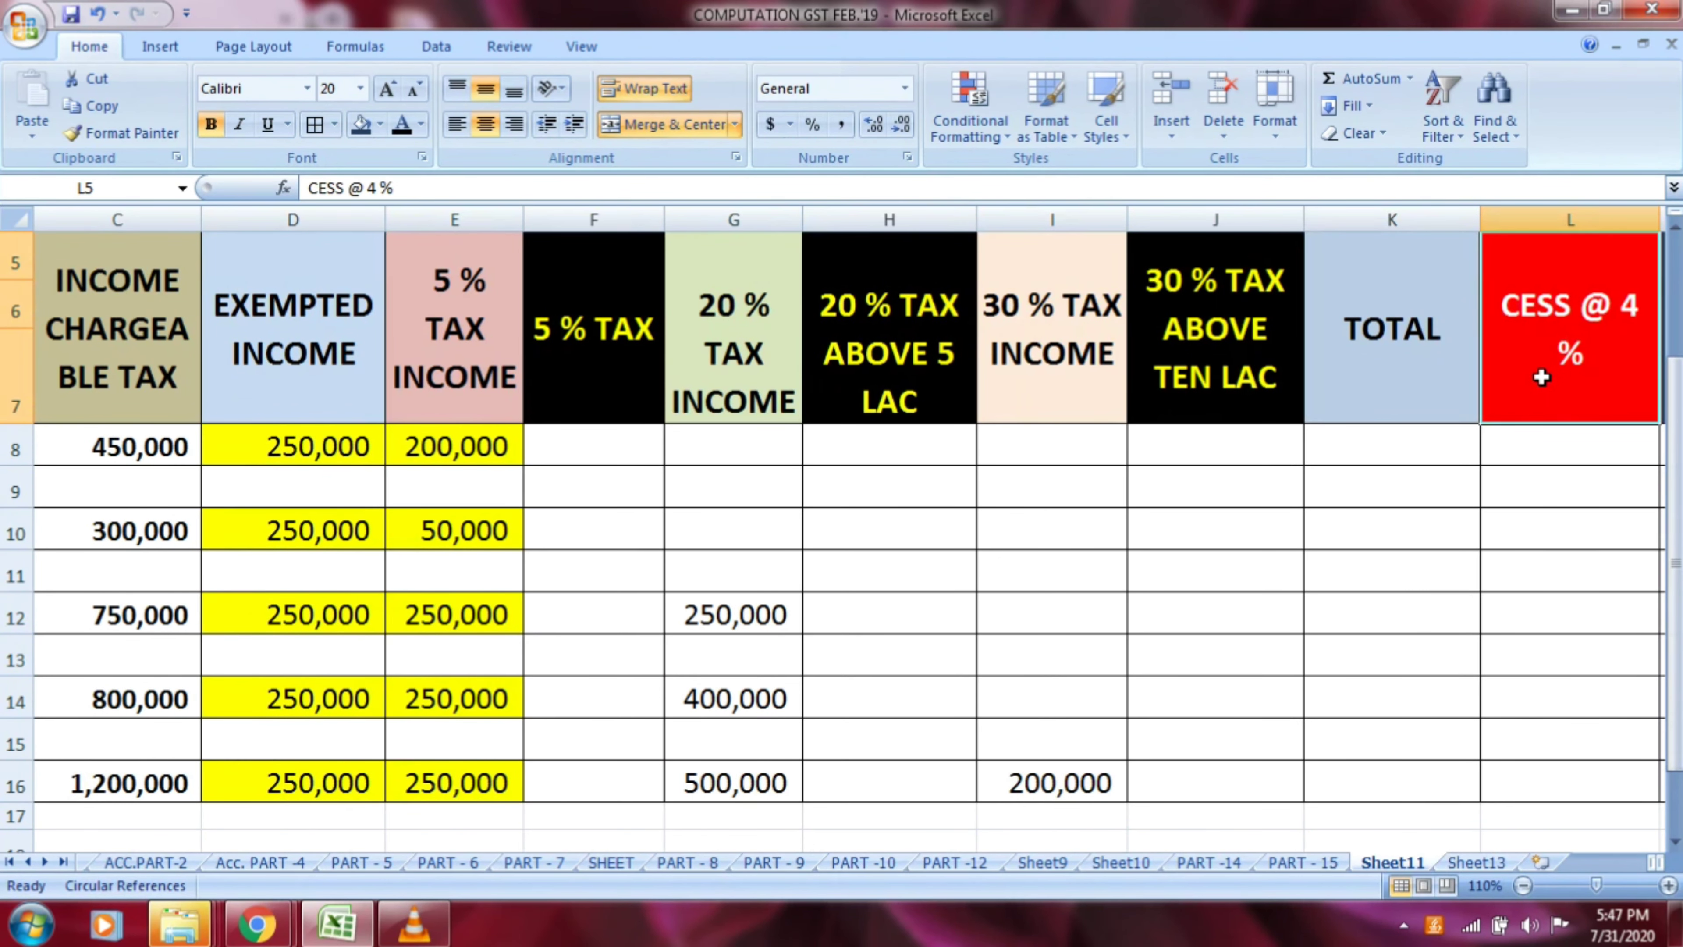
key("Right")
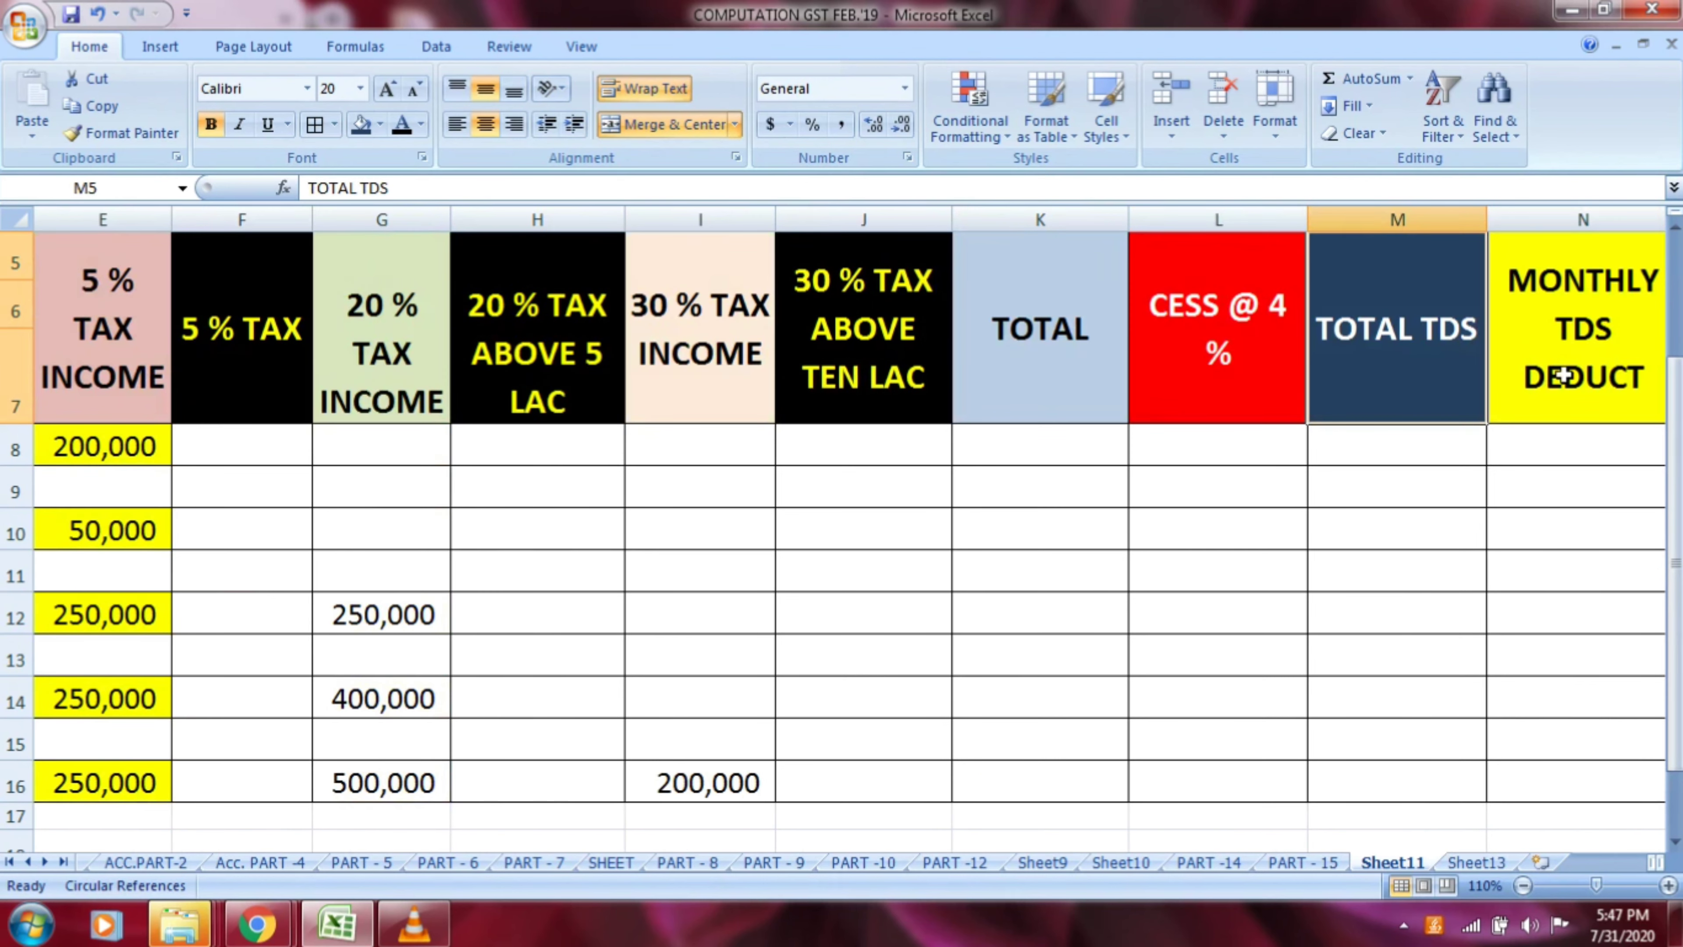
key("Right")
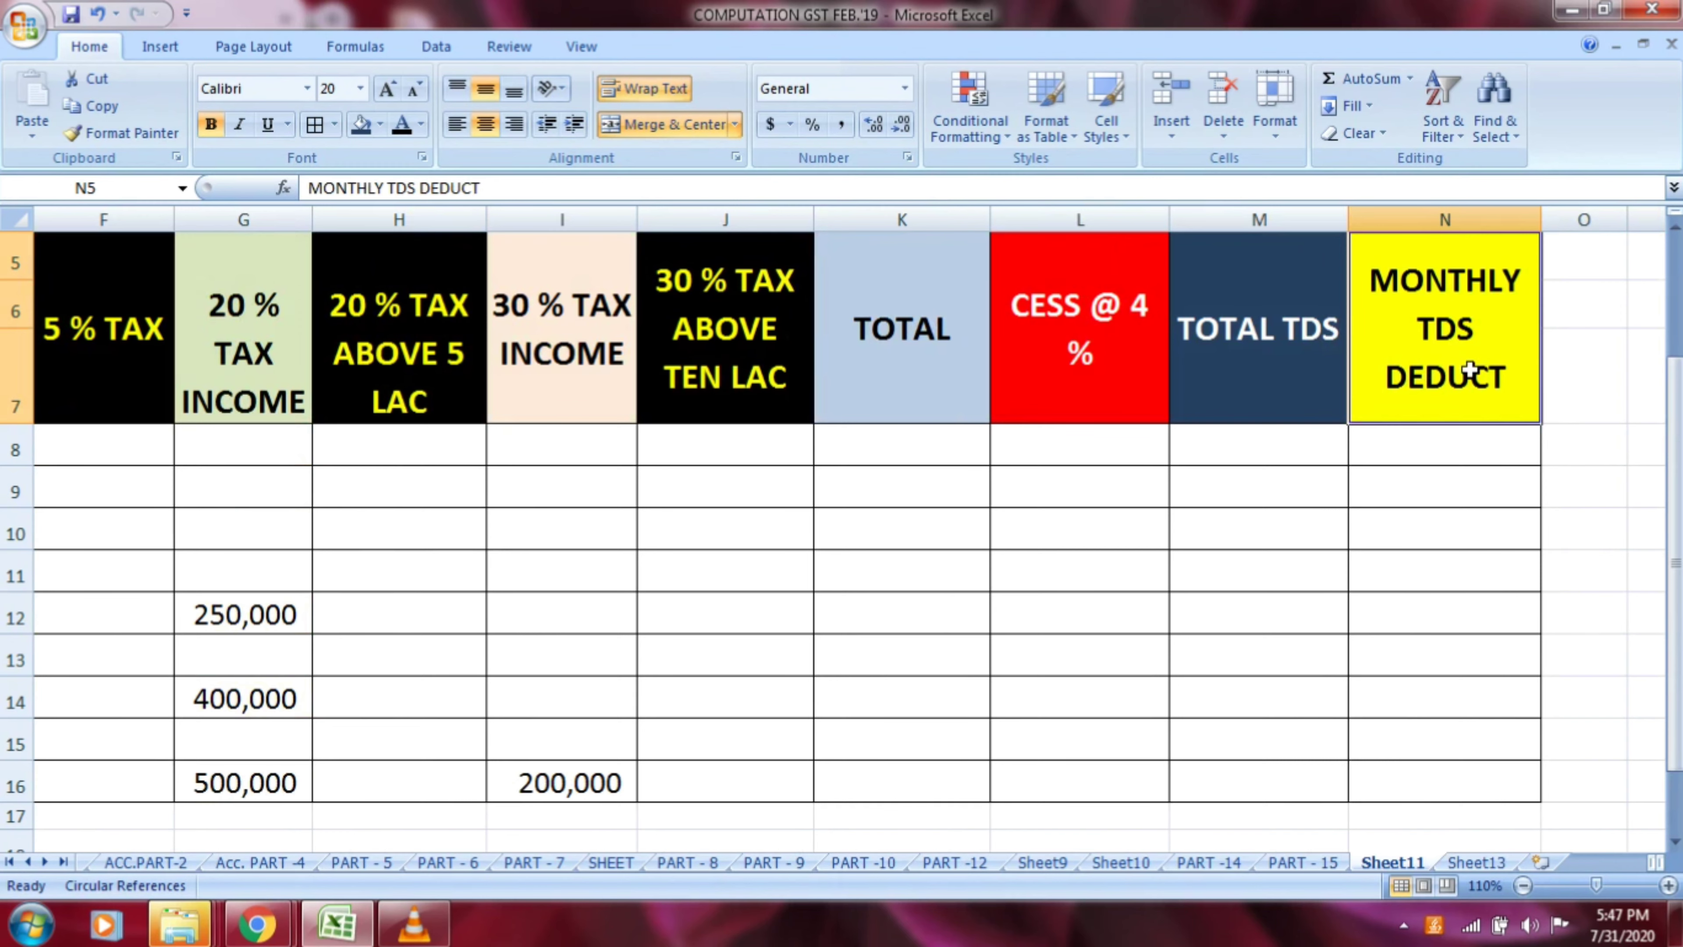
key("Left")
key("Left")
key("Left")
key("Left")
key("Left")
key("Left")
key("Left")
key("Left")
key("Left")
key("Left")
key("Left")
key("Left")
key("Left")
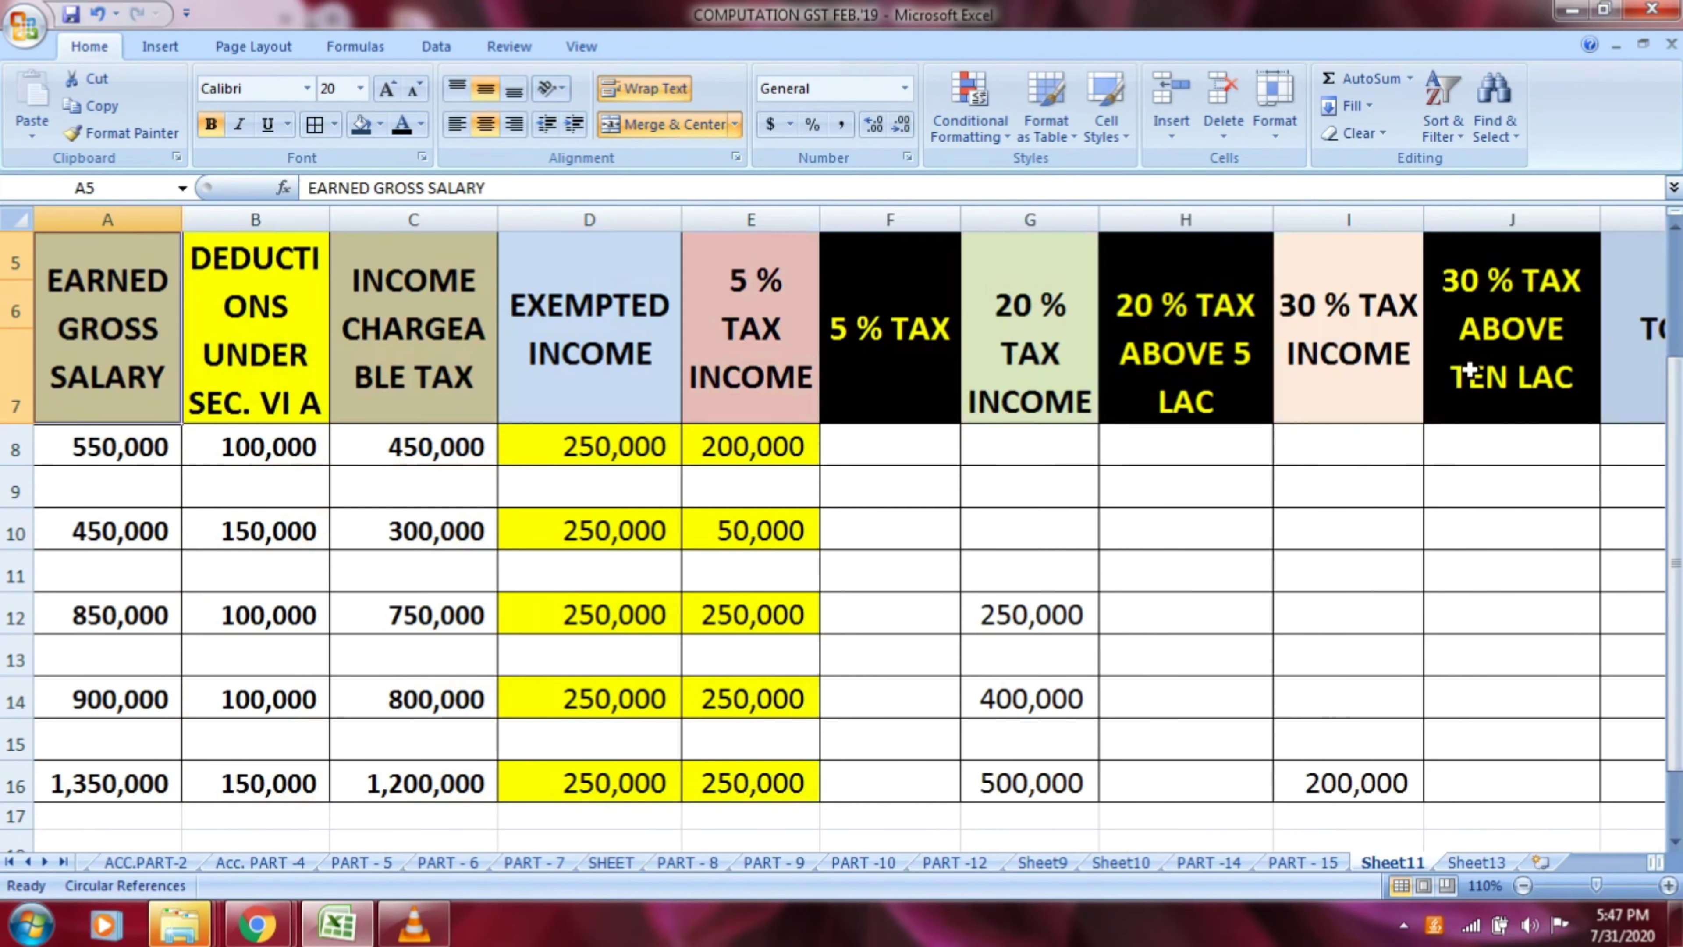
Examine the earned gross salary and the Section VI A deduction of the first employee in row 8
left_click(127, 462)
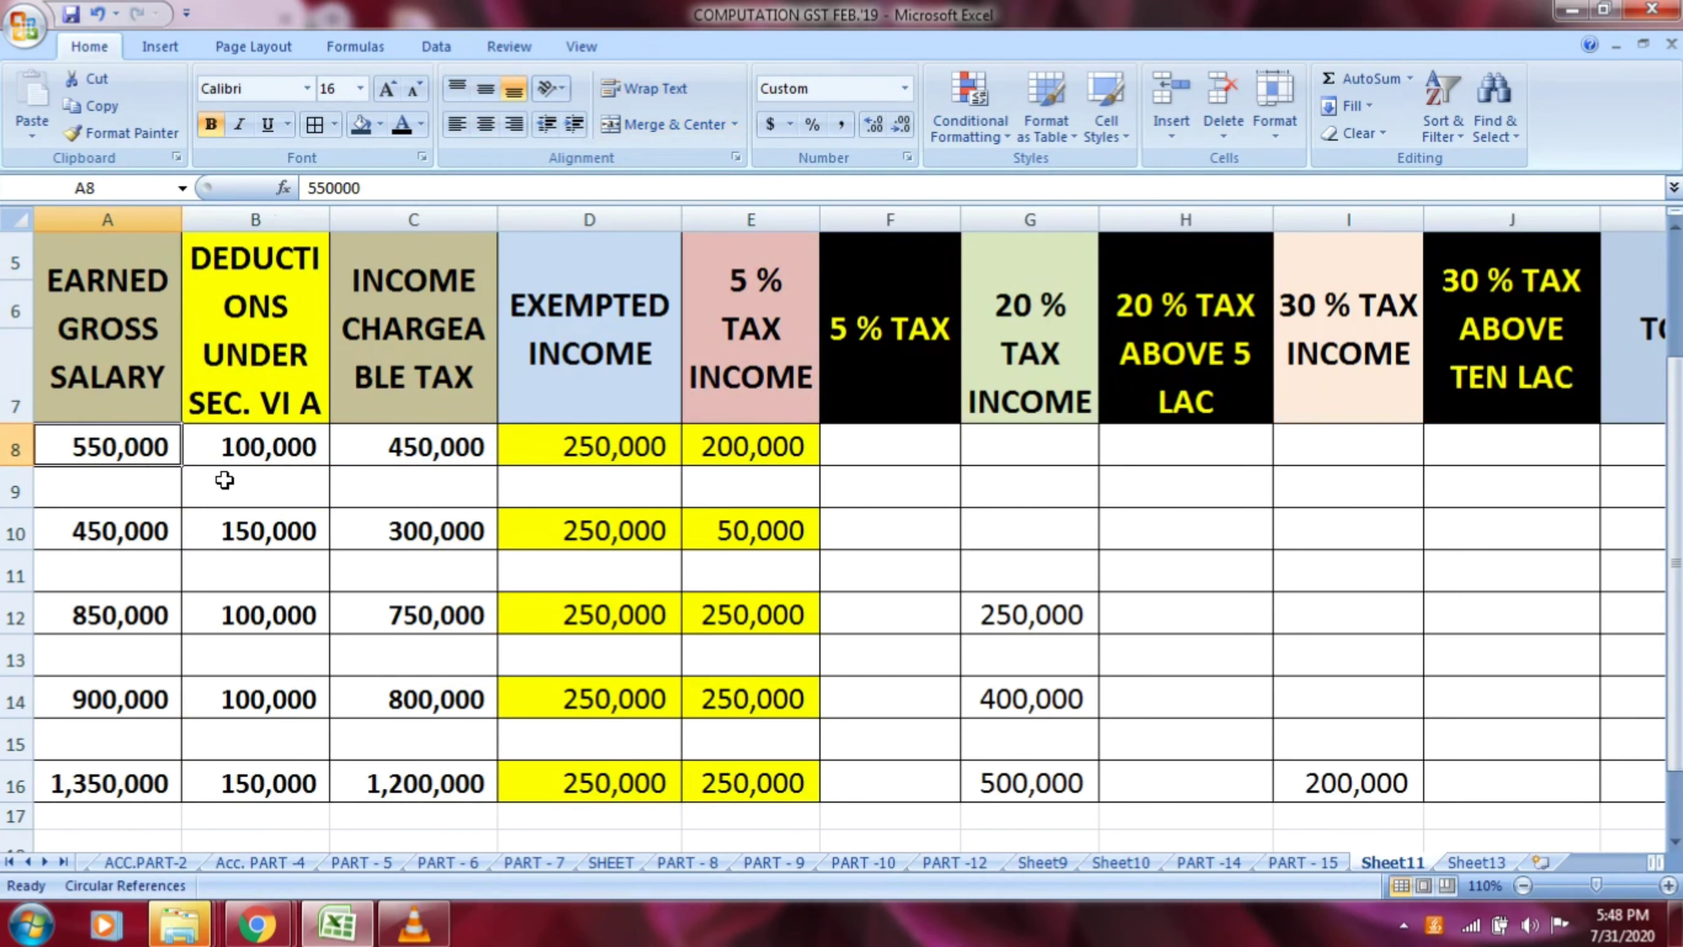
scroll(225, 480, "up", 2, "ctrl")
scroll(224, 480, "up", 3, "ctrl")
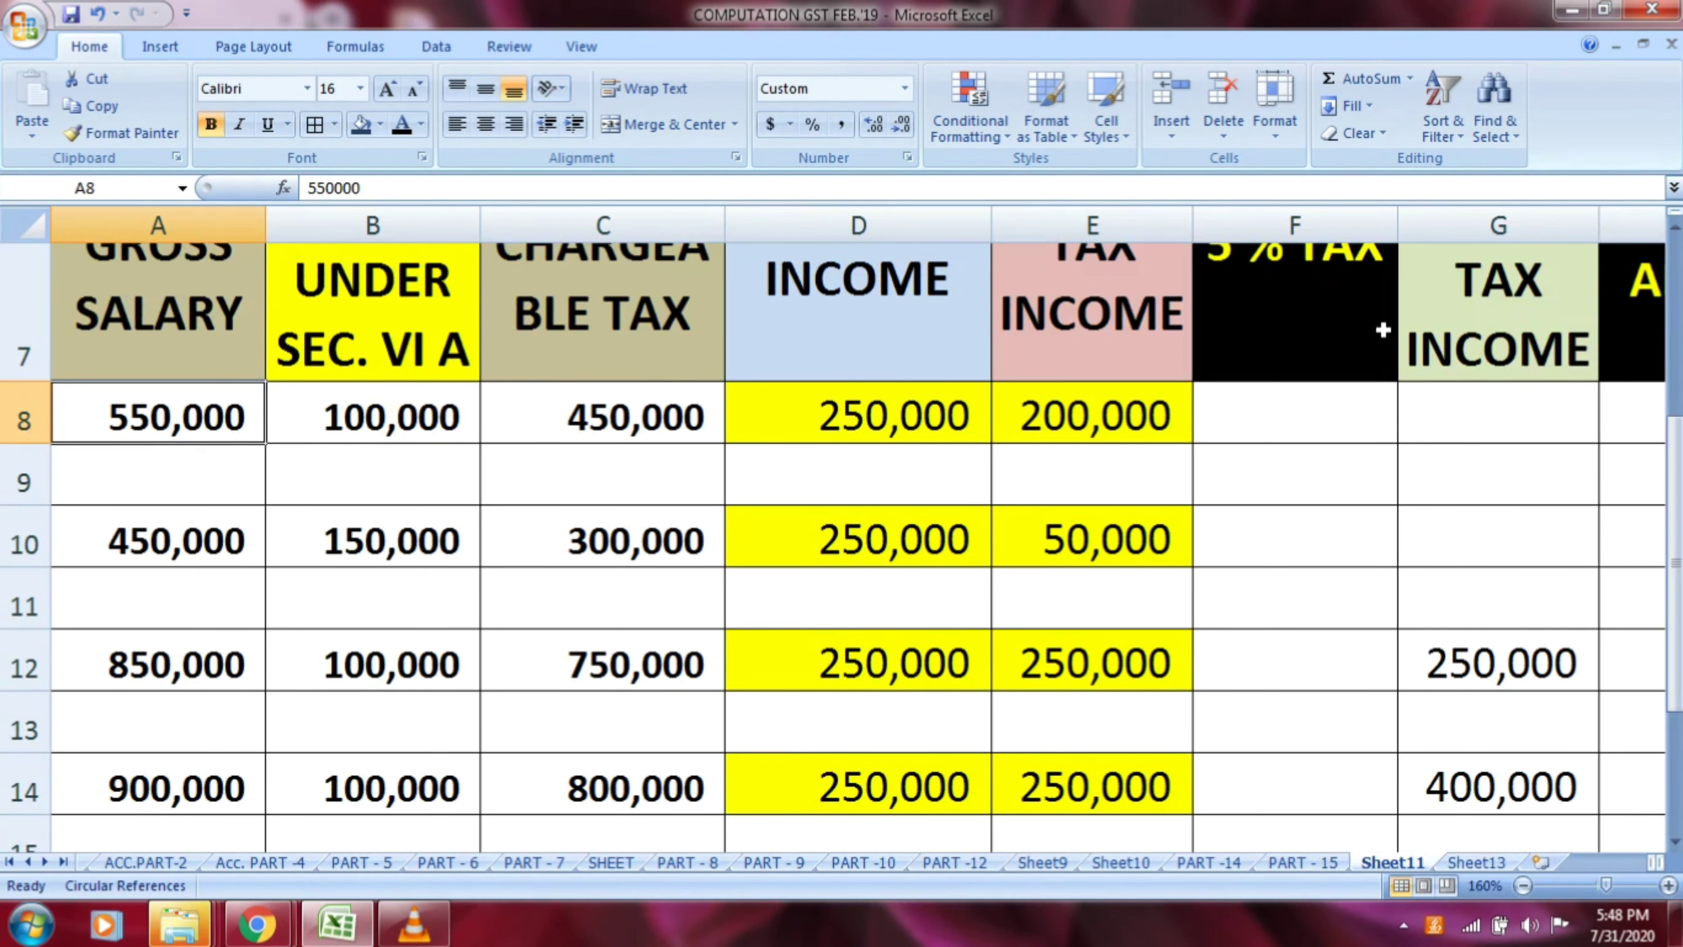
left_click_drag(1678, 468, 1676, 458)
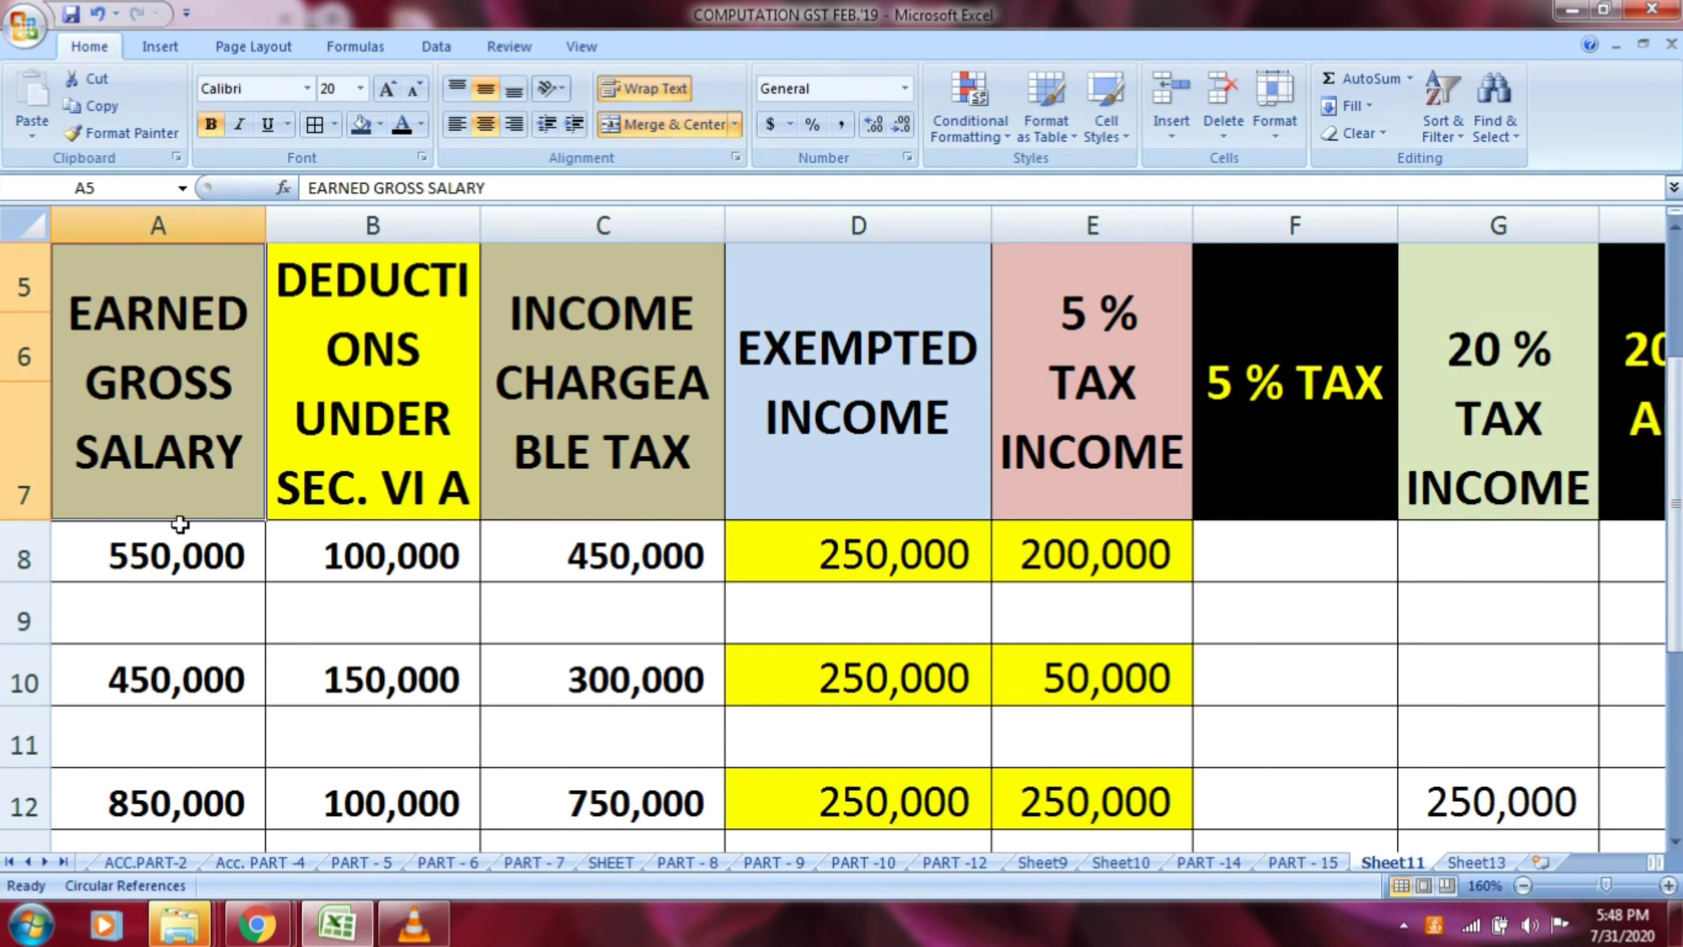
left_click(173, 575)
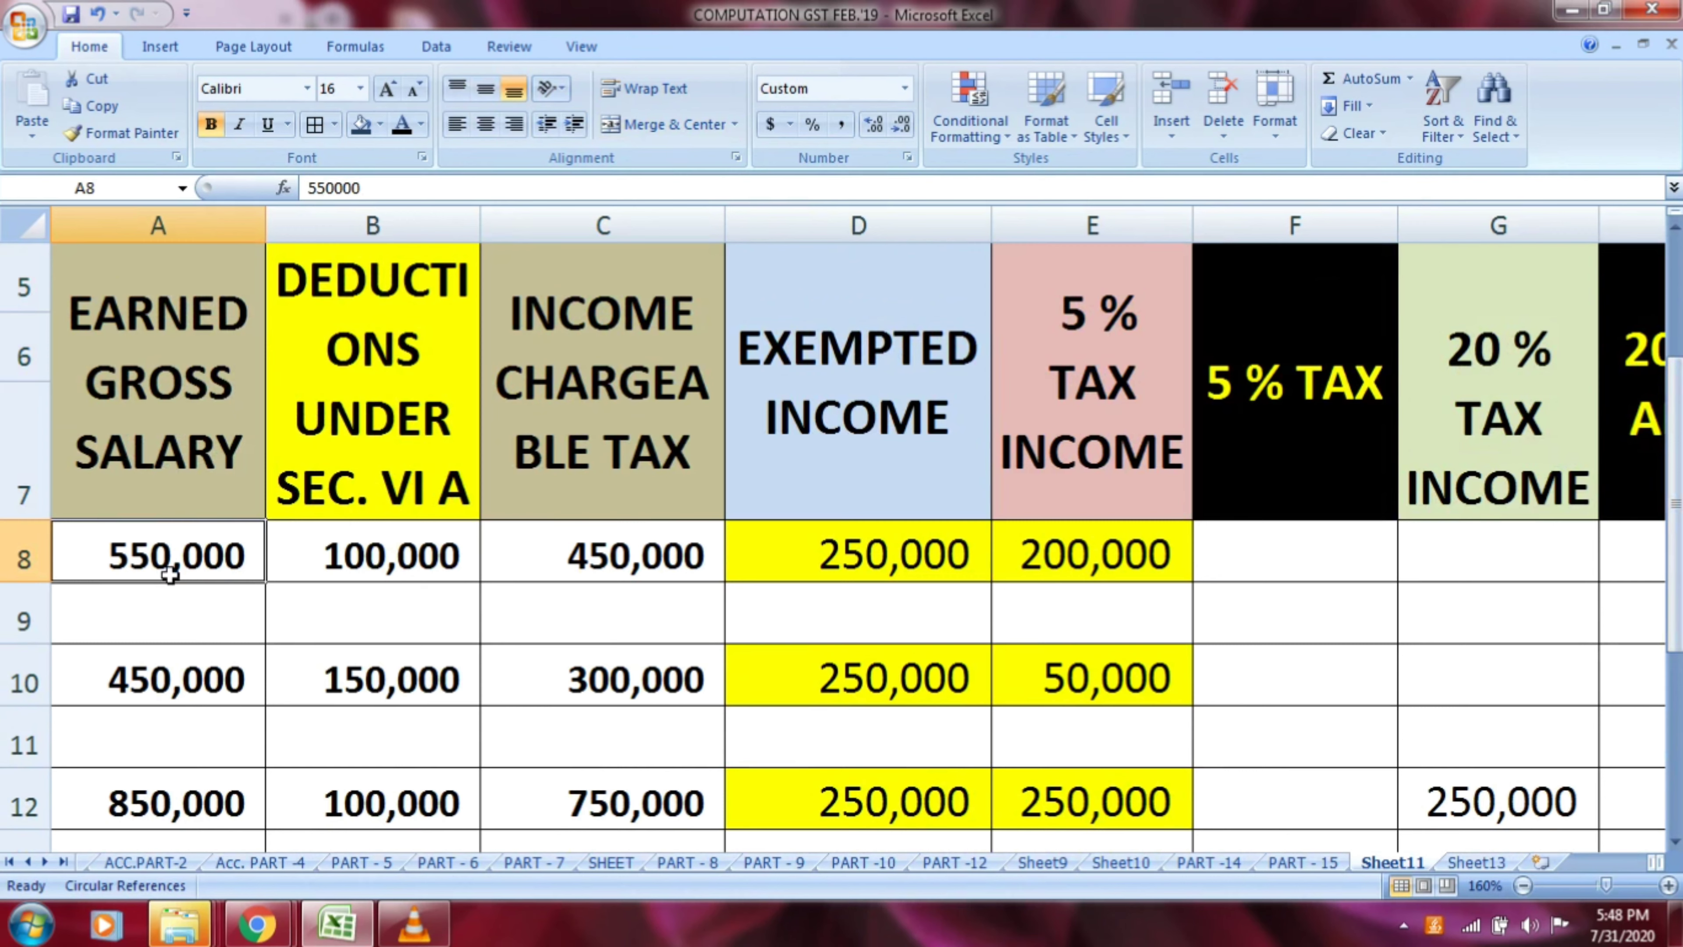
left_click(394, 499)
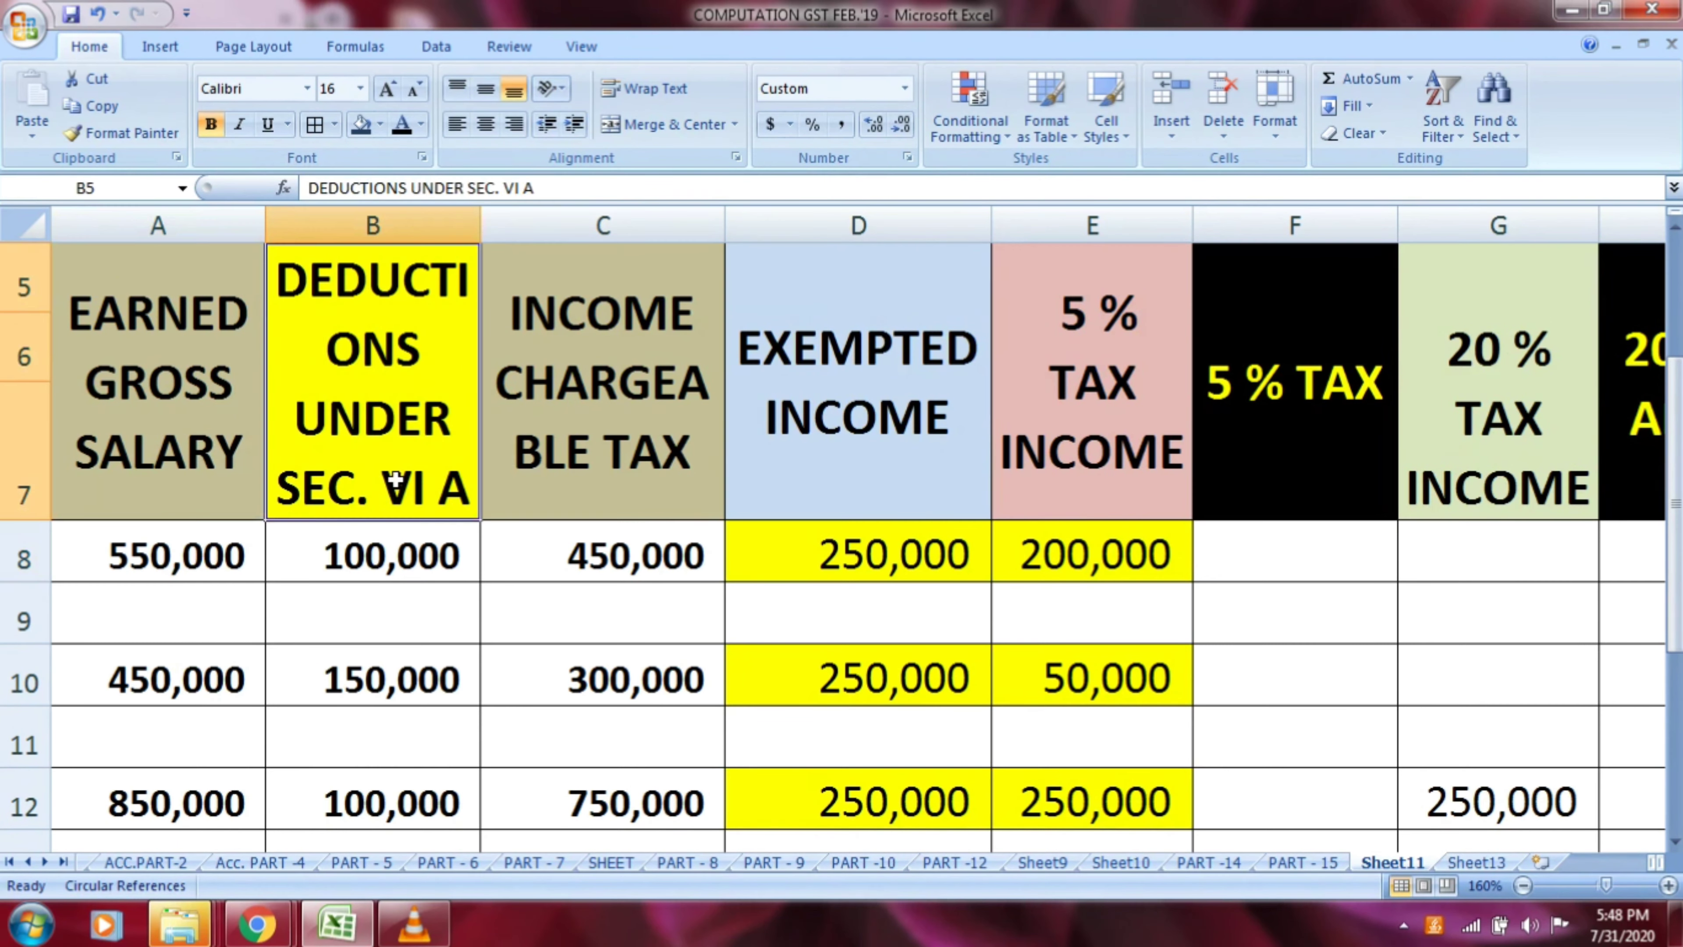
left_click(393, 563)
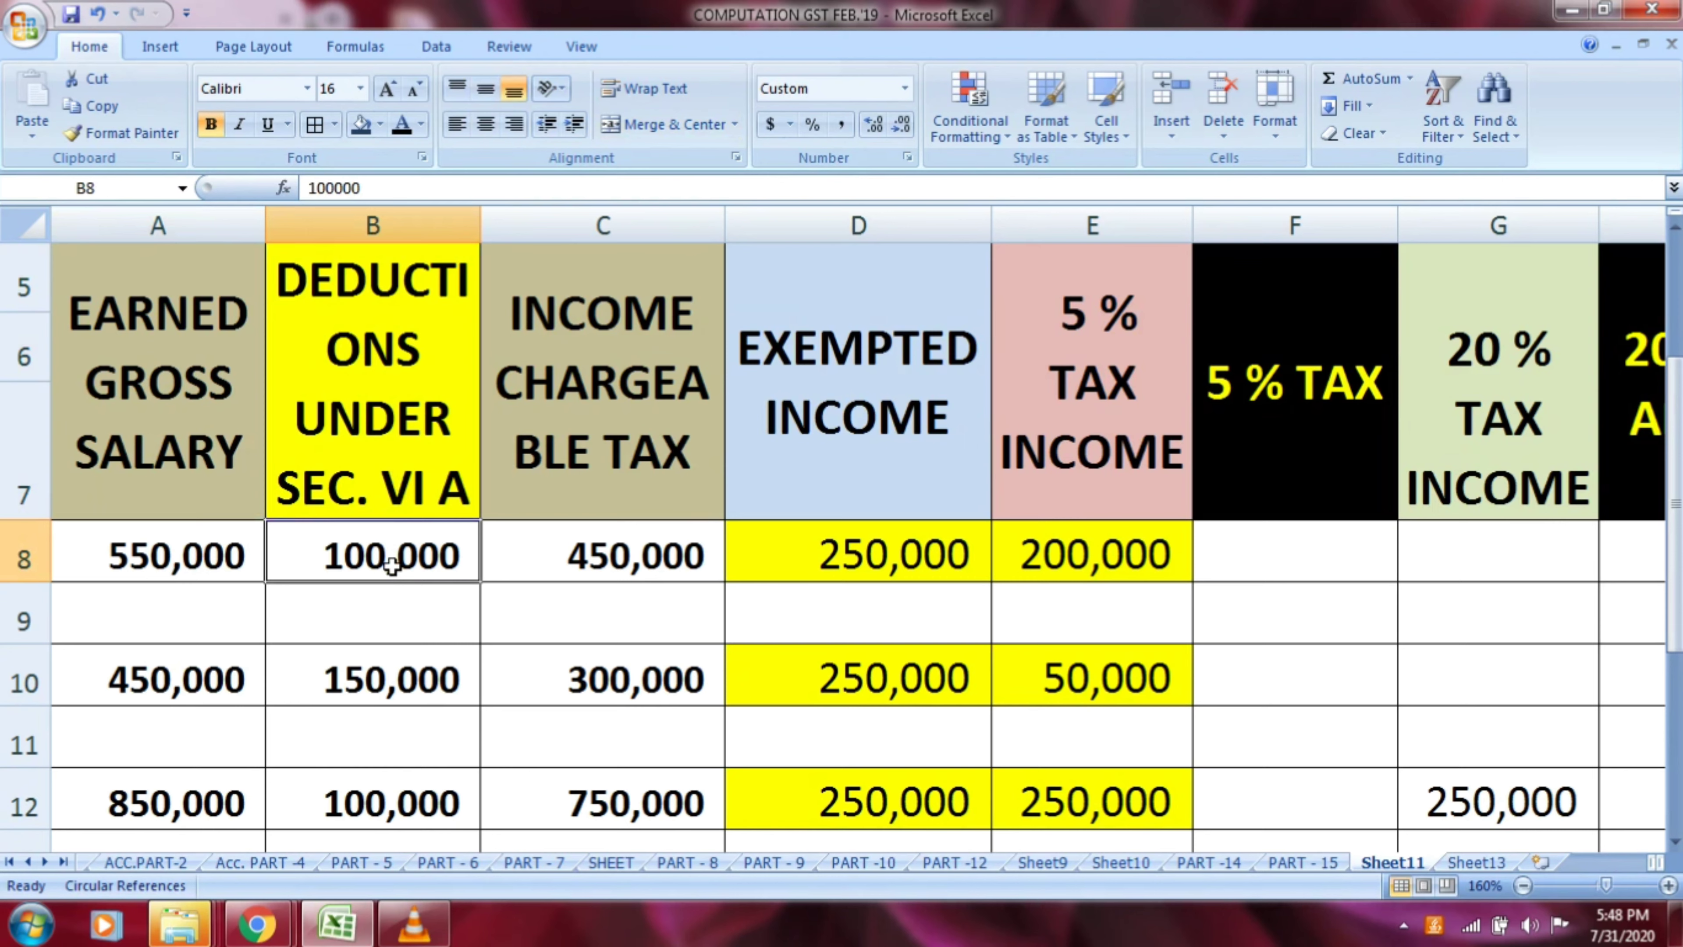
Inspect the formula behind the income chargeable to tax in C8
left_click(609, 453)
double_click(613, 547)
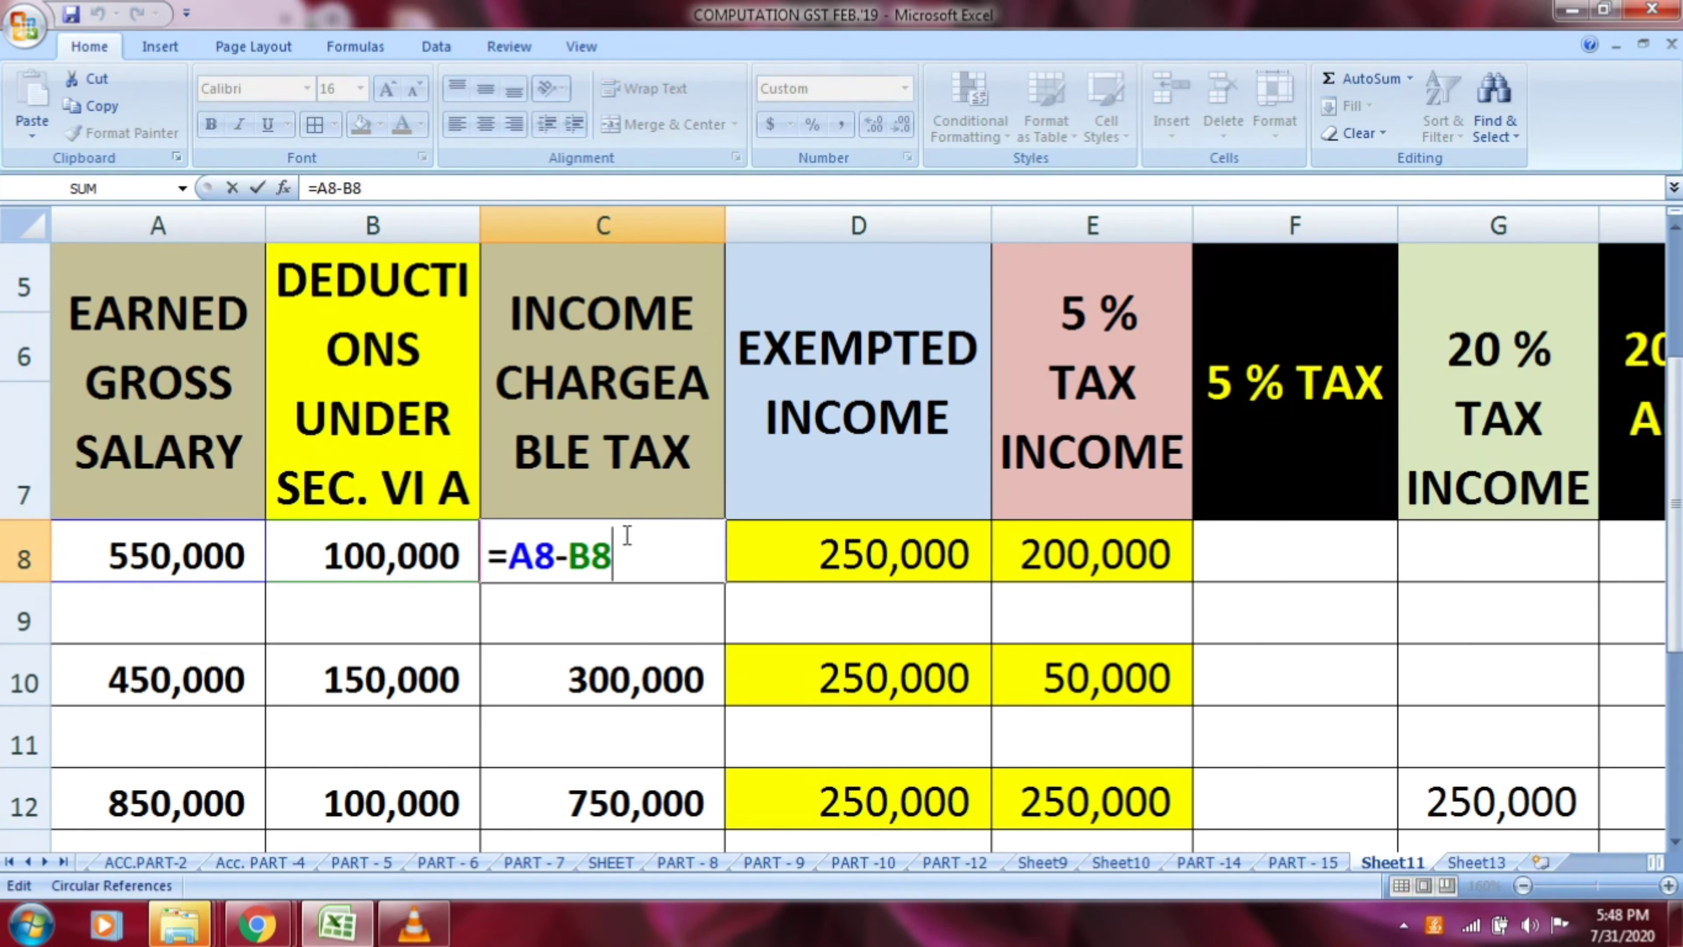
key("Return")
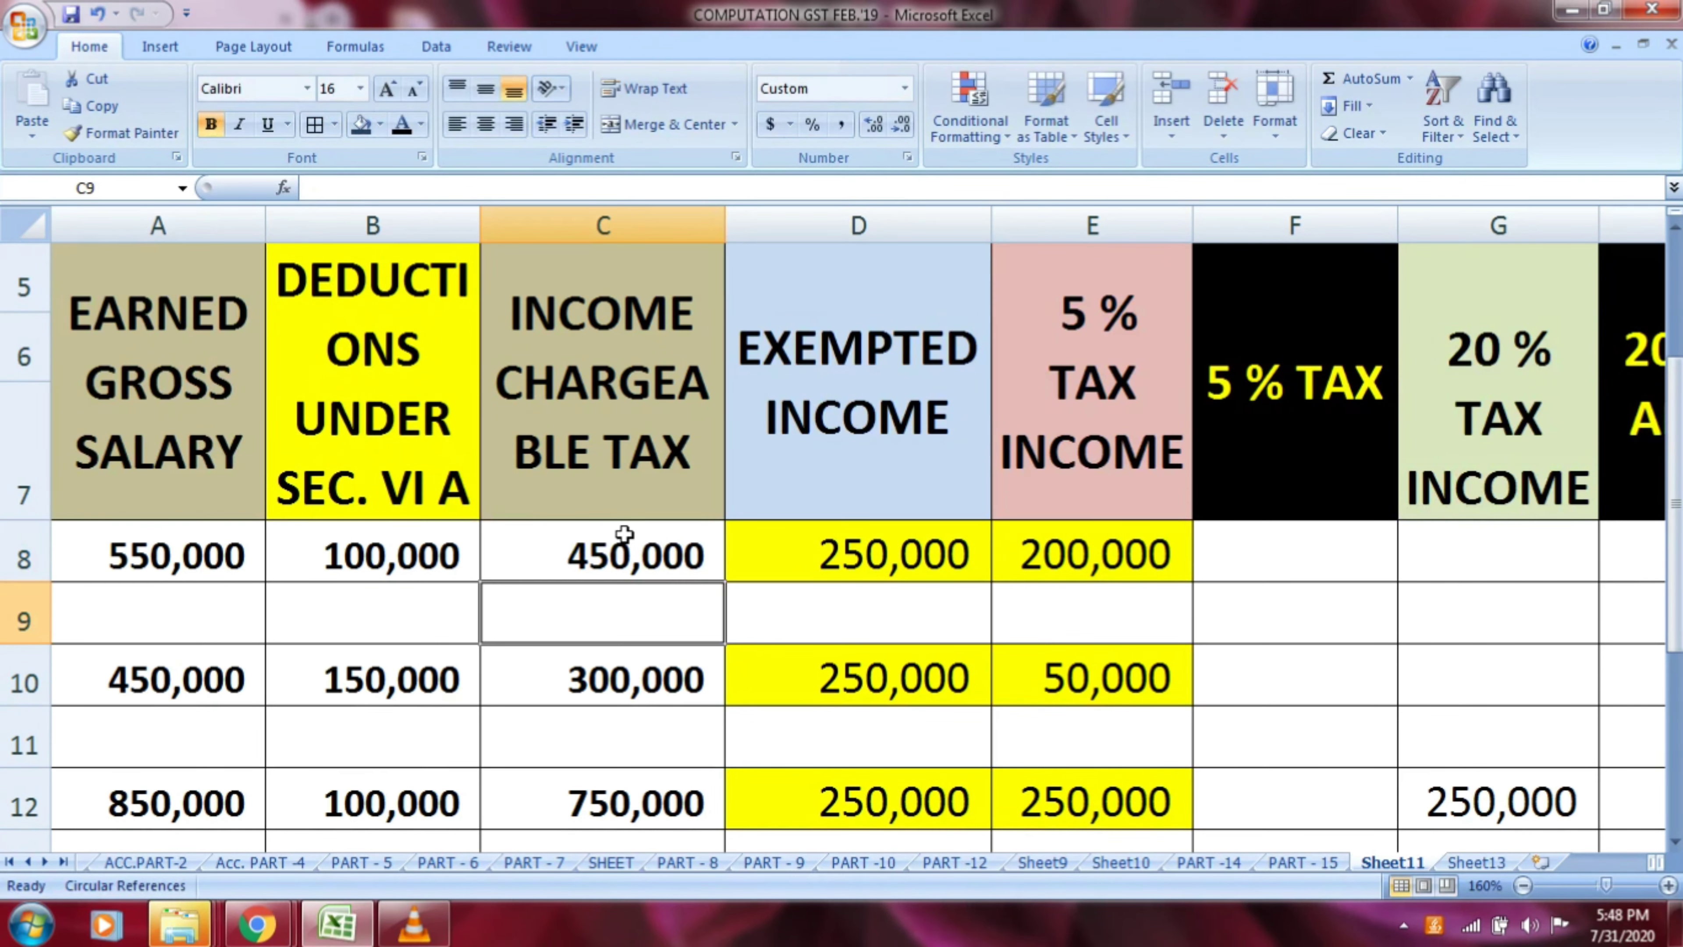
left_click(623, 534)
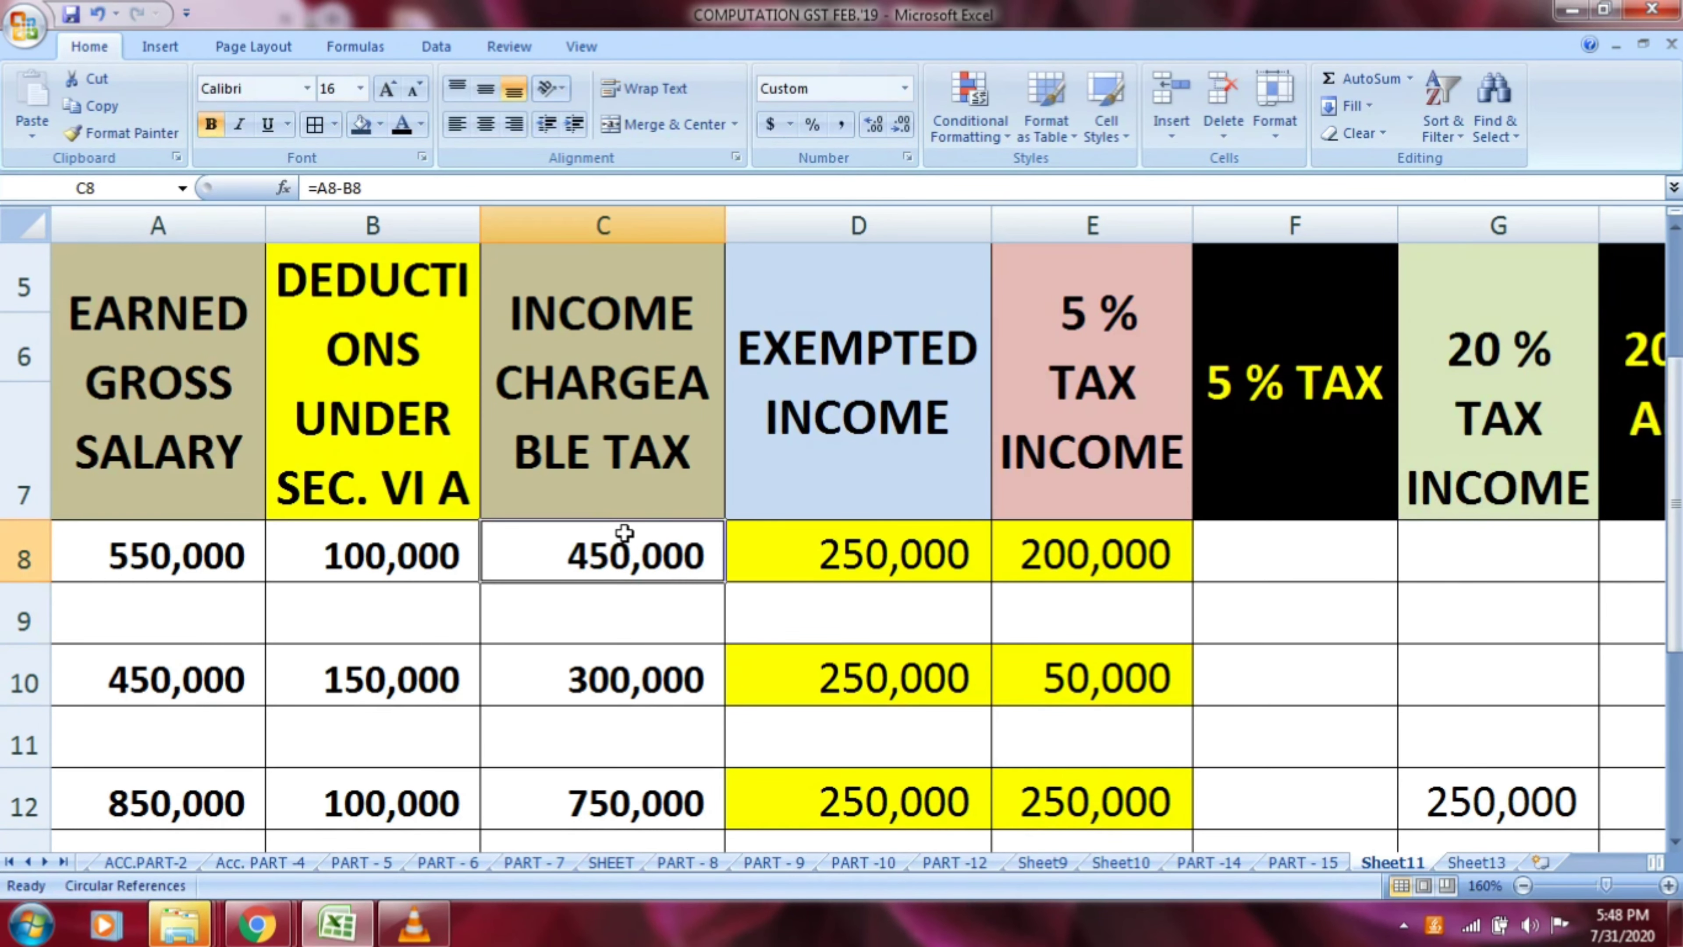
Examine how row 8's chargeable income is divided between exempted income and 5 % tax income
left_click(840, 419)
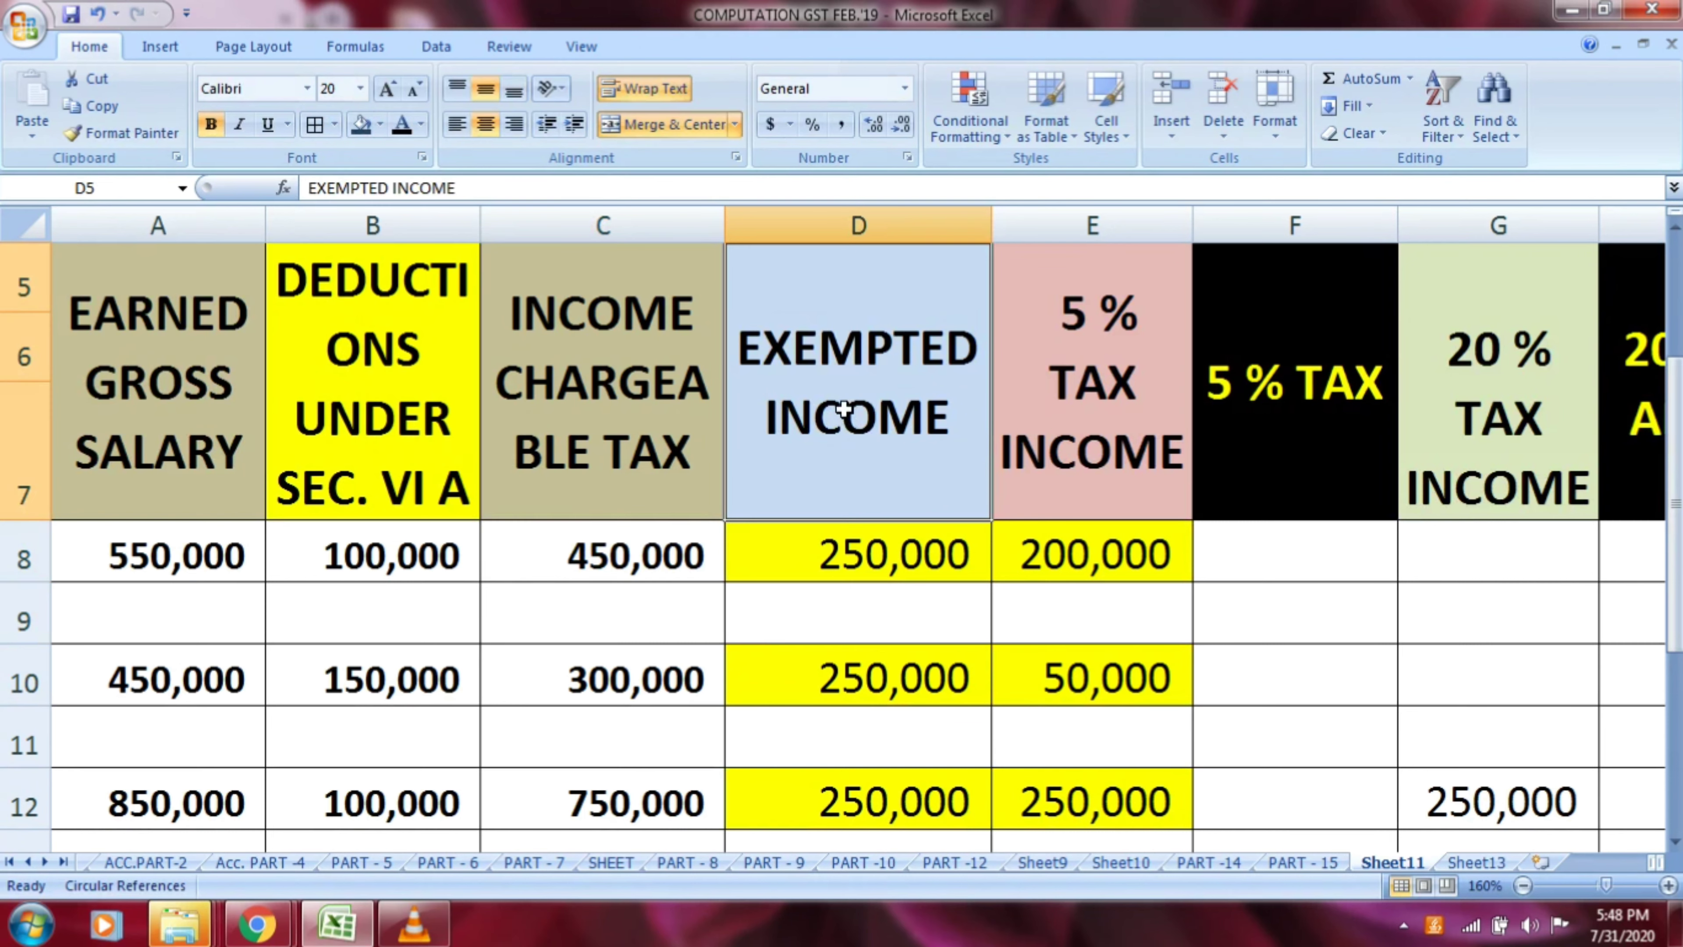
left_click(881, 564)
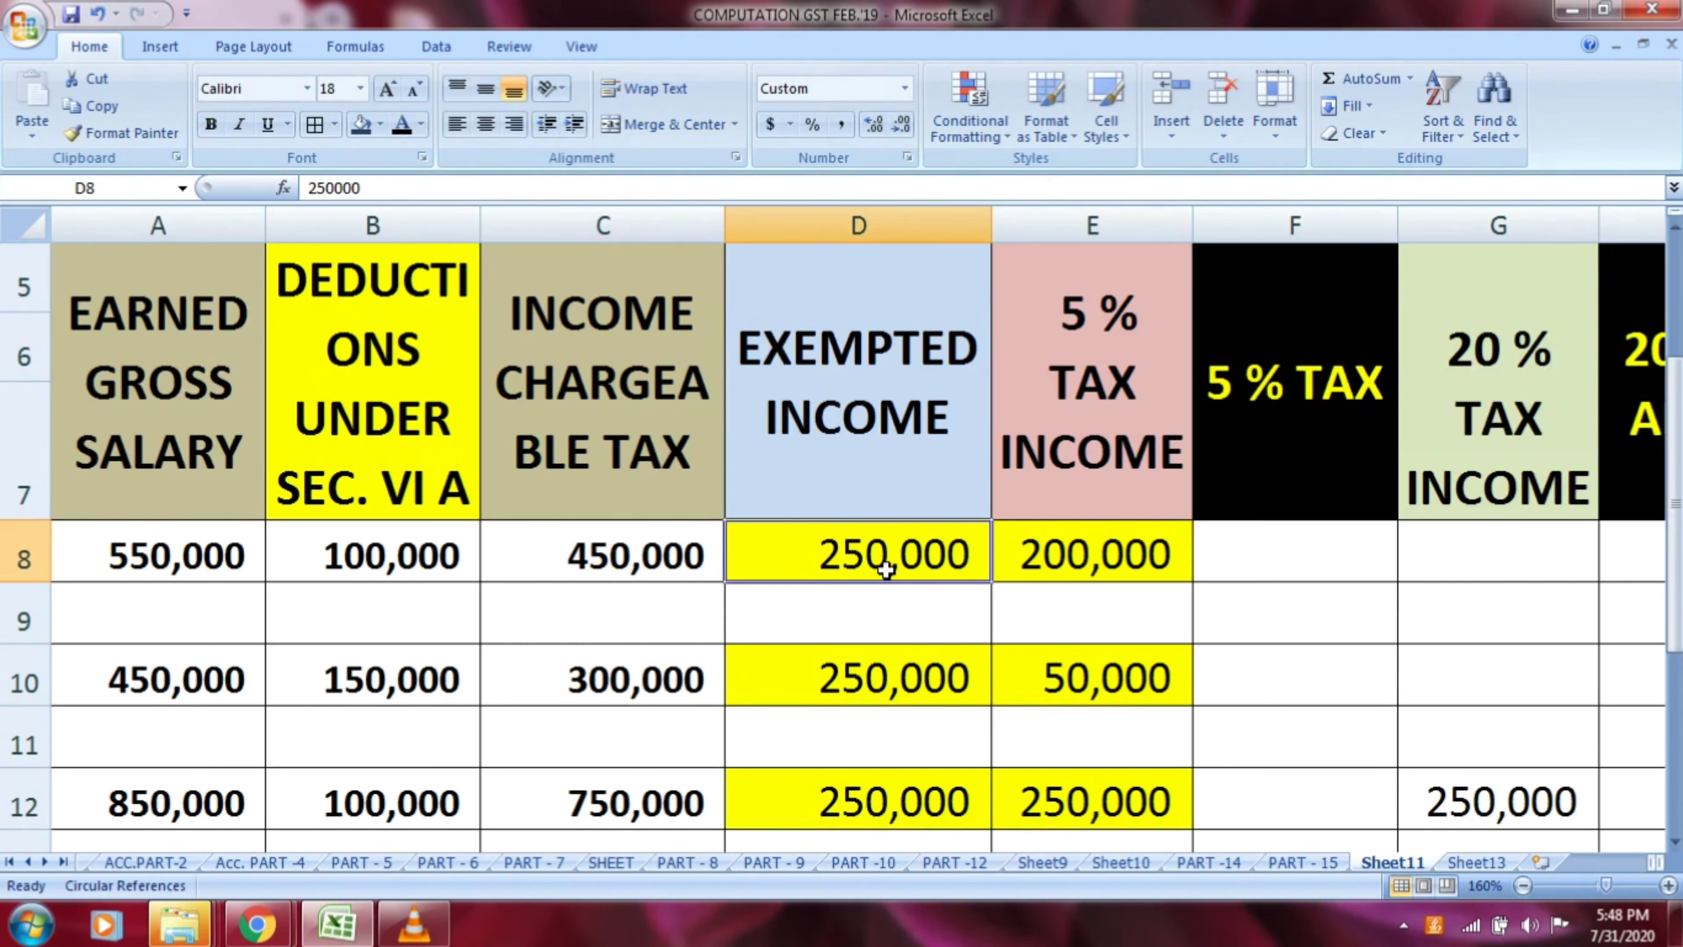
left_click(1081, 454)
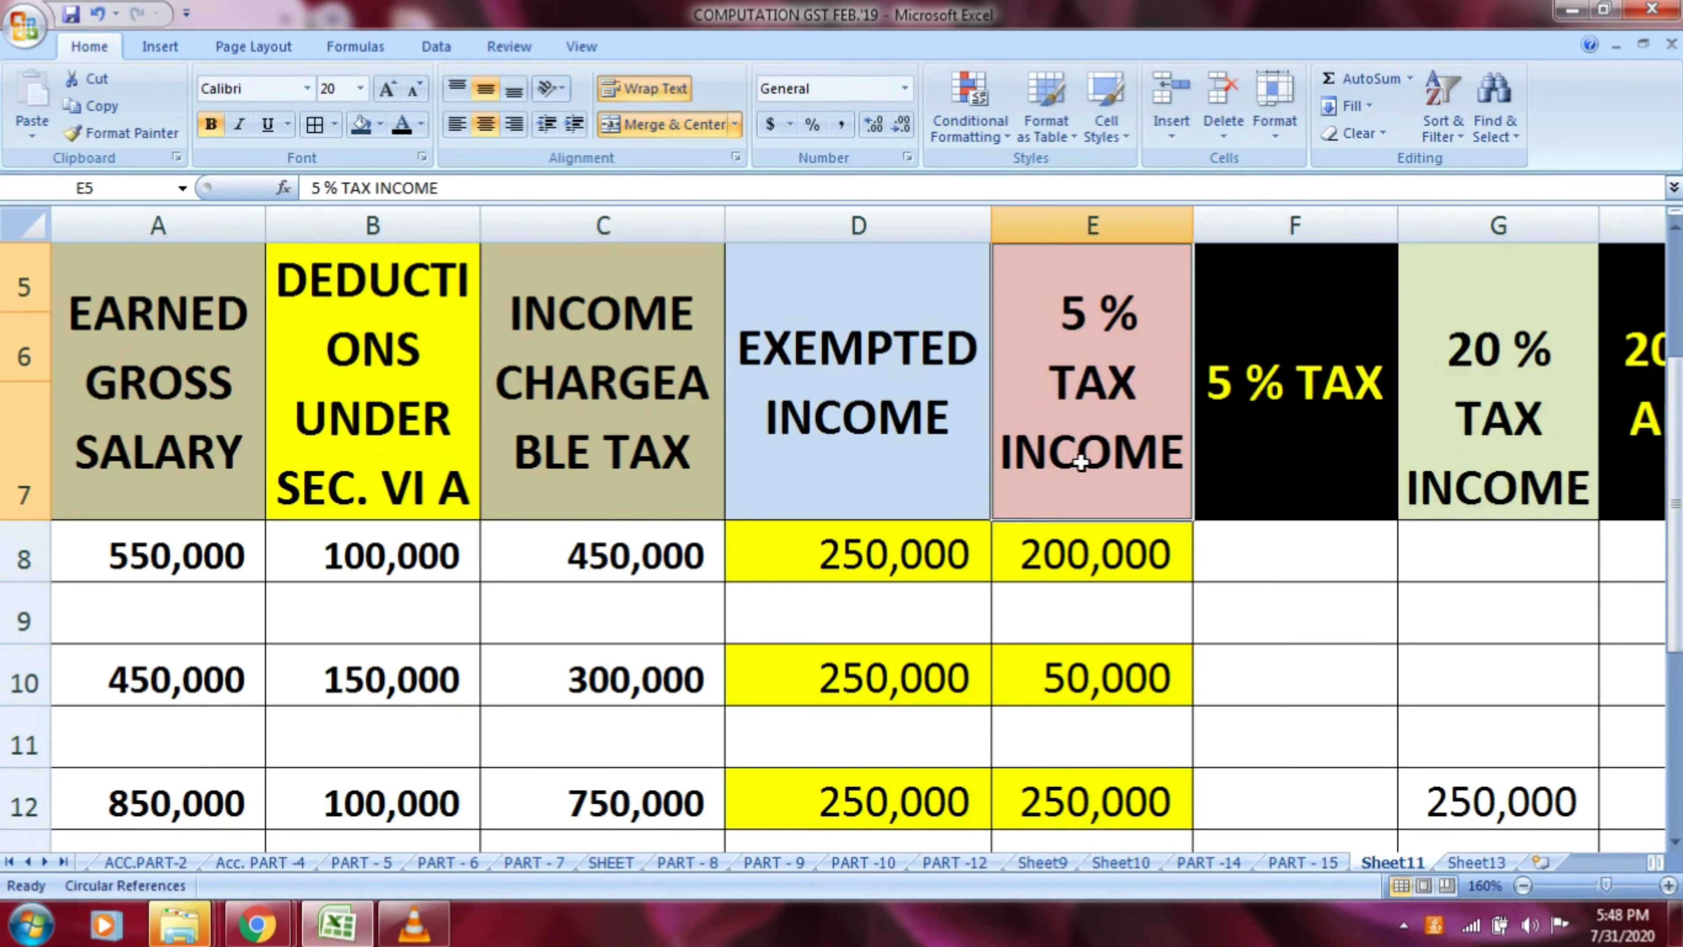
left_click(1077, 552)
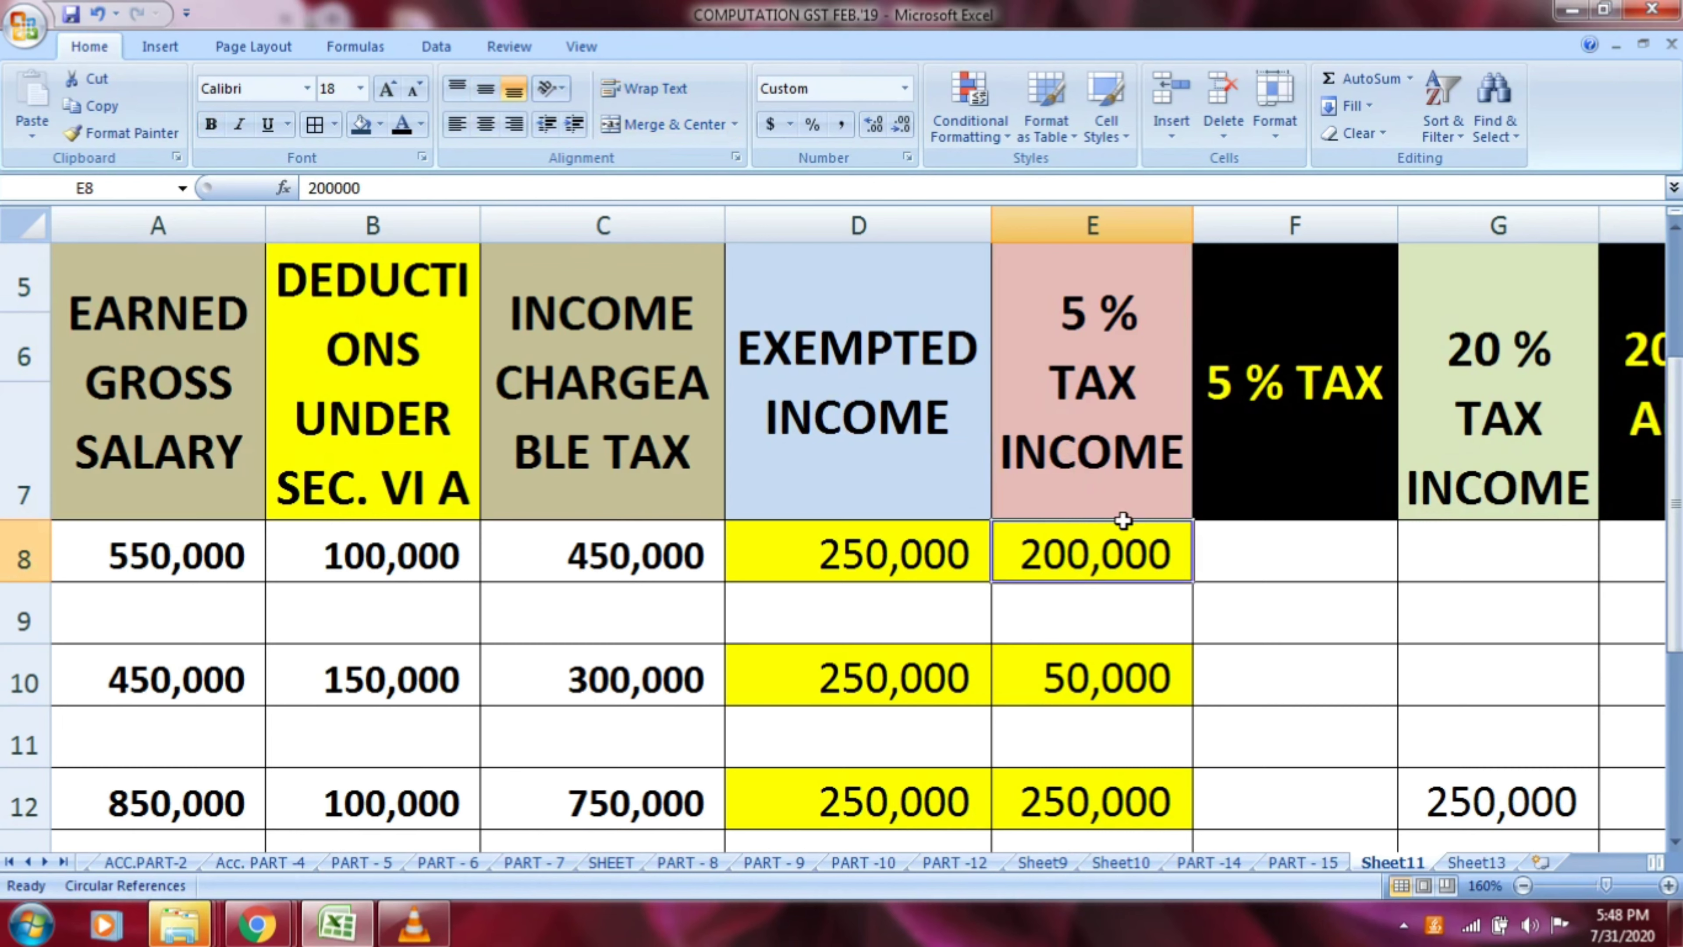
left_click(605, 575)
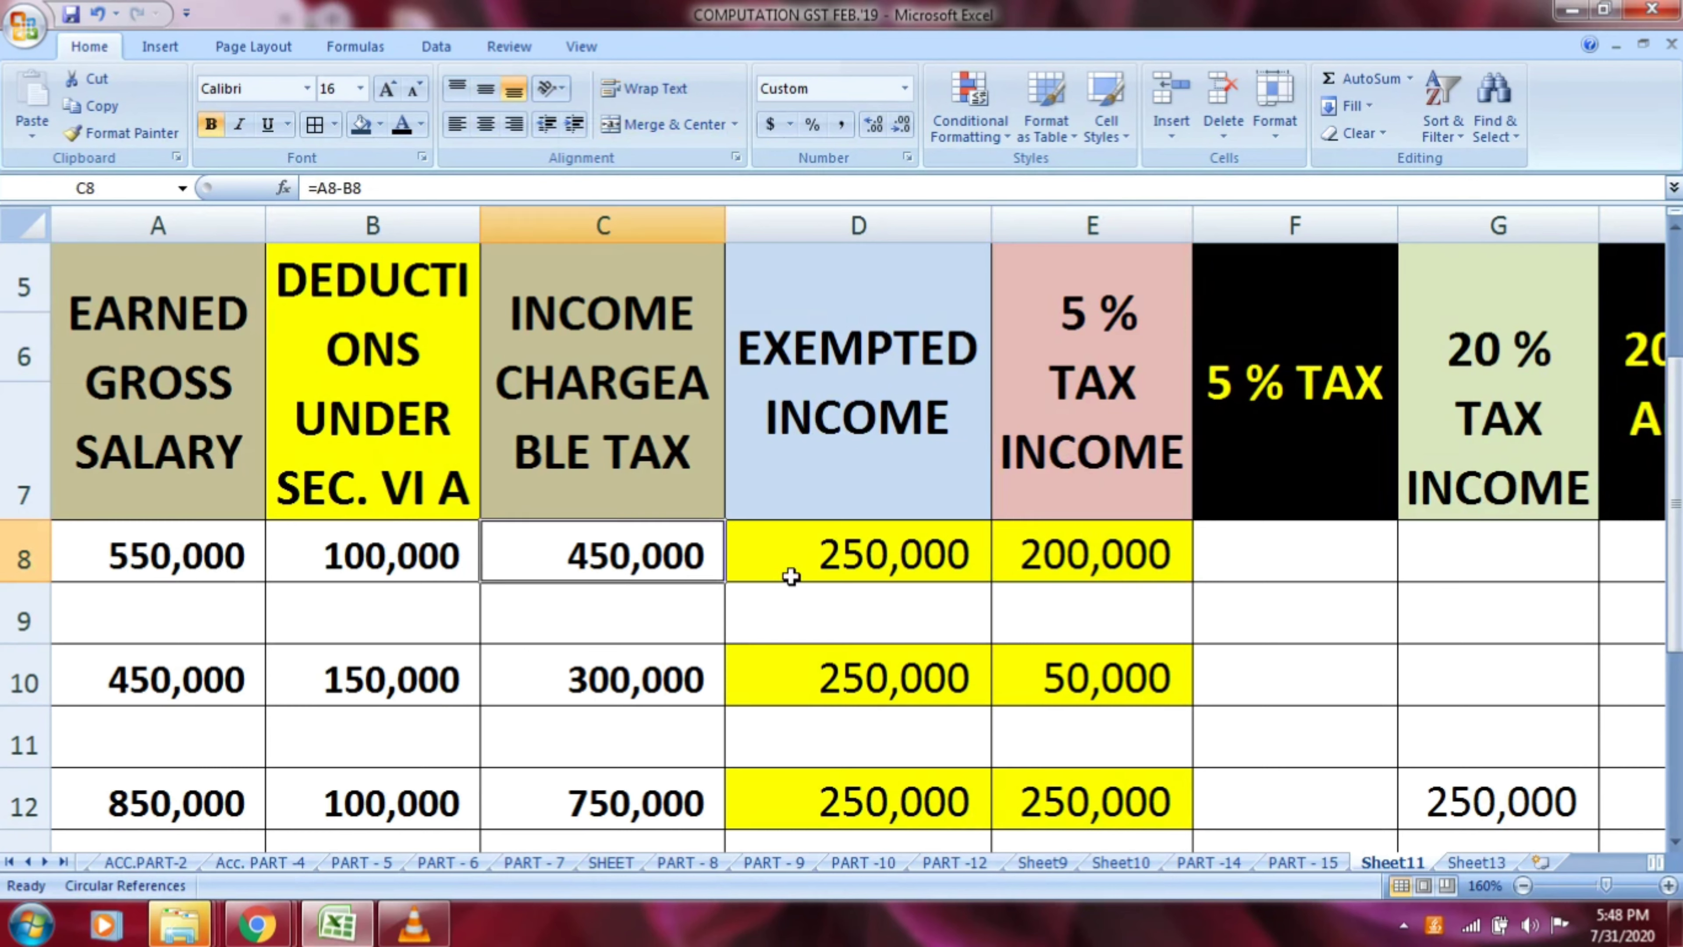
left_click(818, 568)
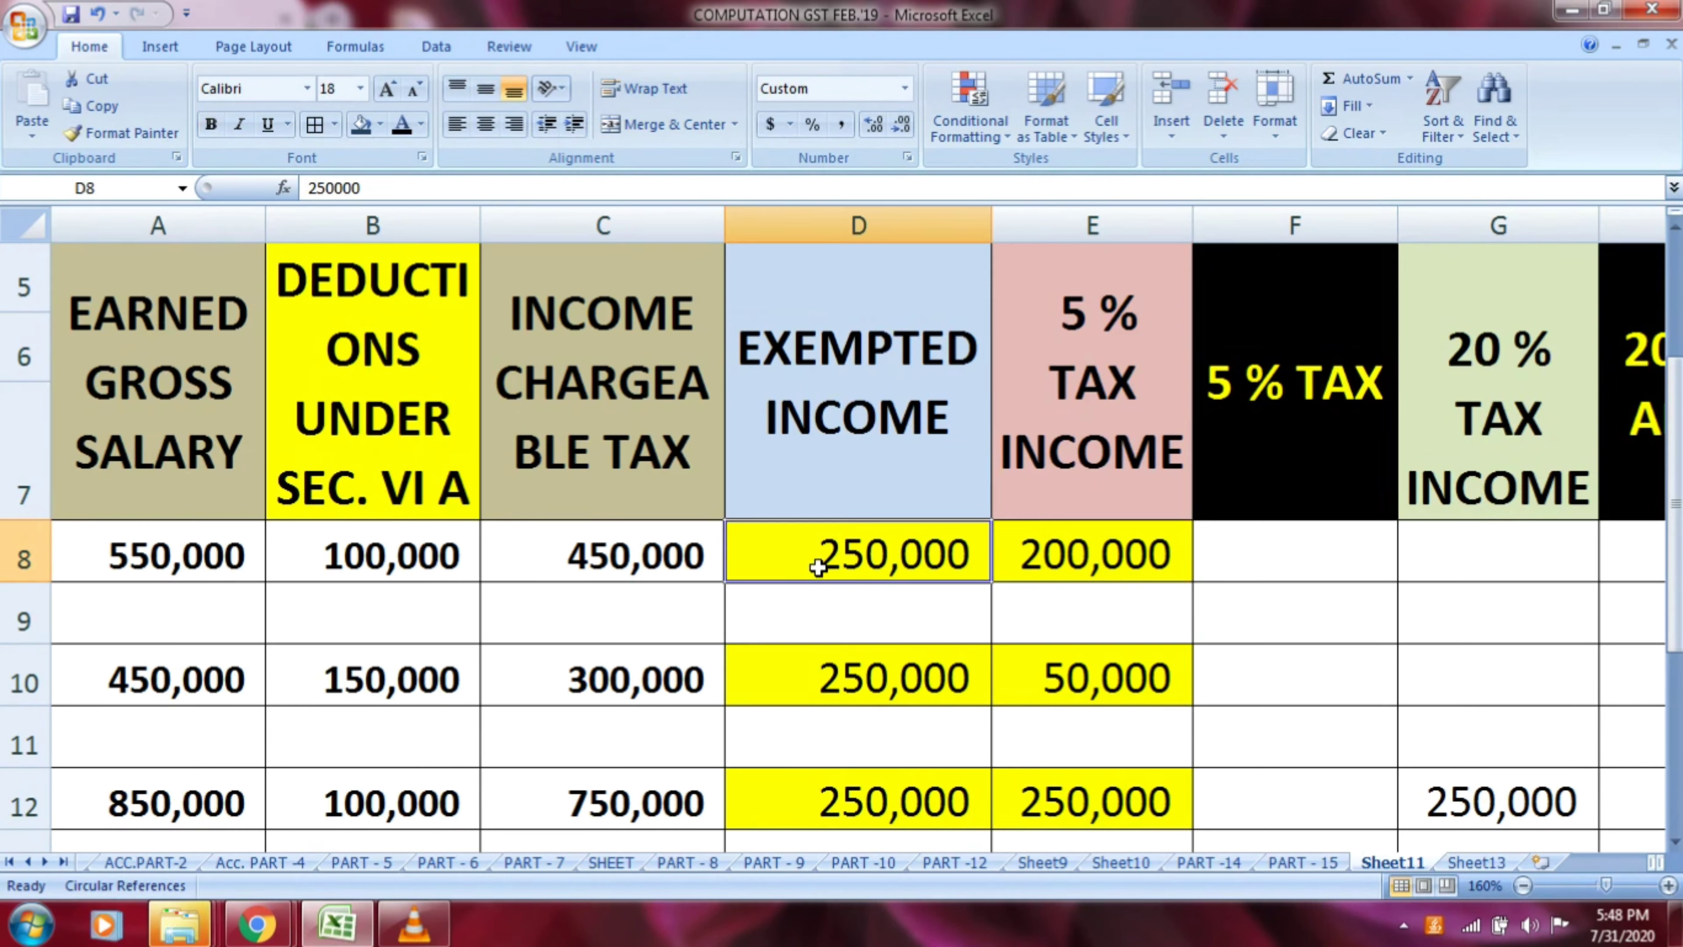
left_click(1053, 559)
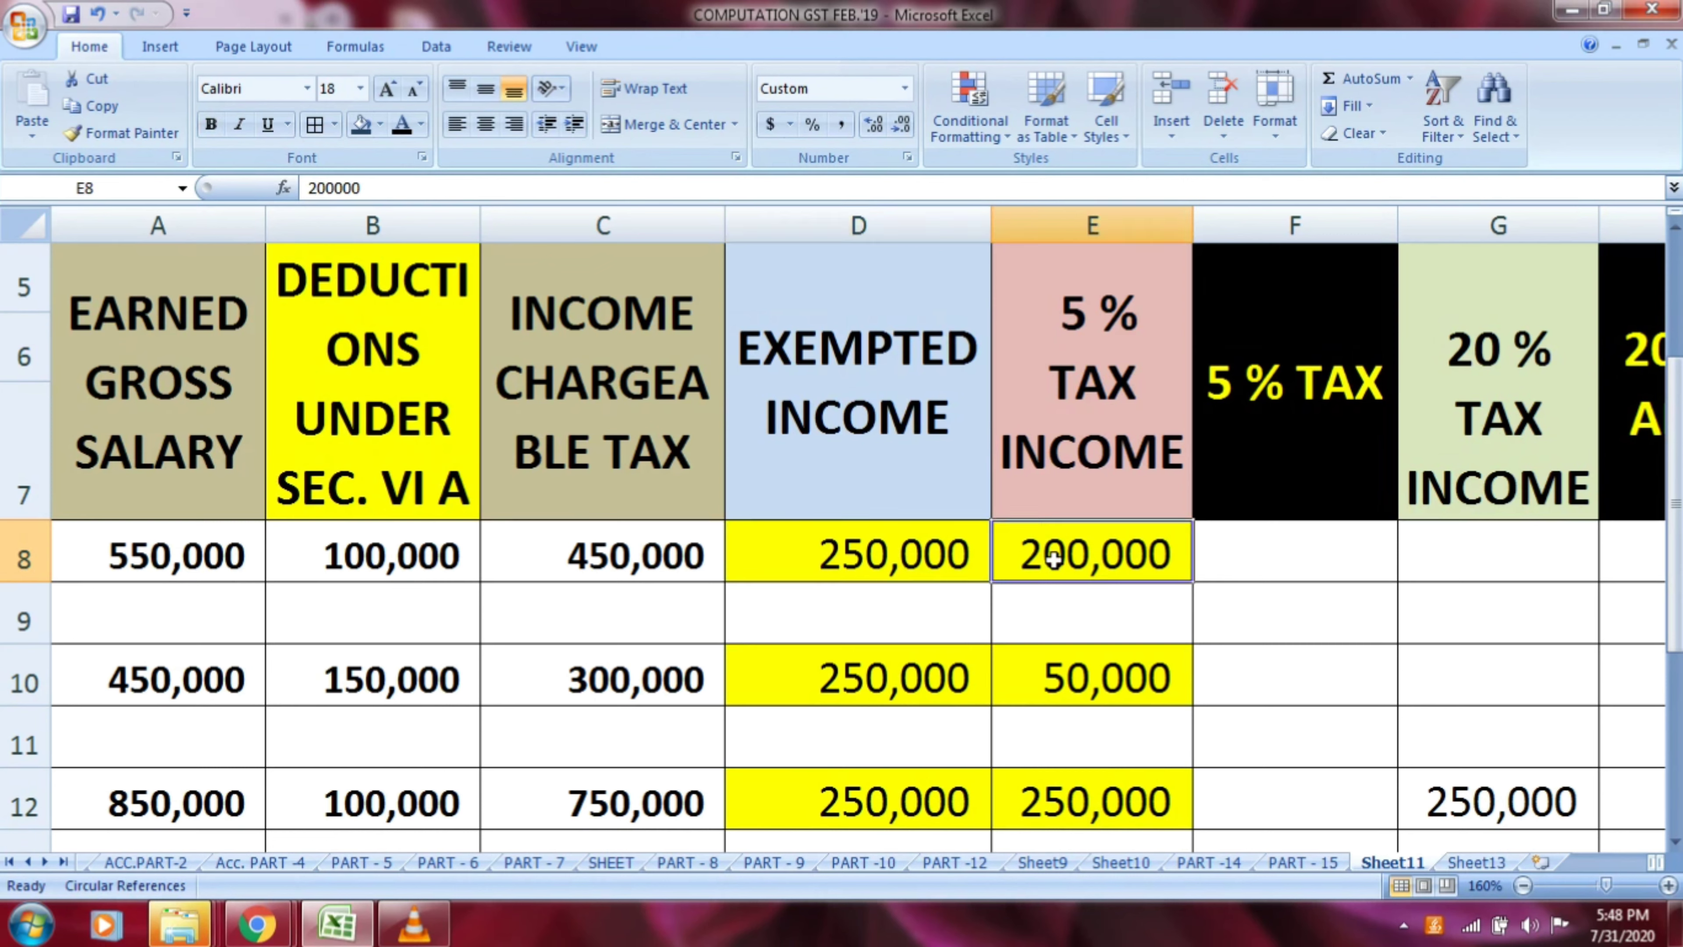
Calculate the 5 % tax for row 8 in F8 with the formula =E8*5/100
left_click(1278, 555)
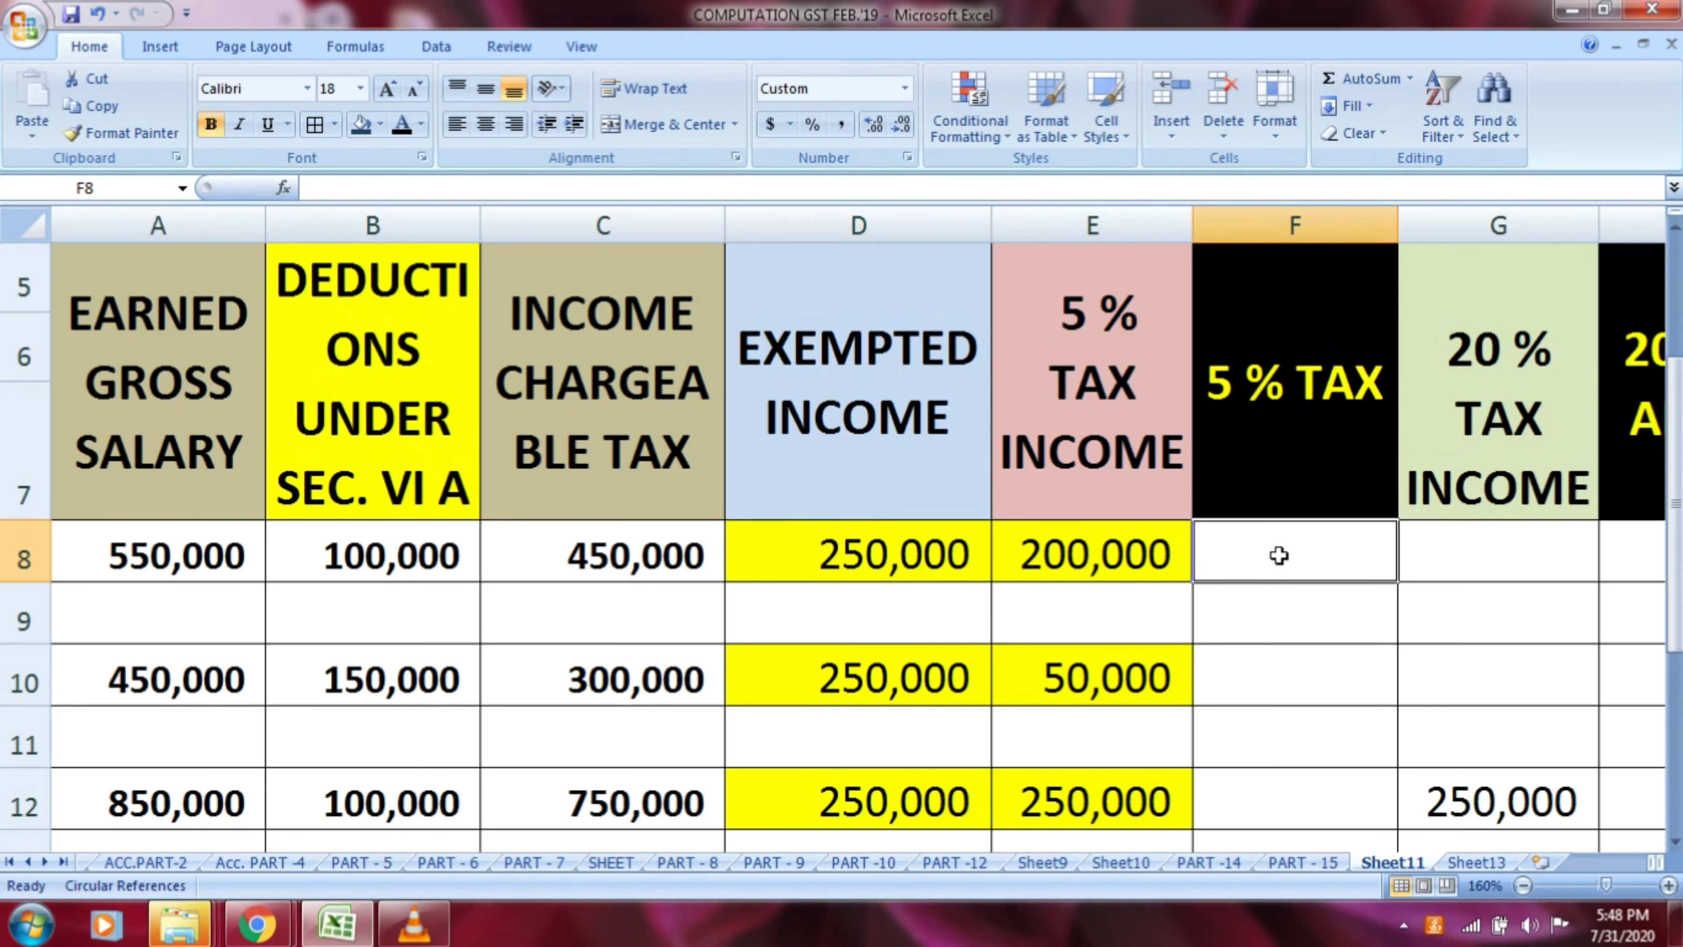
type("=")
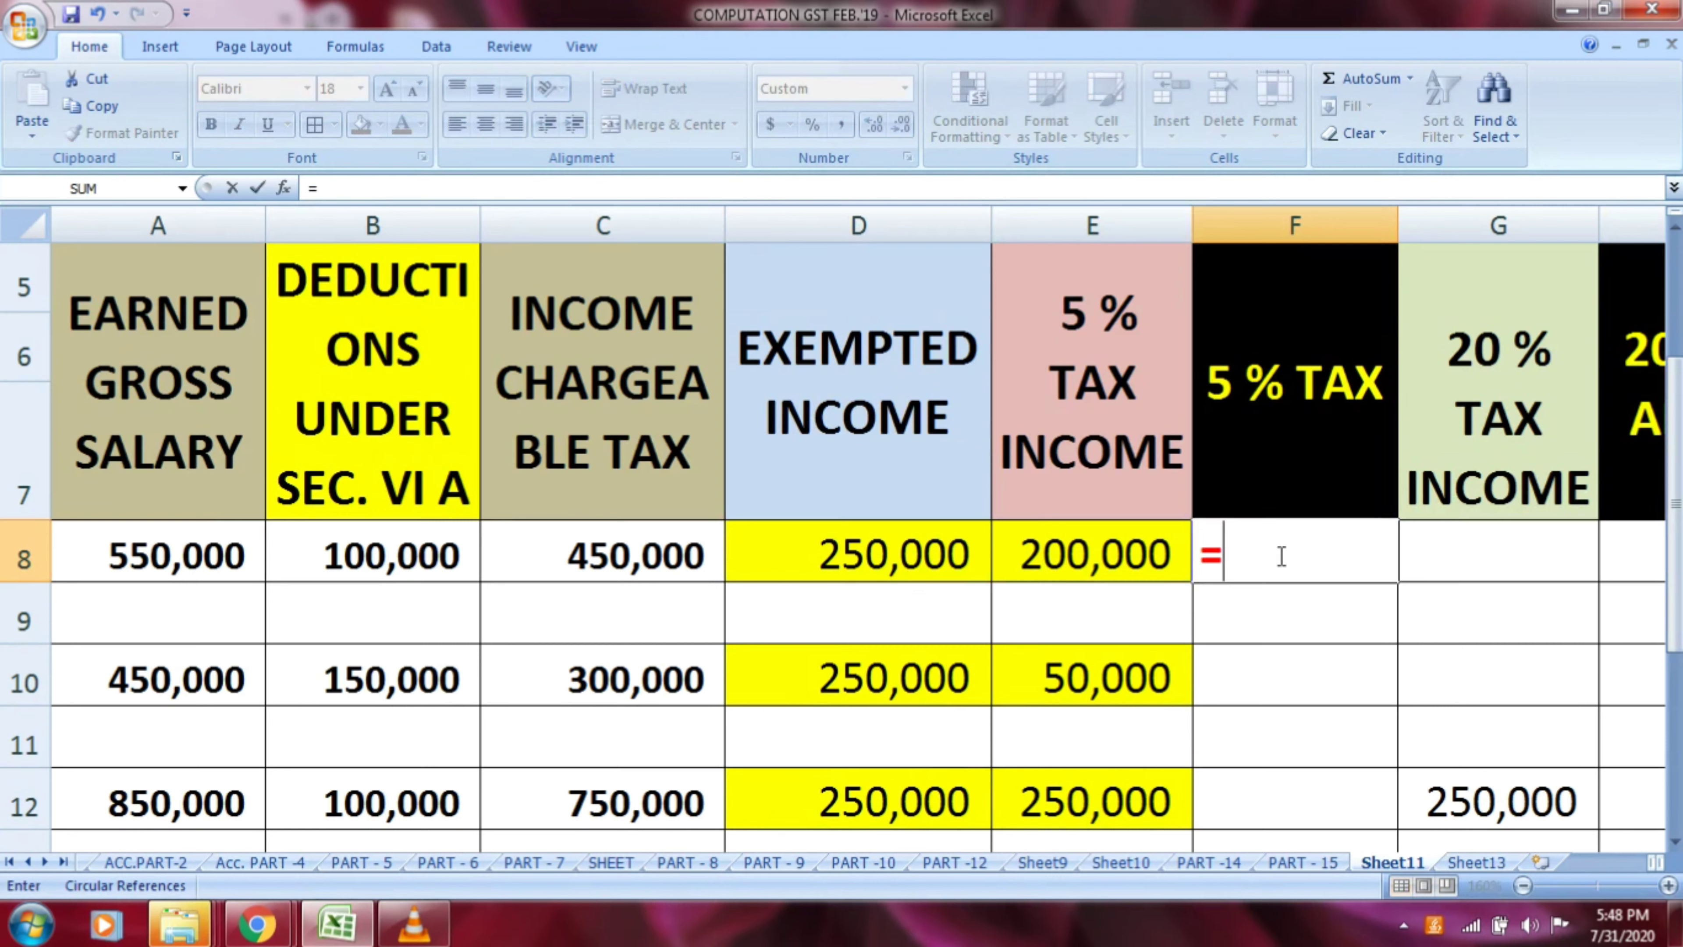
key("Left")
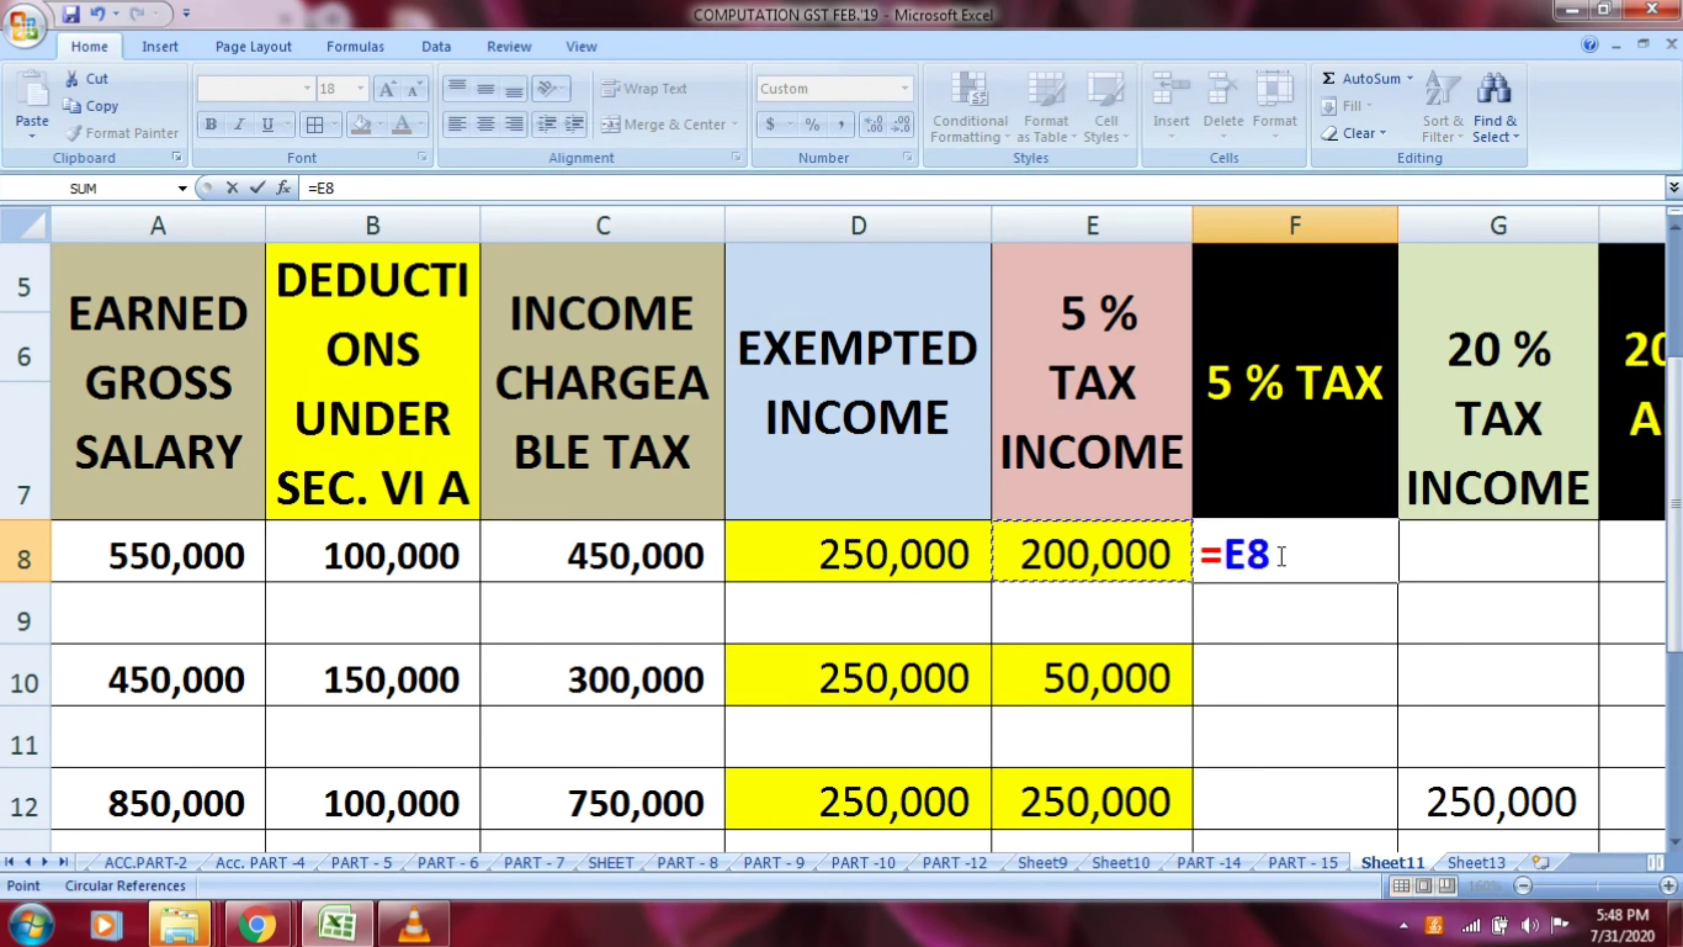
type("*5/100")
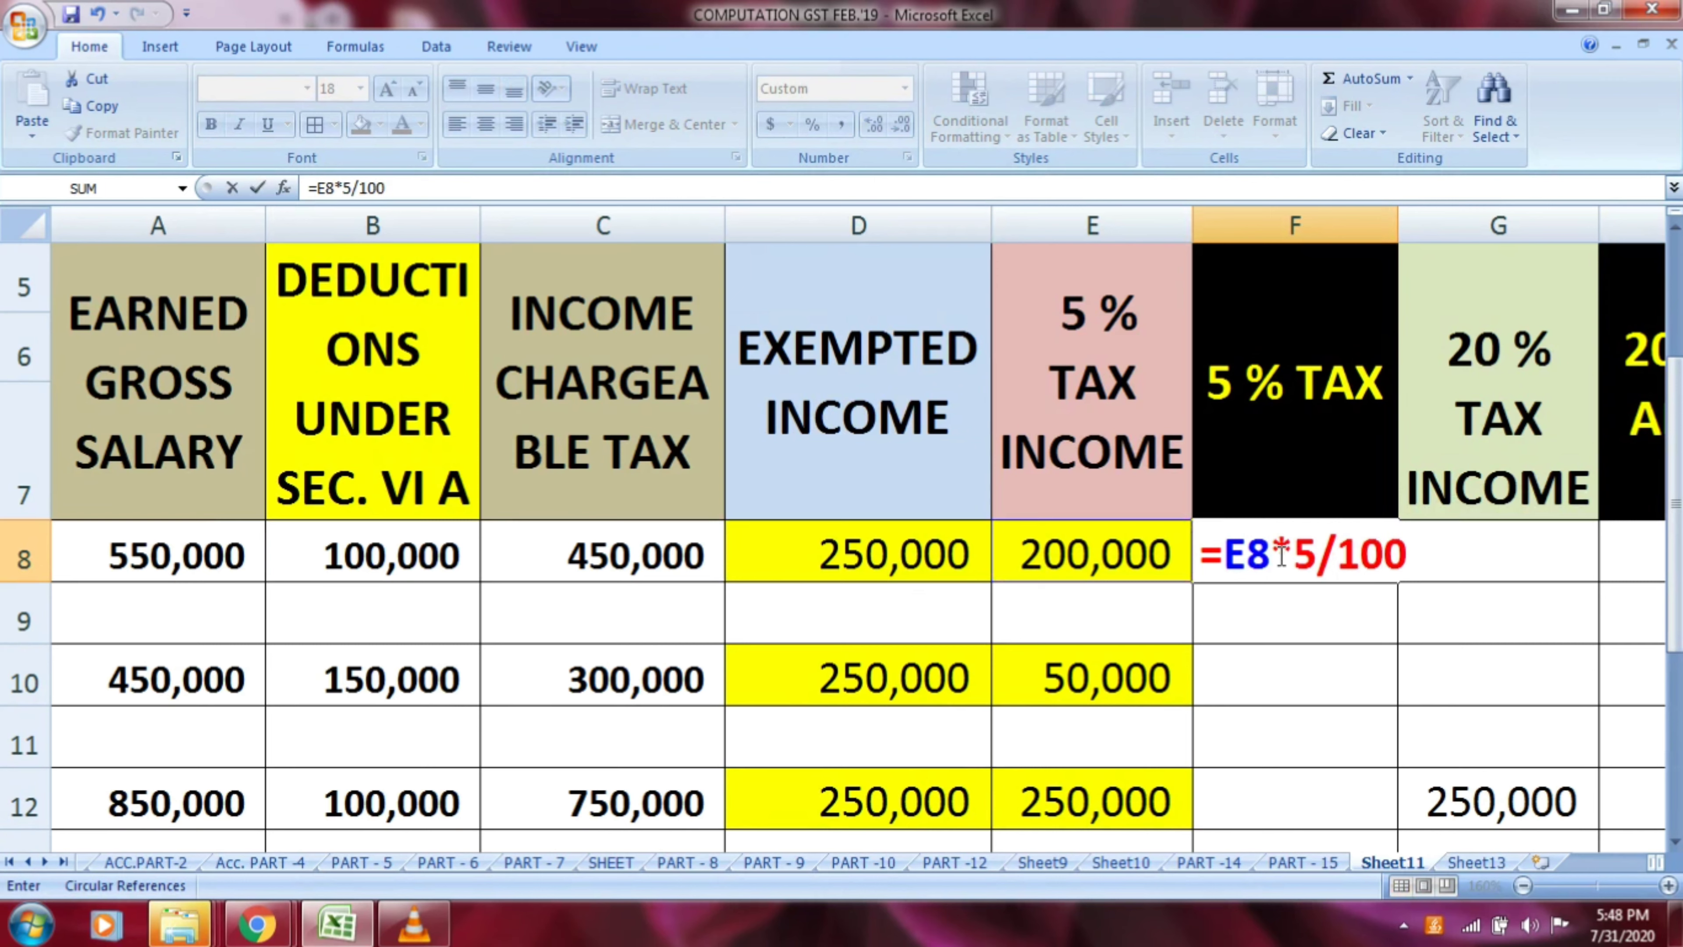
key("Return")
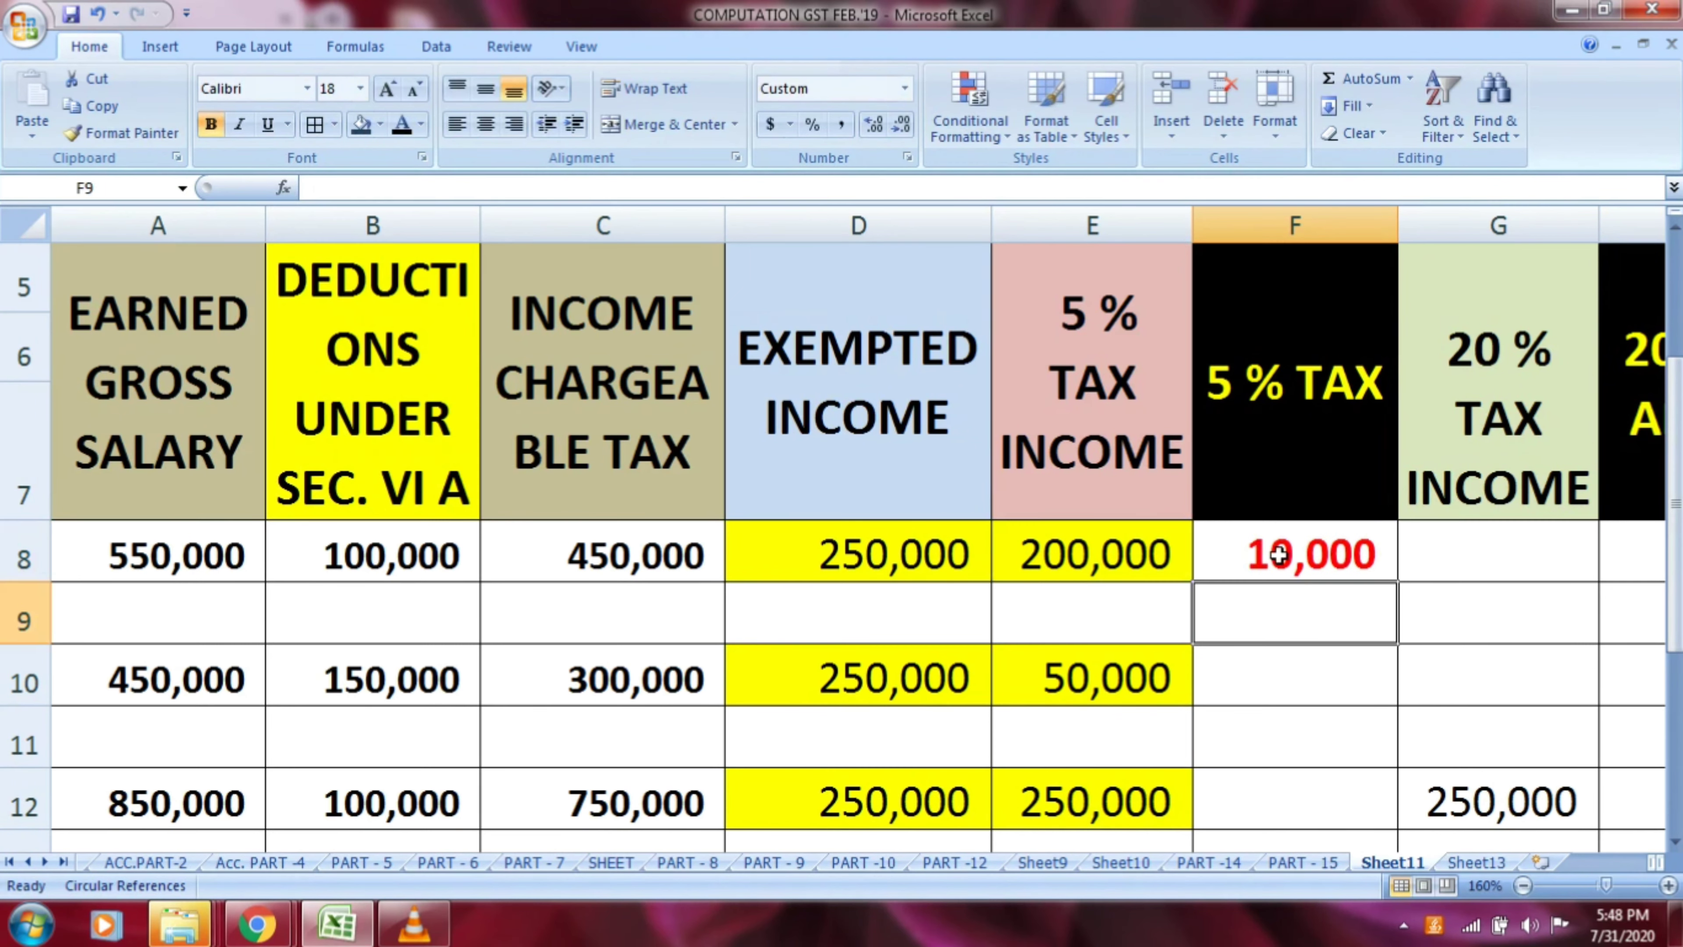
left_click(1278, 556)
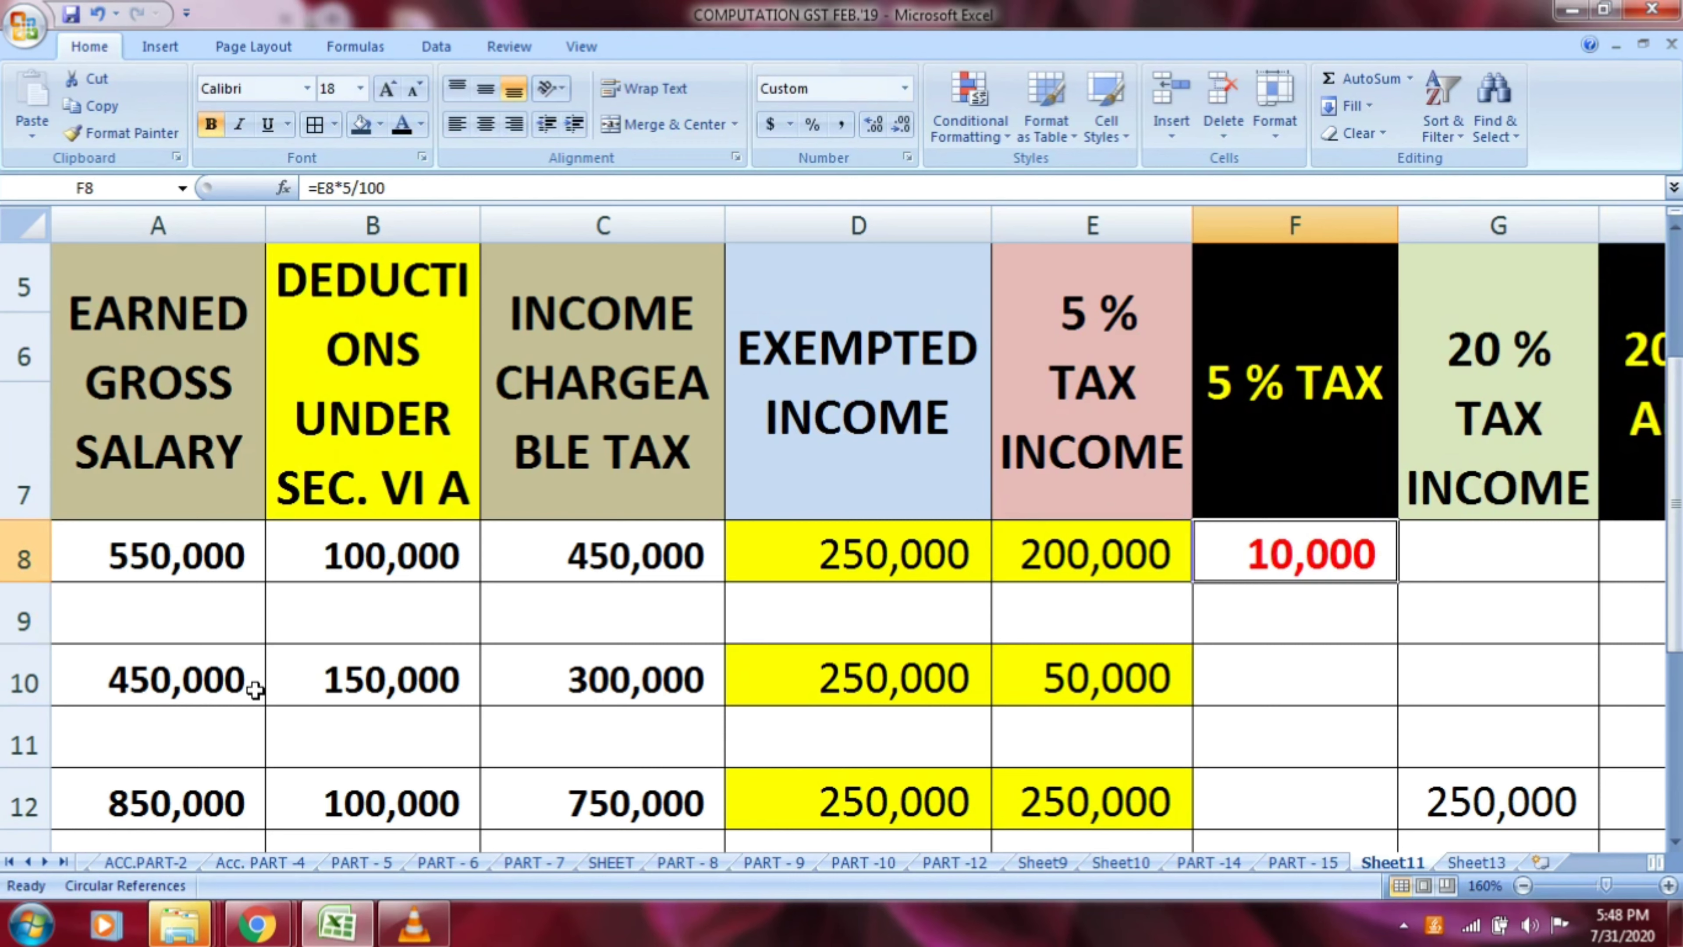
Examine row 10's earned gross salary, Section VI A deduction and the income chargeable to tax under their headers
left_click(237, 690)
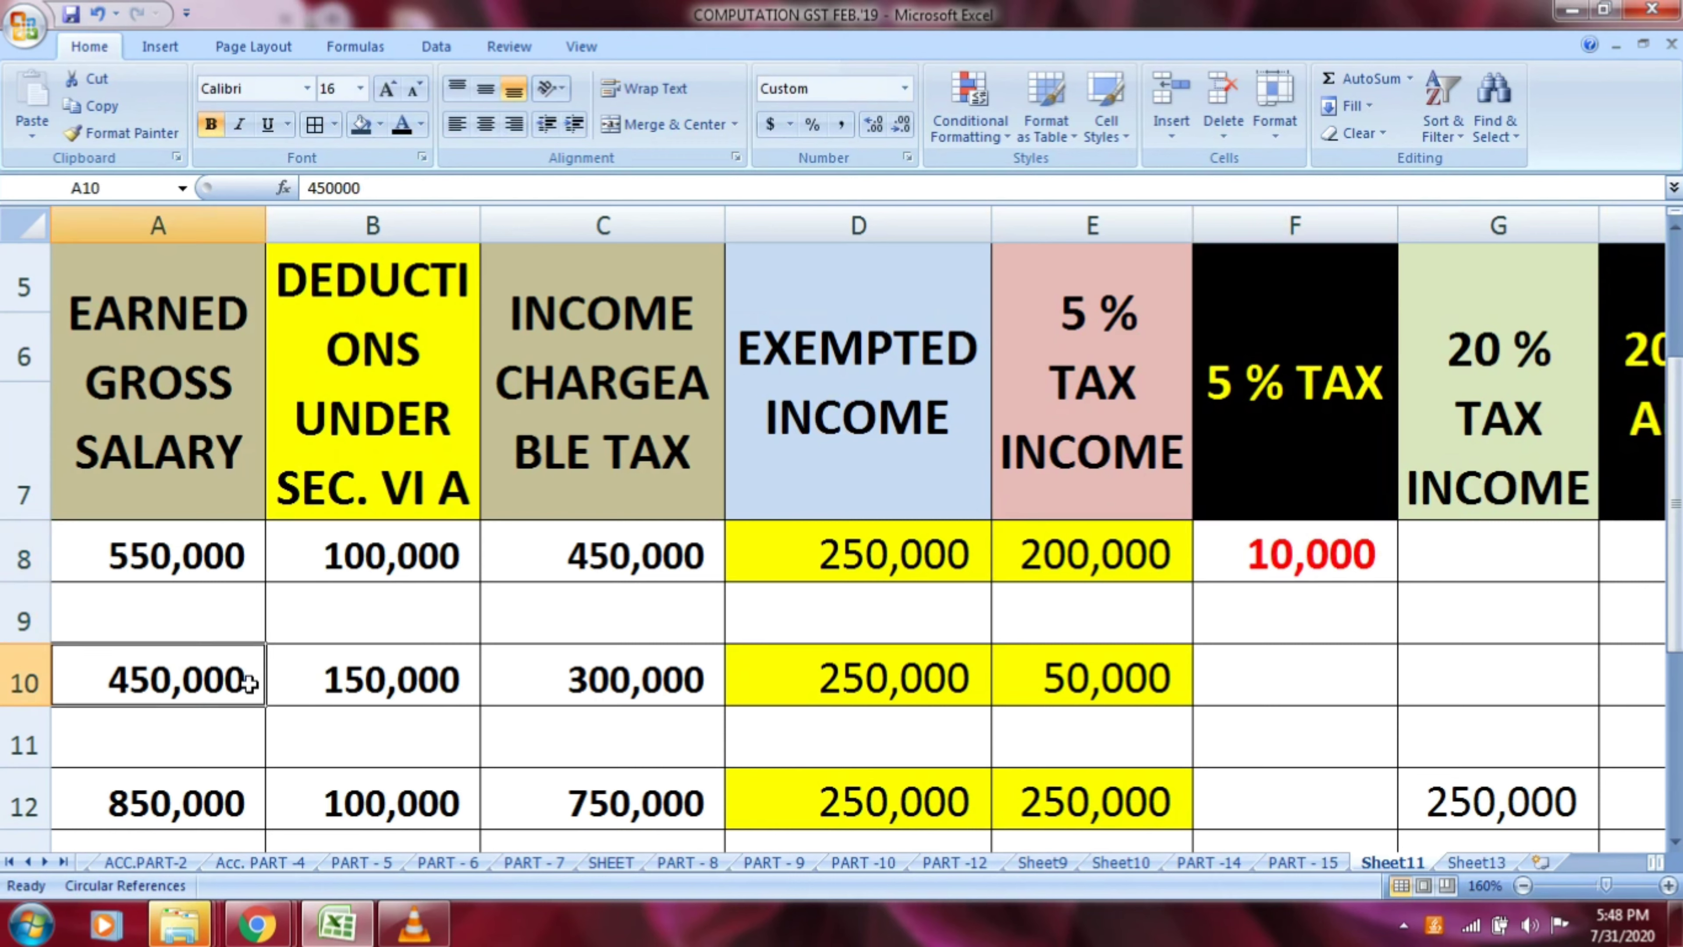
left_click(363, 689)
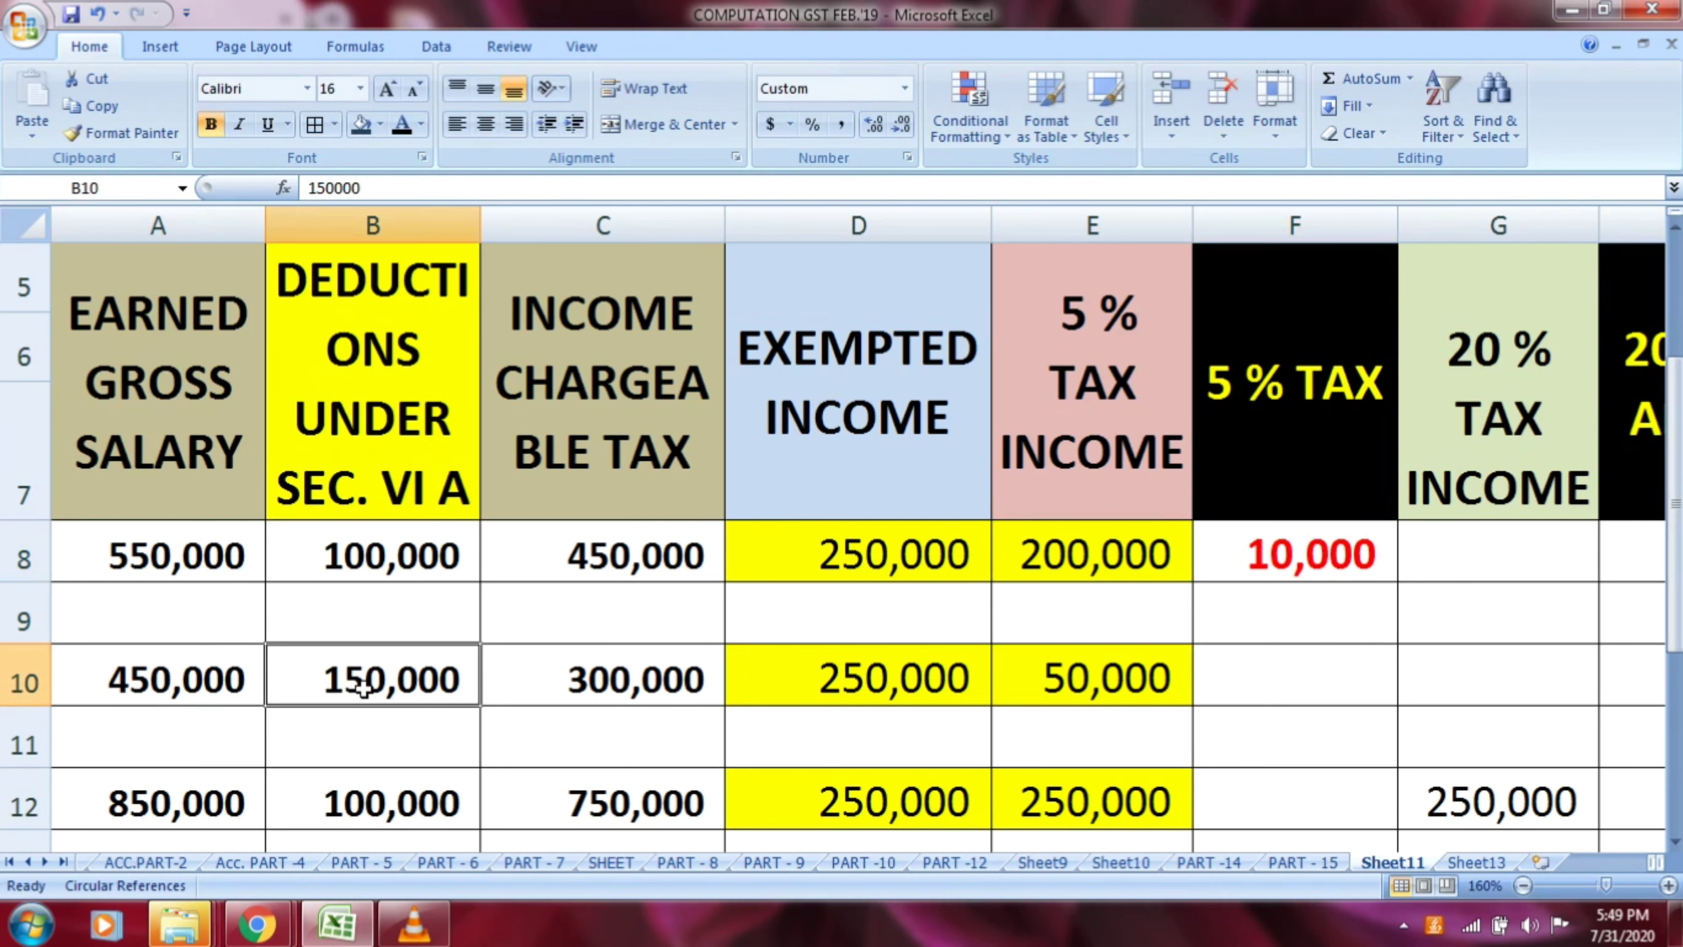
left_click(398, 484)
left_click(385, 679)
left_click(602, 478)
left_click(621, 678)
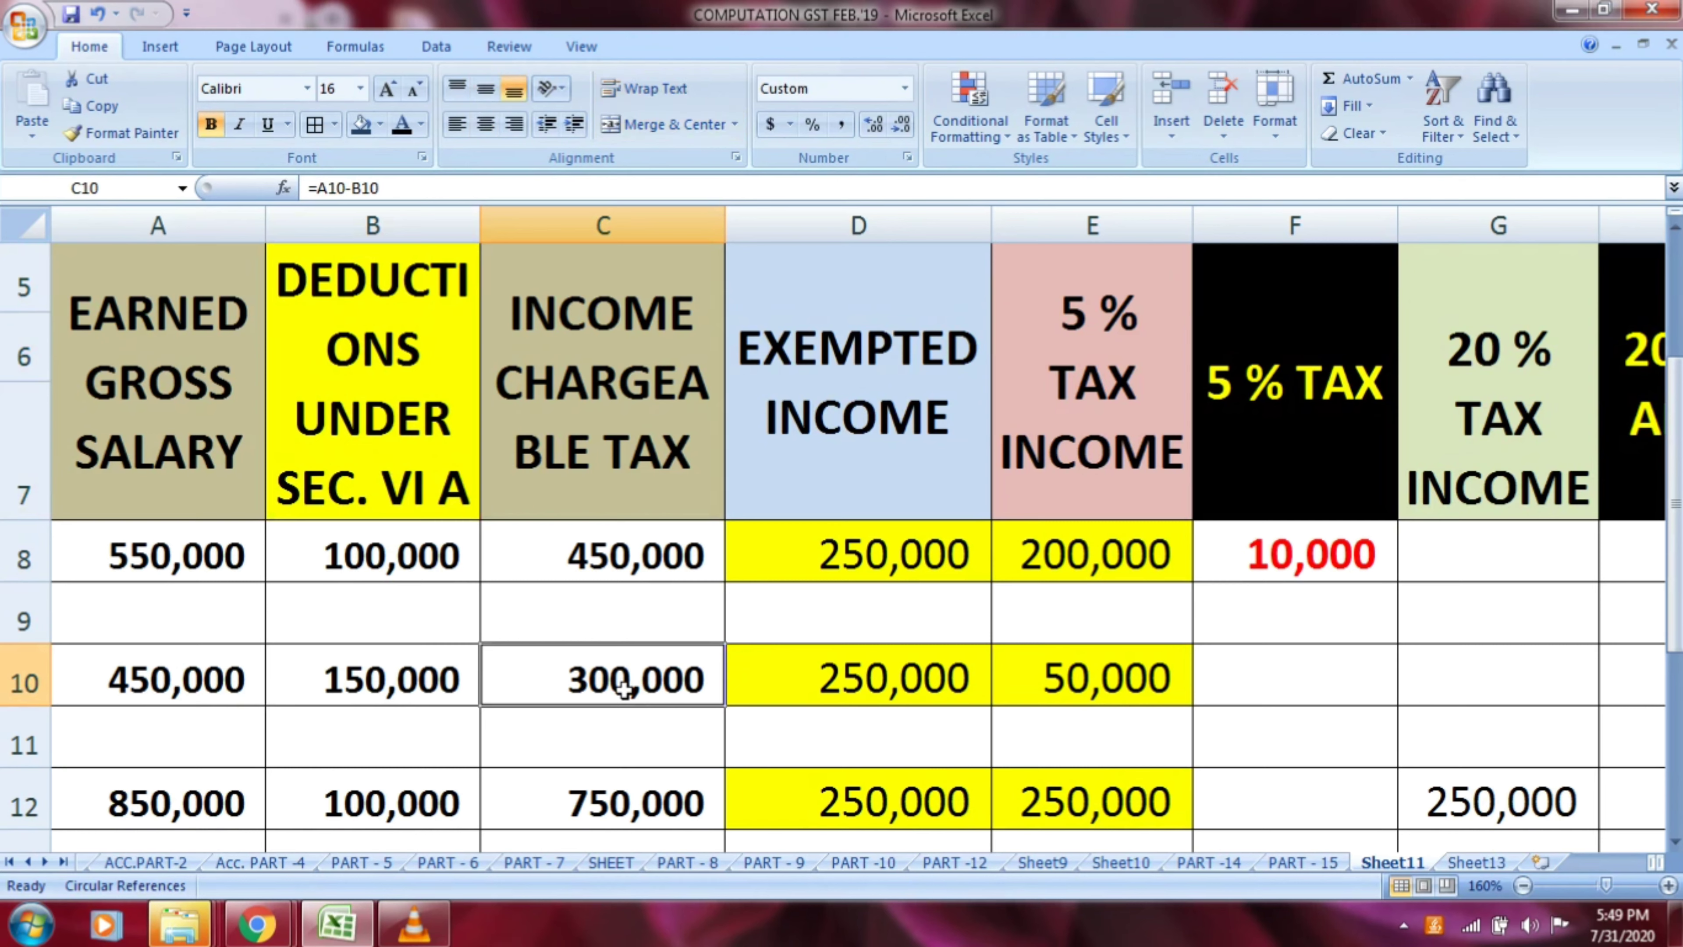
Check the sum of row 10's exempted income and 5 % tax income in D10:E10 against the chargeable income in C10
left_click(822, 468)
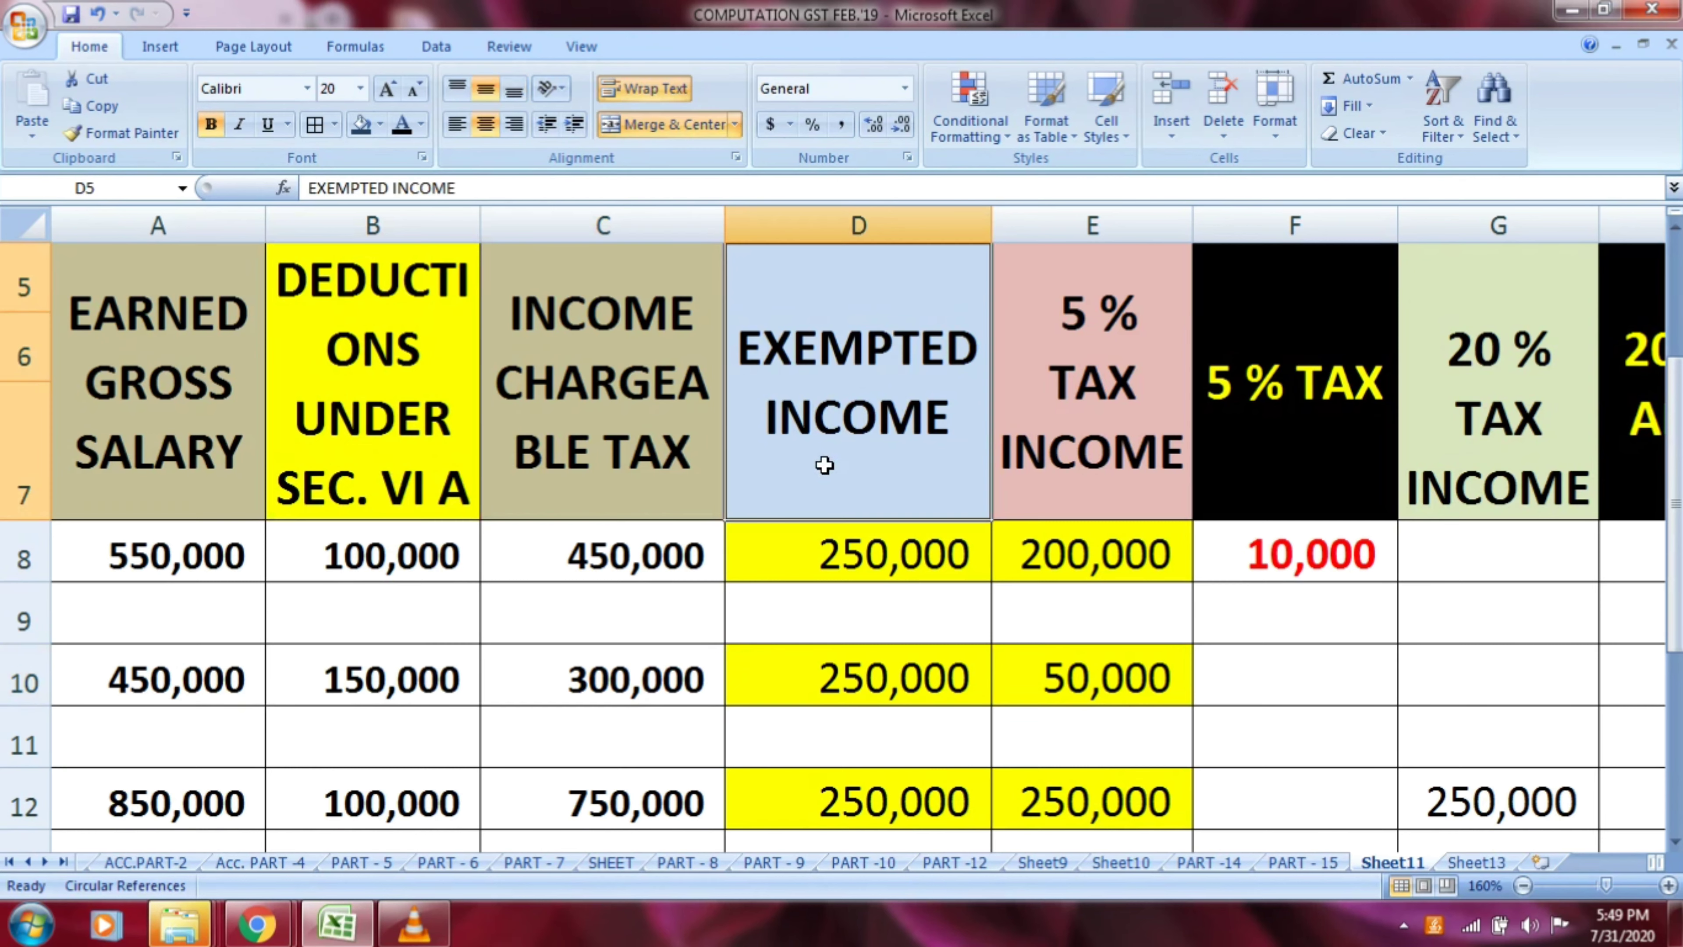
left_click(868, 680)
left_click(1075, 480)
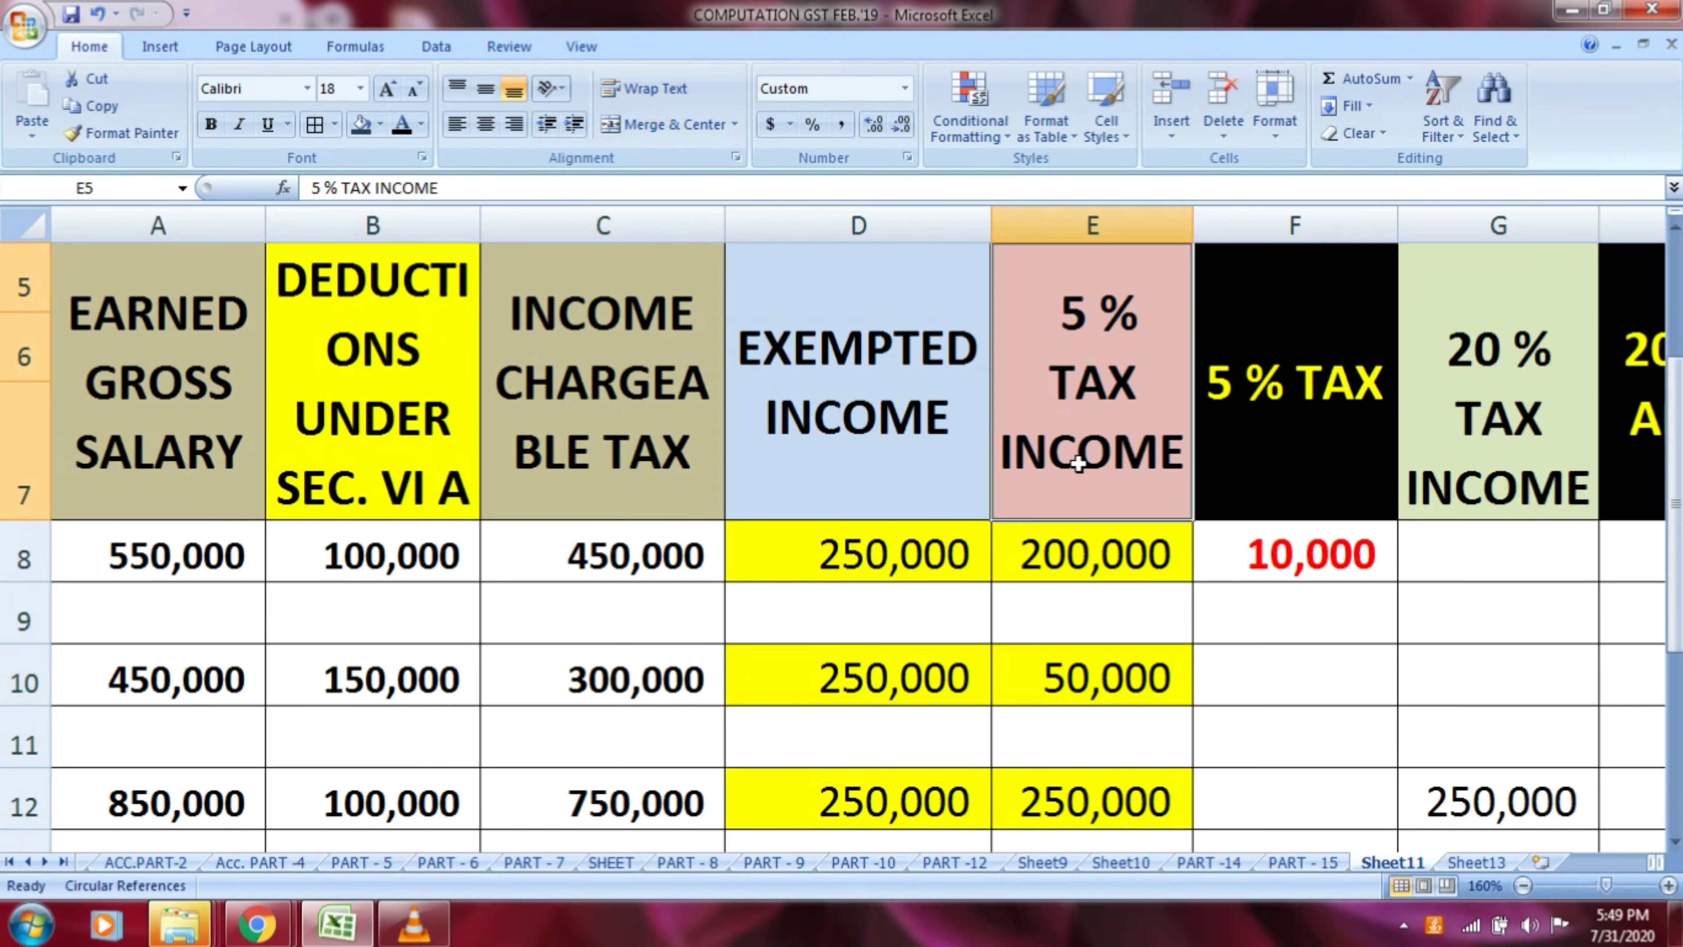
left_click(1085, 671)
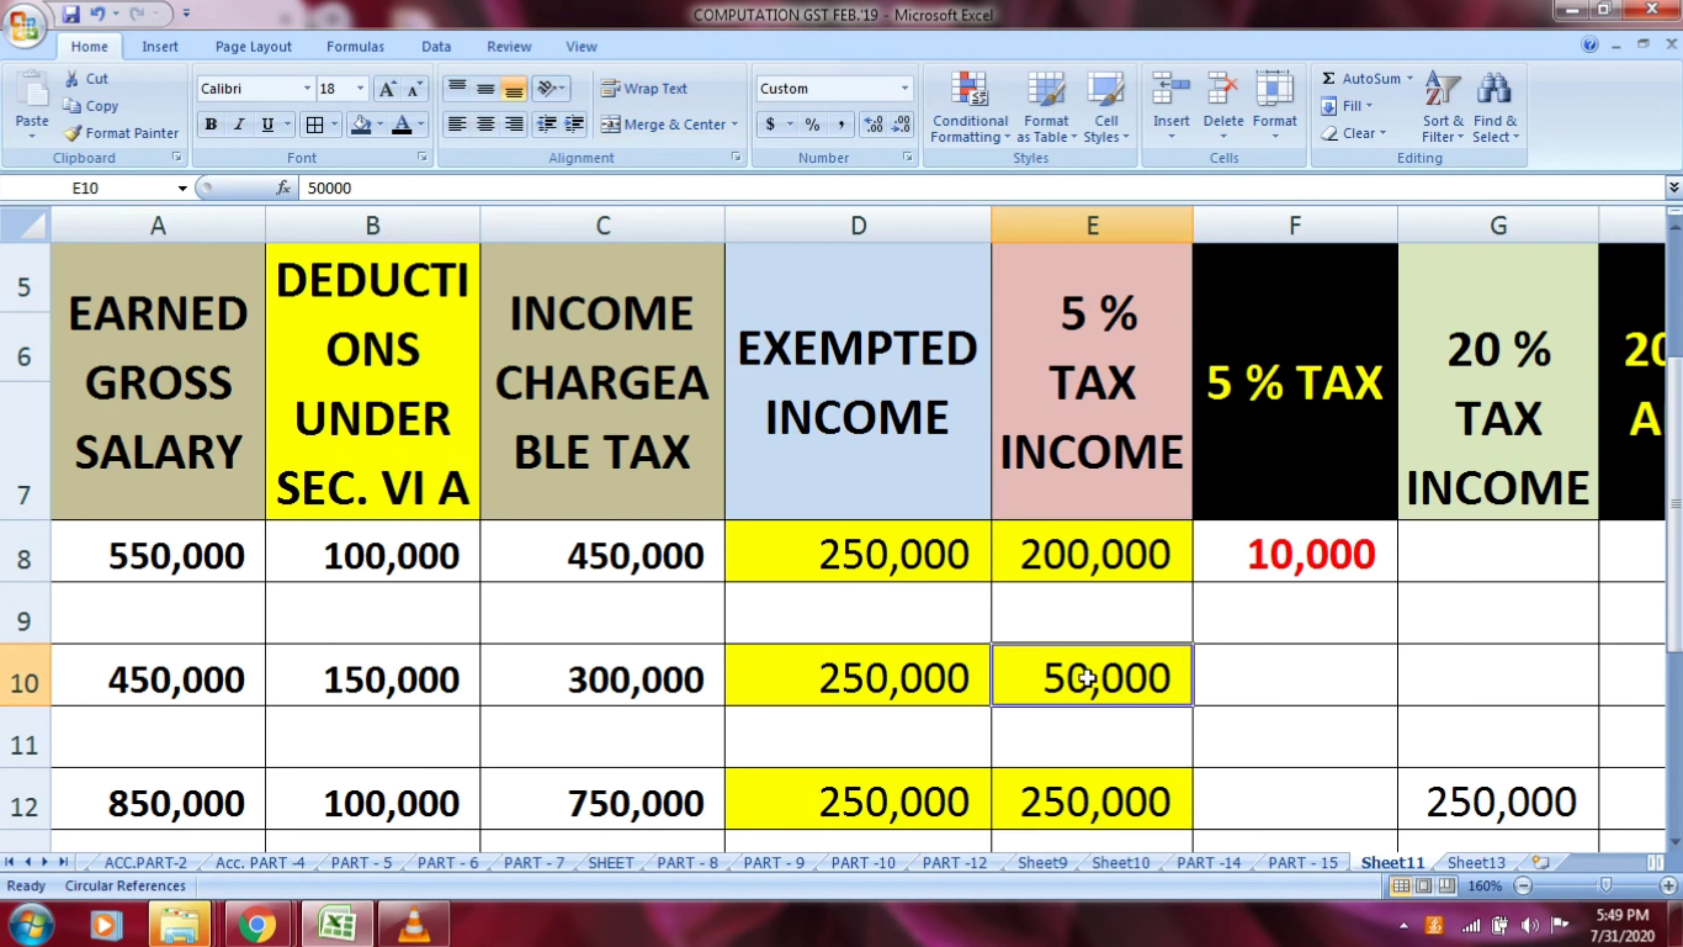
left_click(858, 691)
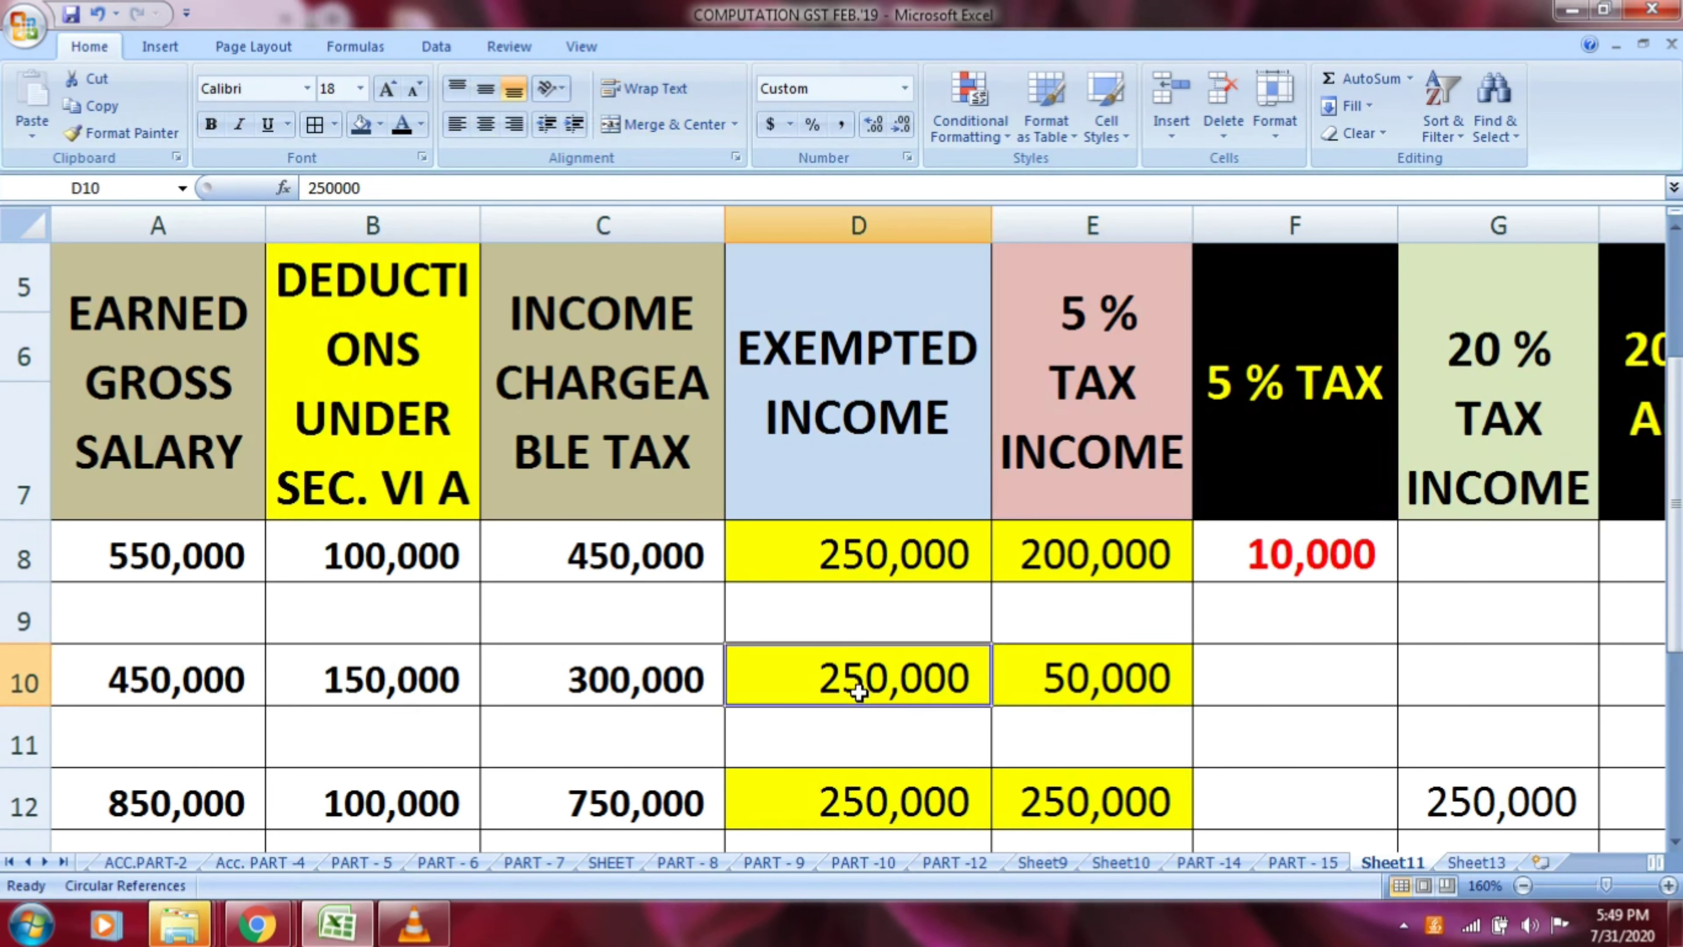
key("shift+Right")
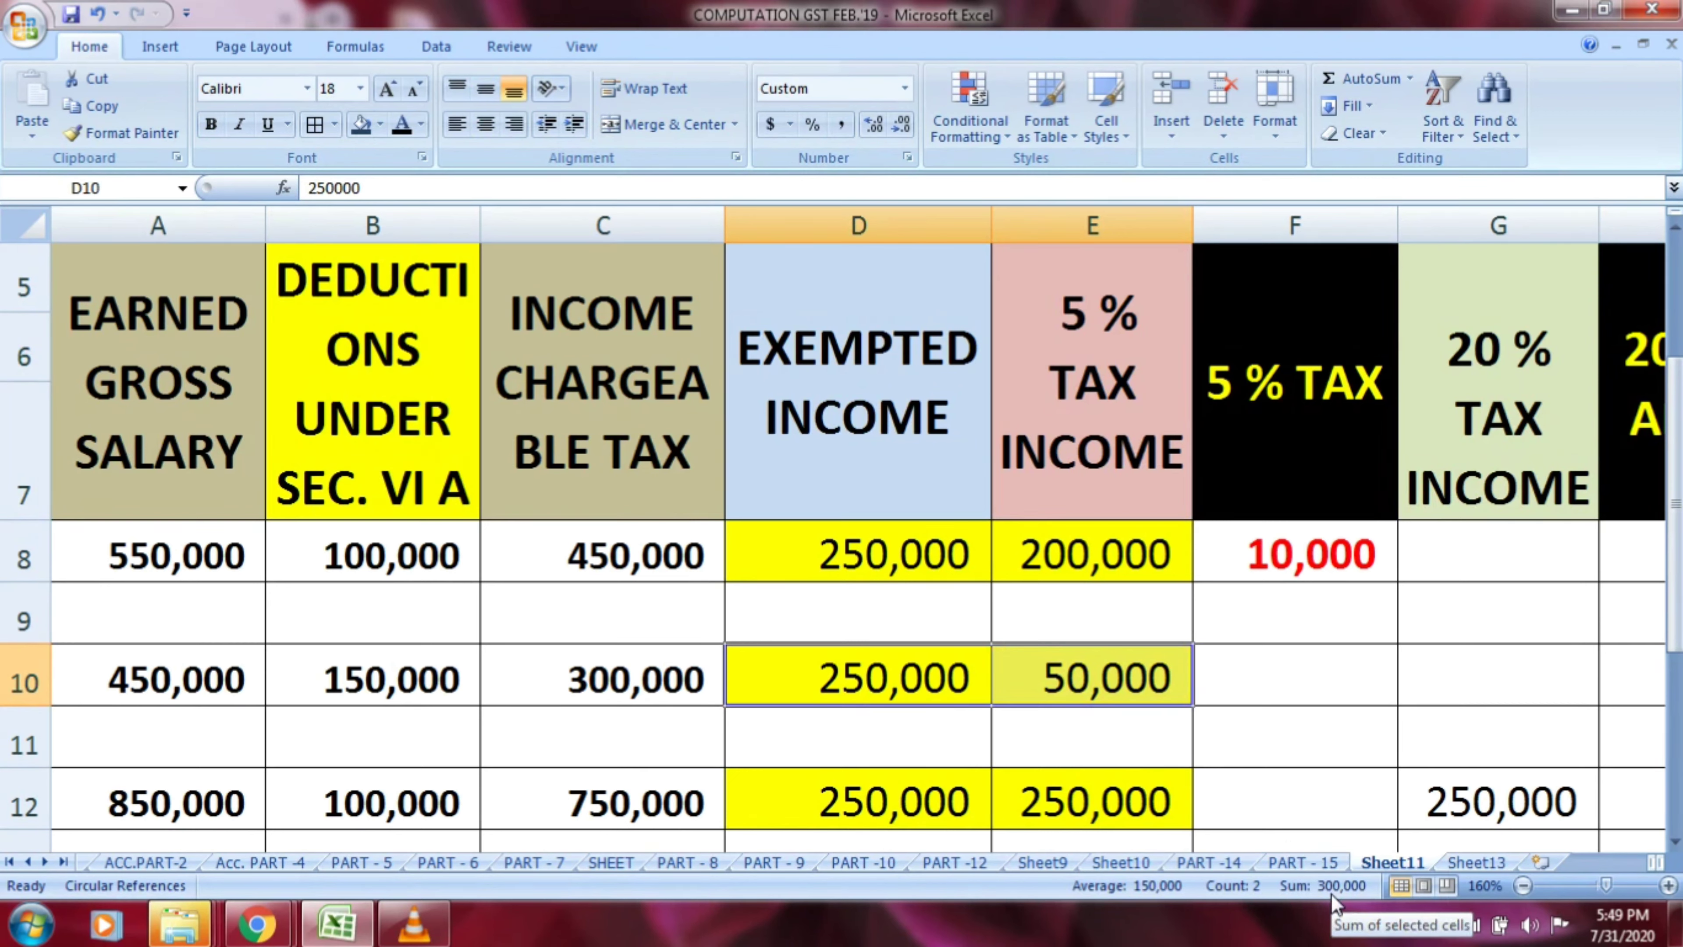
left_click(615, 692)
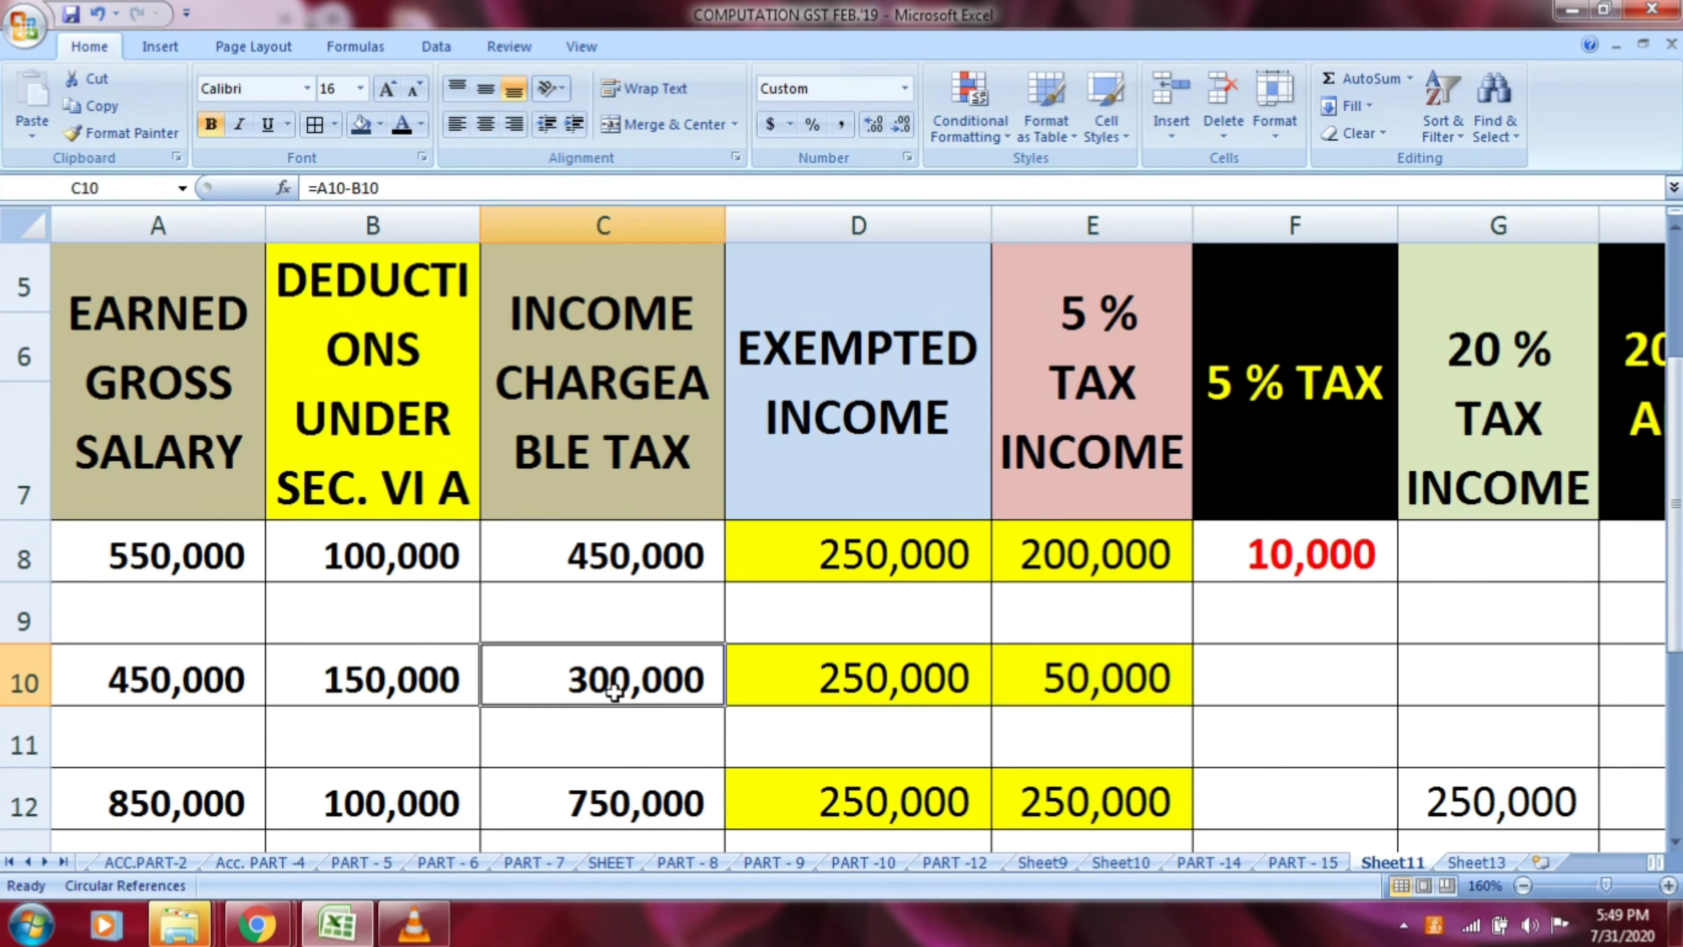
Calculate the 5 % tax for row 10 in F10 with the formula =E10*5/100
left_click(1258, 694)
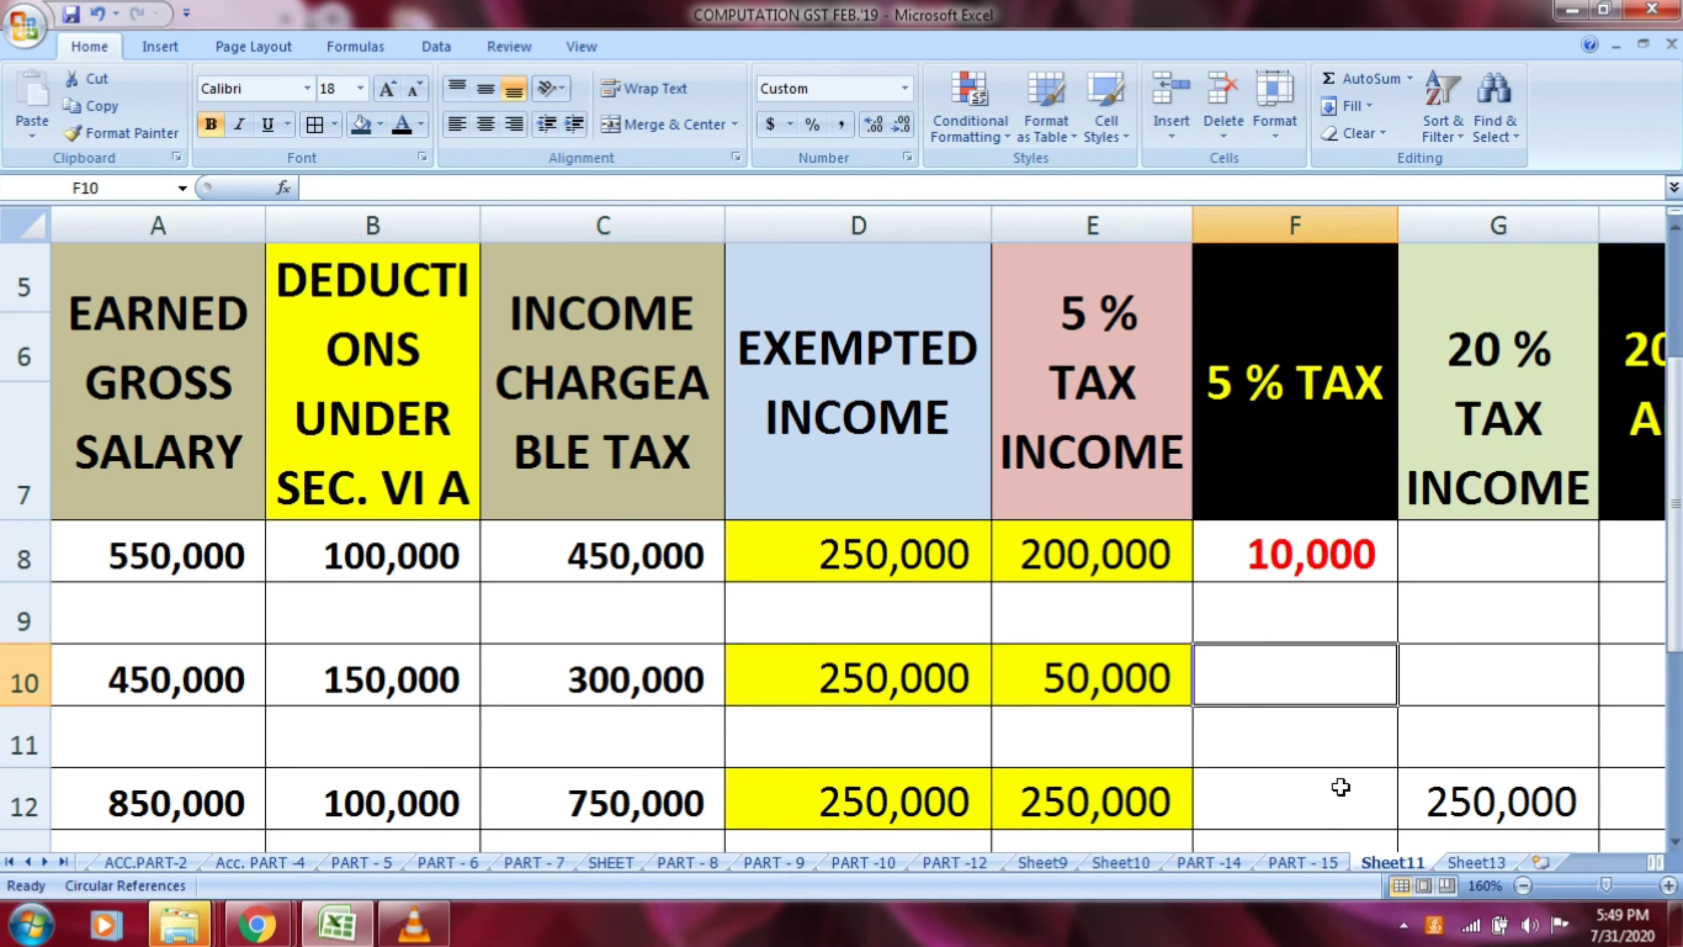
type("=")
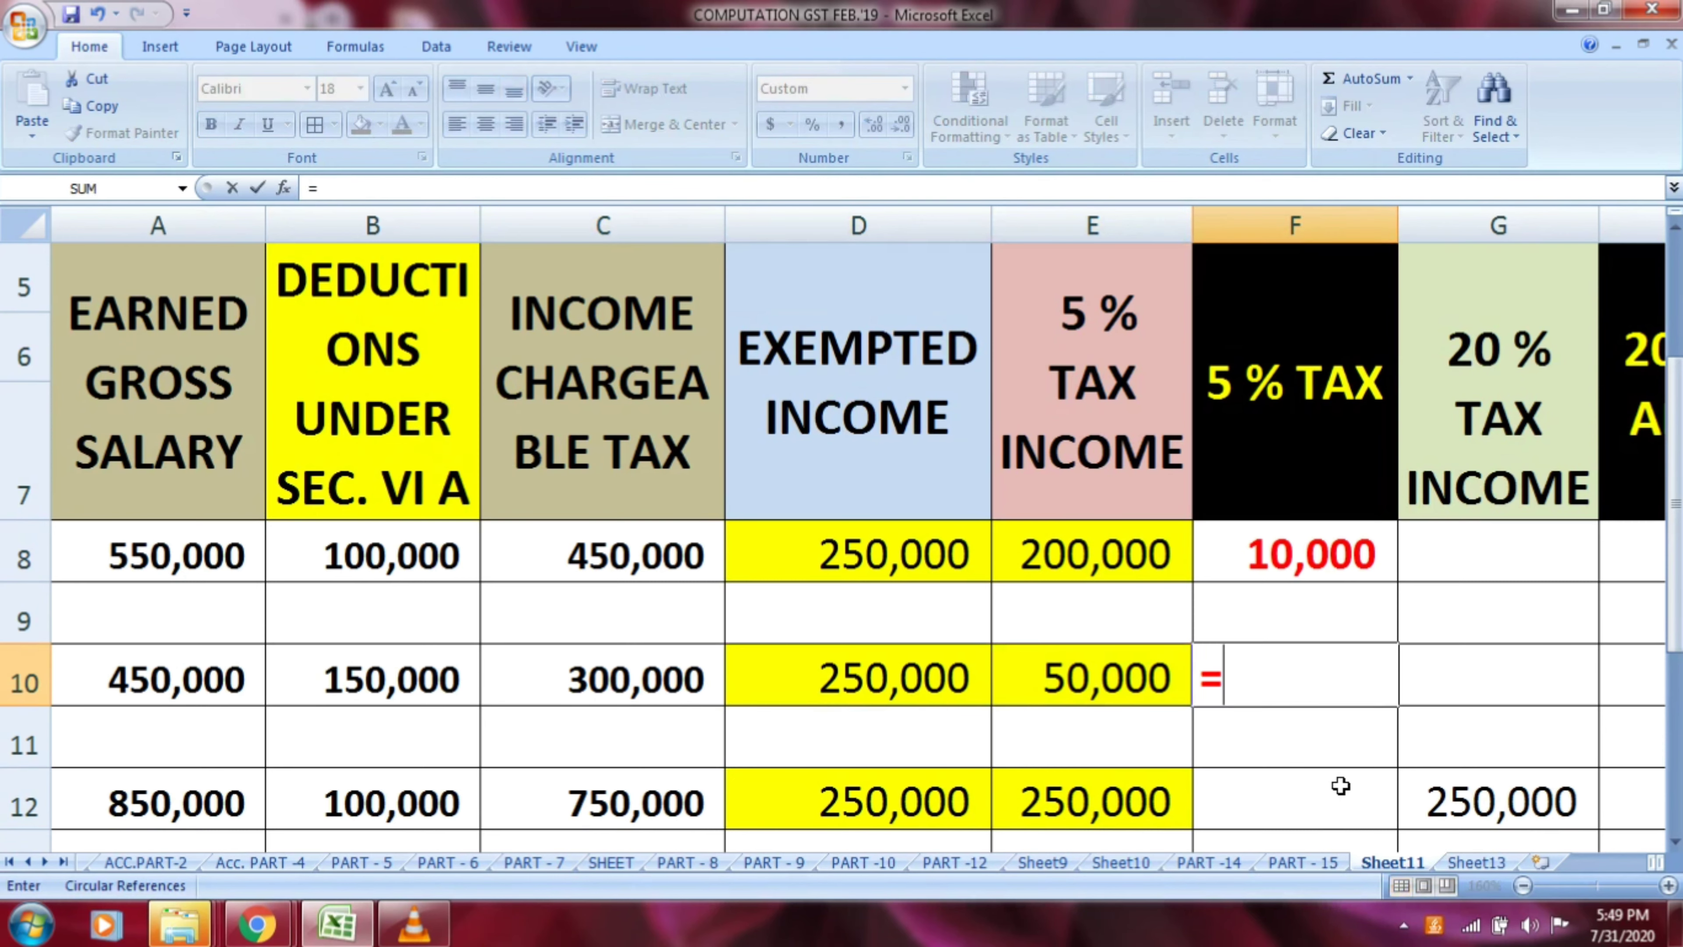
key("Left")
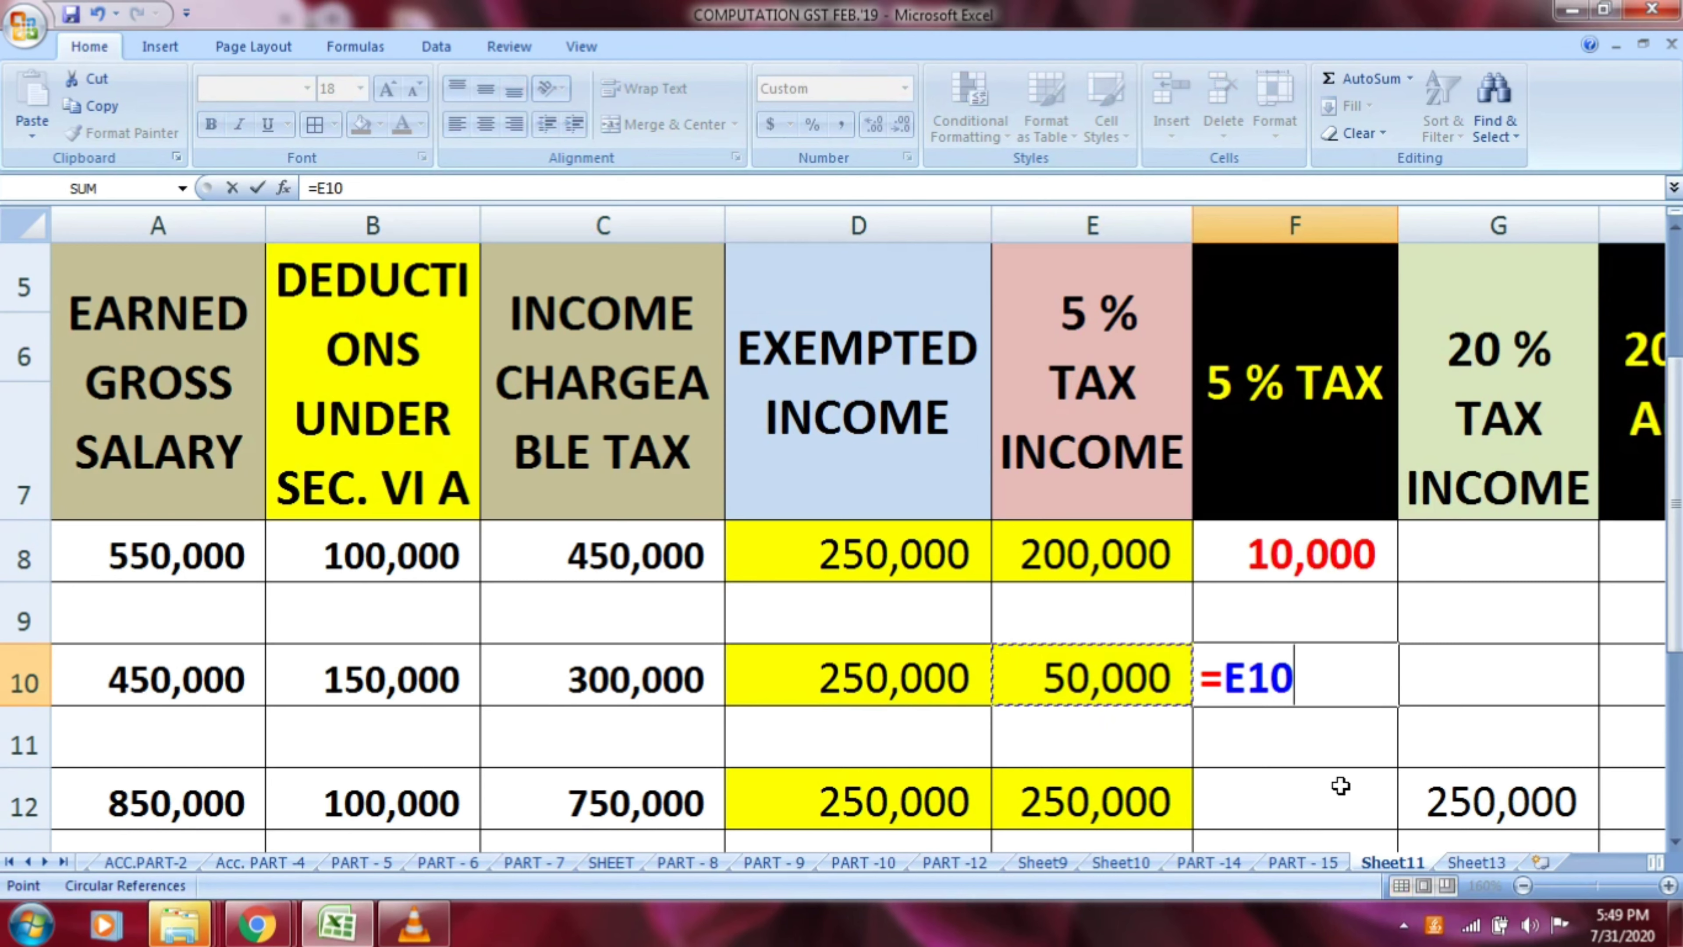
type("*5/100")
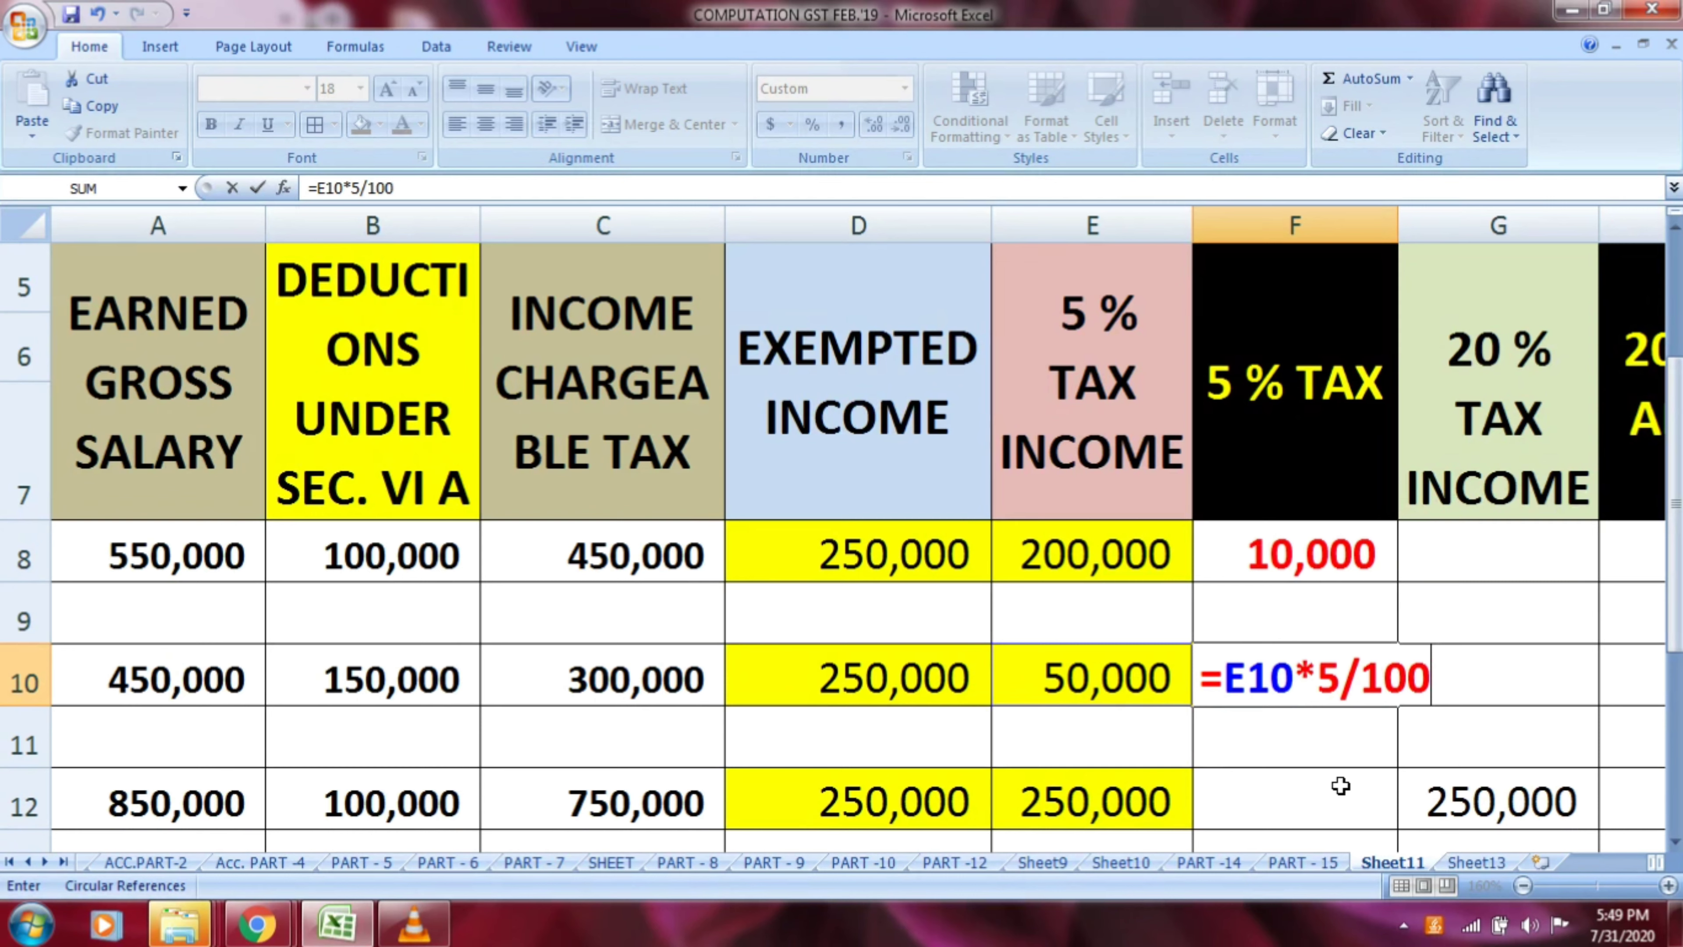
key("Return")
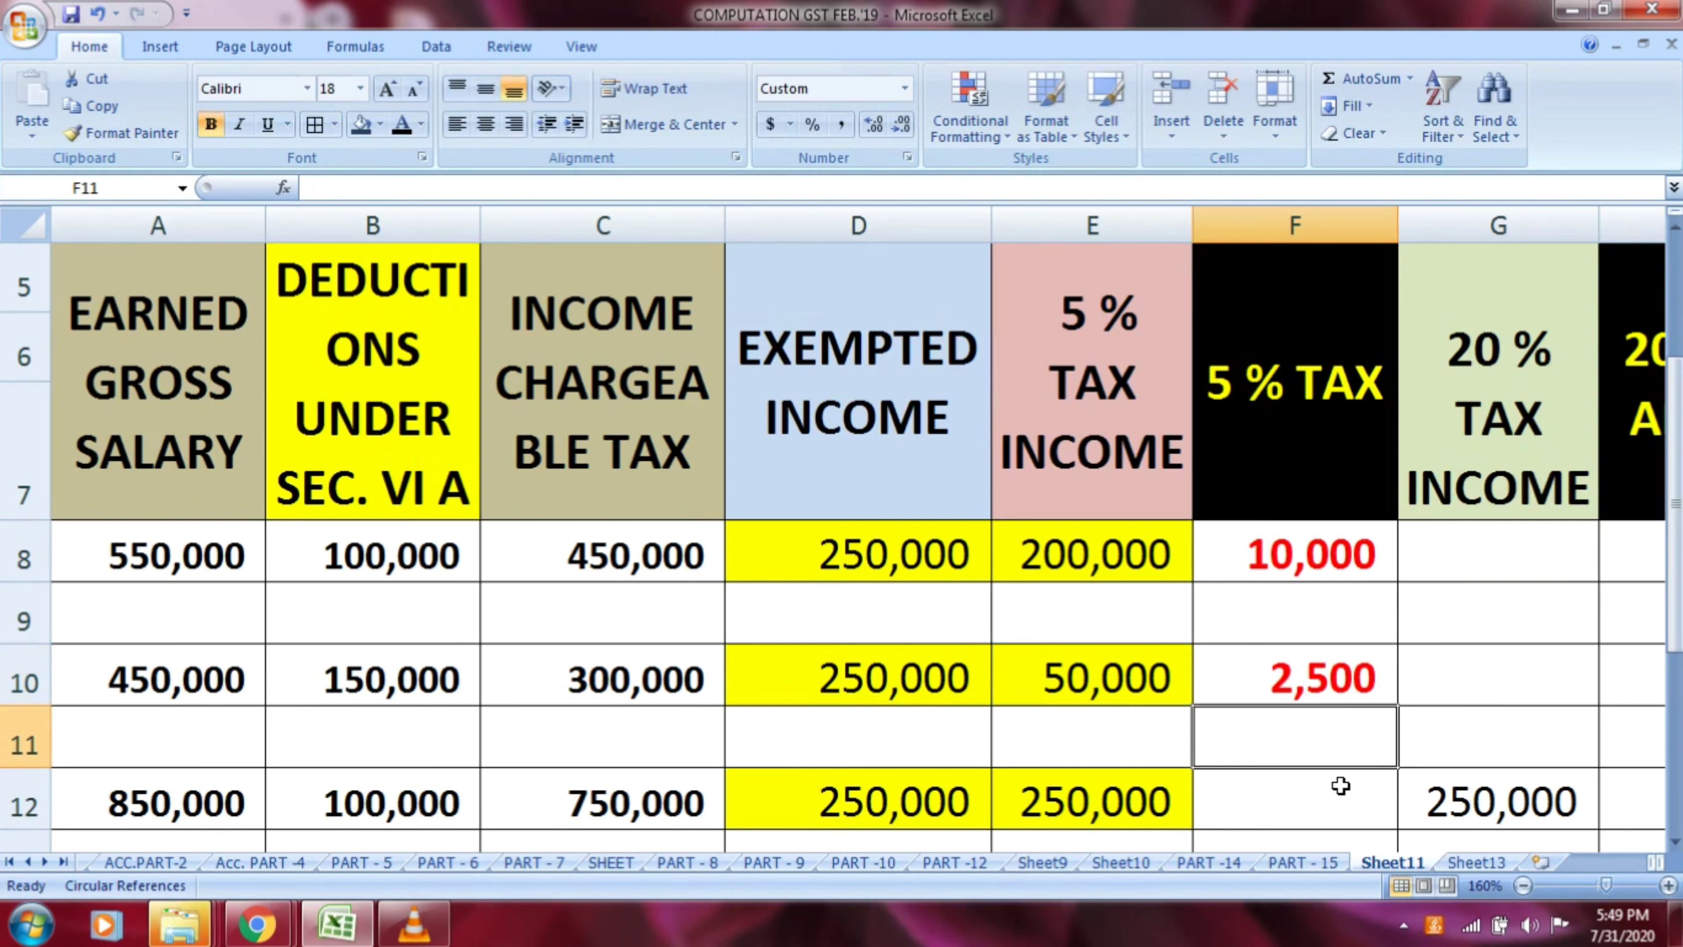
Examine row 12's earned gross salary, Section VI A deduction and the formula for income chargeable to tax in C12
left_click(1340, 786)
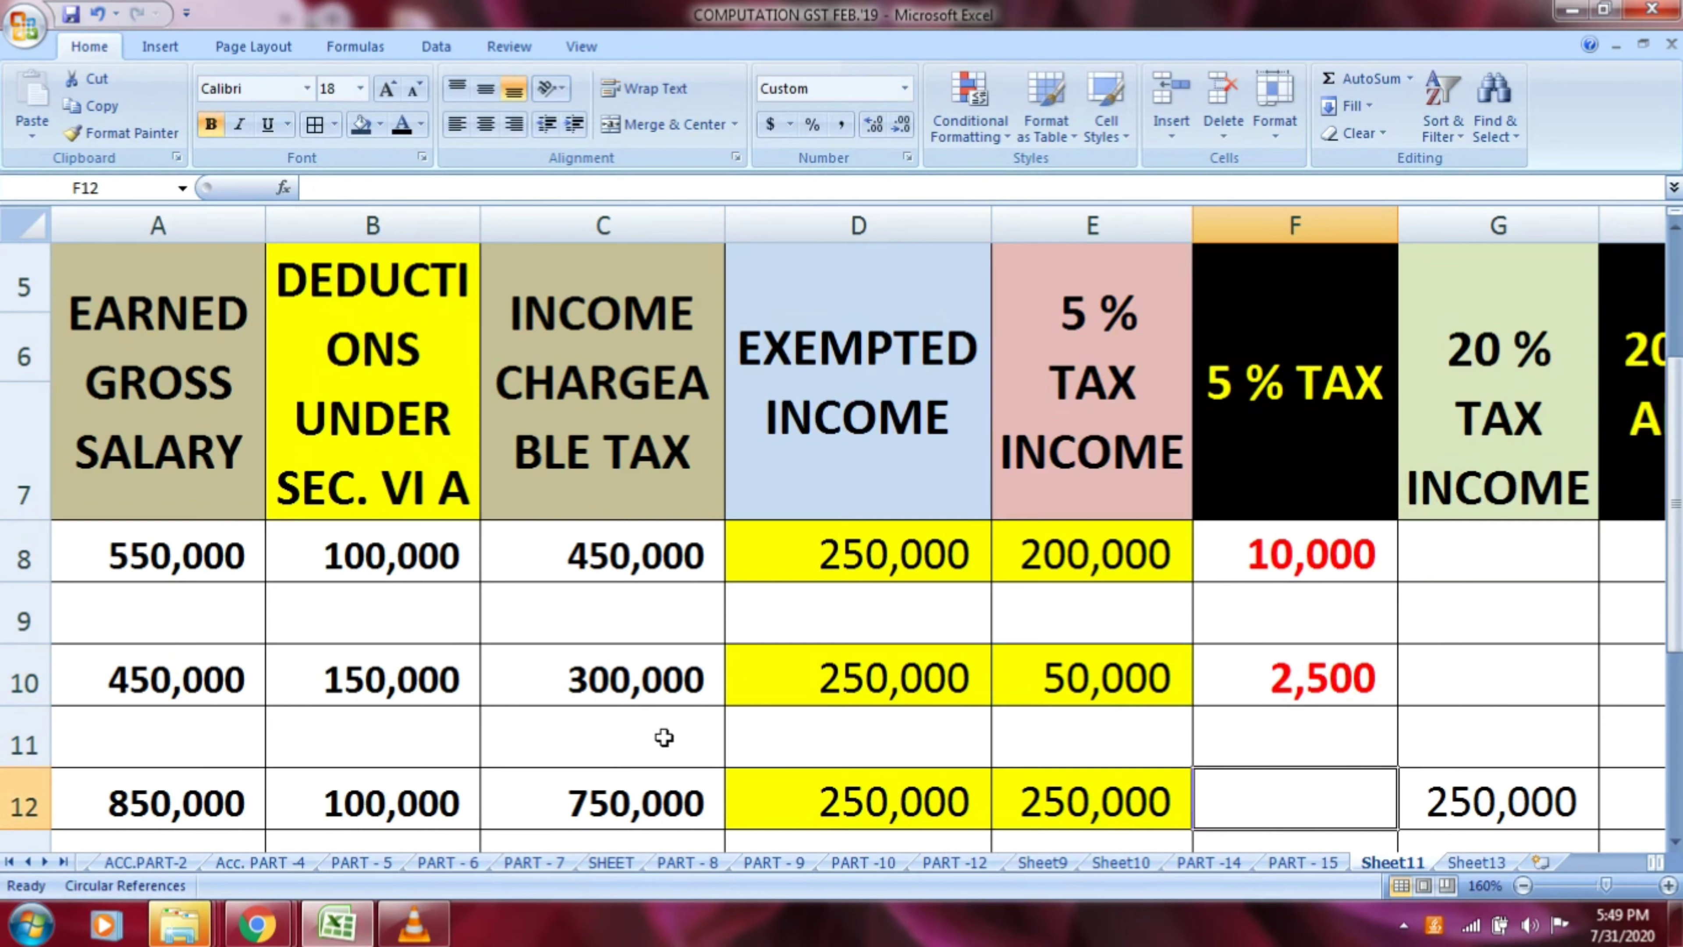
left_click(198, 803)
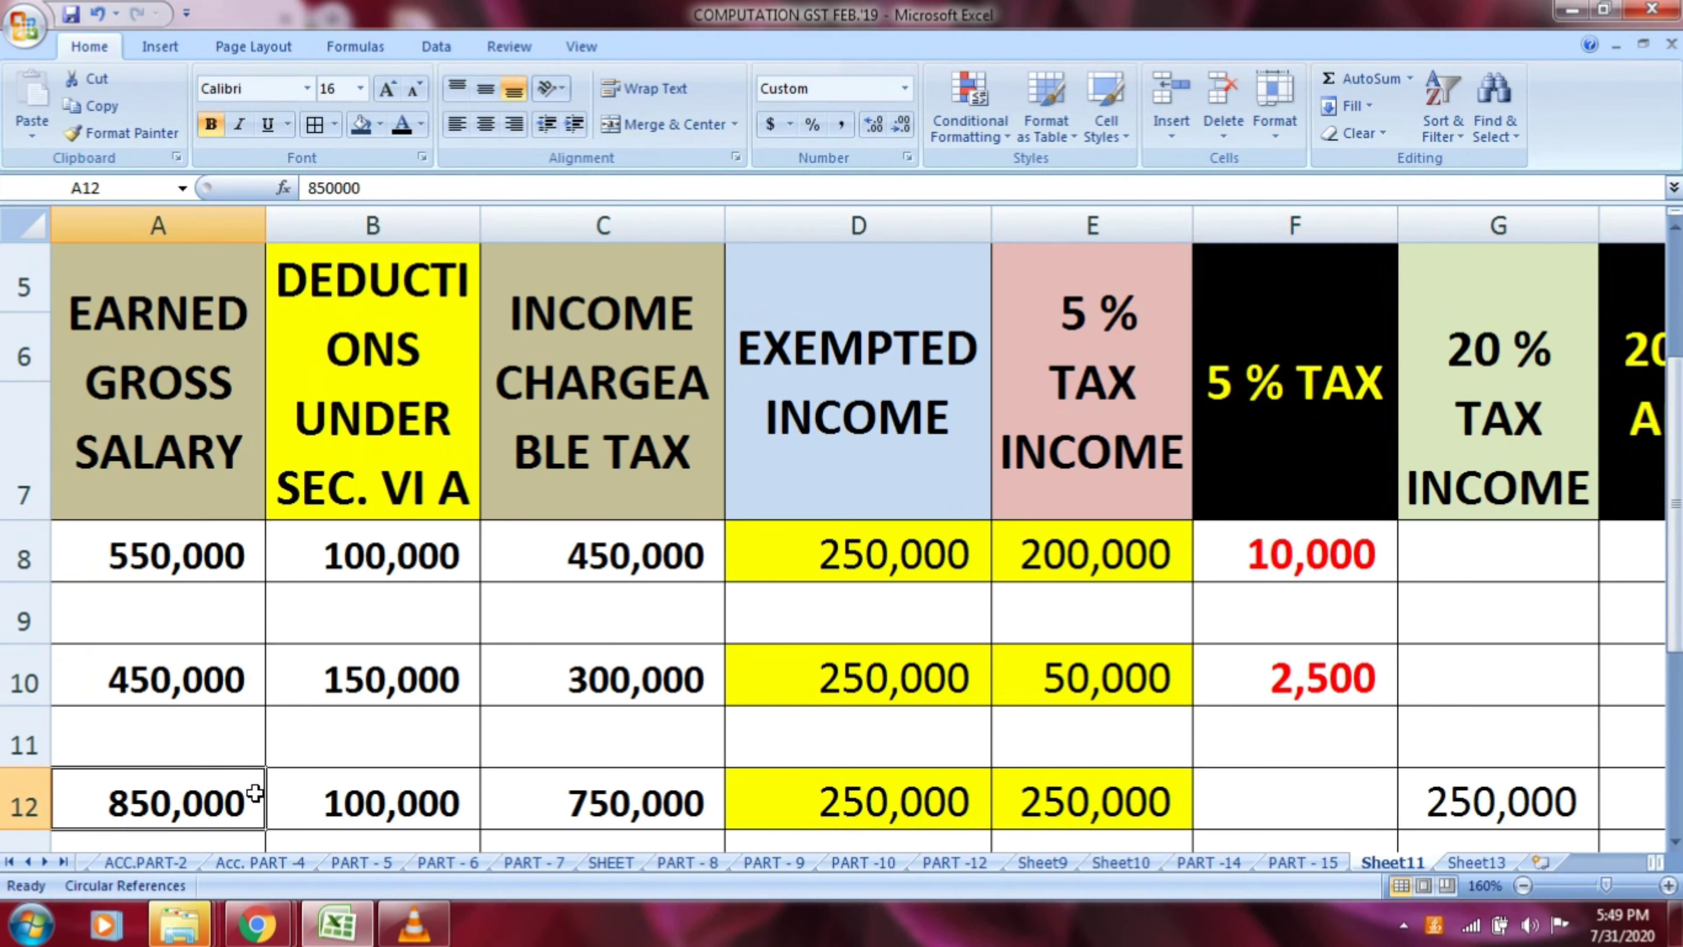
left_click(399, 462)
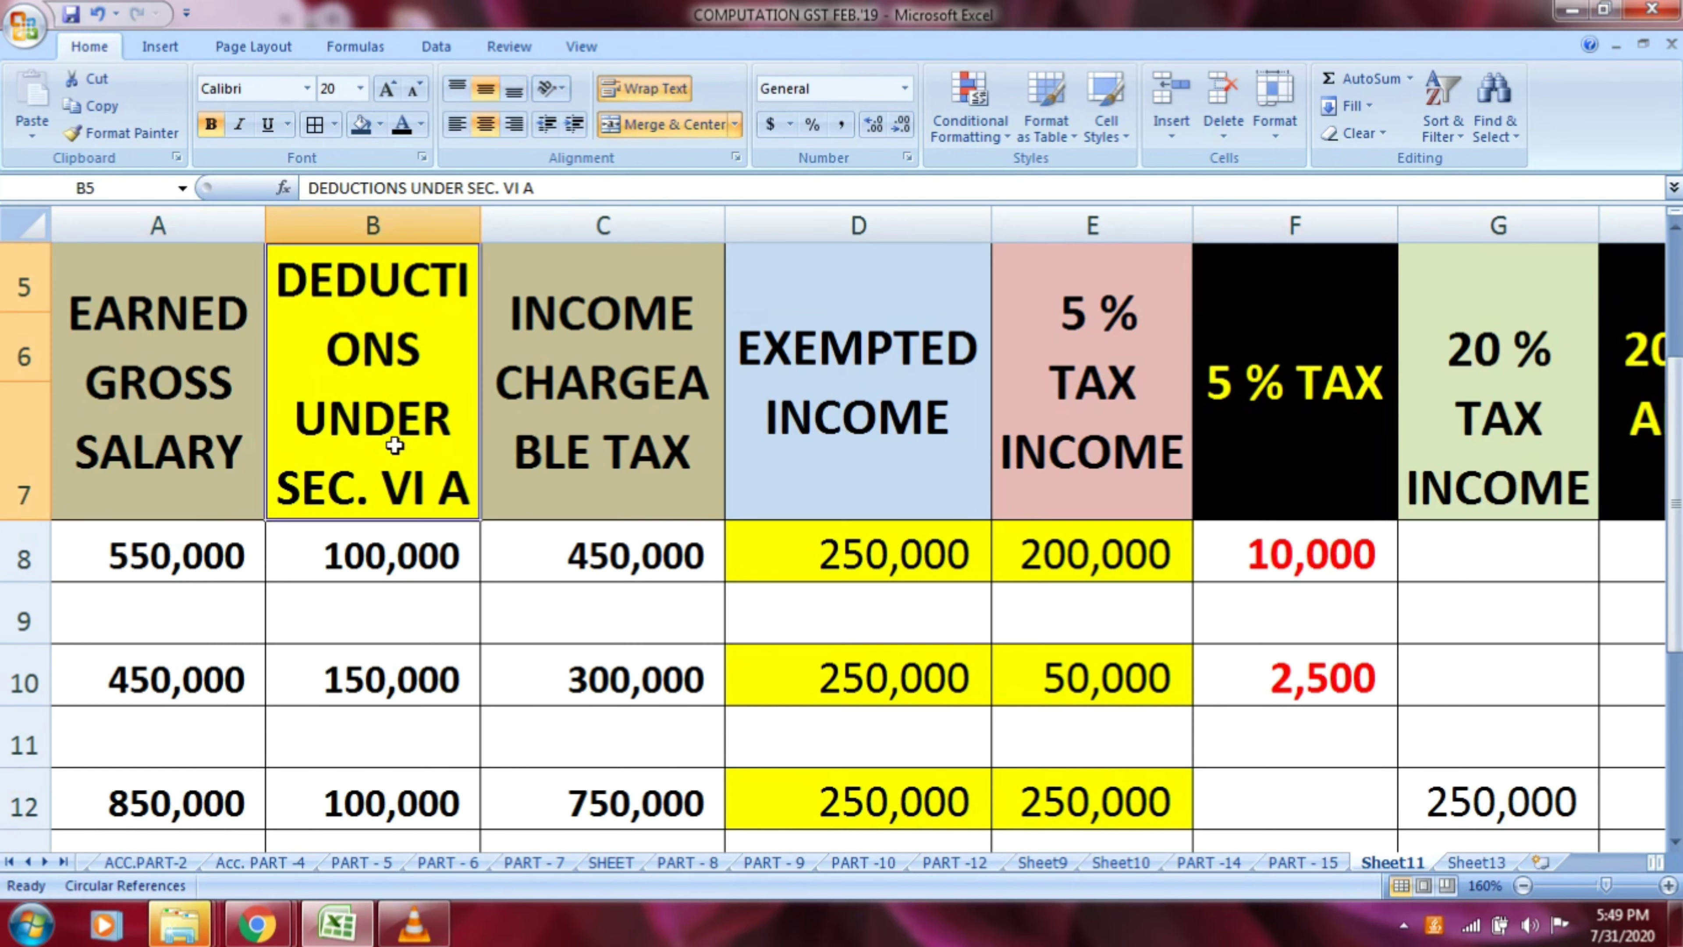
left_click(387, 785)
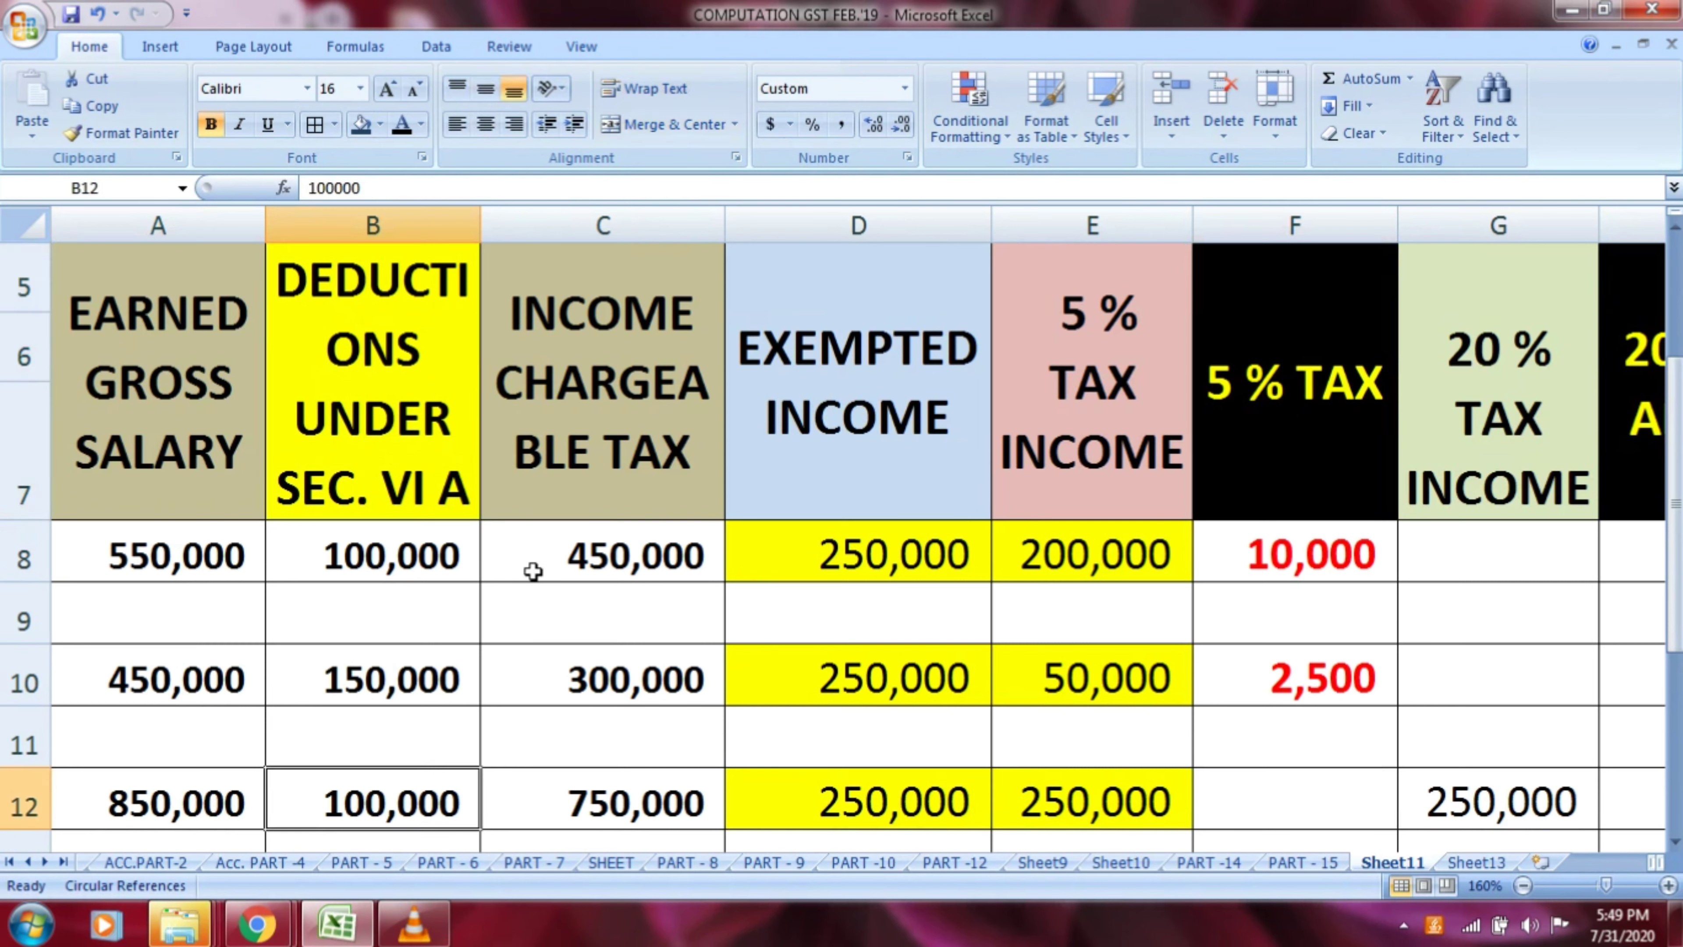
left_click(573, 491)
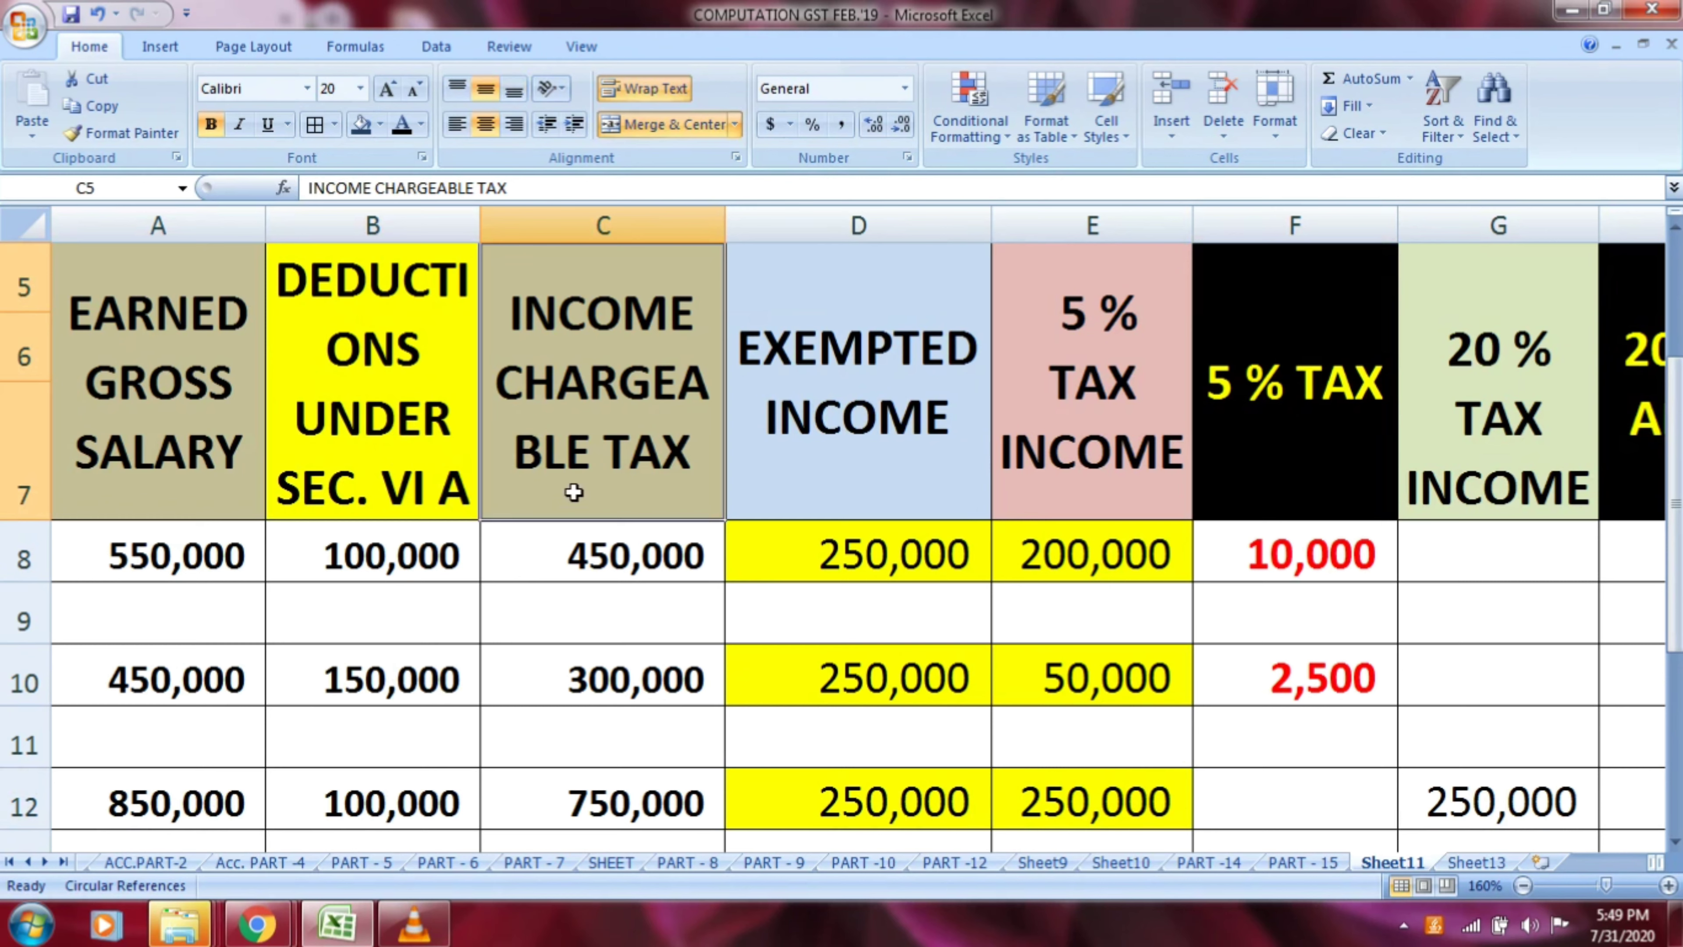
left_click(618, 799)
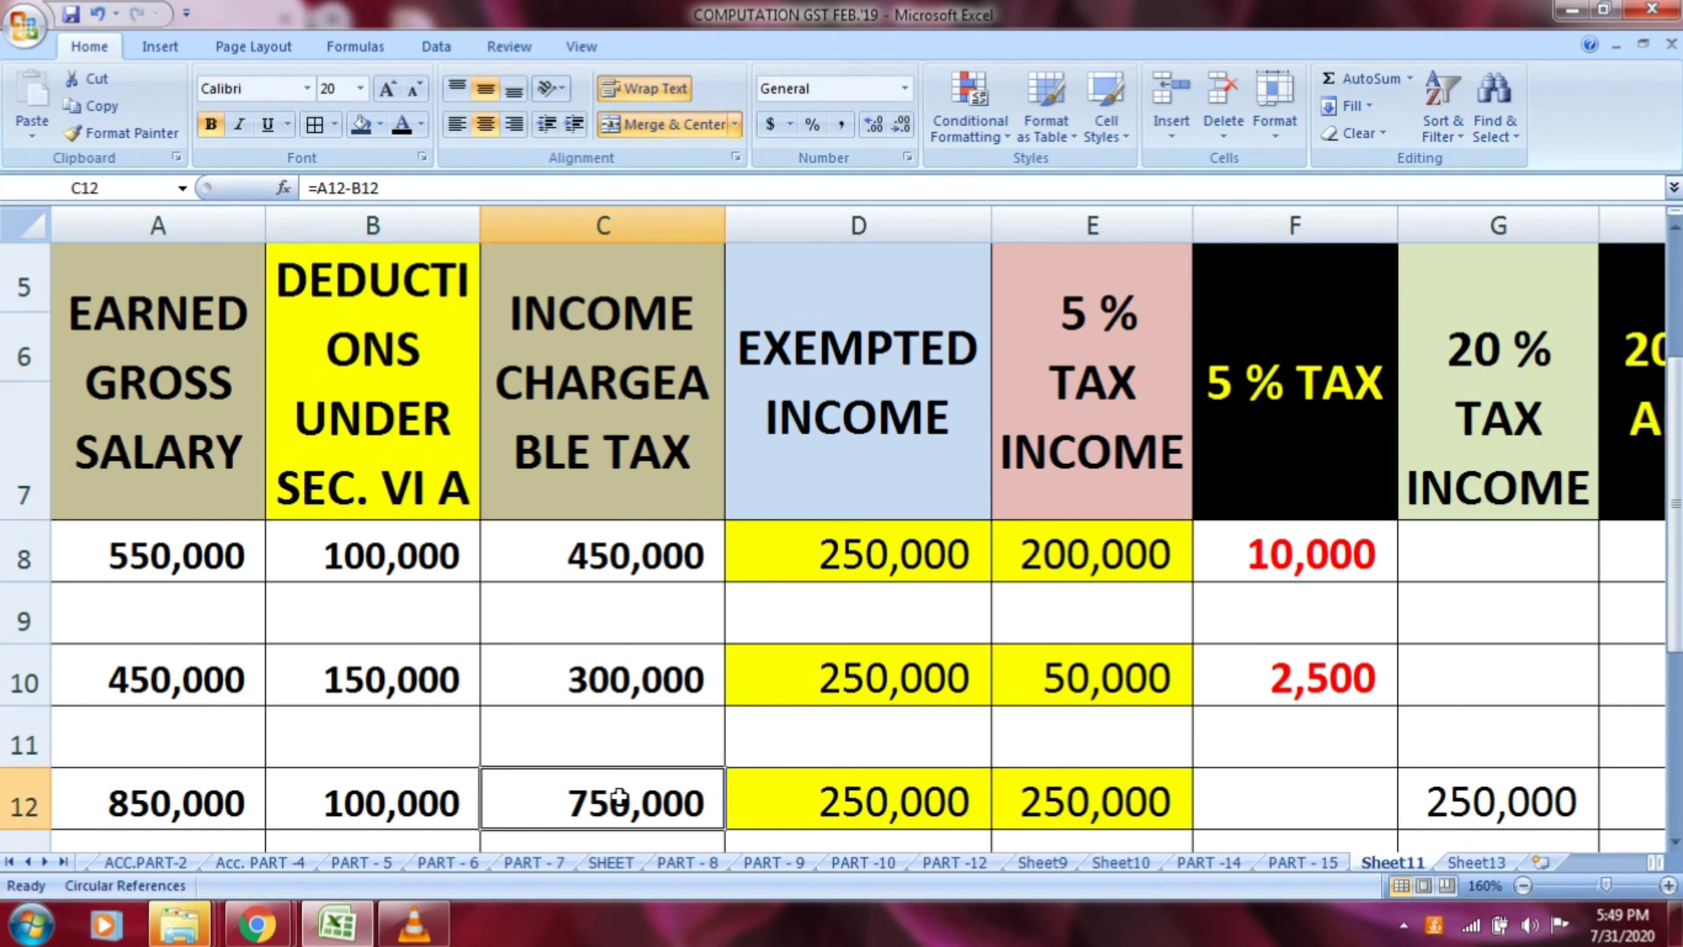
Examine row 12's exempted income and 5 % tax income, and check the sum of D12:E12
left_click(906, 453)
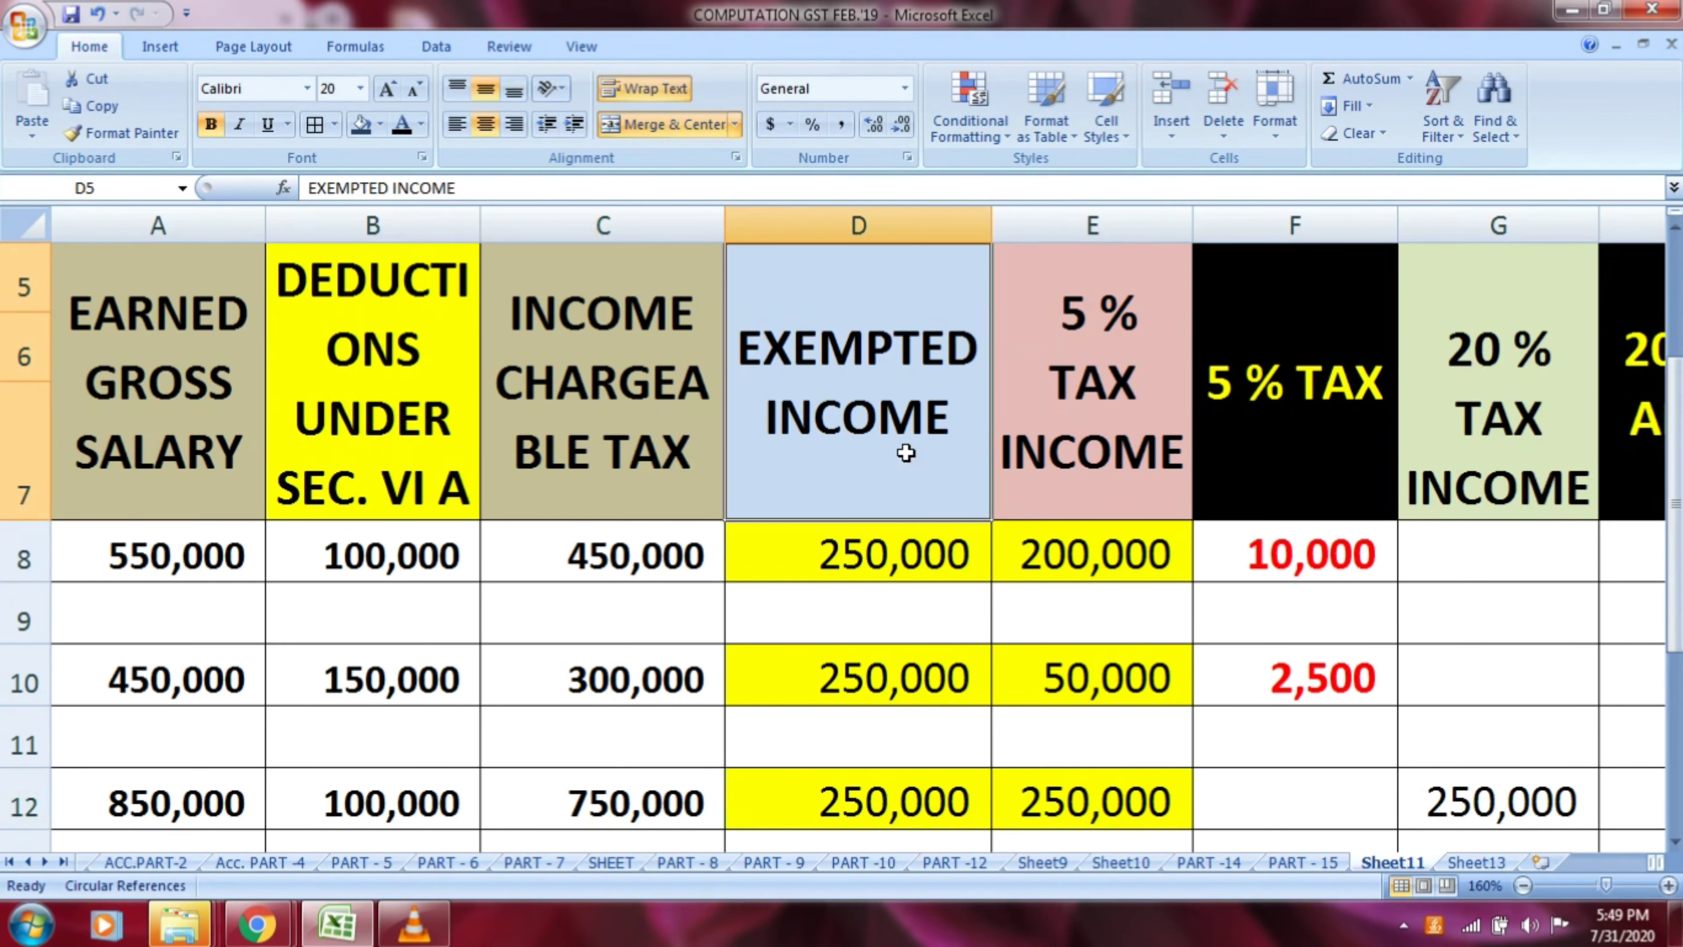
left_click(886, 794)
left_click(1113, 423)
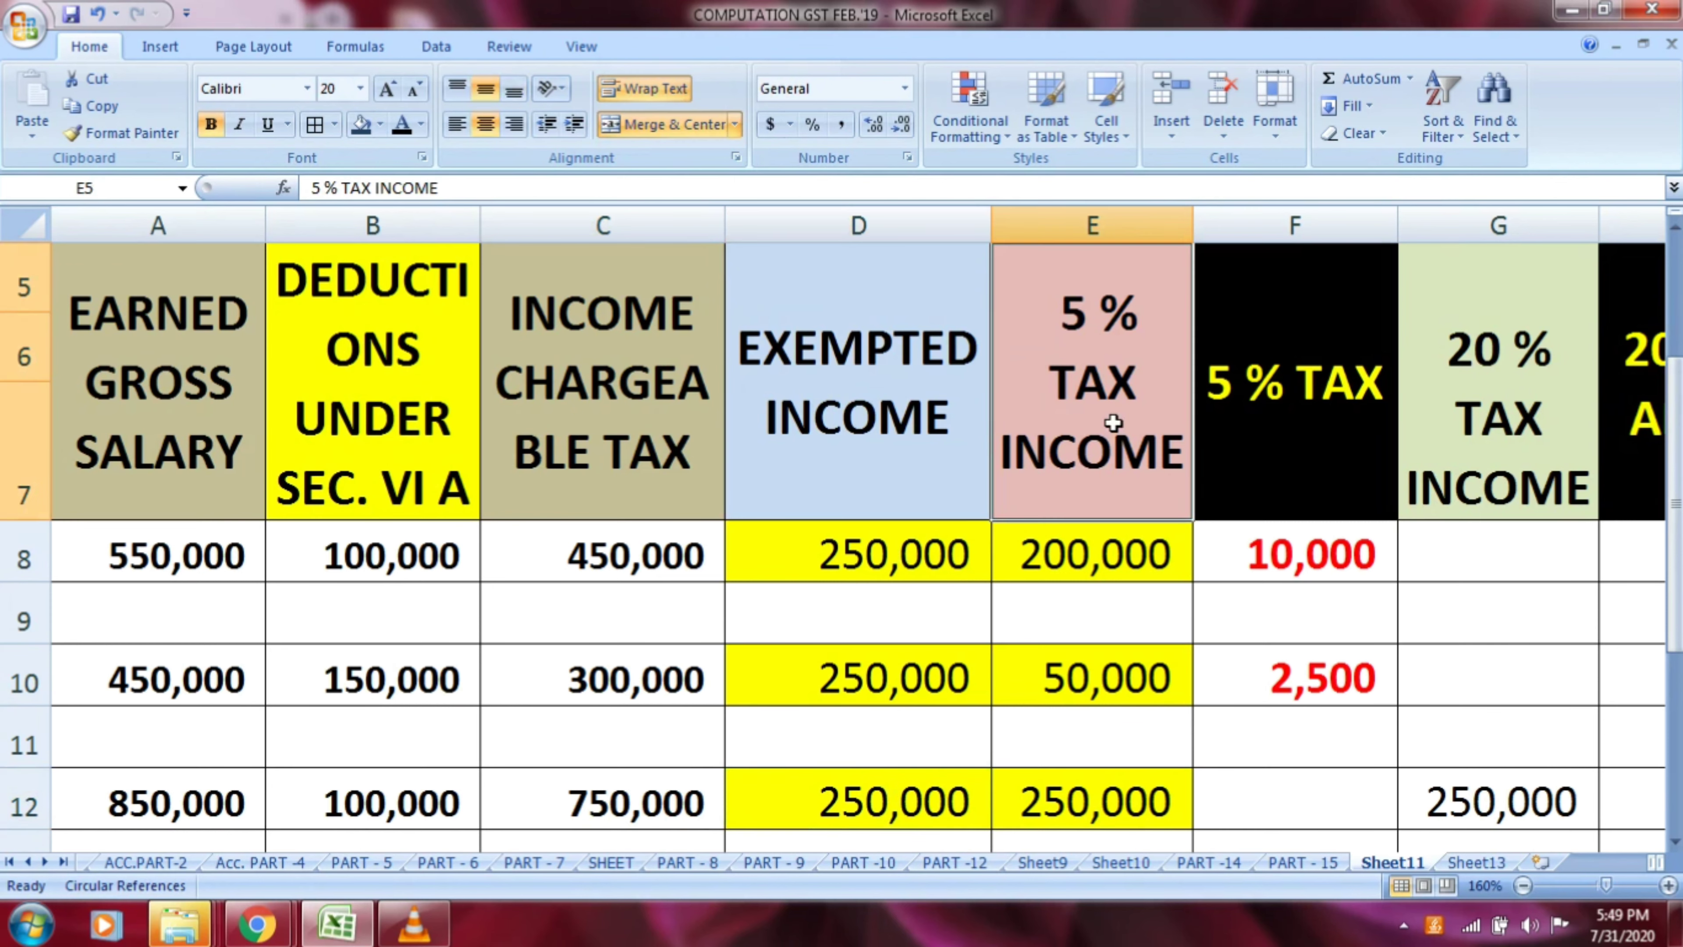
left_click(1085, 785)
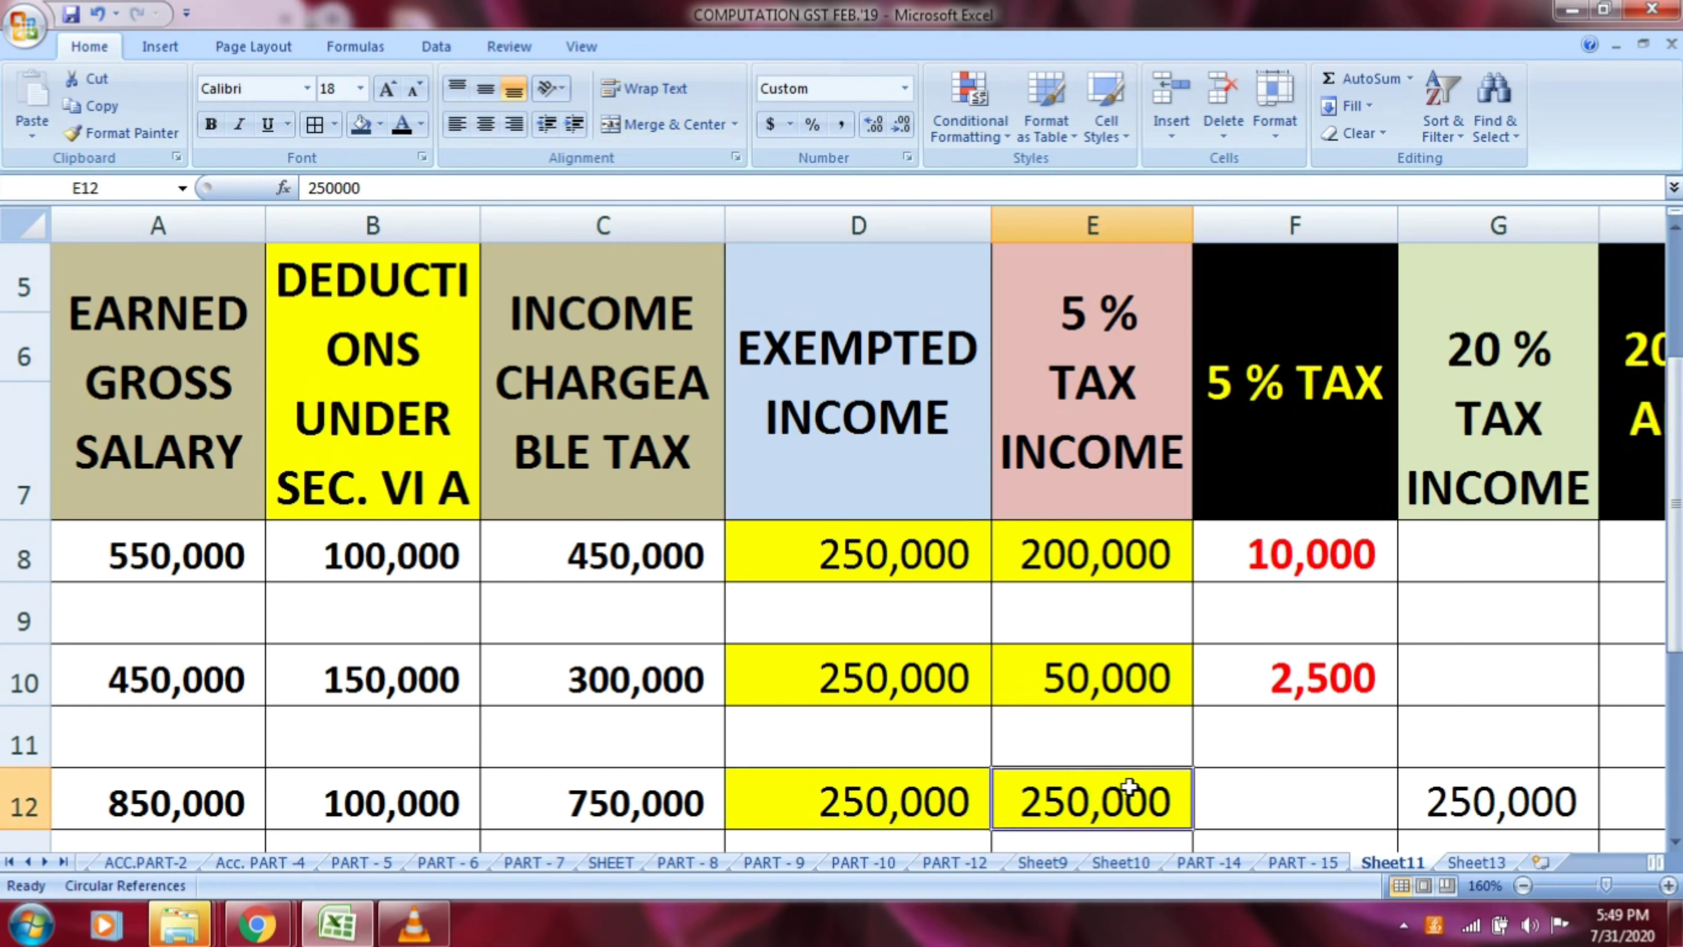
left_click(968, 789)
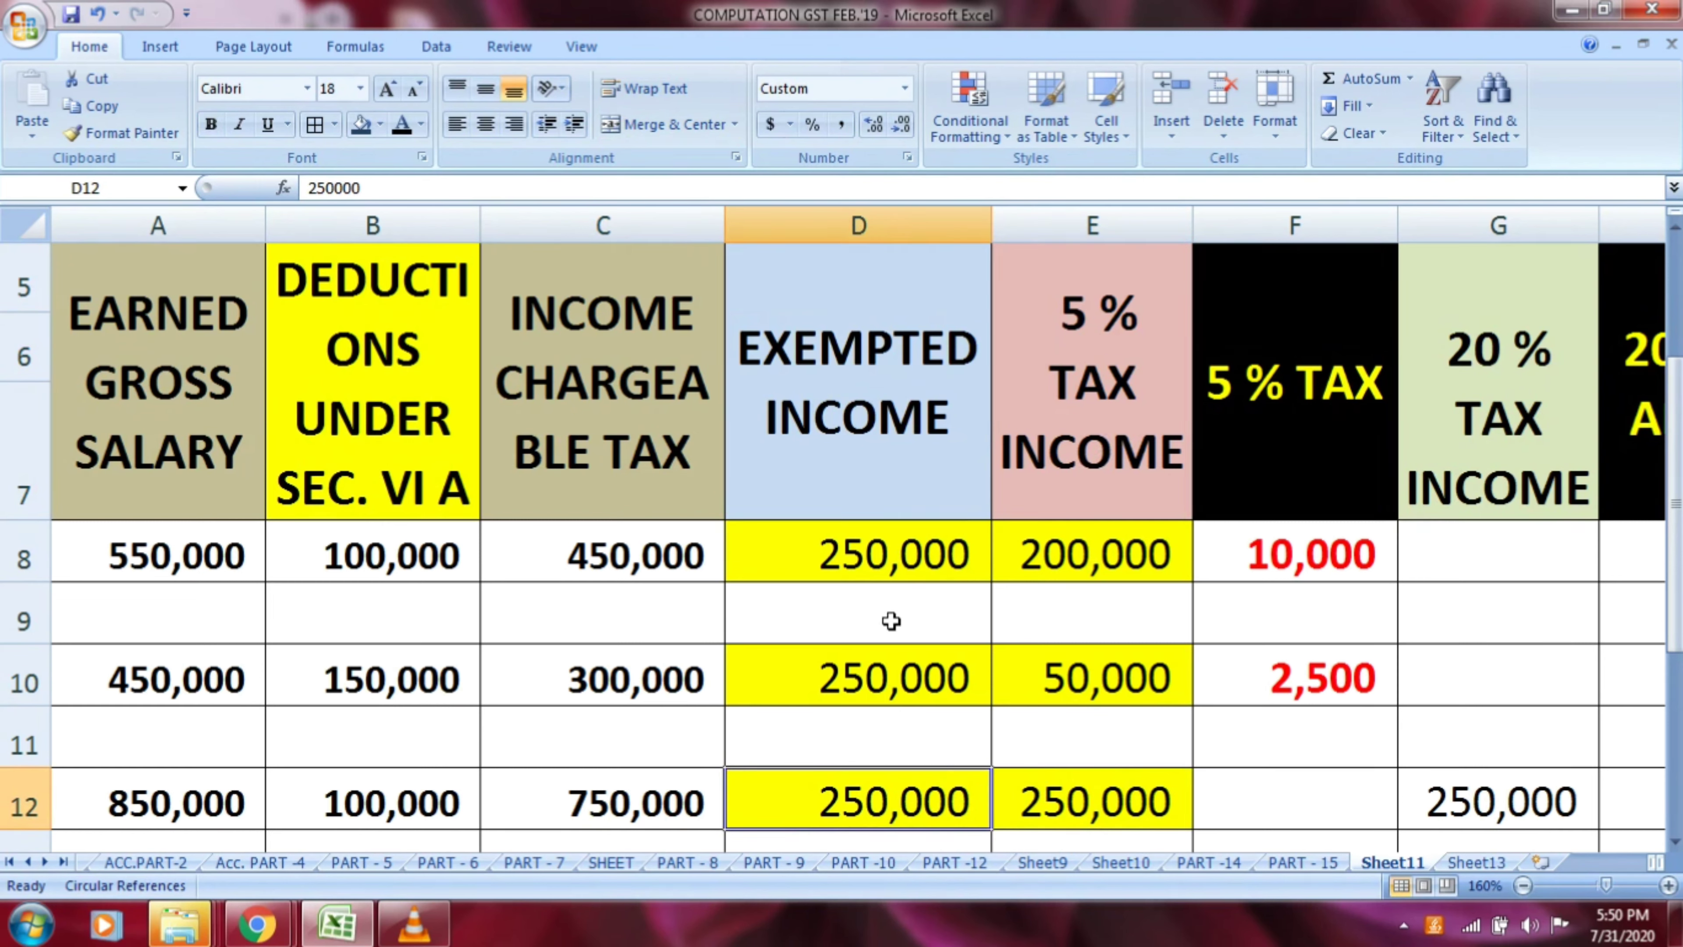
key("shift+Right")
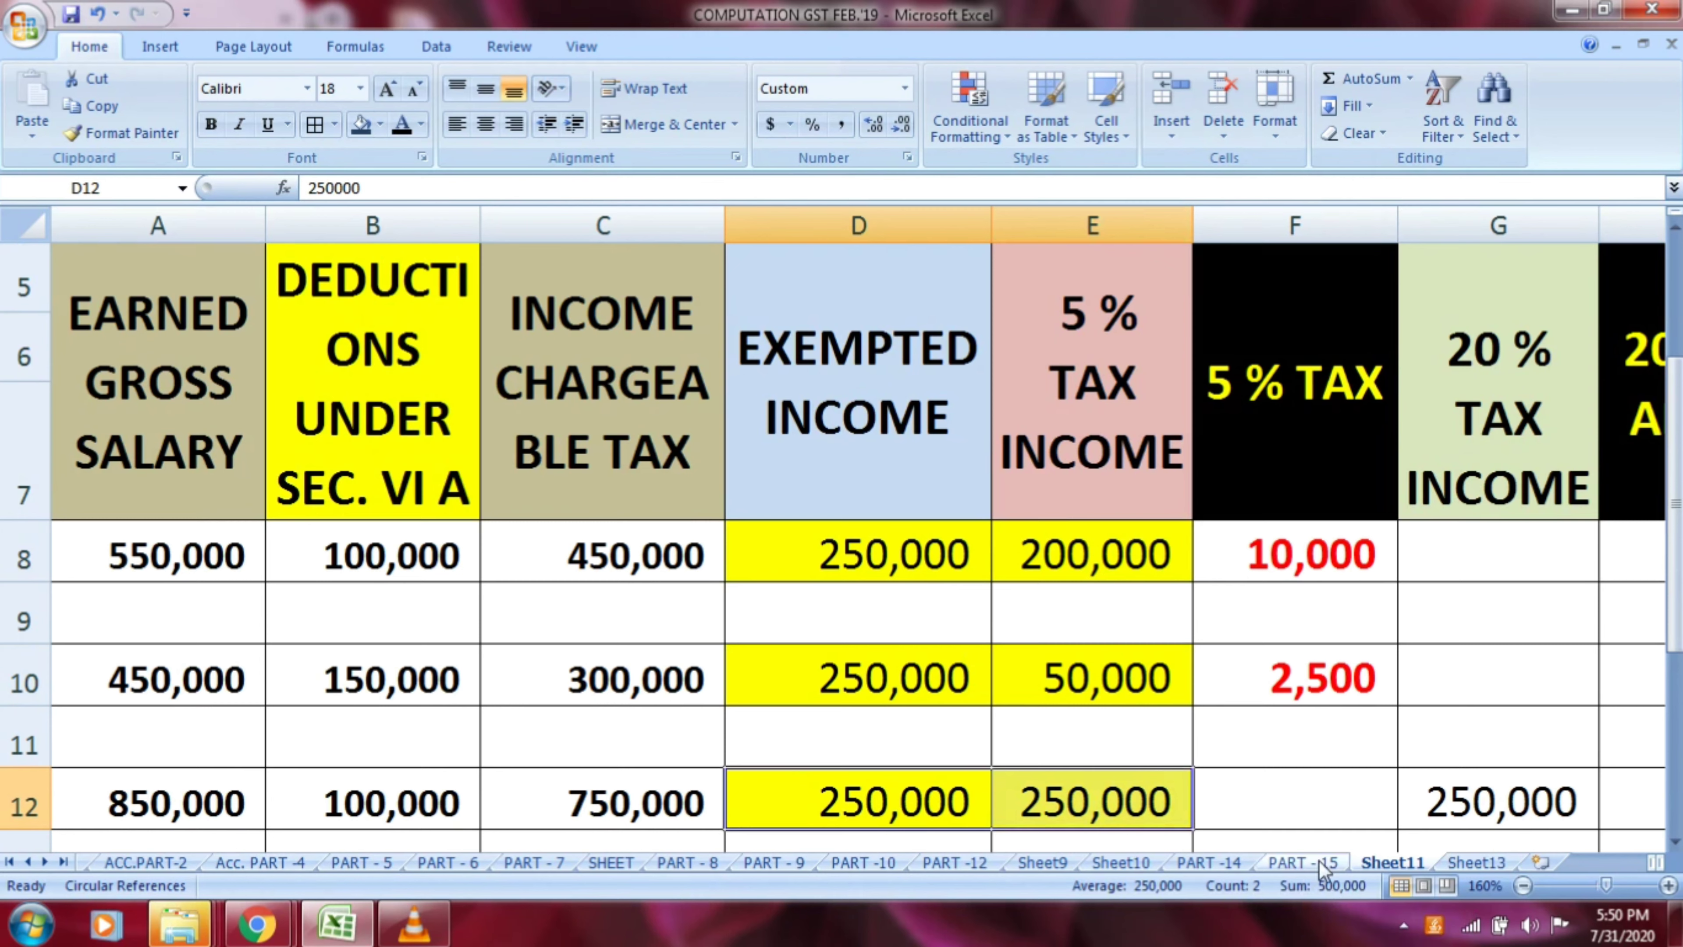
Calculate the 5 % tax for row 12 in F12 with the formula =E12*5/100
left_click(1305, 811)
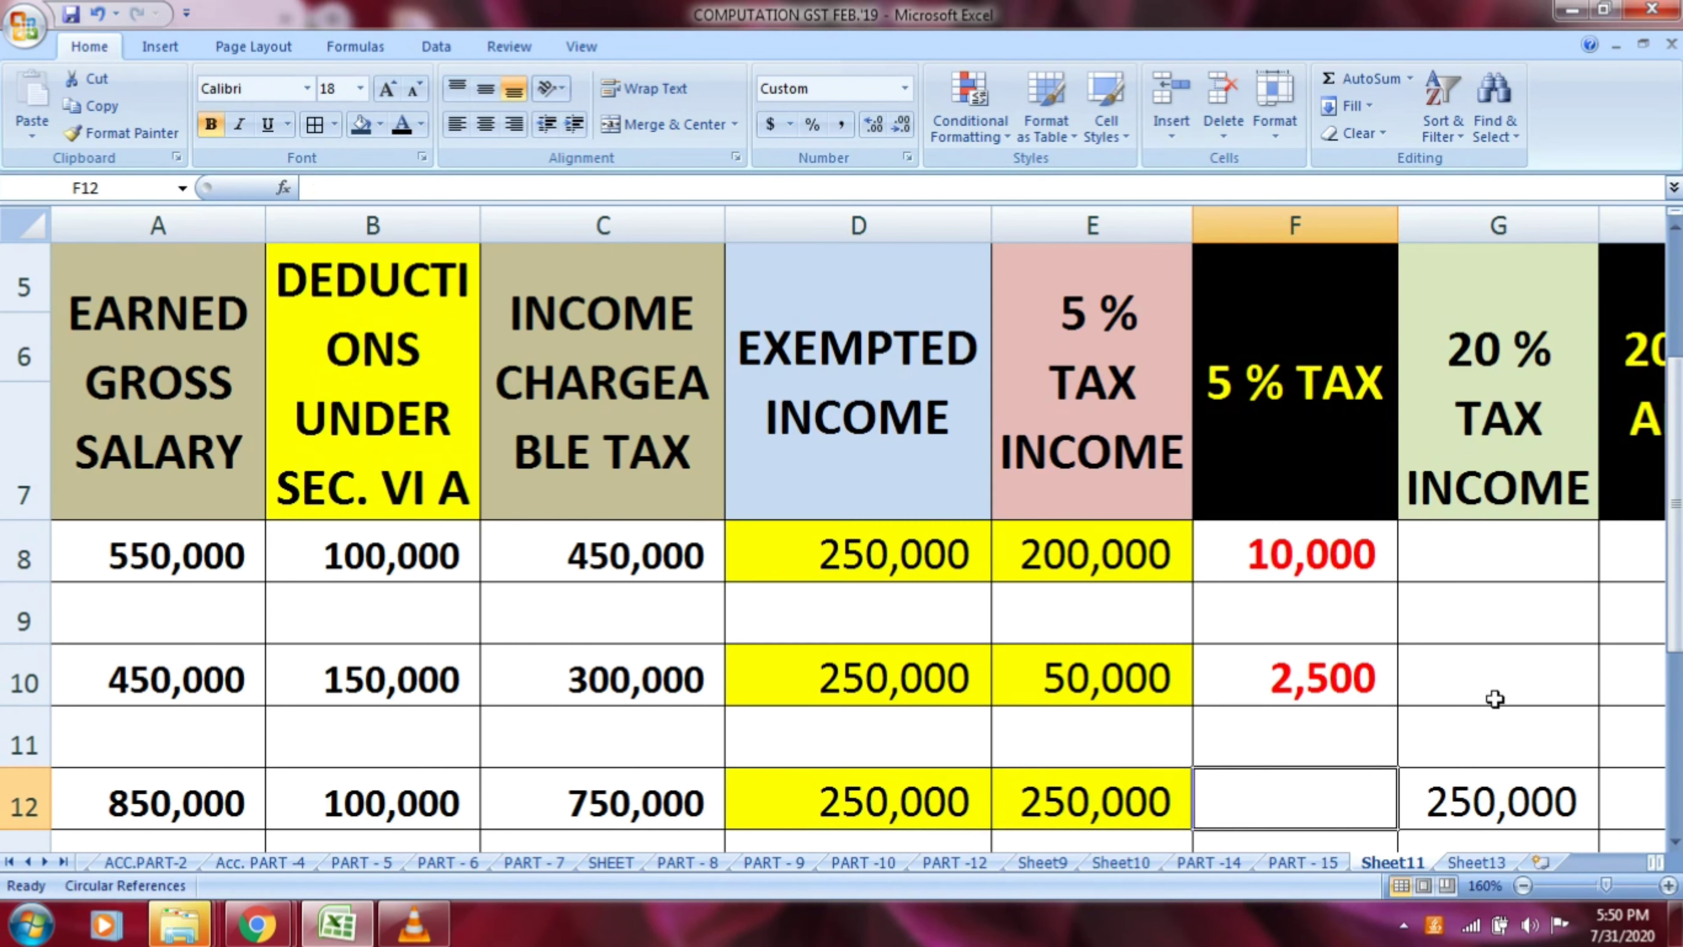
type("=")
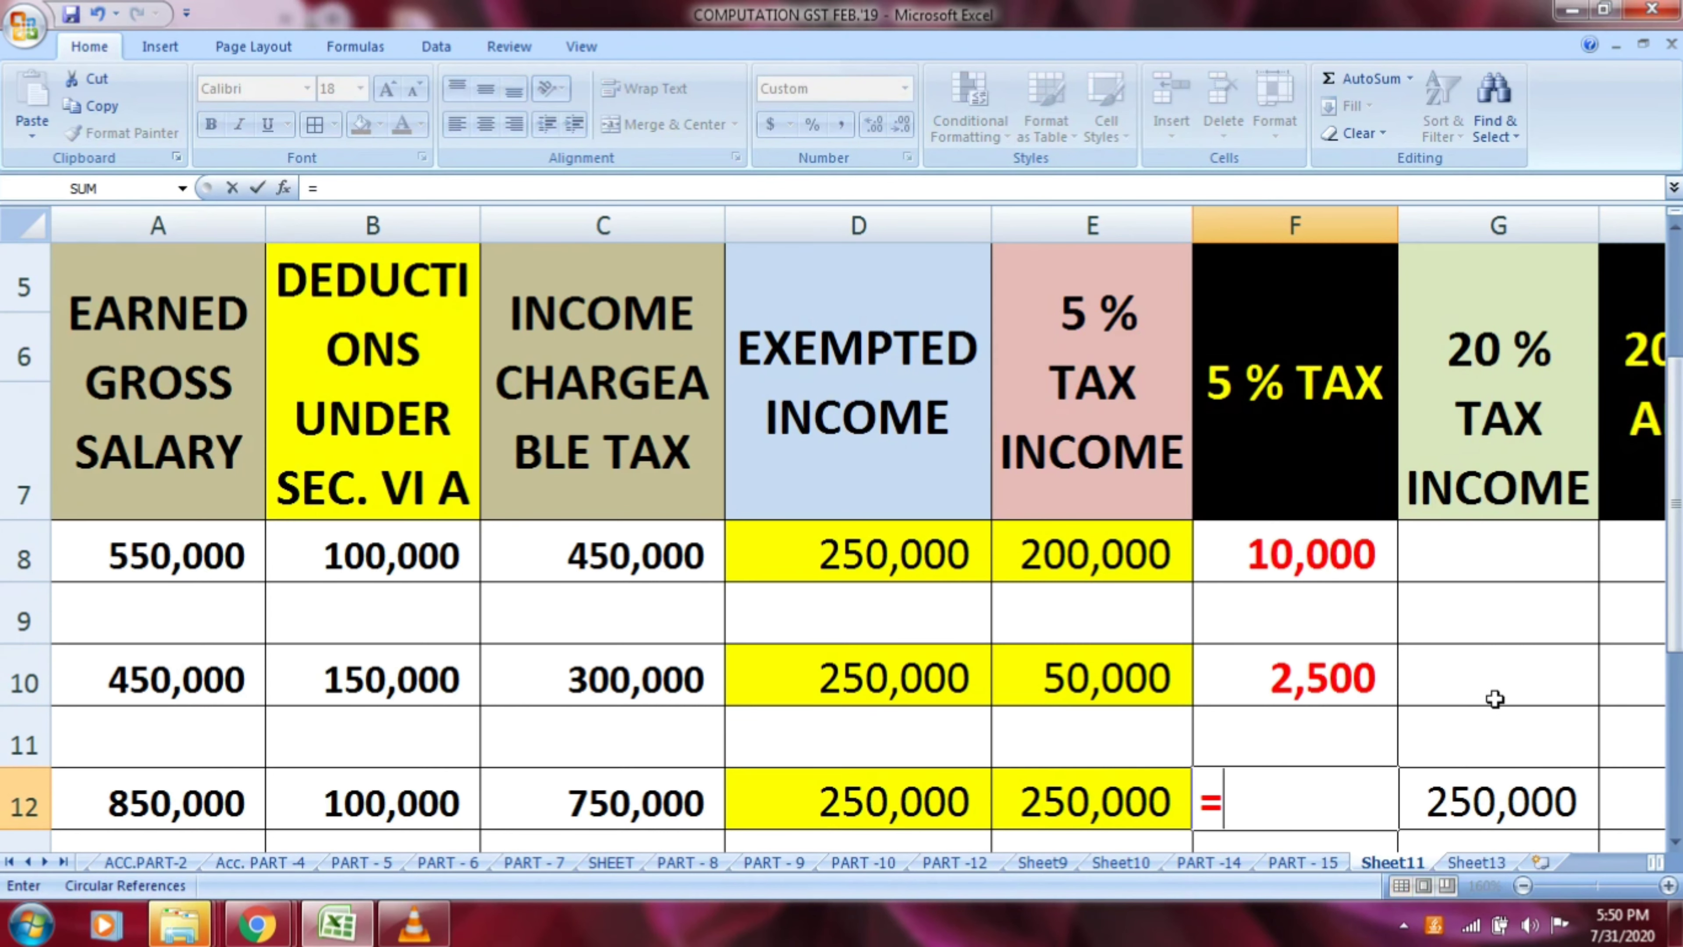
key("Left")
type("*")
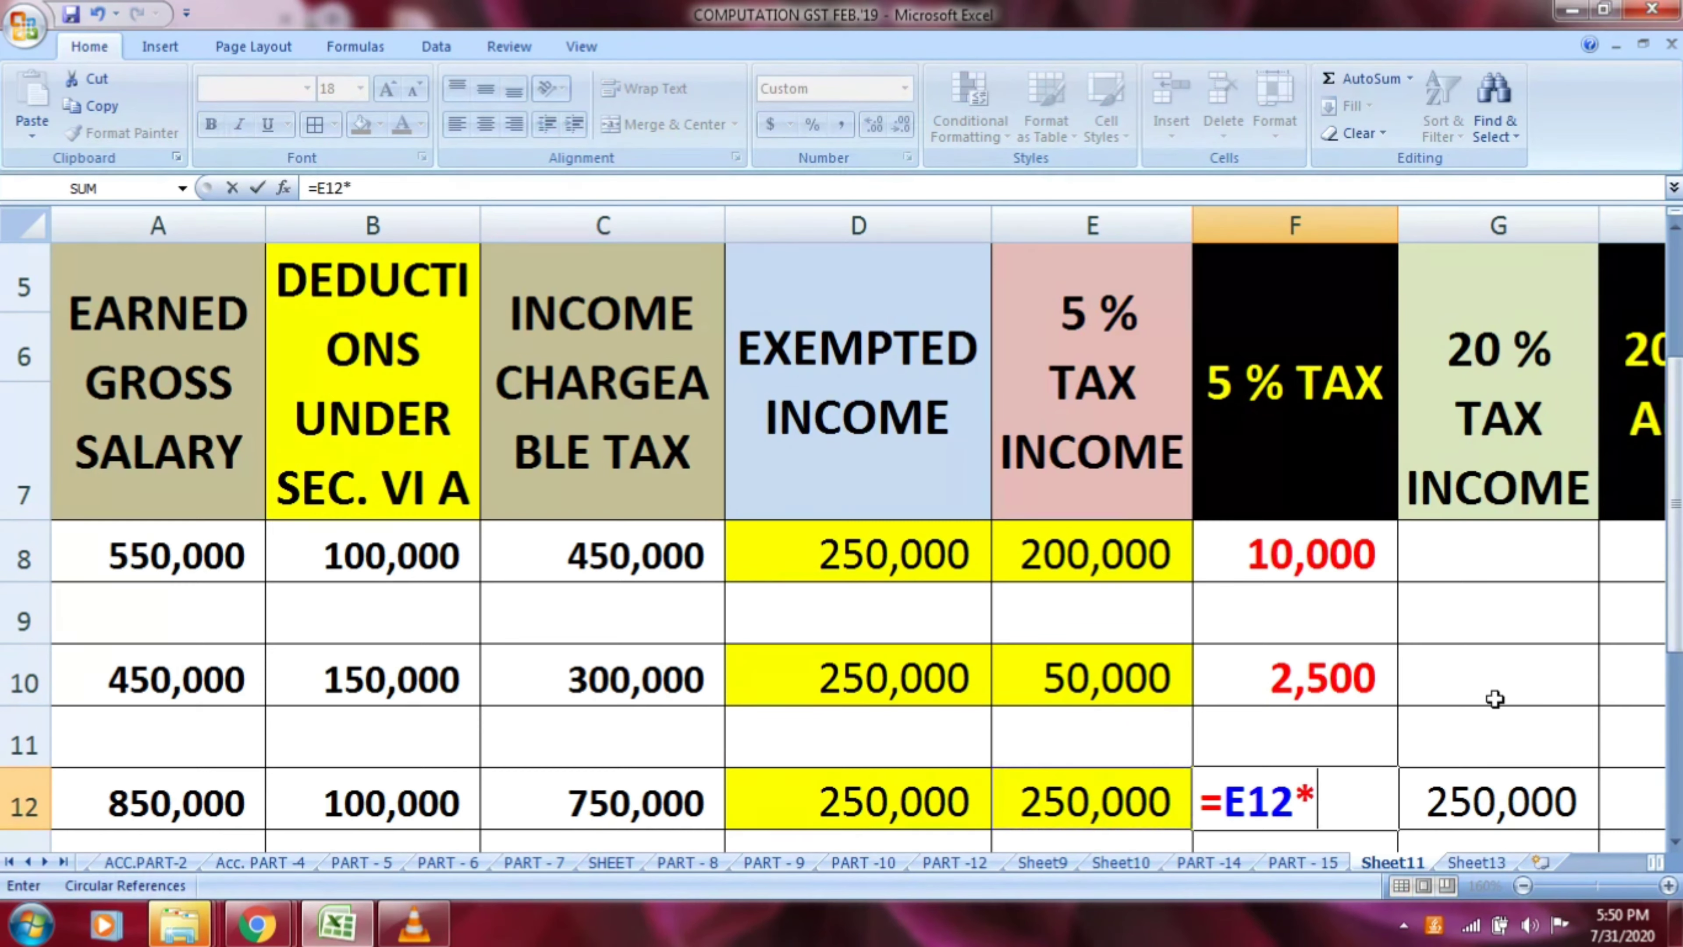
type("5/100")
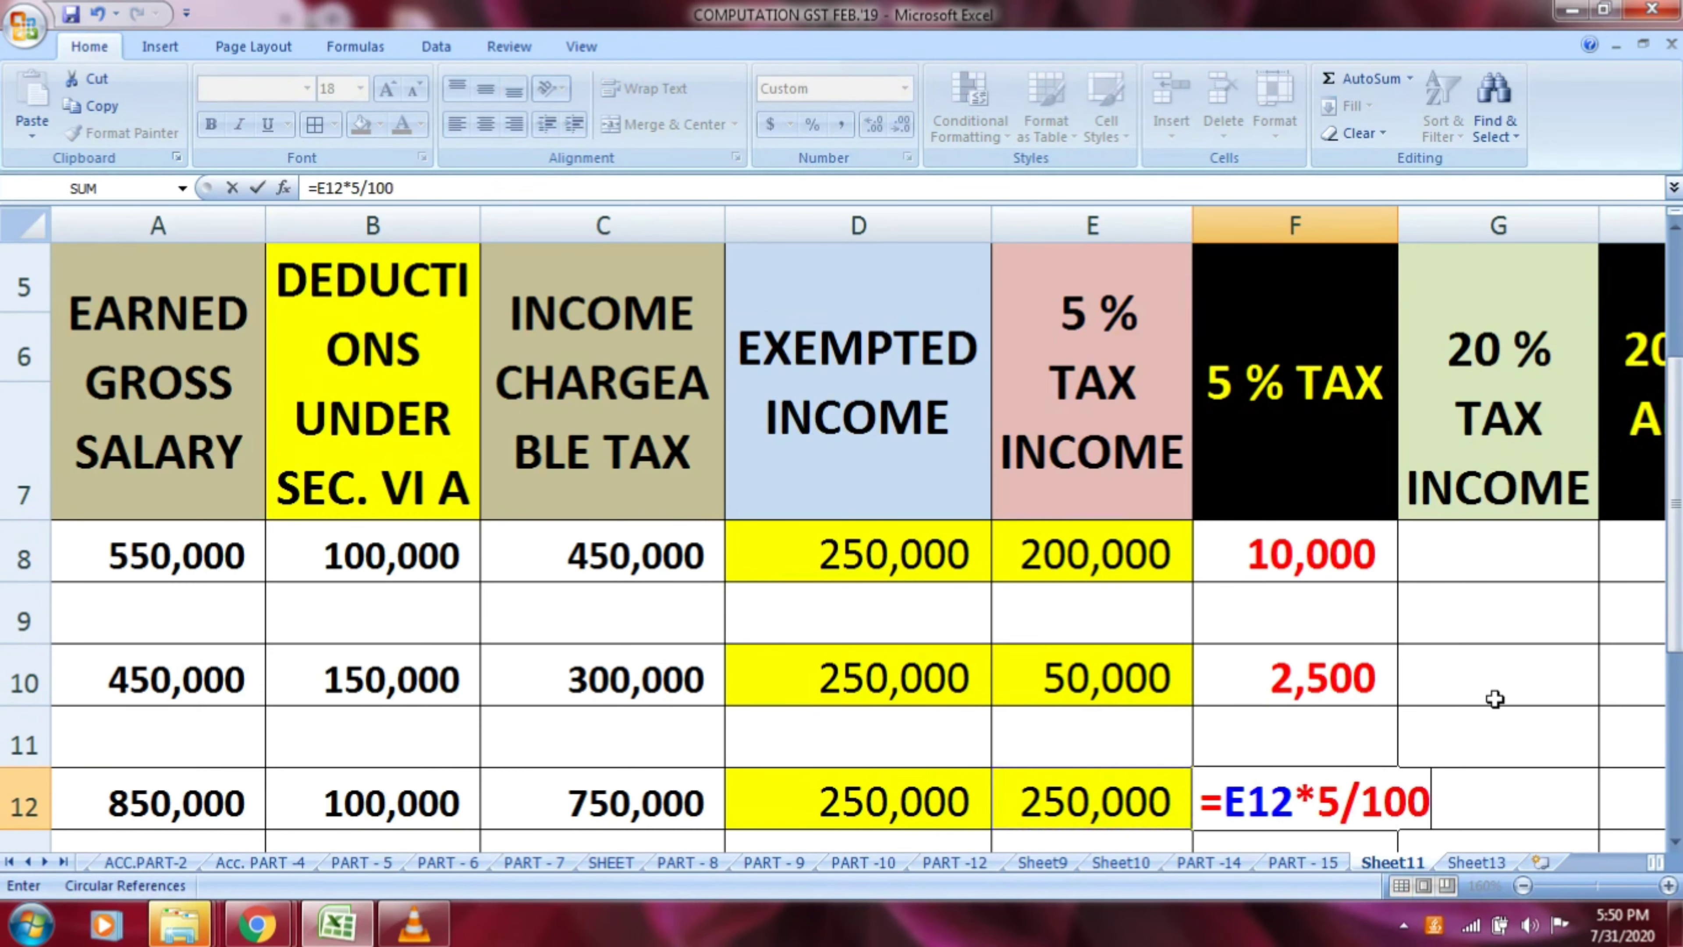
key("Return")
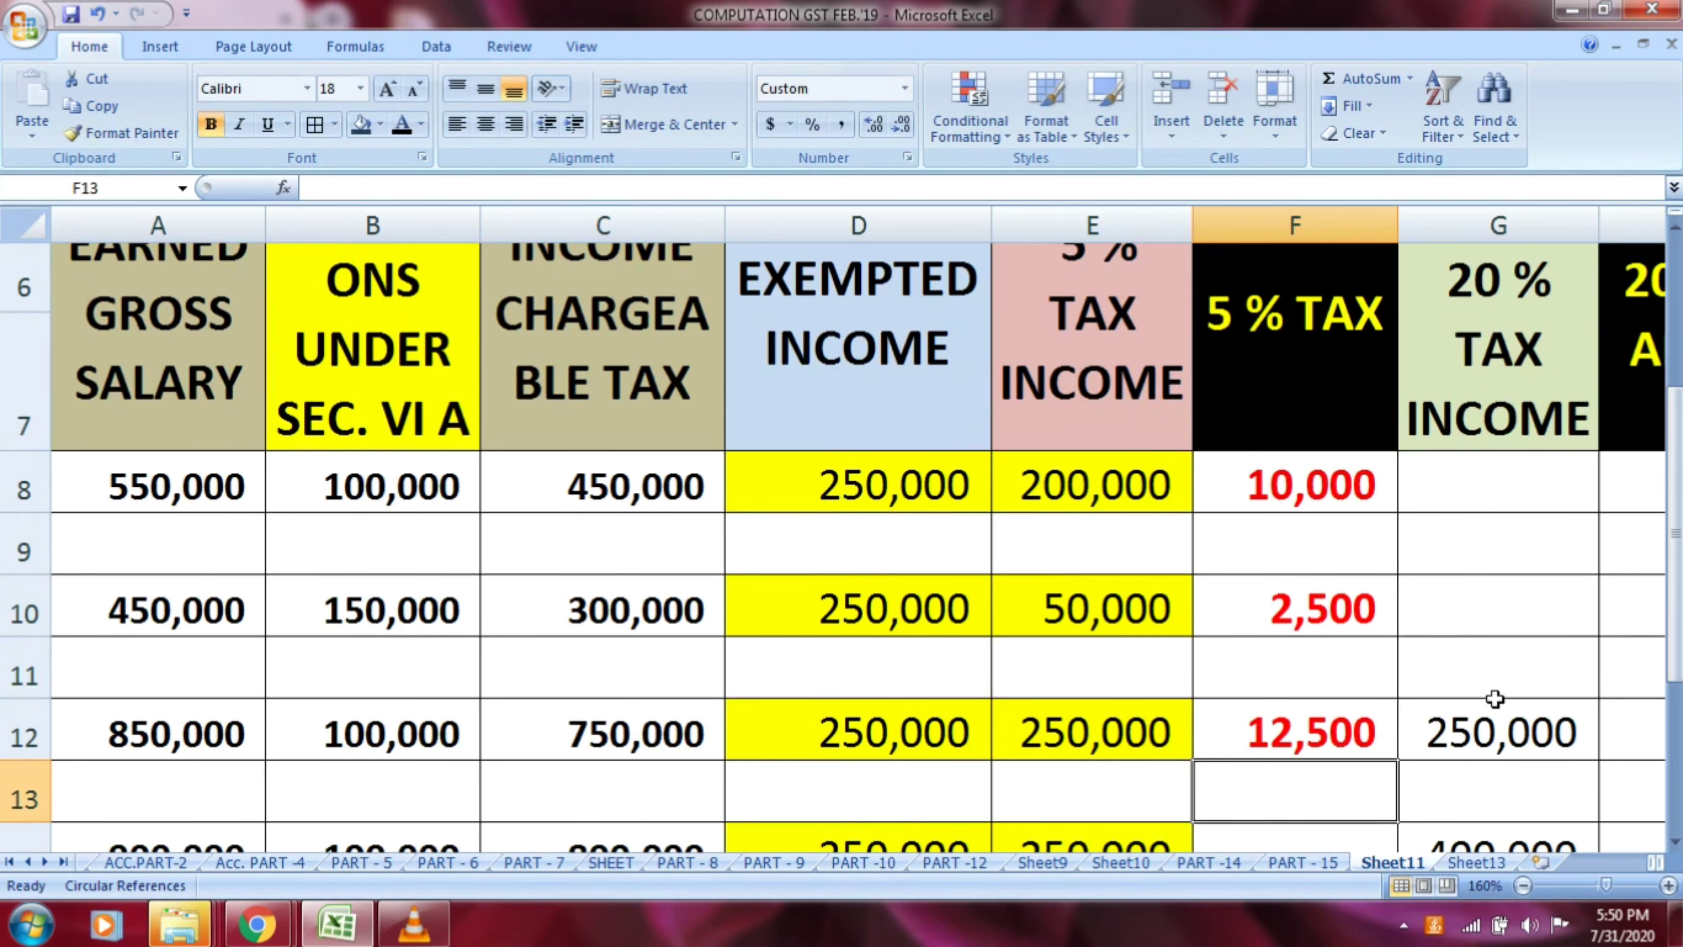
key("Up")
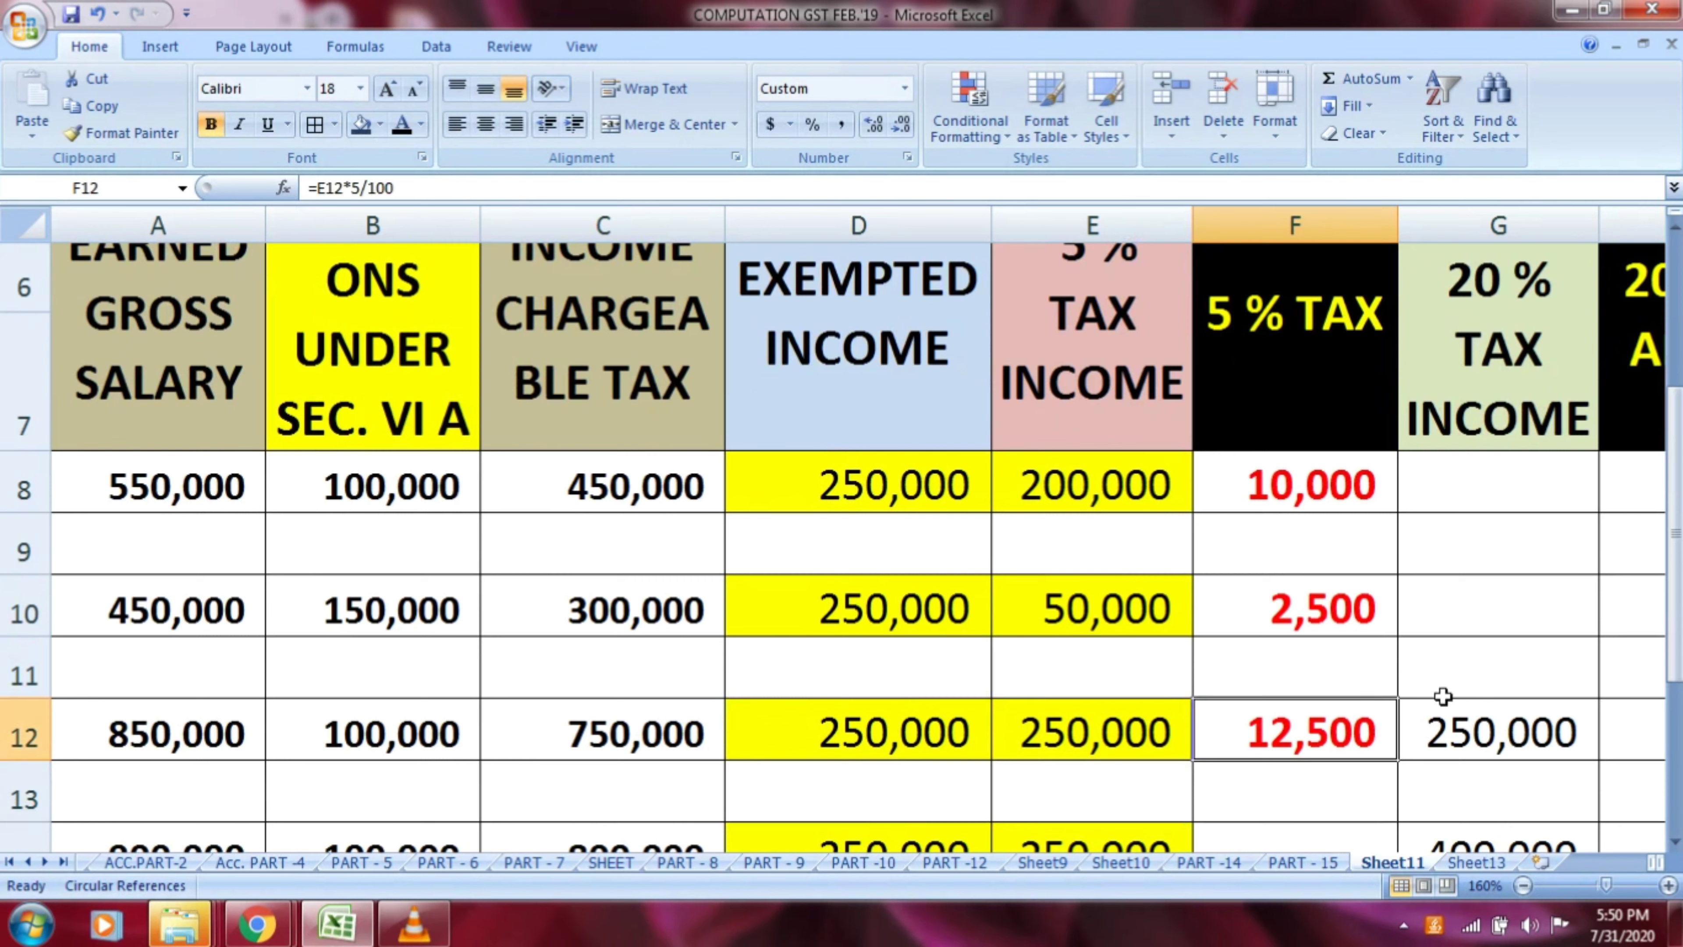
Check row 12's exempted income and 5 % tax income in D12:E12 against the 20 % tax income in G12
left_click(916, 725)
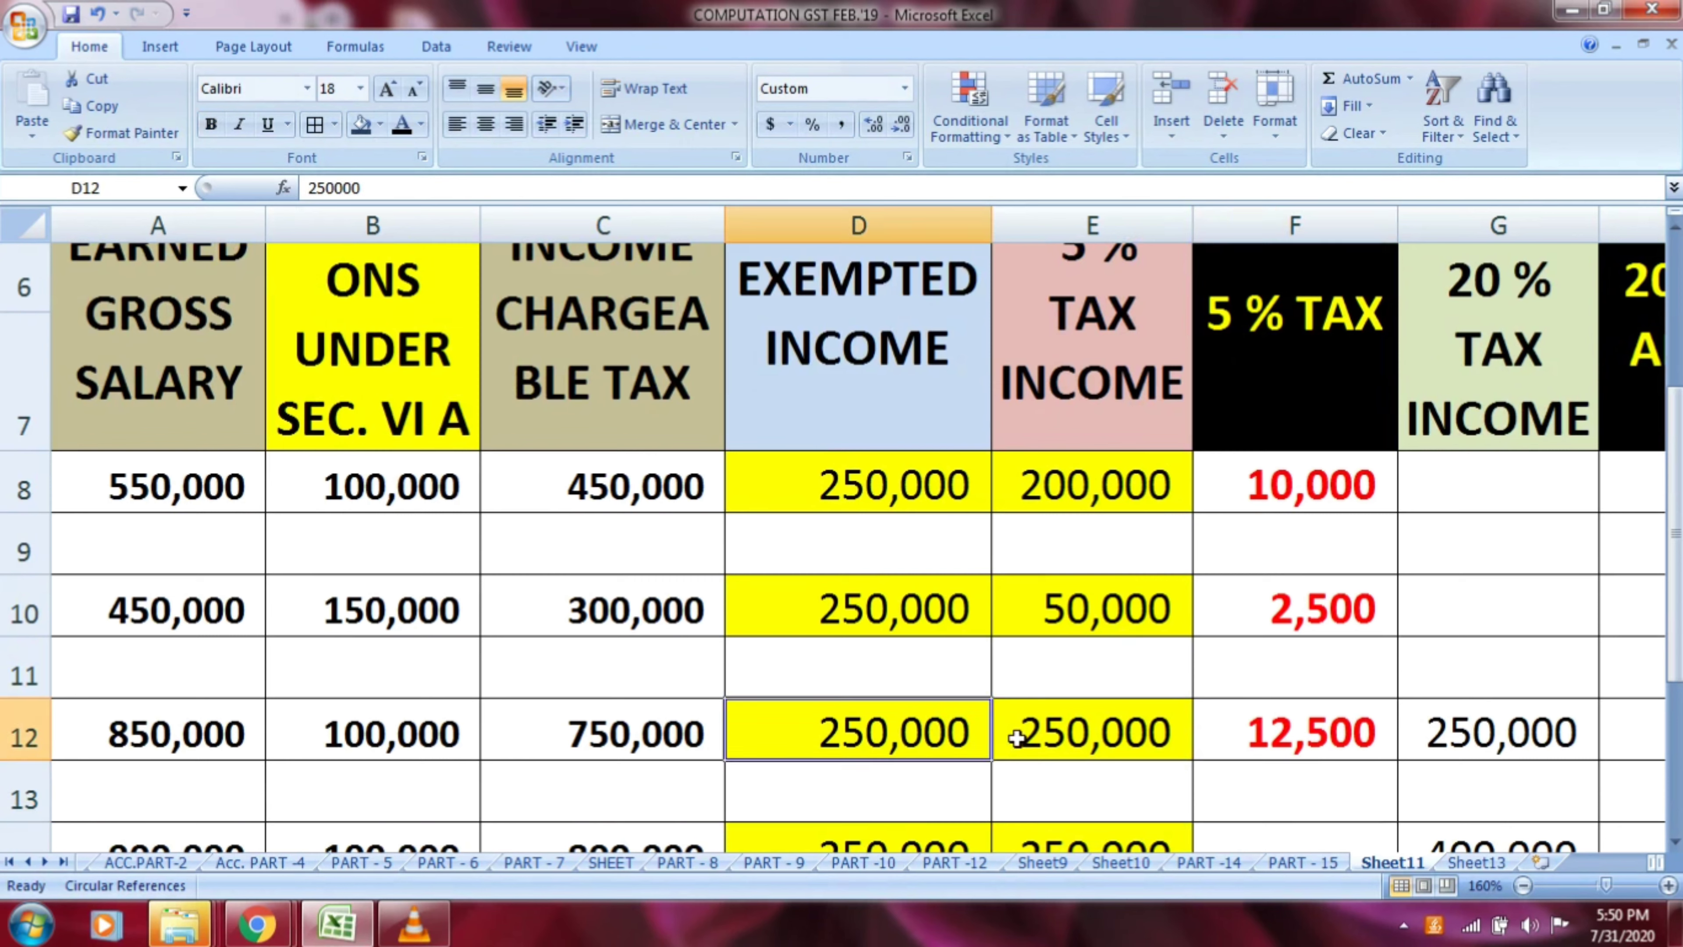
left_click(1040, 743)
left_click(978, 728)
key("shift+Right")
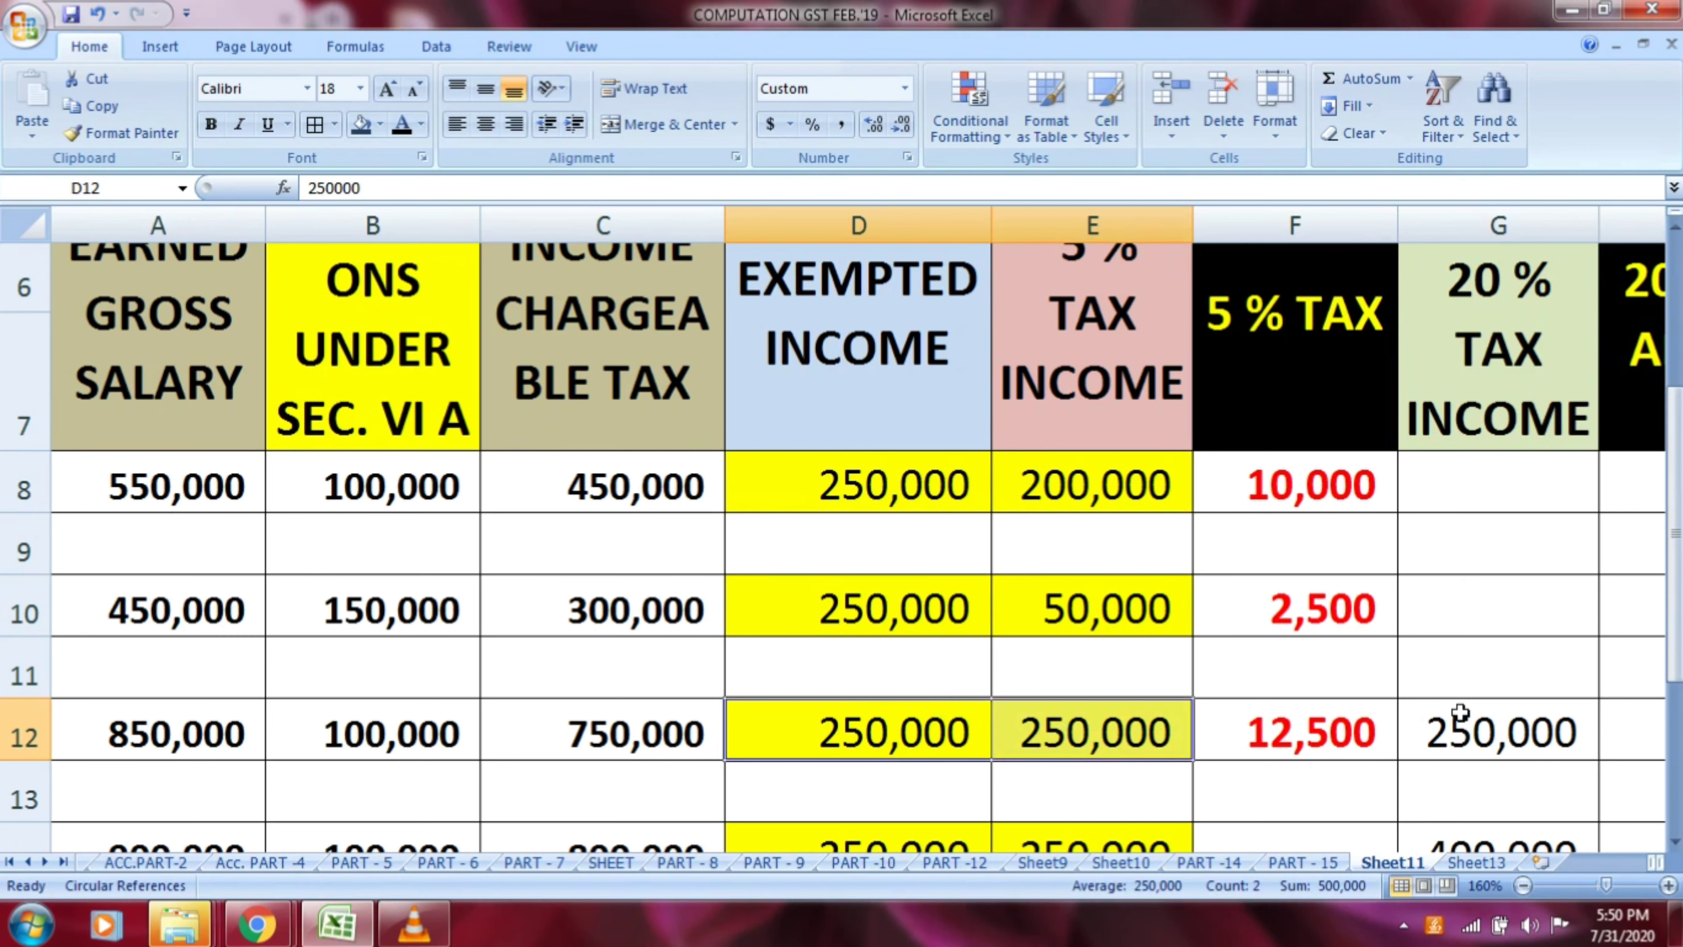
left_click(1477, 729)
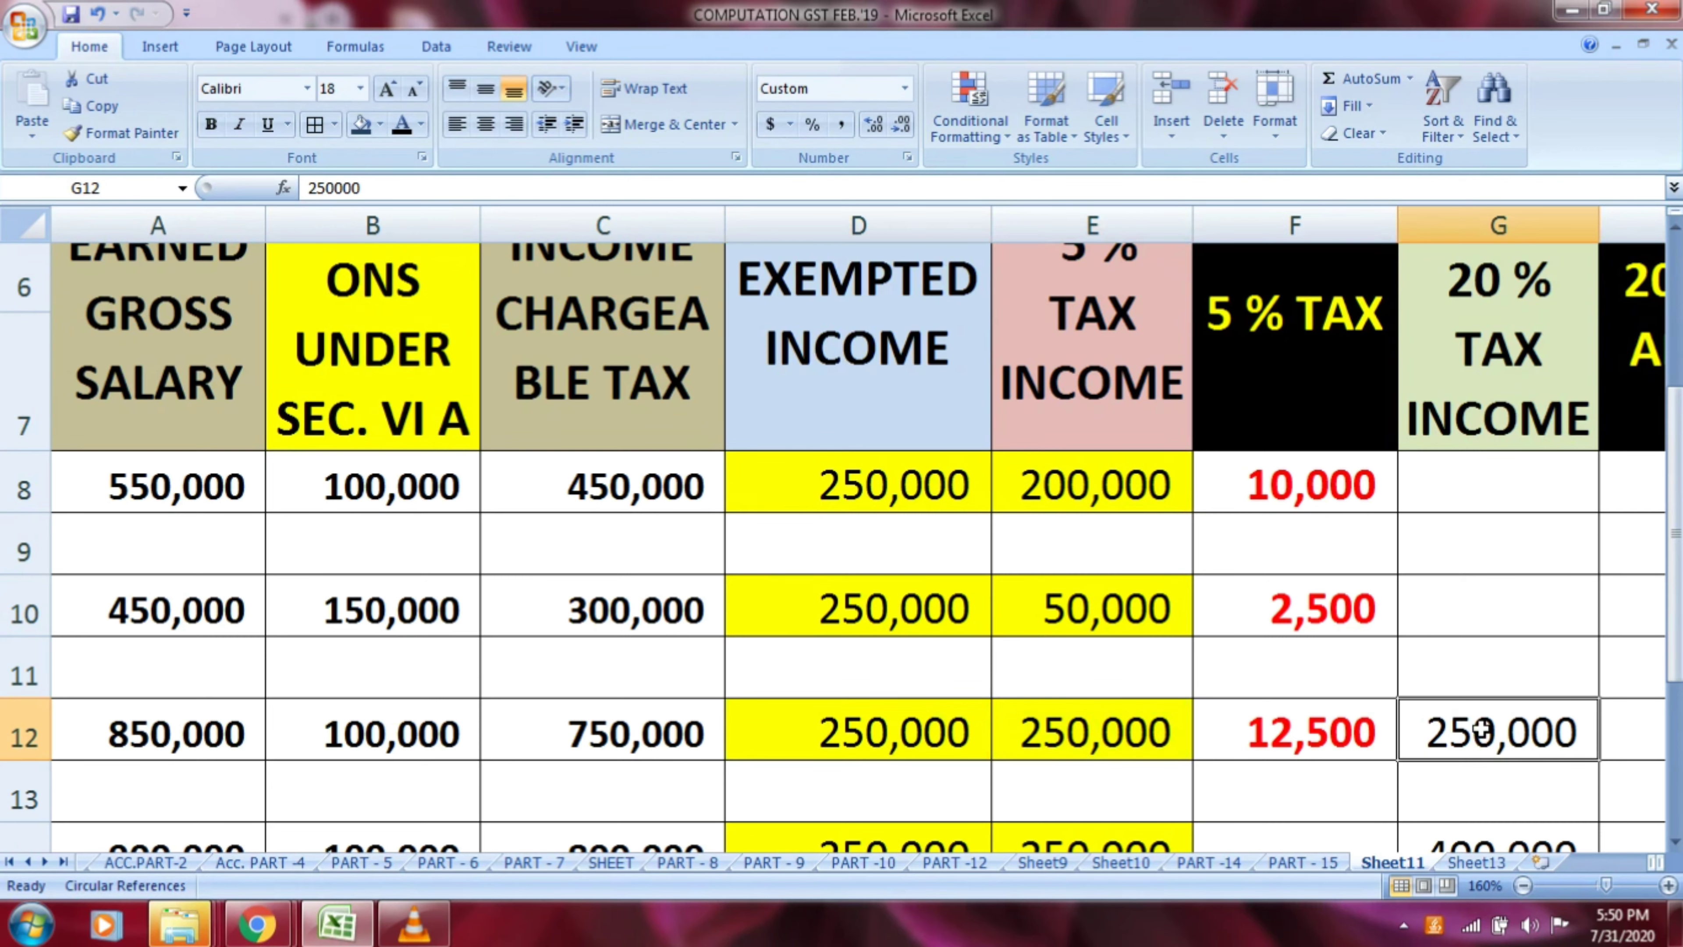
key("Right")
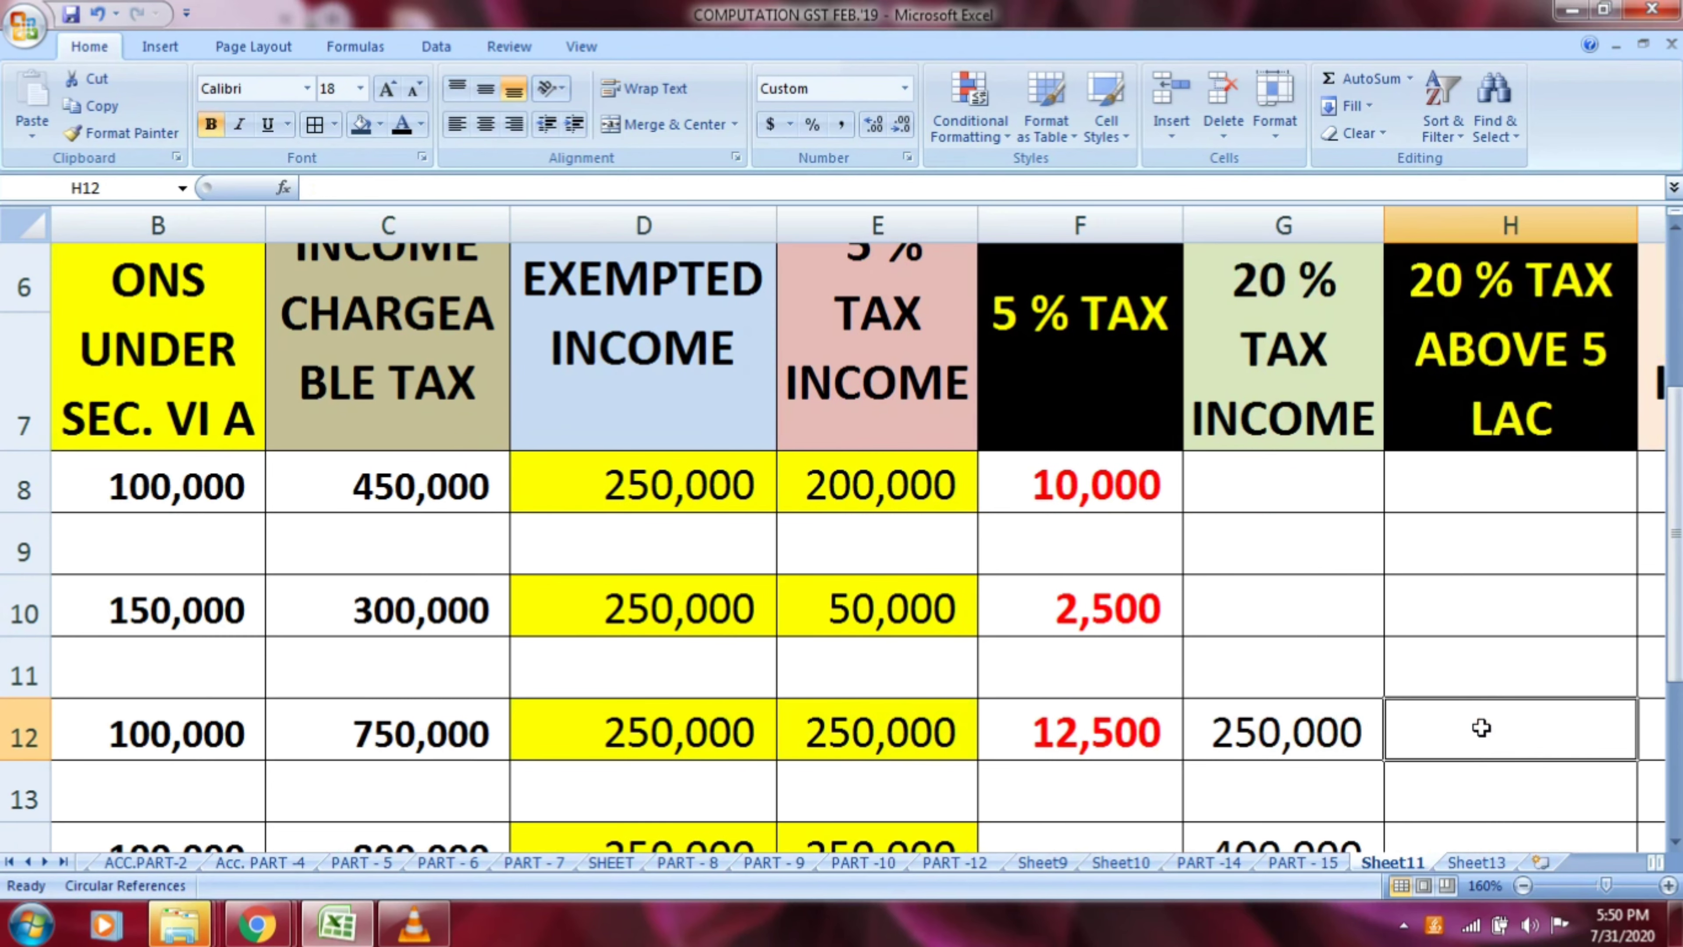
left_click(1294, 401)
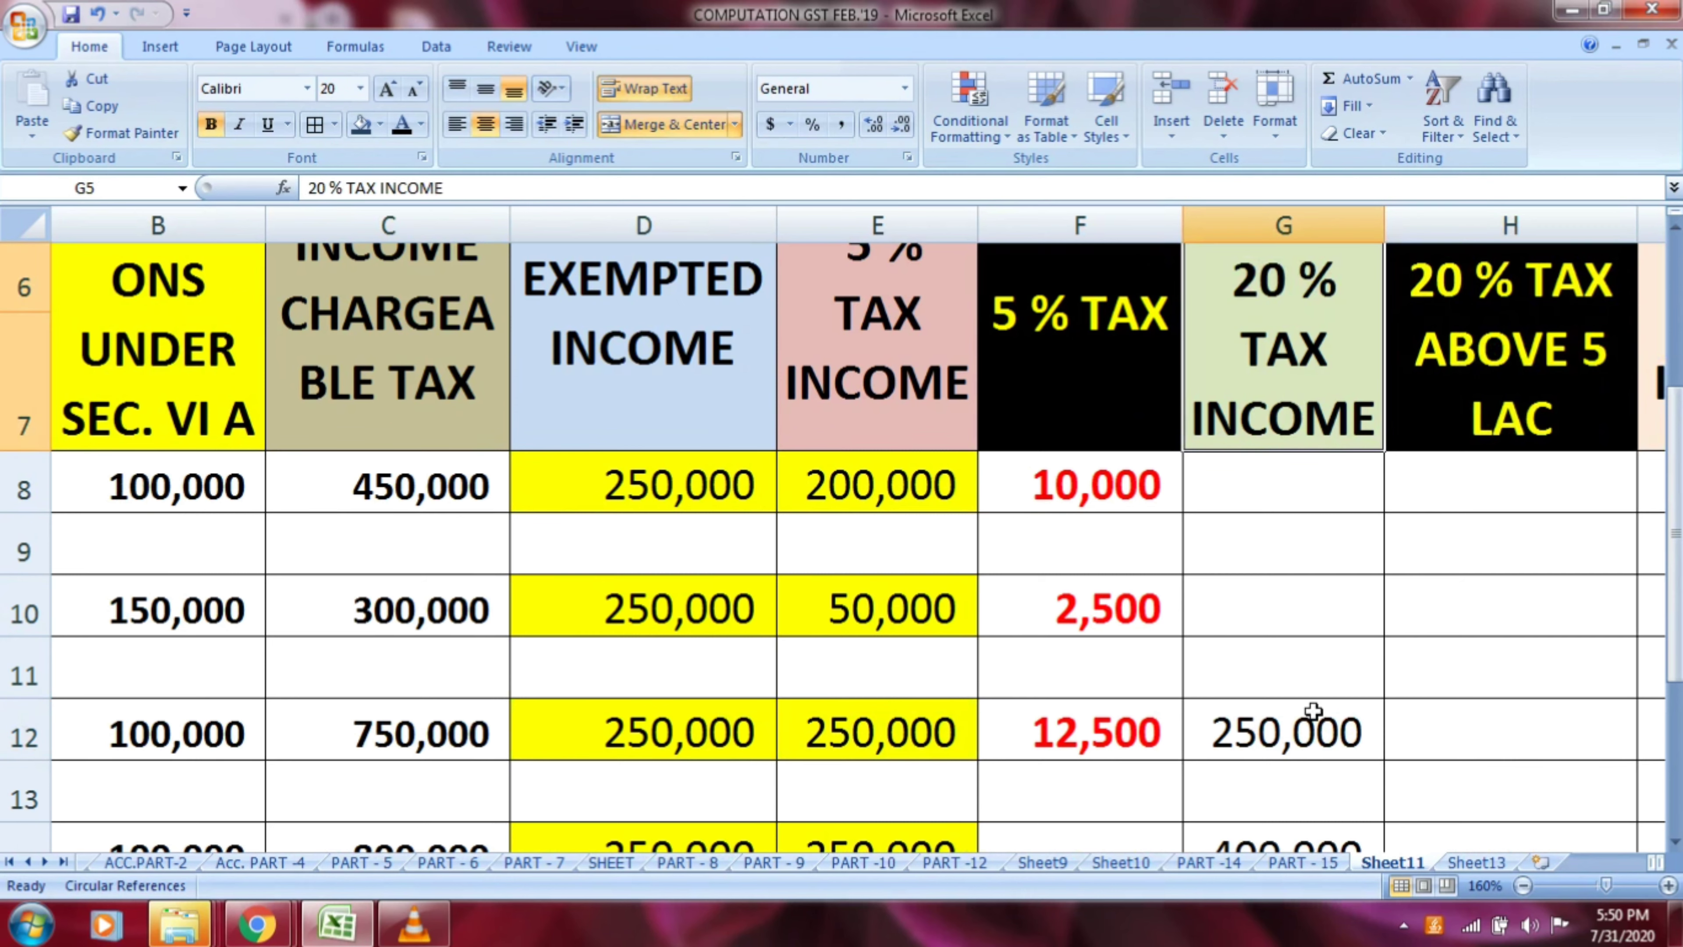
left_click(1302, 727)
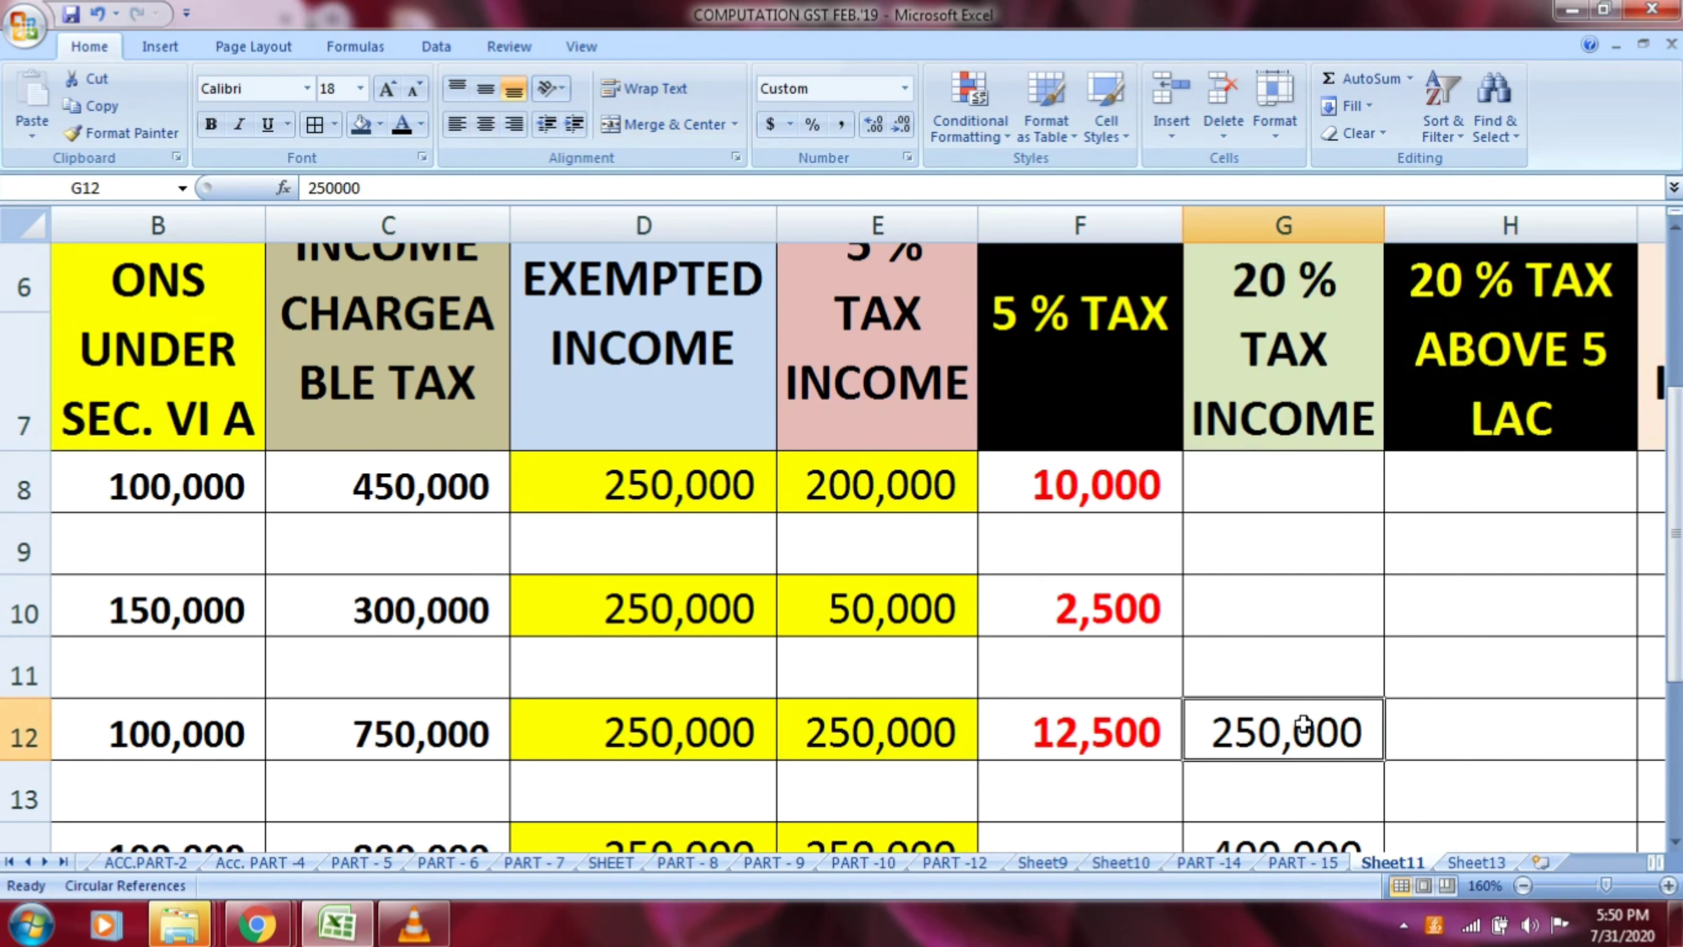
left_click(696, 732)
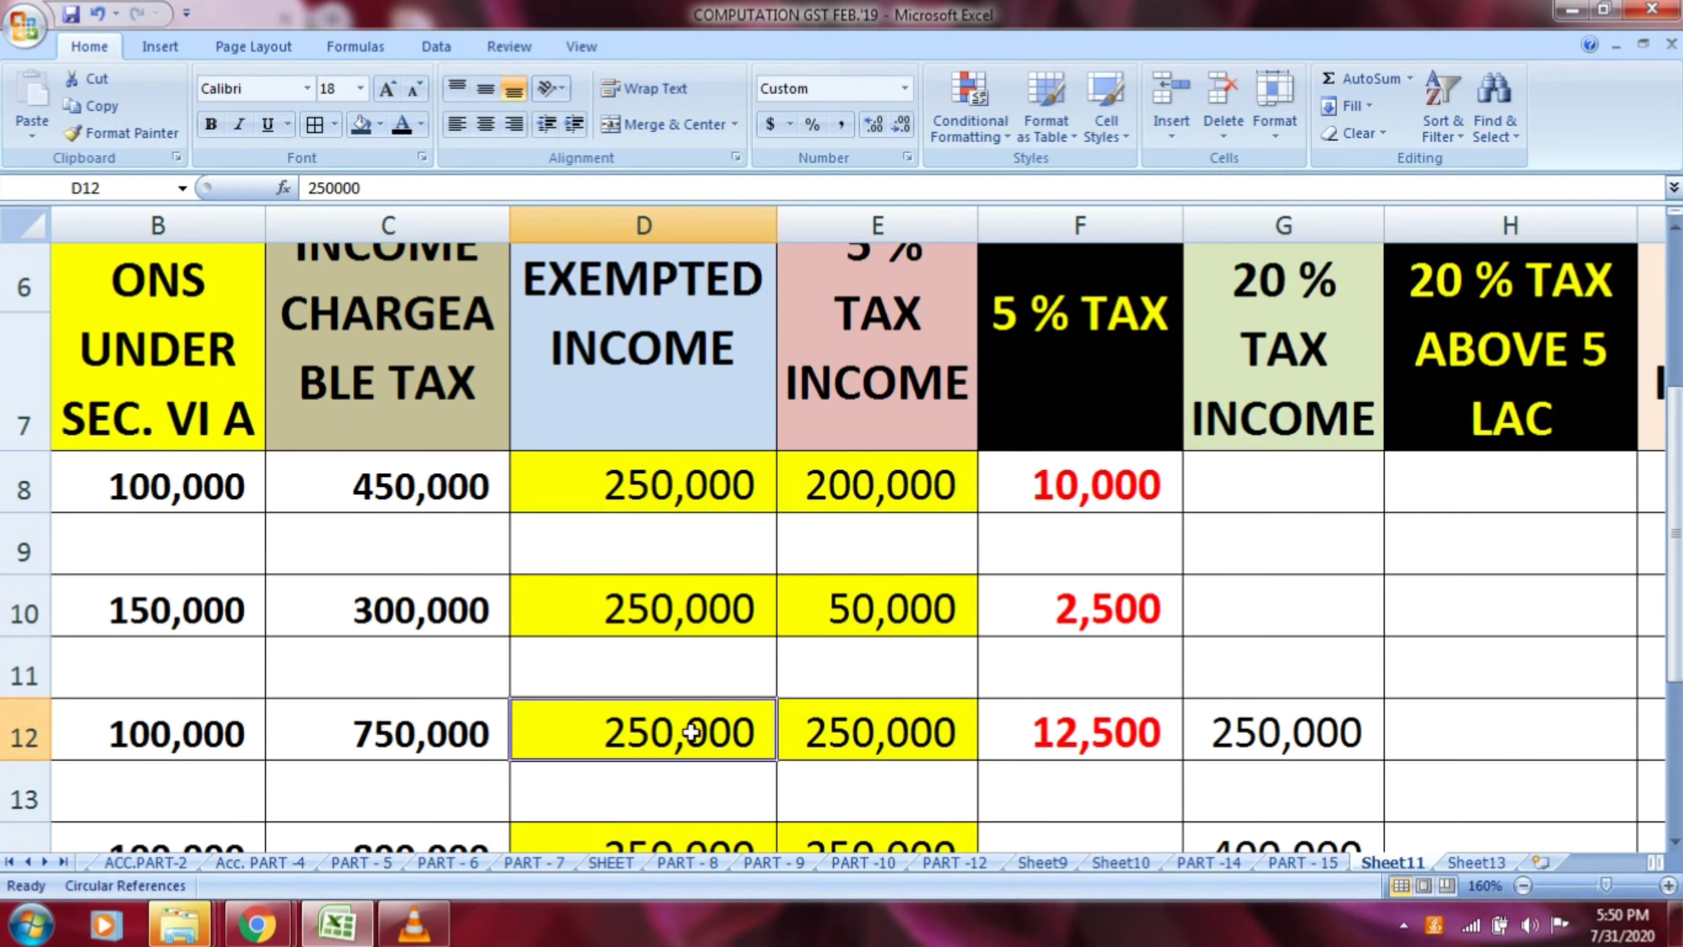
left_click(828, 732)
left_click(1258, 742)
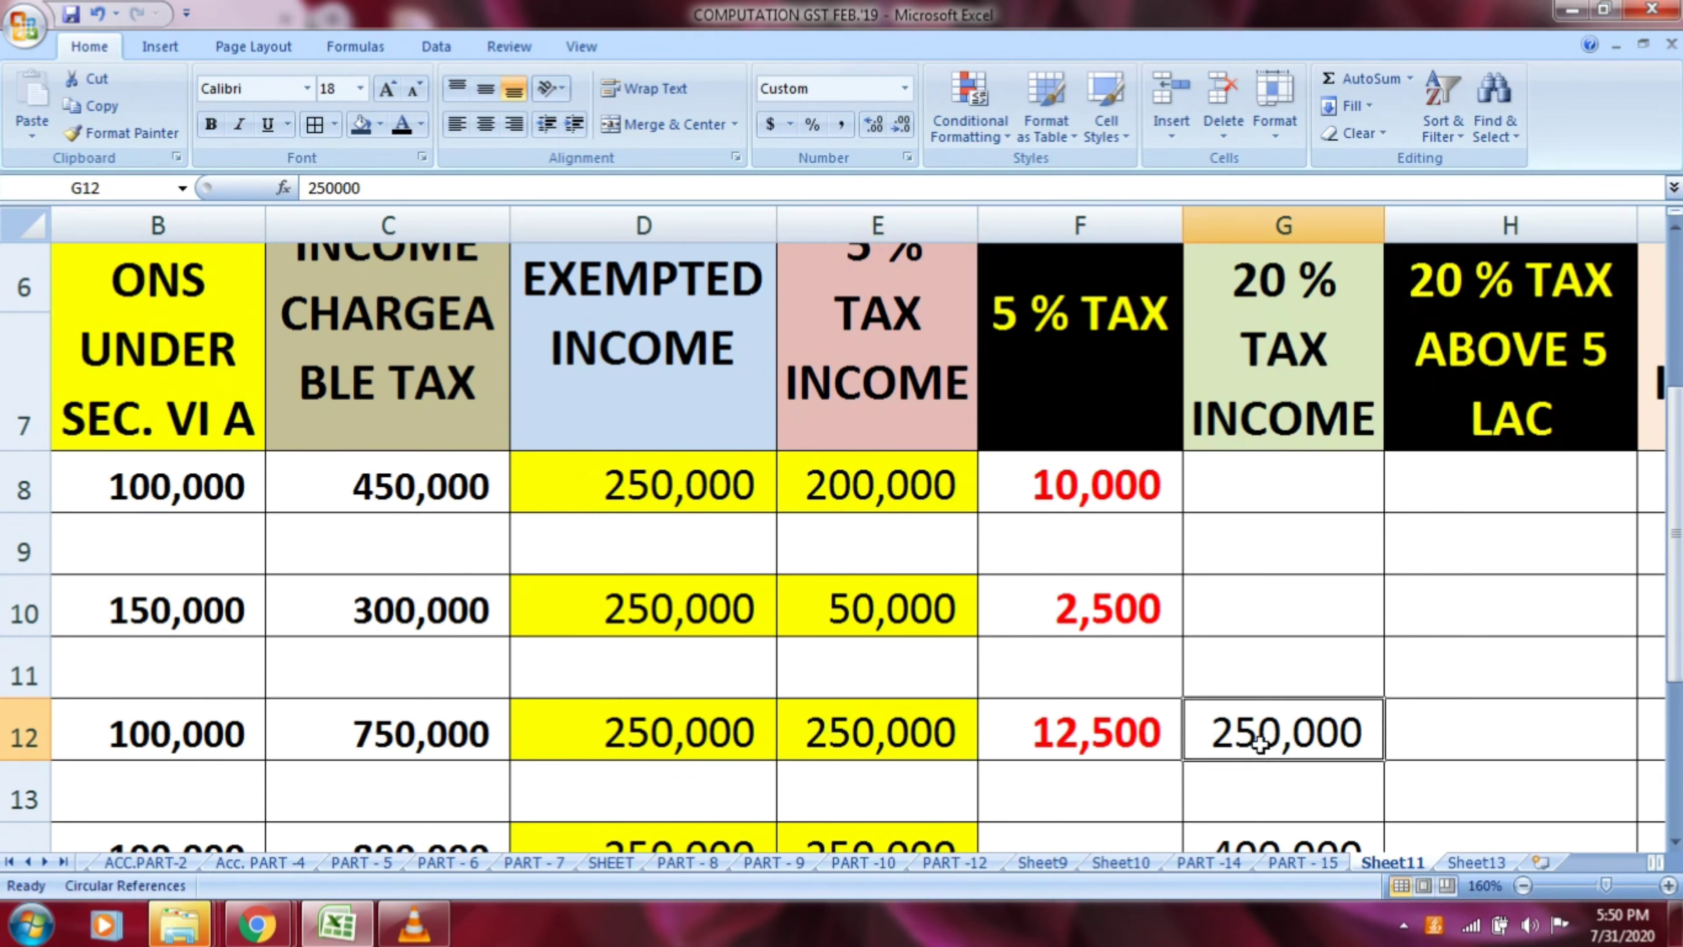
Calculate the 20 % tax above 5 lac for row 12 in H12 with the formula =G12*20/100
left_click(1470, 424)
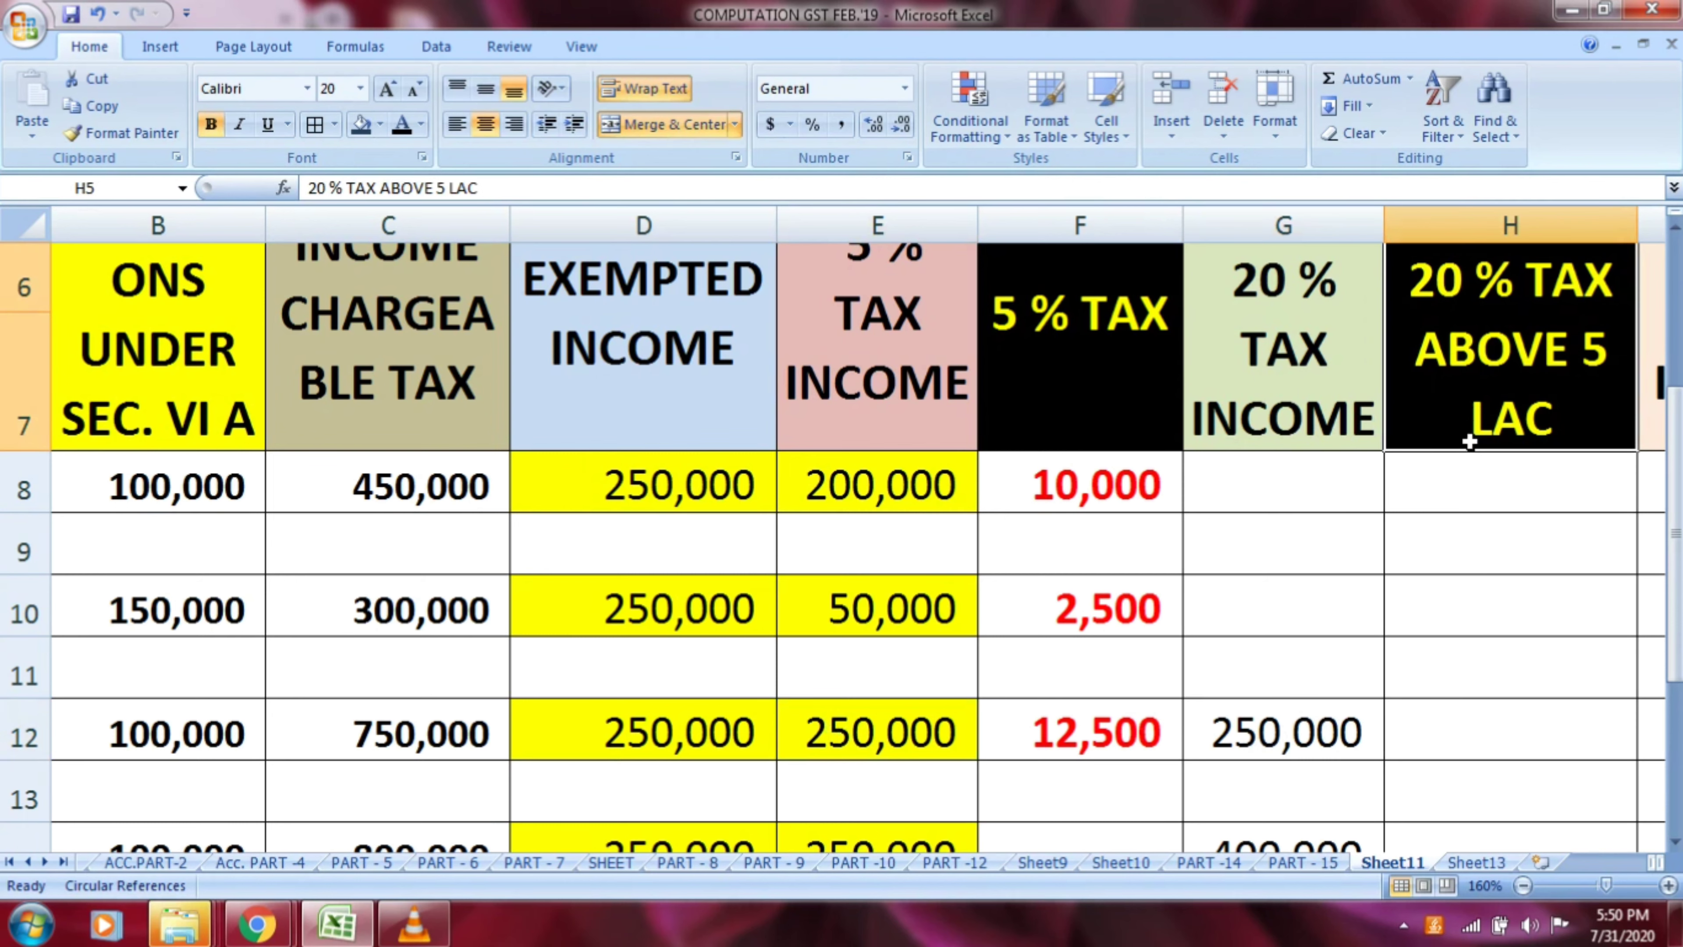
left_click(1468, 720)
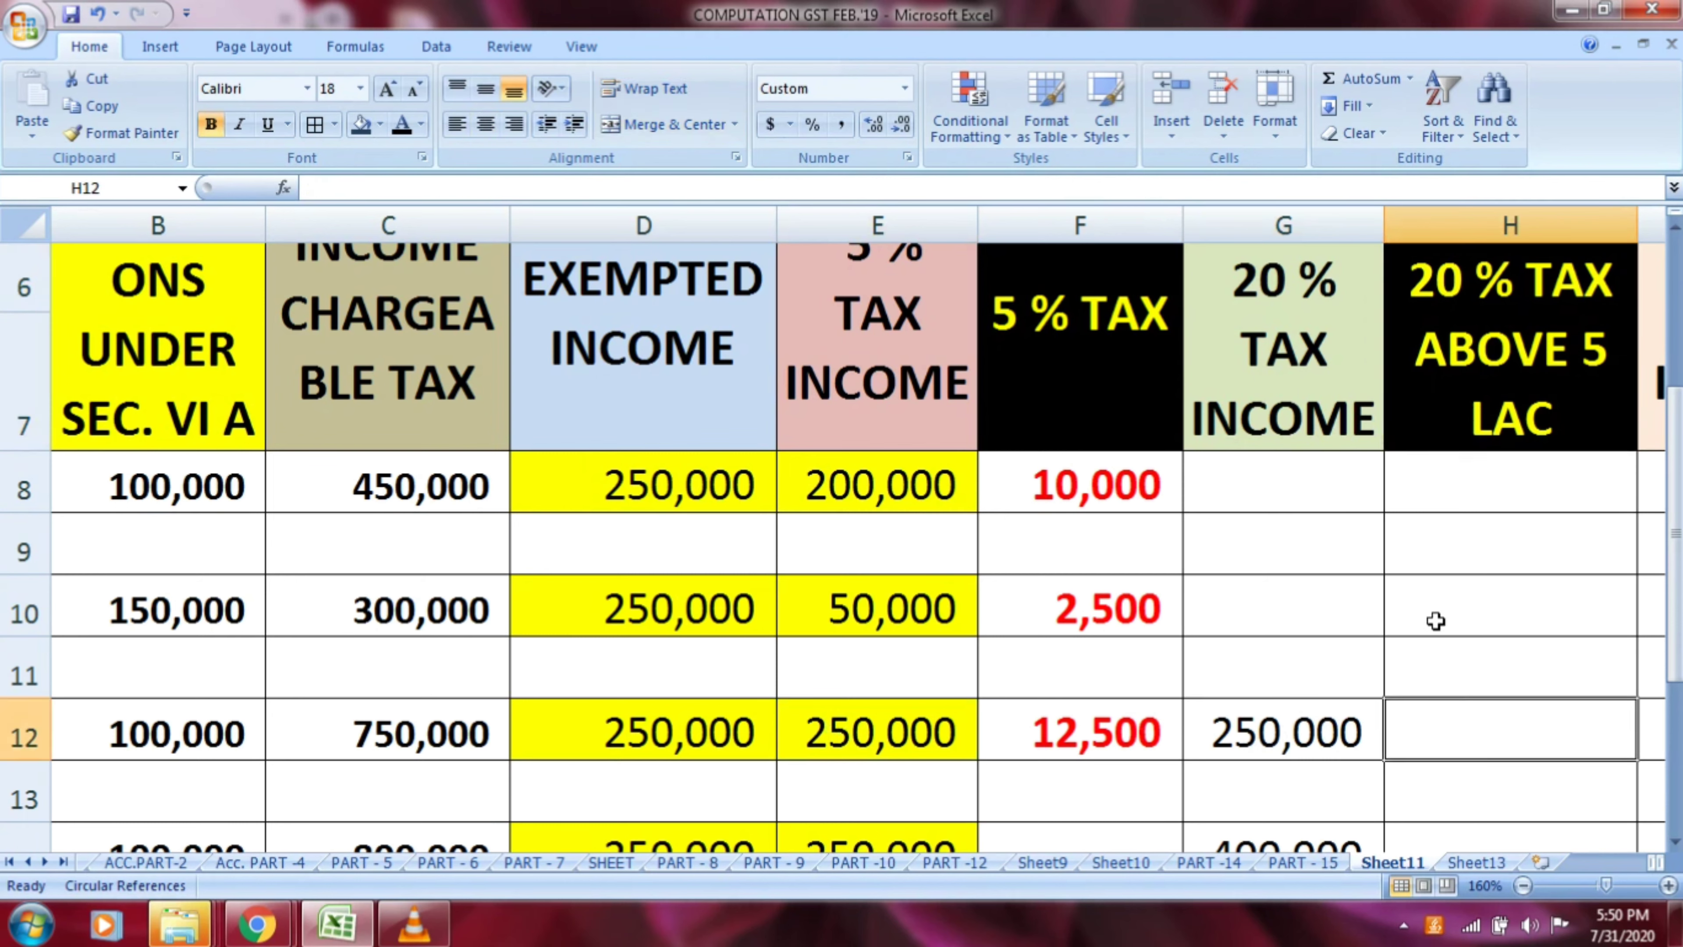
type("=")
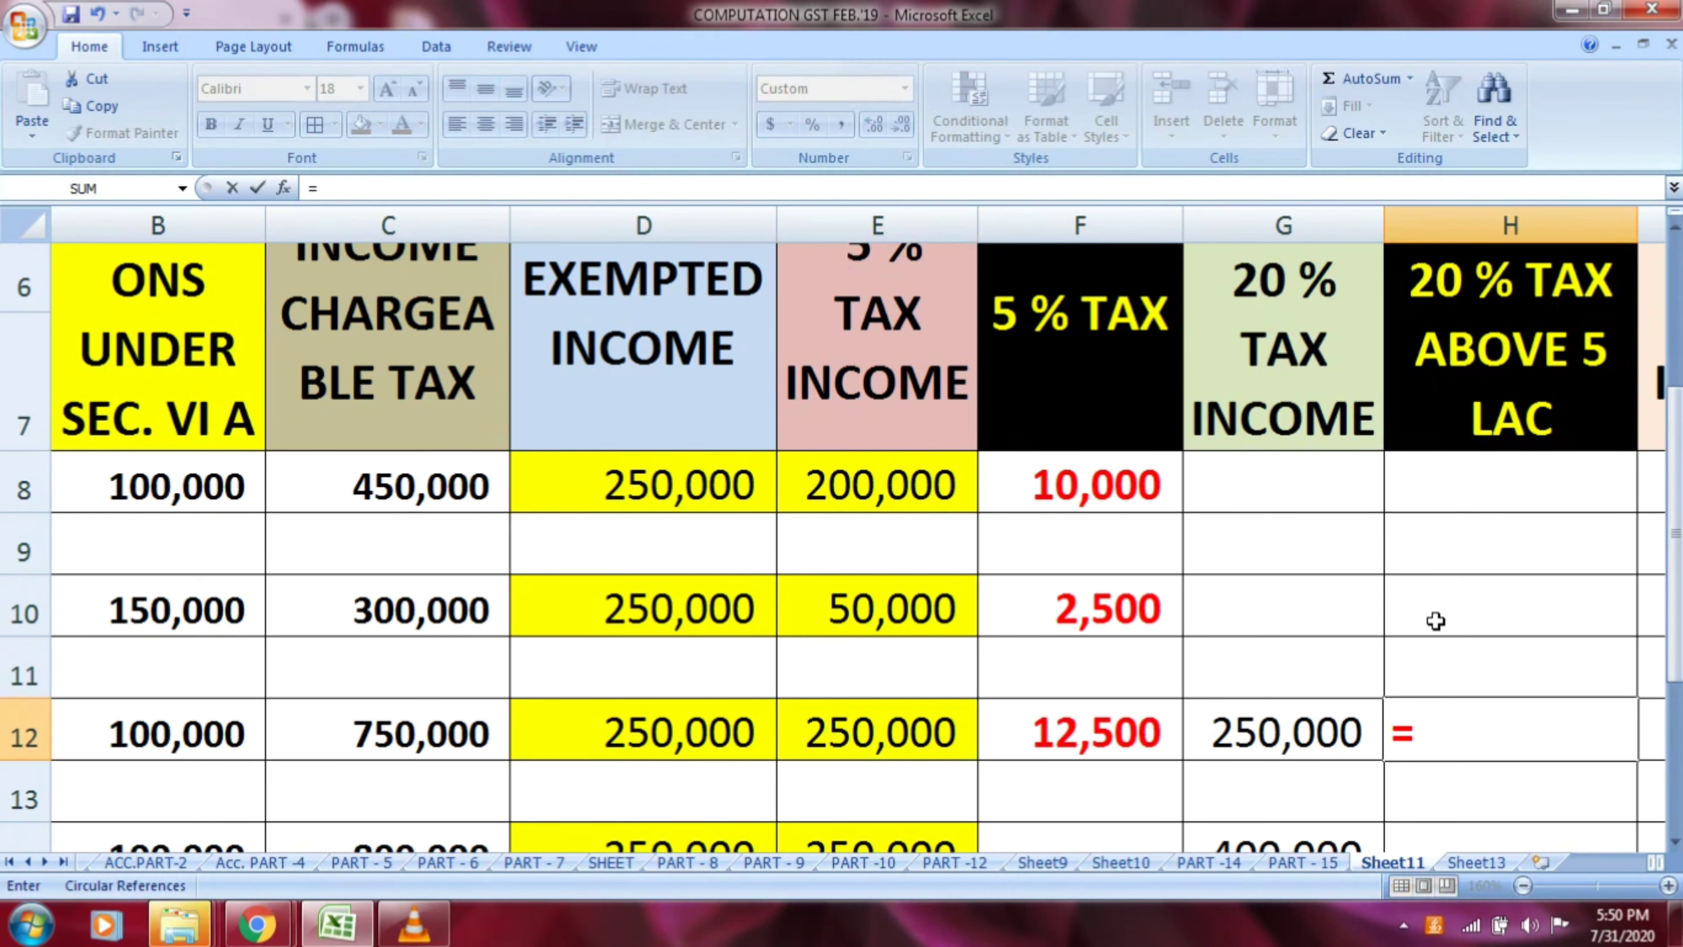
key("Left")
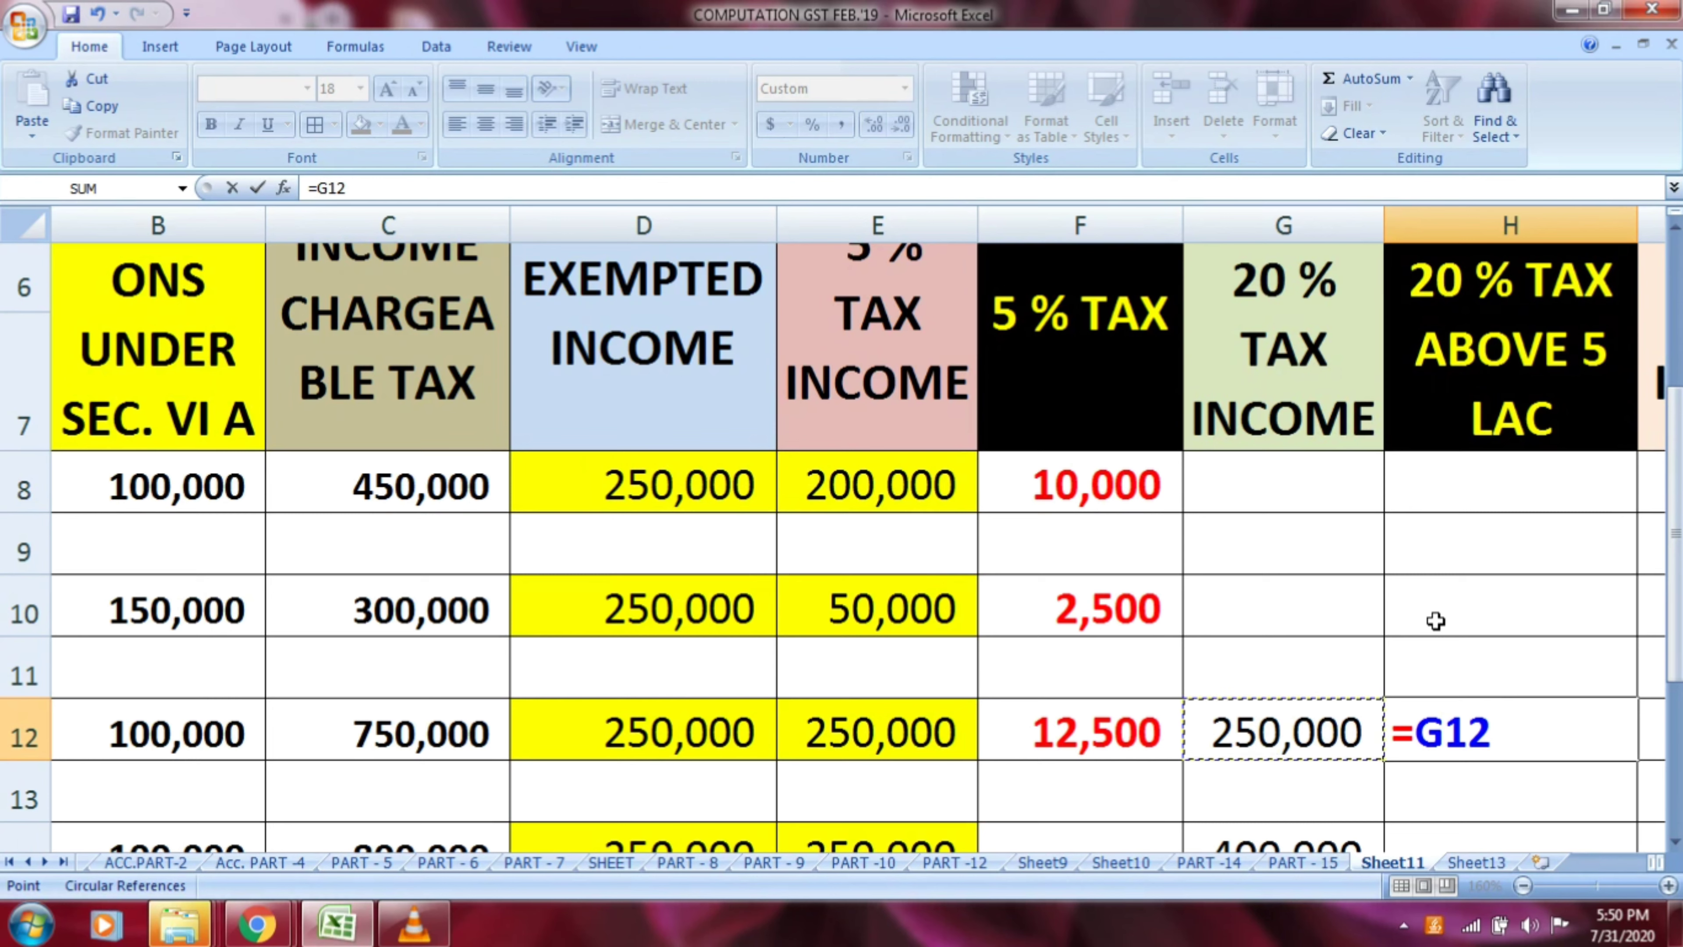
type("*20/")
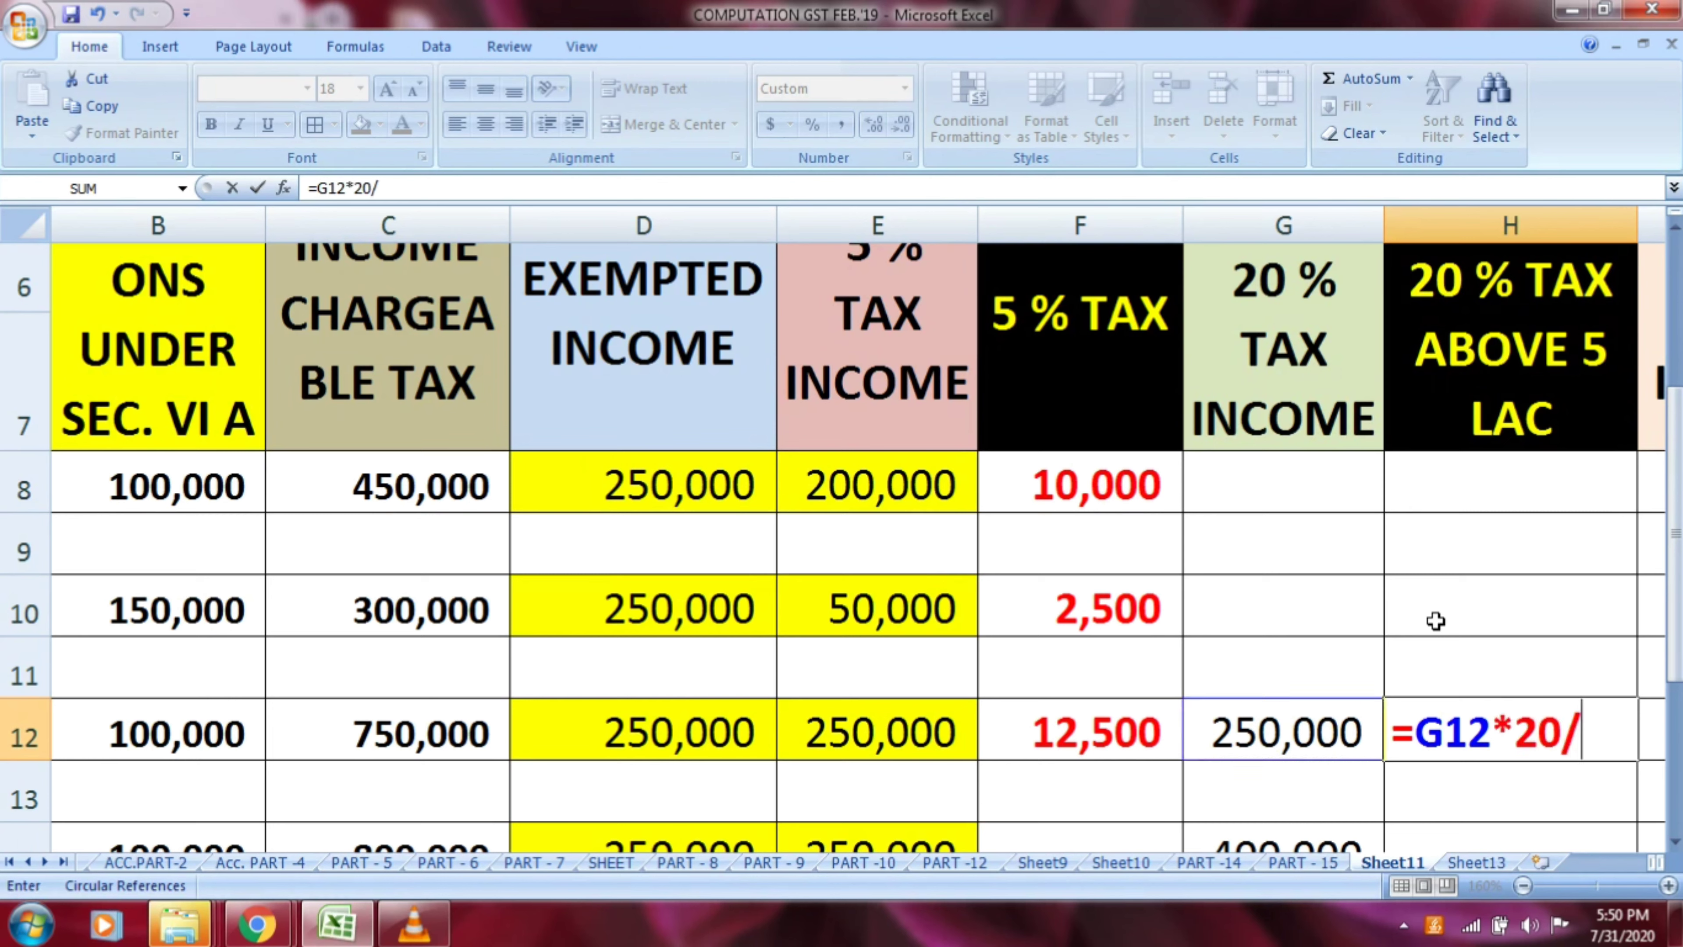
type("100")
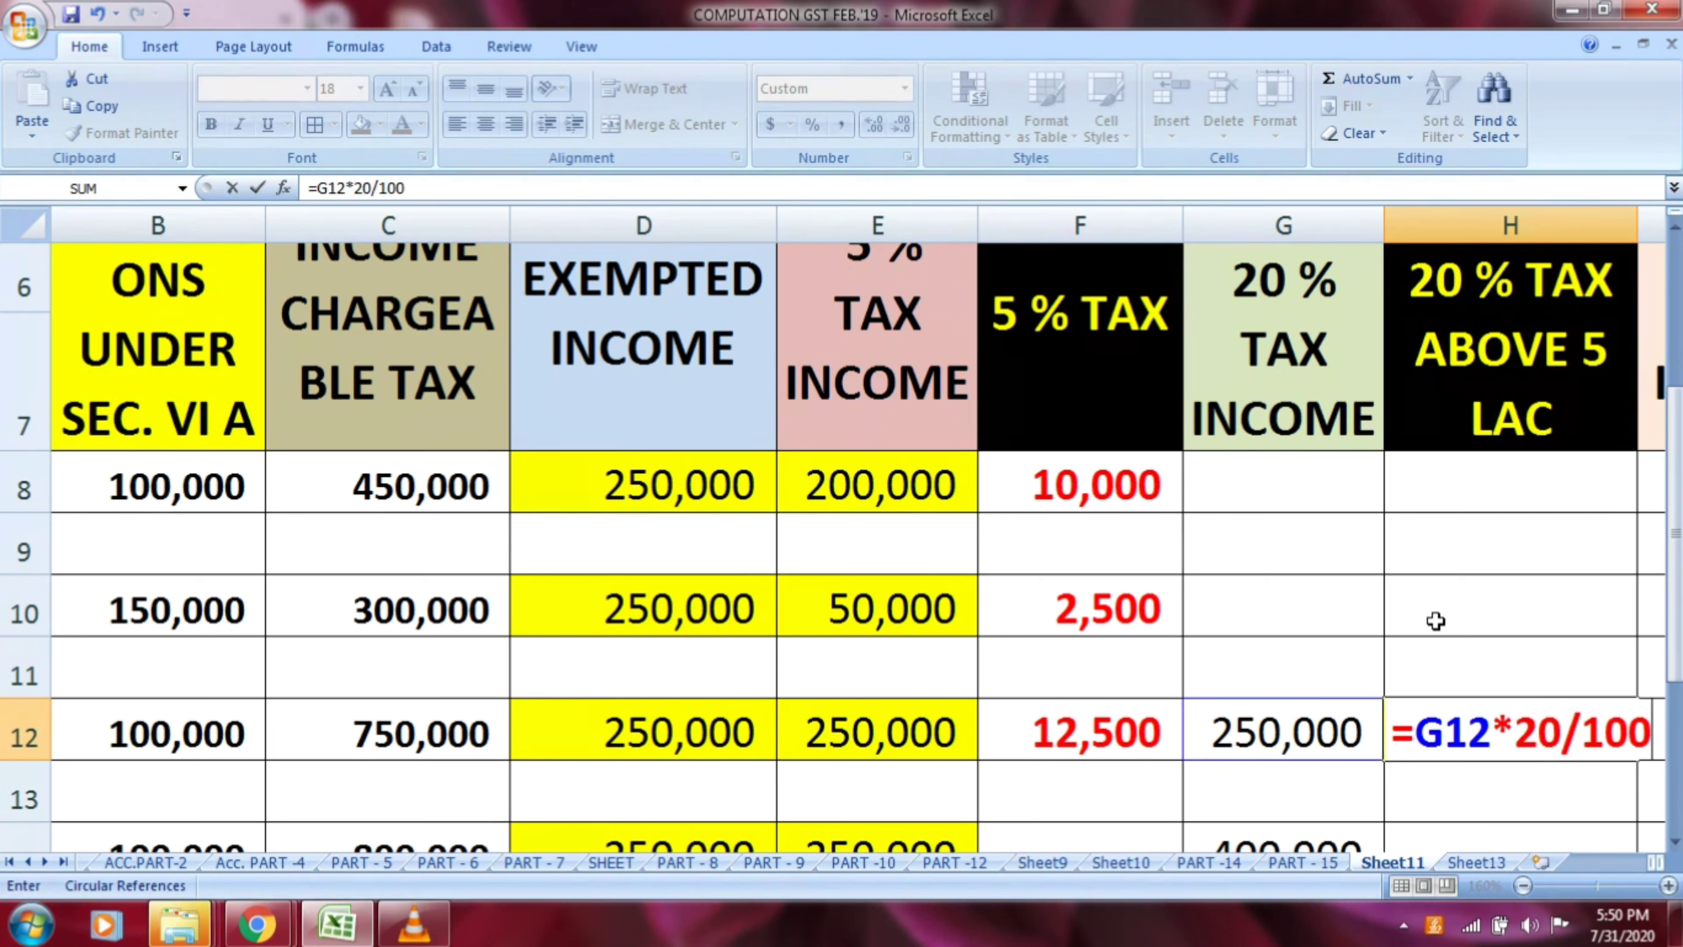
key("Return")
key("Up")
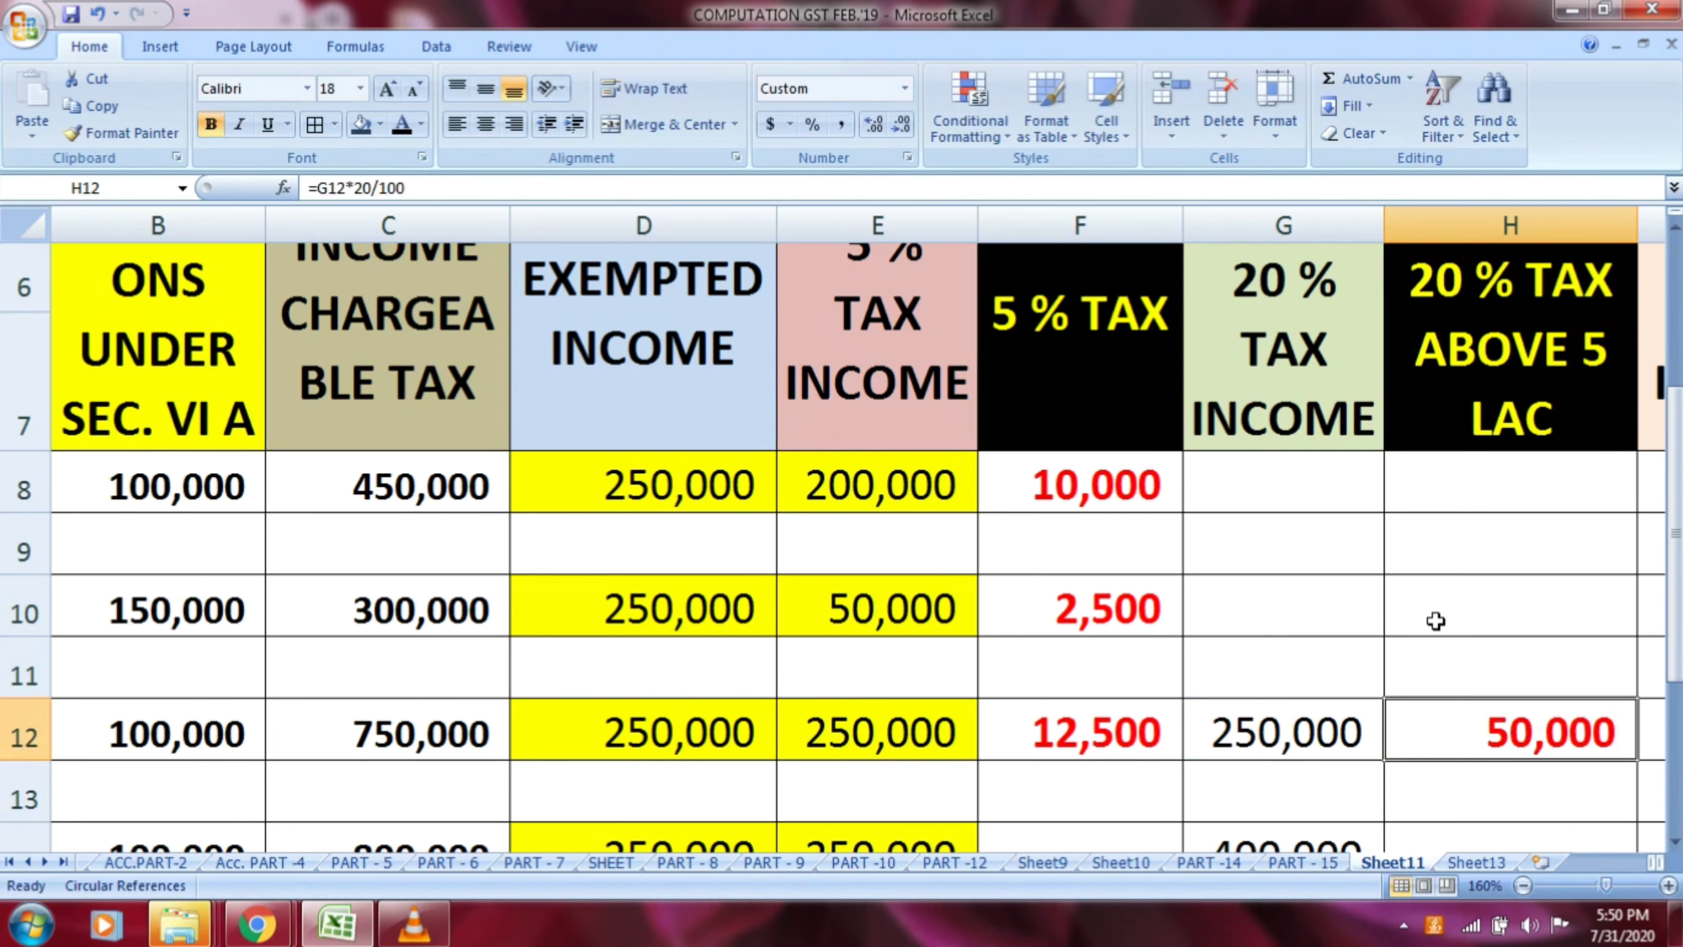
key("Down")
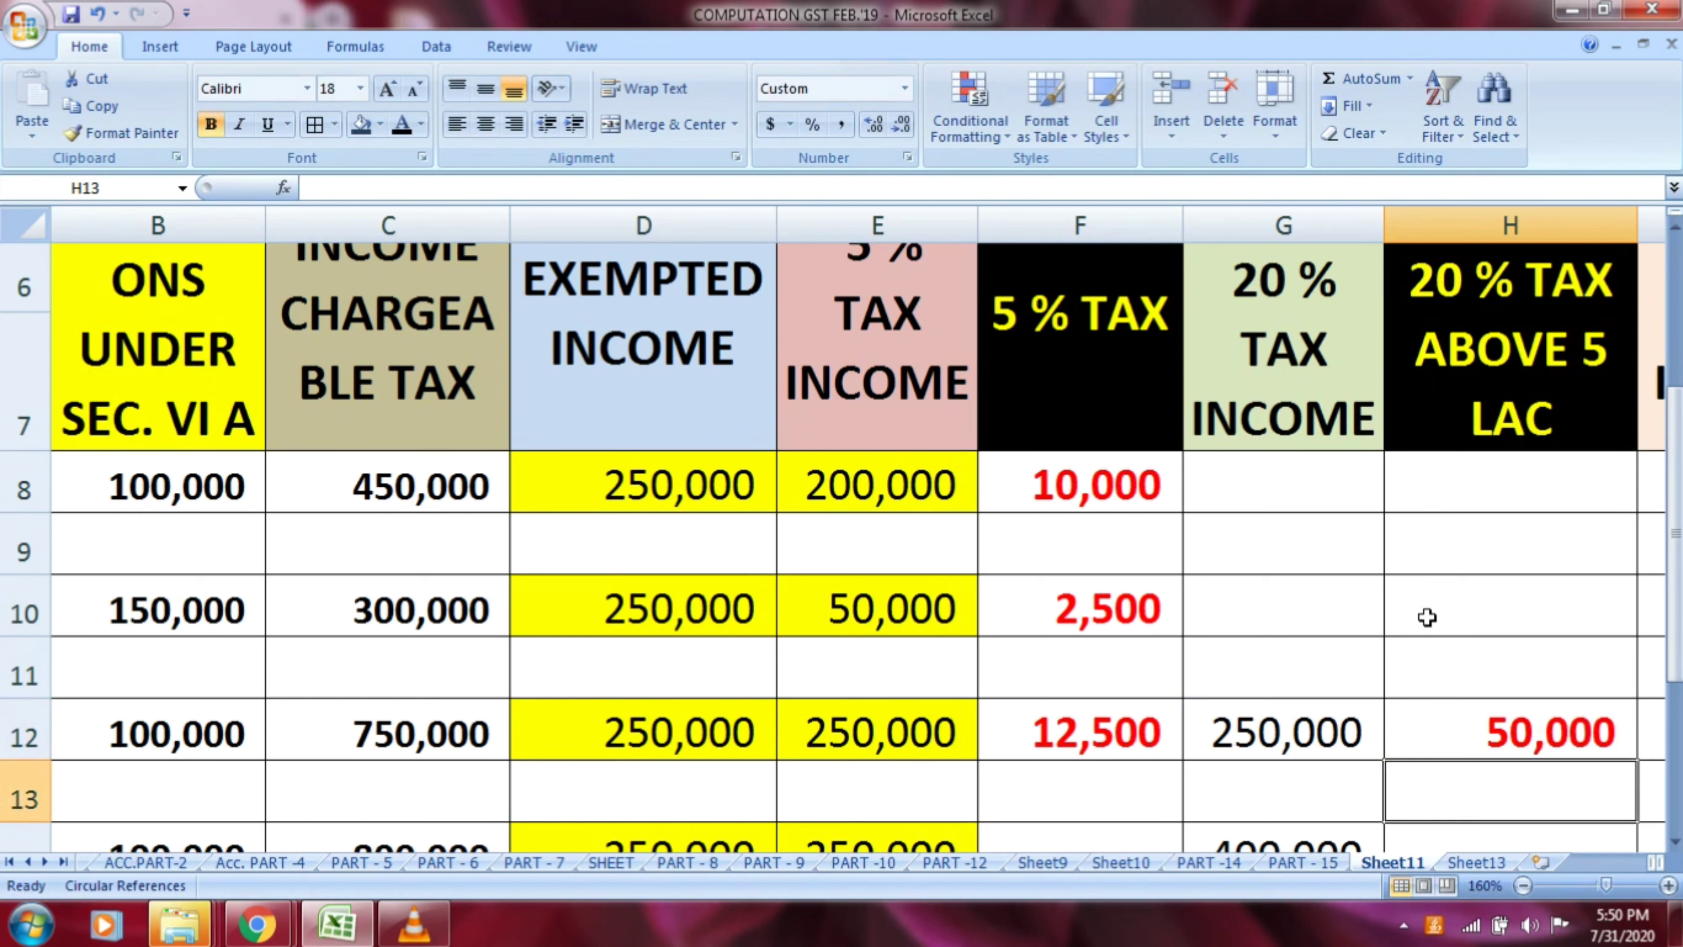
Examine row 14's earned gross salary, Section VI A deduction and the formula for income chargeable to tax in C14
left_click(1522, 886)
left_click(1522, 887)
left_click(1523, 886)
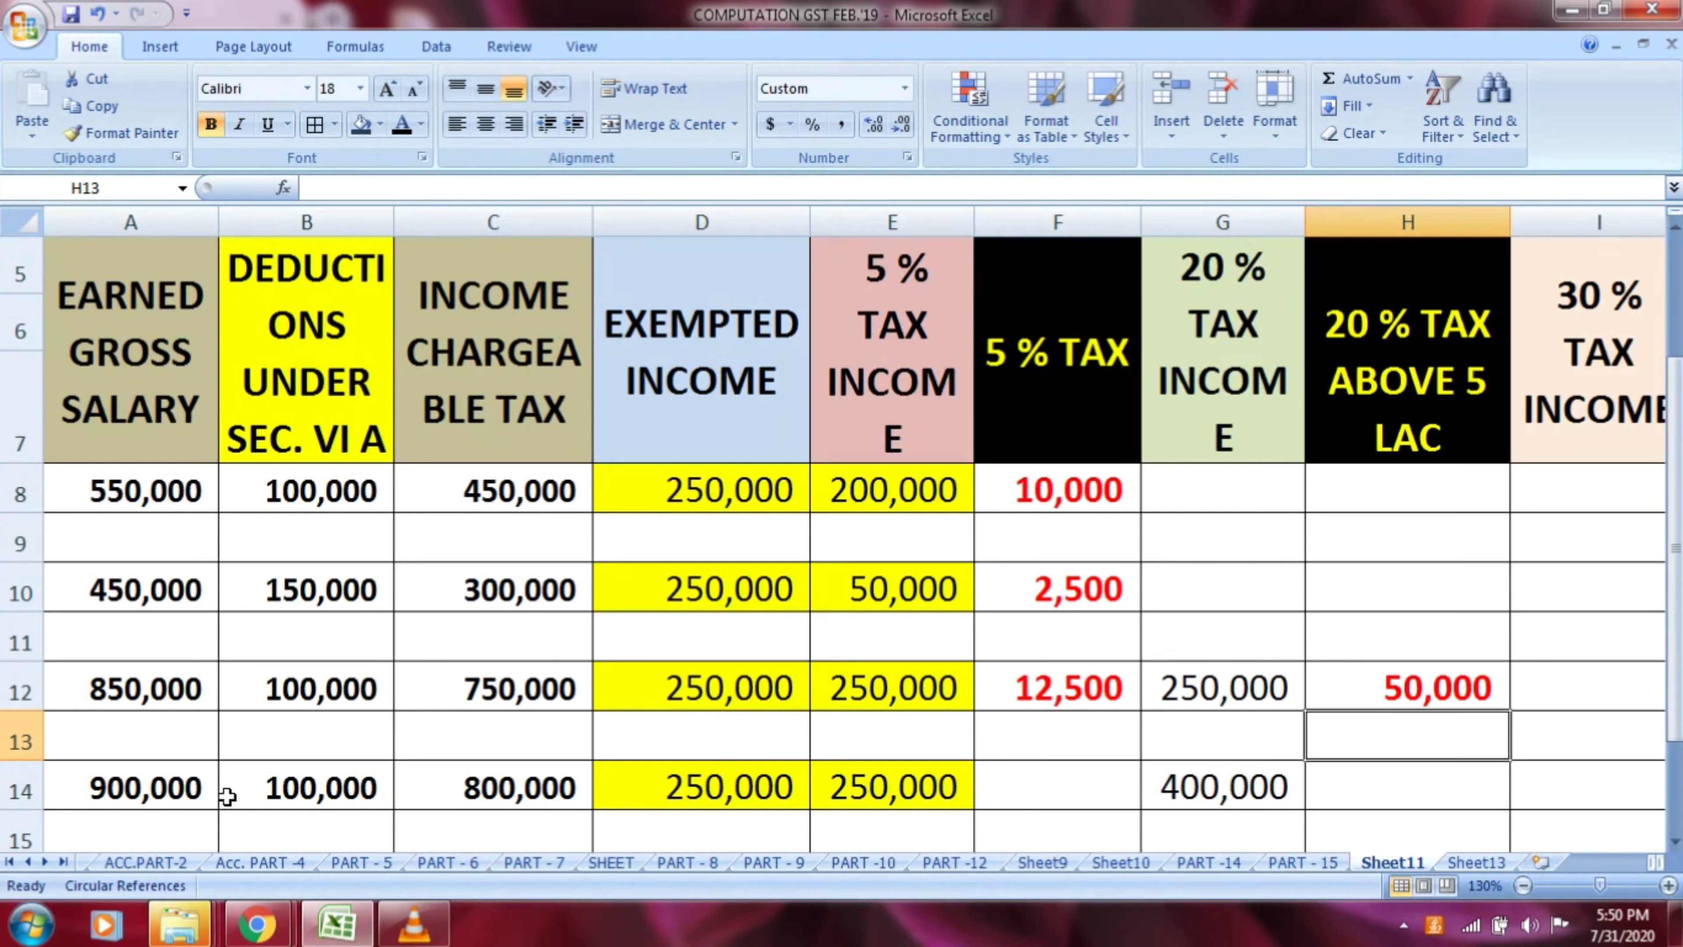
left_click(186, 794)
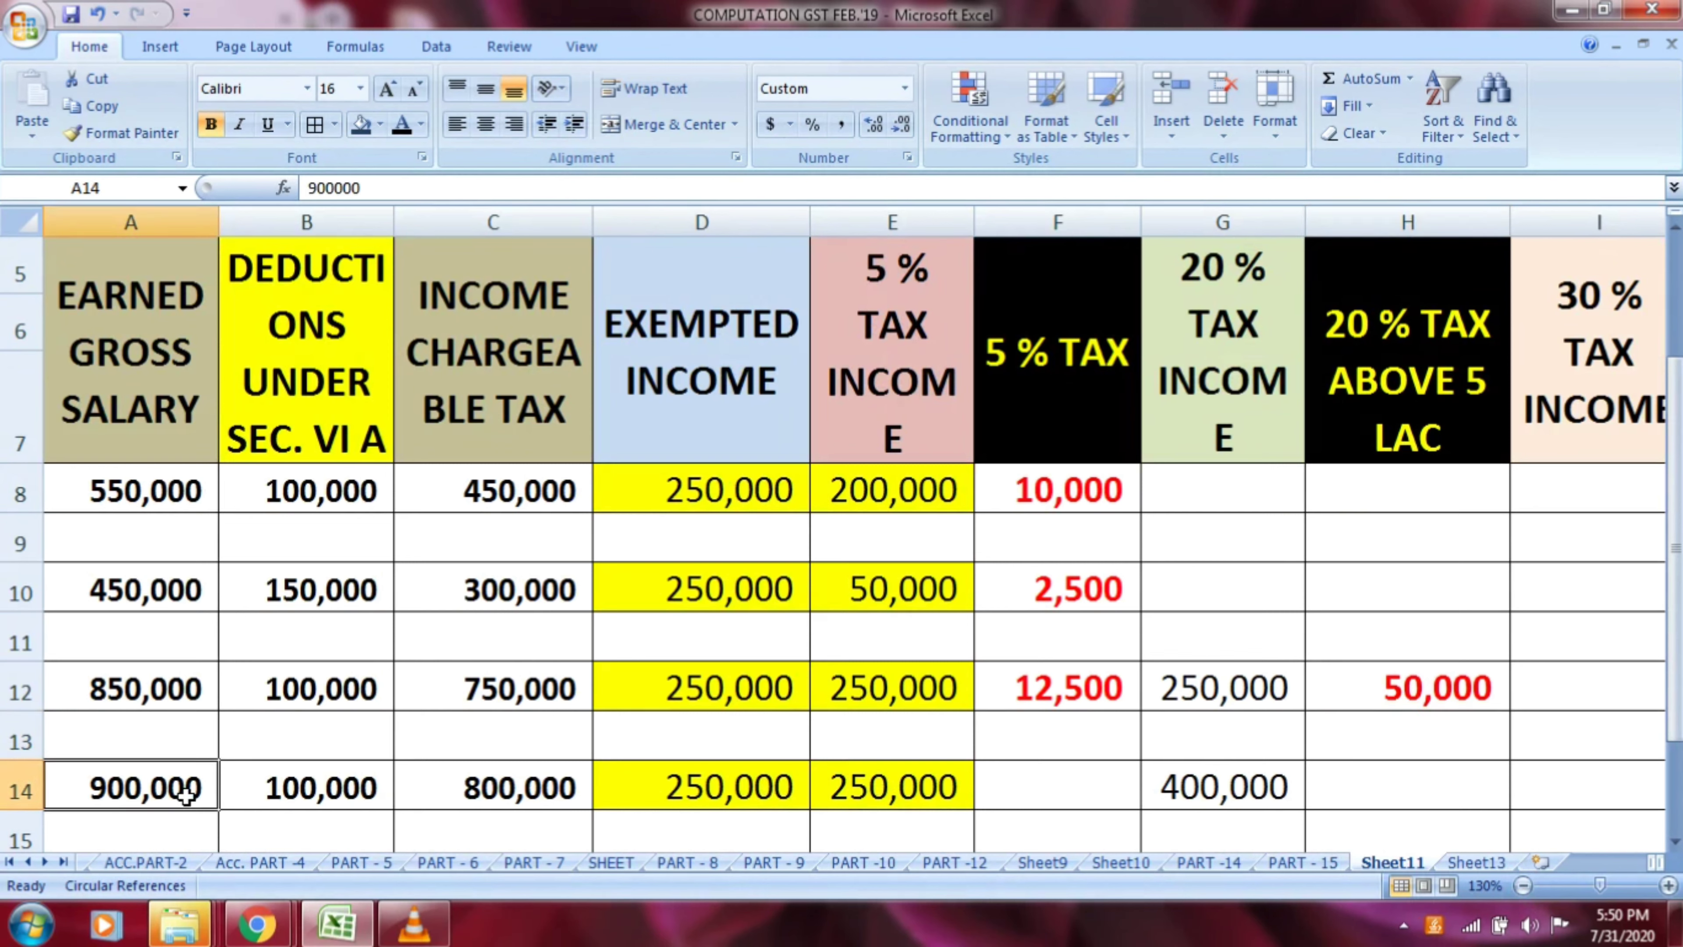
left_click(127, 438)
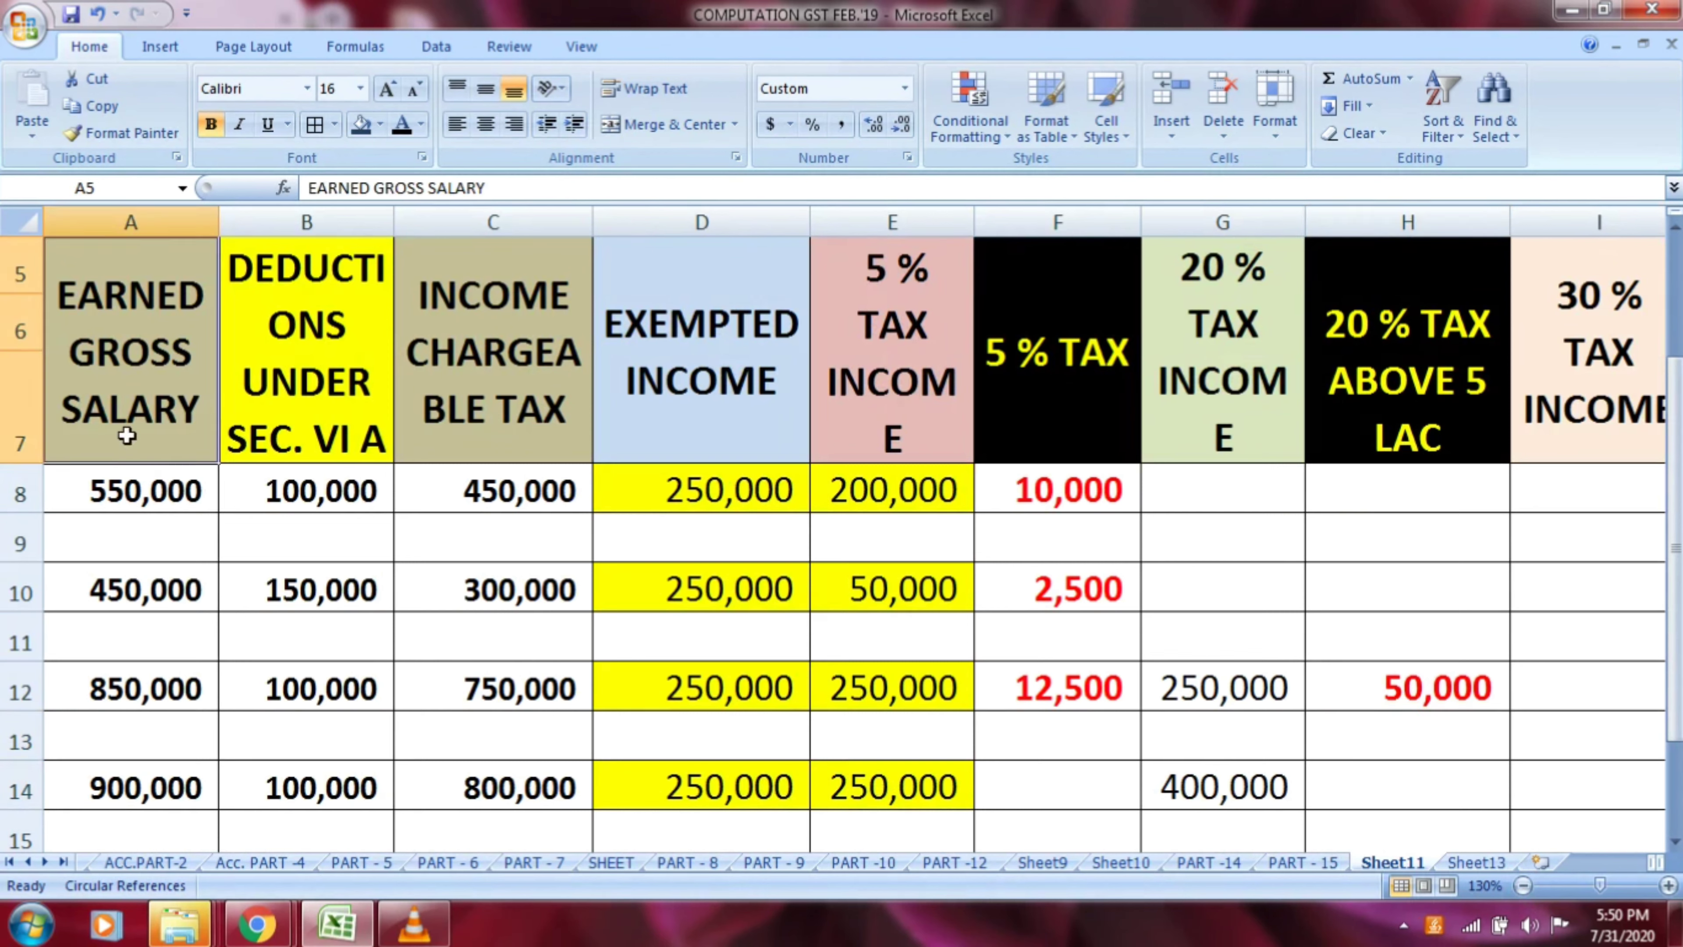
left_click(132, 779)
left_click(304, 416)
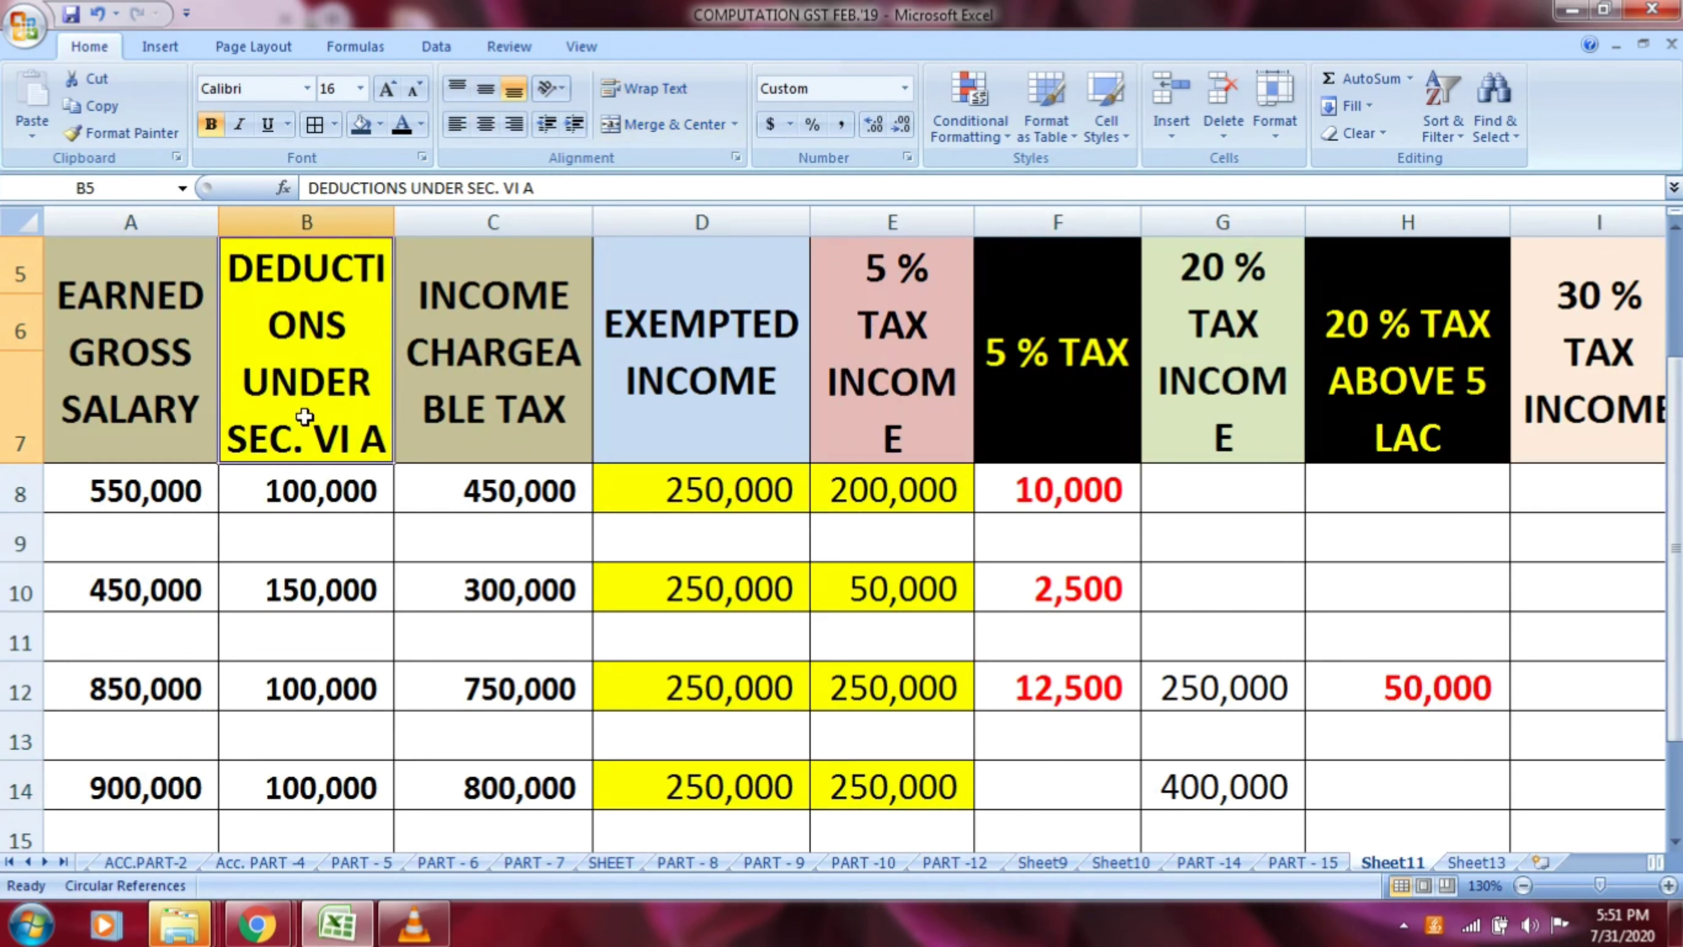
left_click(306, 787)
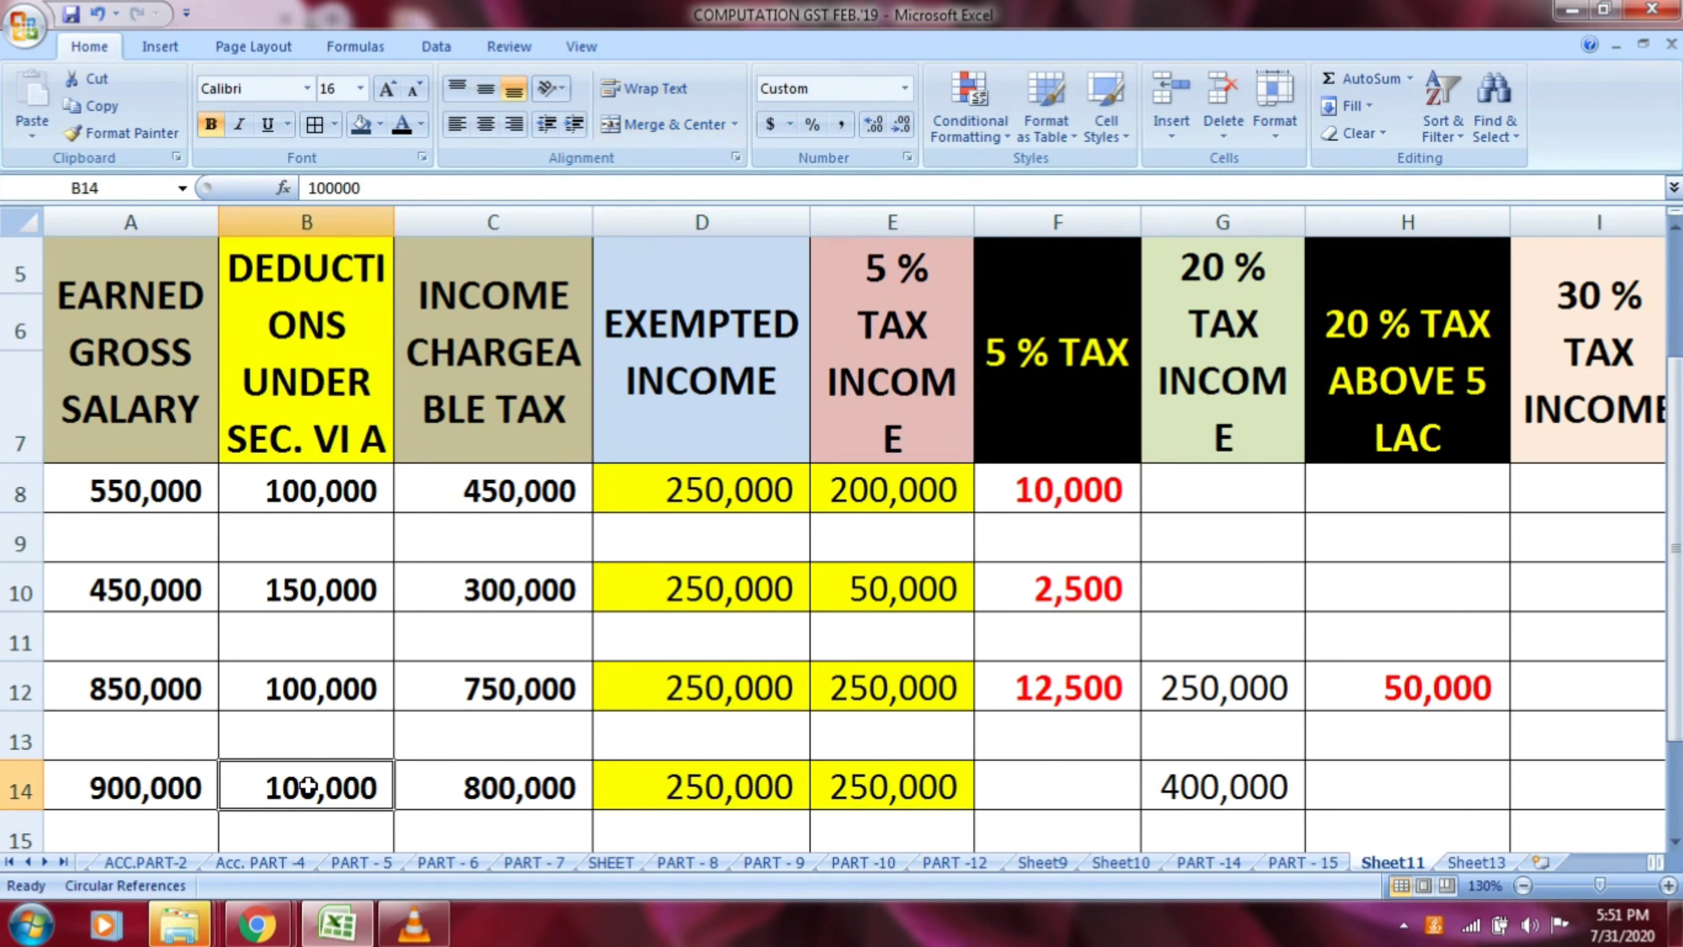
left_click(487, 427)
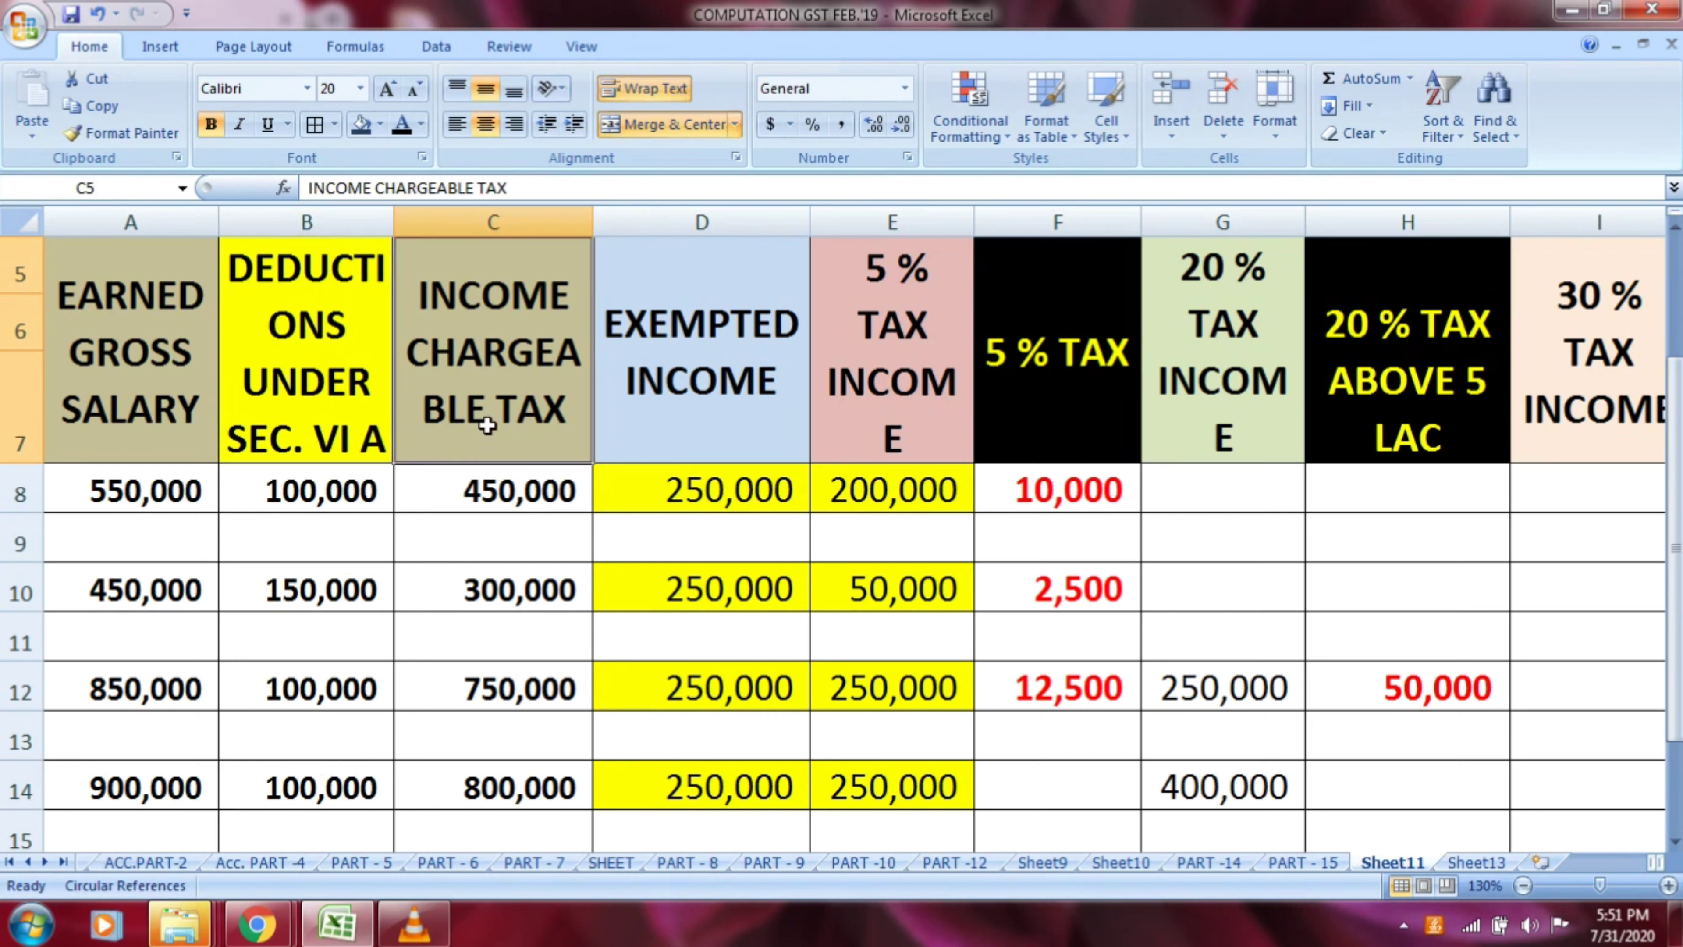
left_click(516, 792)
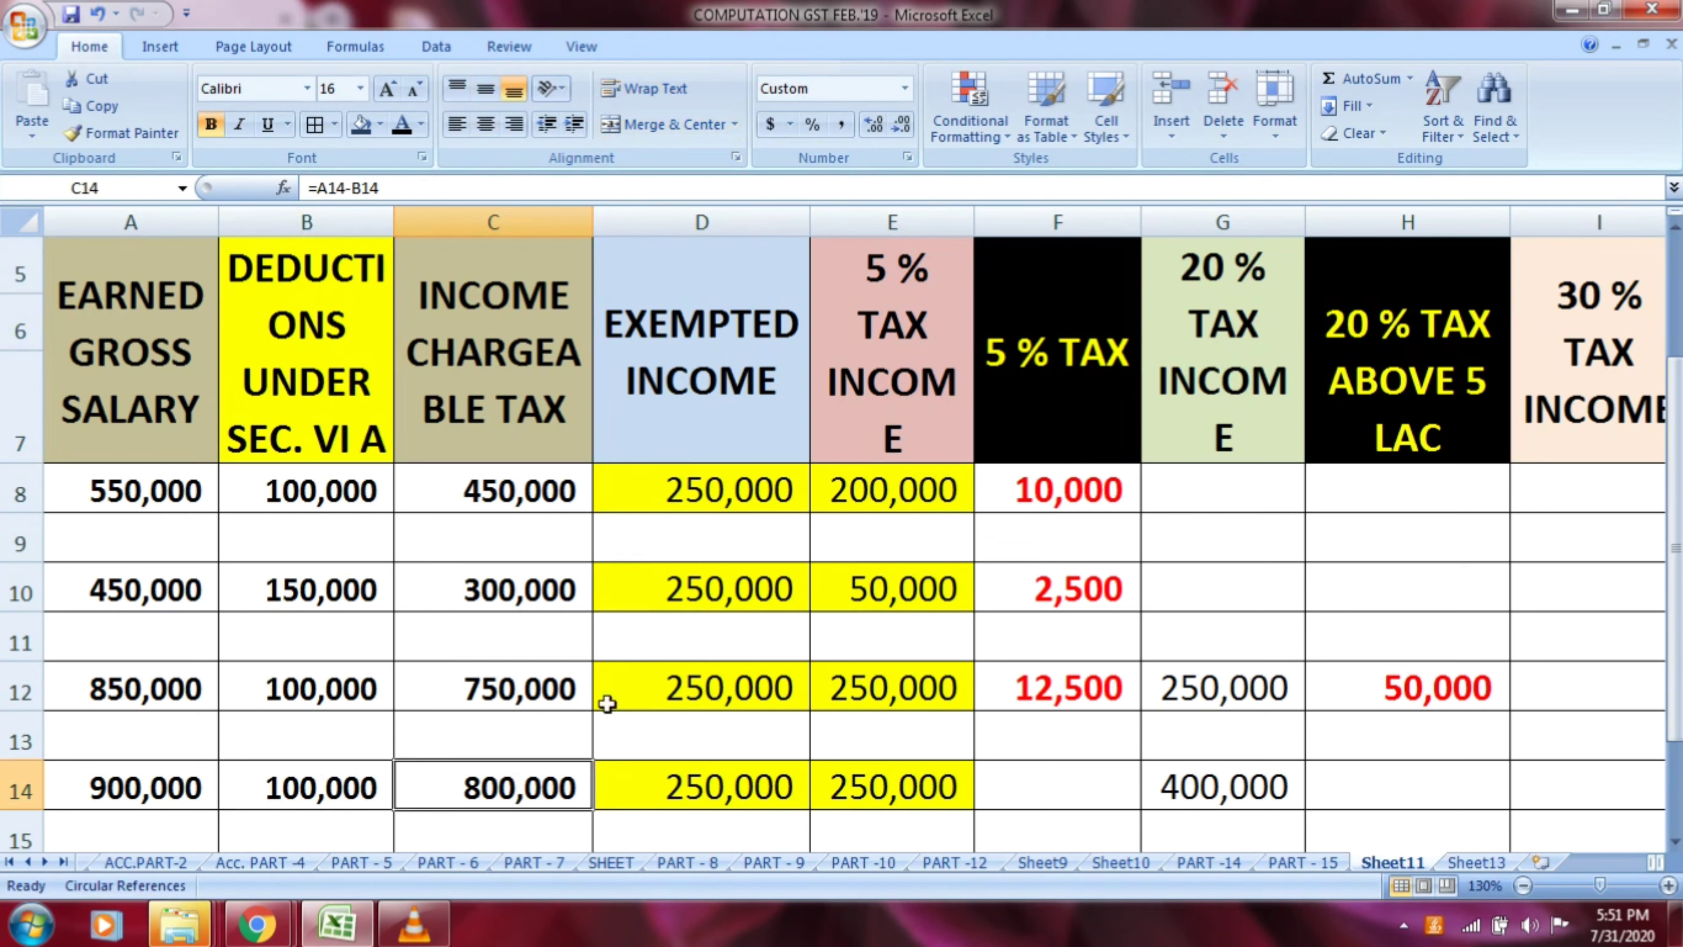
Examine row 14's exempted income in D14 and 5 % tax income in E14 under their column headings
left_click(709, 428)
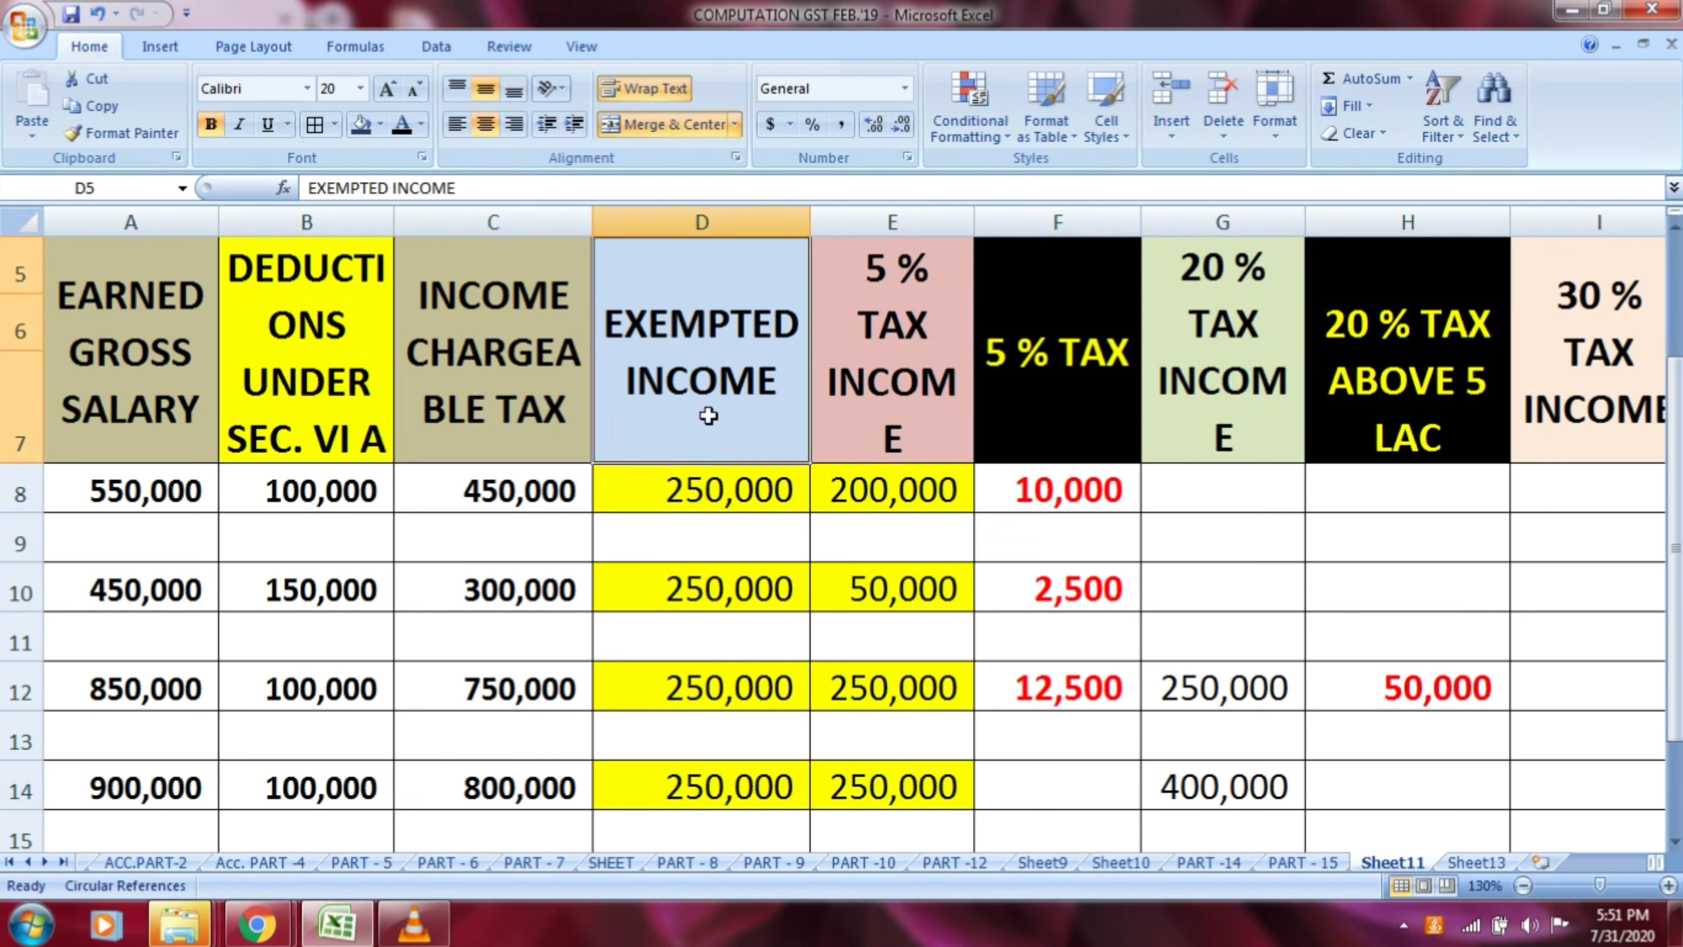
left_click(732, 776)
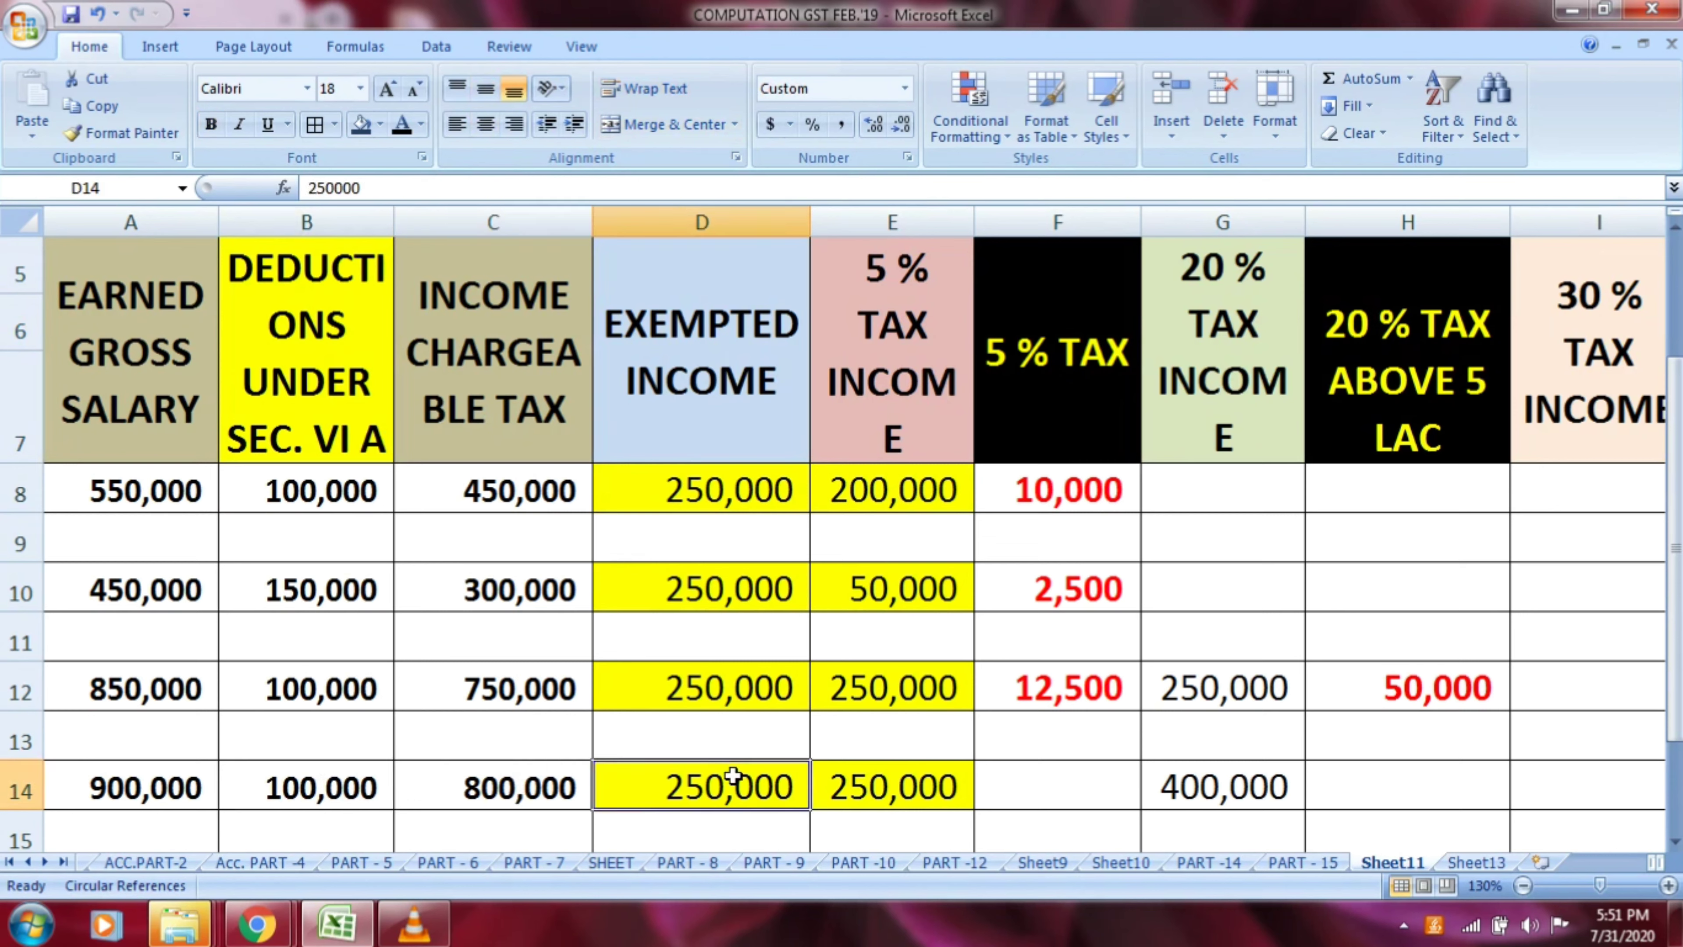
left_click(898, 438)
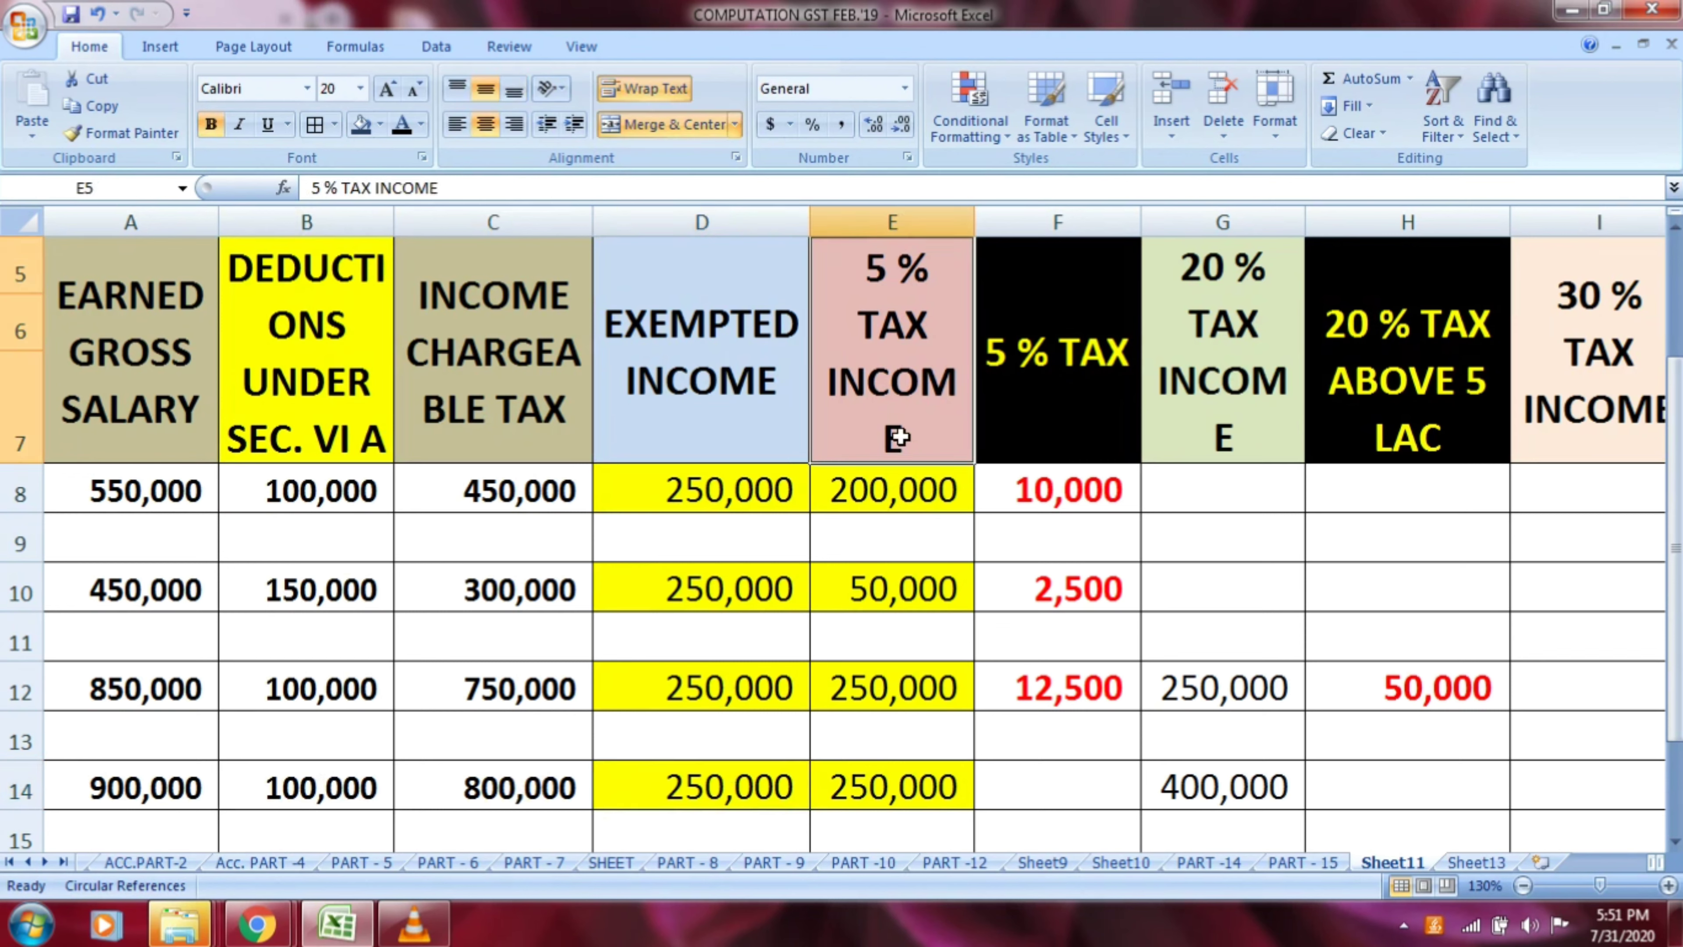
left_click(905, 782)
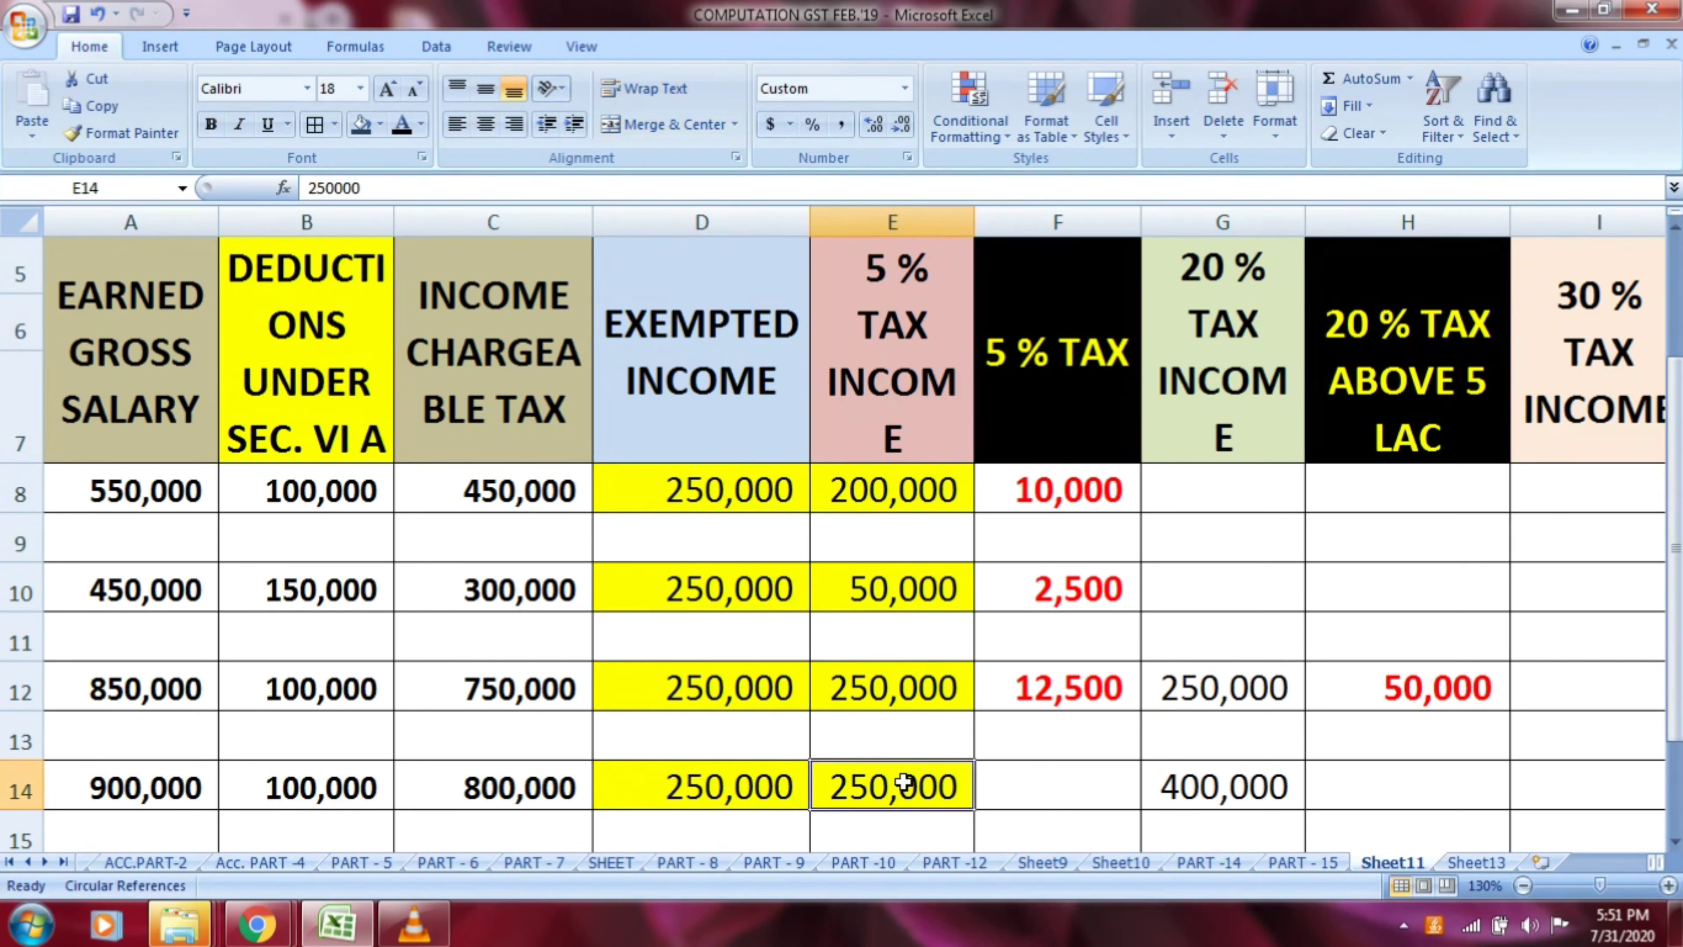
Calculate the 5 % tax for row 14 in F14 with the formula =E14*5/100
left_click(1068, 798)
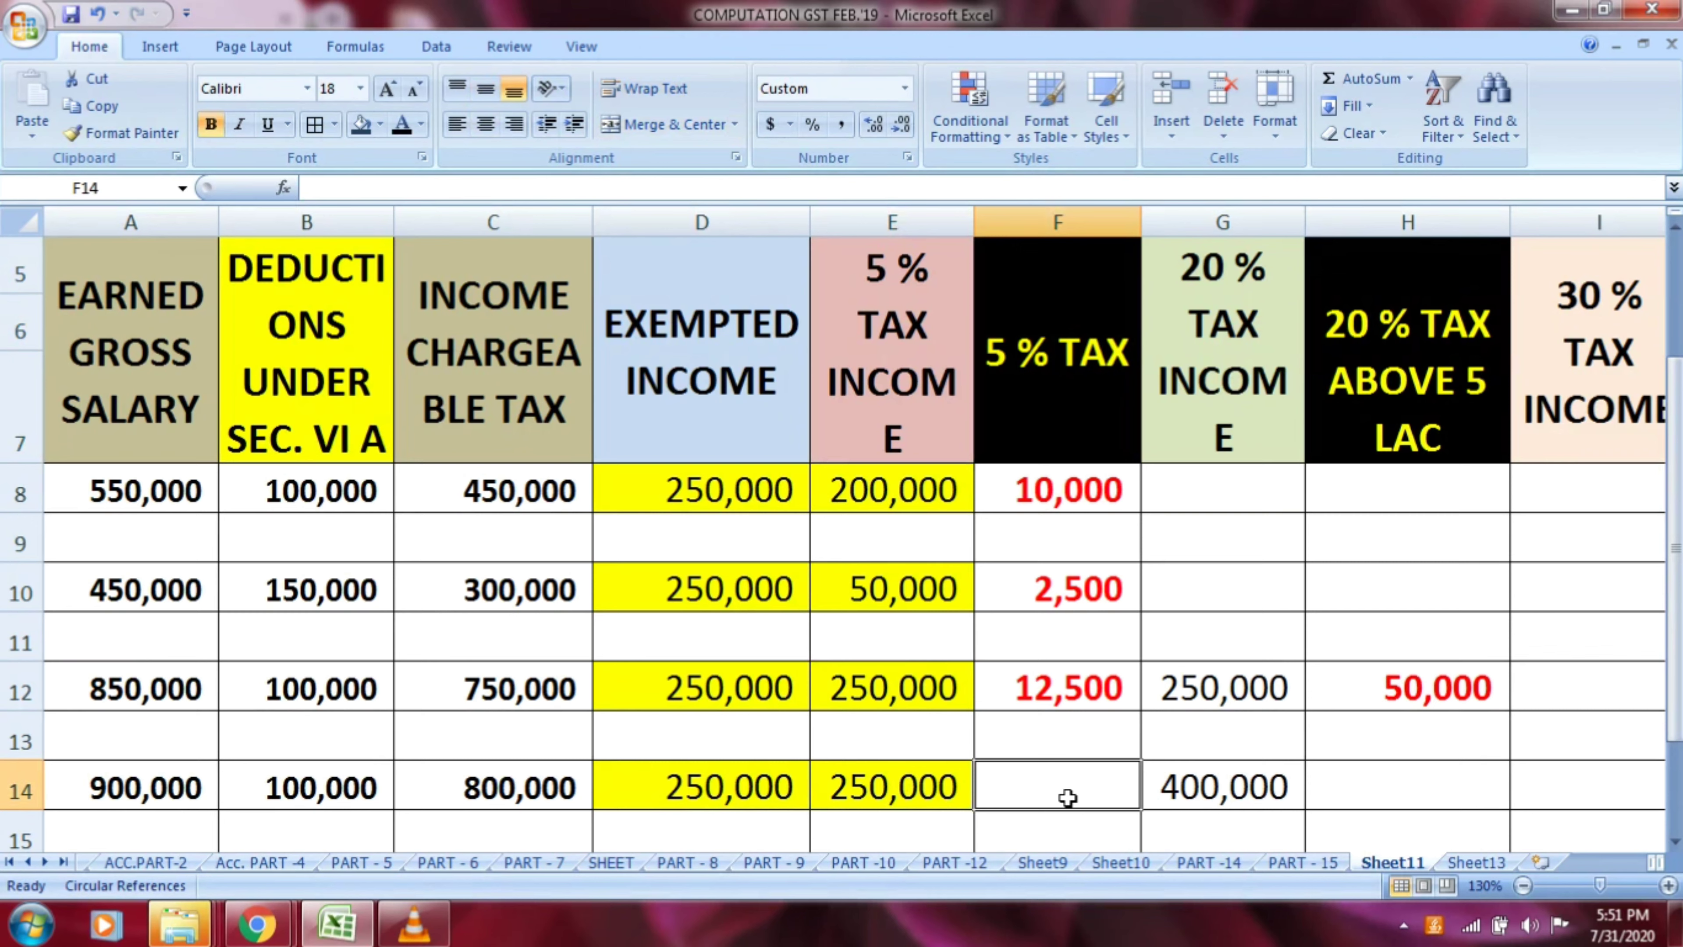
type("=")
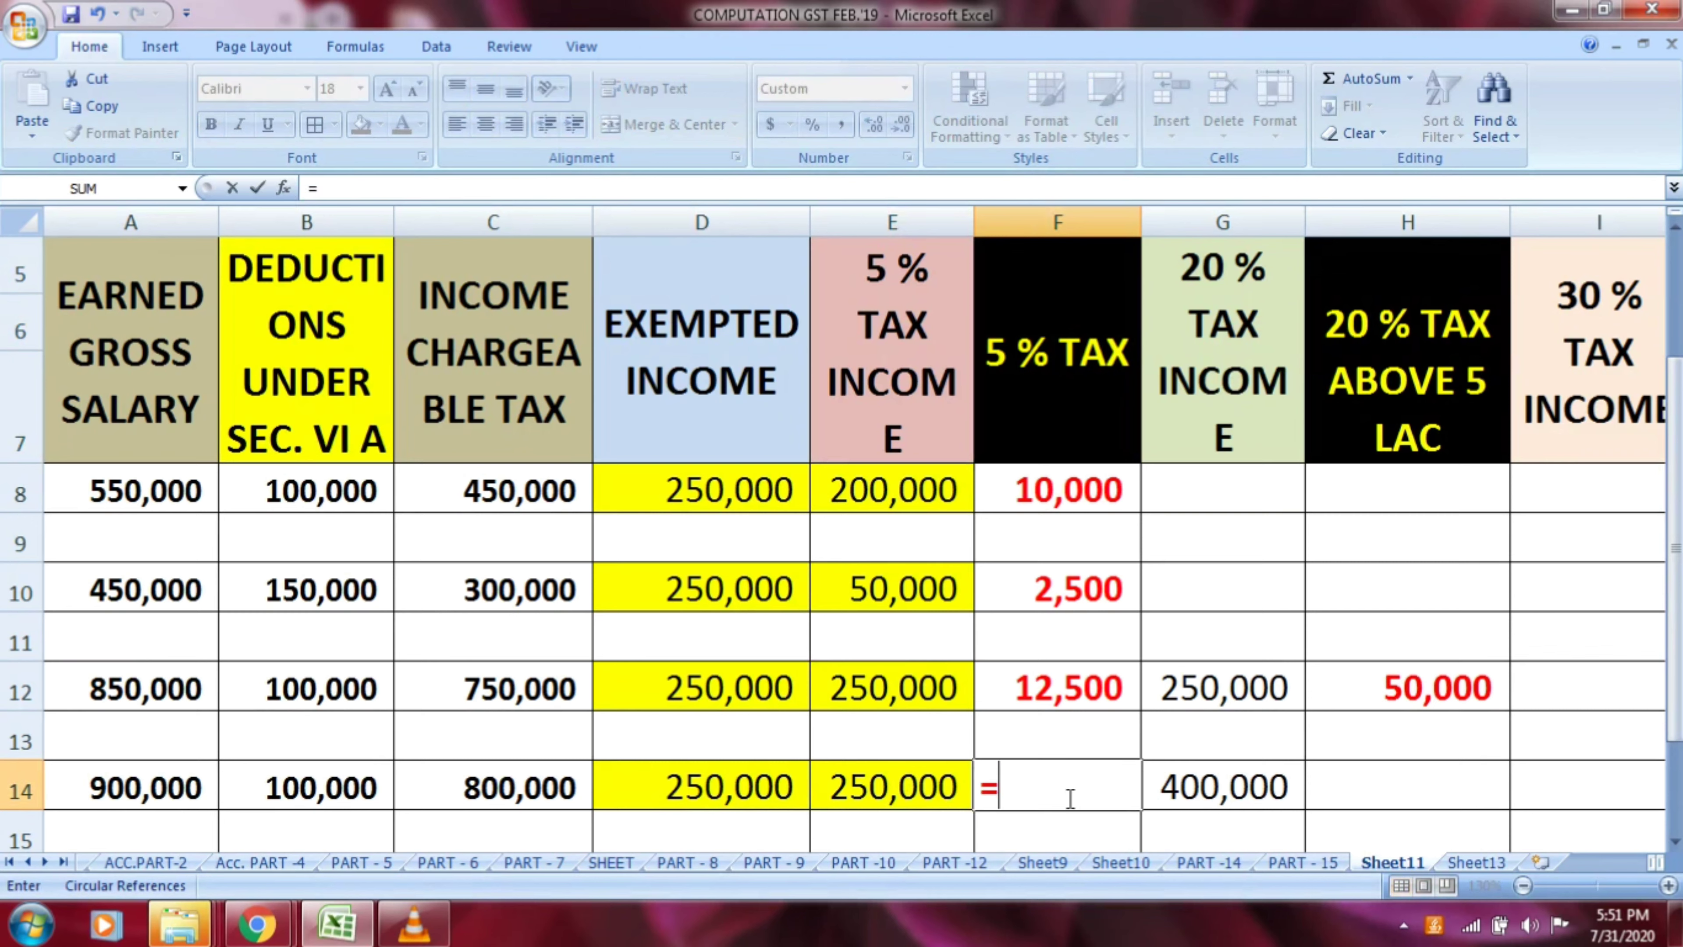
key("Left")
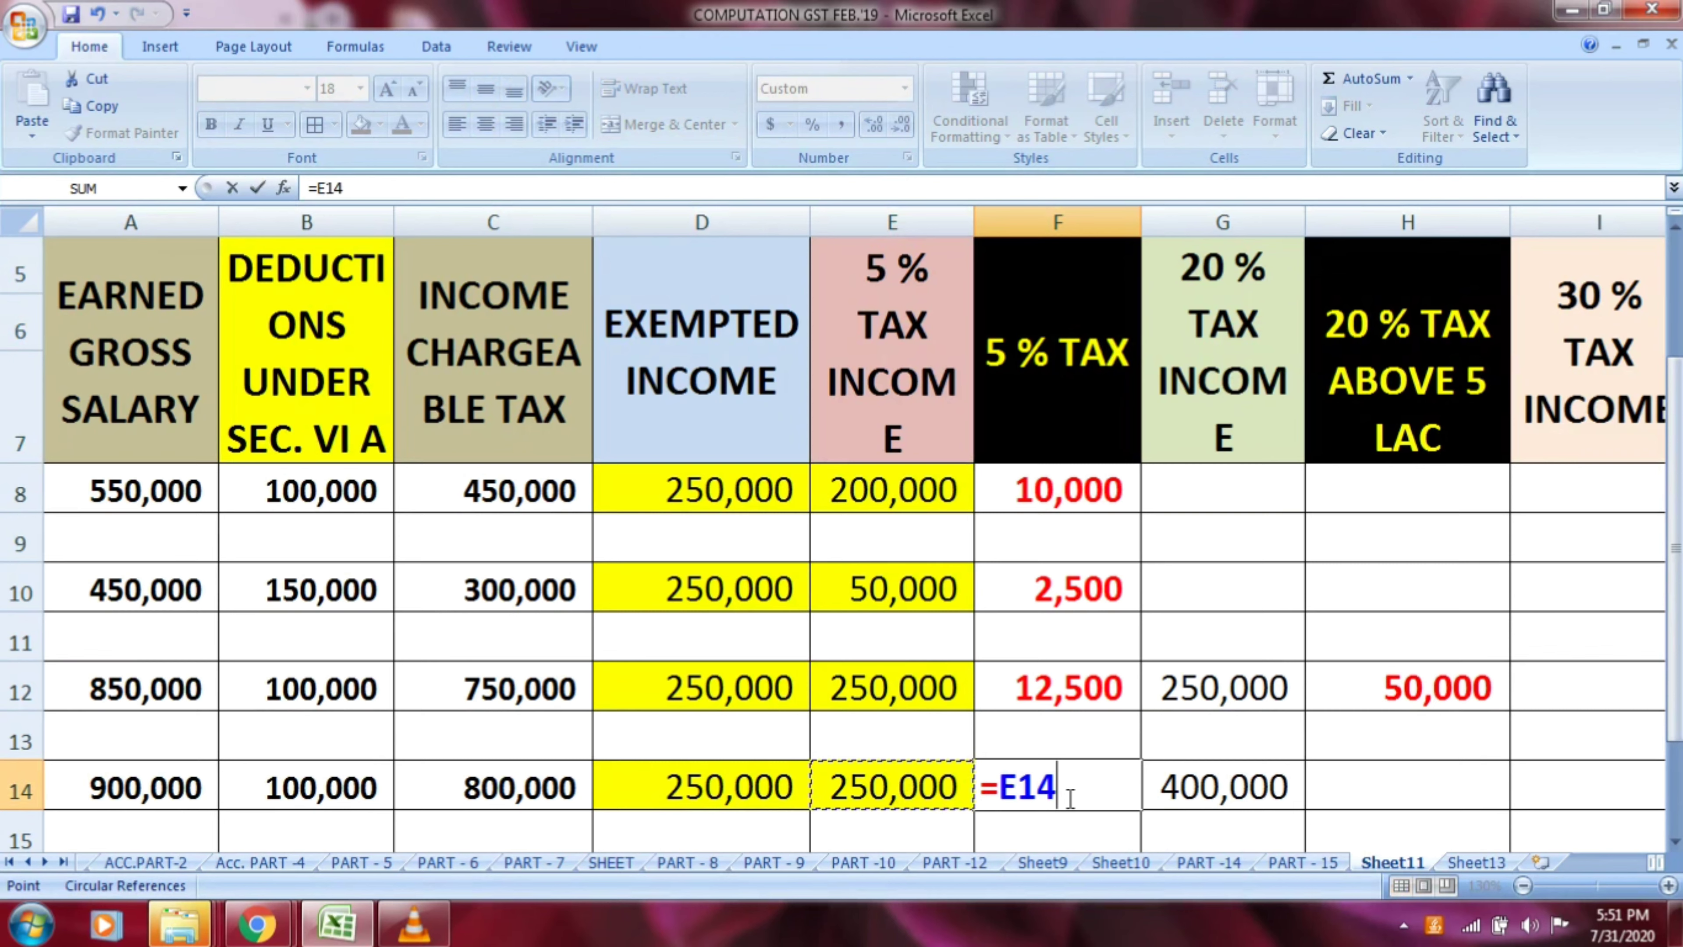
type("*5")
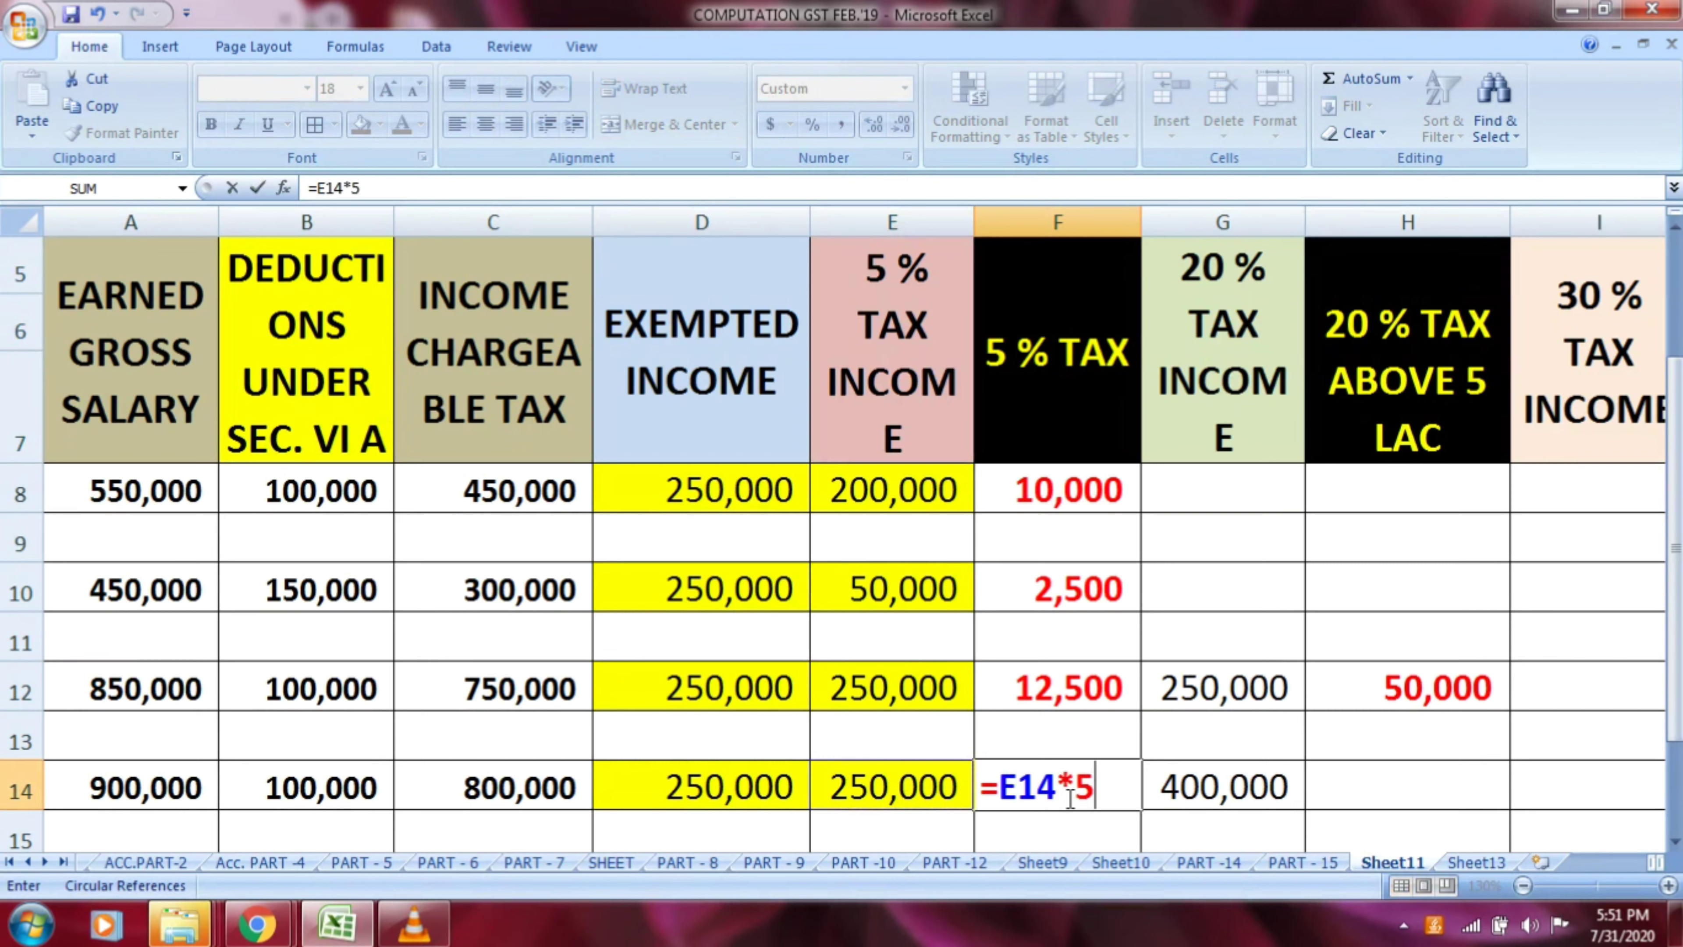
type("/100")
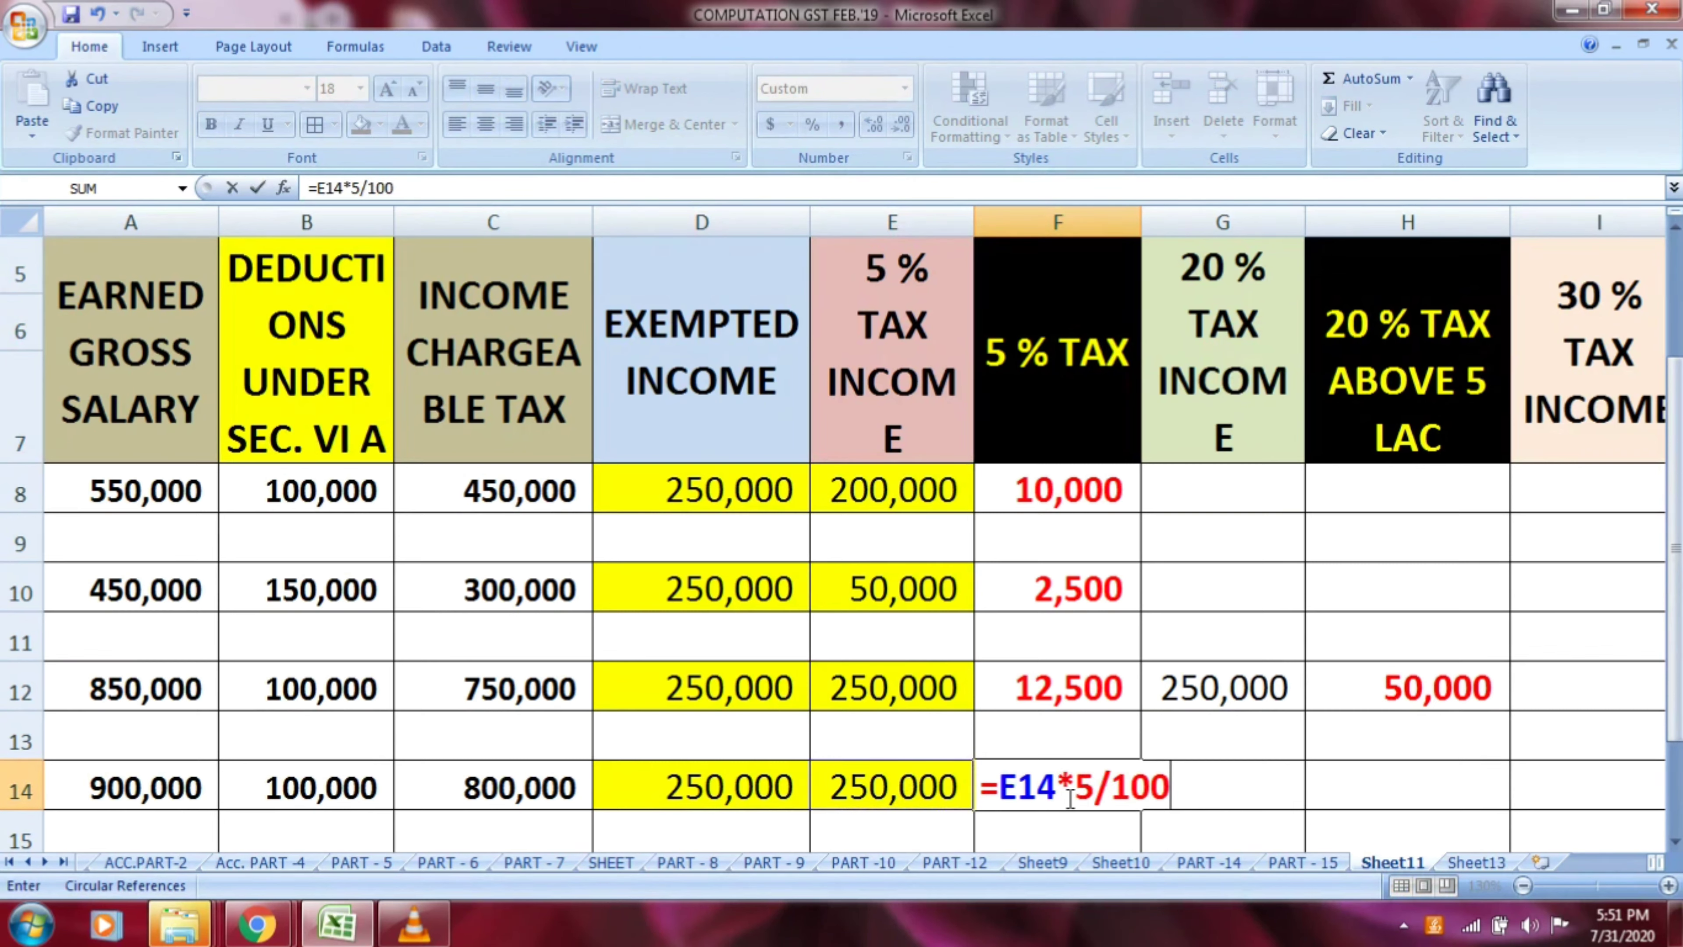
key("Return")
key("Up")
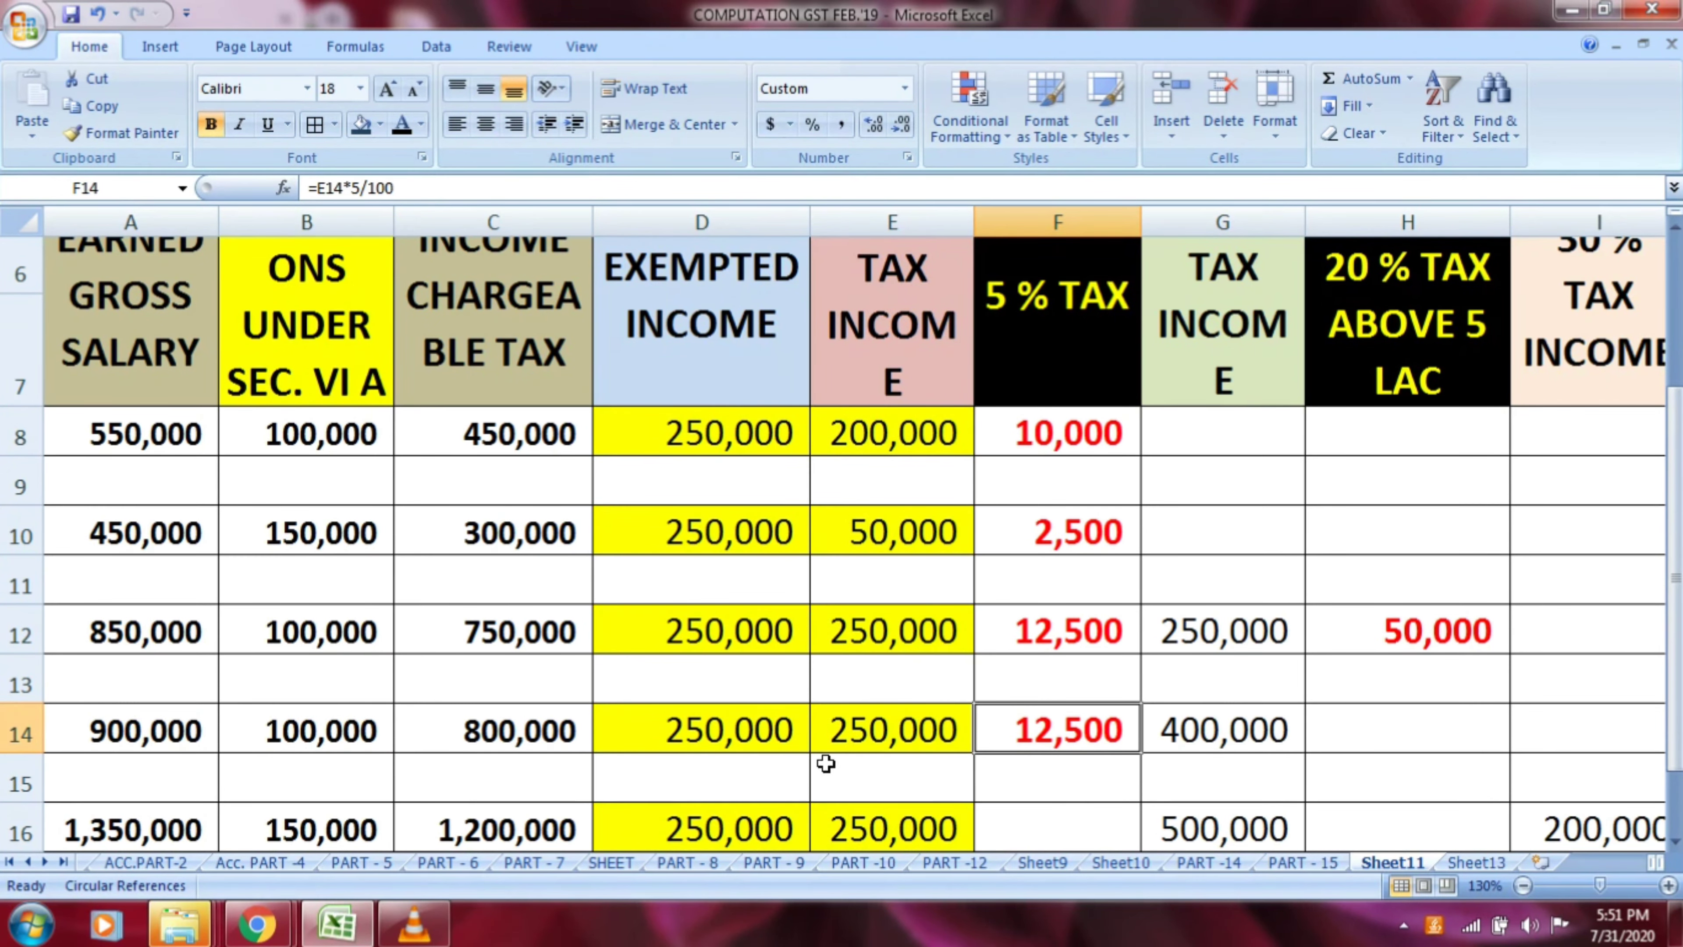
Check row 14's sum of D14:E14 against the chargeable income in C14 and correct the 20 % tax income in G14 to 300000
left_click(780, 739)
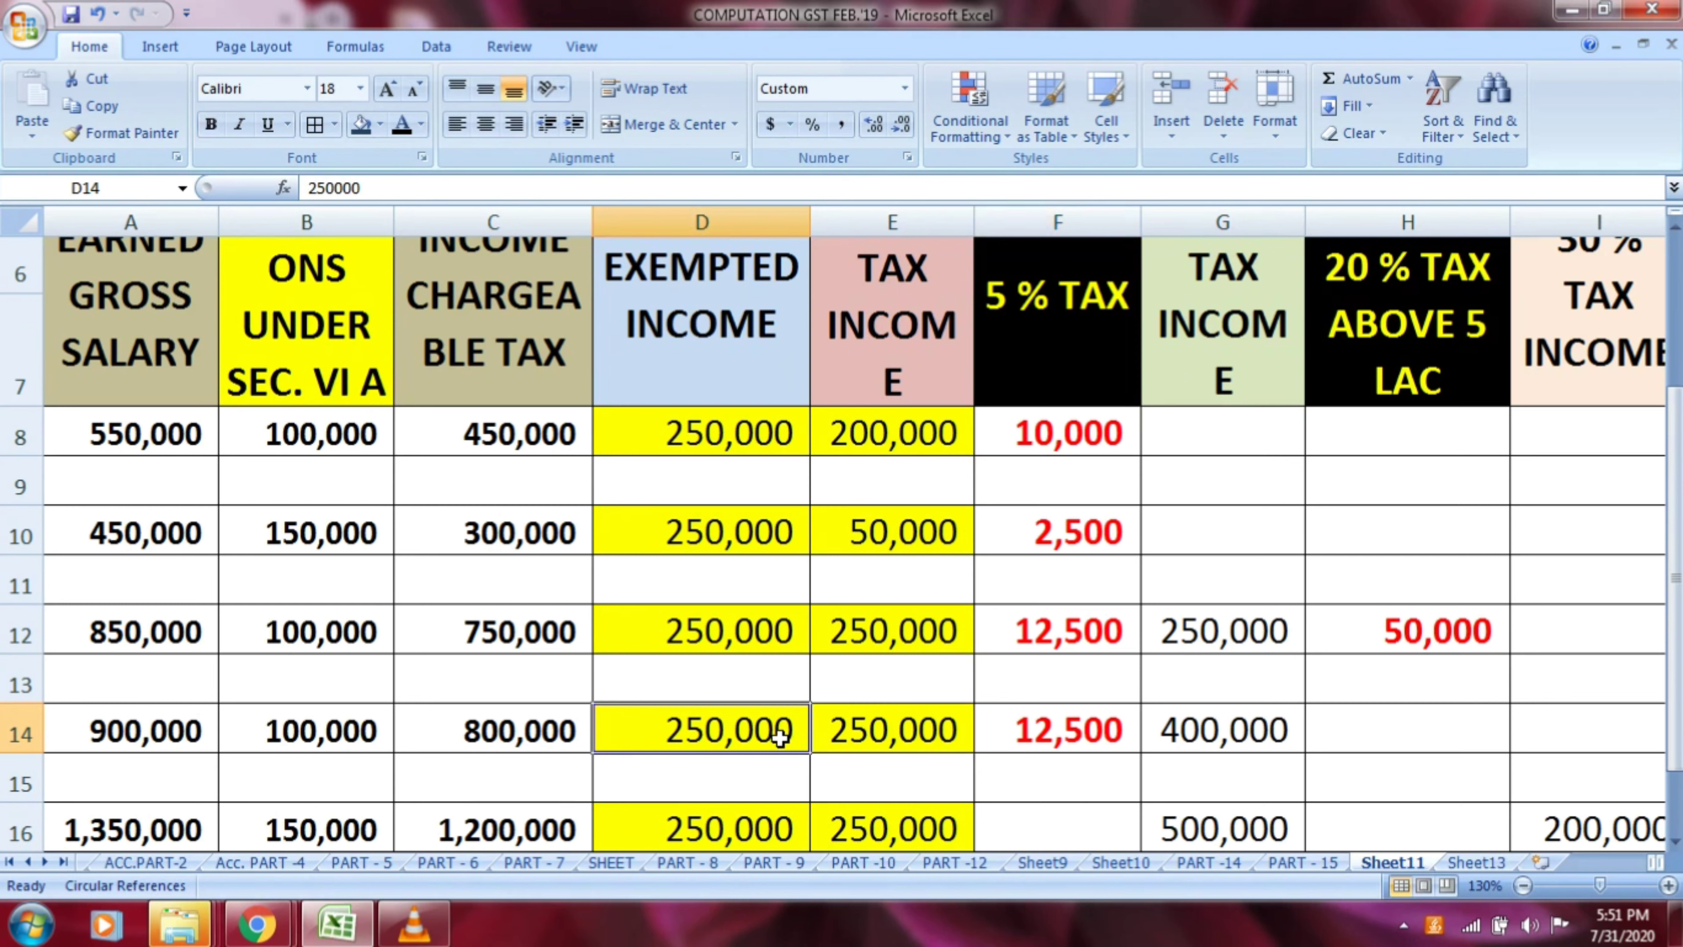
key("shift+Right")
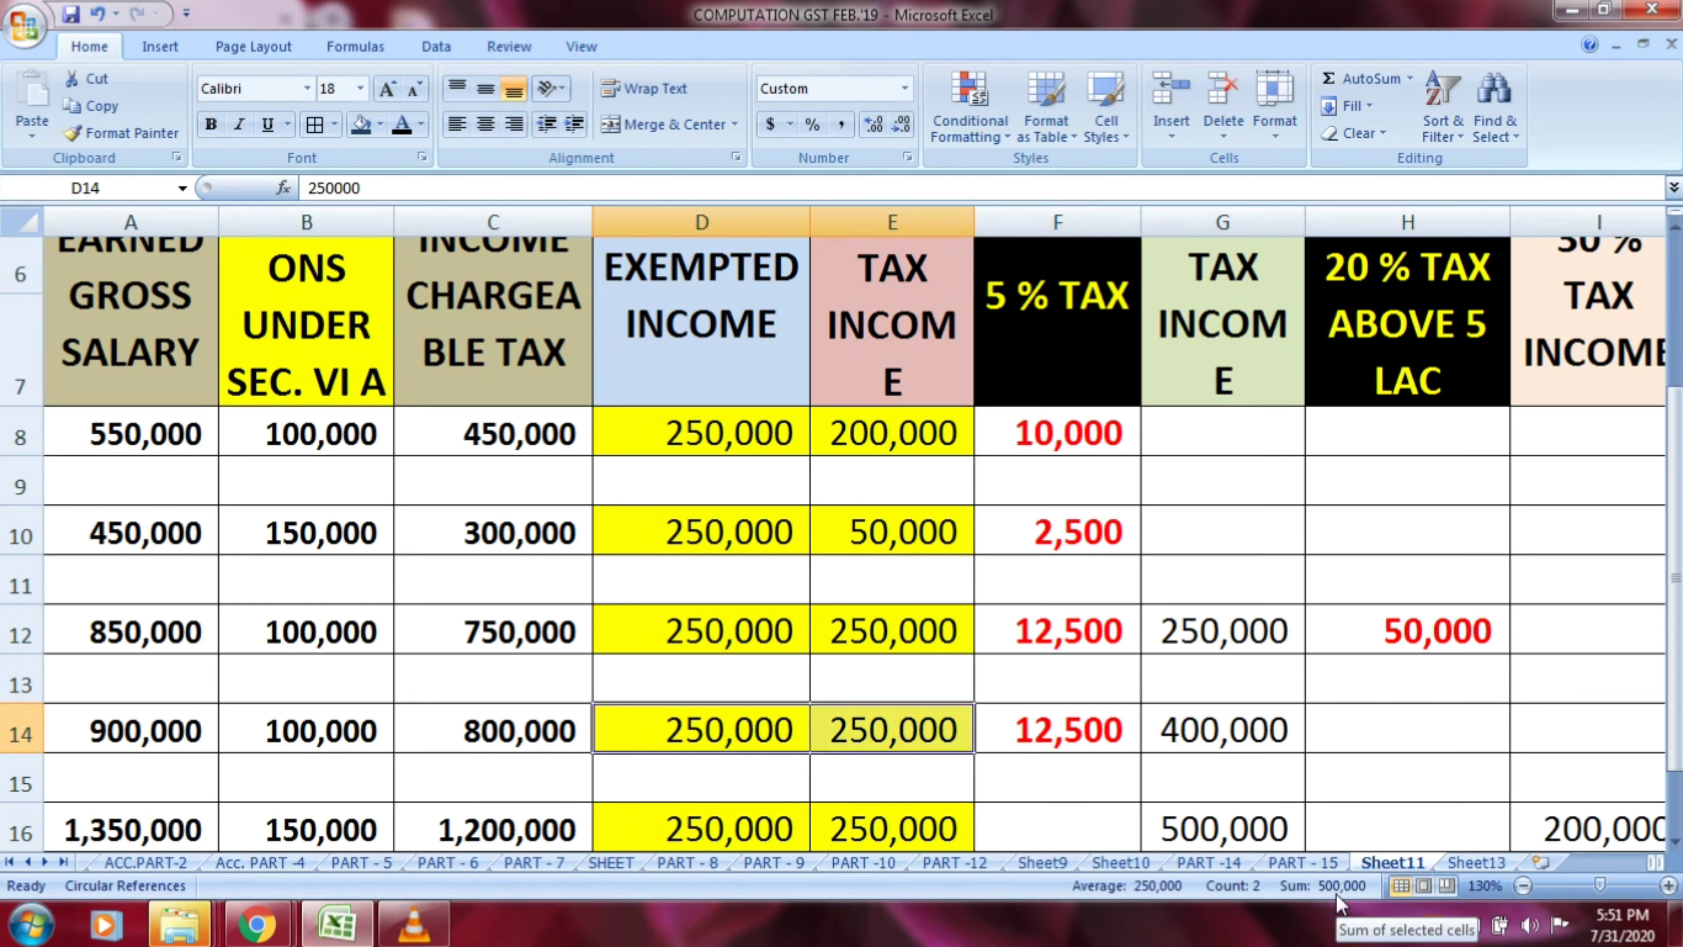
left_click(1214, 731)
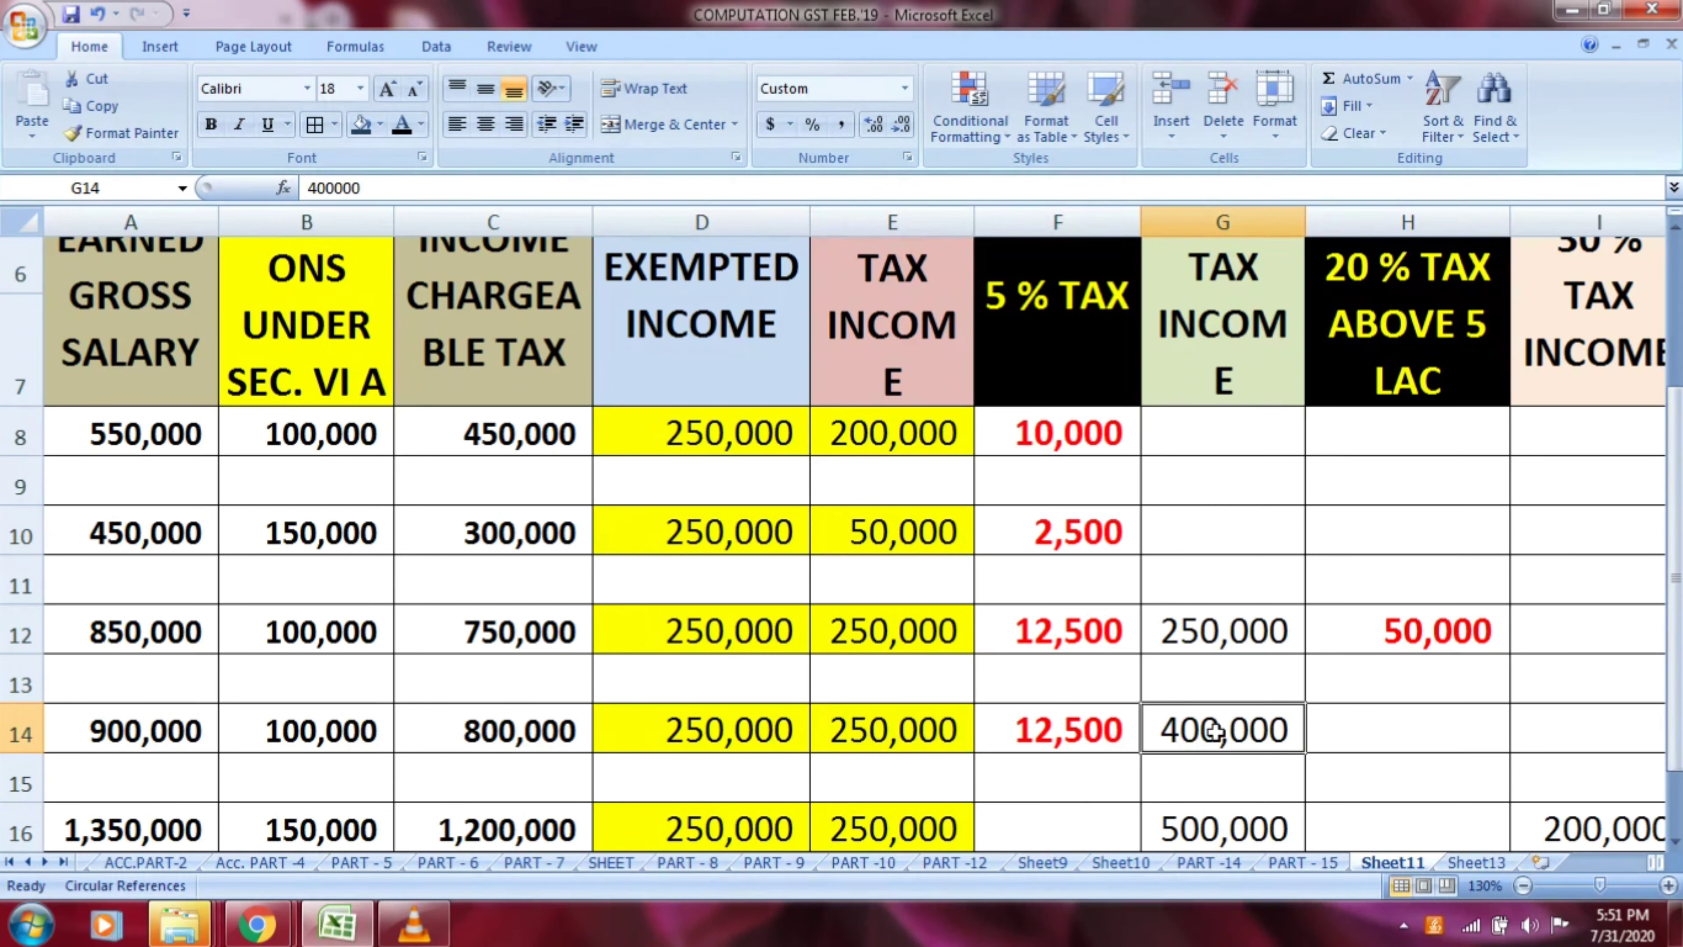
left_click(554, 738)
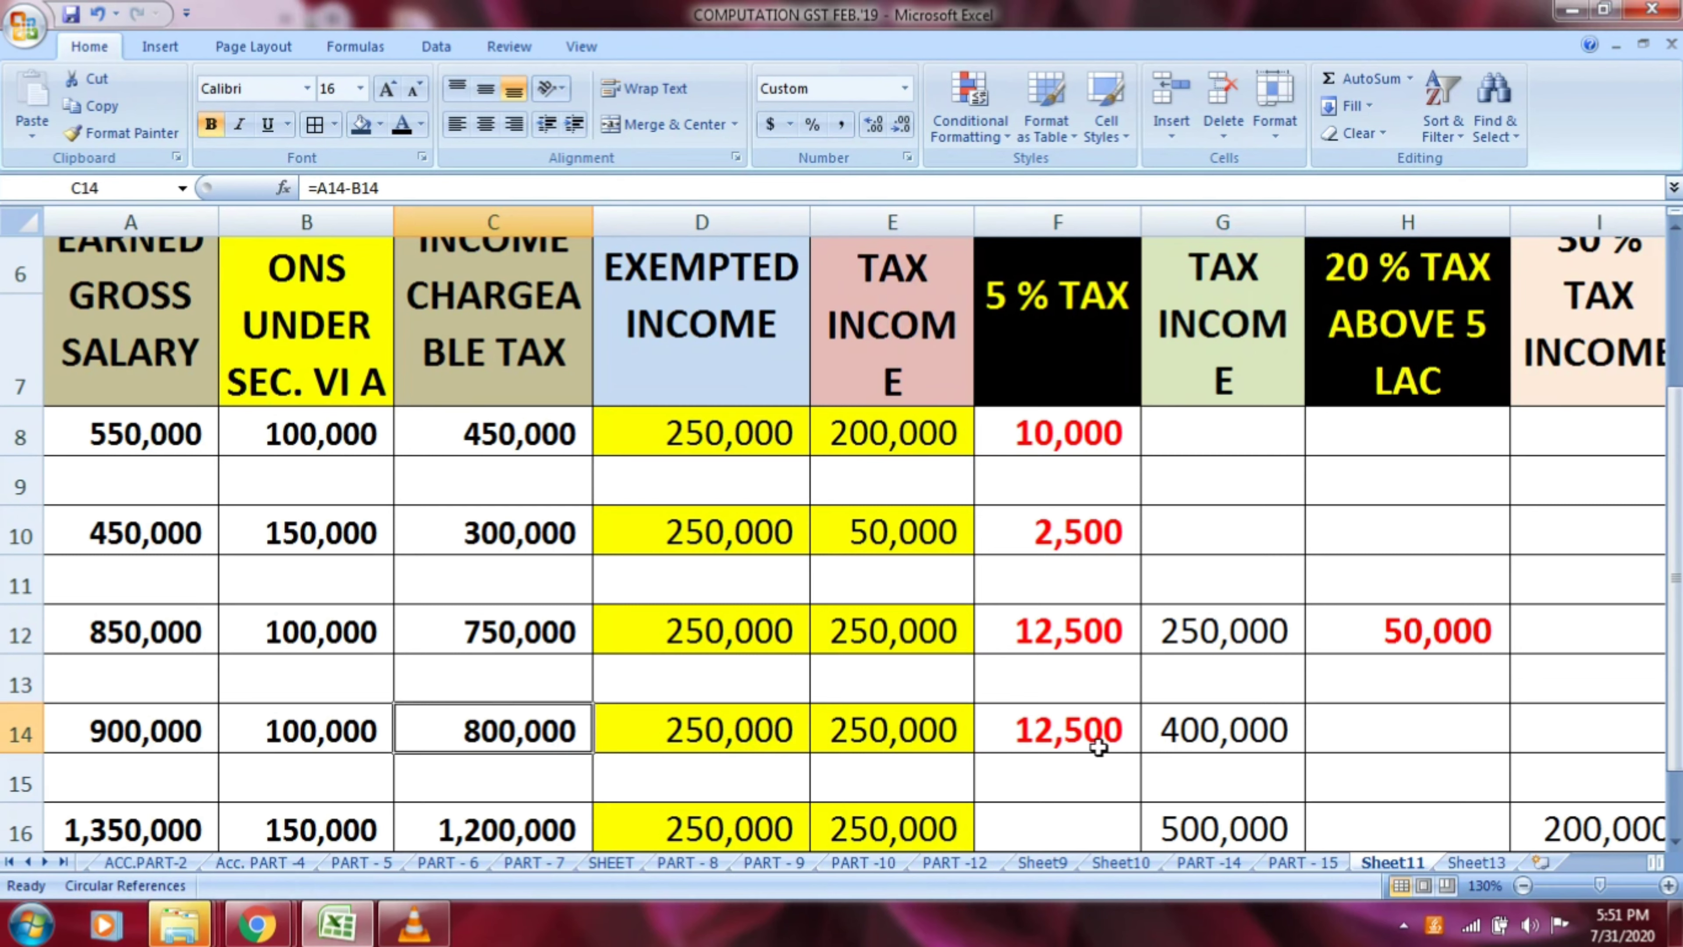
left_click(1192, 732)
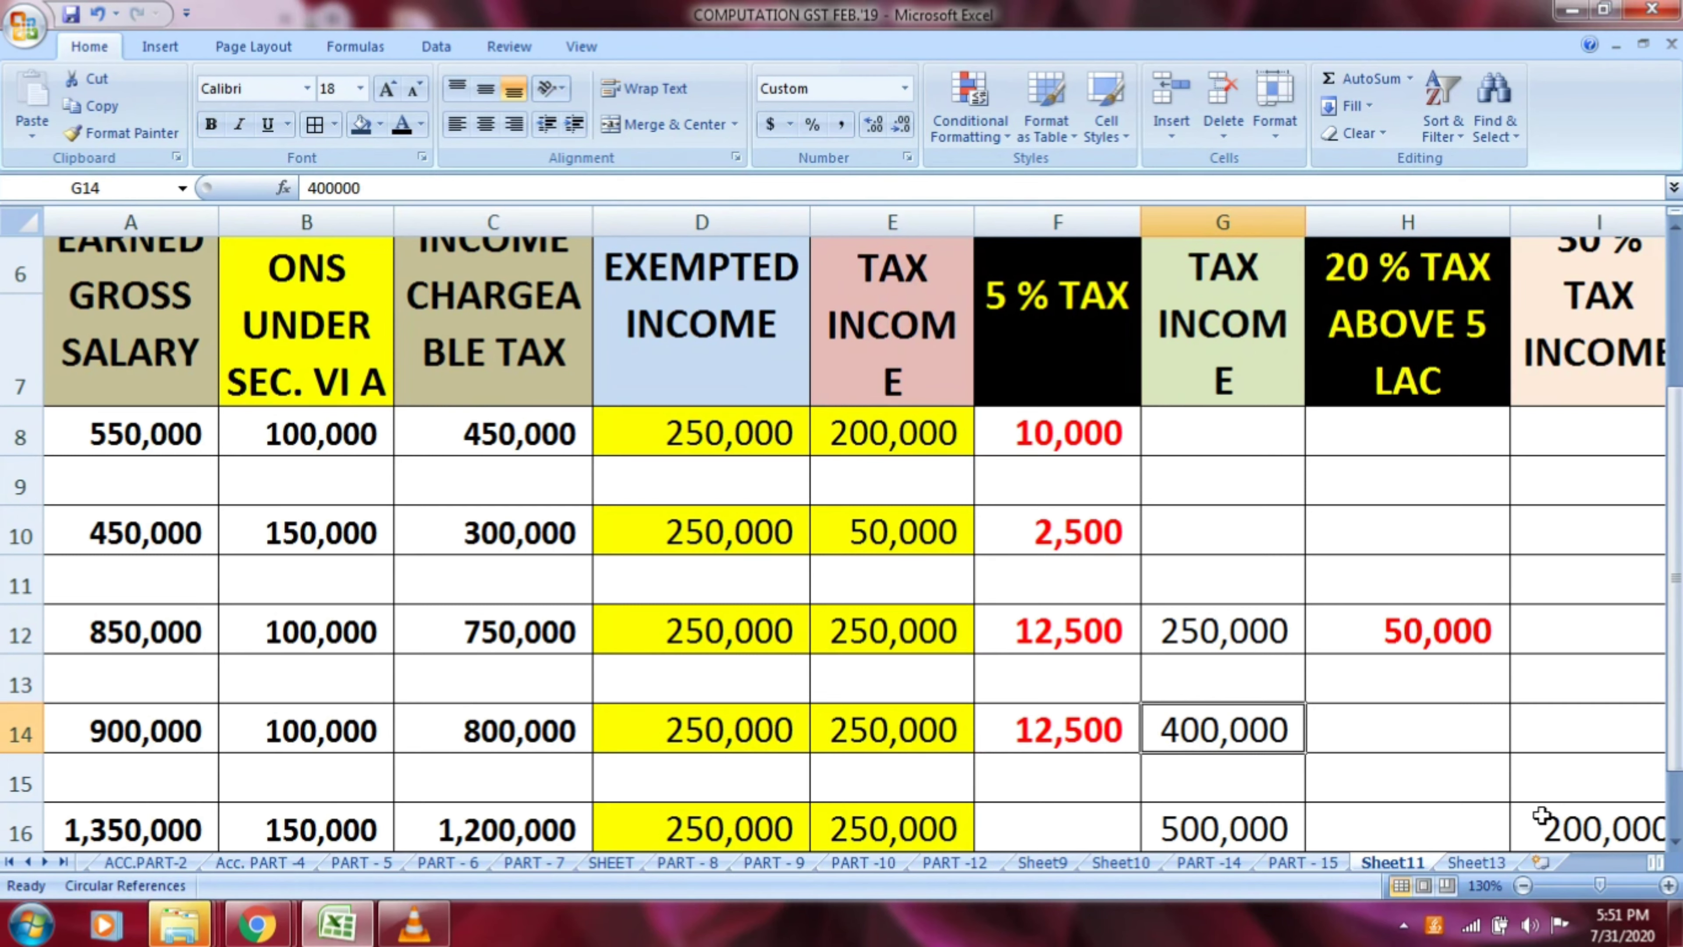
type("30000")
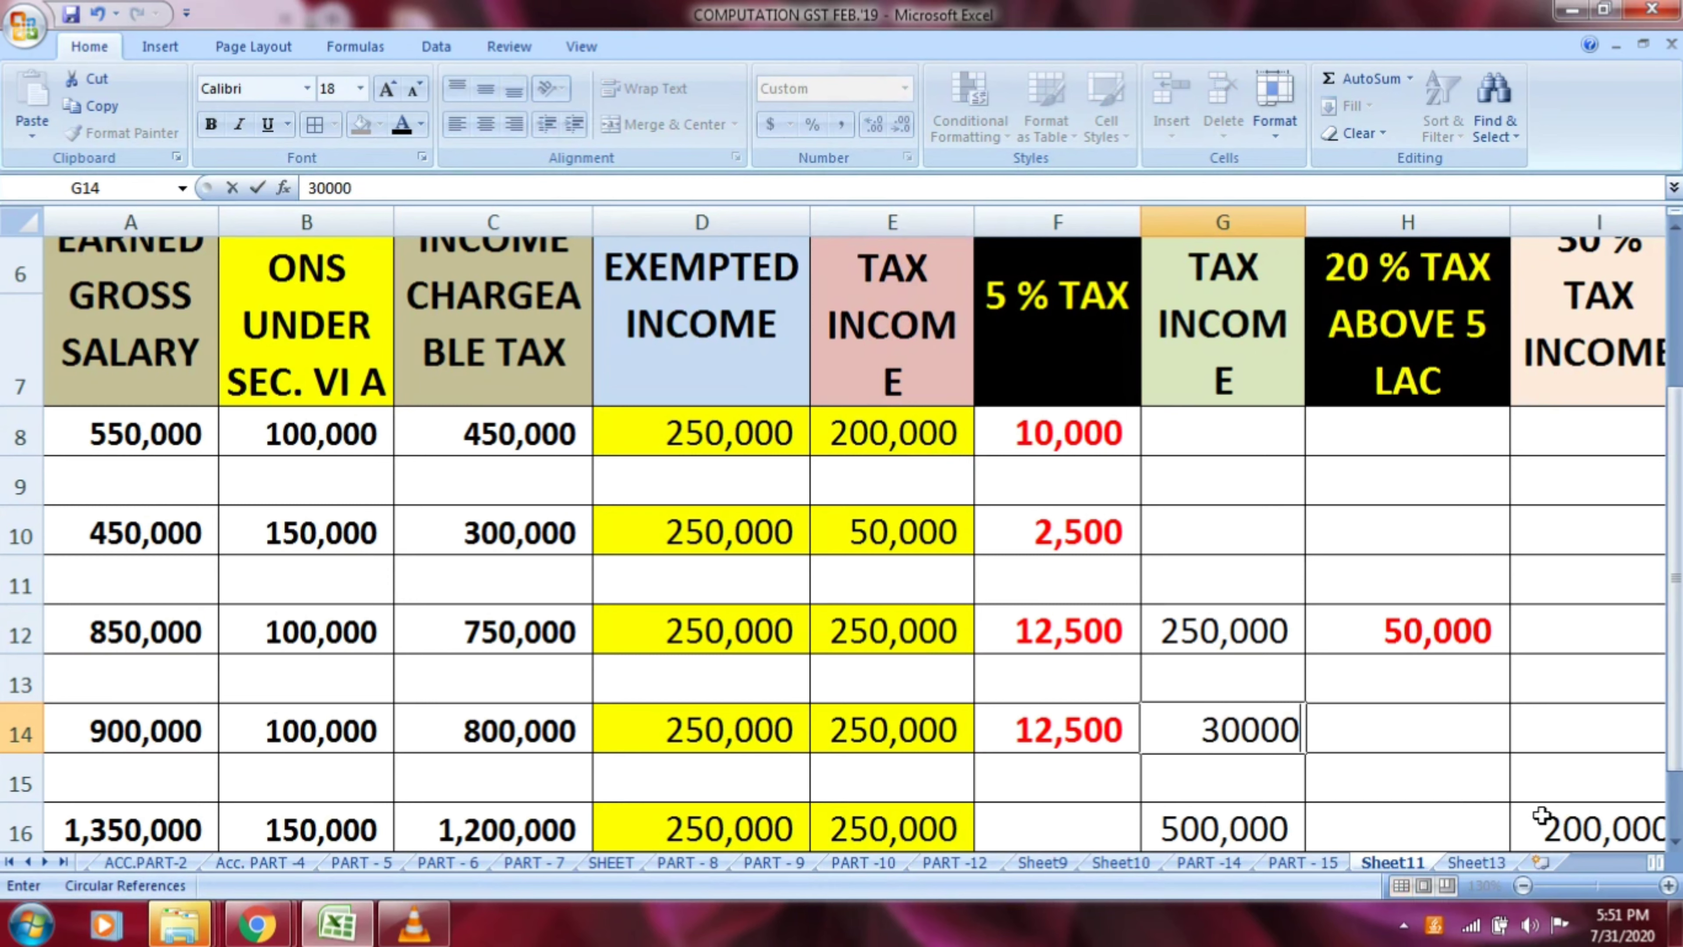
type("0")
key("Return")
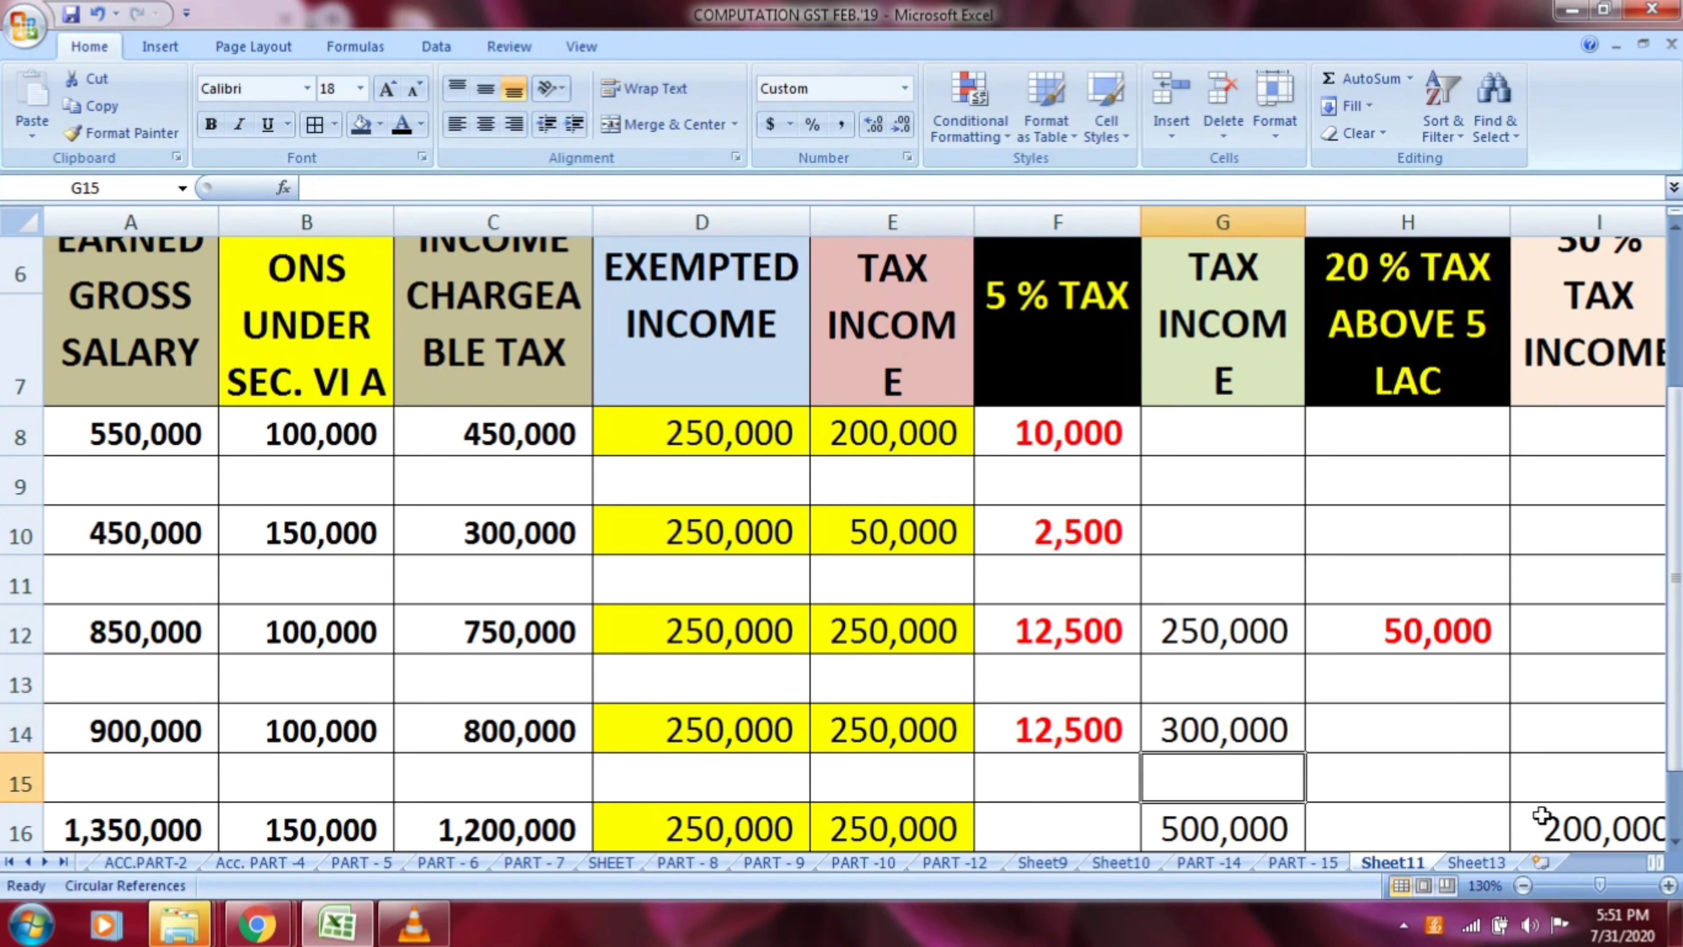
key("Up")
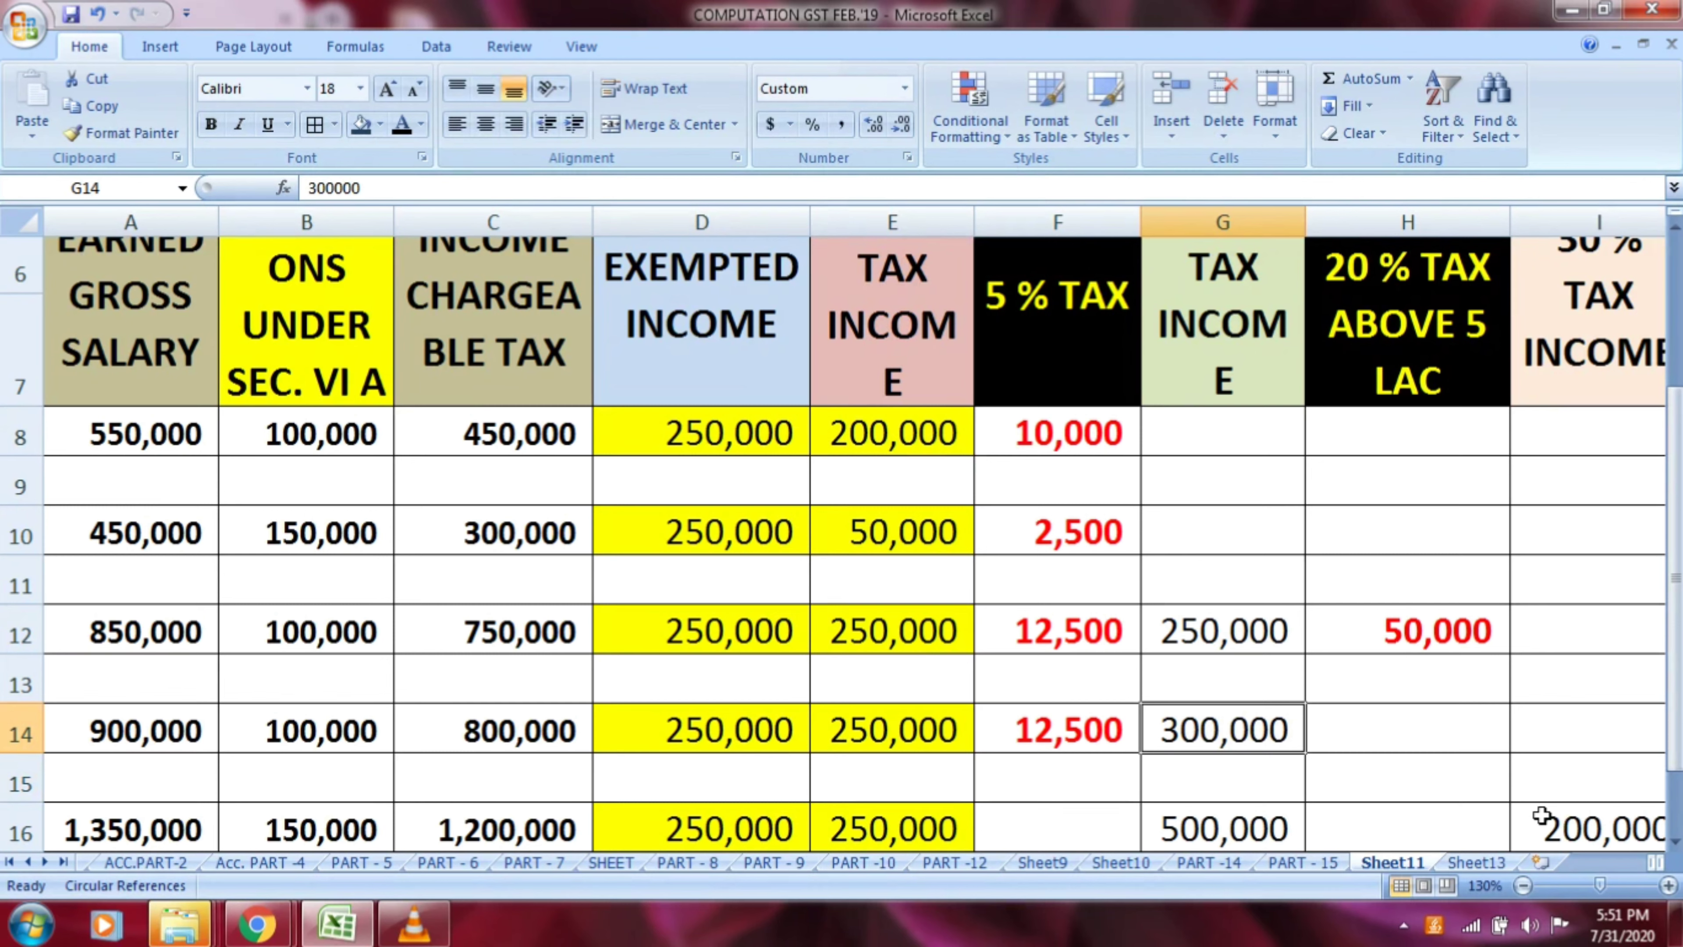
Calculate the 20 % tax above 5 lac for row 14 in H14 with the formula =G14*20/100
key("Right")
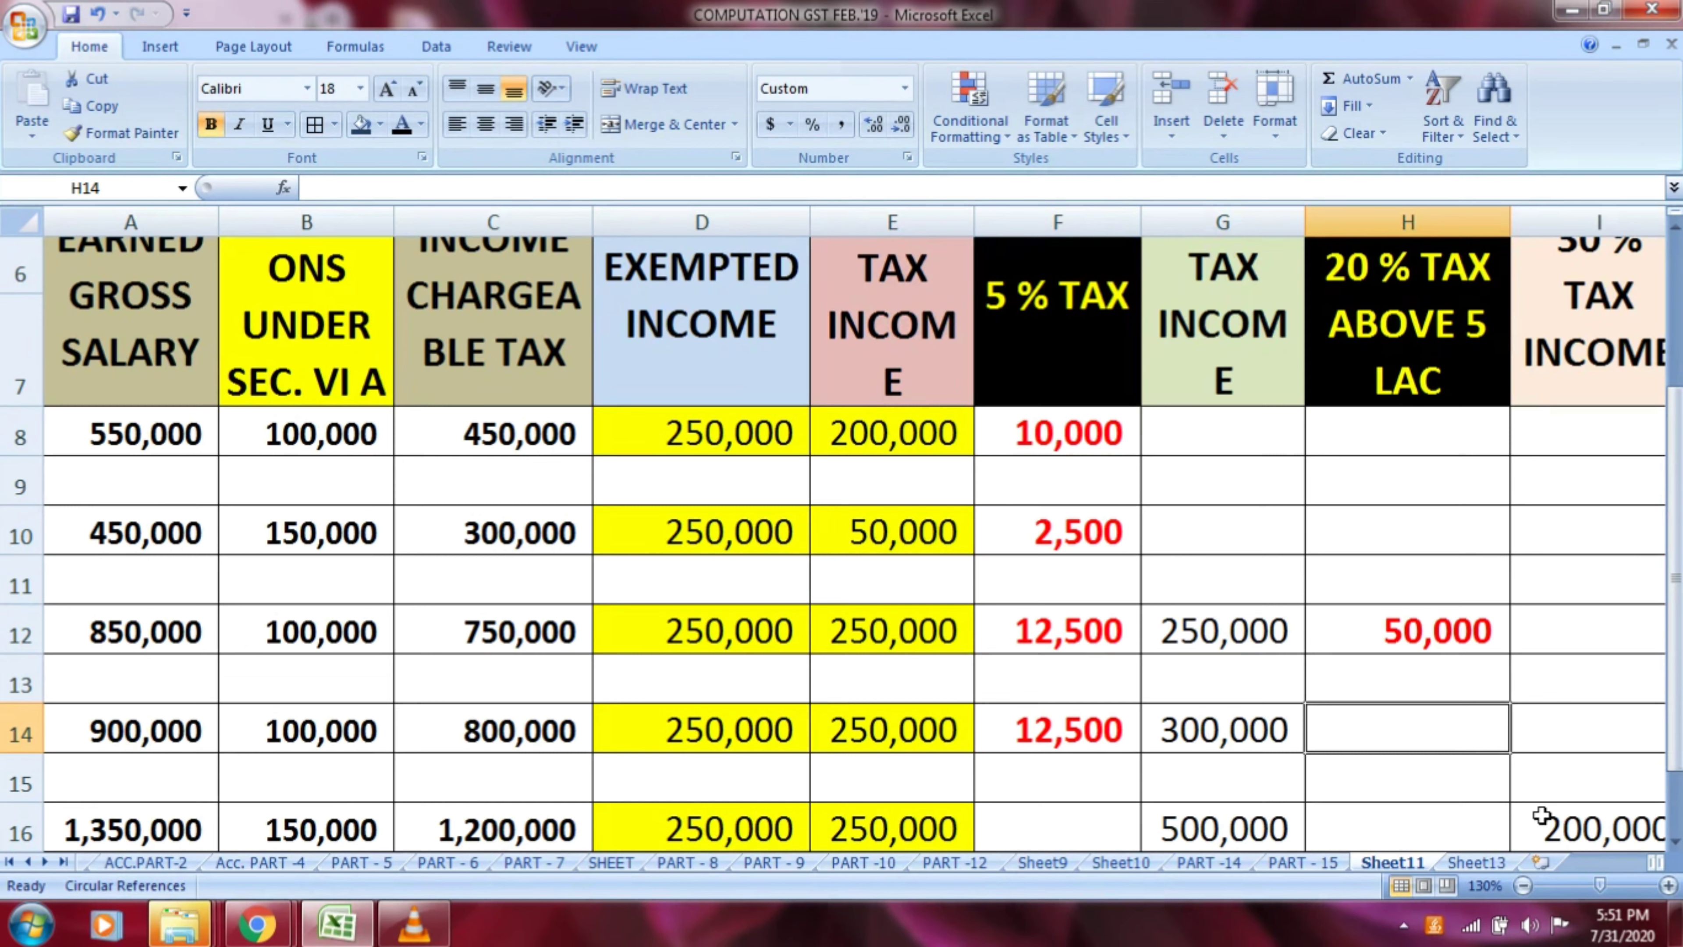
type("=")
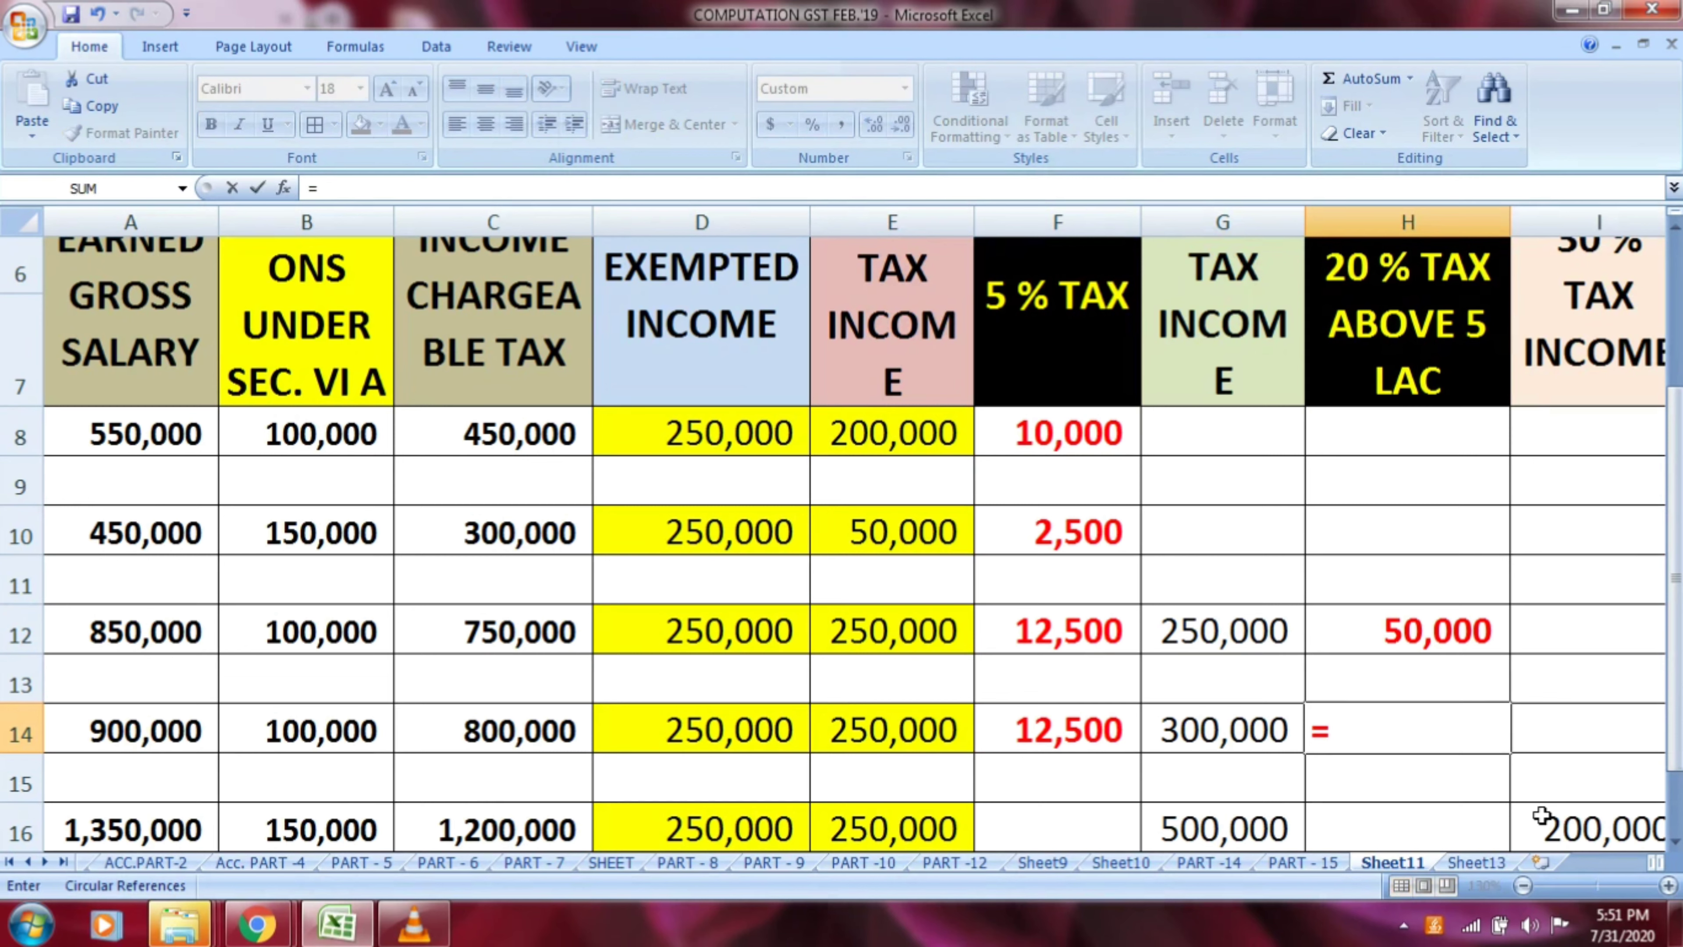
key("Left")
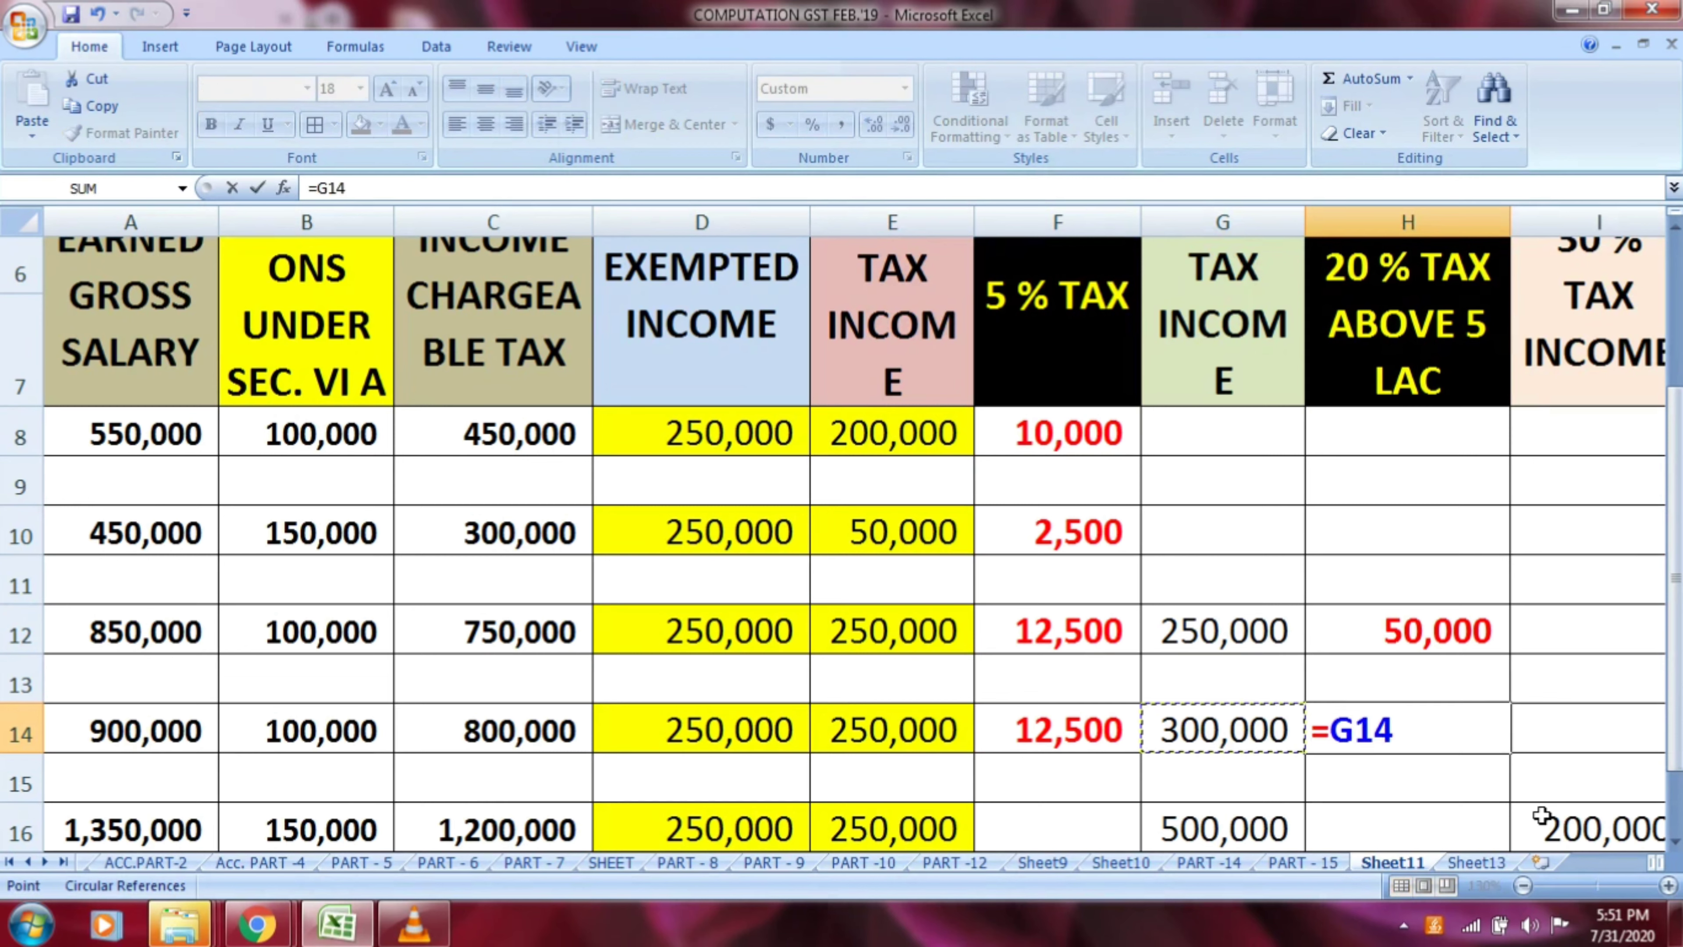
type("*20/100")
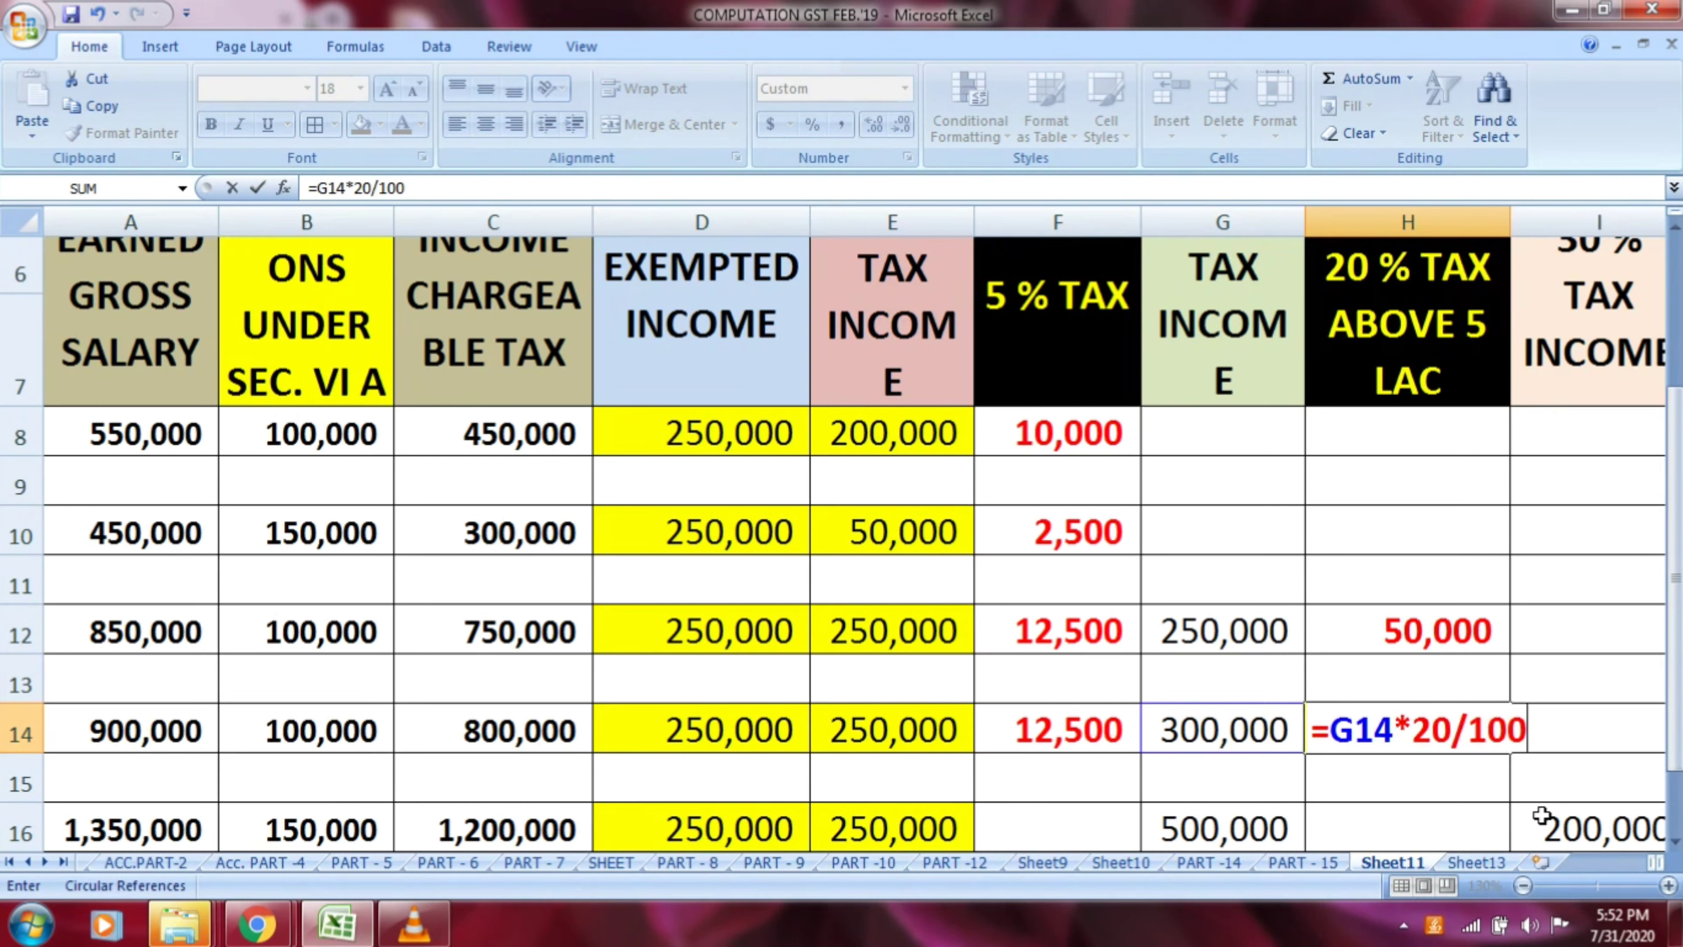
key("Return")
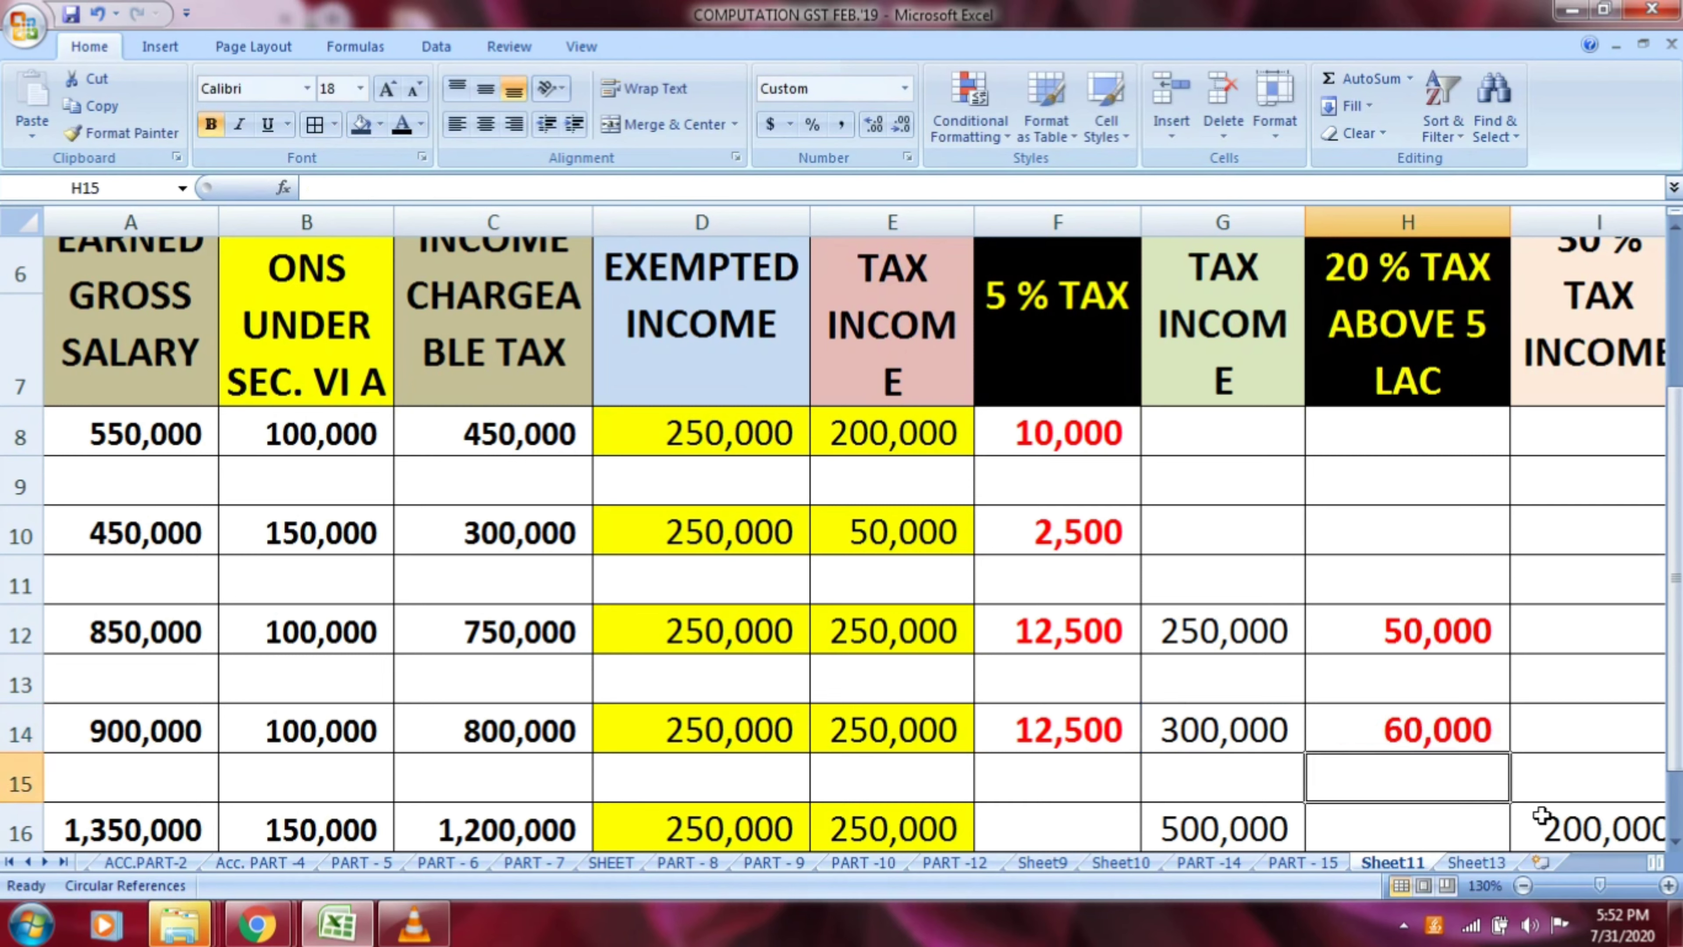
key("Up")
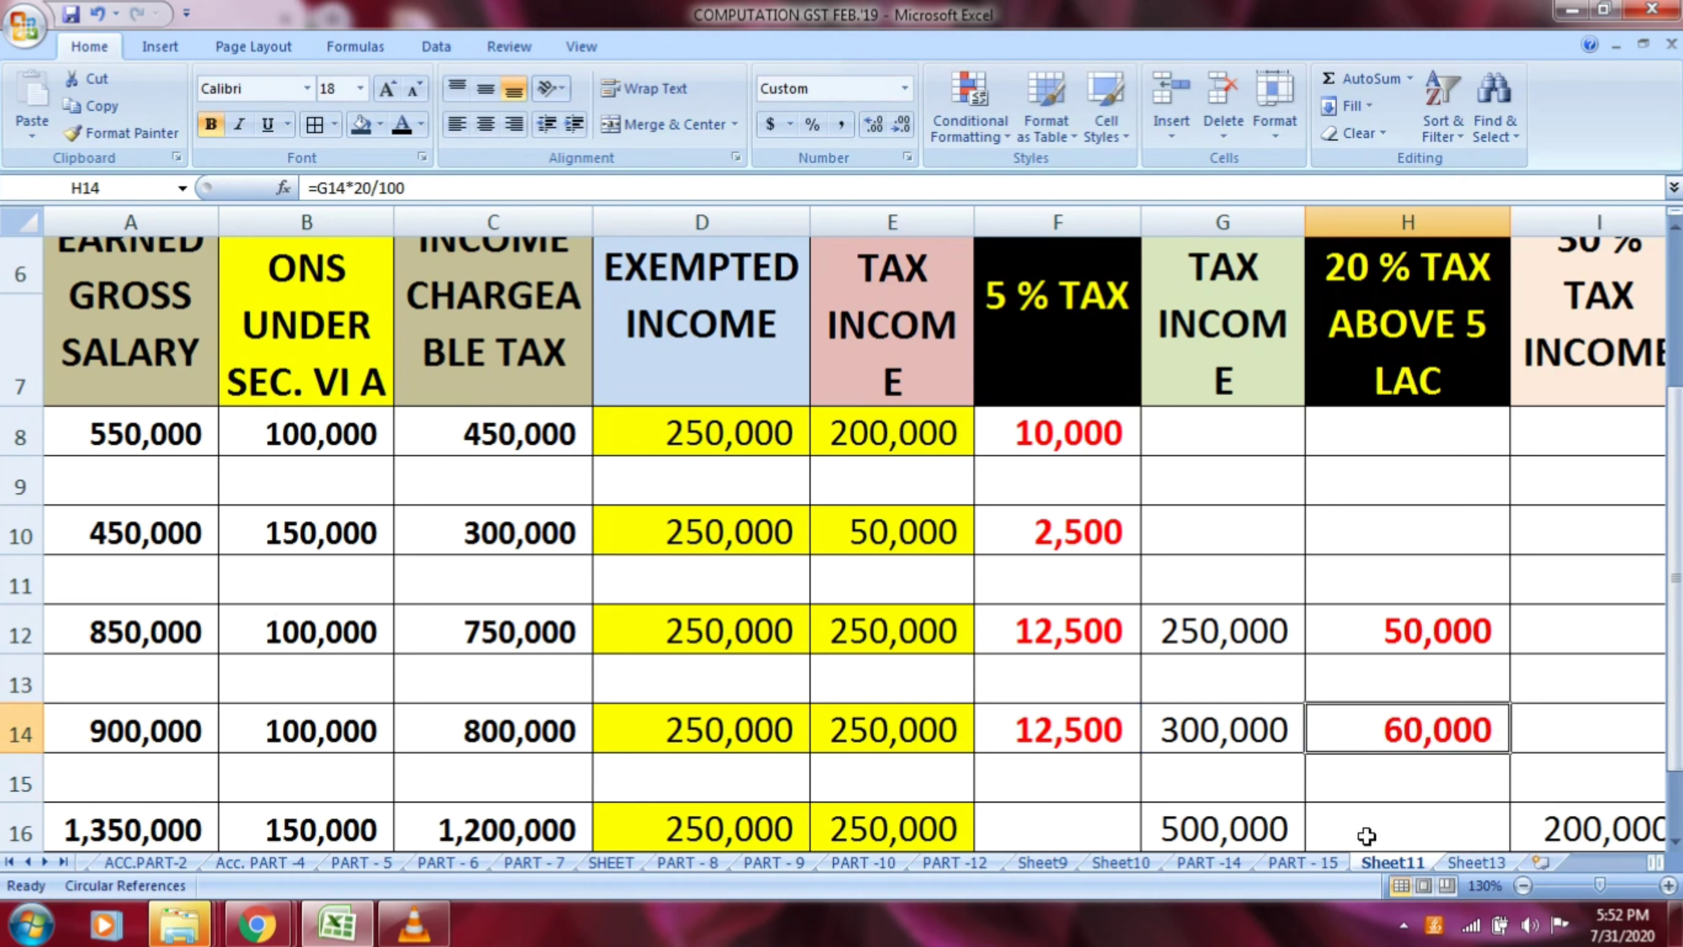
Examine row 16's gross salary, Section VI A deduction, chargeable income, exempted income and 5 % tax income under their column headings
left_click(145, 368)
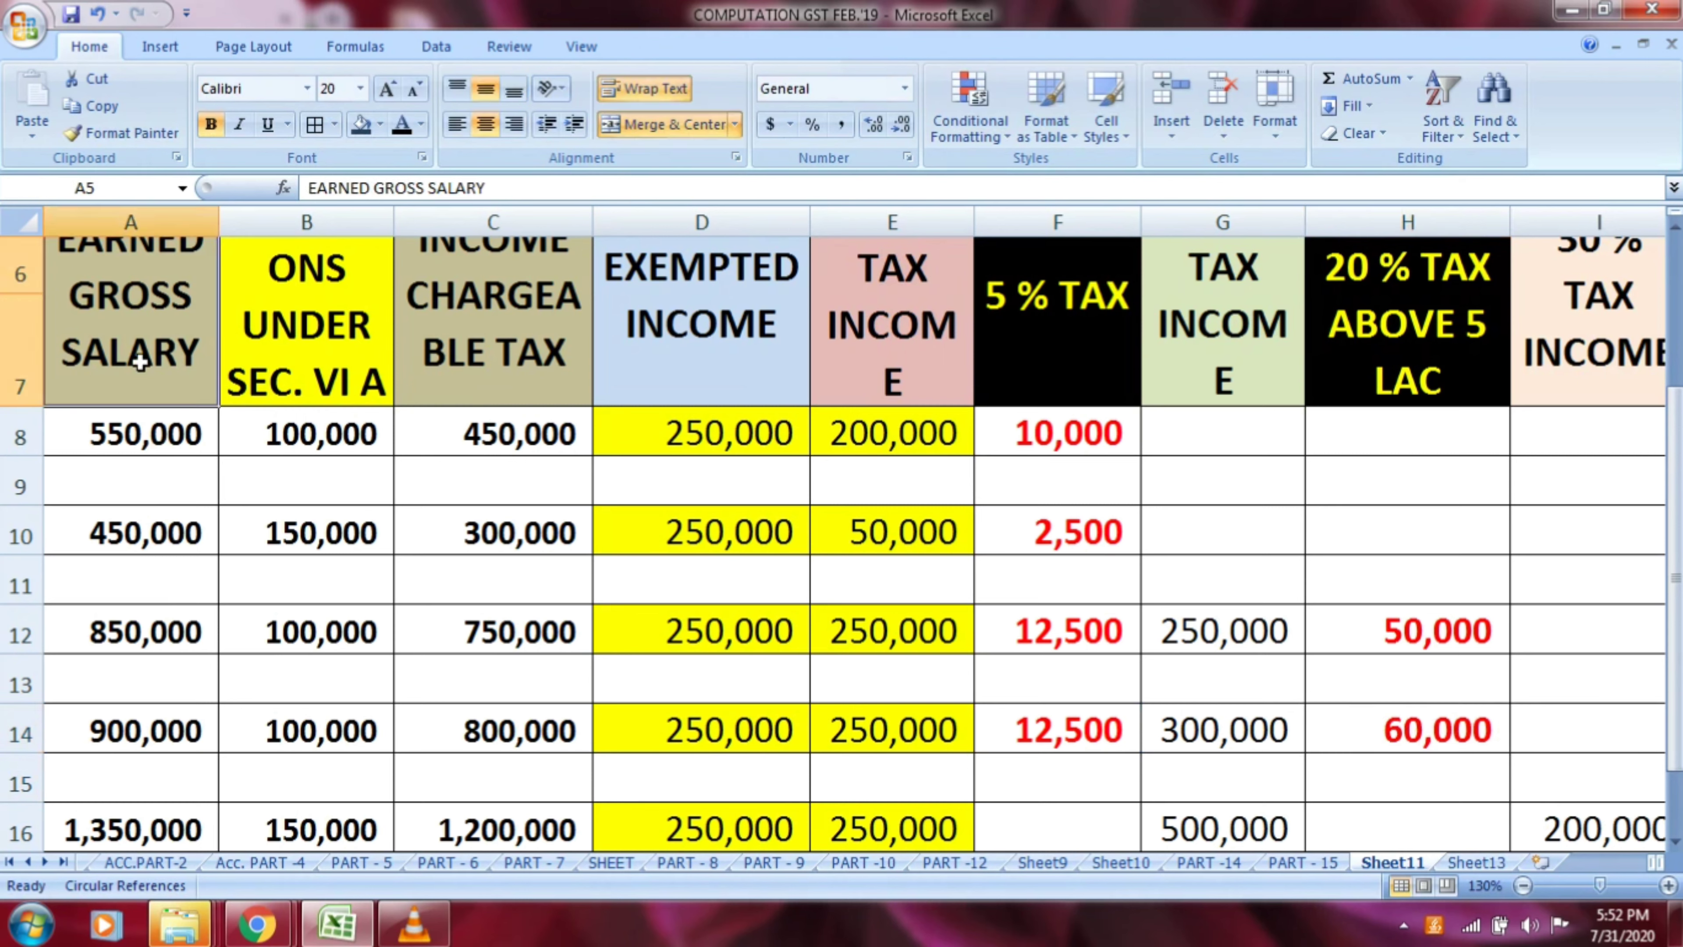
left_click(139, 826)
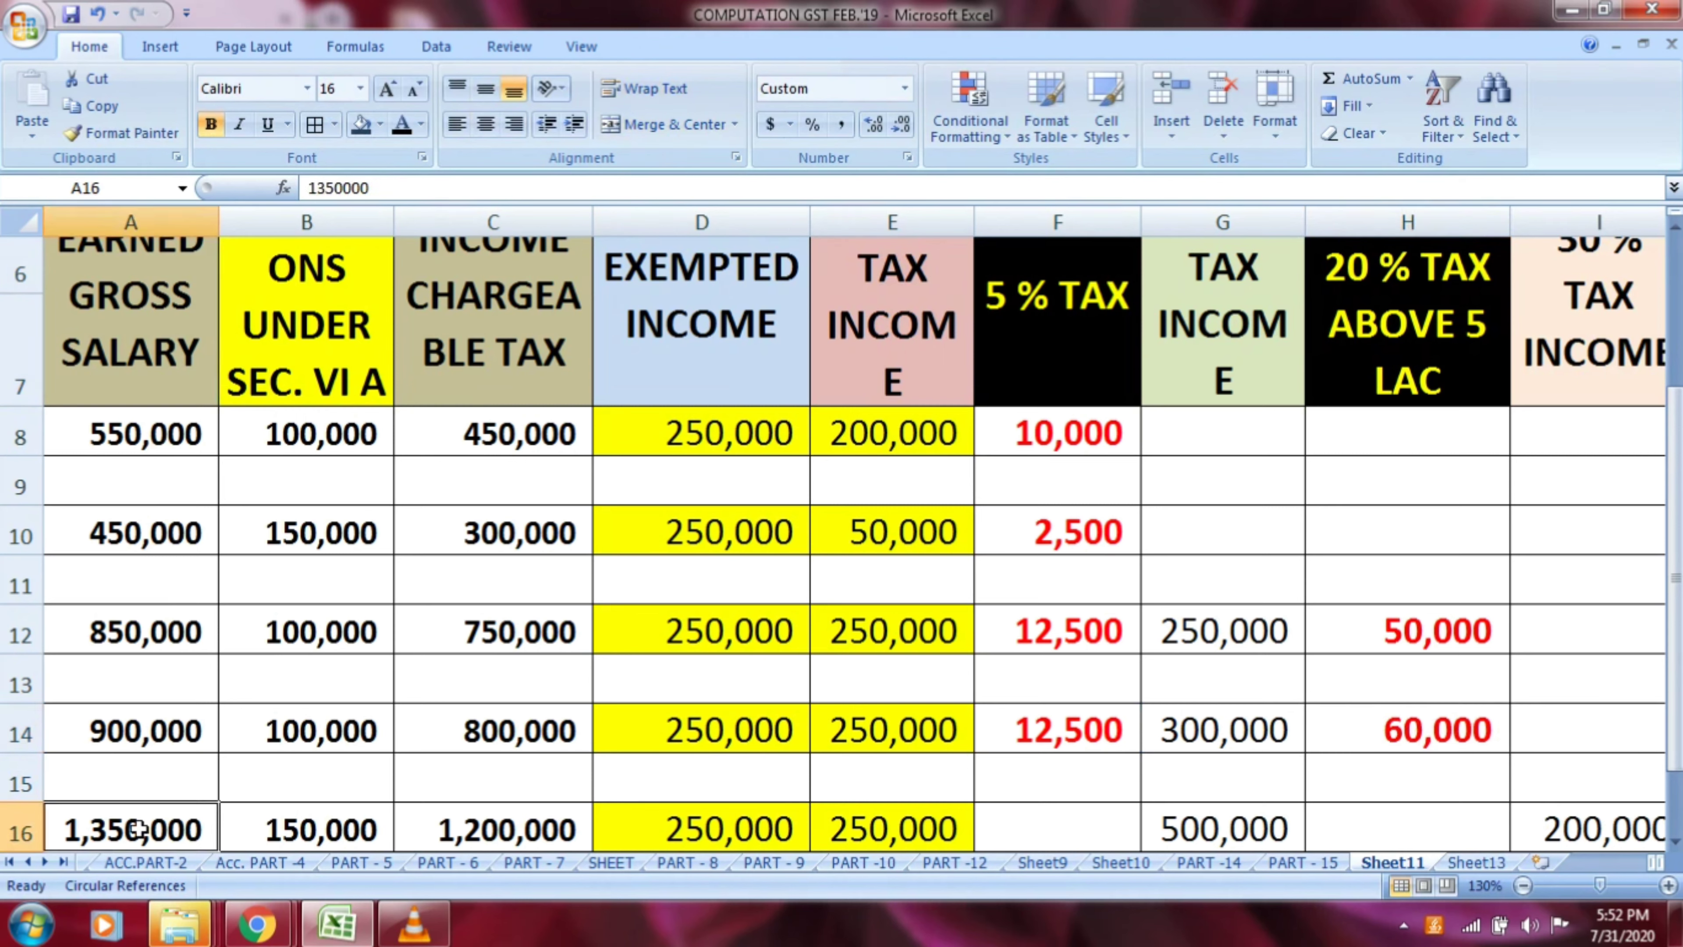
left_click(306, 366)
left_click(315, 819)
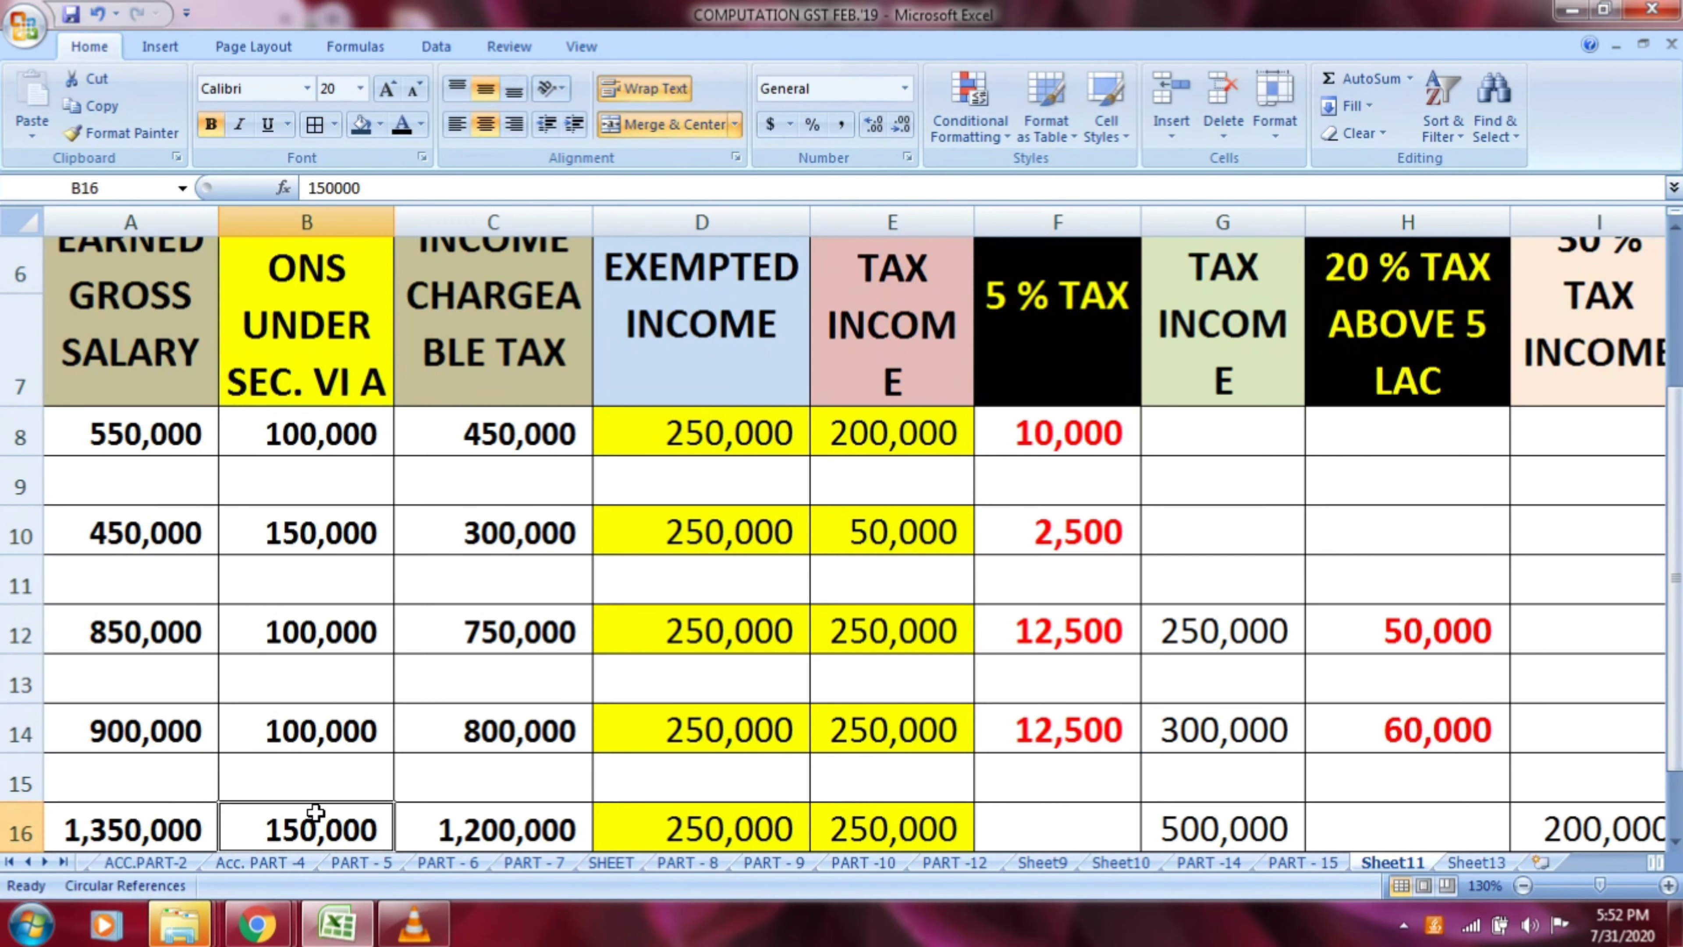
left_click(514, 357)
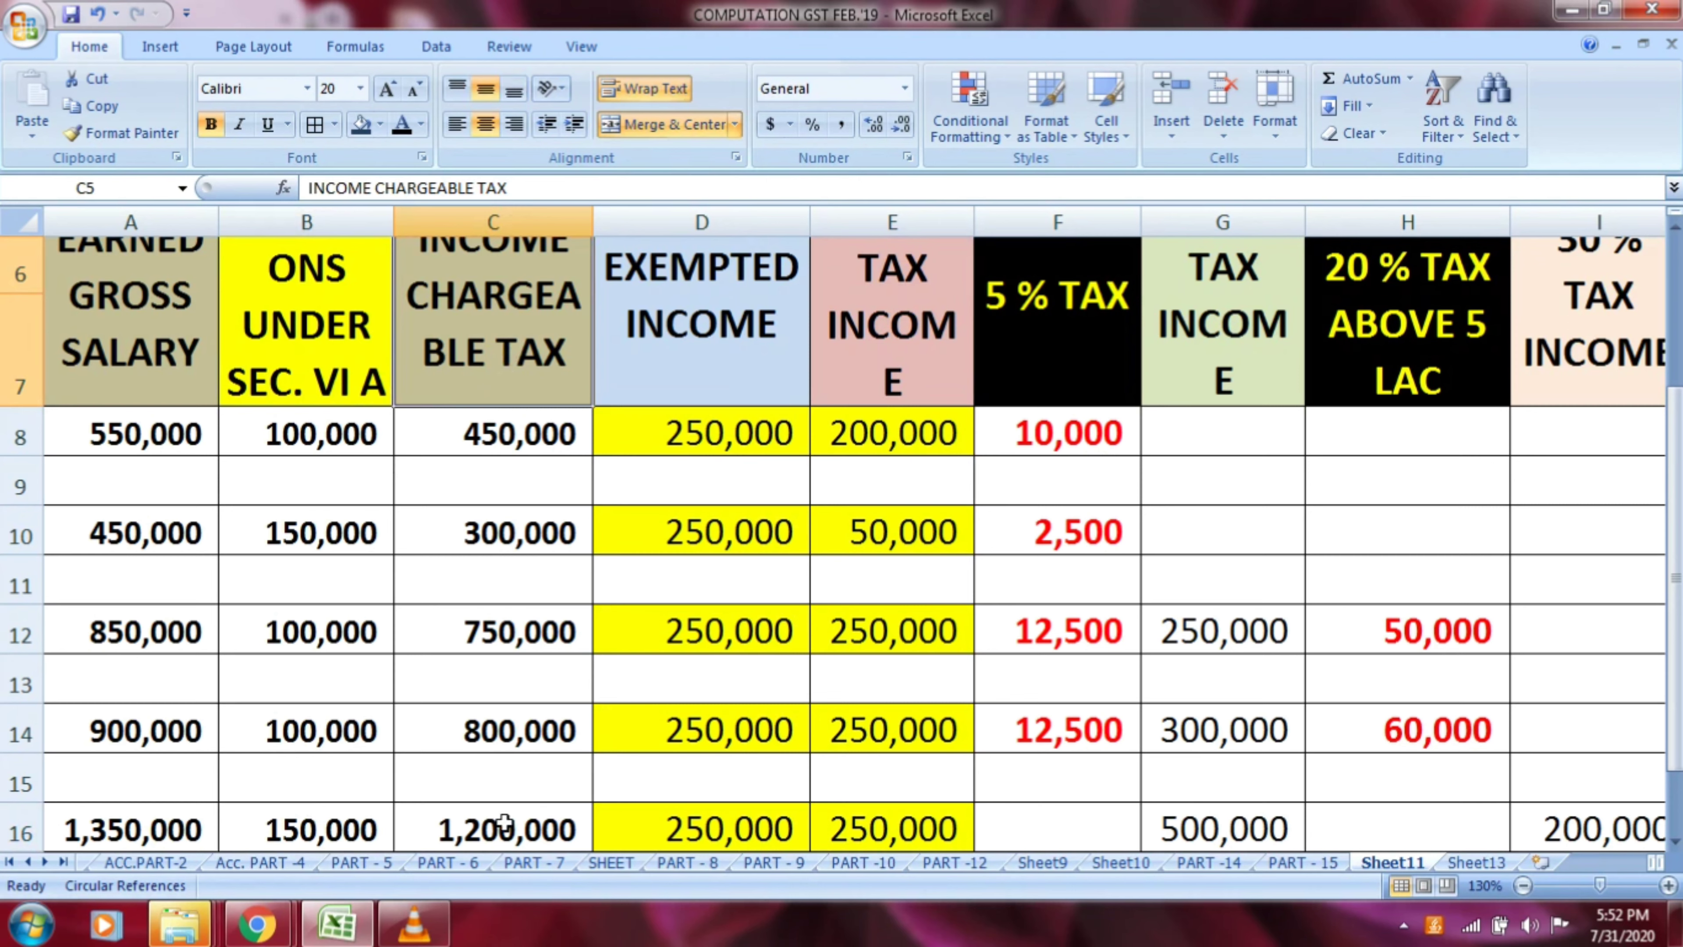
left_click(502, 836)
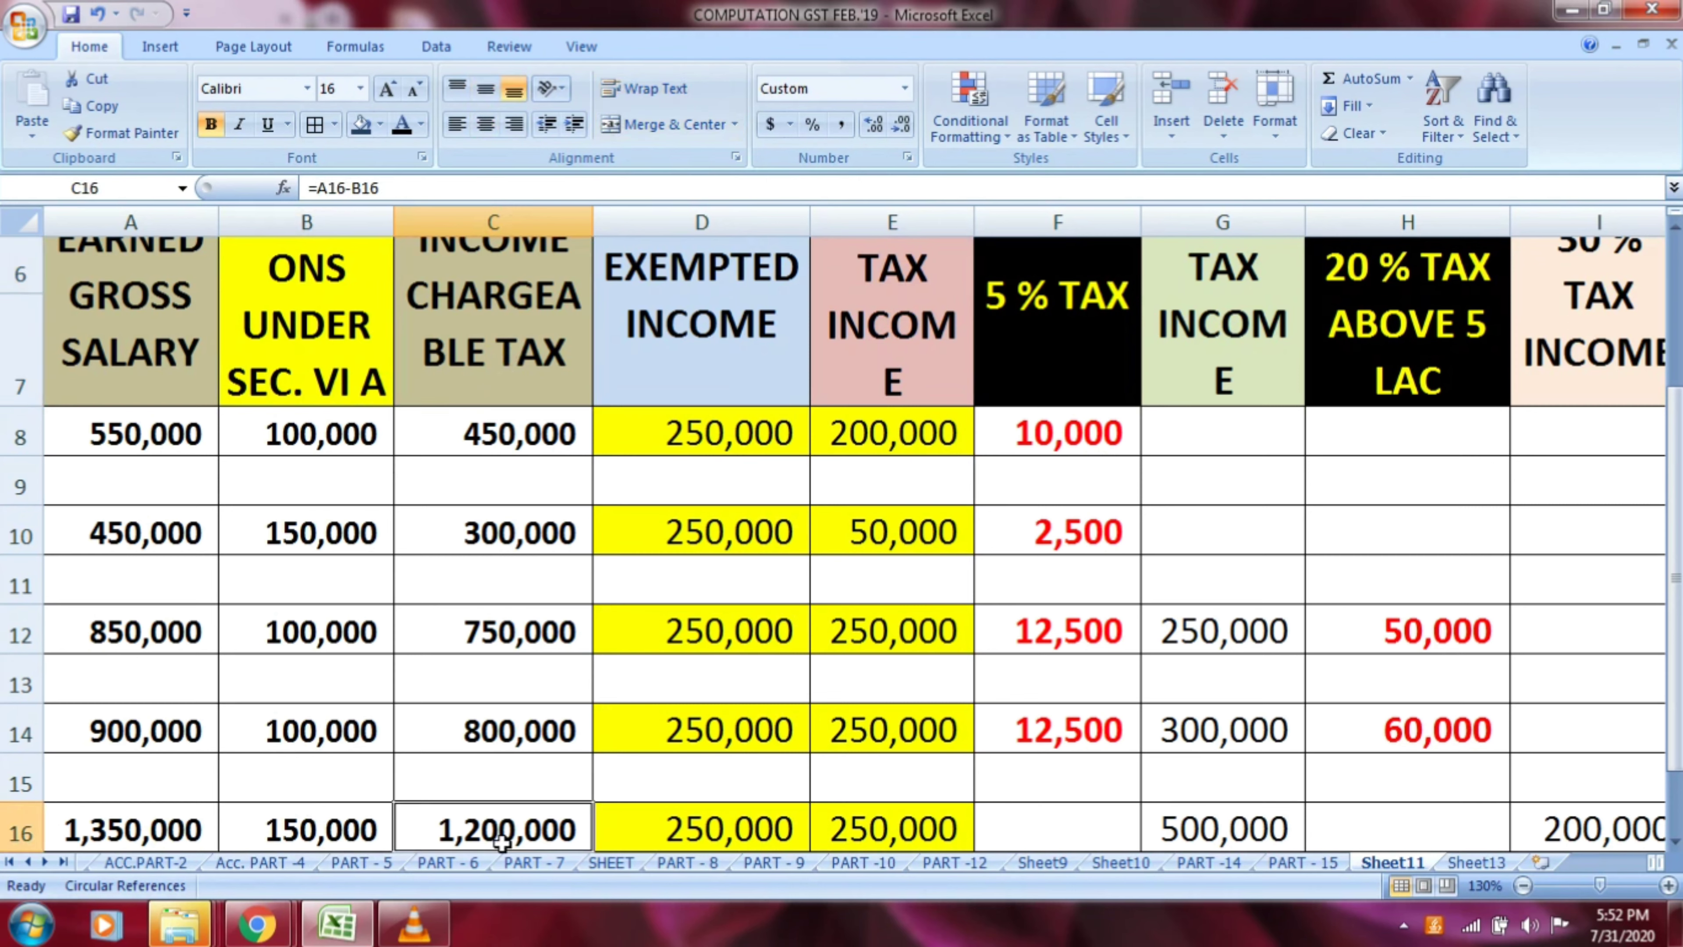
left_click(739, 342)
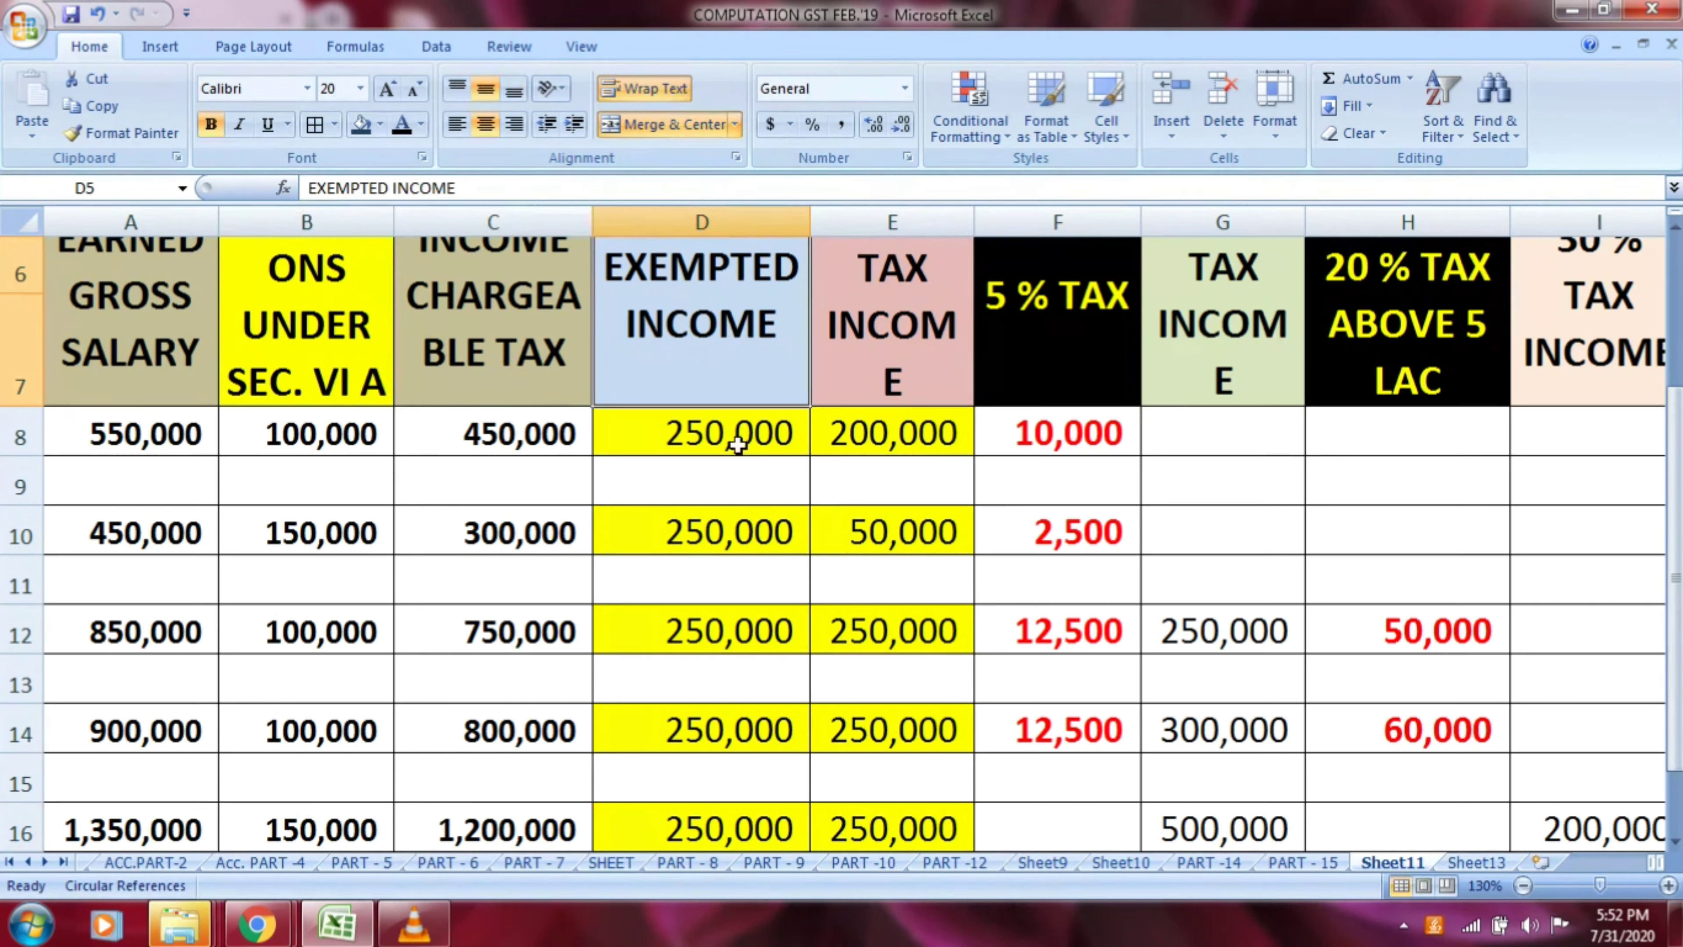
left_click(734, 825)
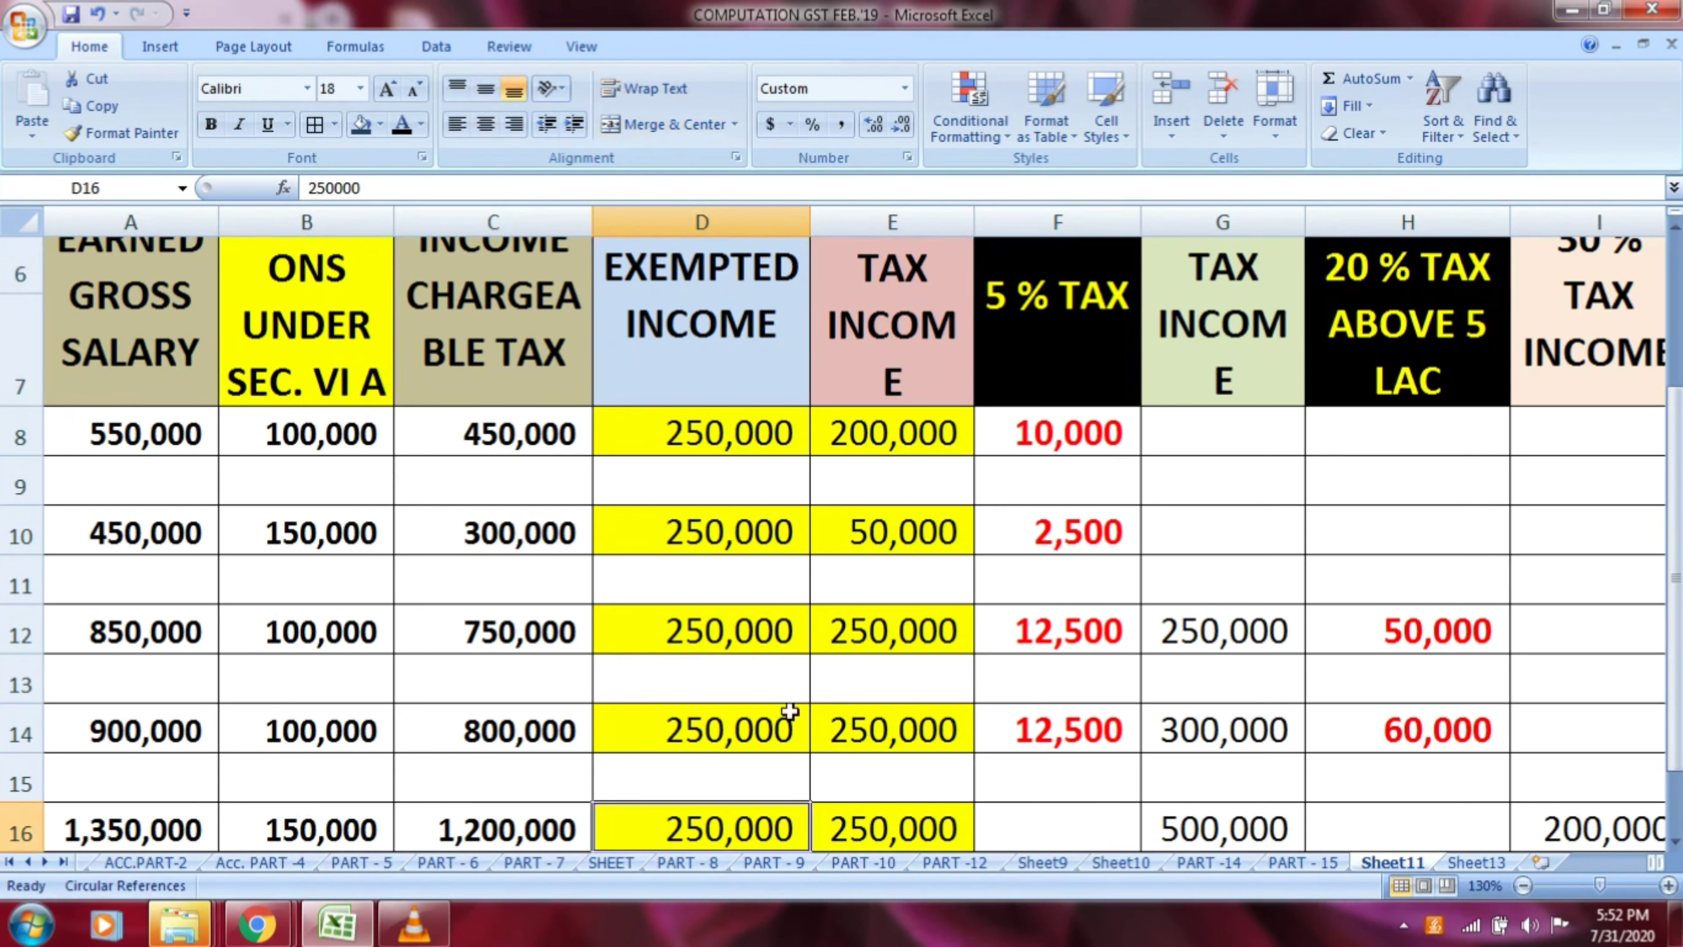
left_click(889, 345)
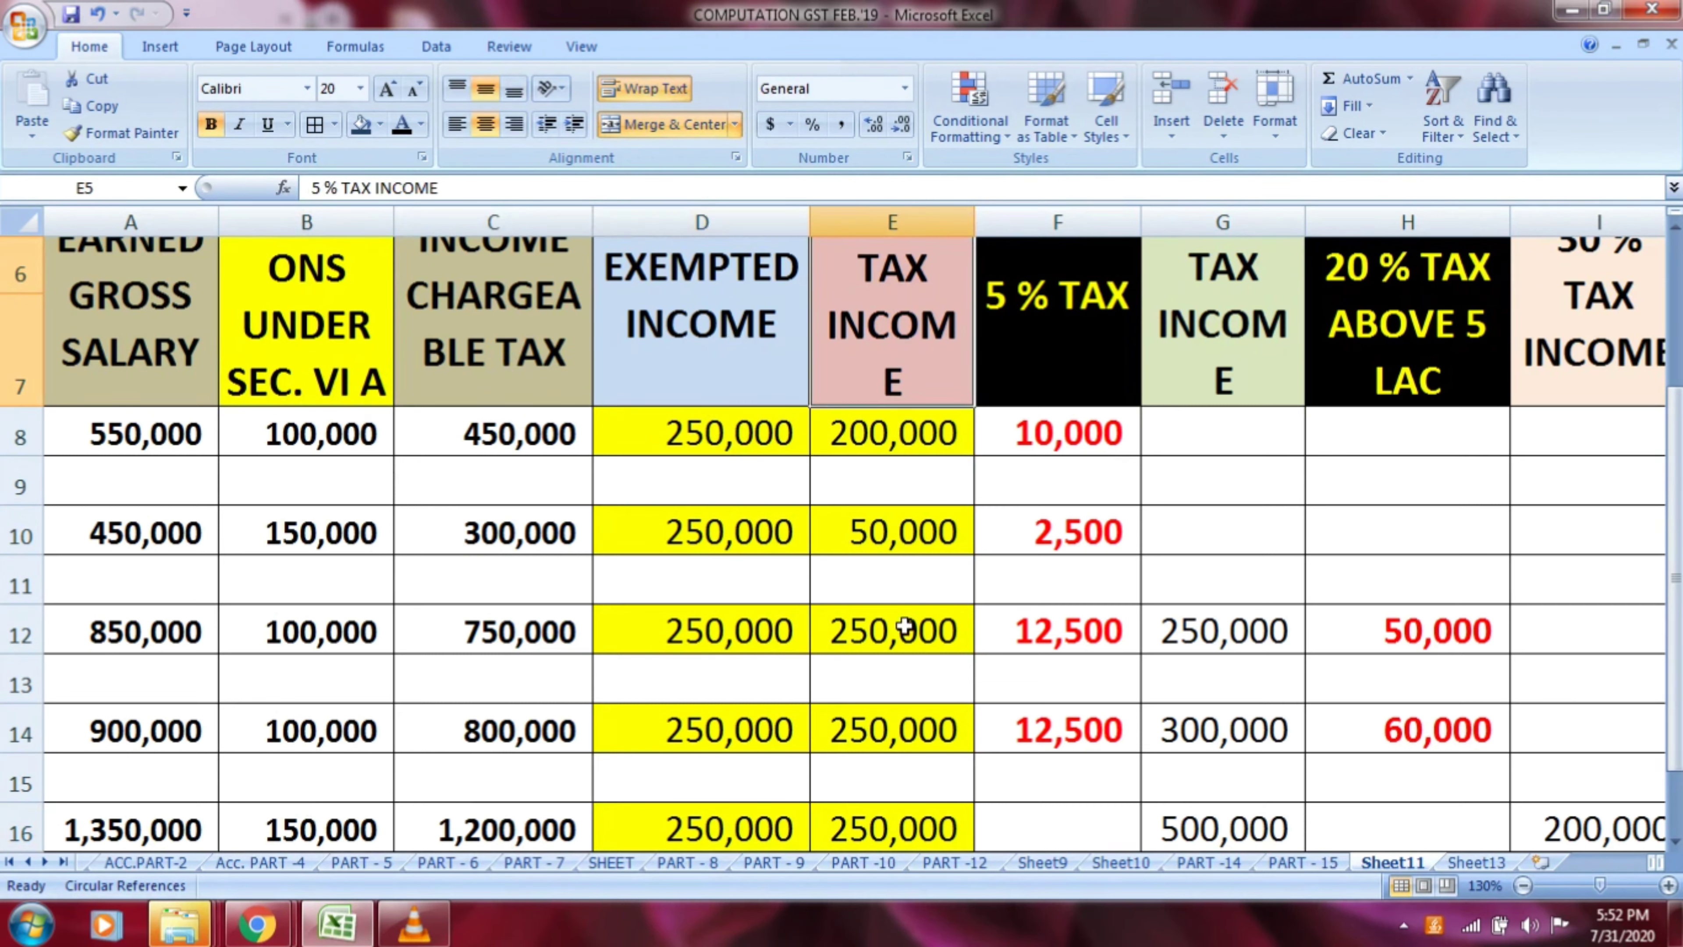
left_click(892, 837)
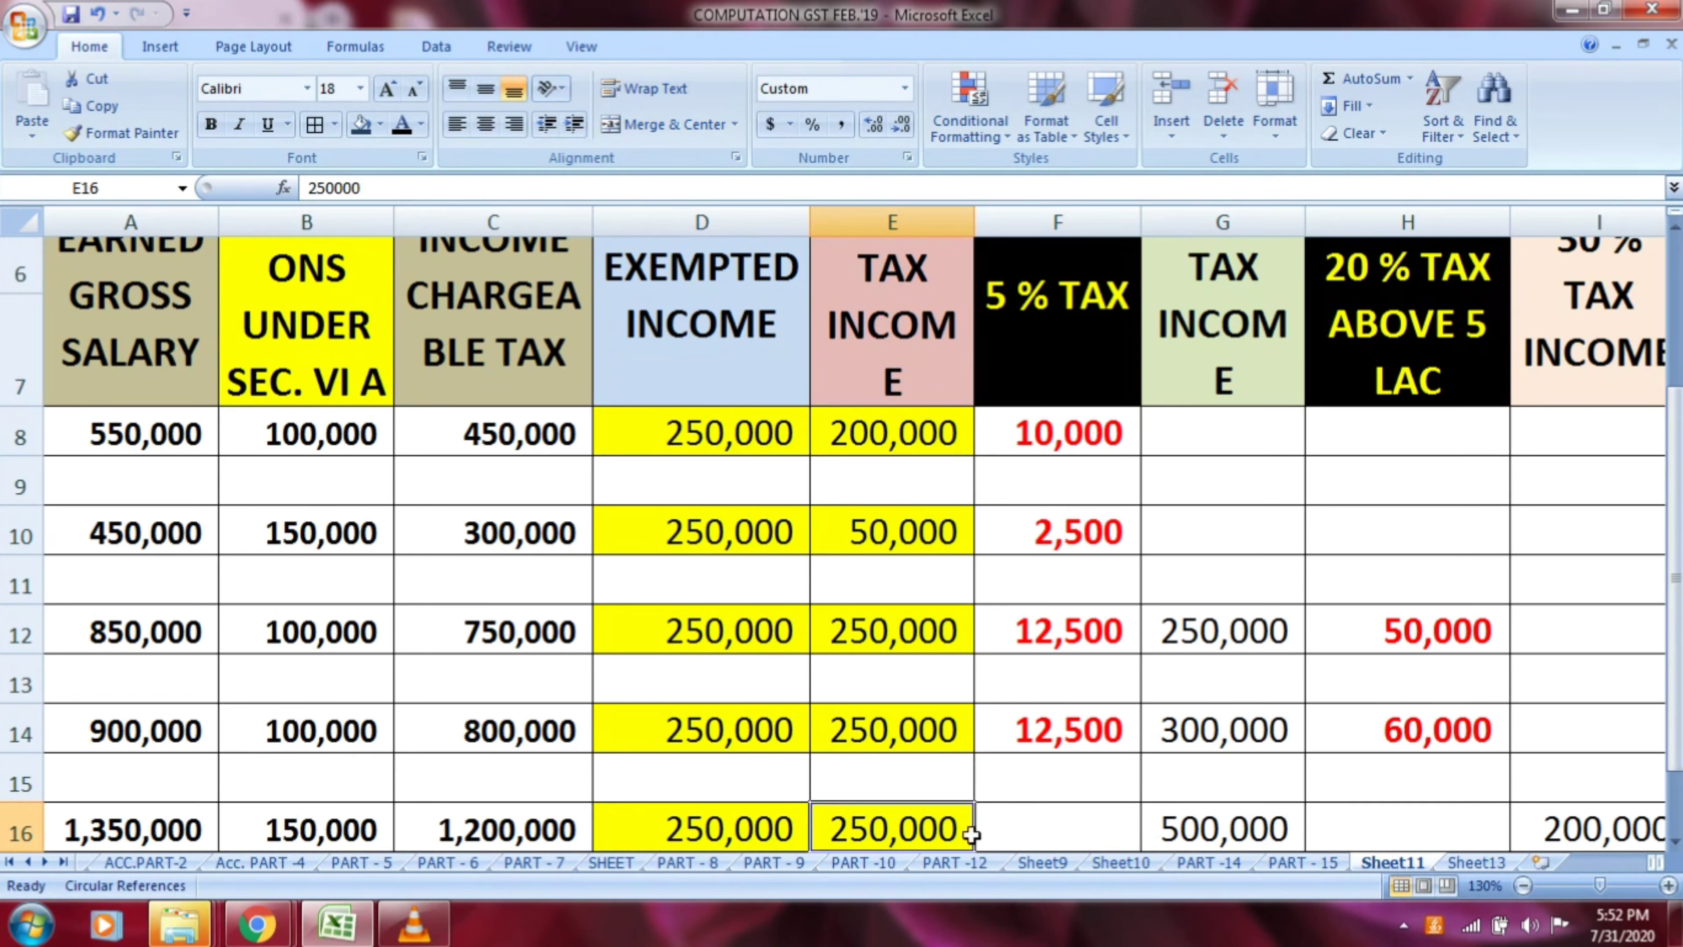
Calculate the 5 % tax for row 16 in F16 with the formula =E16*5/100
left_click(1047, 822)
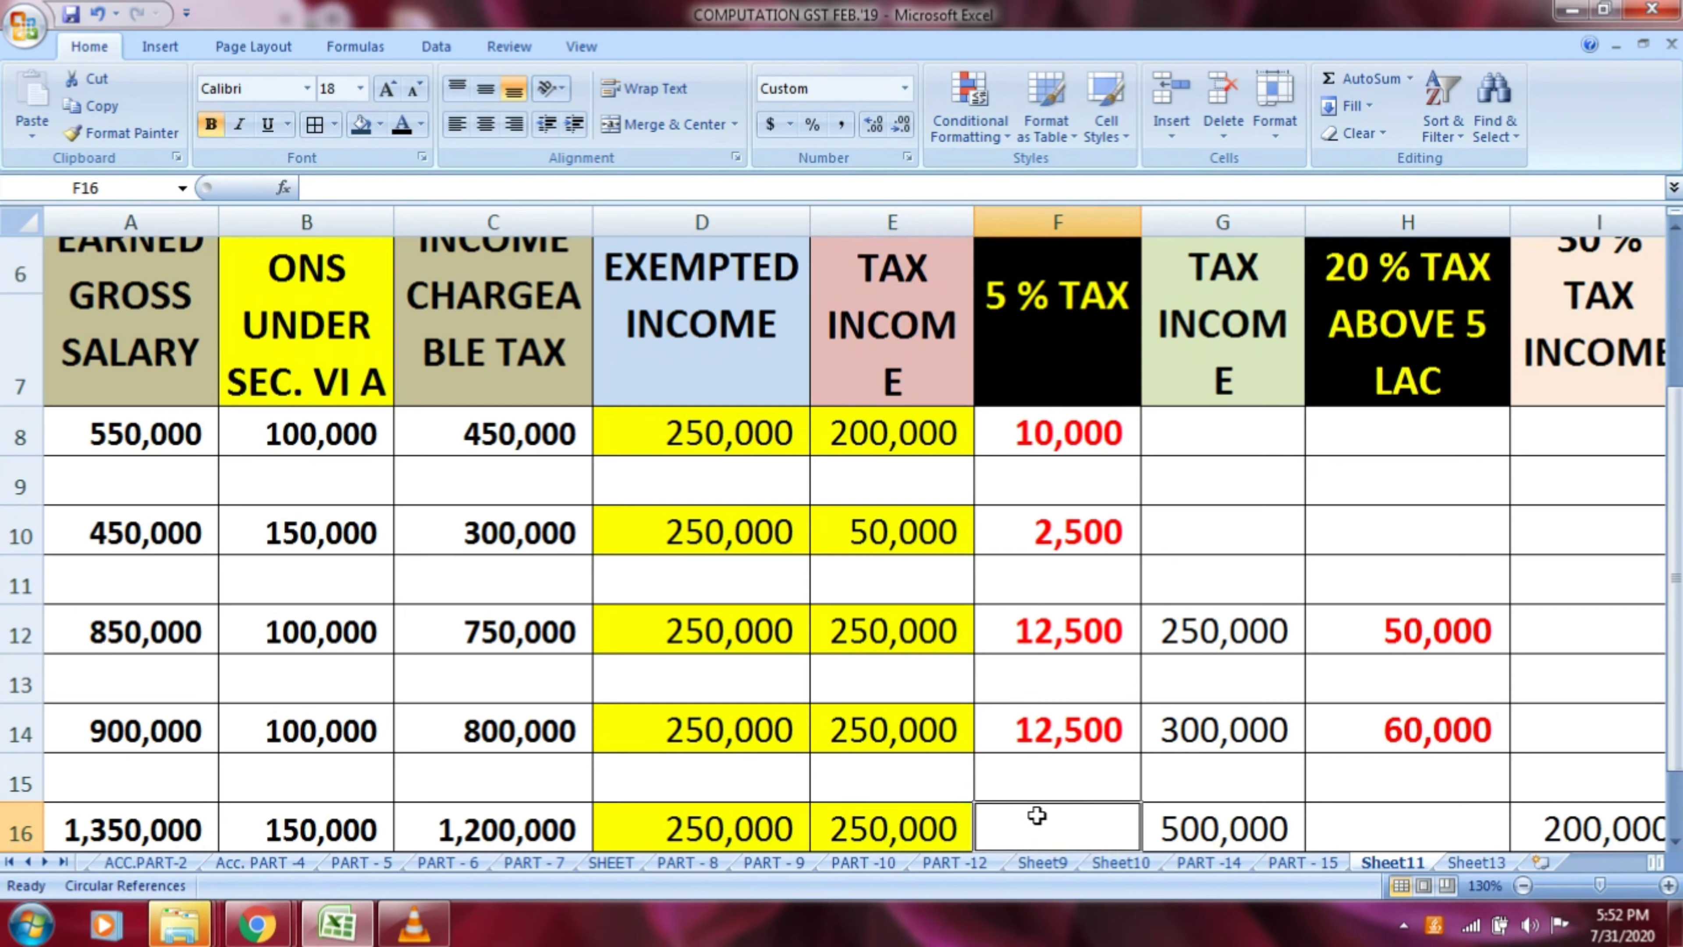
type("=")
key("Left")
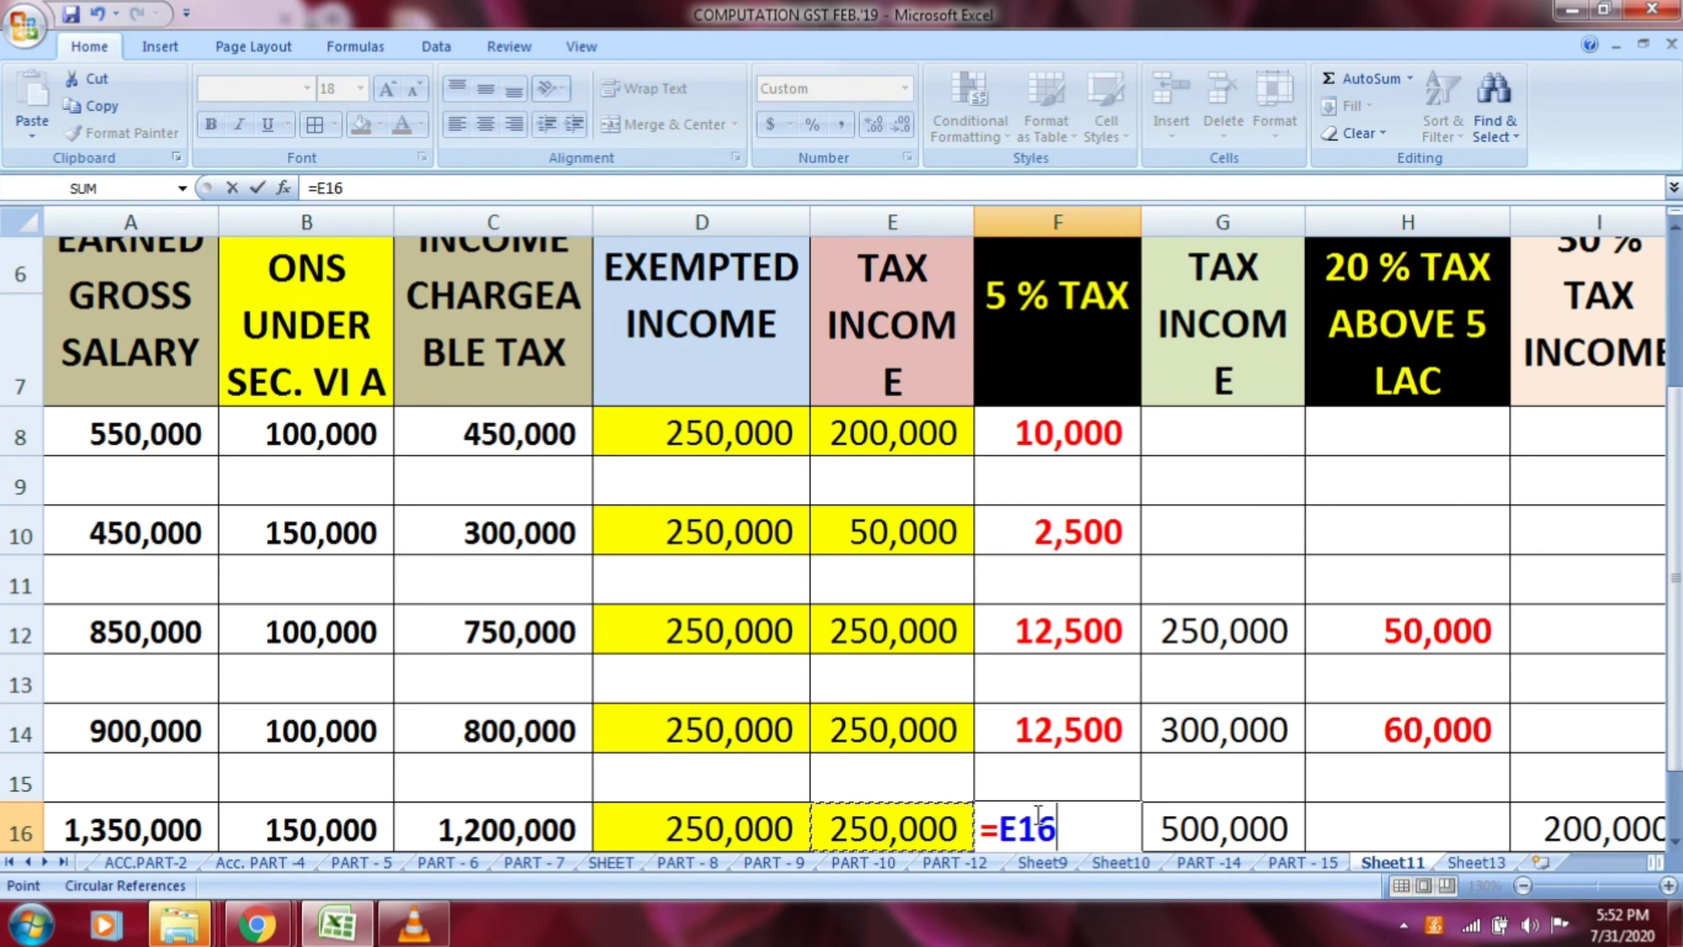
type("*5/100")
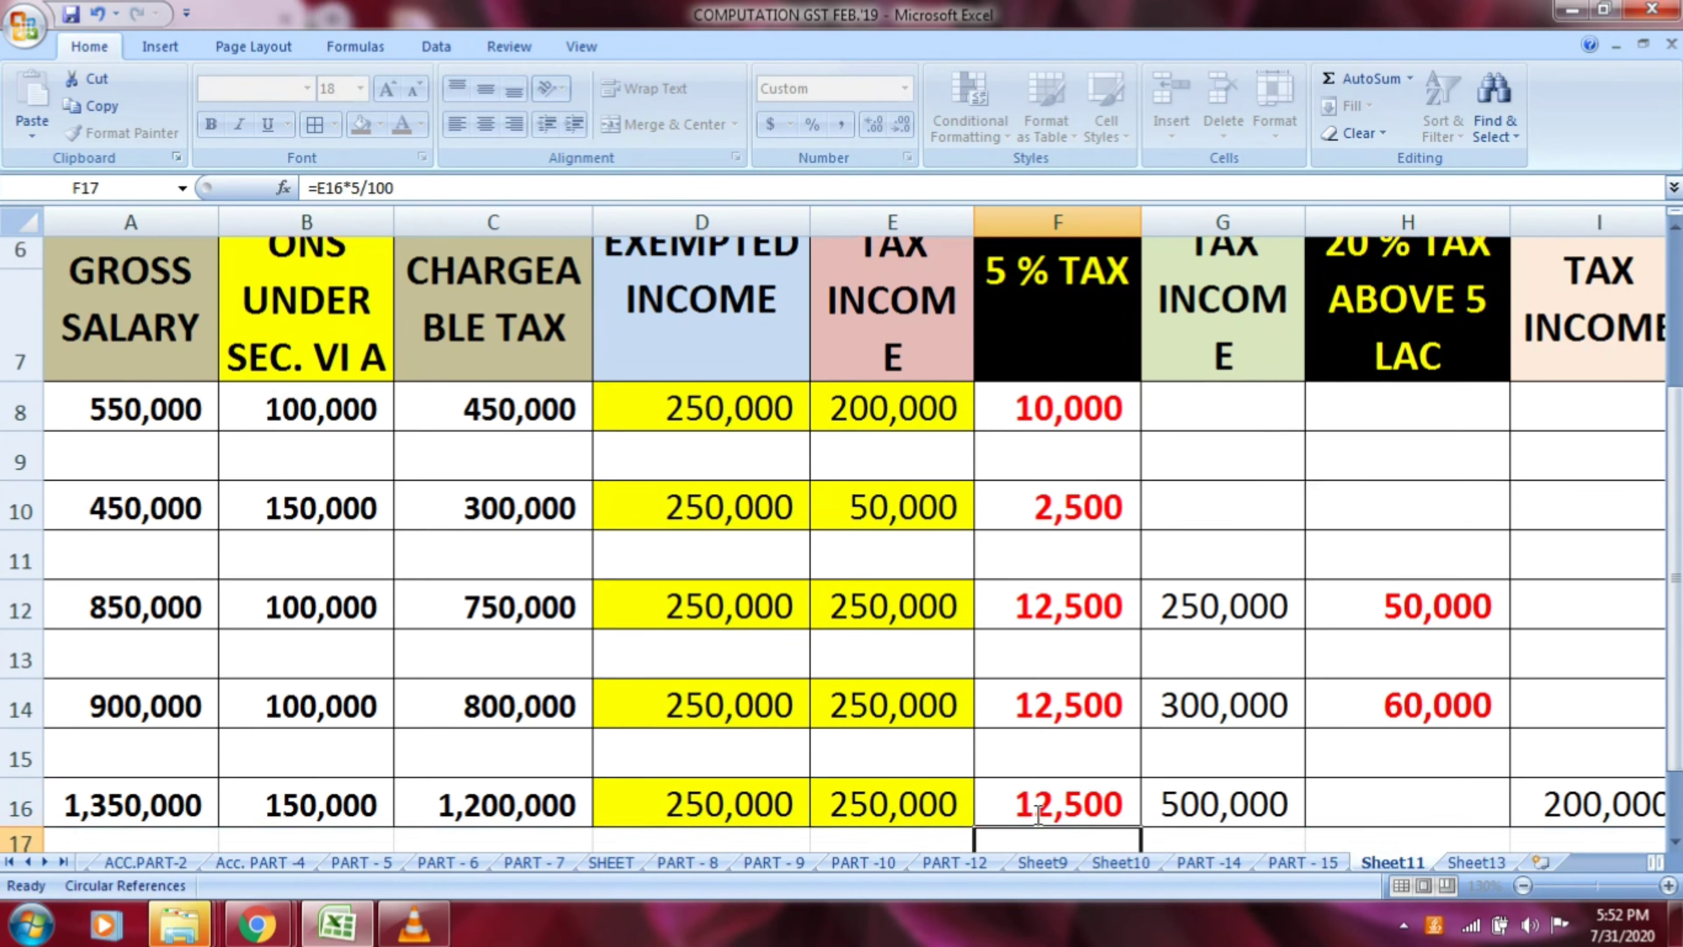
key("Escape")
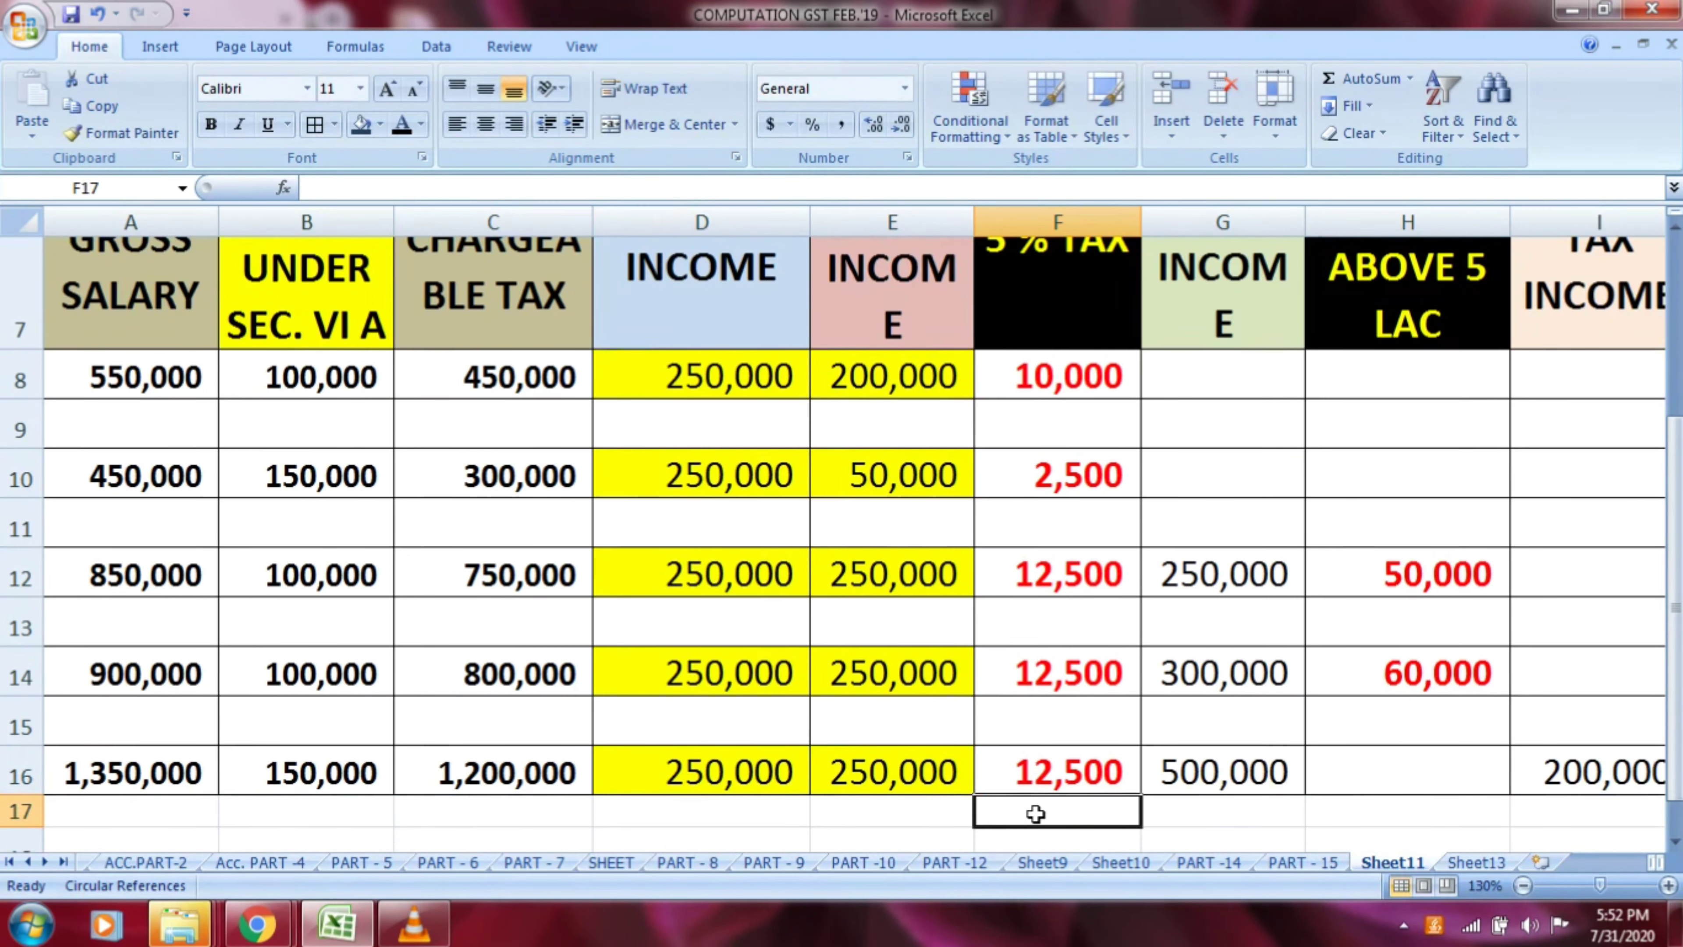
key("Up")
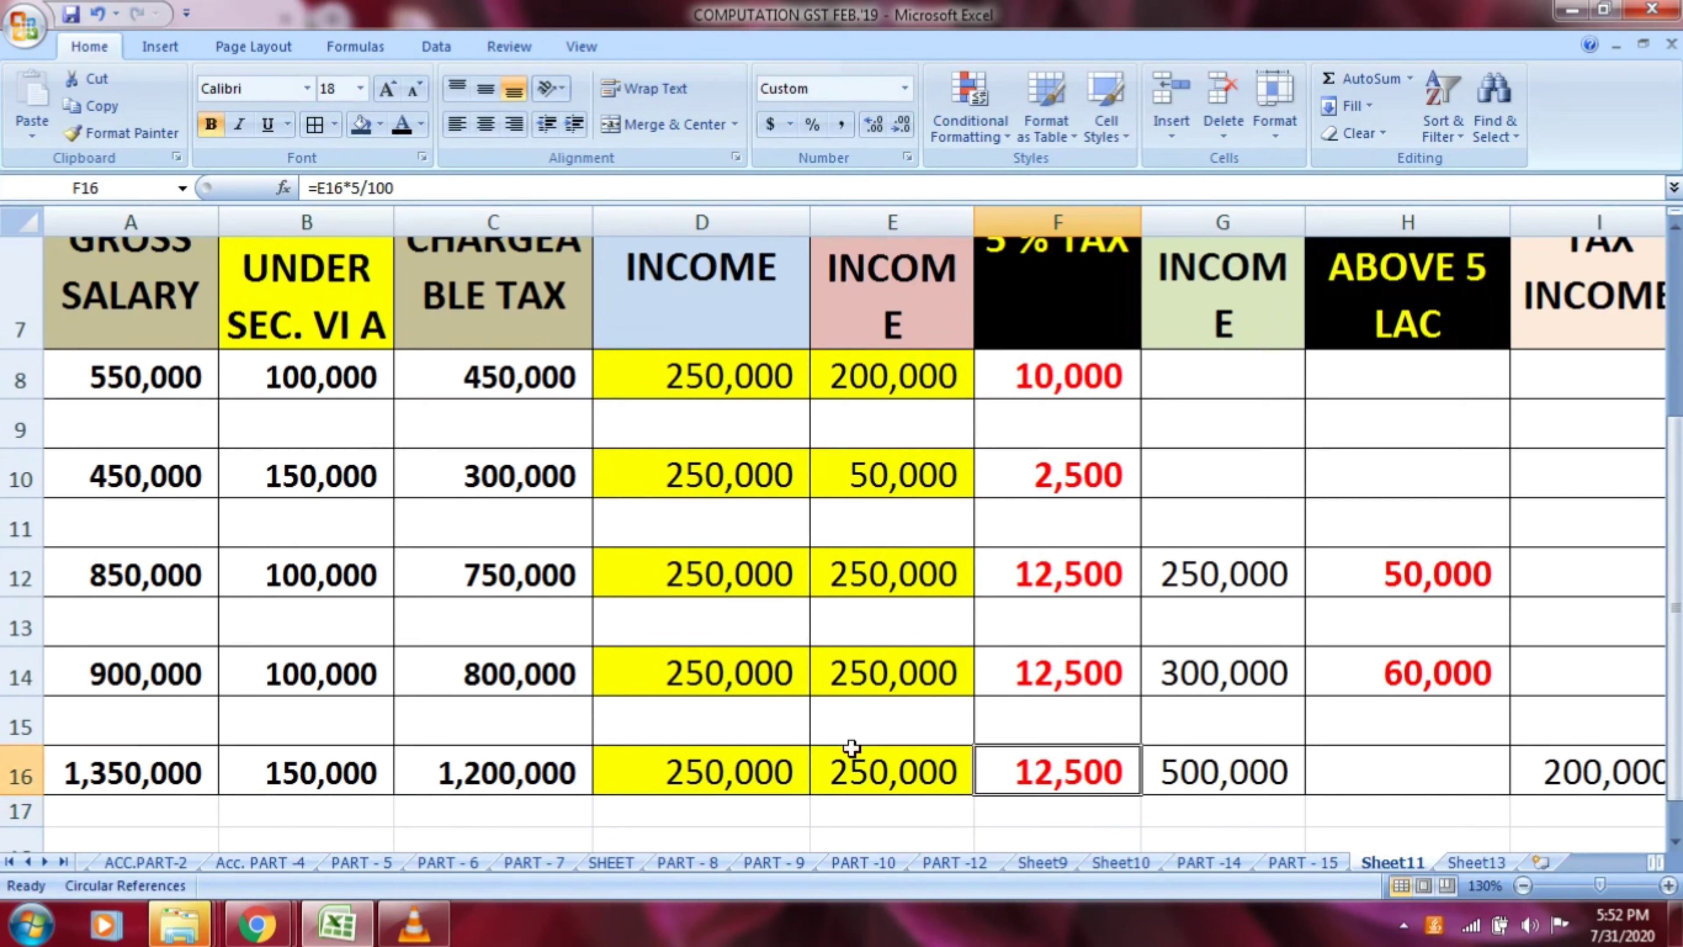
Compare row 16's exempted income and 5 % tax income in D16:E16 with the chargeable income in C16 and the 20 % tax income in G16
left_click(745, 762)
left_click_drag(749, 762, 848, 770)
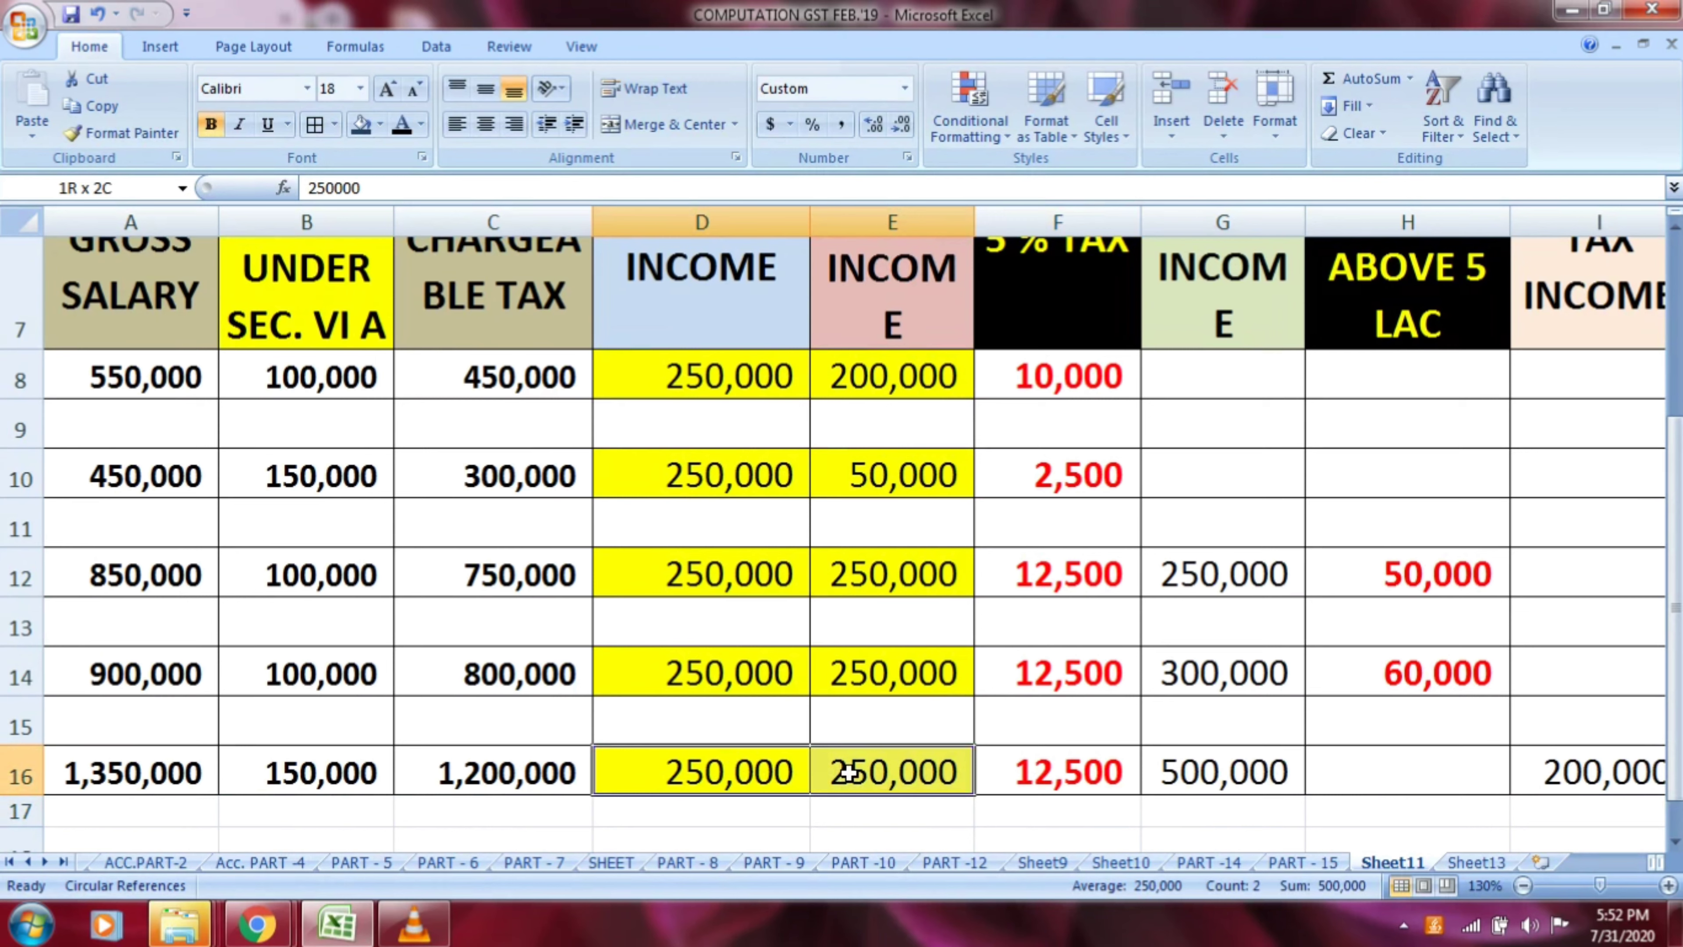
left_click_drag(848, 771, 850, 771)
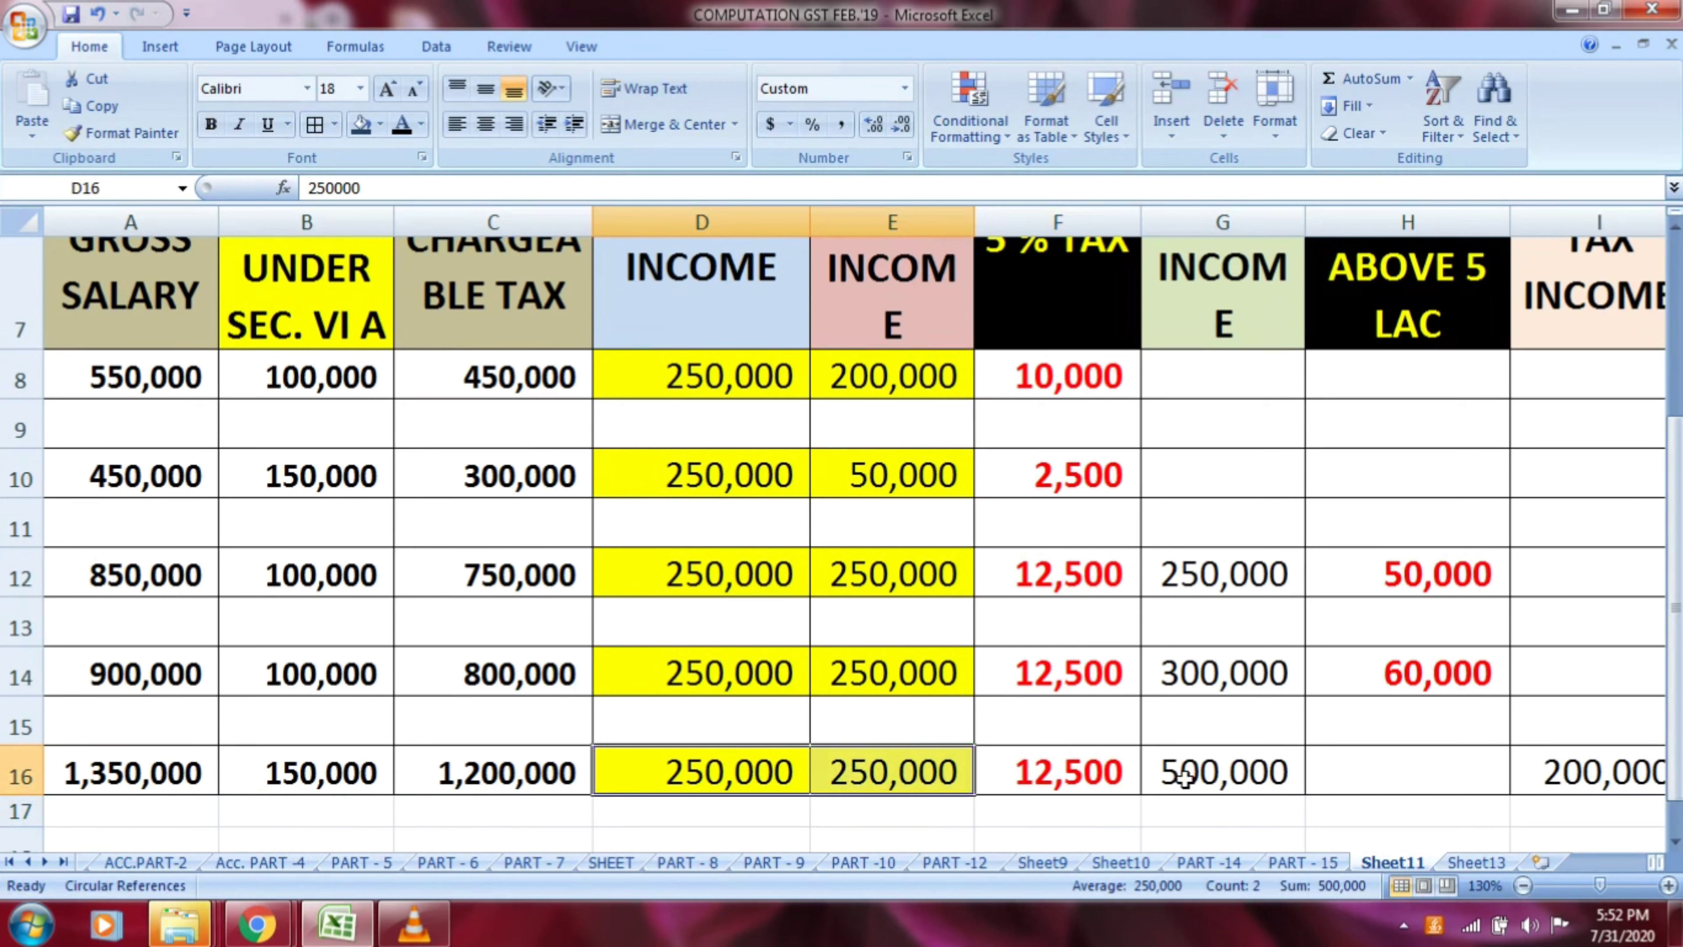
left_click(1222, 777)
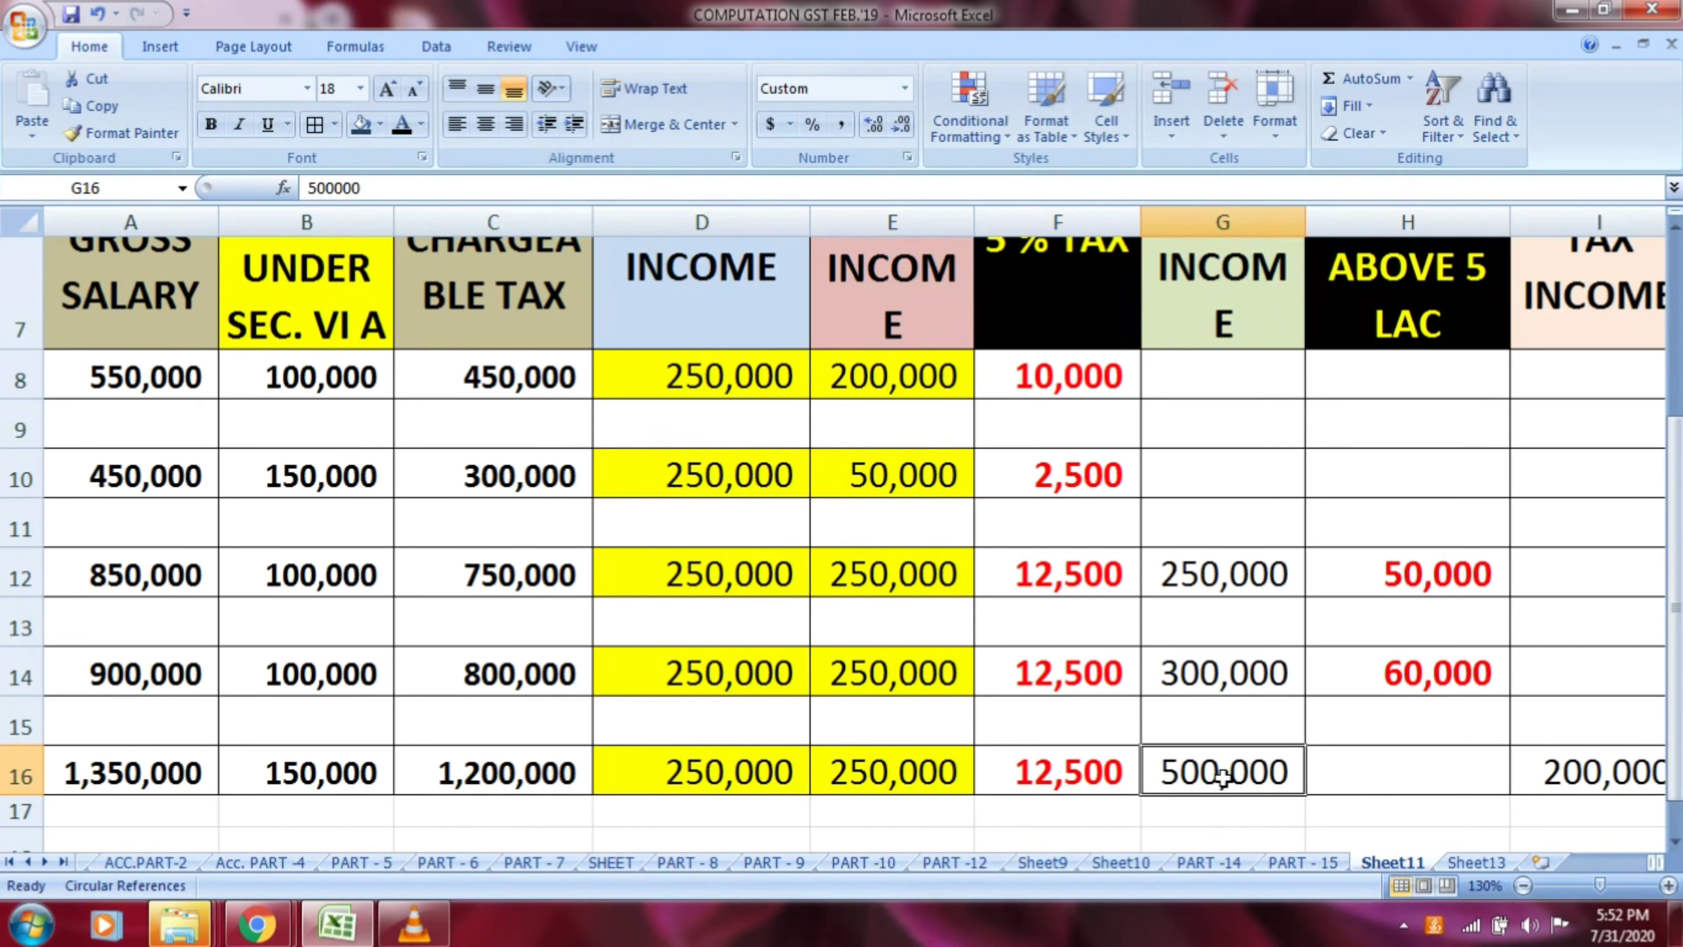
left_click(555, 774)
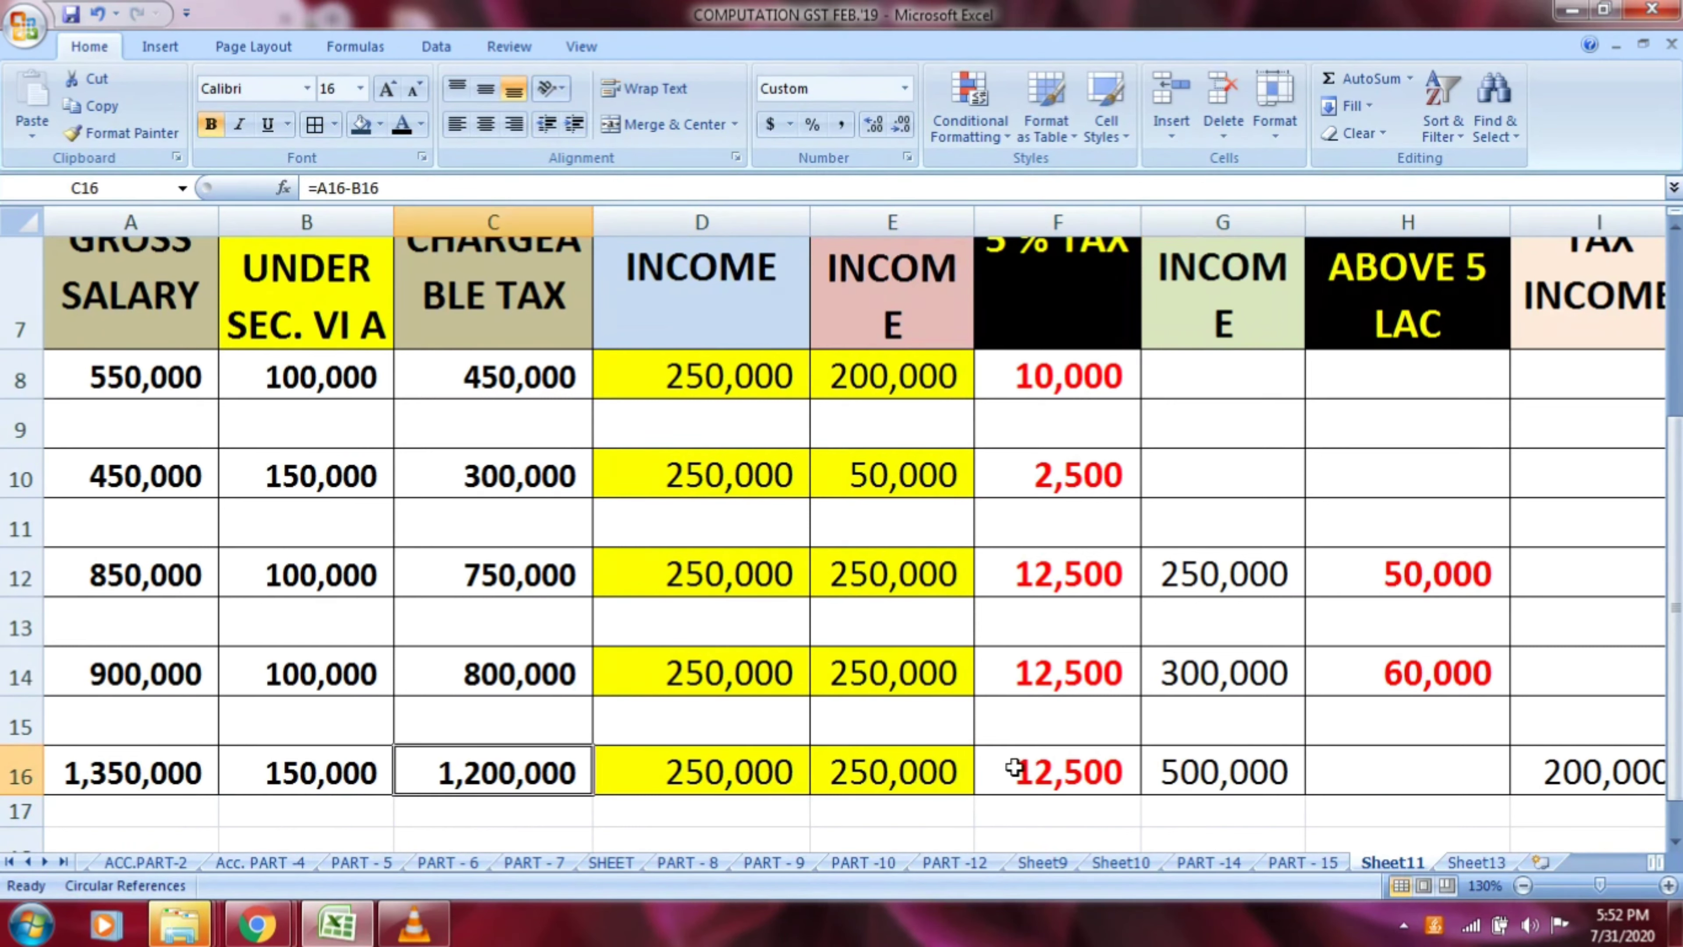
left_click(1199, 786)
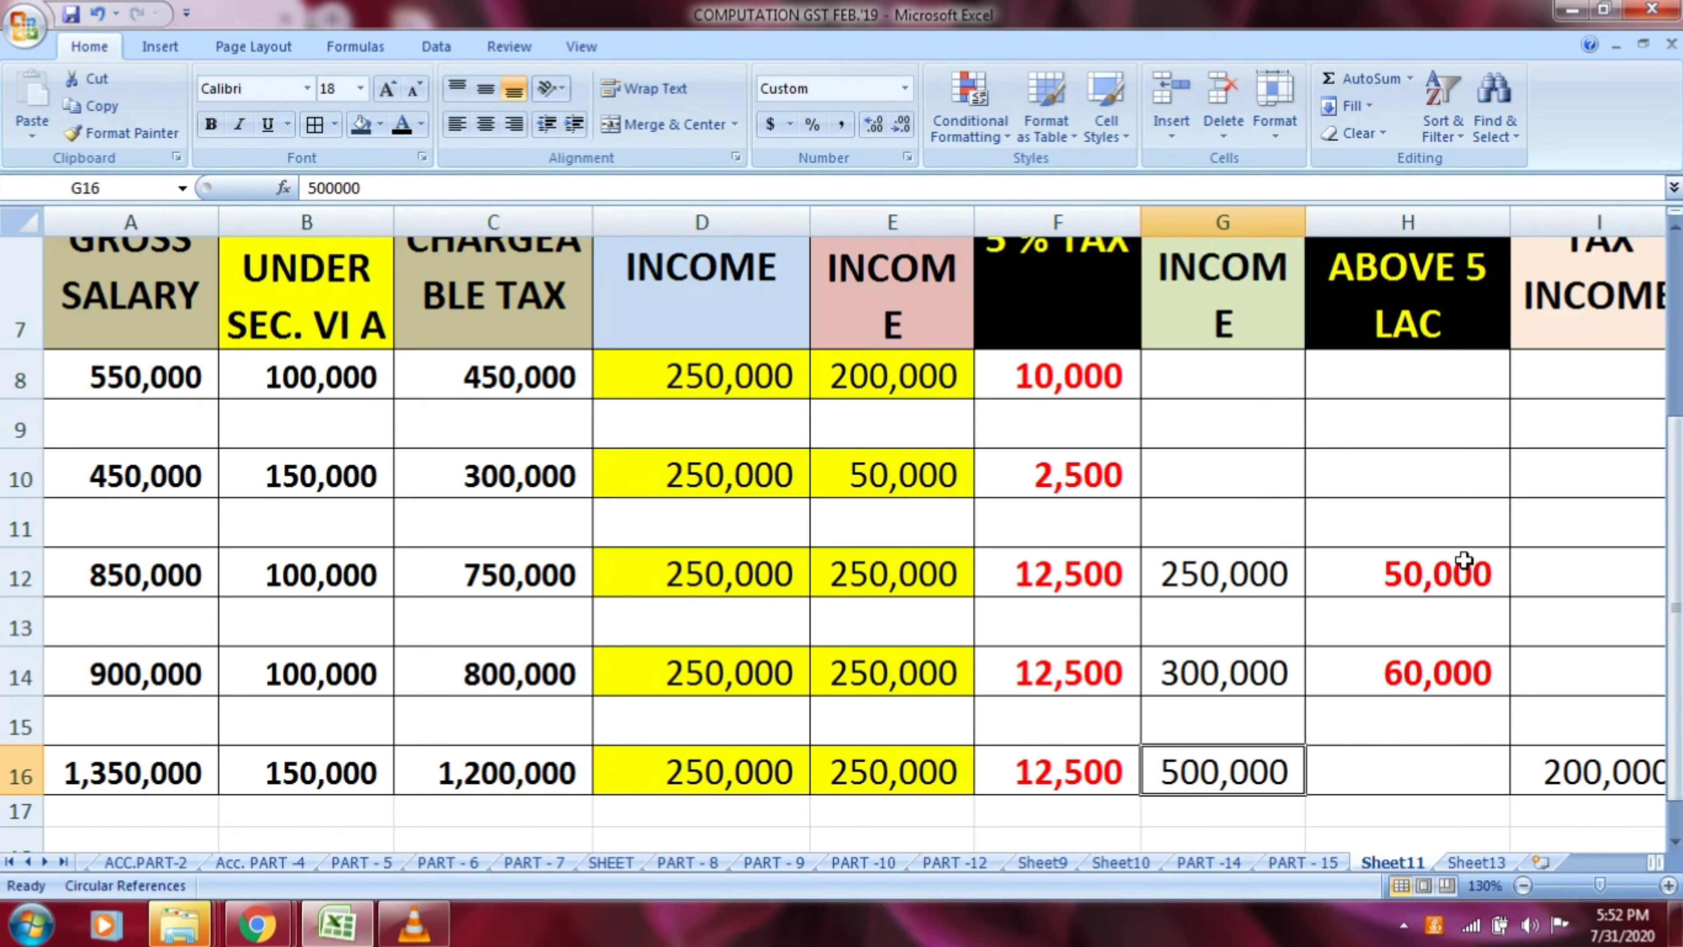
Calculate the 20 % tax above 5 lac for row 16 in H16 with the formula =G16*20/100
left_click(1443, 287)
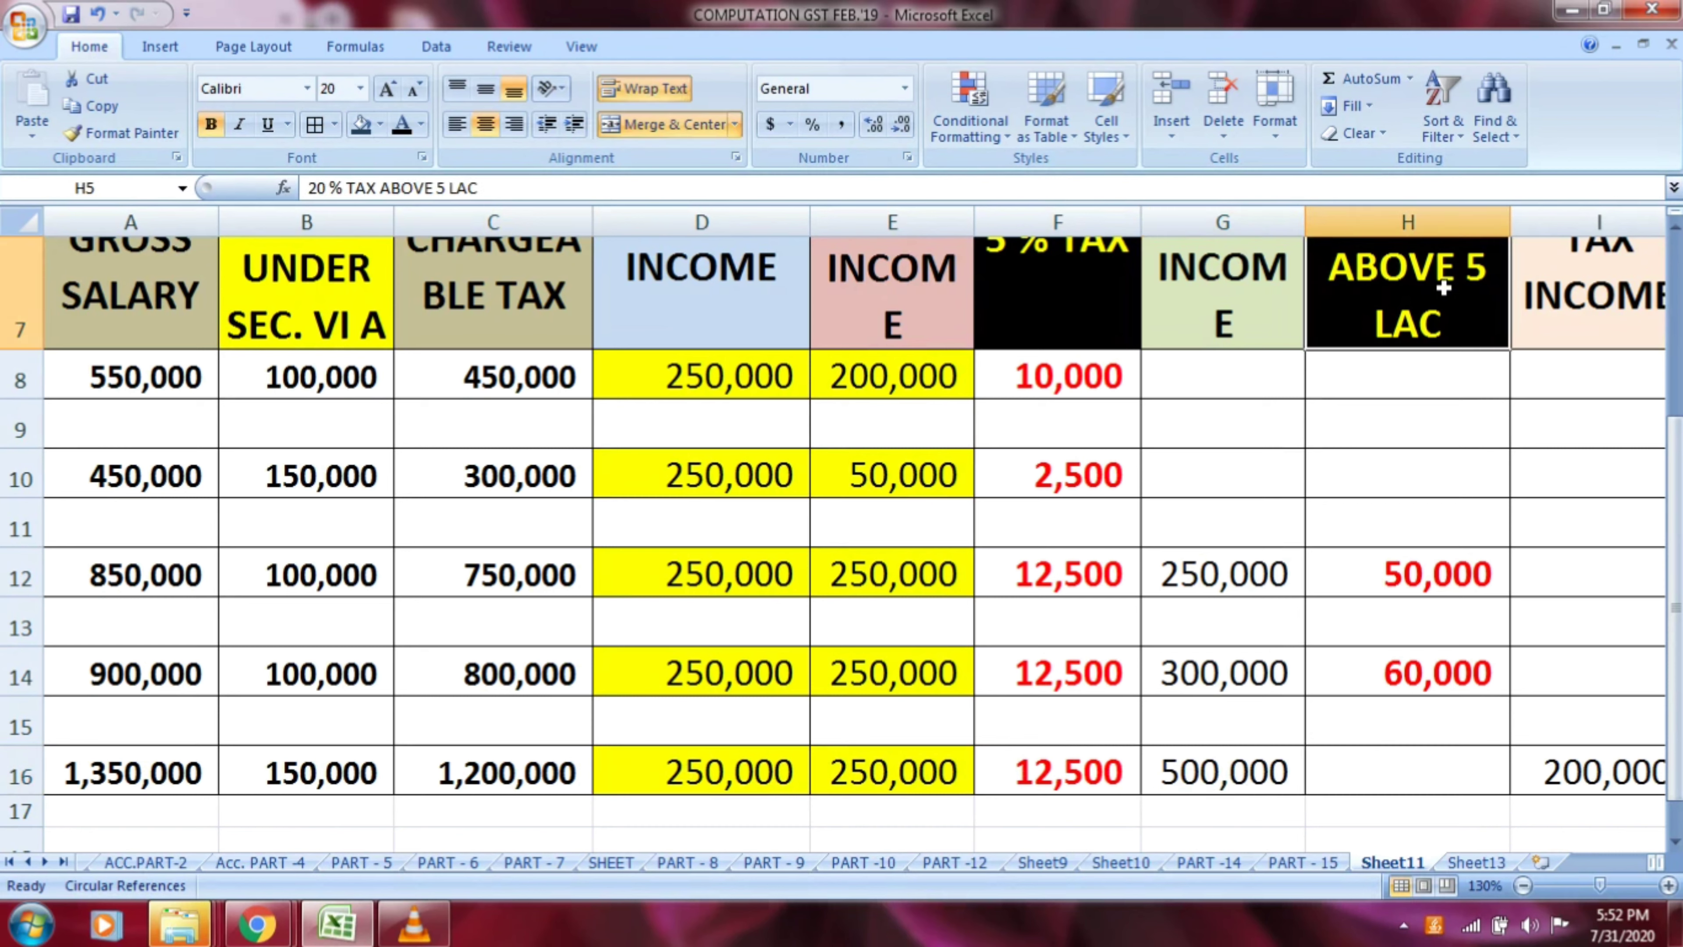
left_click(1396, 764)
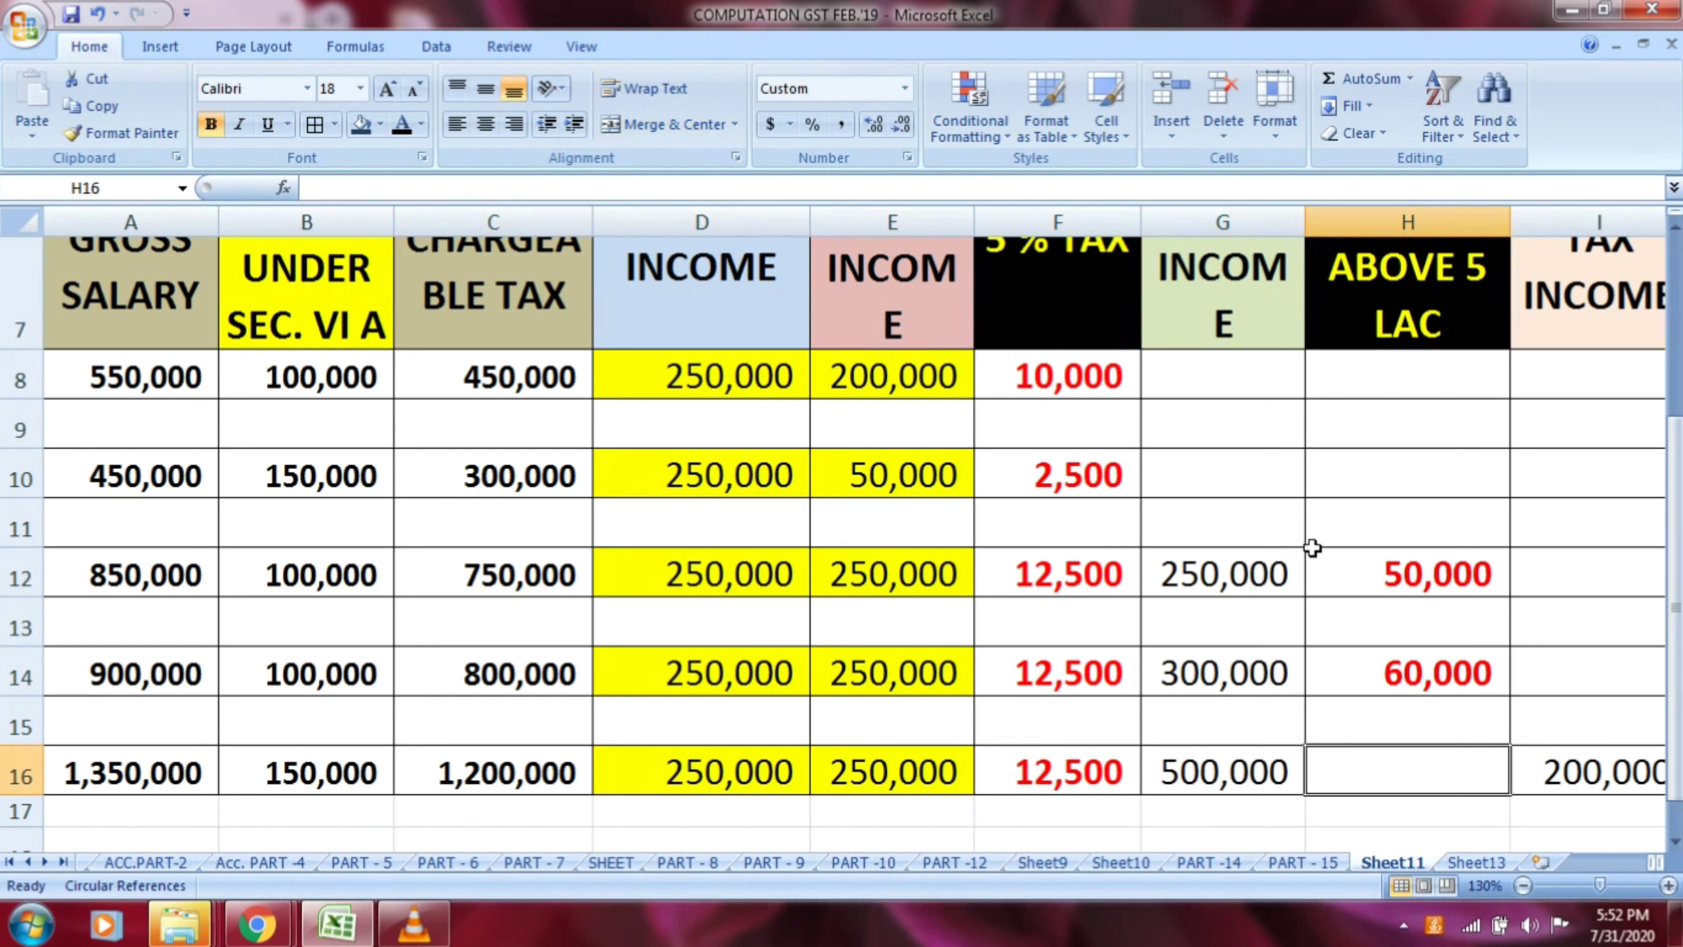
type("=")
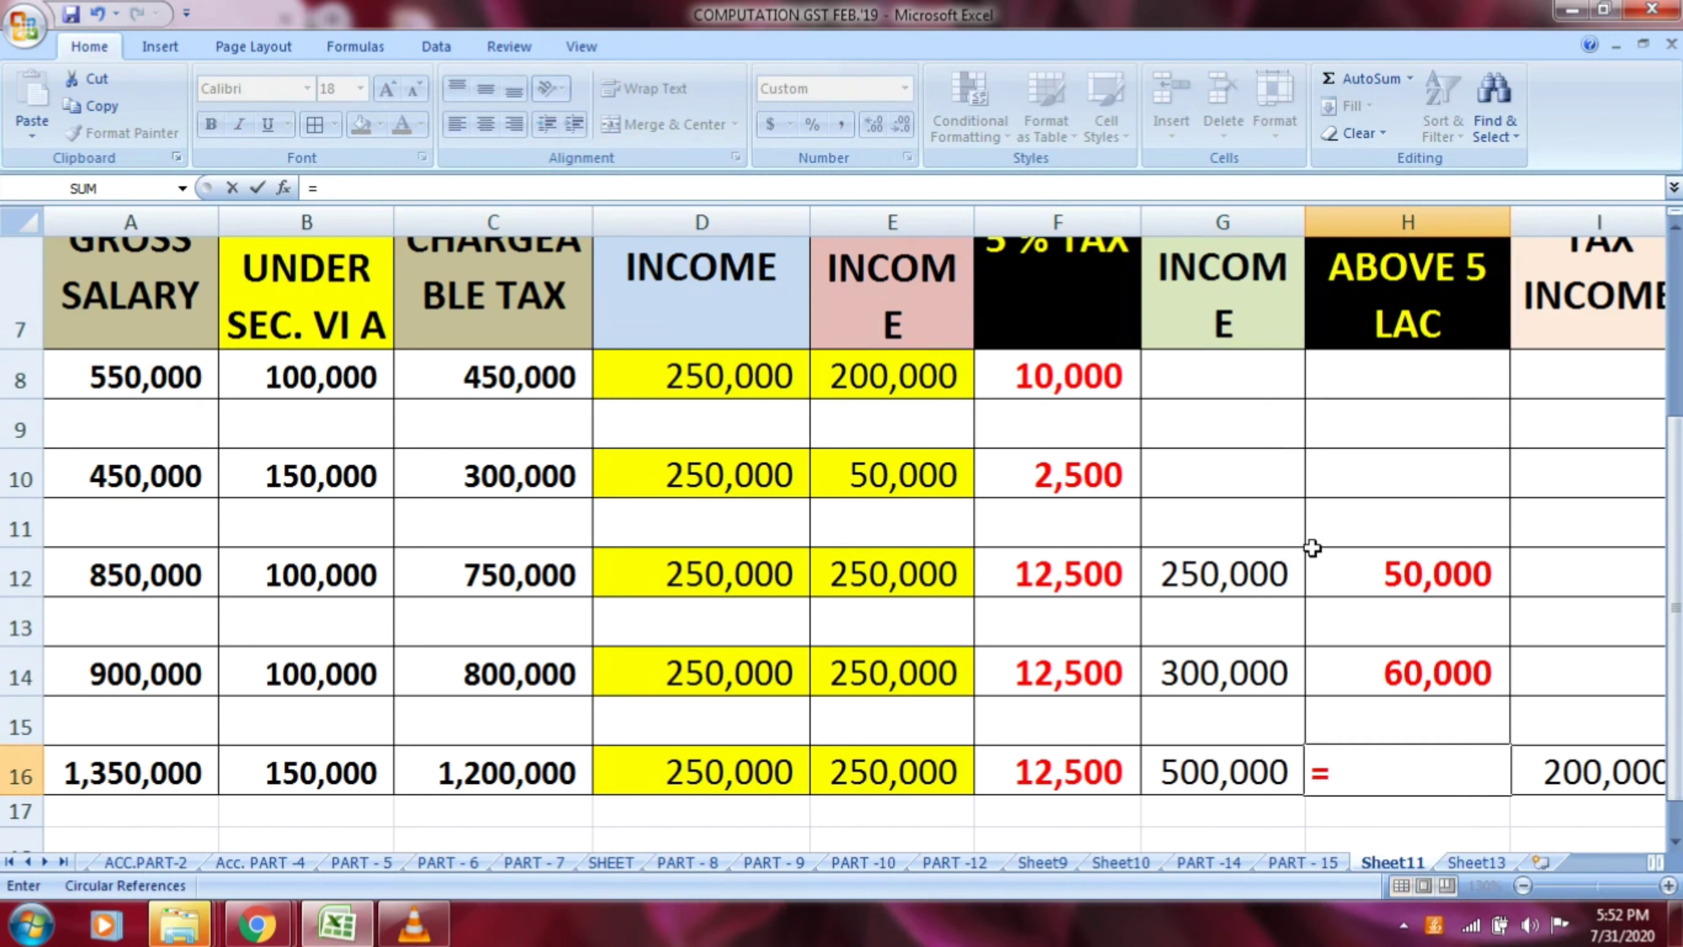
key("Left")
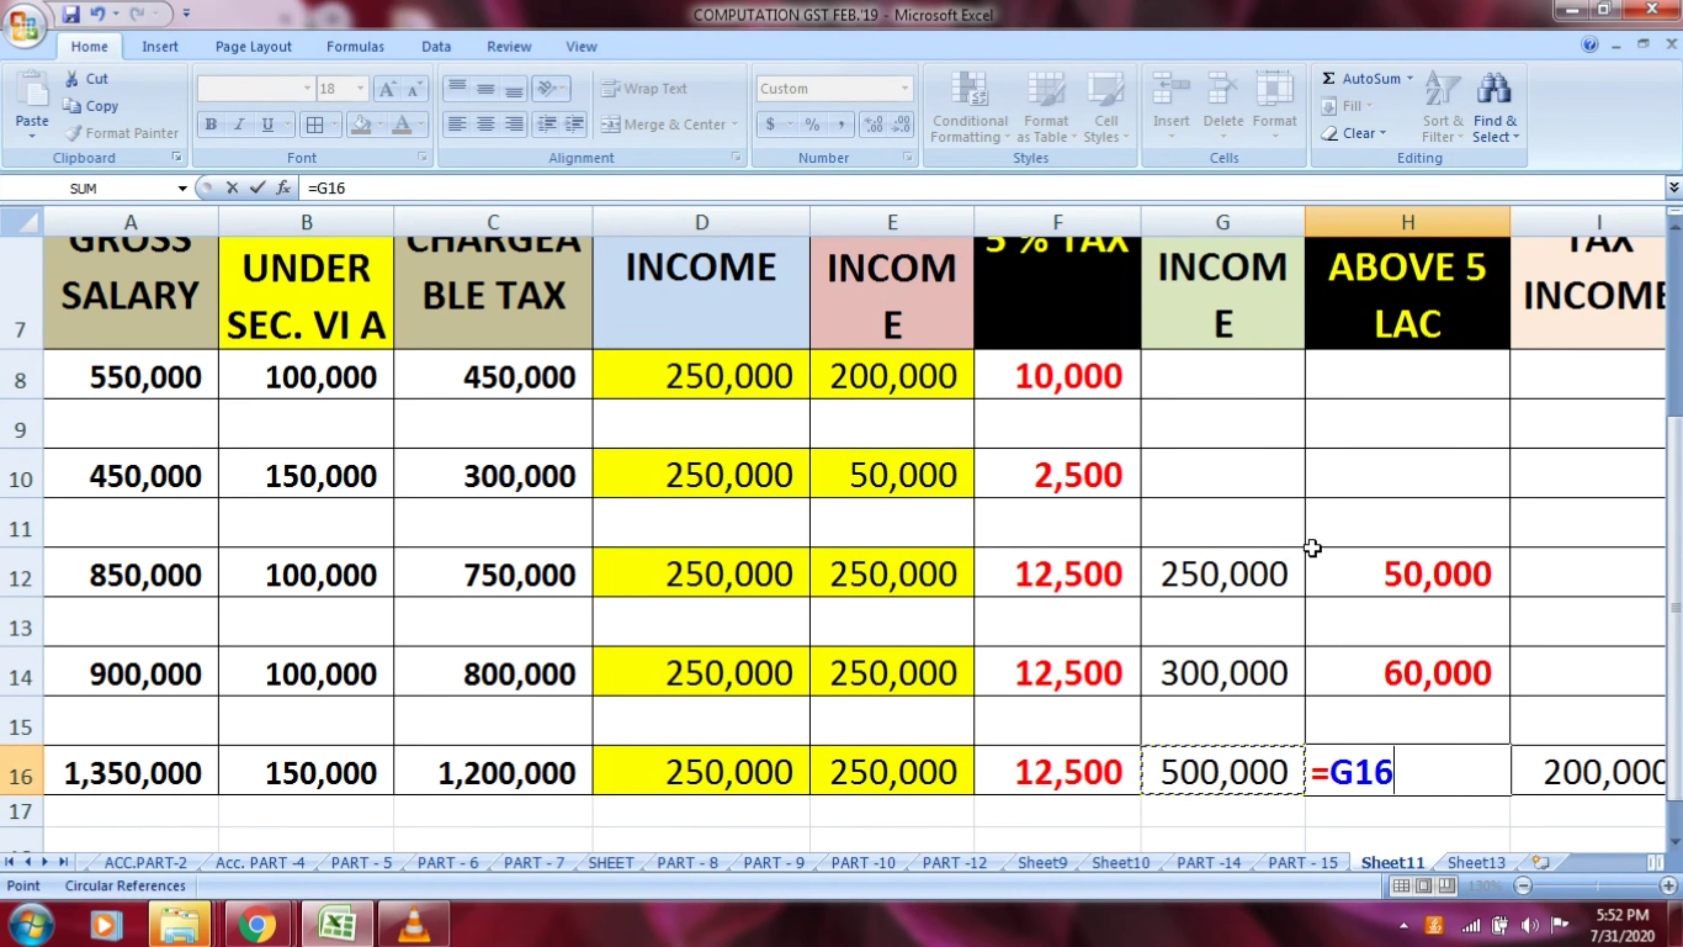
scroll(1312, 546, "up", 1)
scroll(1313, 543, "down", 1)
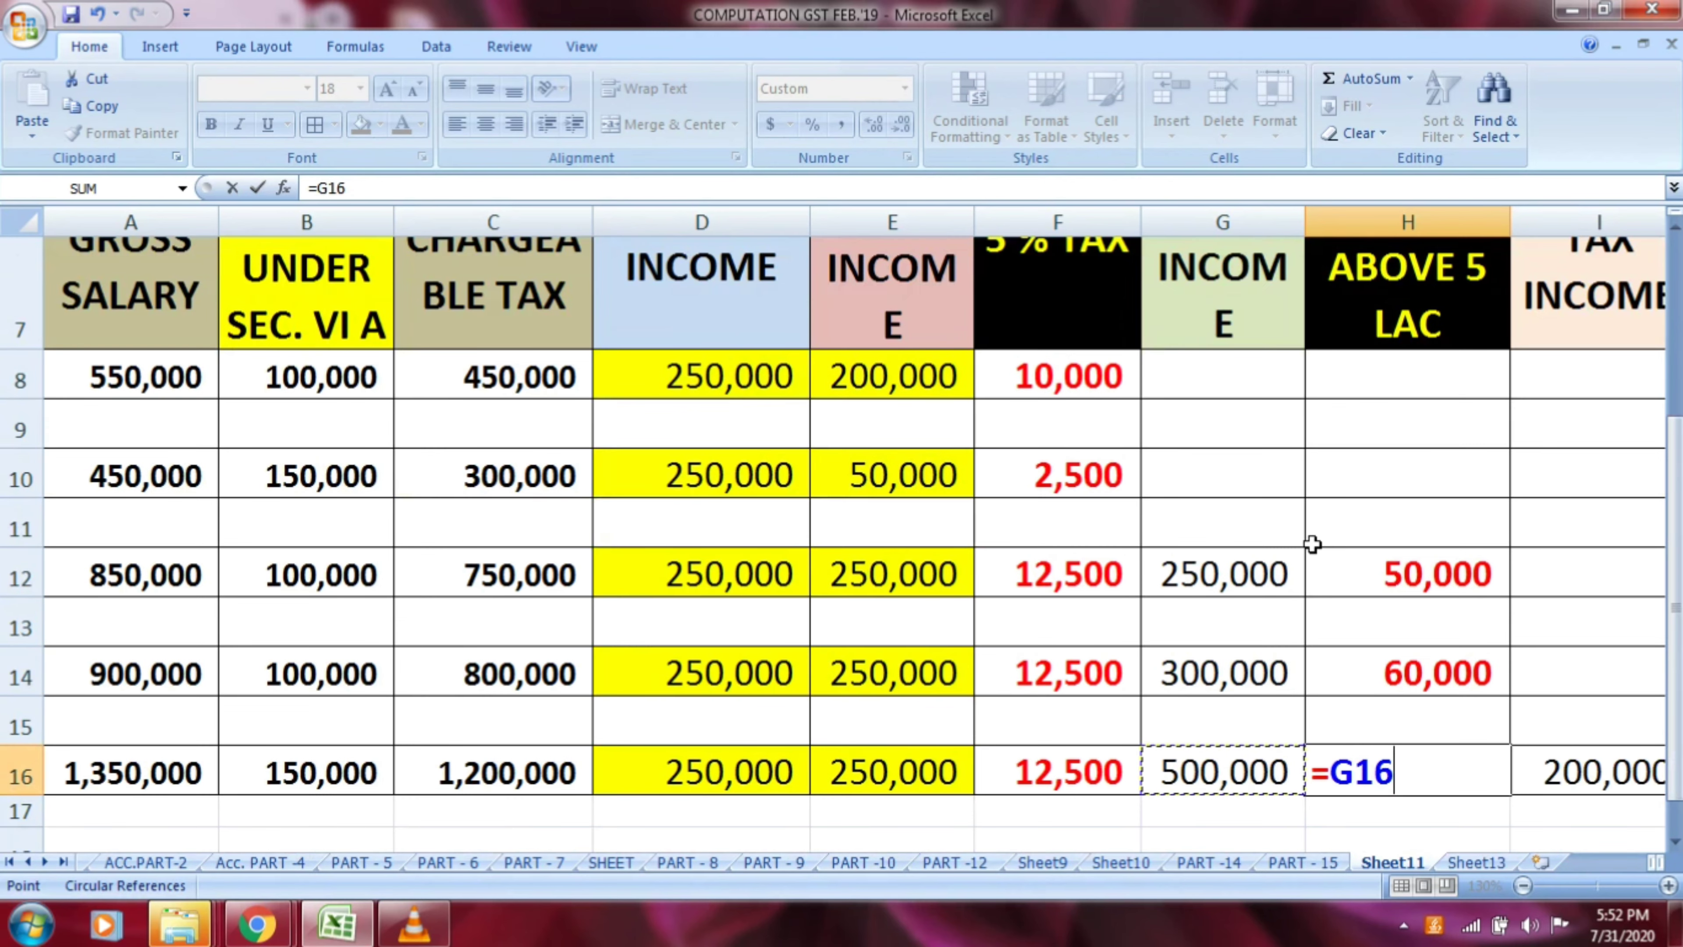
type("*")
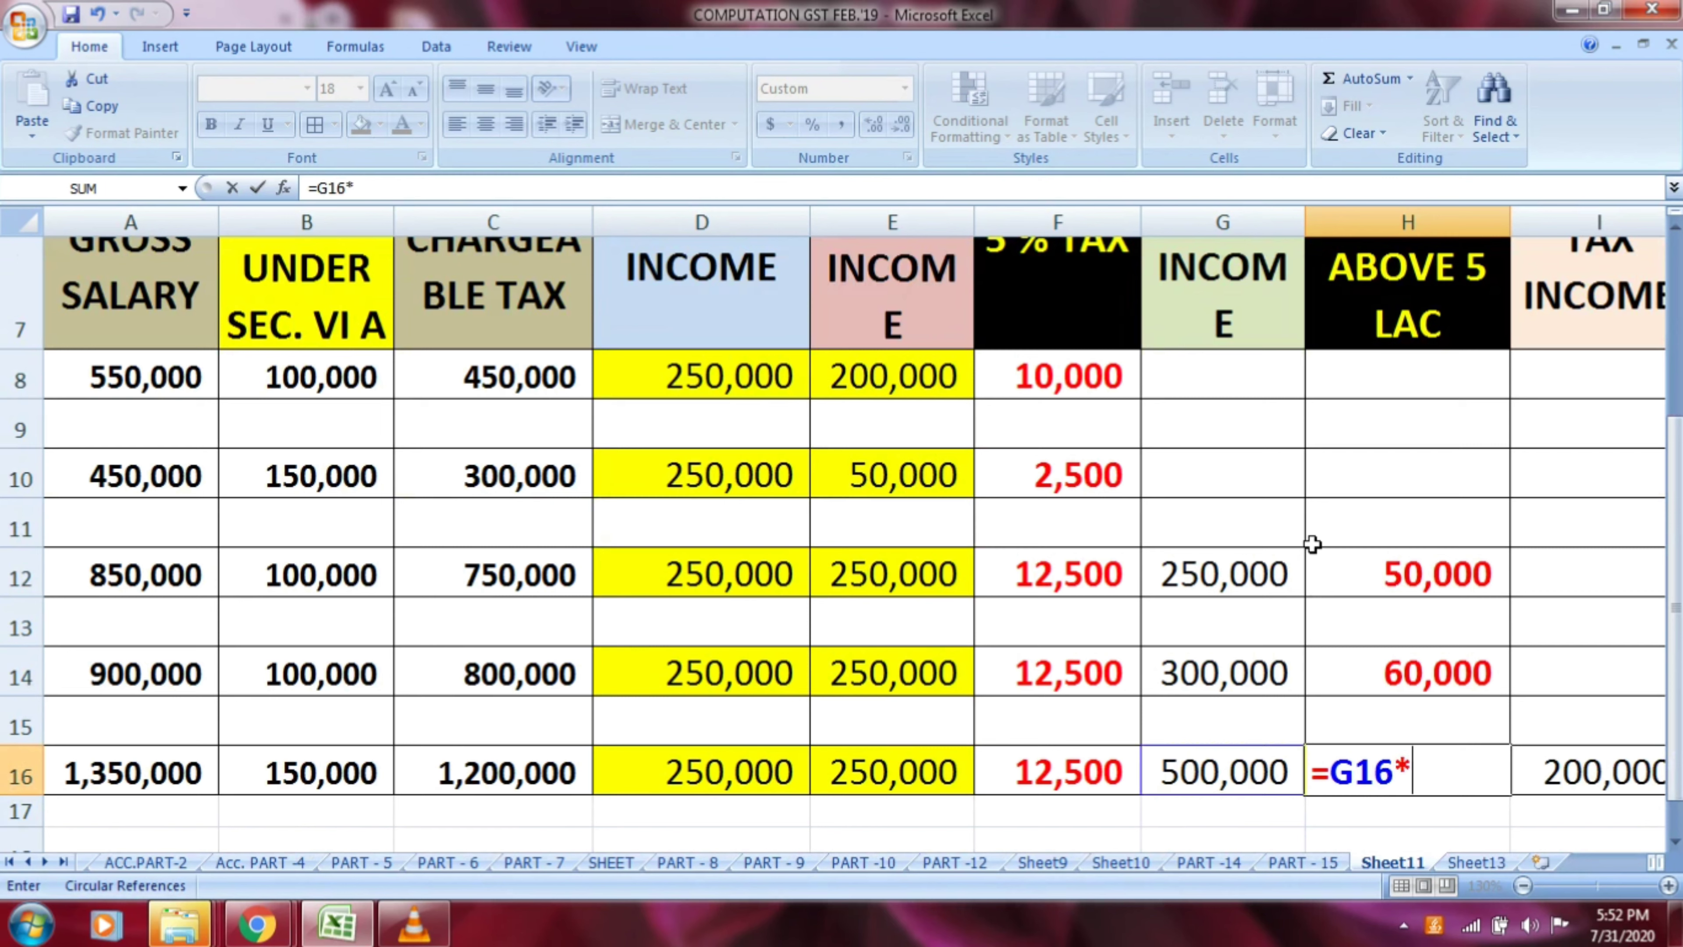
type("20/100")
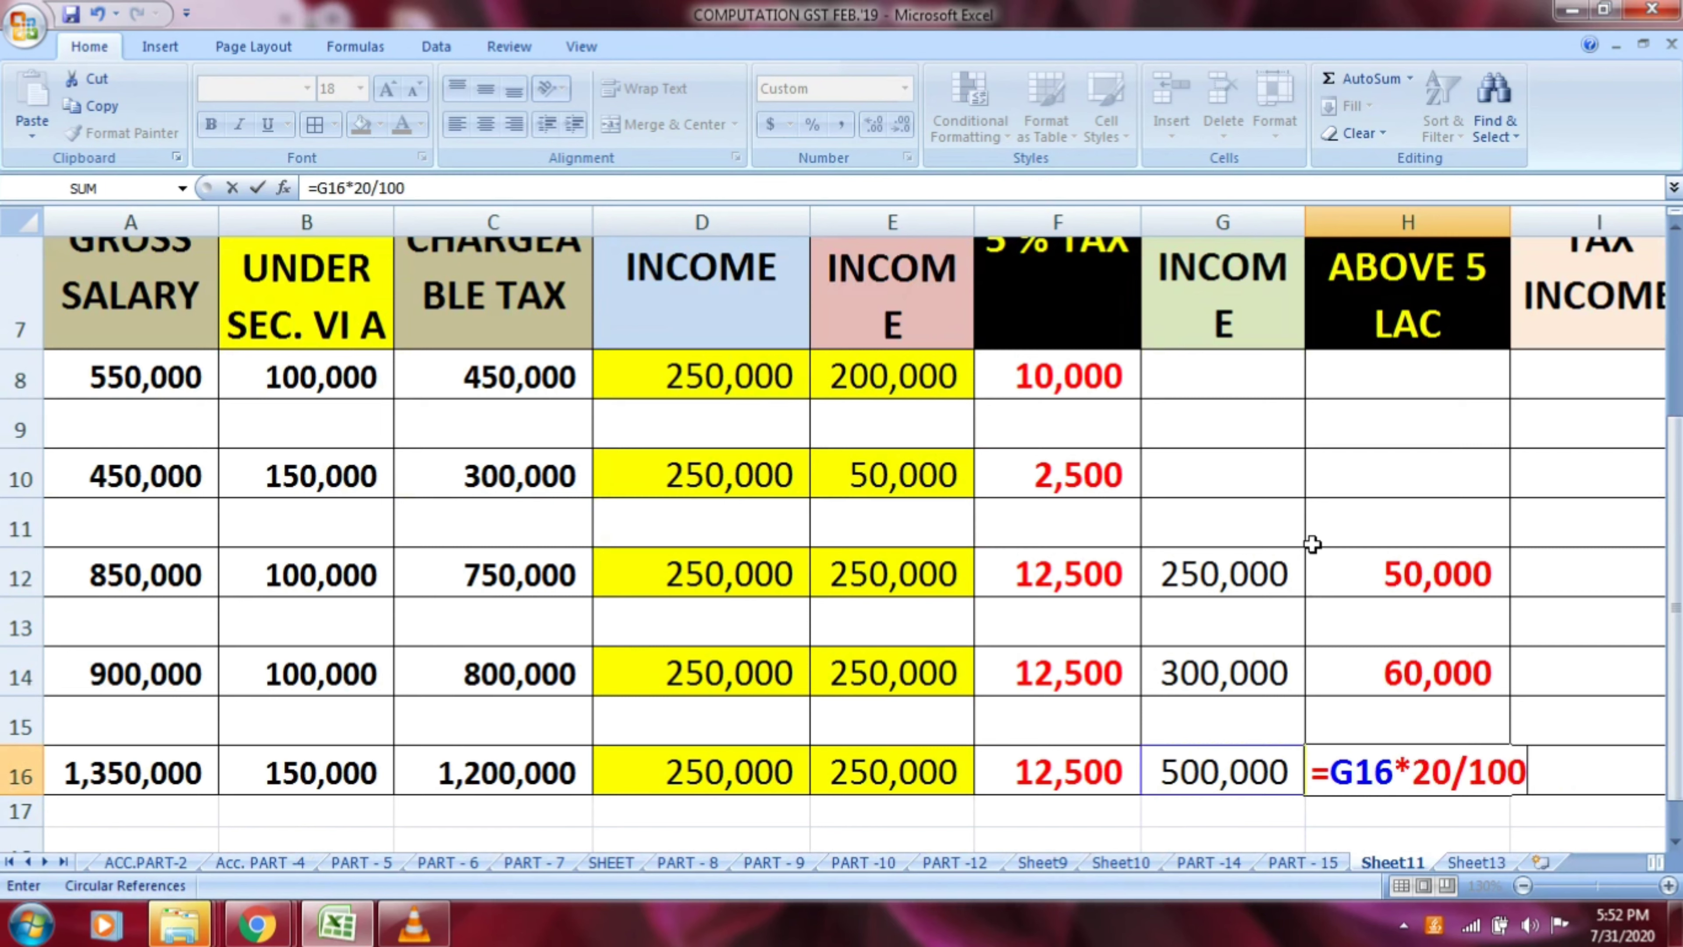
key("Return")
key("Up")
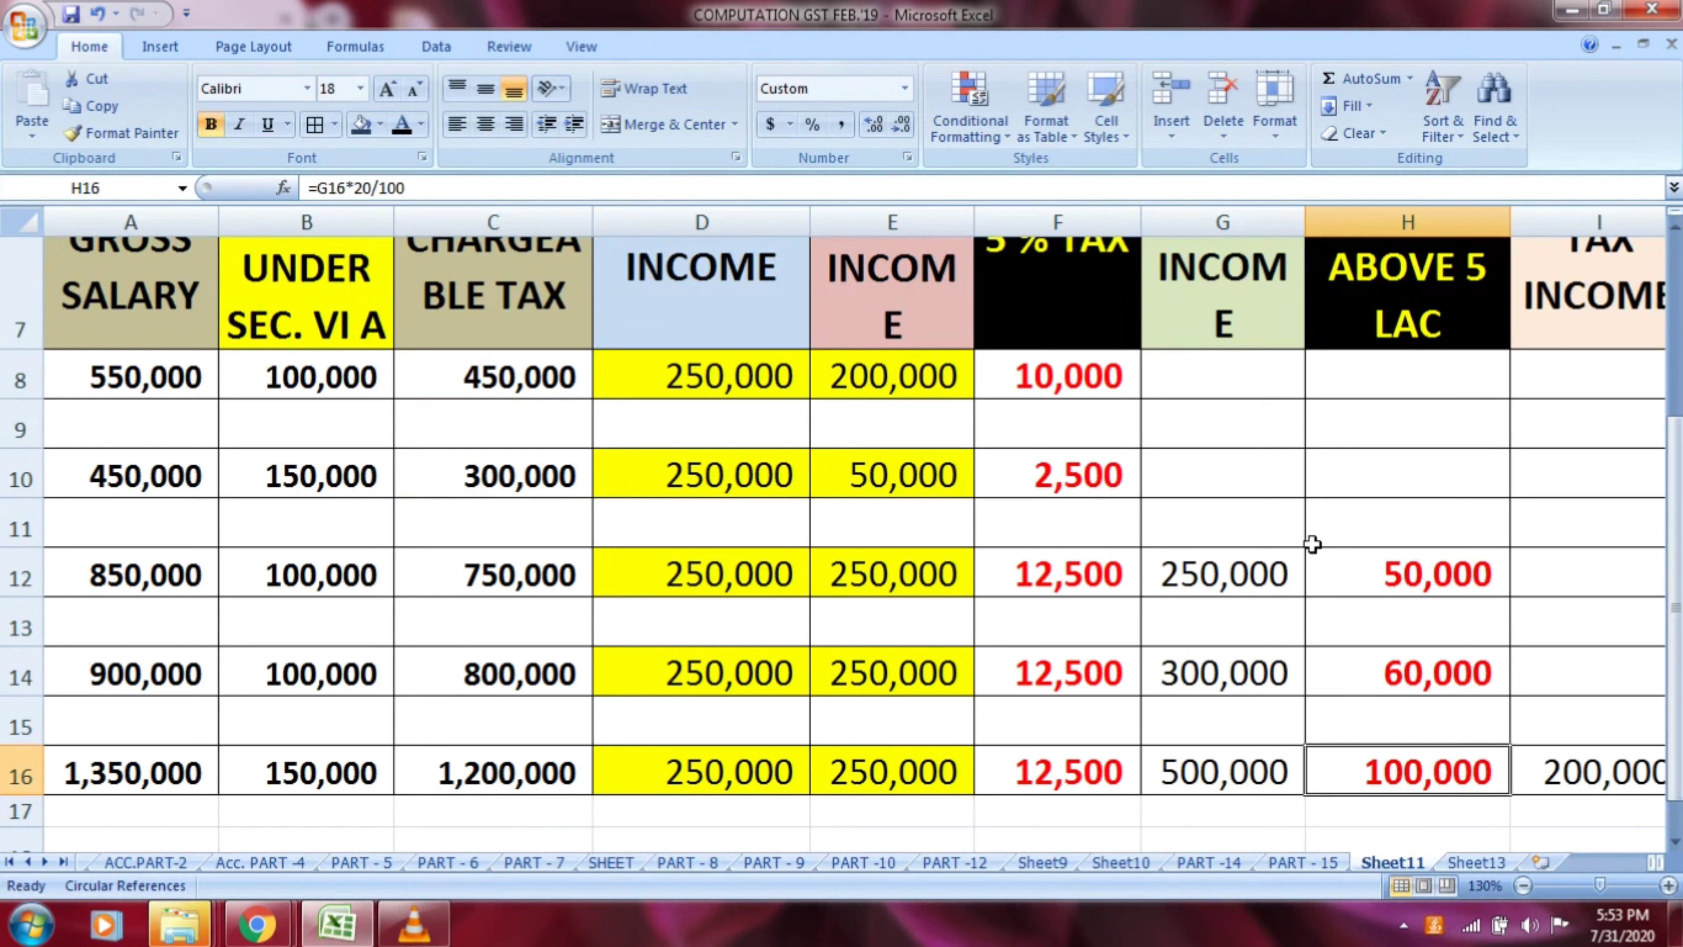
Check the combined sum of row 16's exempted, 5 % and 20 % tax incomes in D16, E16 and G16, and review the 20 % tax formula in H16
left_click(729, 771, "ctrl")
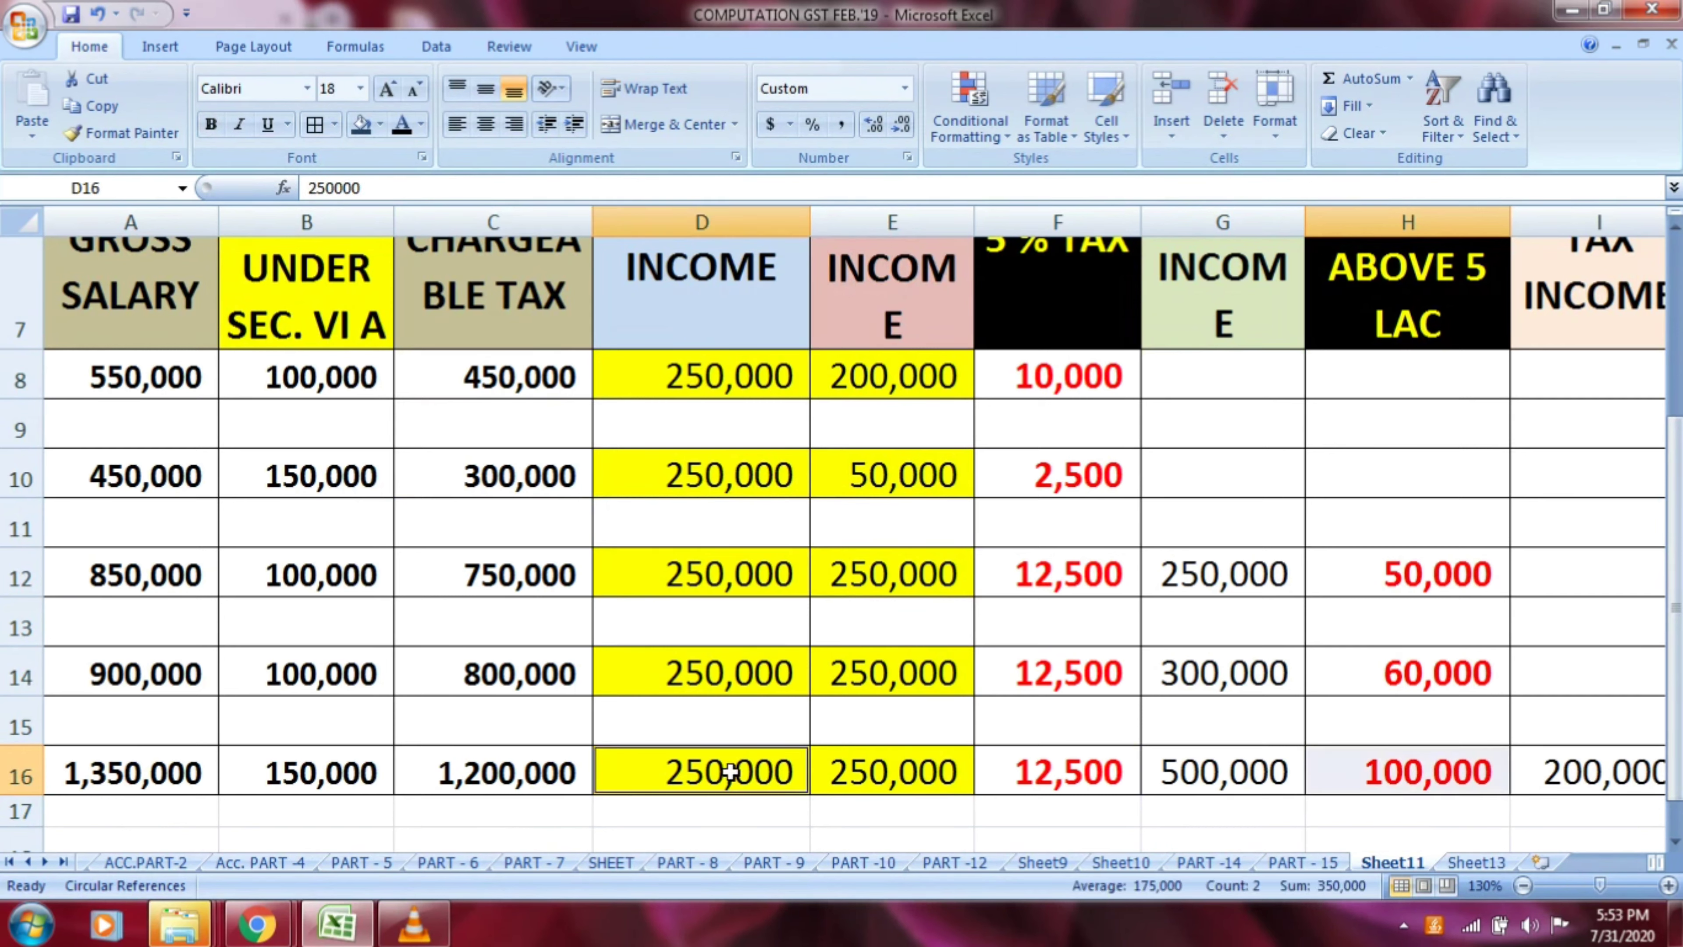
left_click(876, 767, "ctrl")
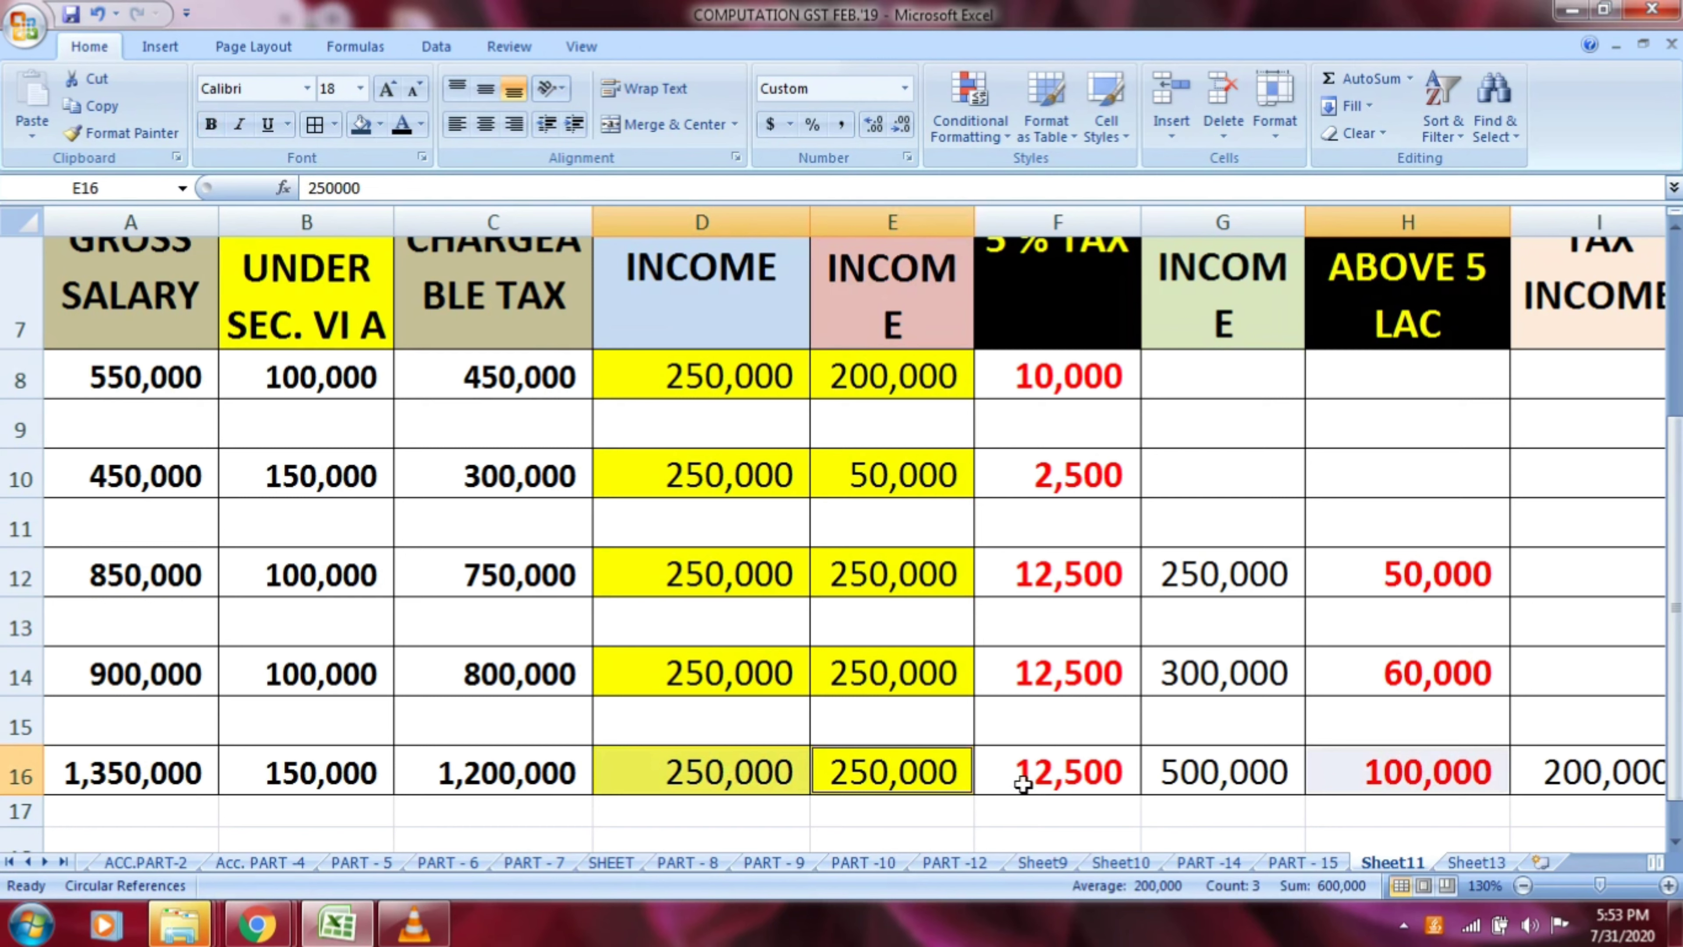
left_click(1195, 772, "ctrl")
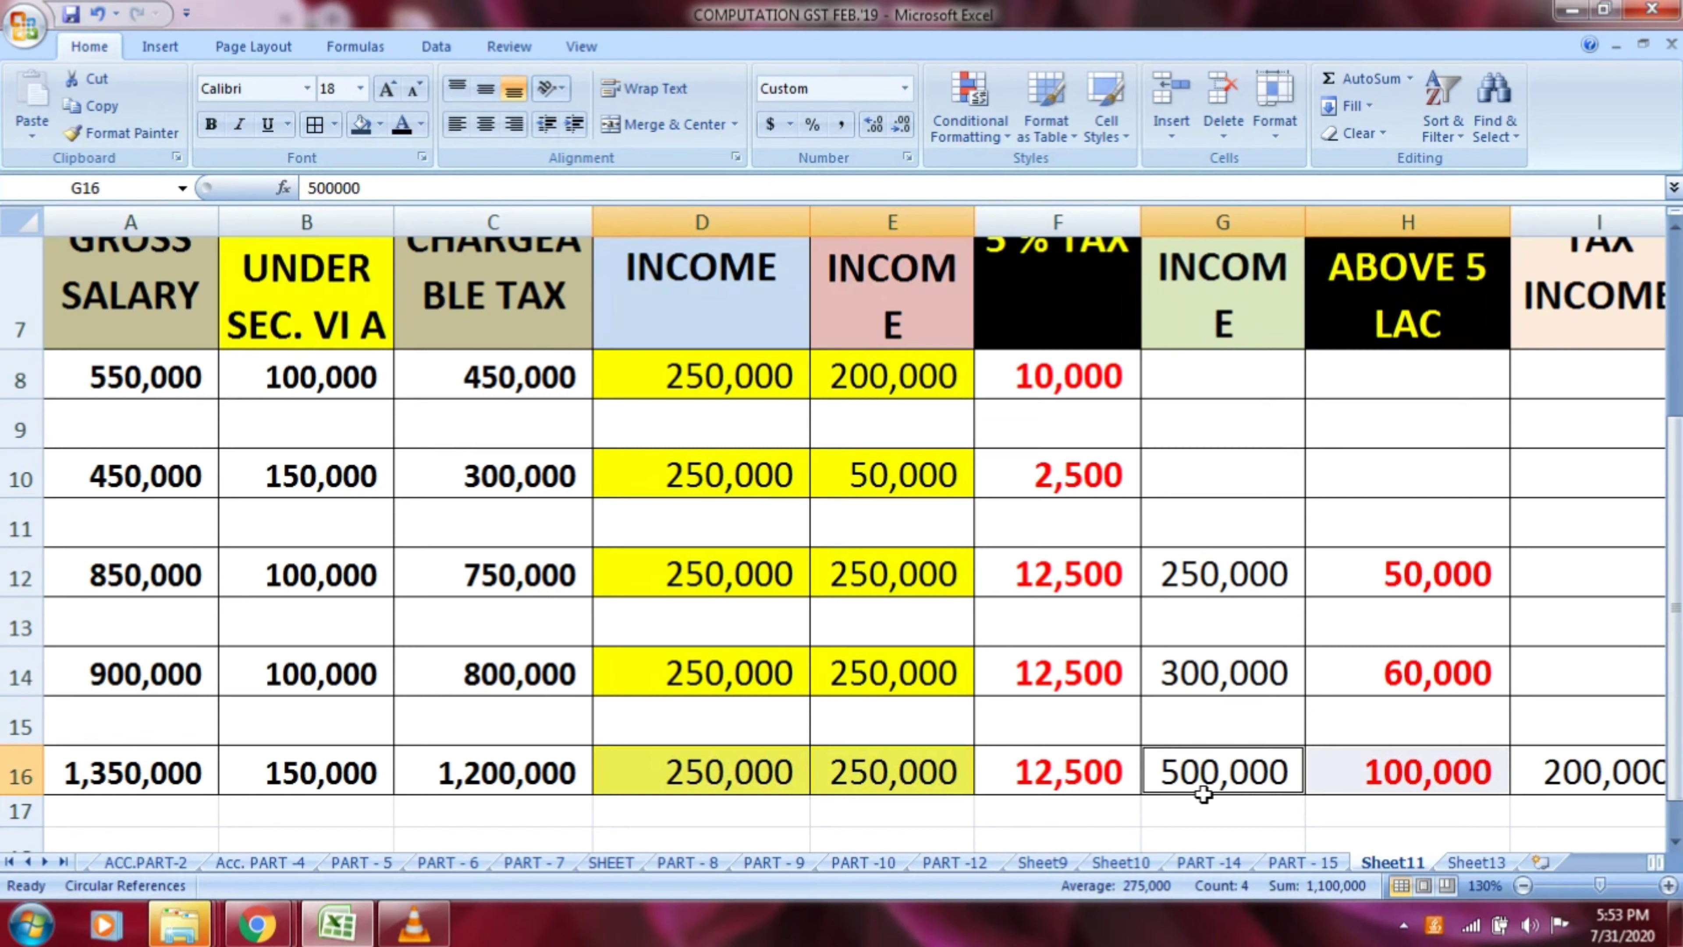
left_click(1025, 782)
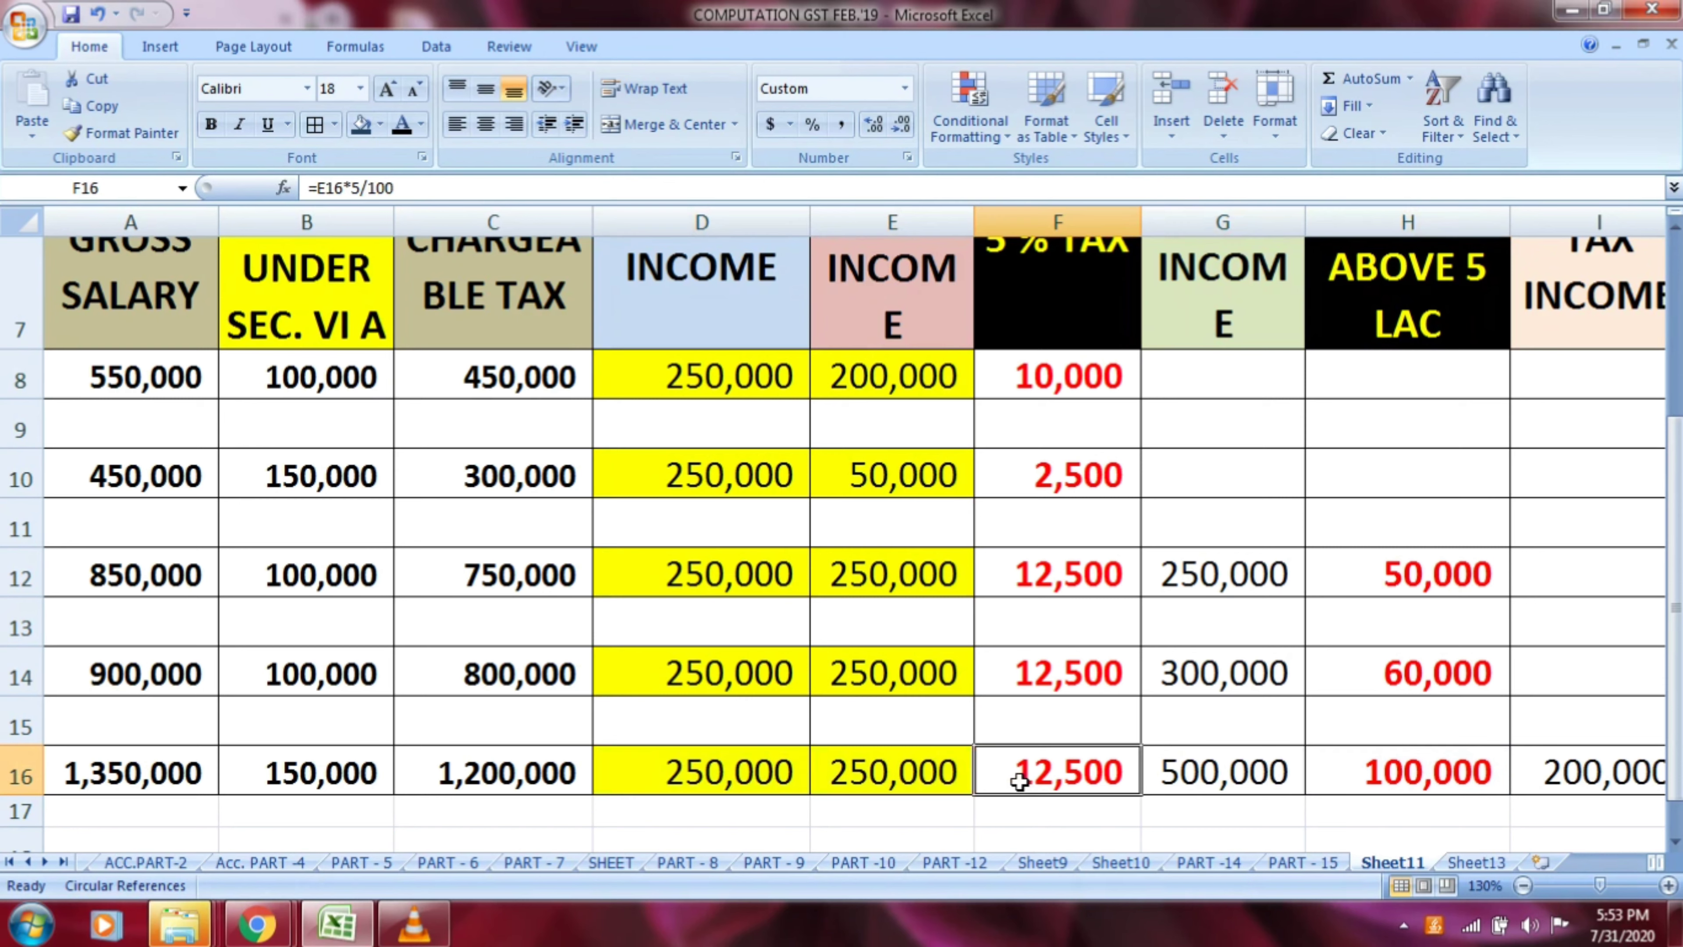
left_click(732, 789, "ctrl")
left_click(880, 784, "ctrl")
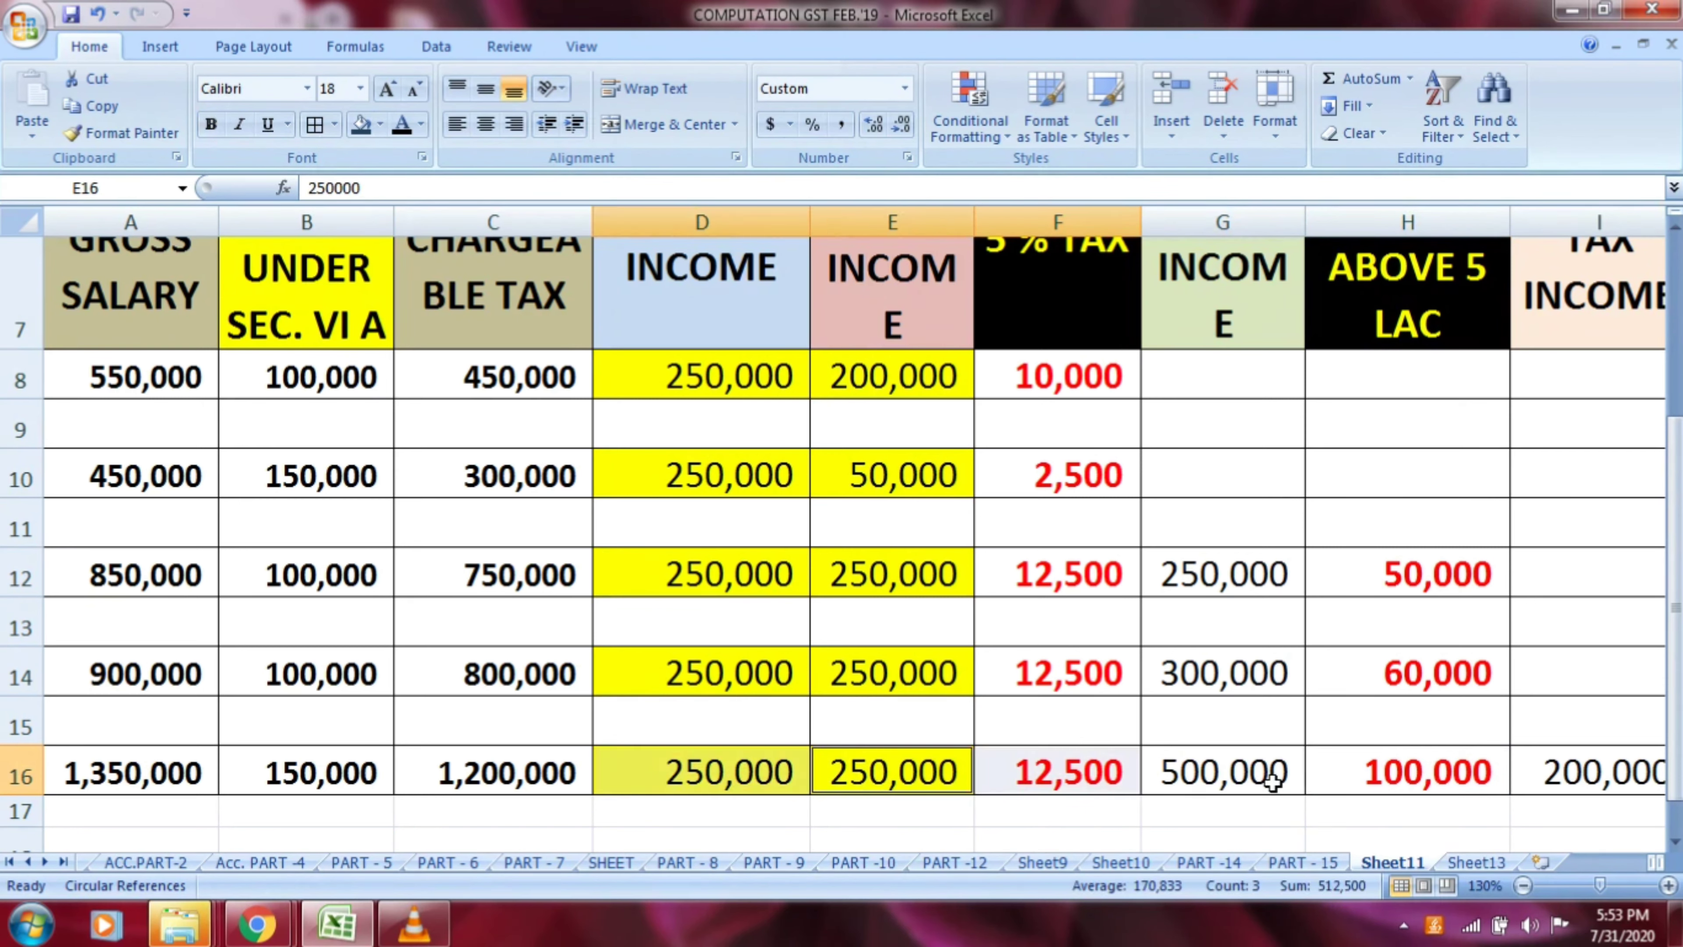
left_click(1258, 782, "ctrl")
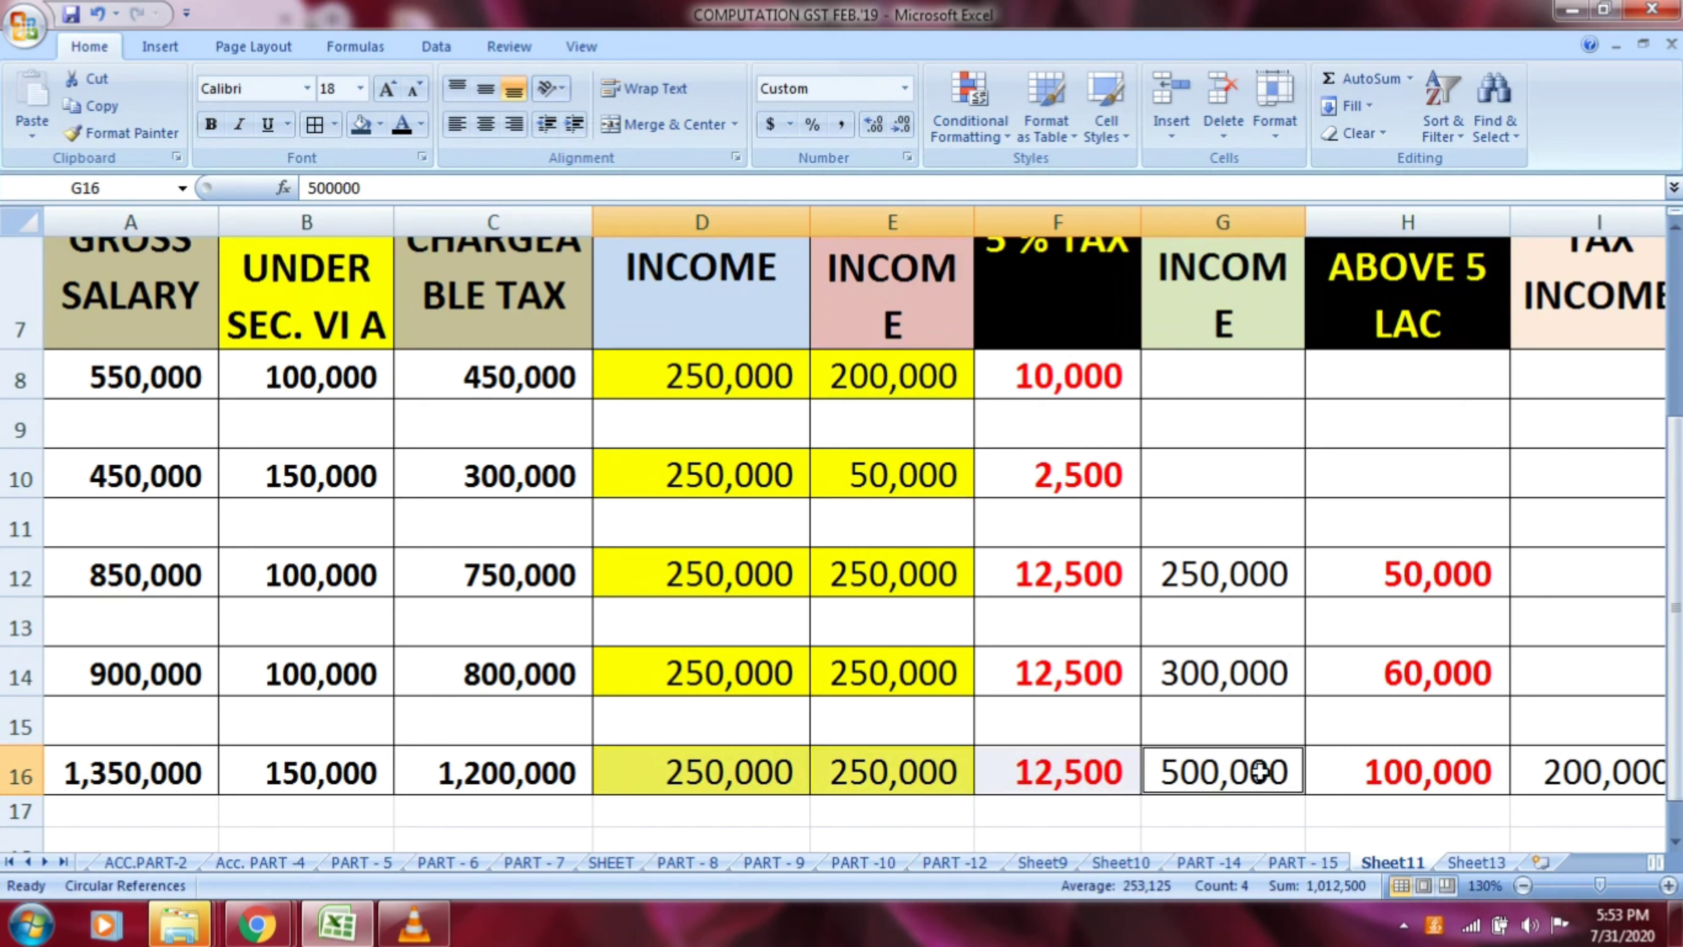
left_click(1259, 769)
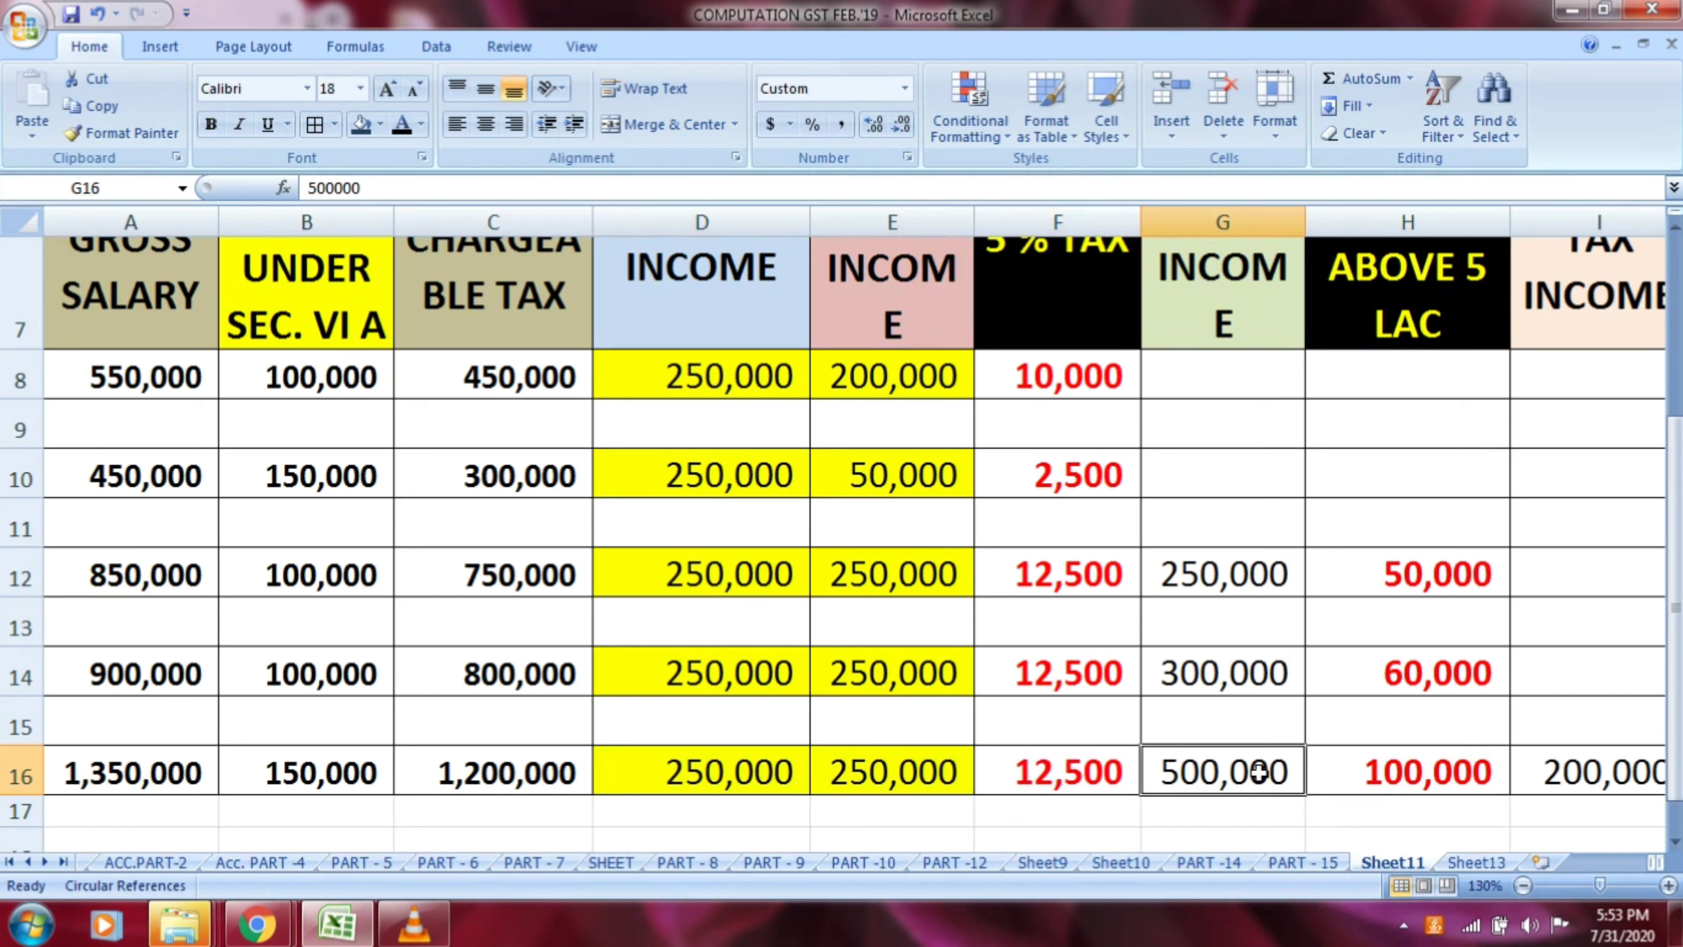
left_click(1458, 772)
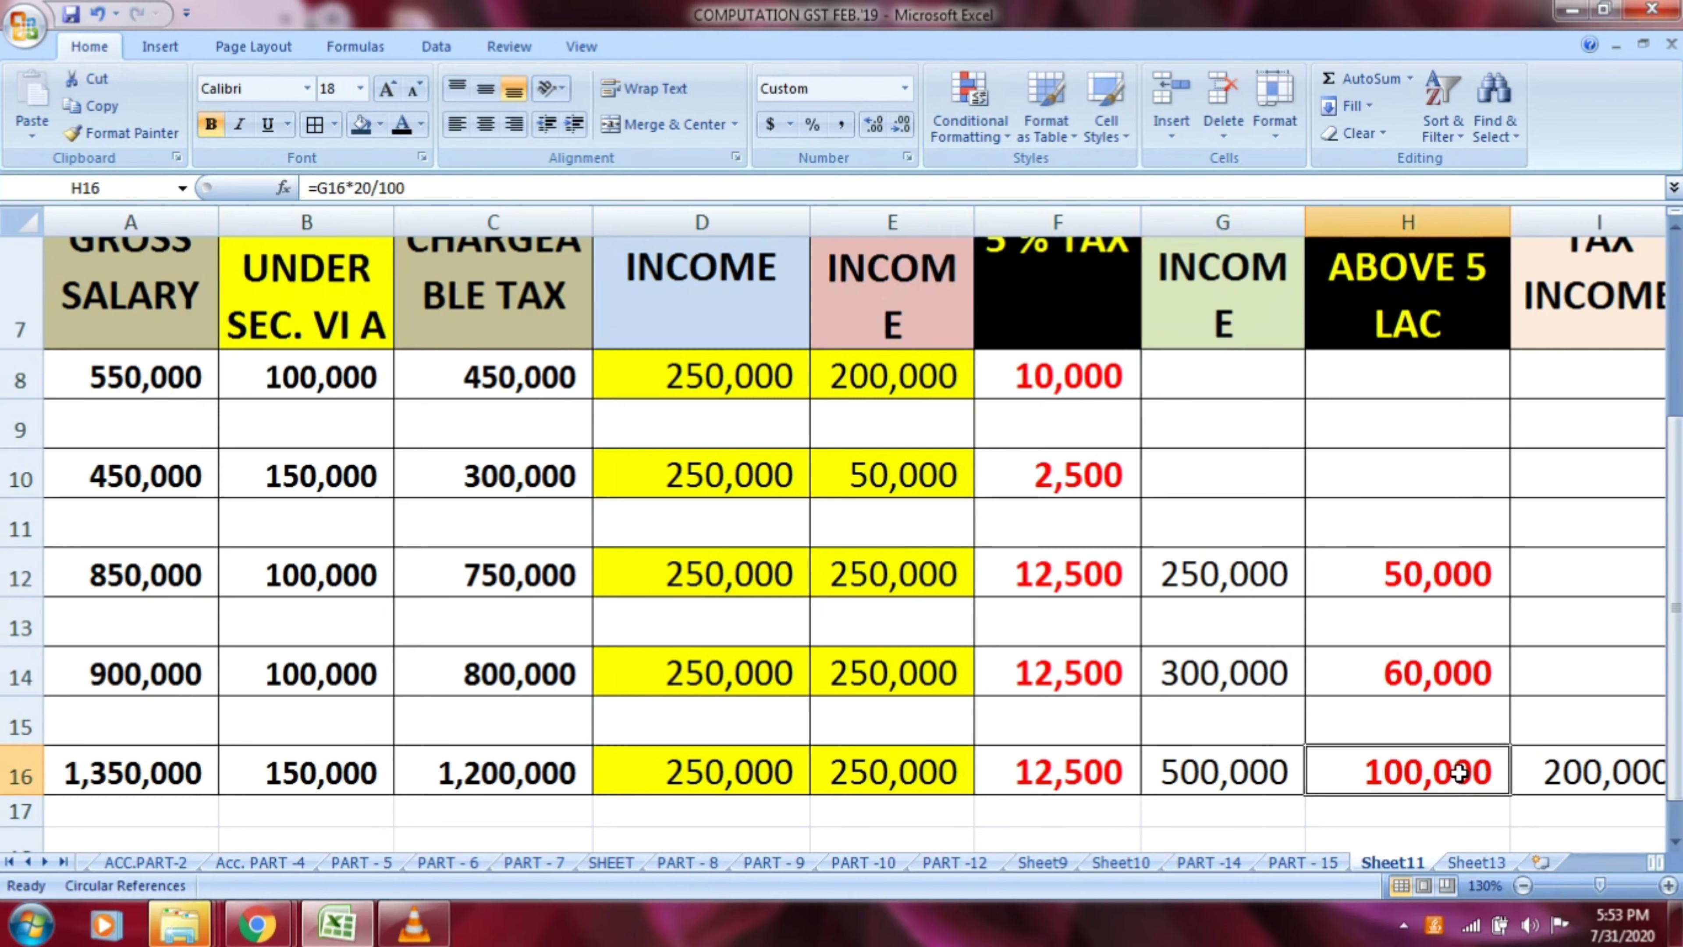
Calculate the 30 % tax above ten lac for row 16 in J16 with the formula =I16*30/100
left_click(1563, 775)
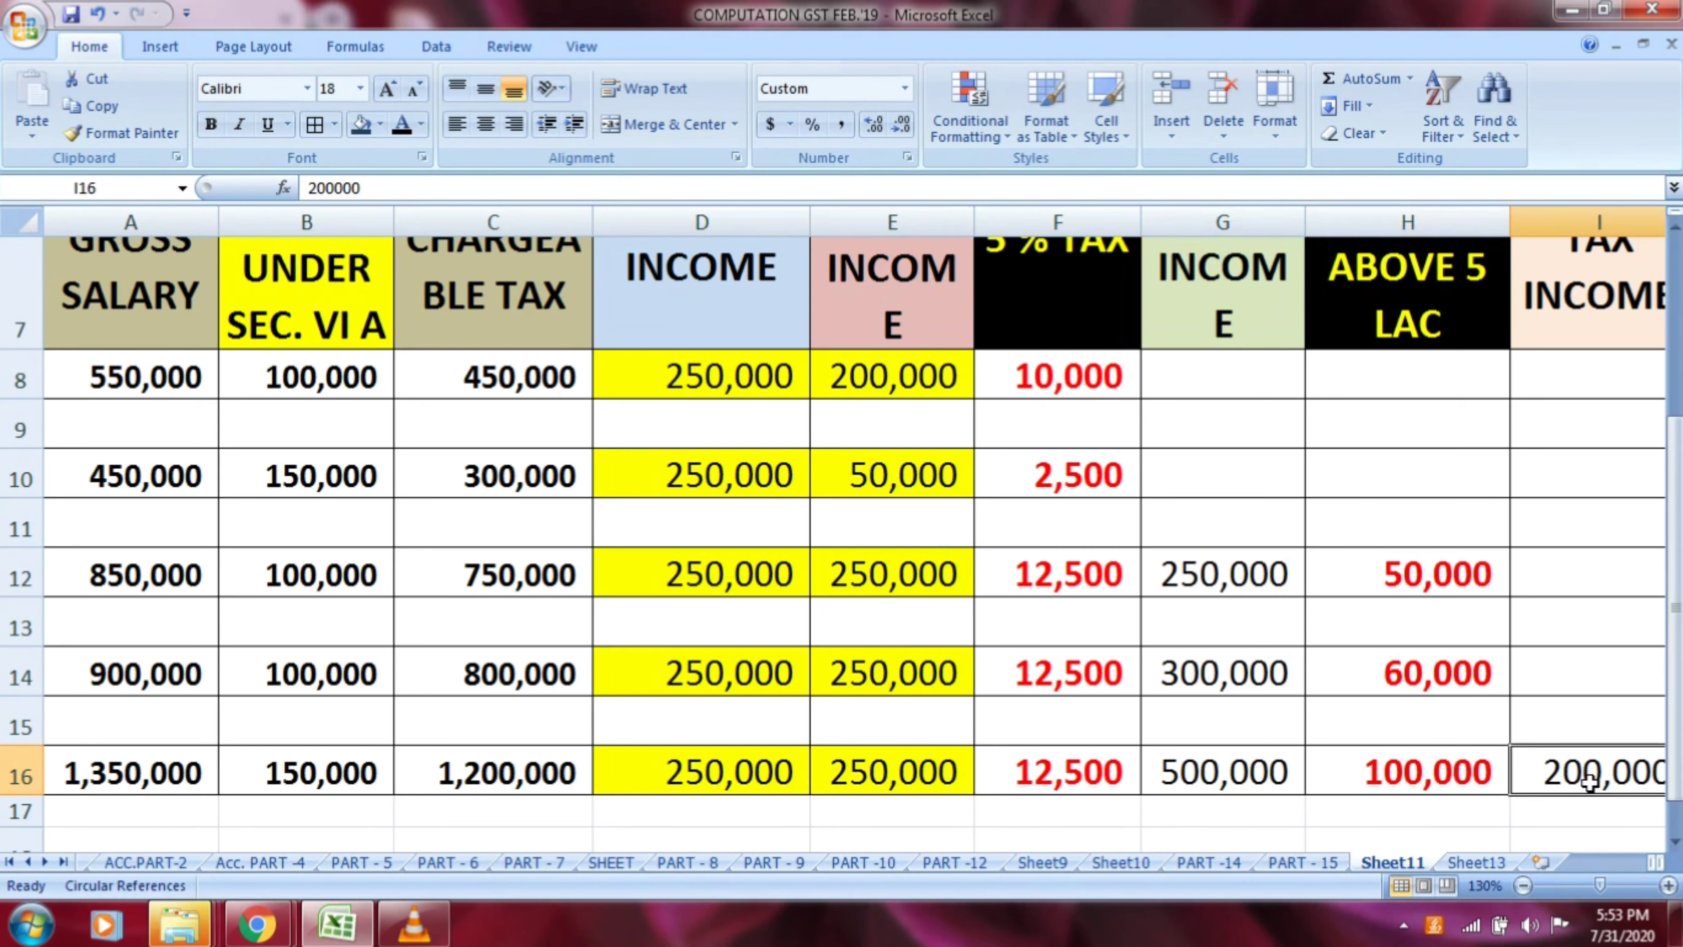
key("Right")
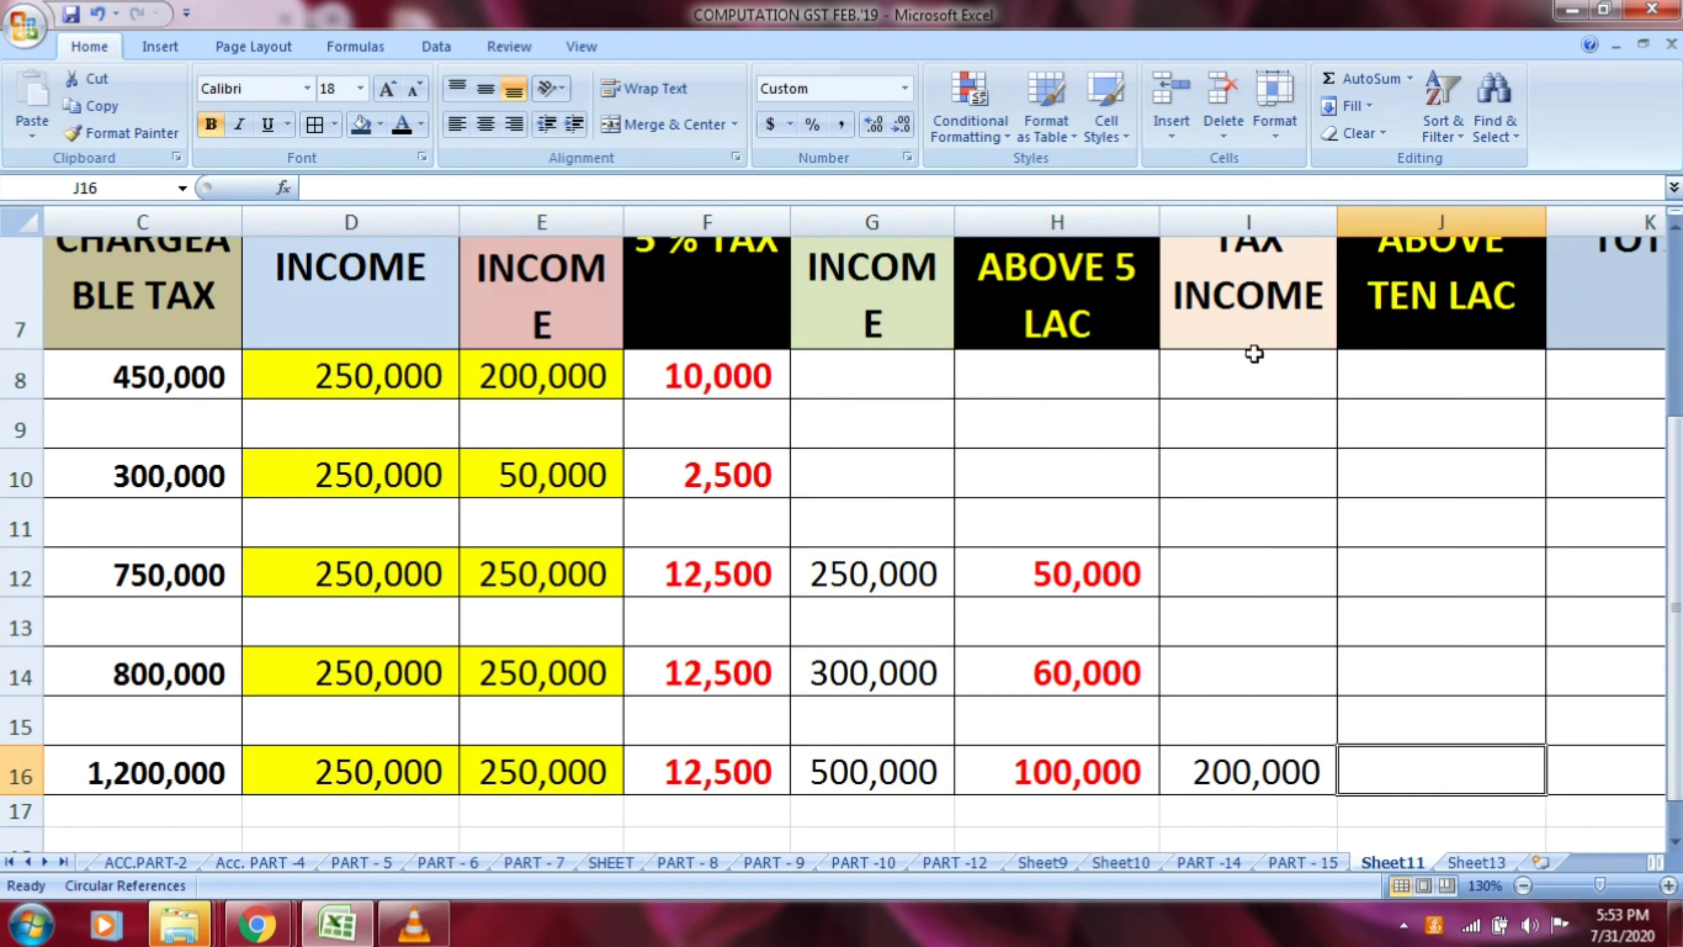
left_click(1258, 290)
left_click(1242, 759)
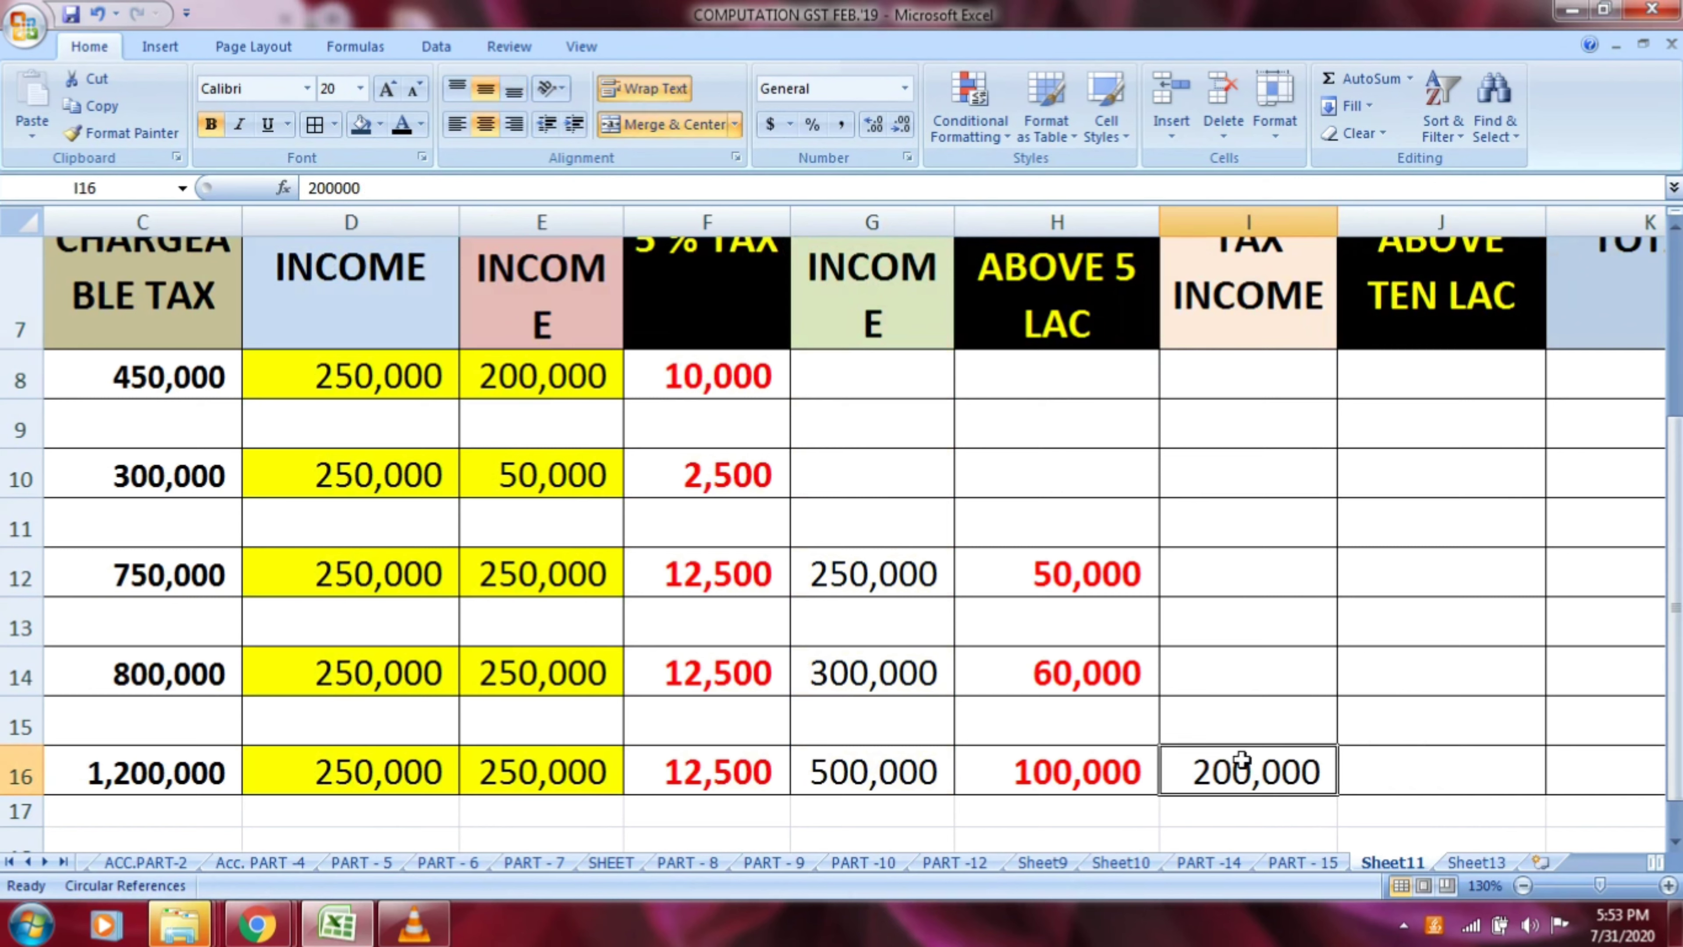
left_click(1472, 297)
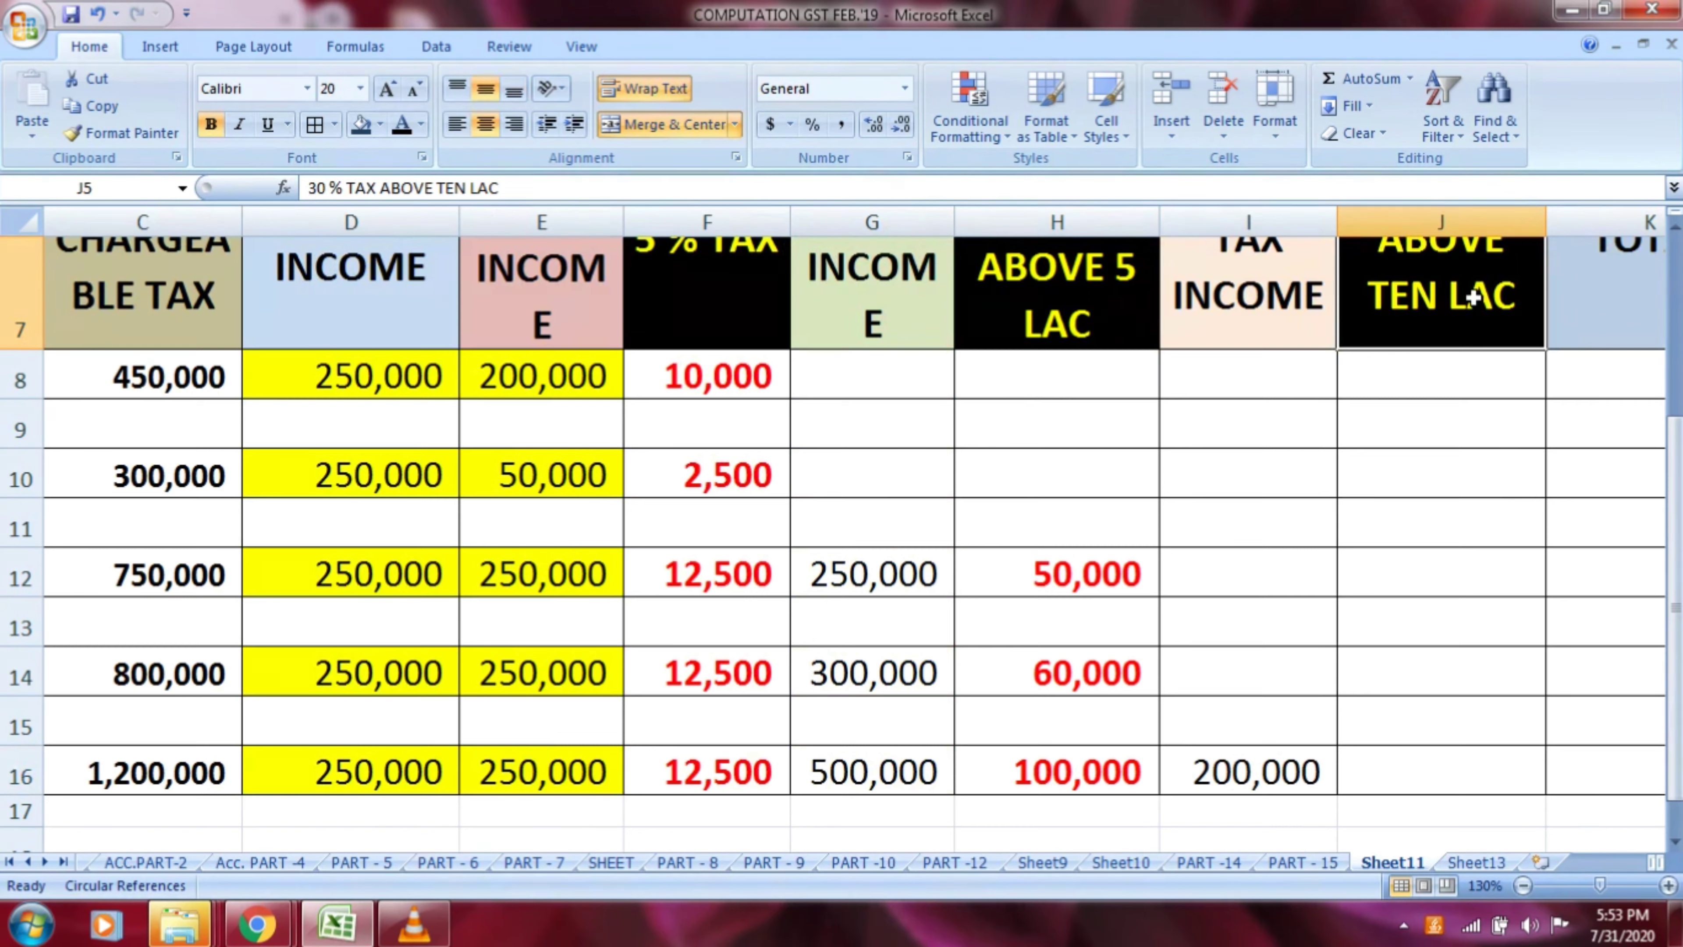
scroll(1472, 297, "up", 1)
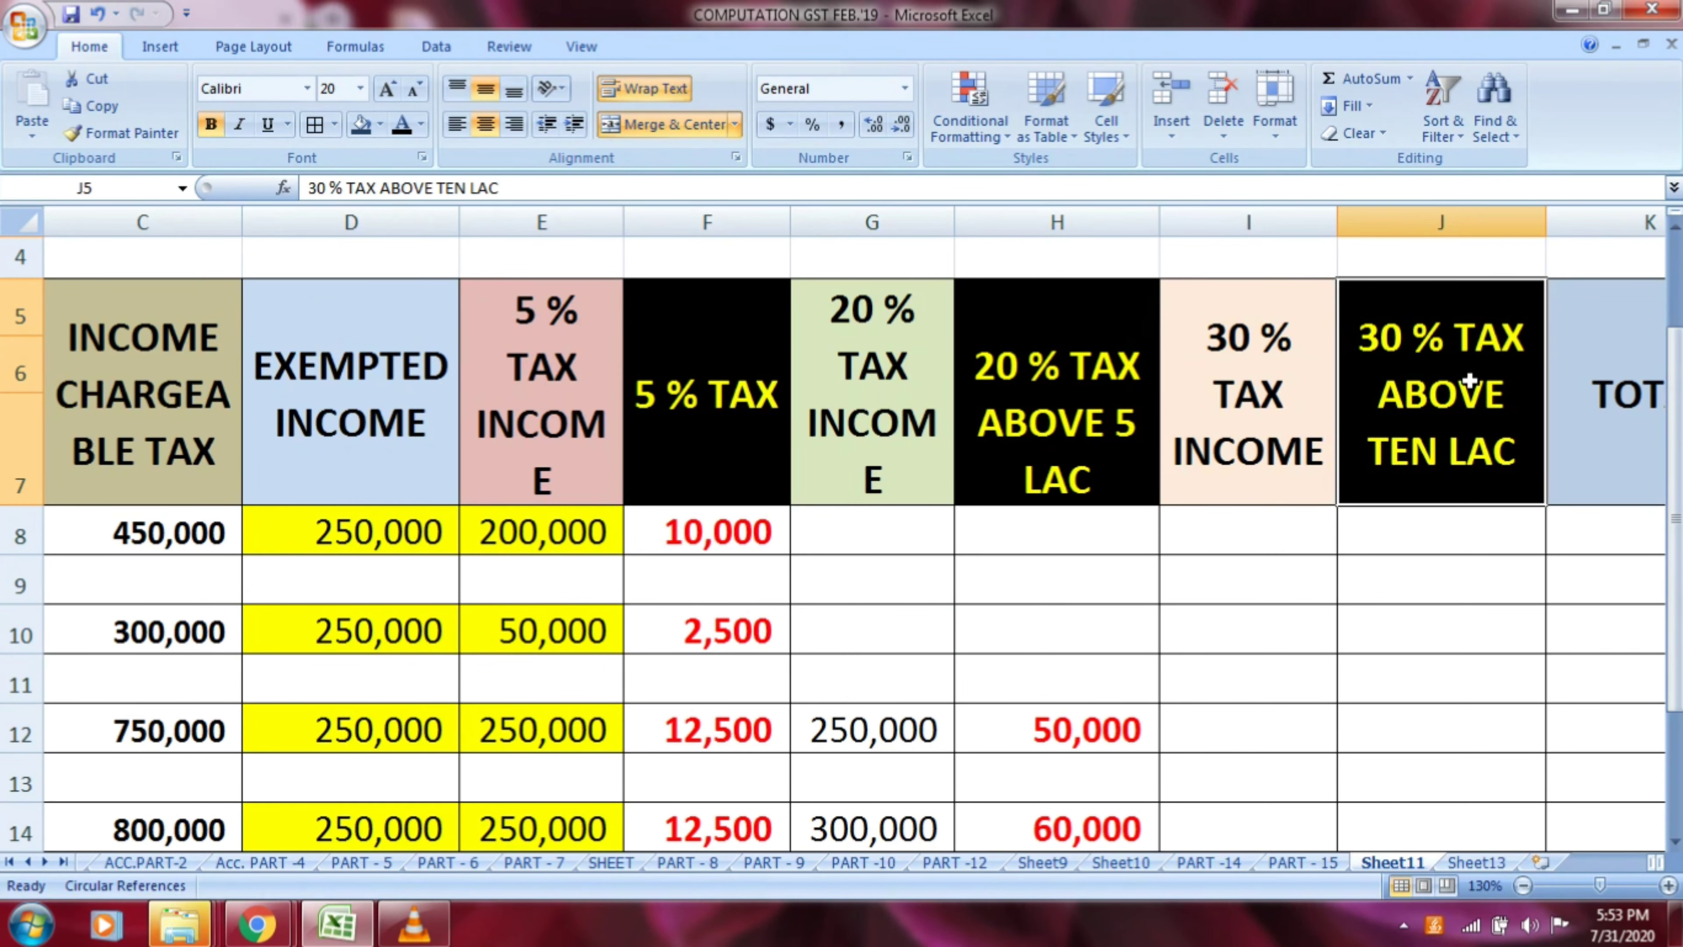
scroll(1469, 382, "down", 2)
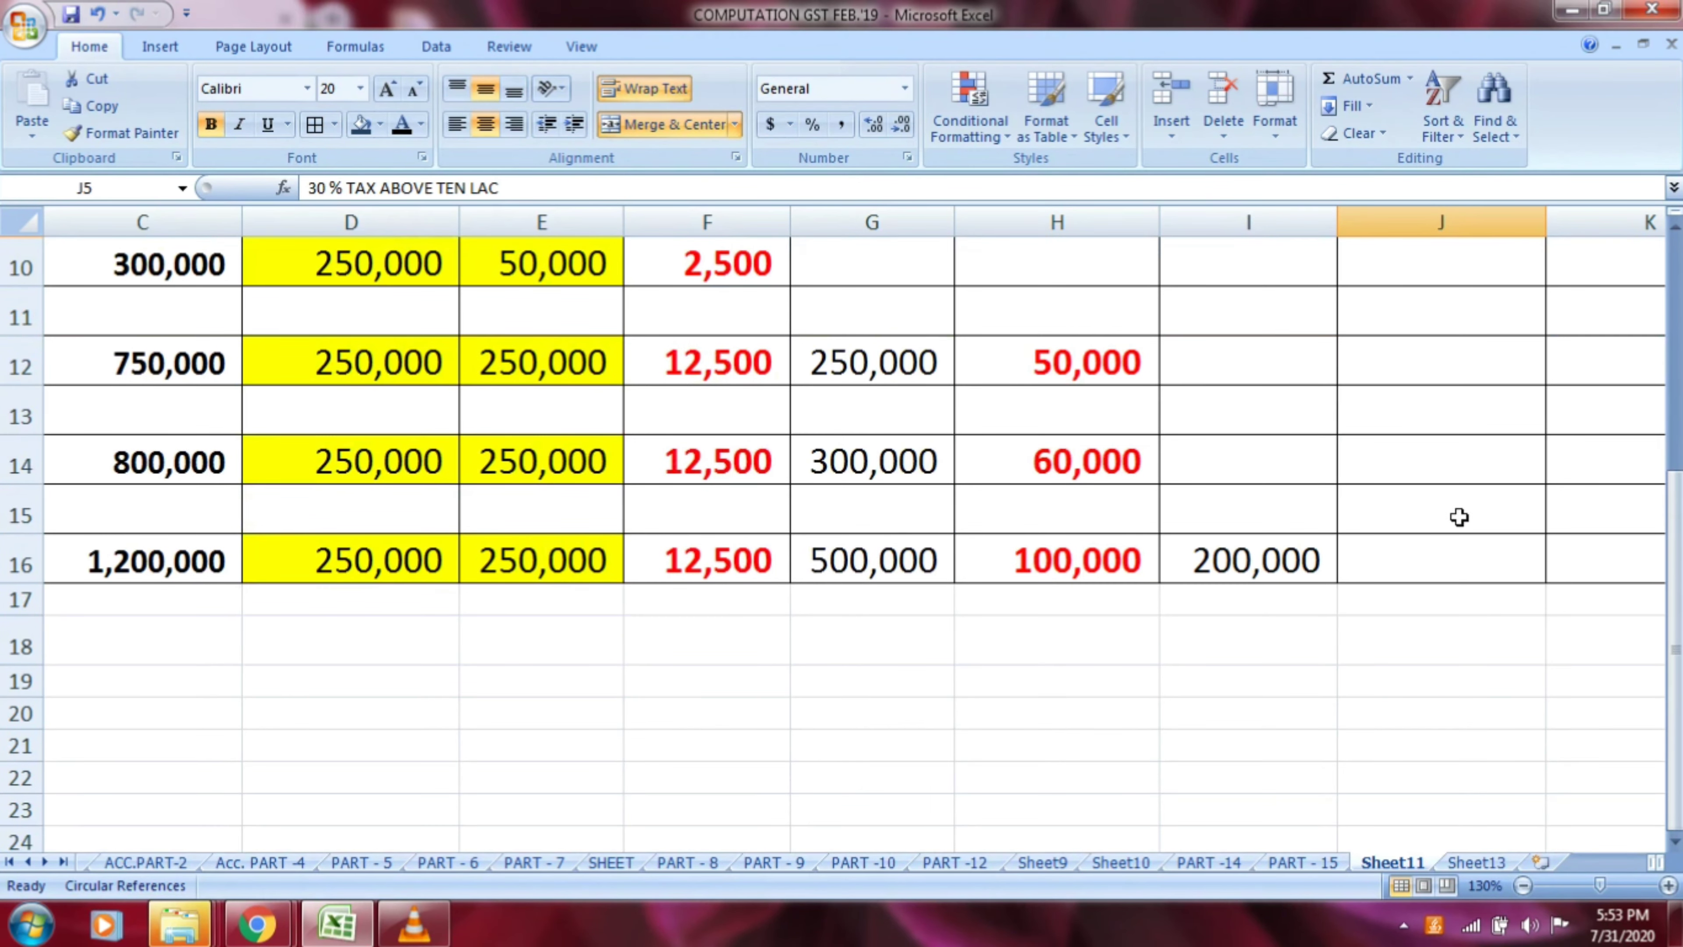
left_click(1436, 553)
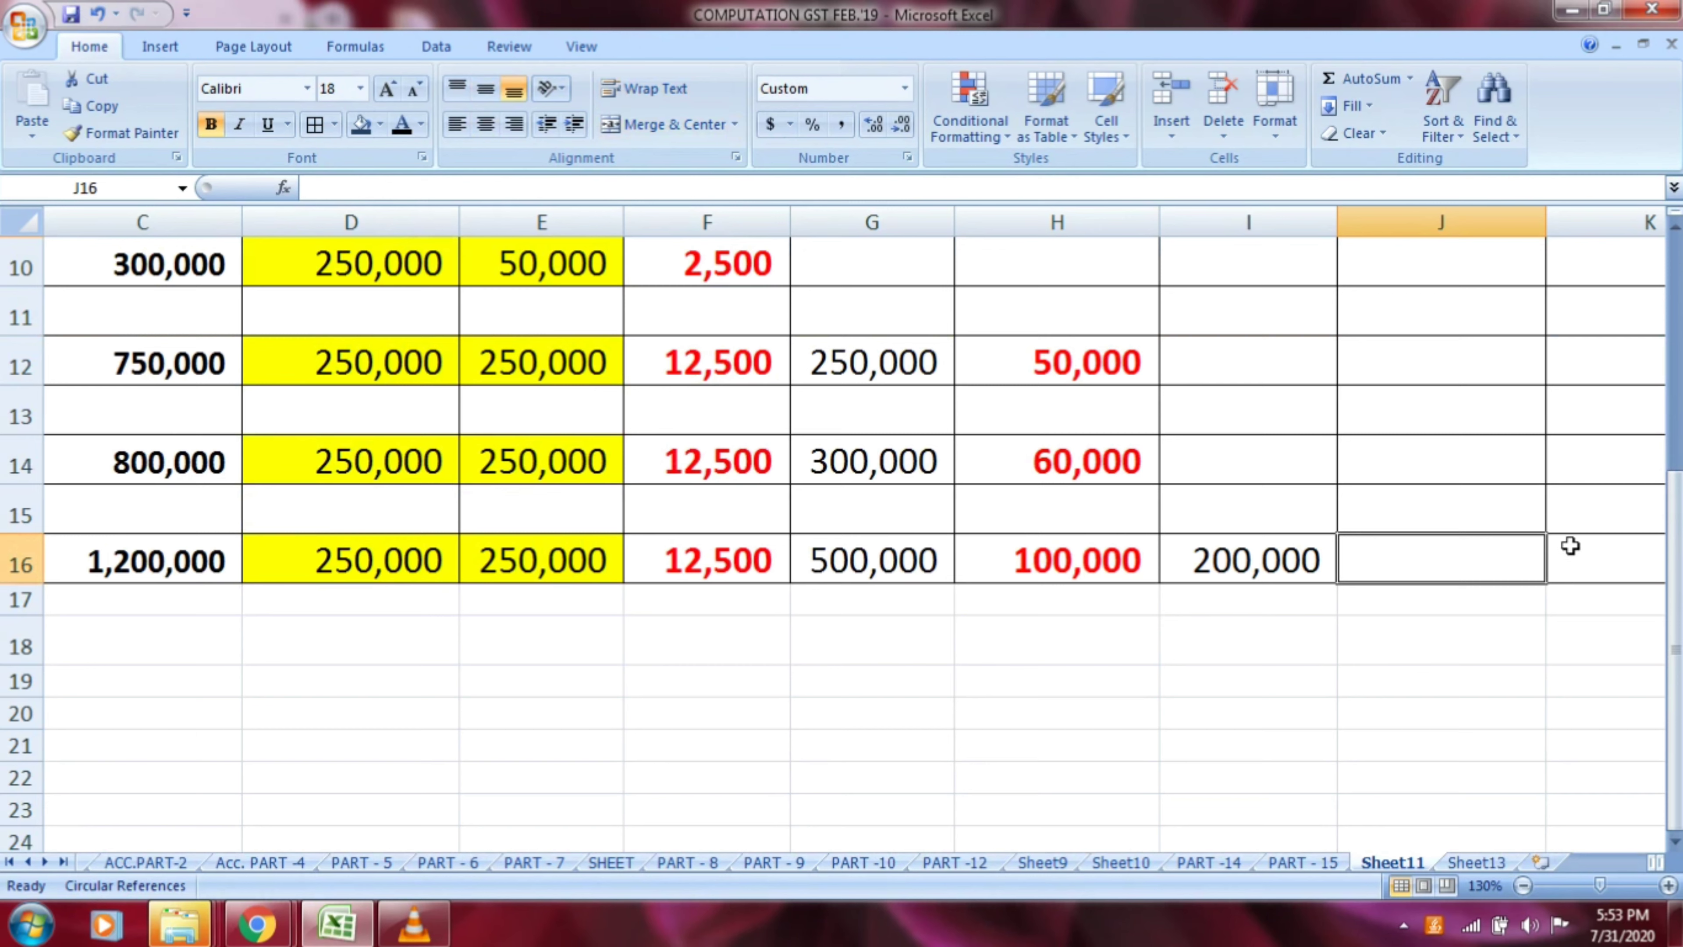
type("=")
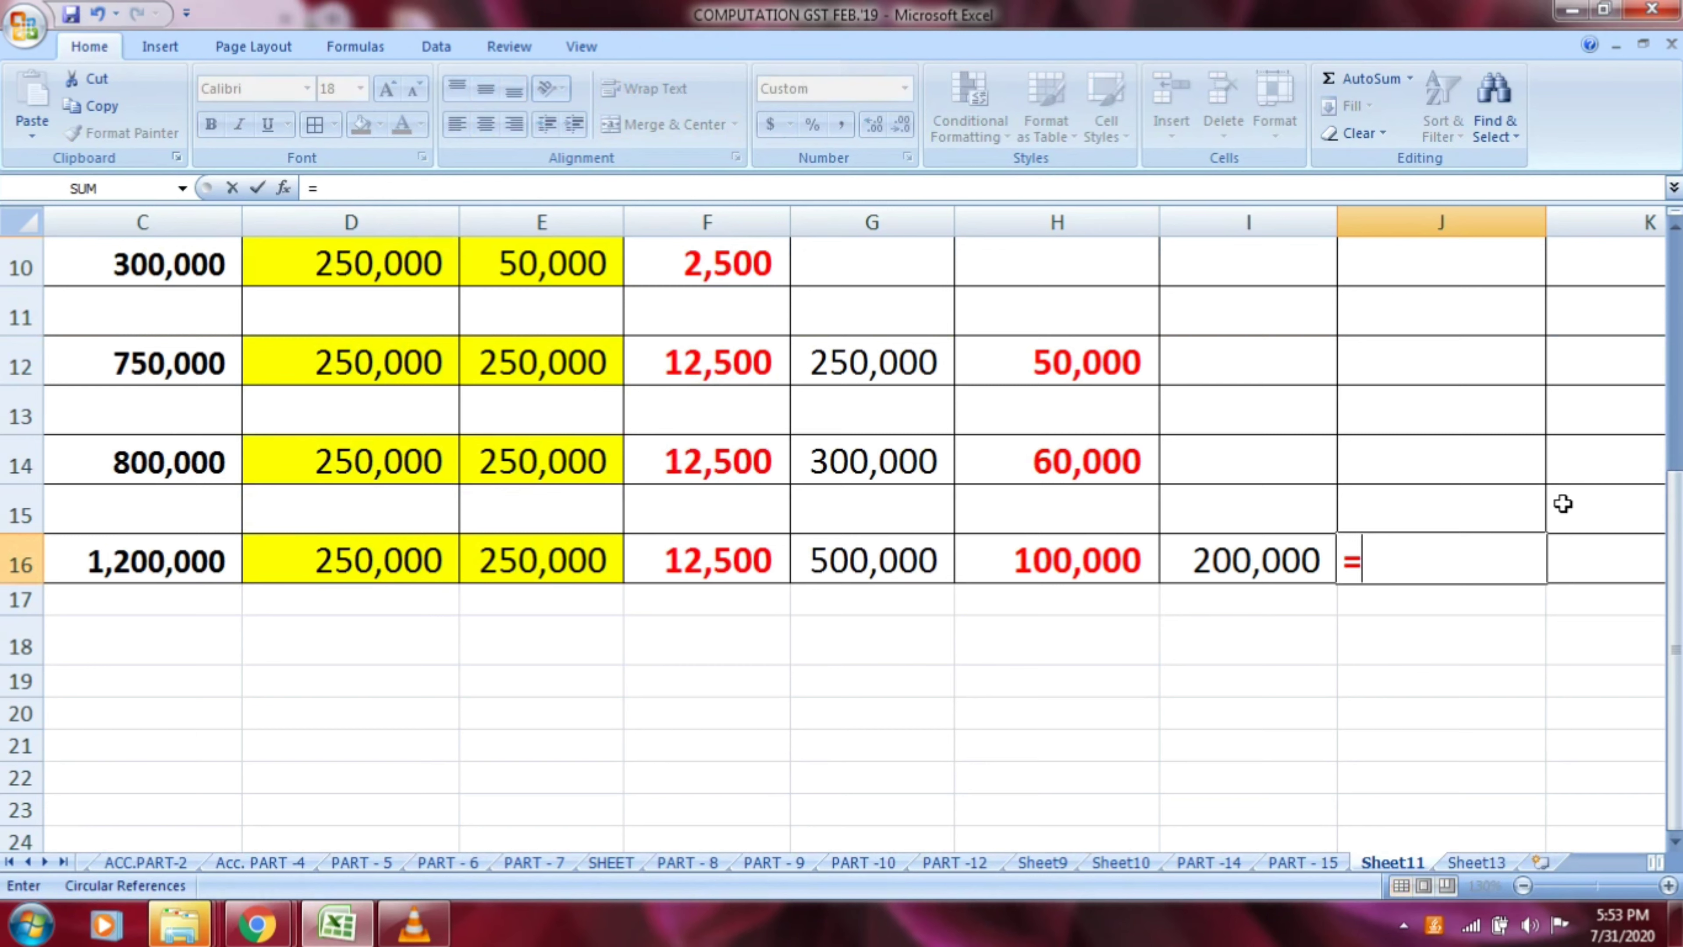
key("Left")
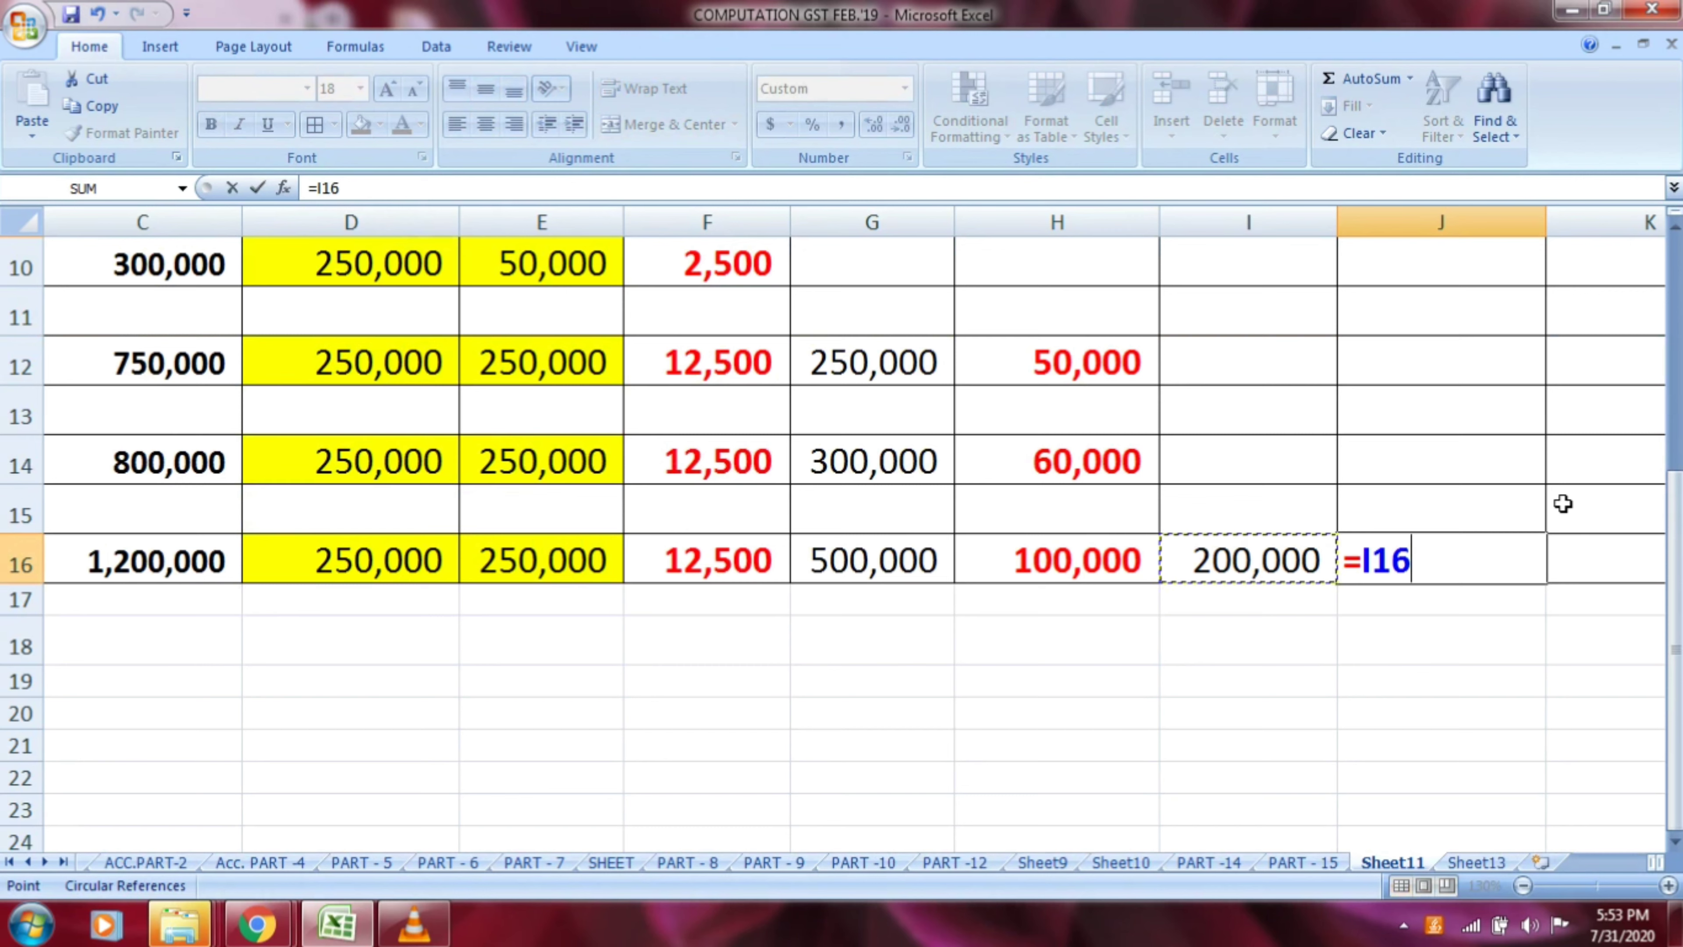
type("*30/100")
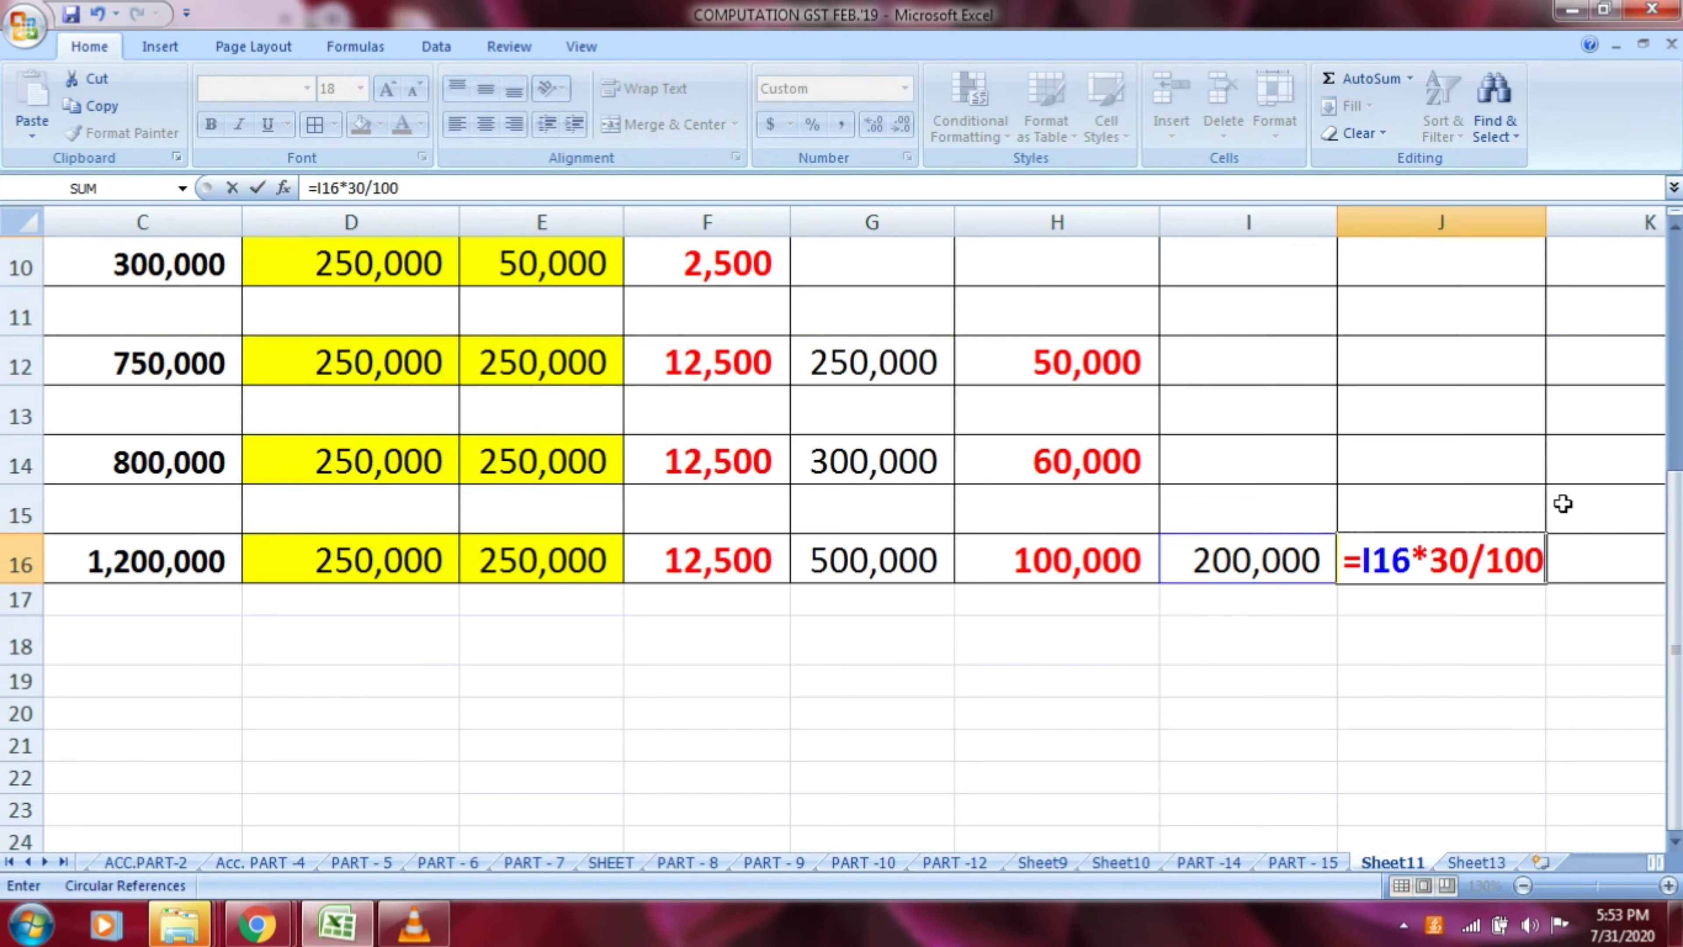
key("Return")
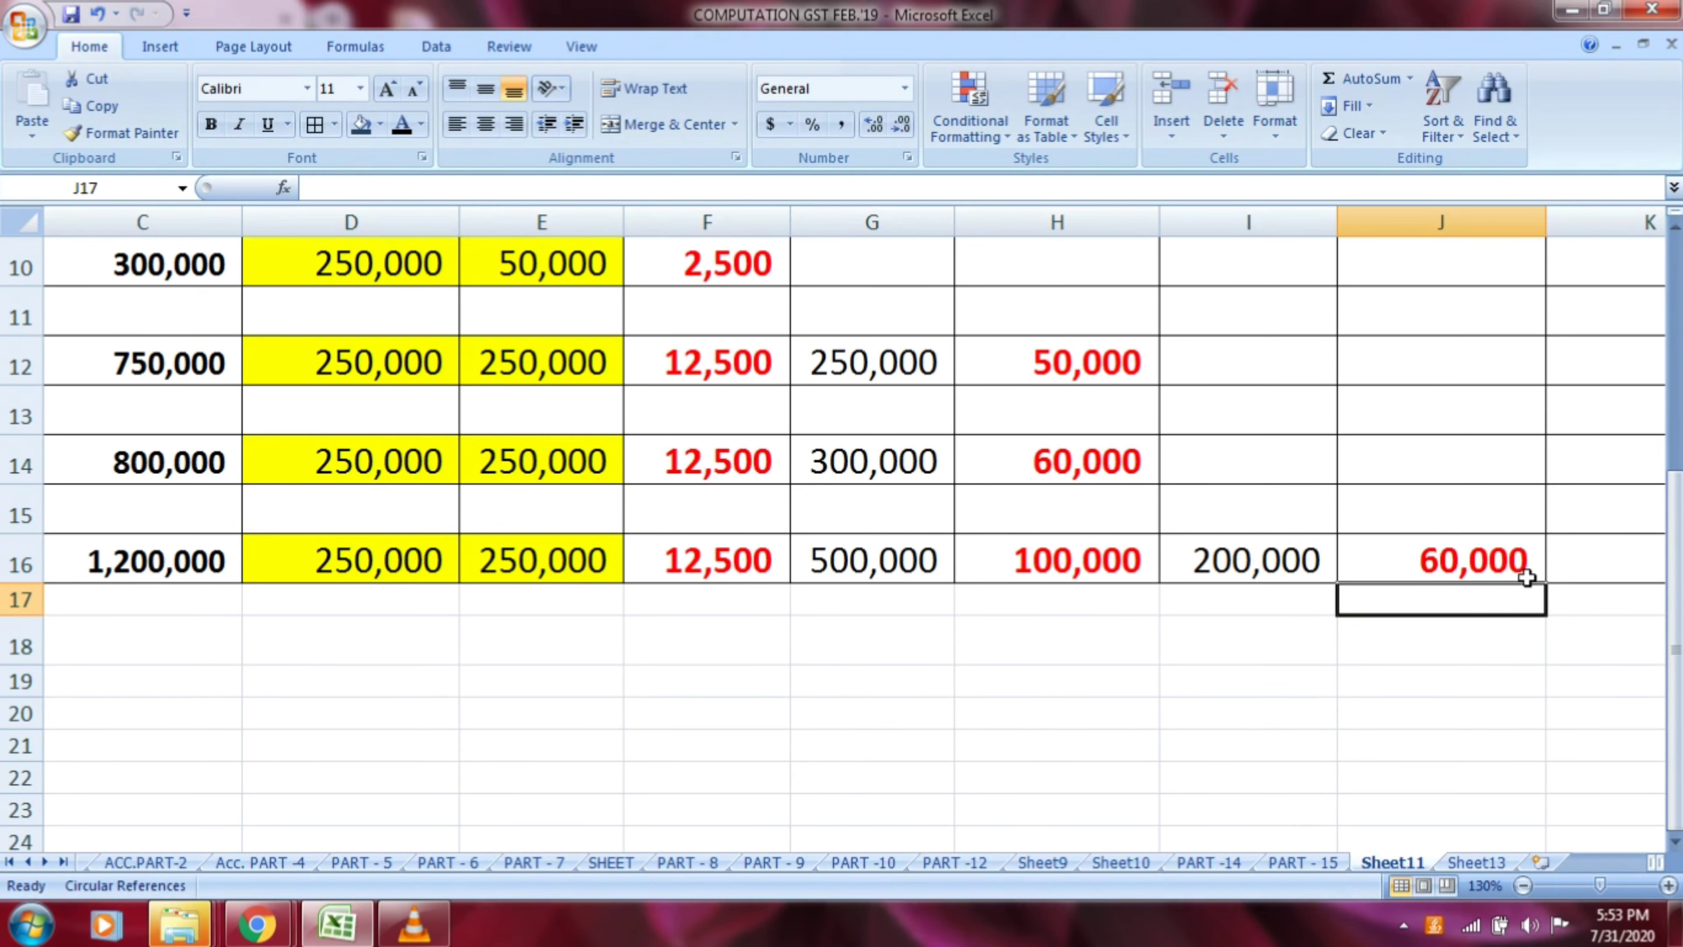
Change the TOTAL column heading in K5 to TOTAL TAX
scroll(1527, 576, "up", 3)
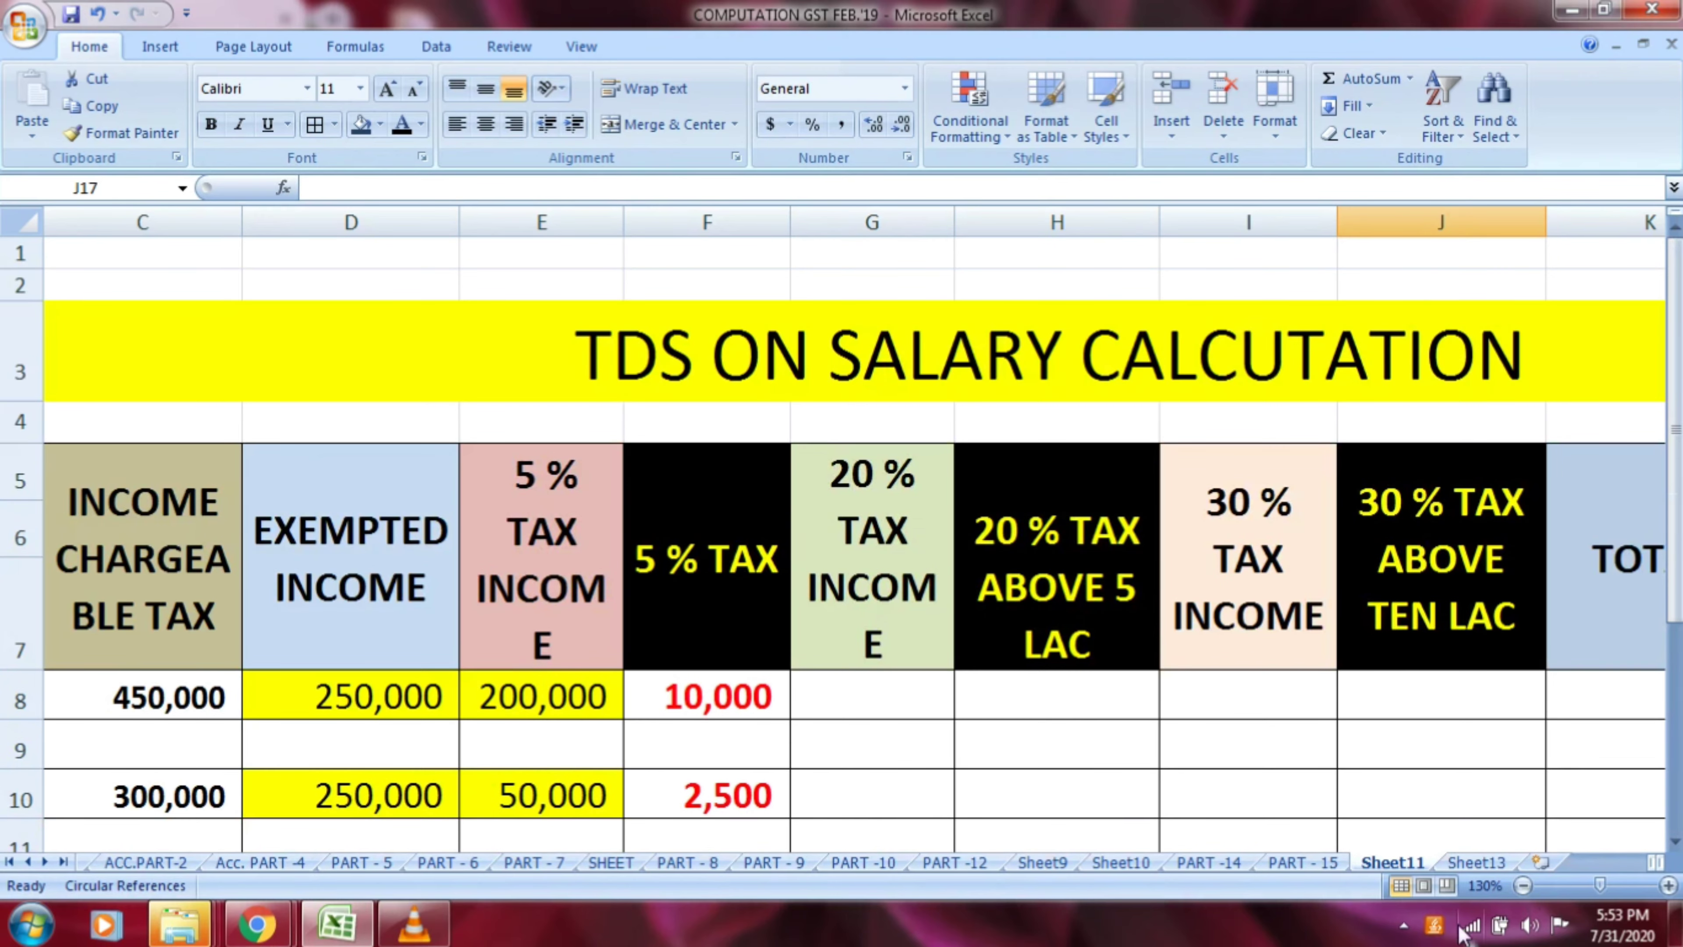
left_click(1518, 888)
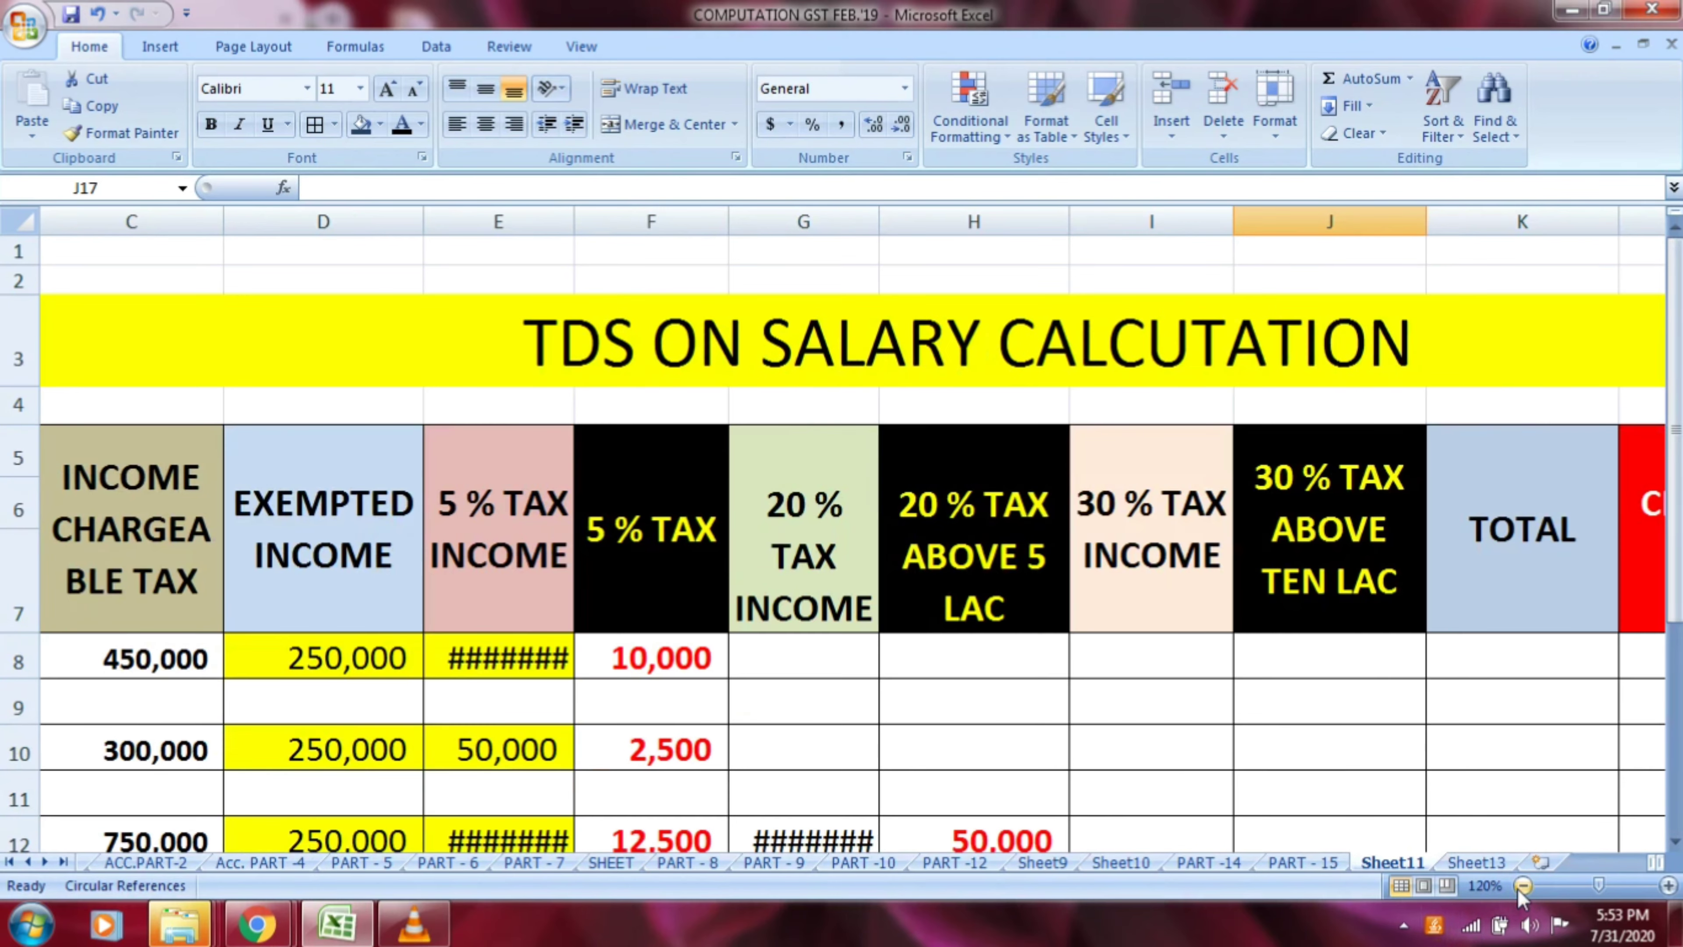
left_click(1519, 888)
left_click(1518, 889)
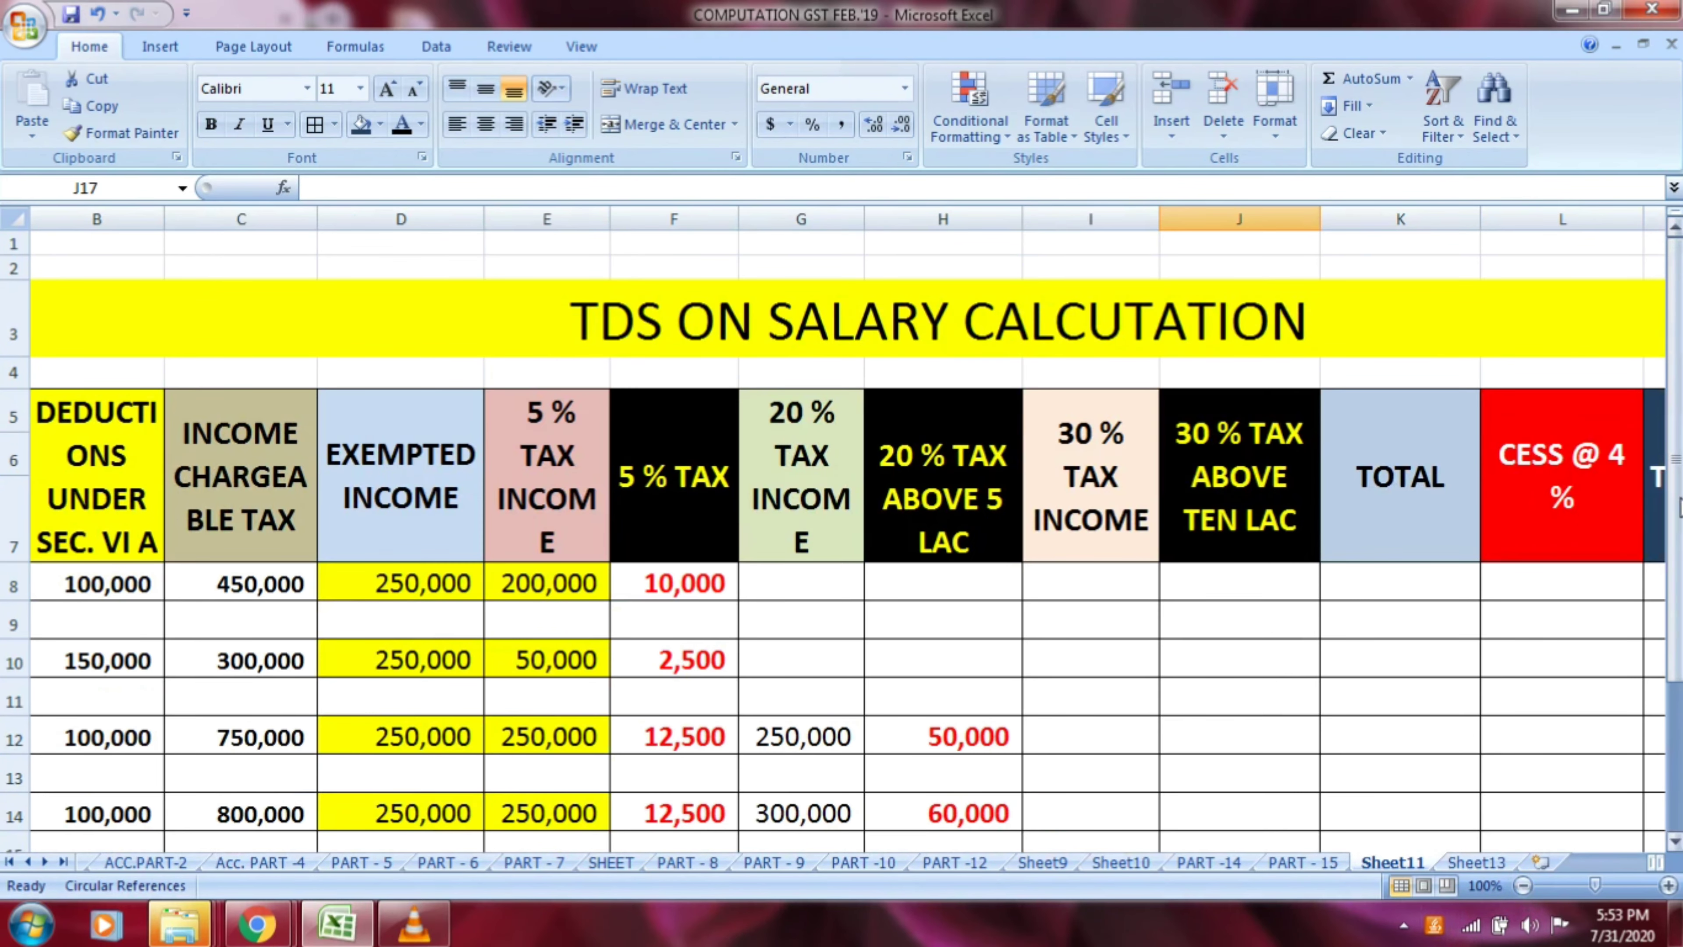
left_click_drag(1676, 494, 1679, 549)
left_click(1418, 437)
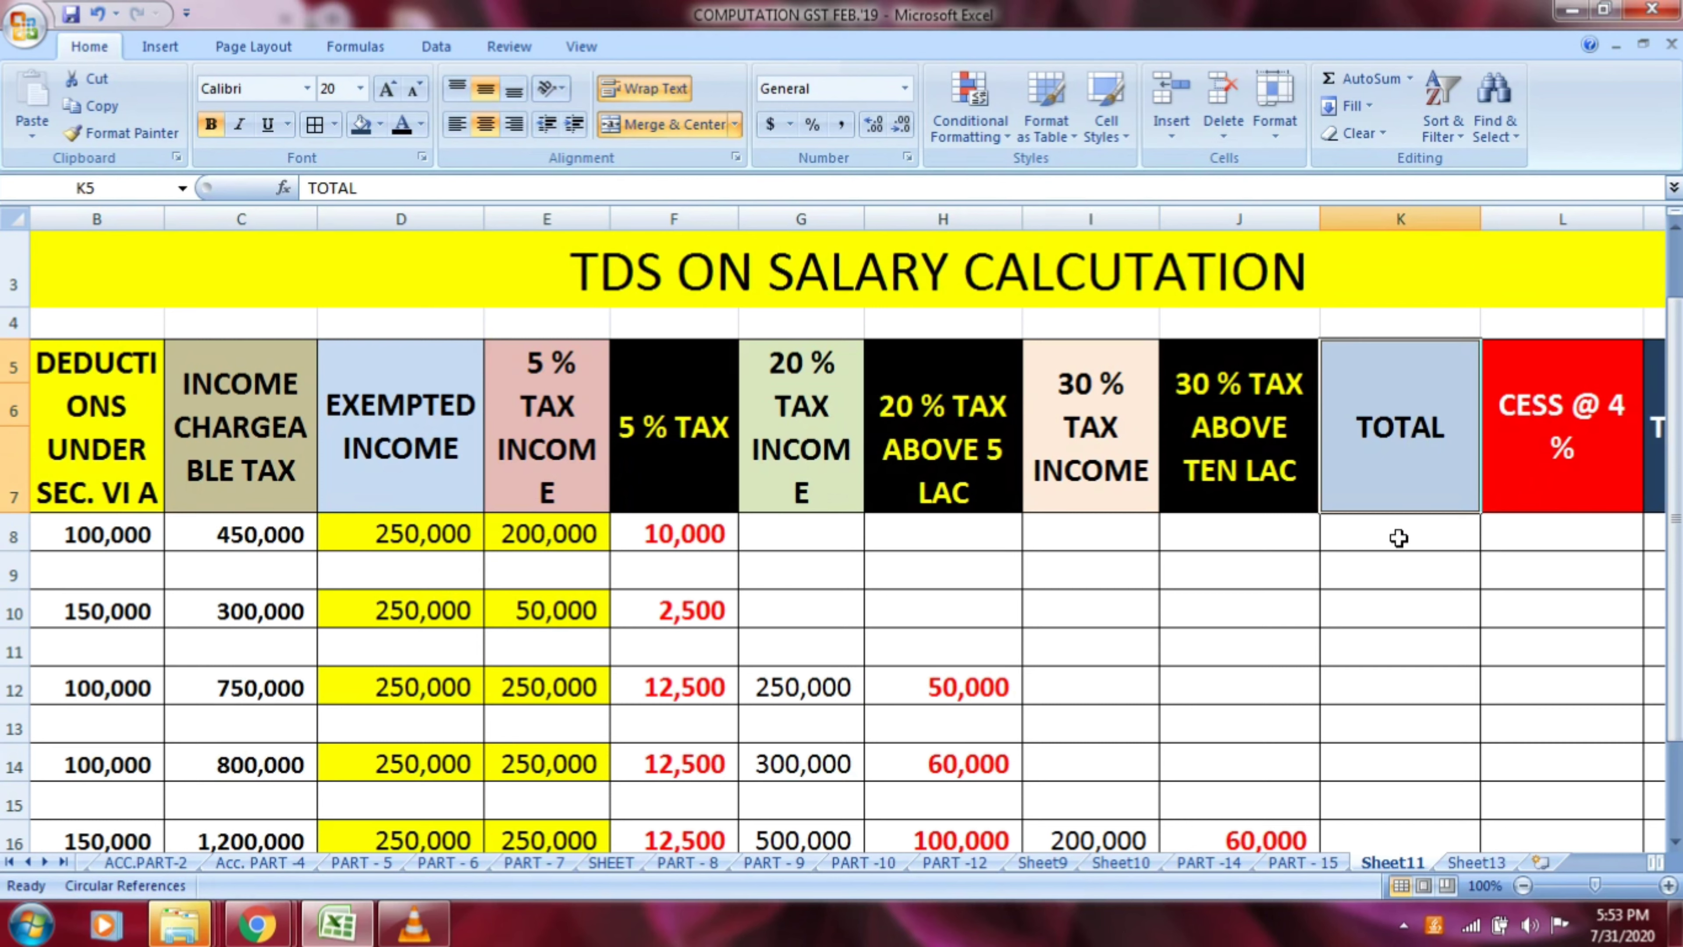
double_click(1406, 476)
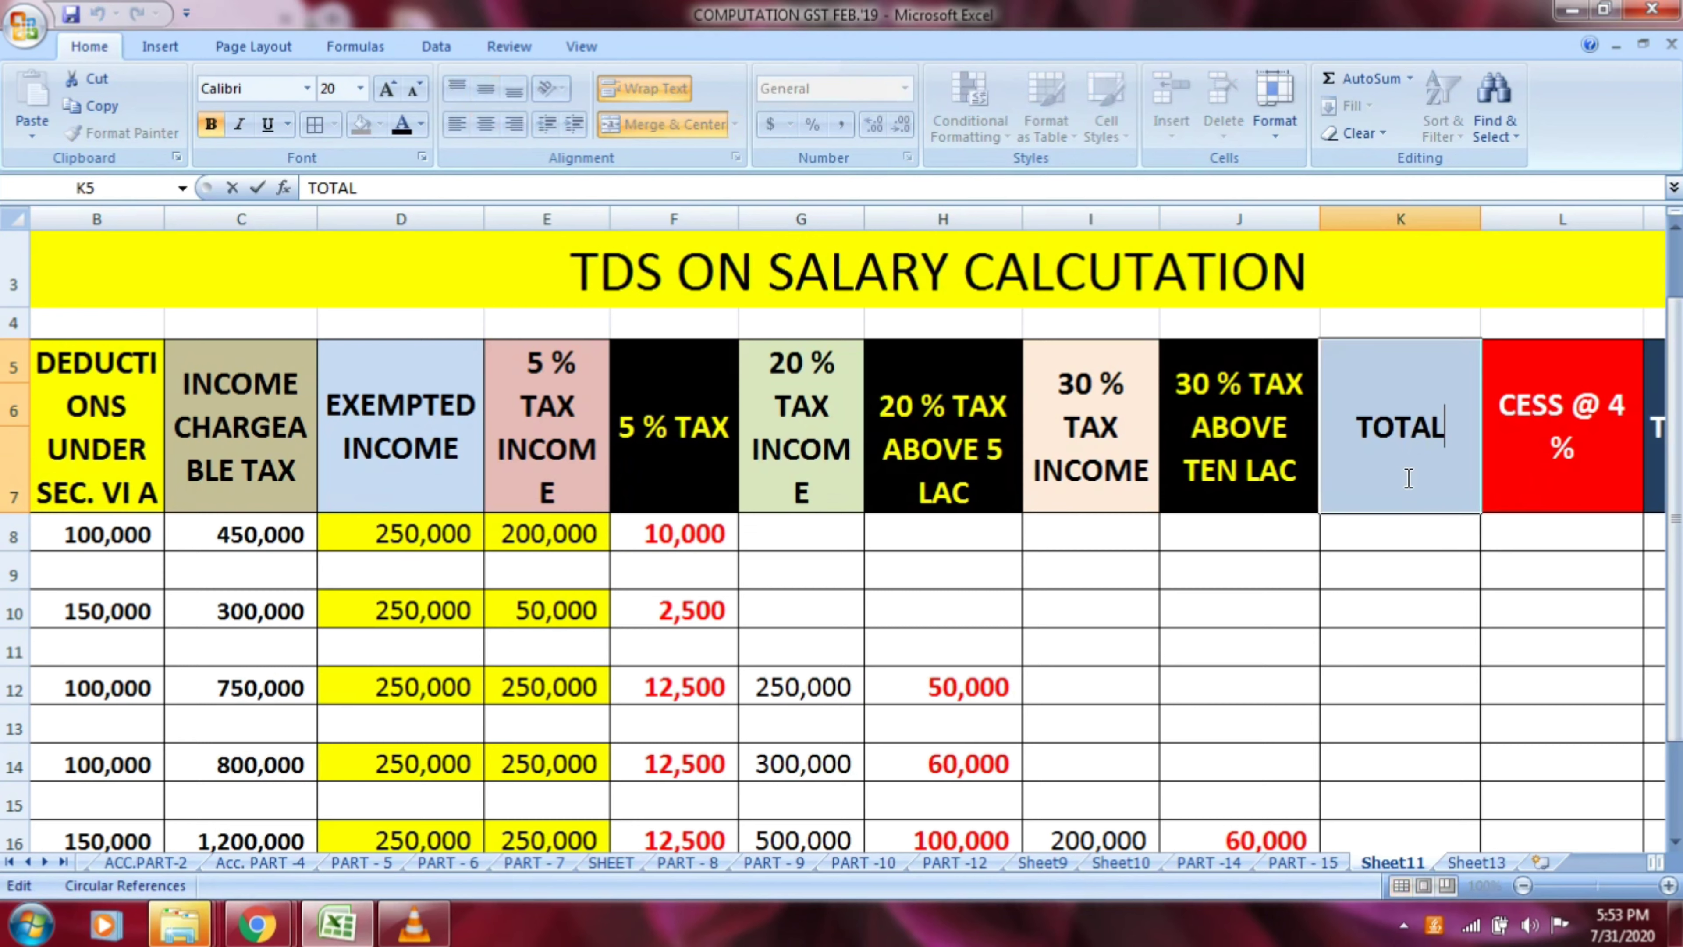
key("Return")
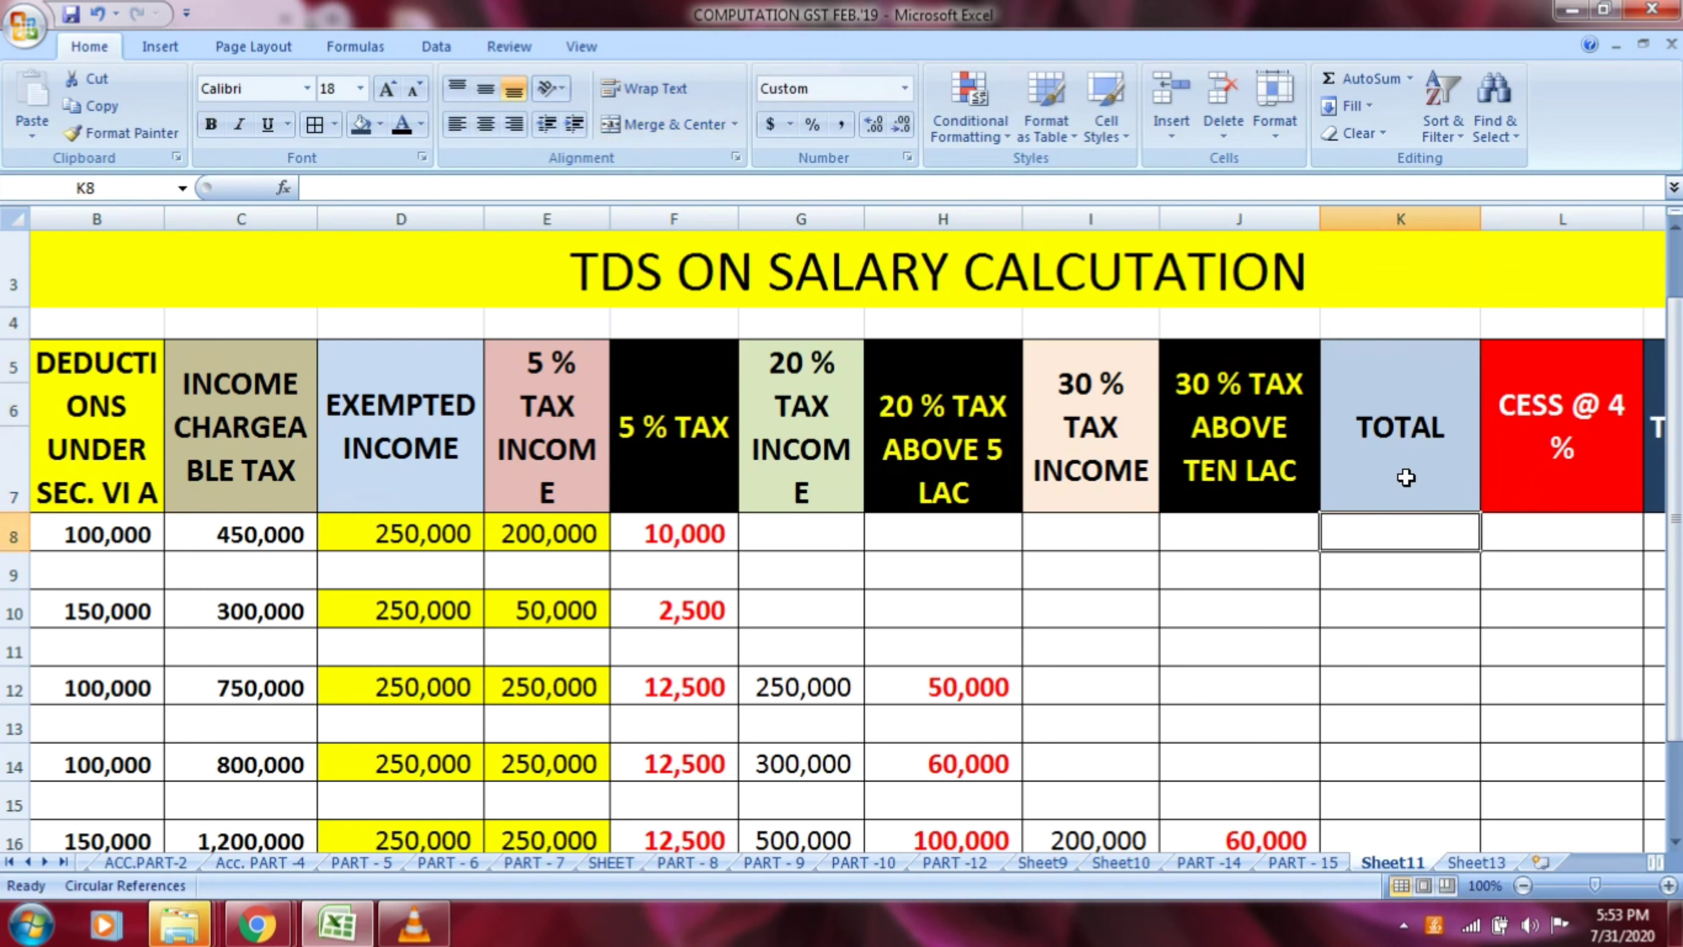
left_click(1405, 477)
double_click(1407, 478)
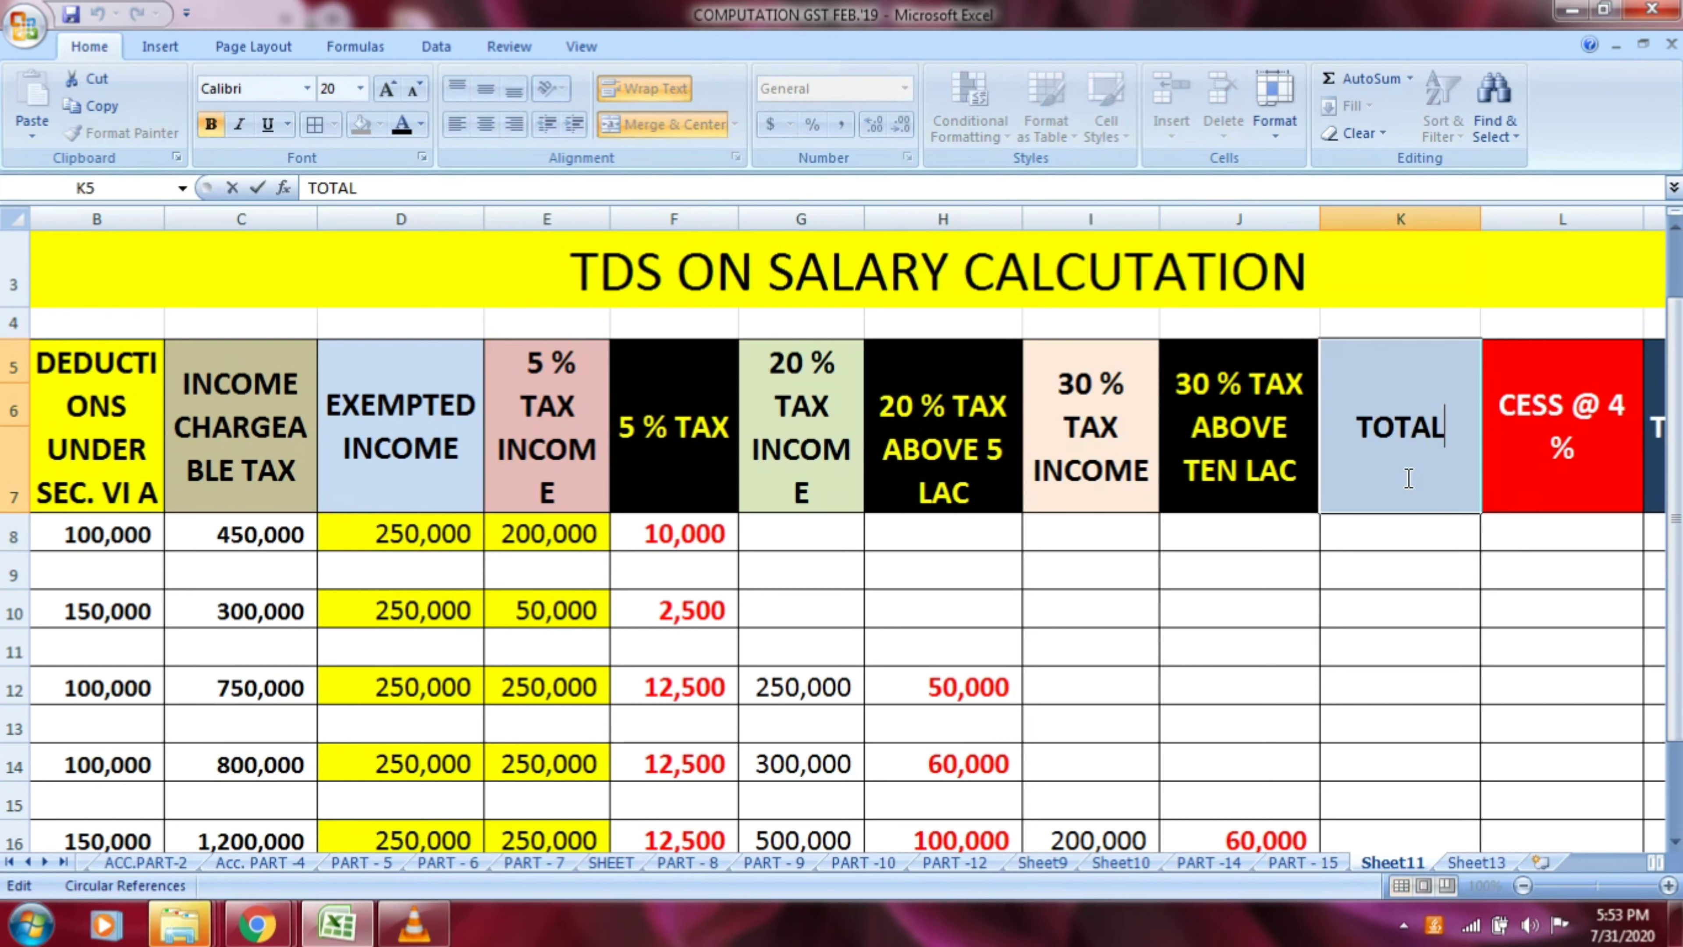
type("TAX")
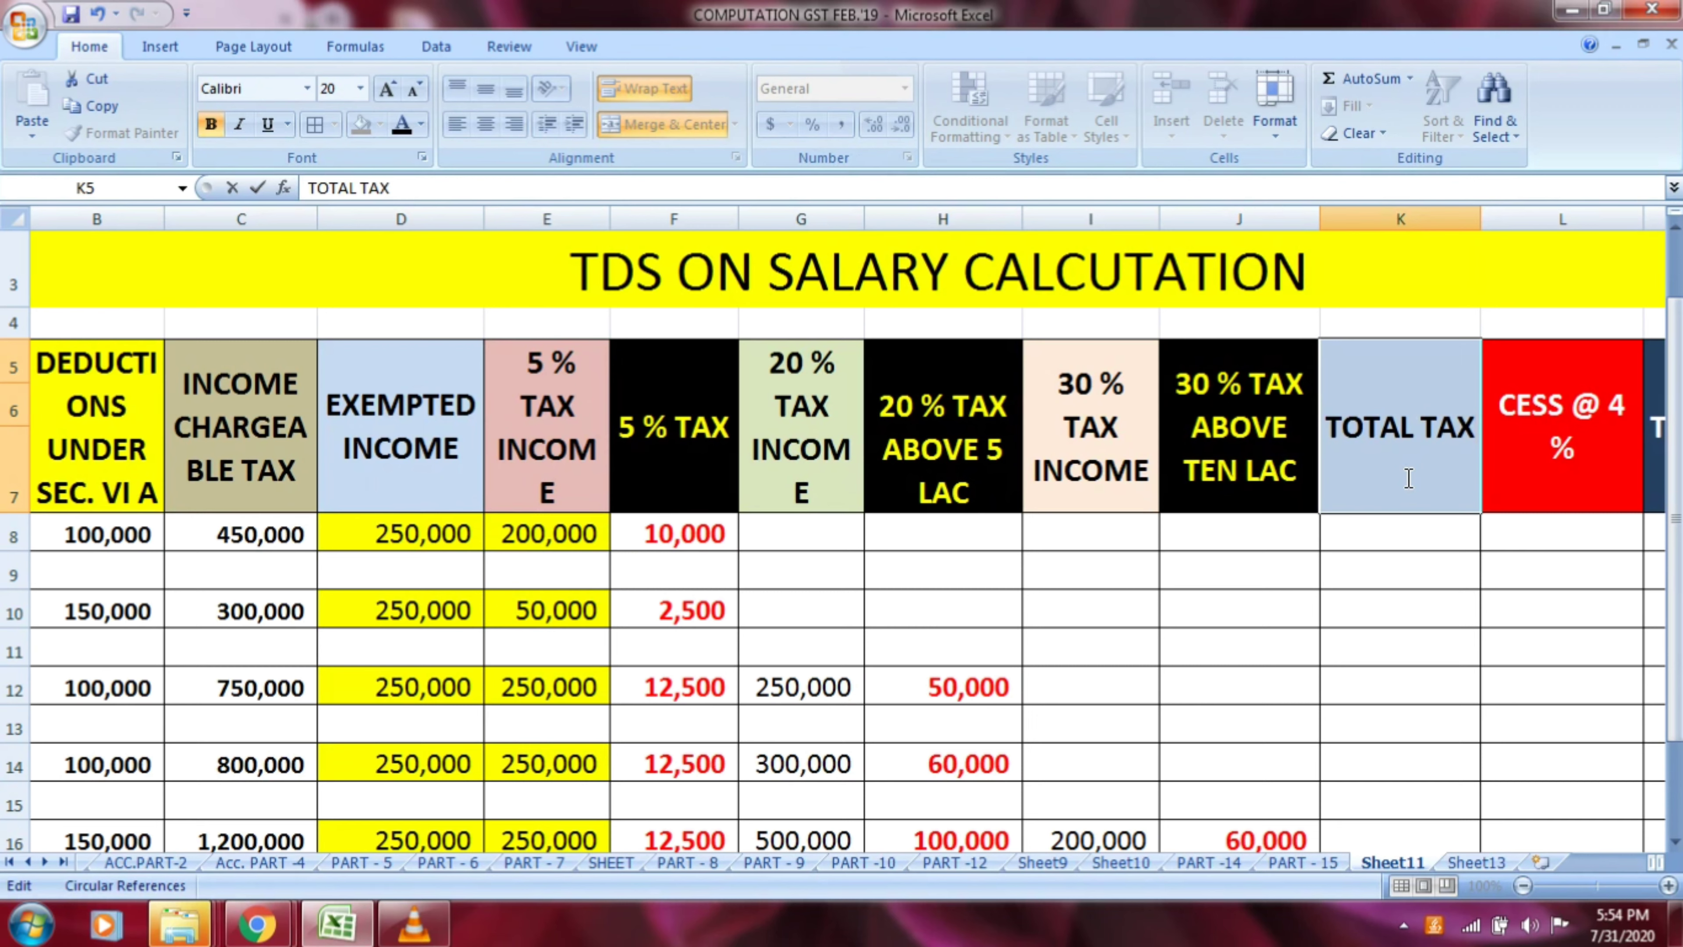
key("Return")
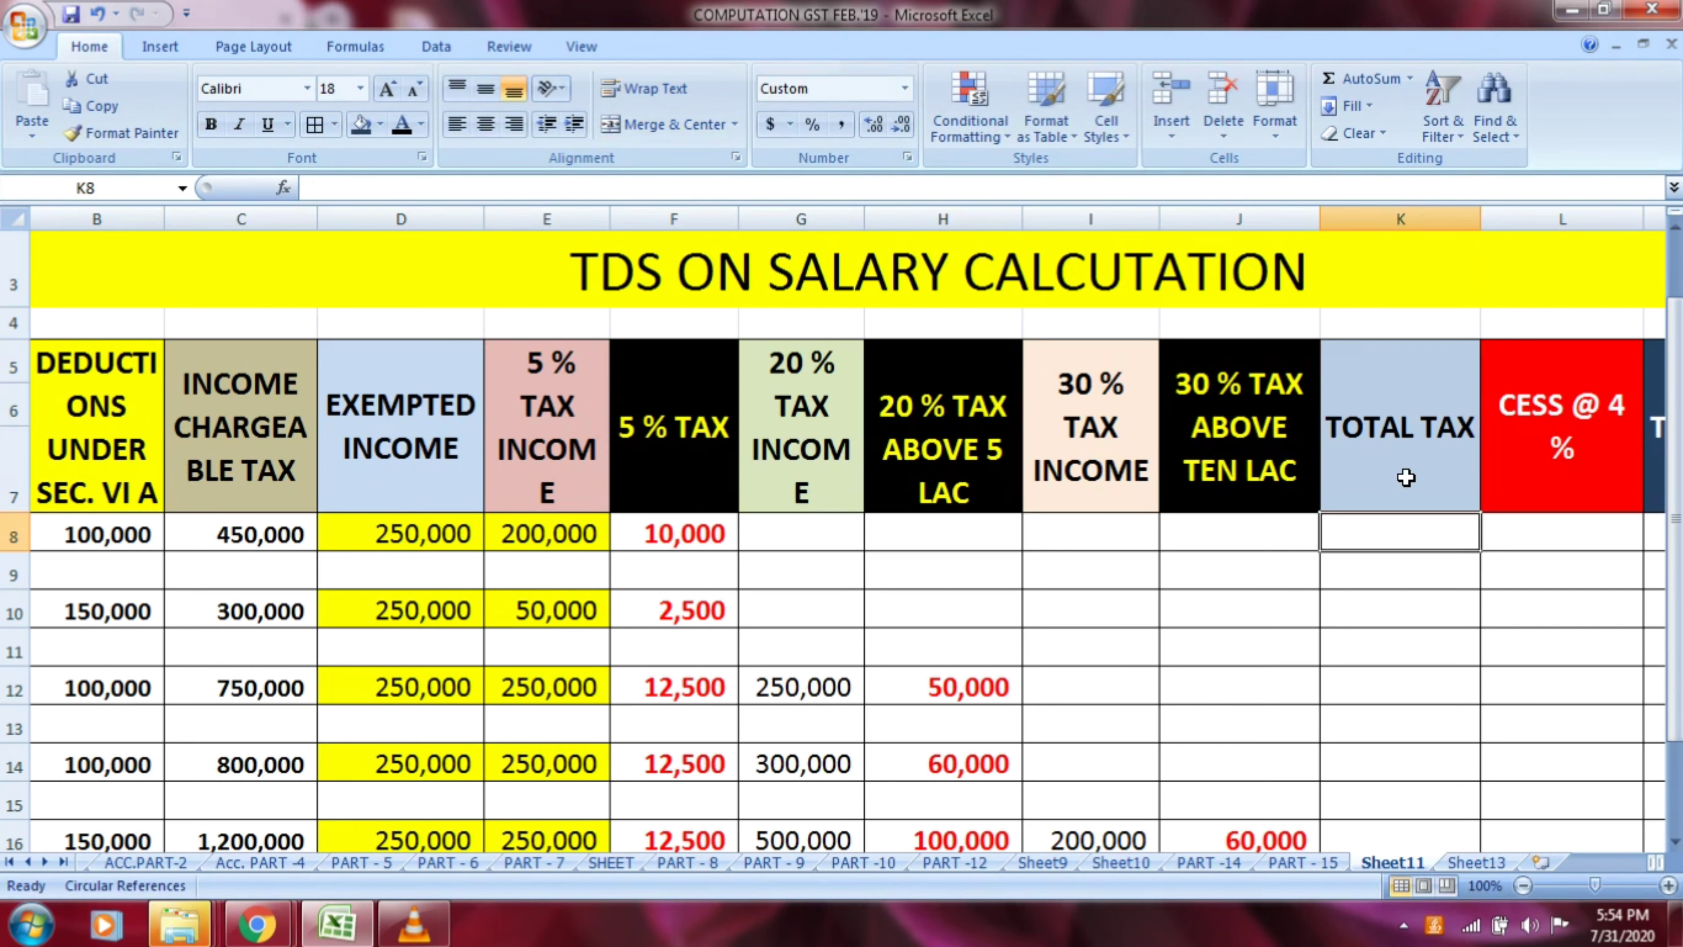
Carry the 5 % tax into the total tax column for rows 8 and 10 with =F8 in K8 and =F10 in K10
type("=")
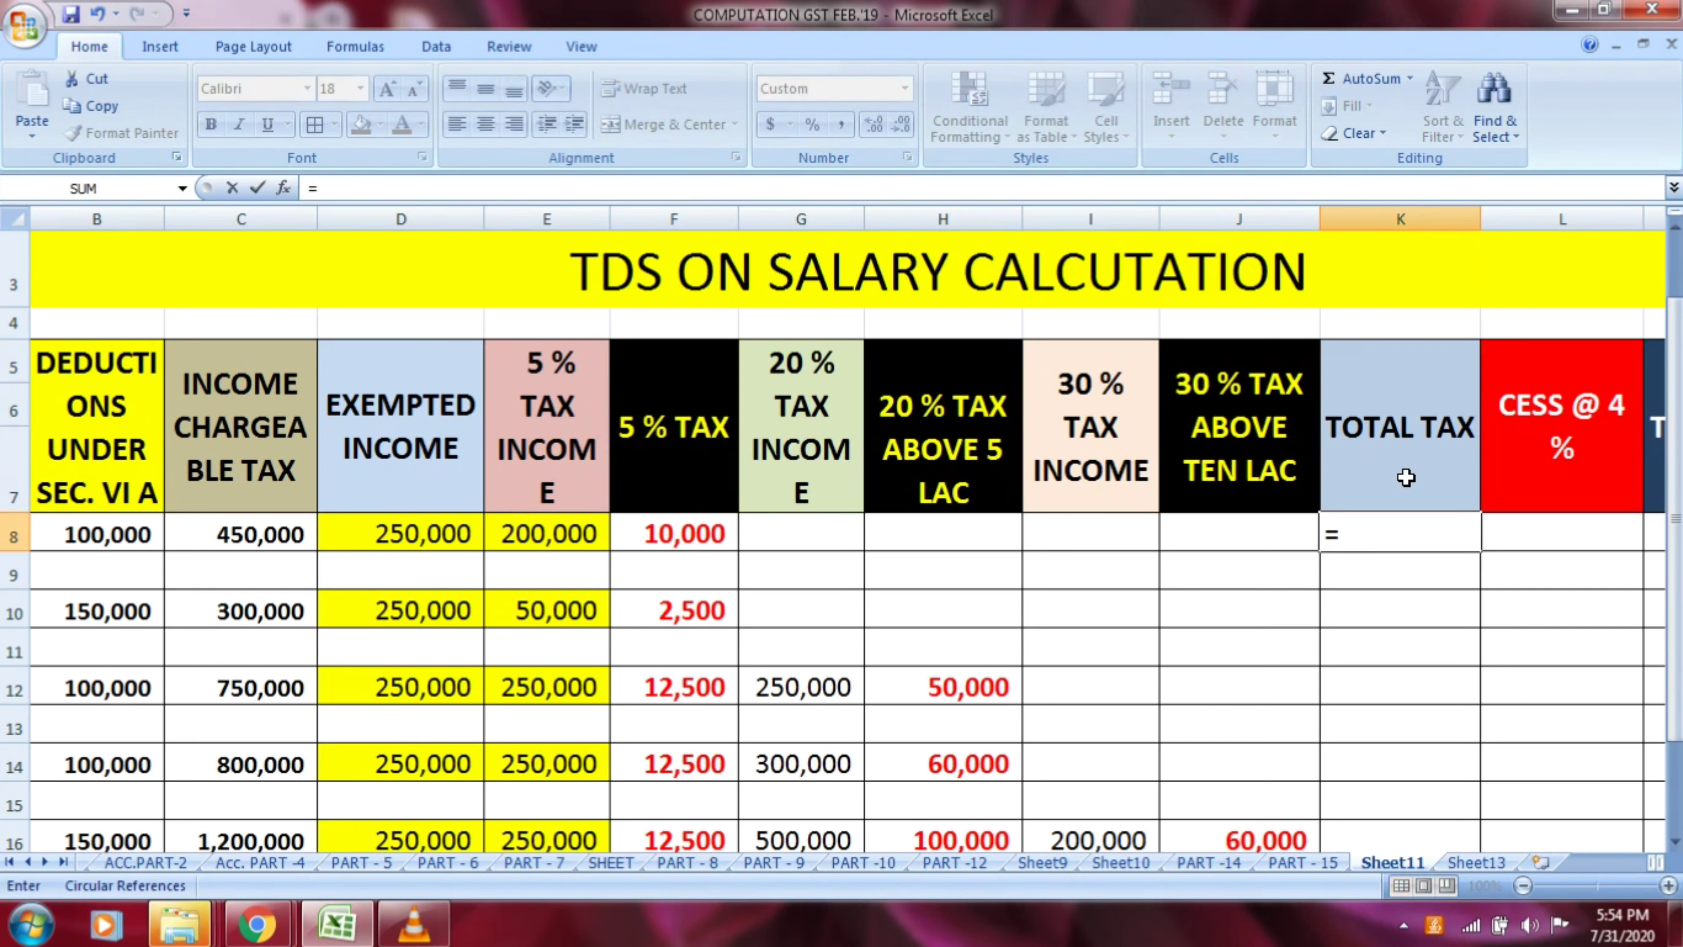
left_click(700, 540)
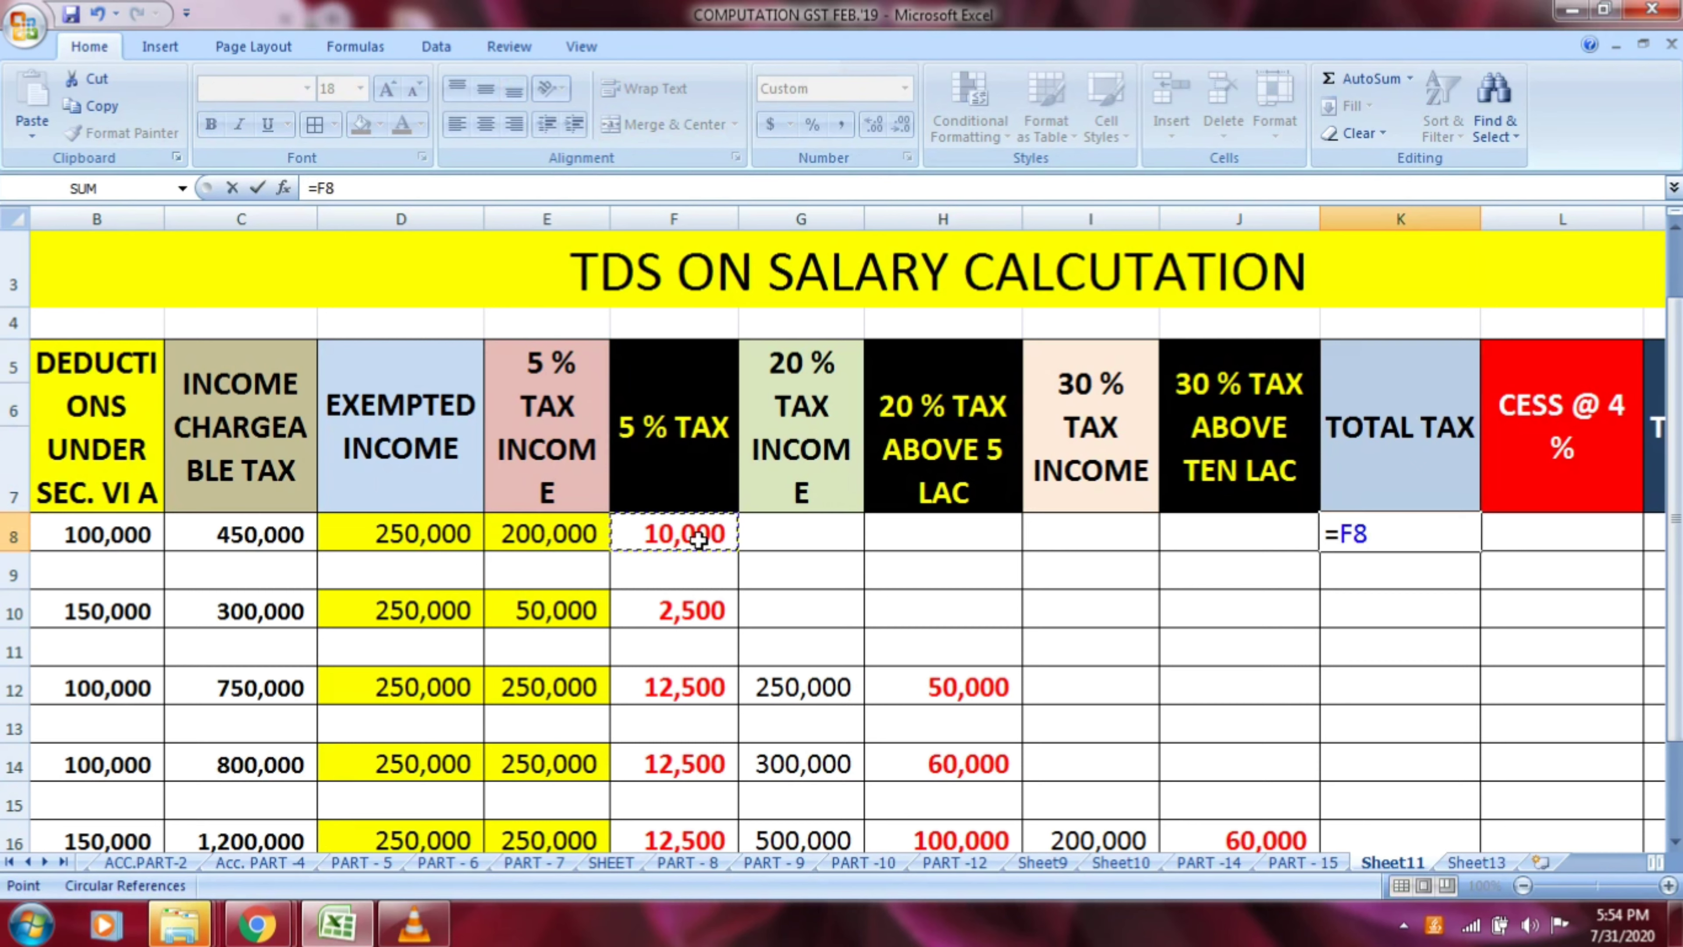
key("Return")
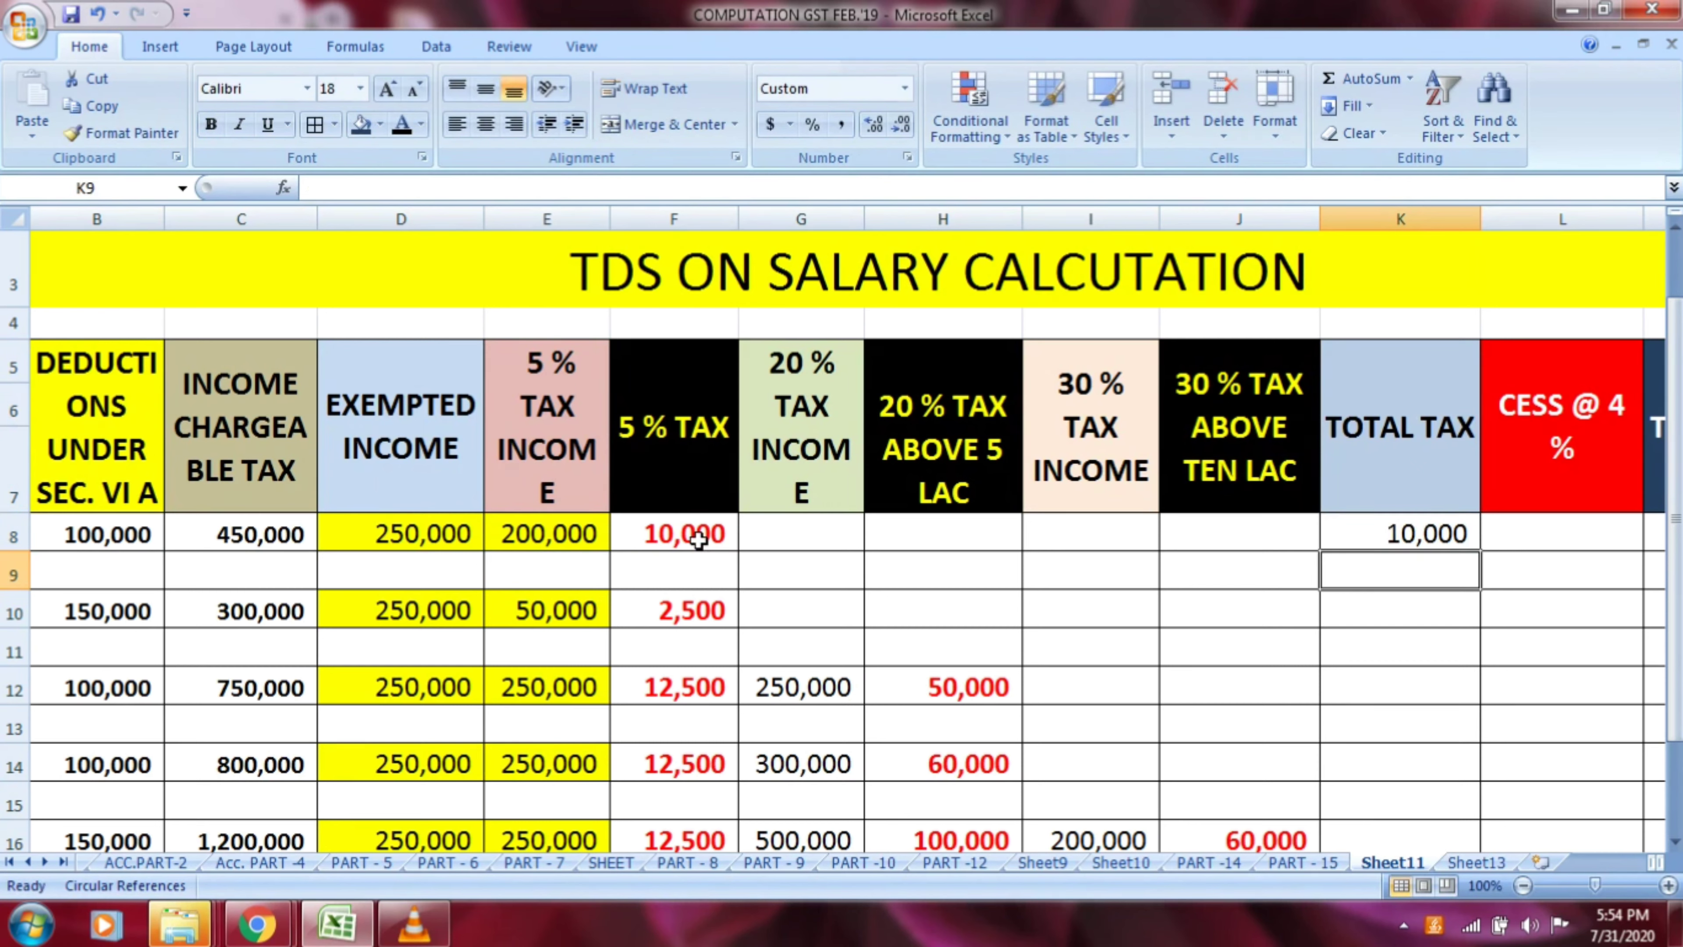
key("Down")
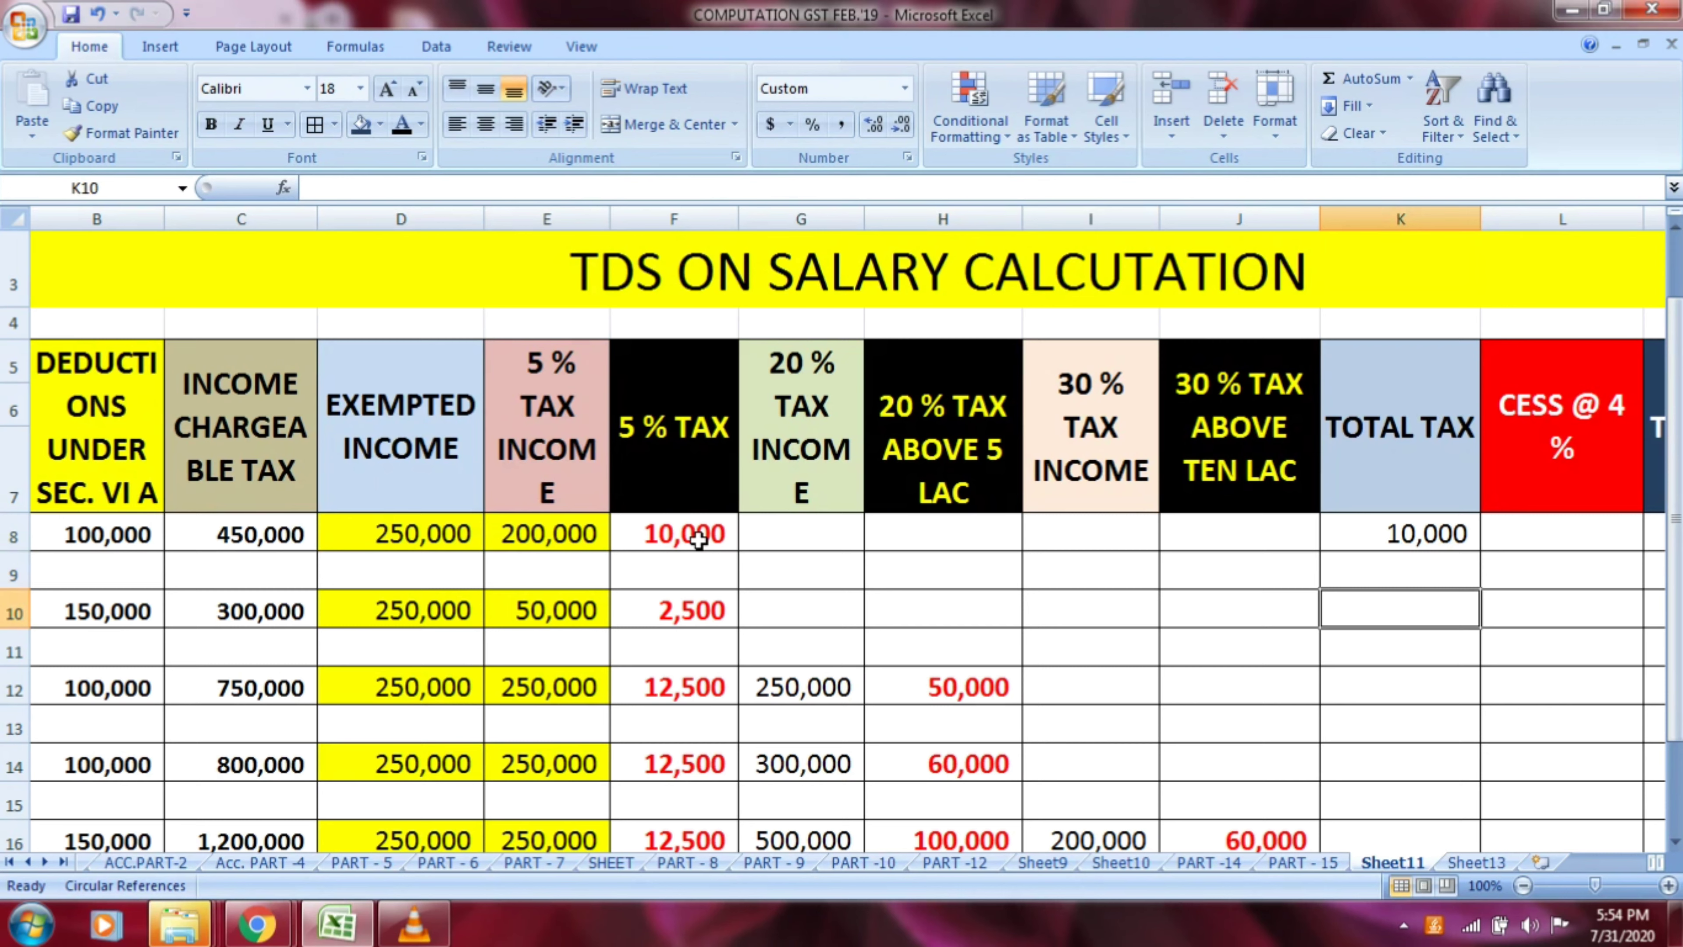
type("=")
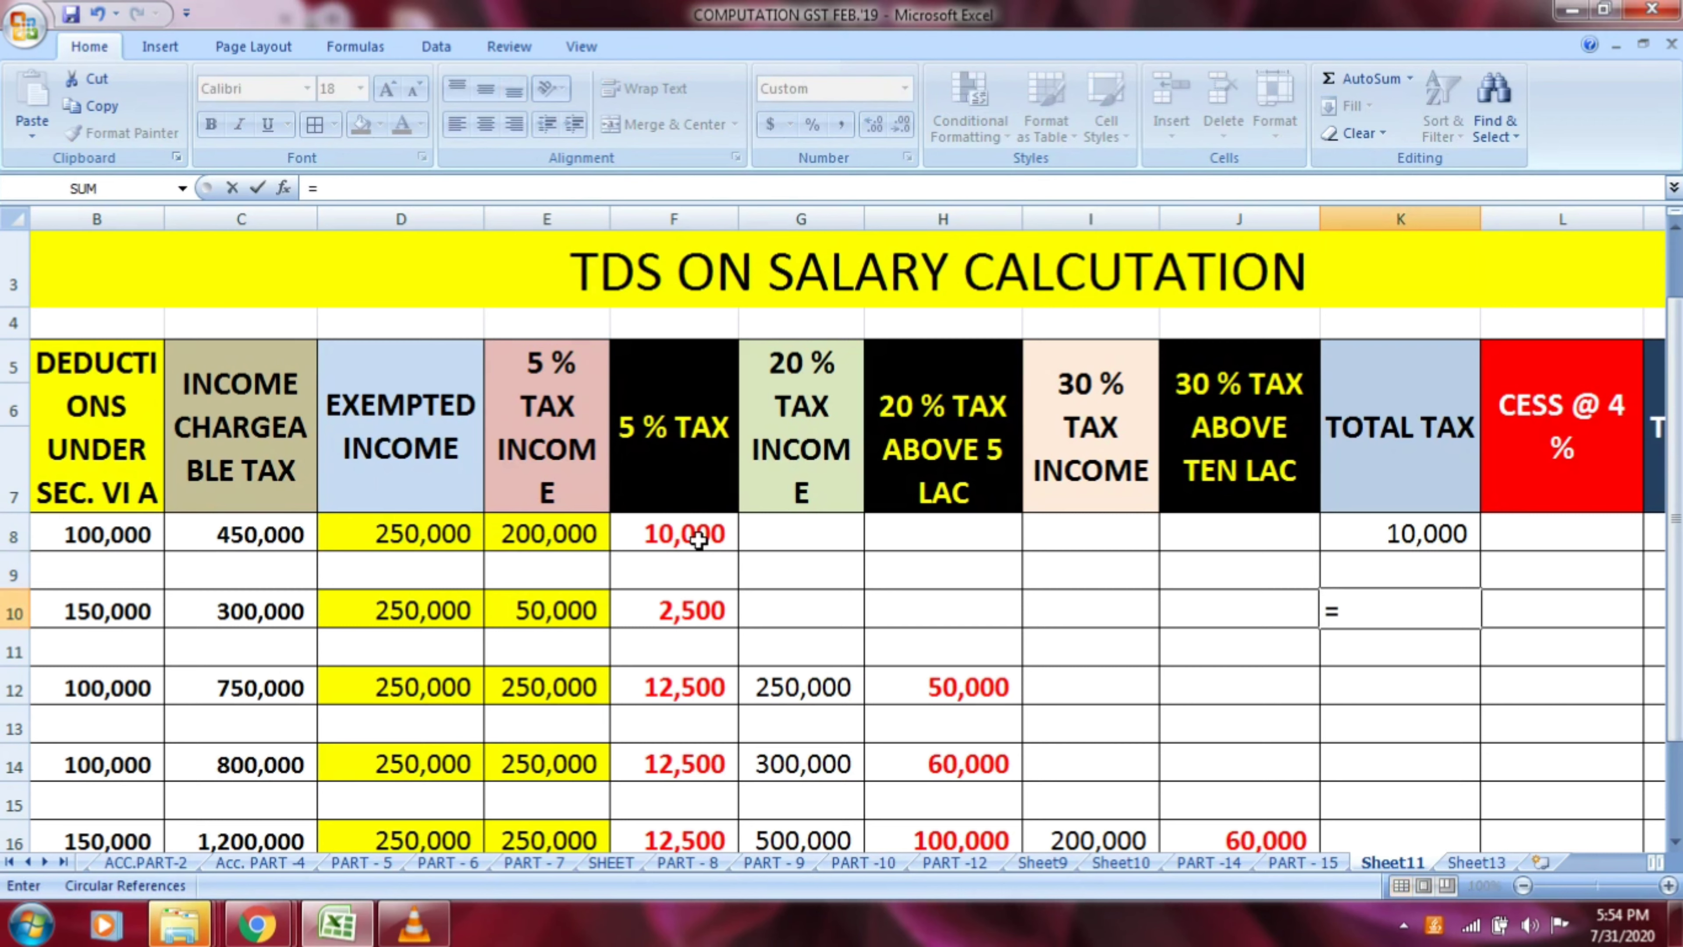
left_click(694, 616)
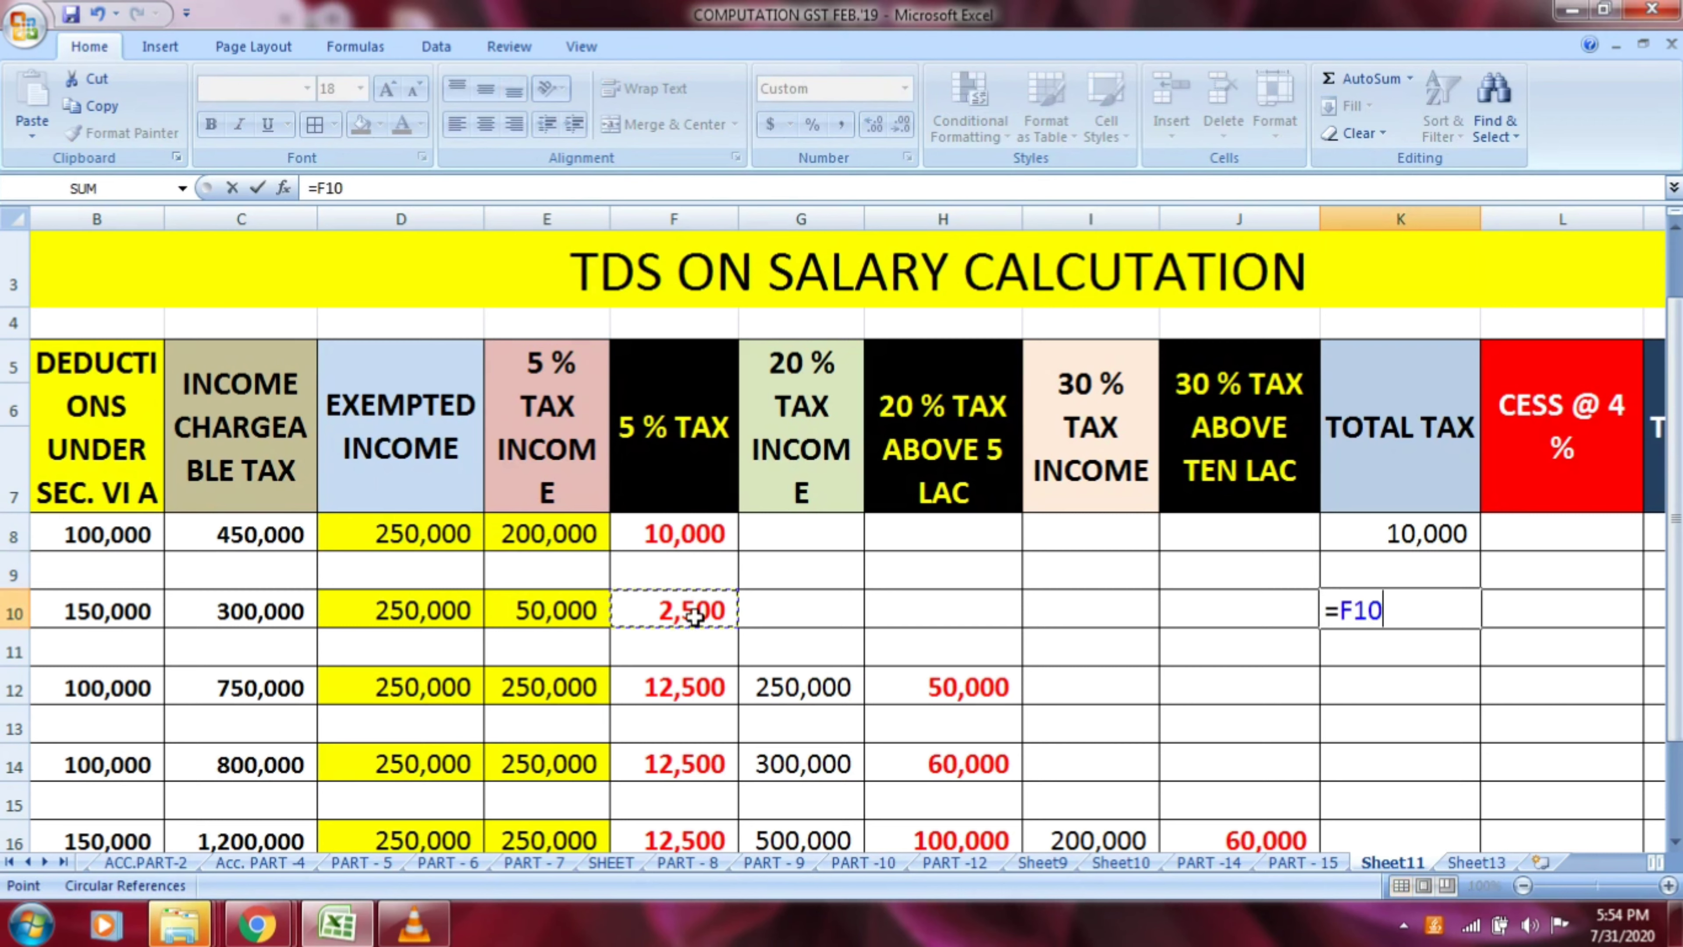
key("Return")
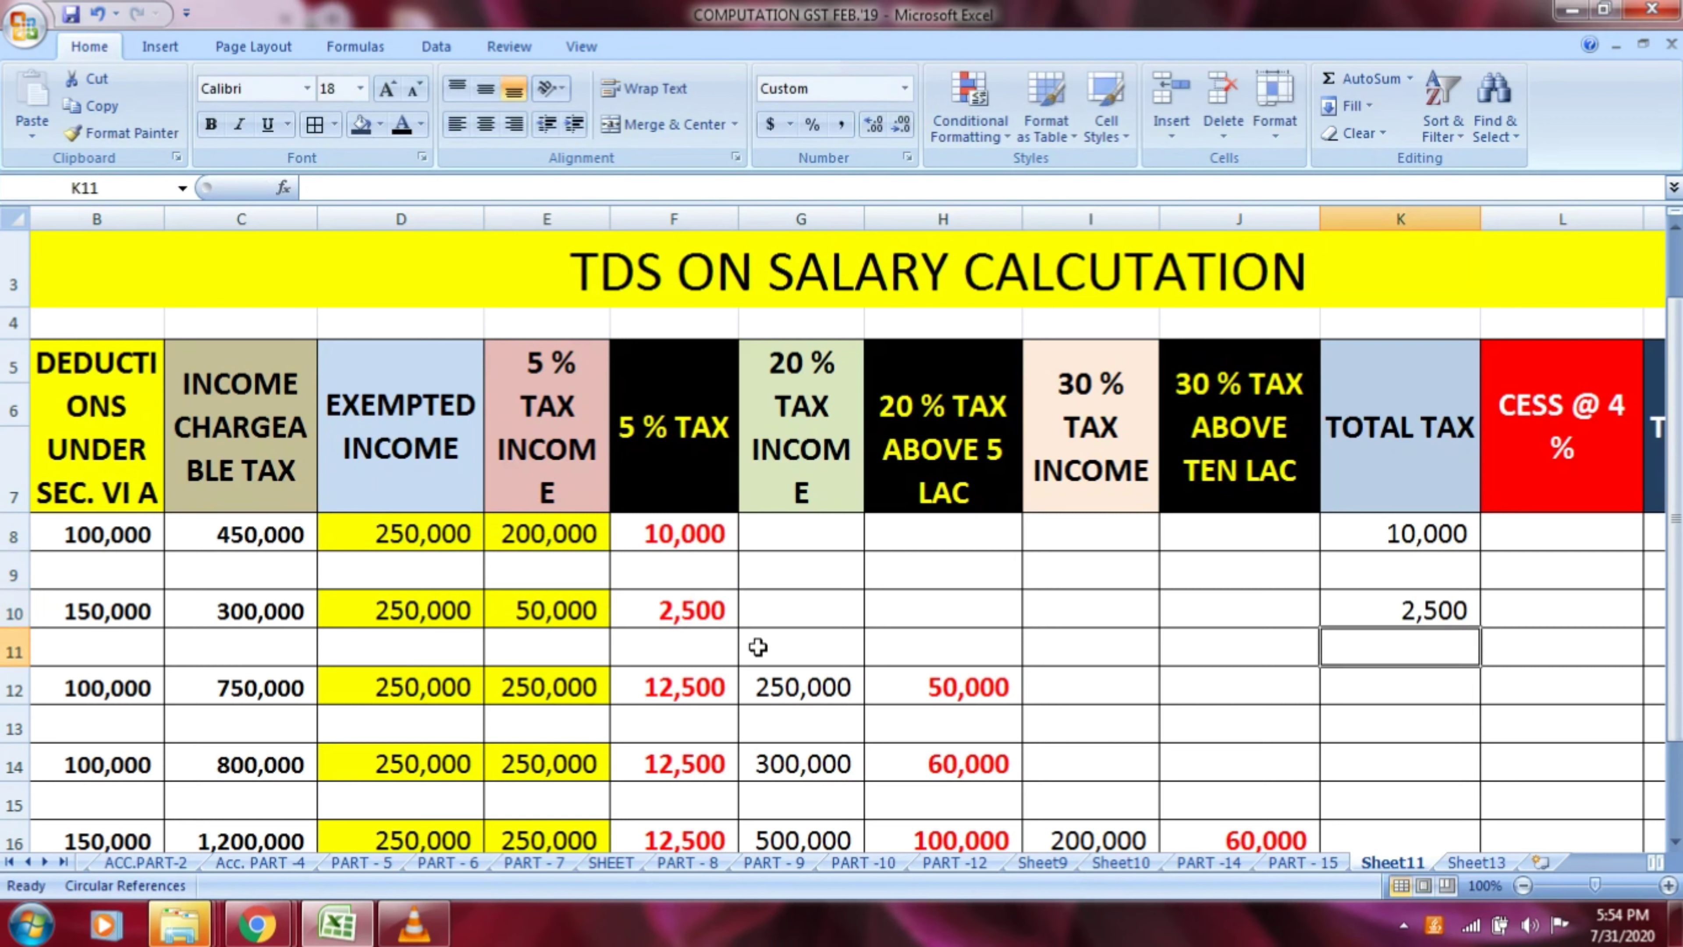
Calculate row 12's total tax in K12 by adding its 5 % and 20 % taxes with the formula =F12+H12
left_click(1460, 703)
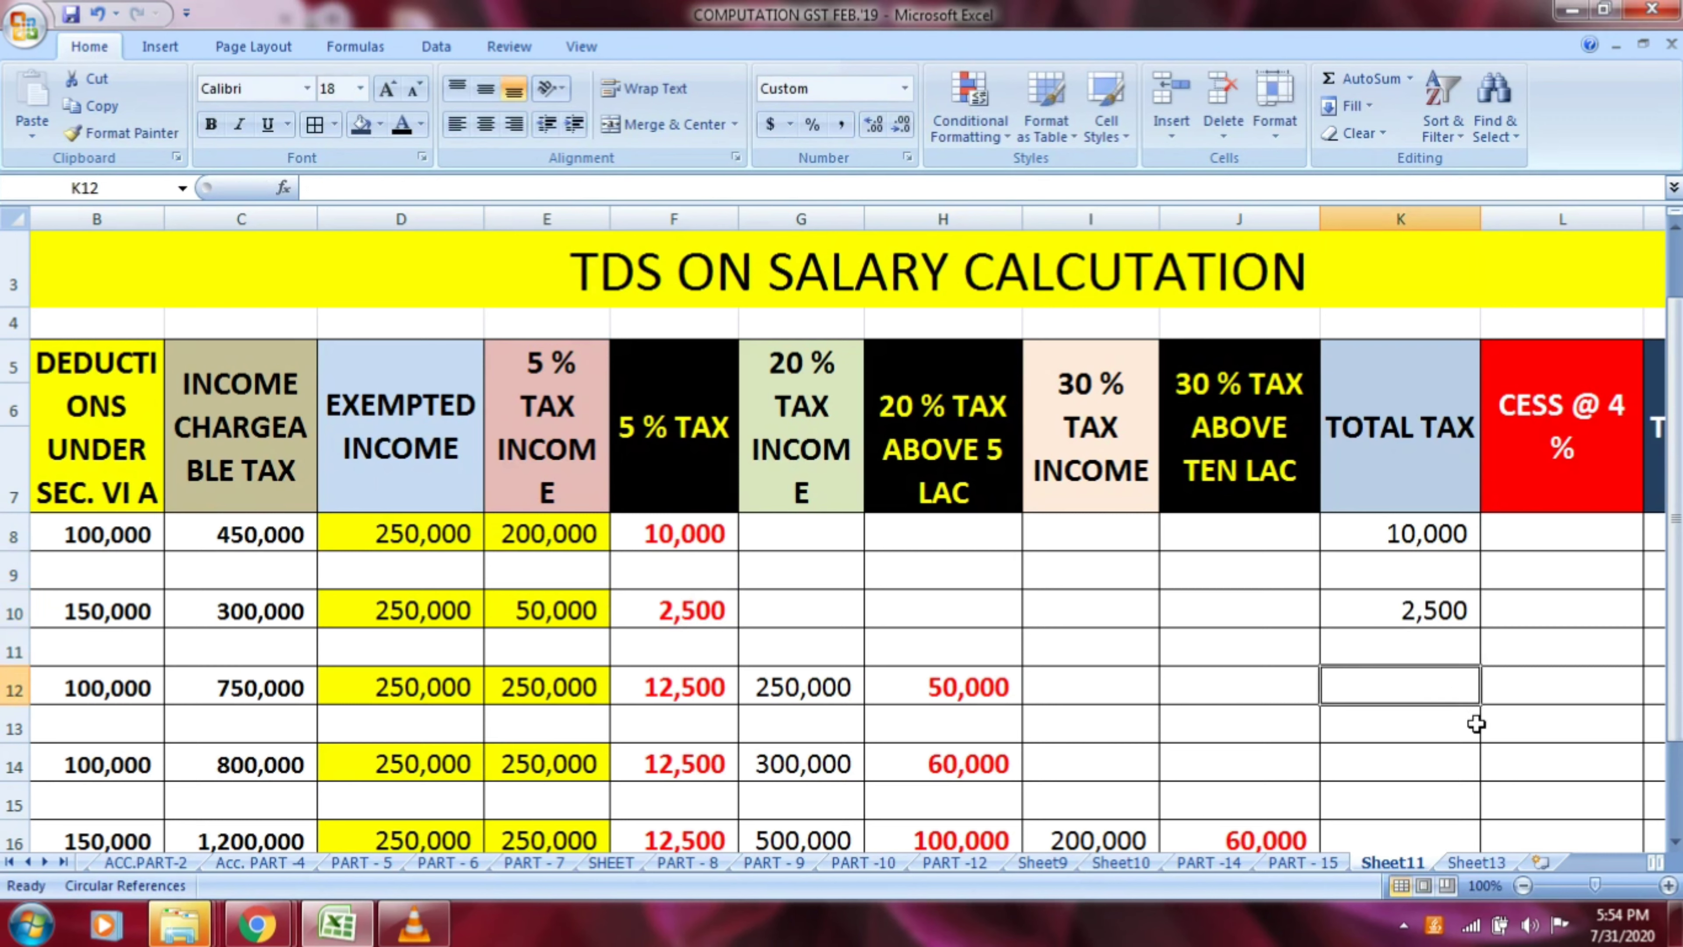
type("=")
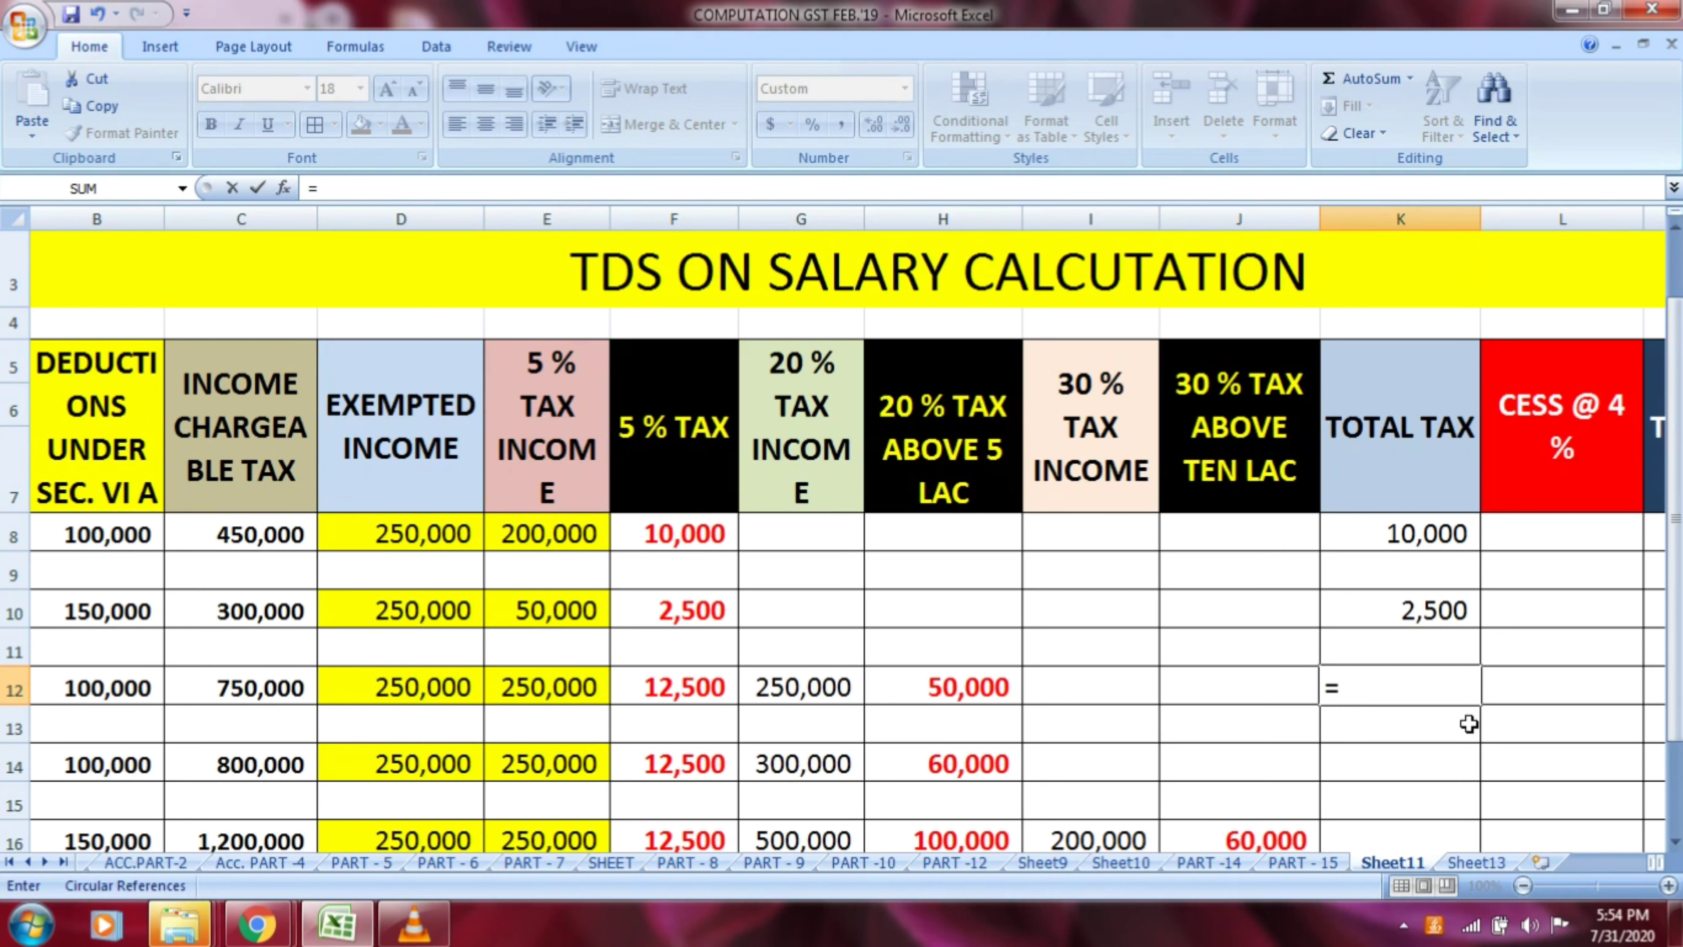
left_click(714, 689)
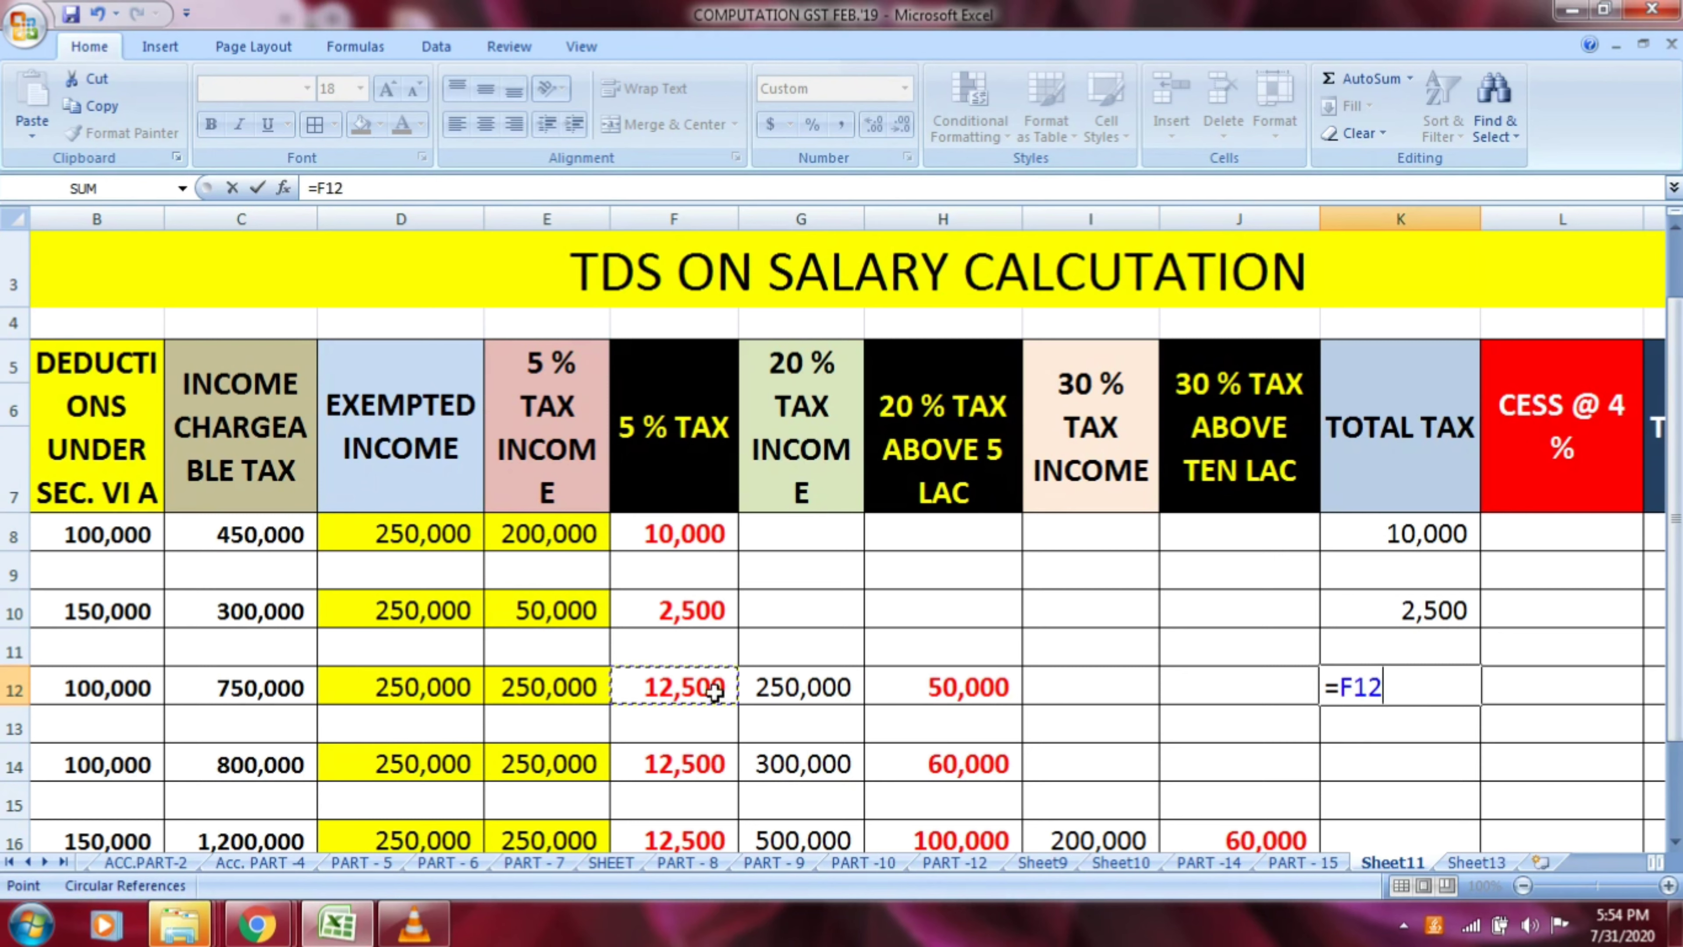
type("+")
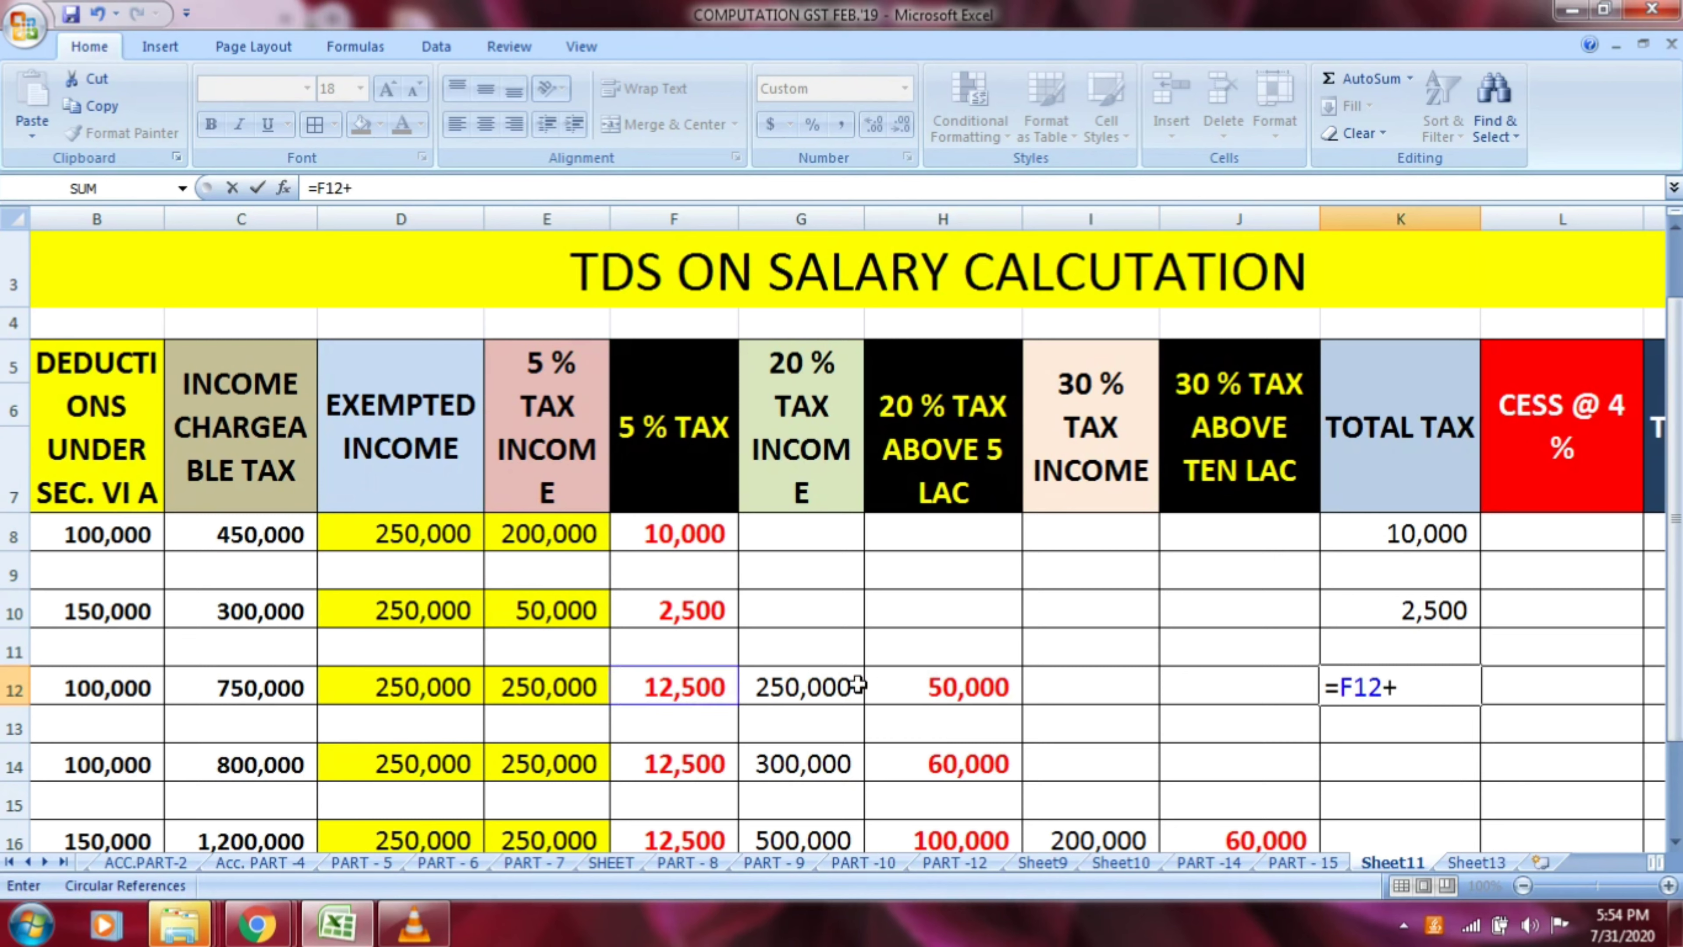
left_click(935, 689)
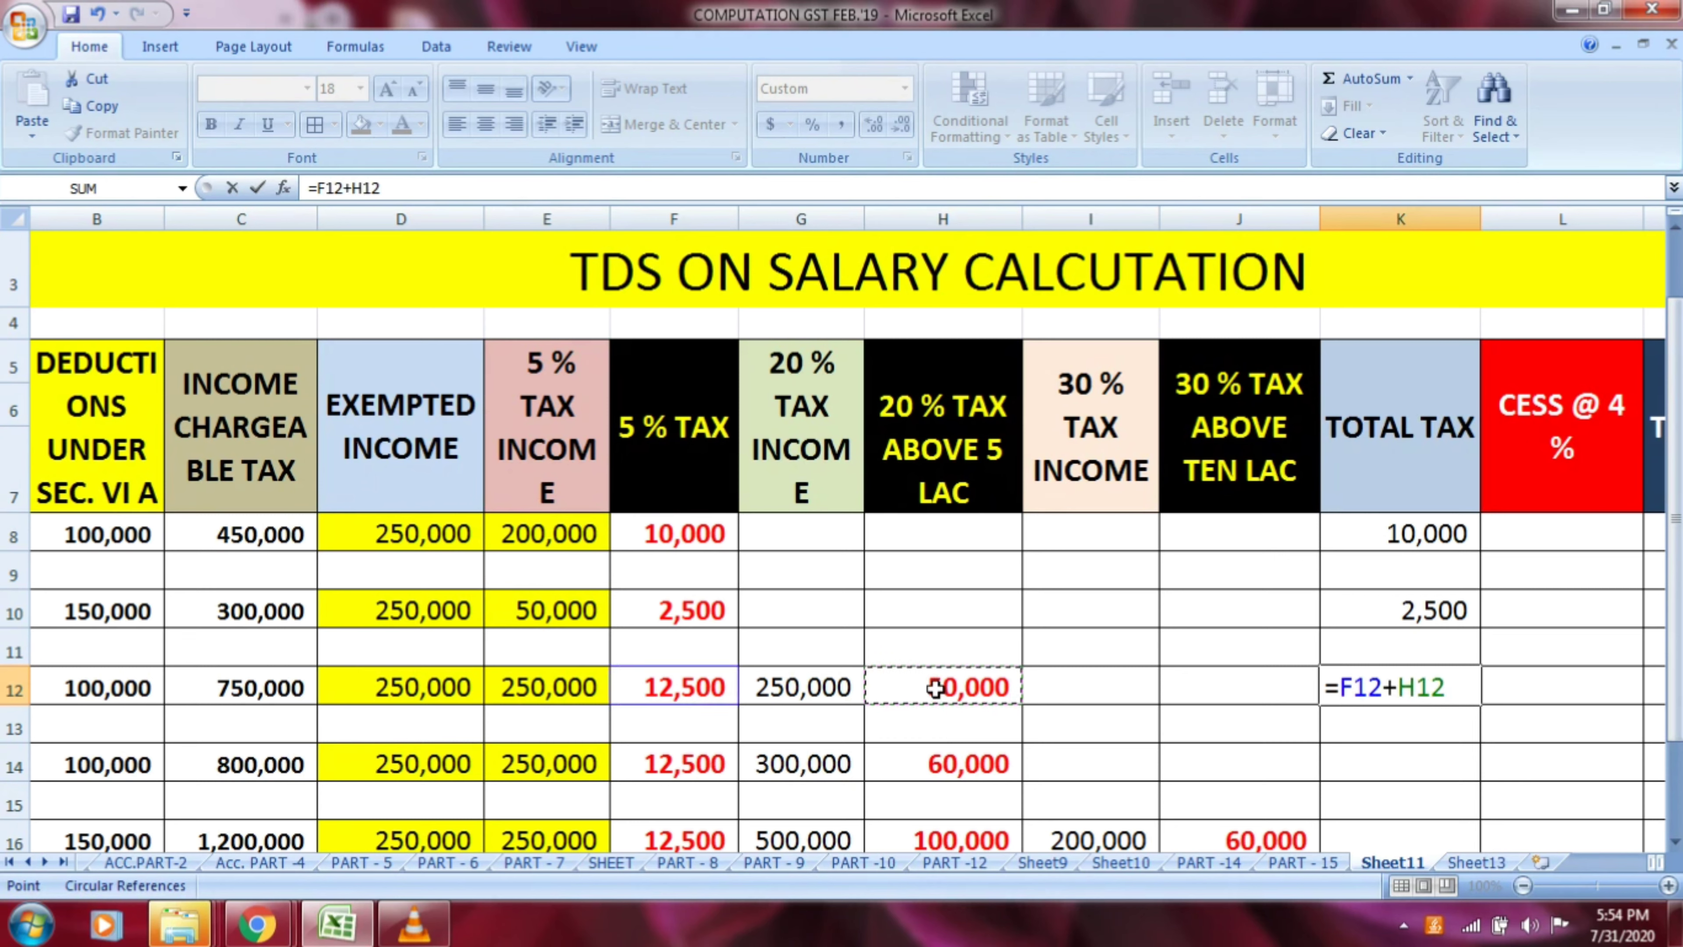
key("Return")
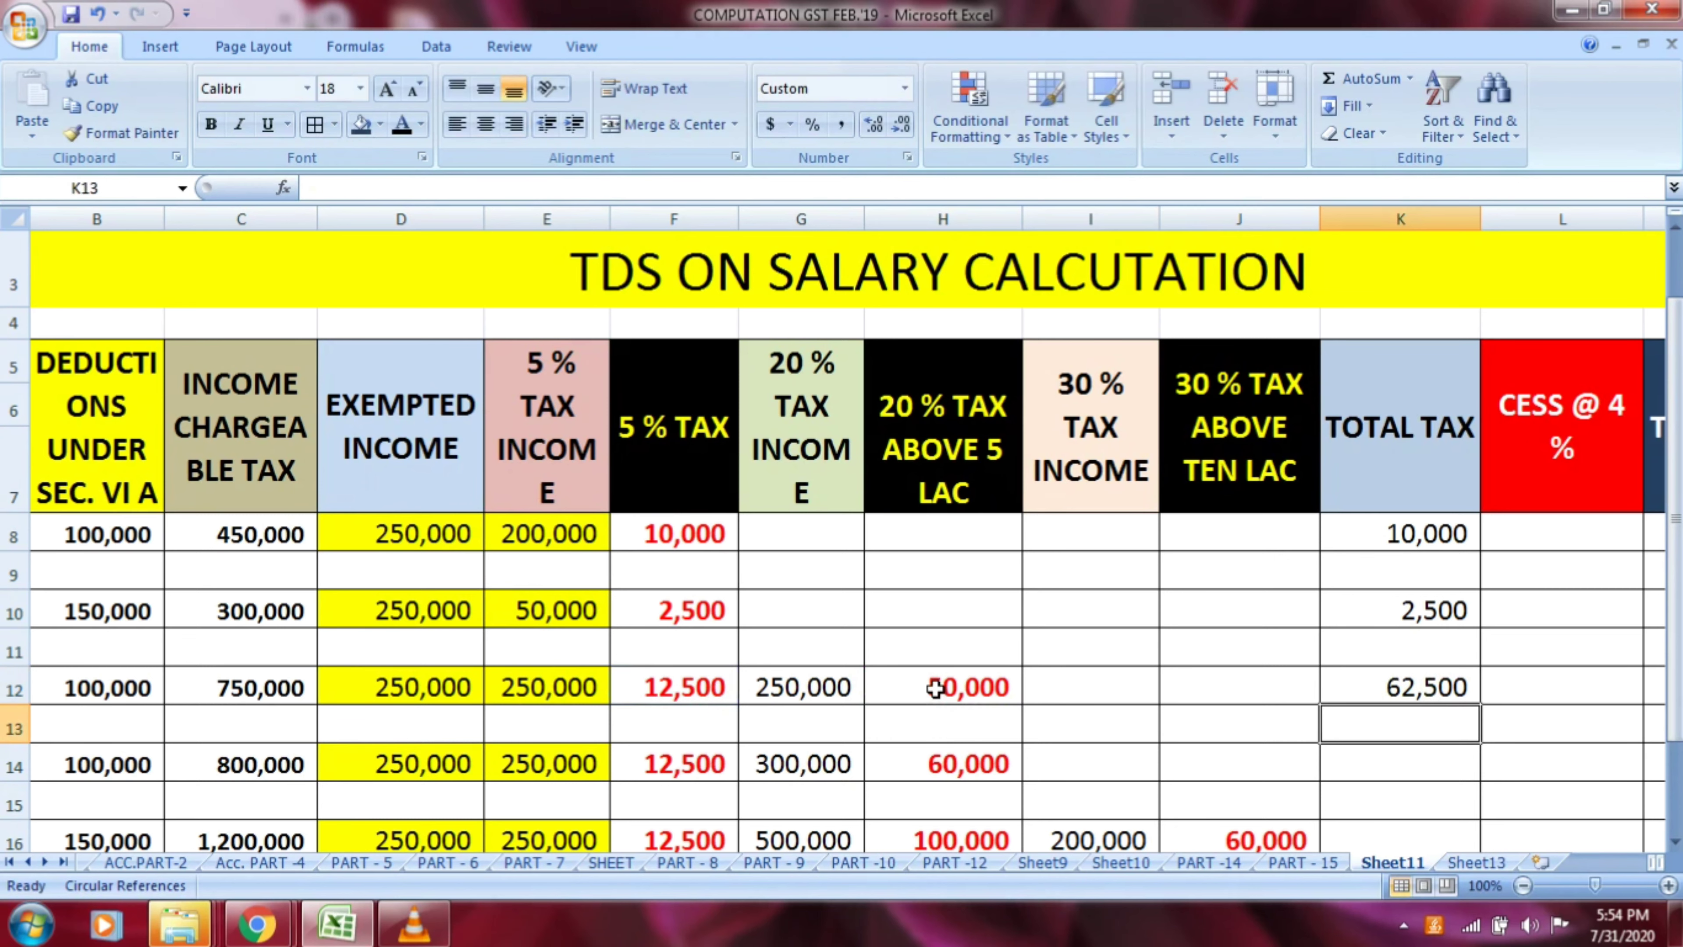
Calculate row 14's total tax in K14 by adding its 5 % and 20 % taxes with the formula =F14+H14
key("Down")
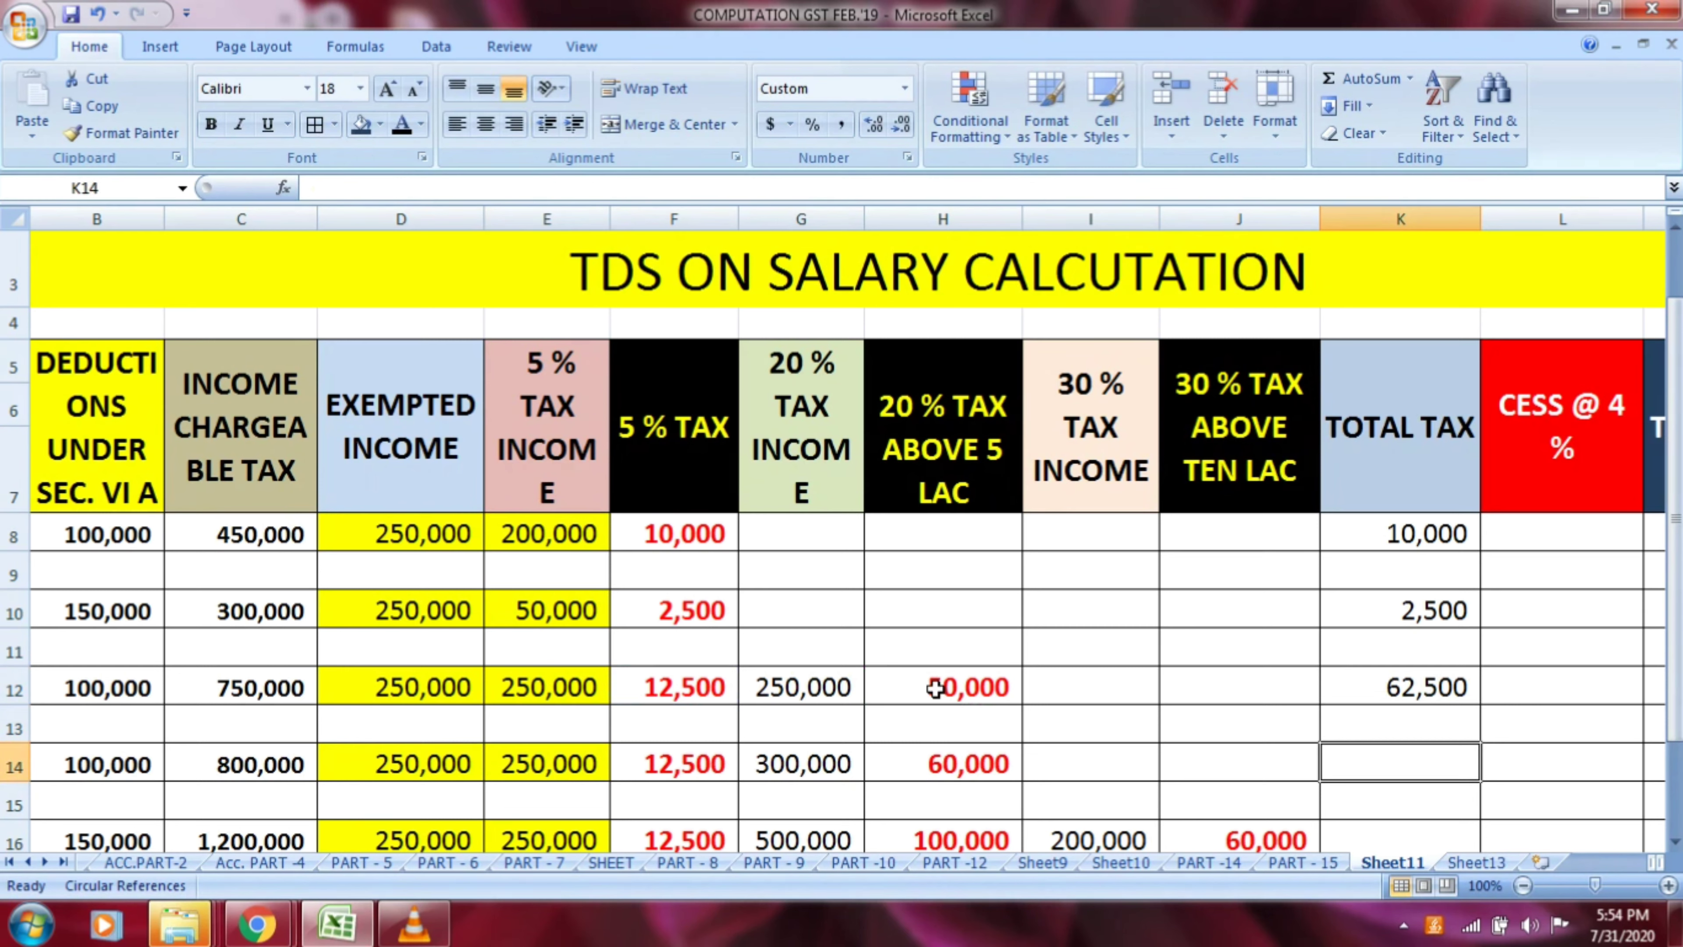
type("=")
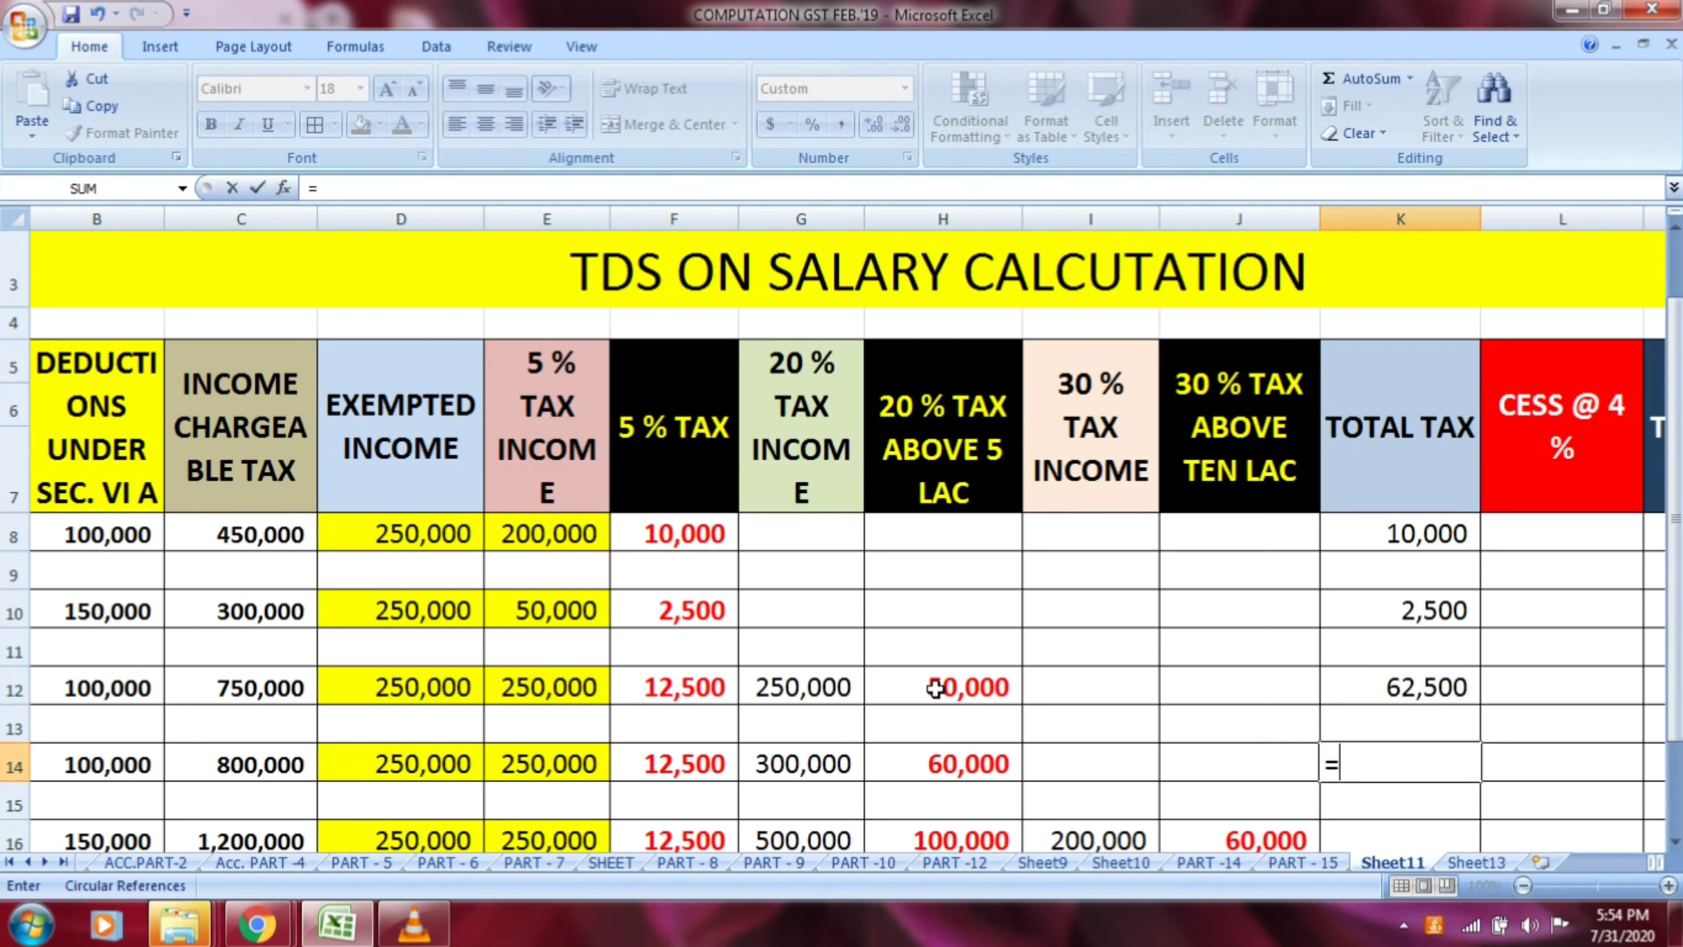
left_click(711, 765)
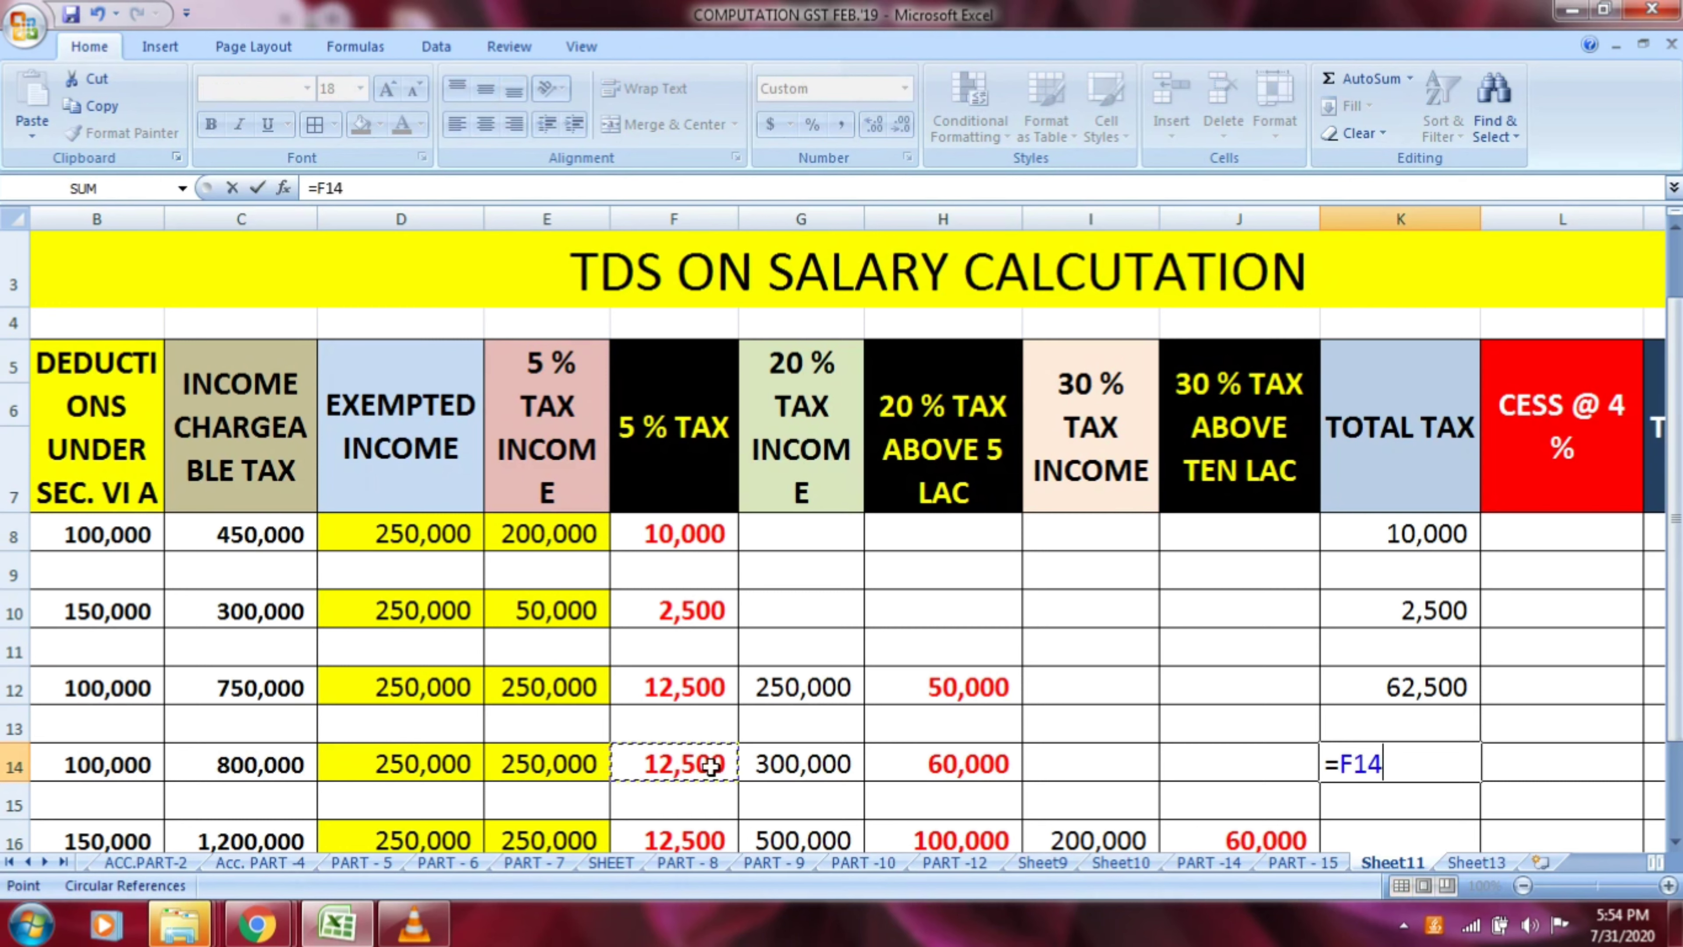
type("+")
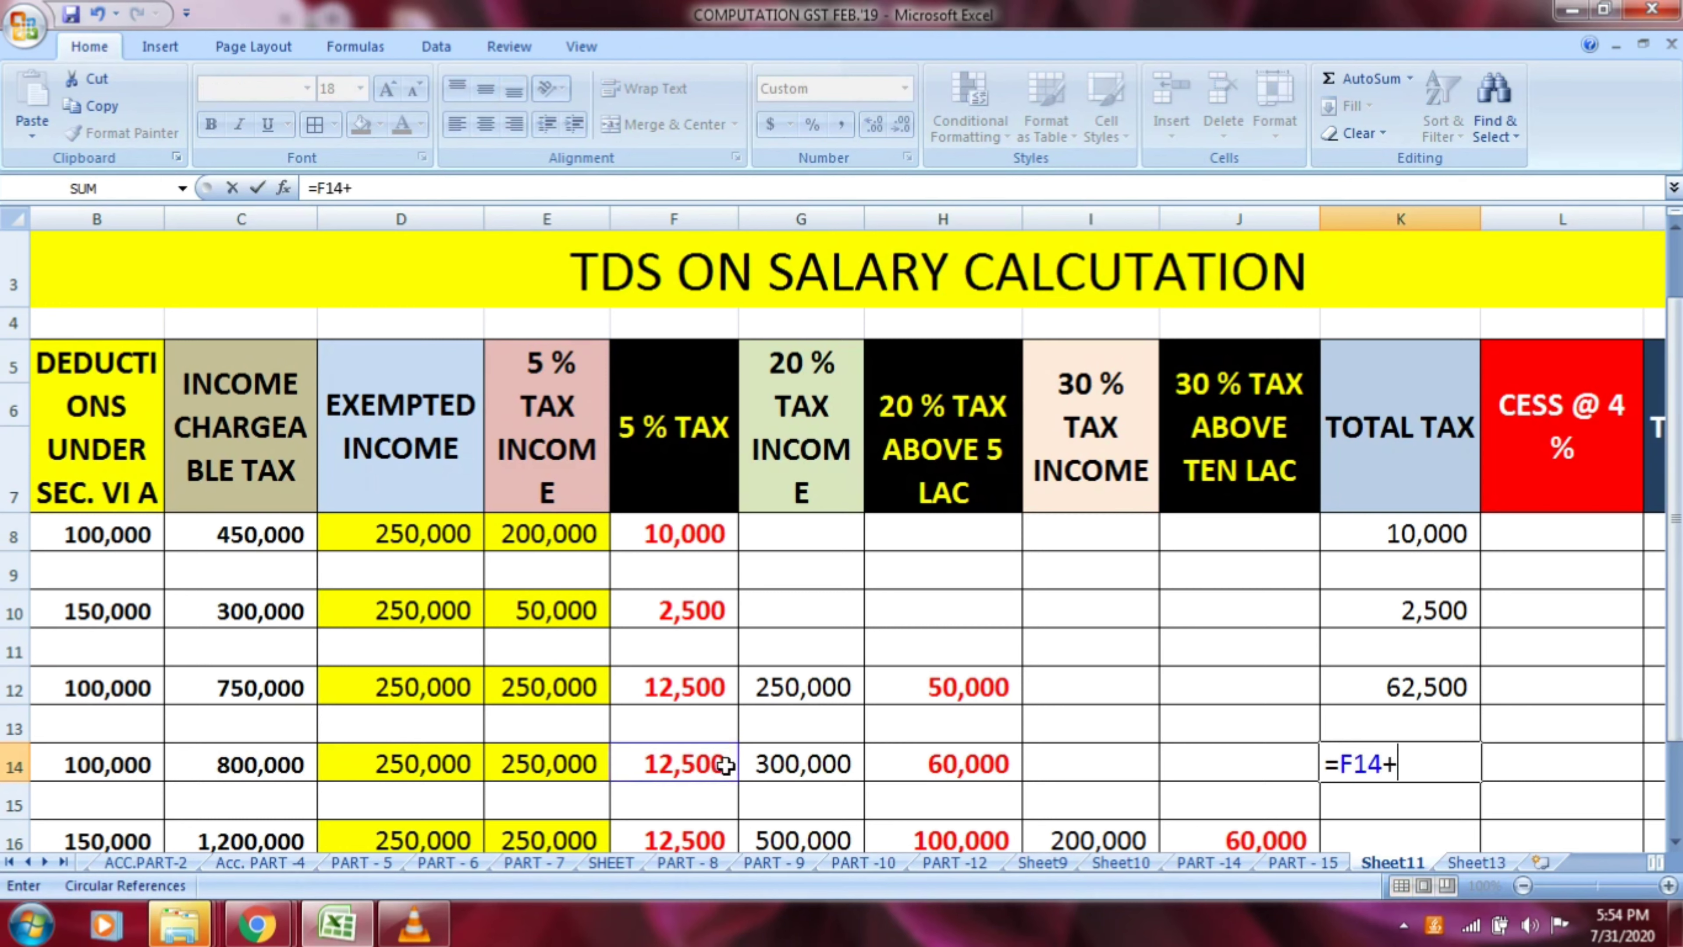
left_click(955, 766)
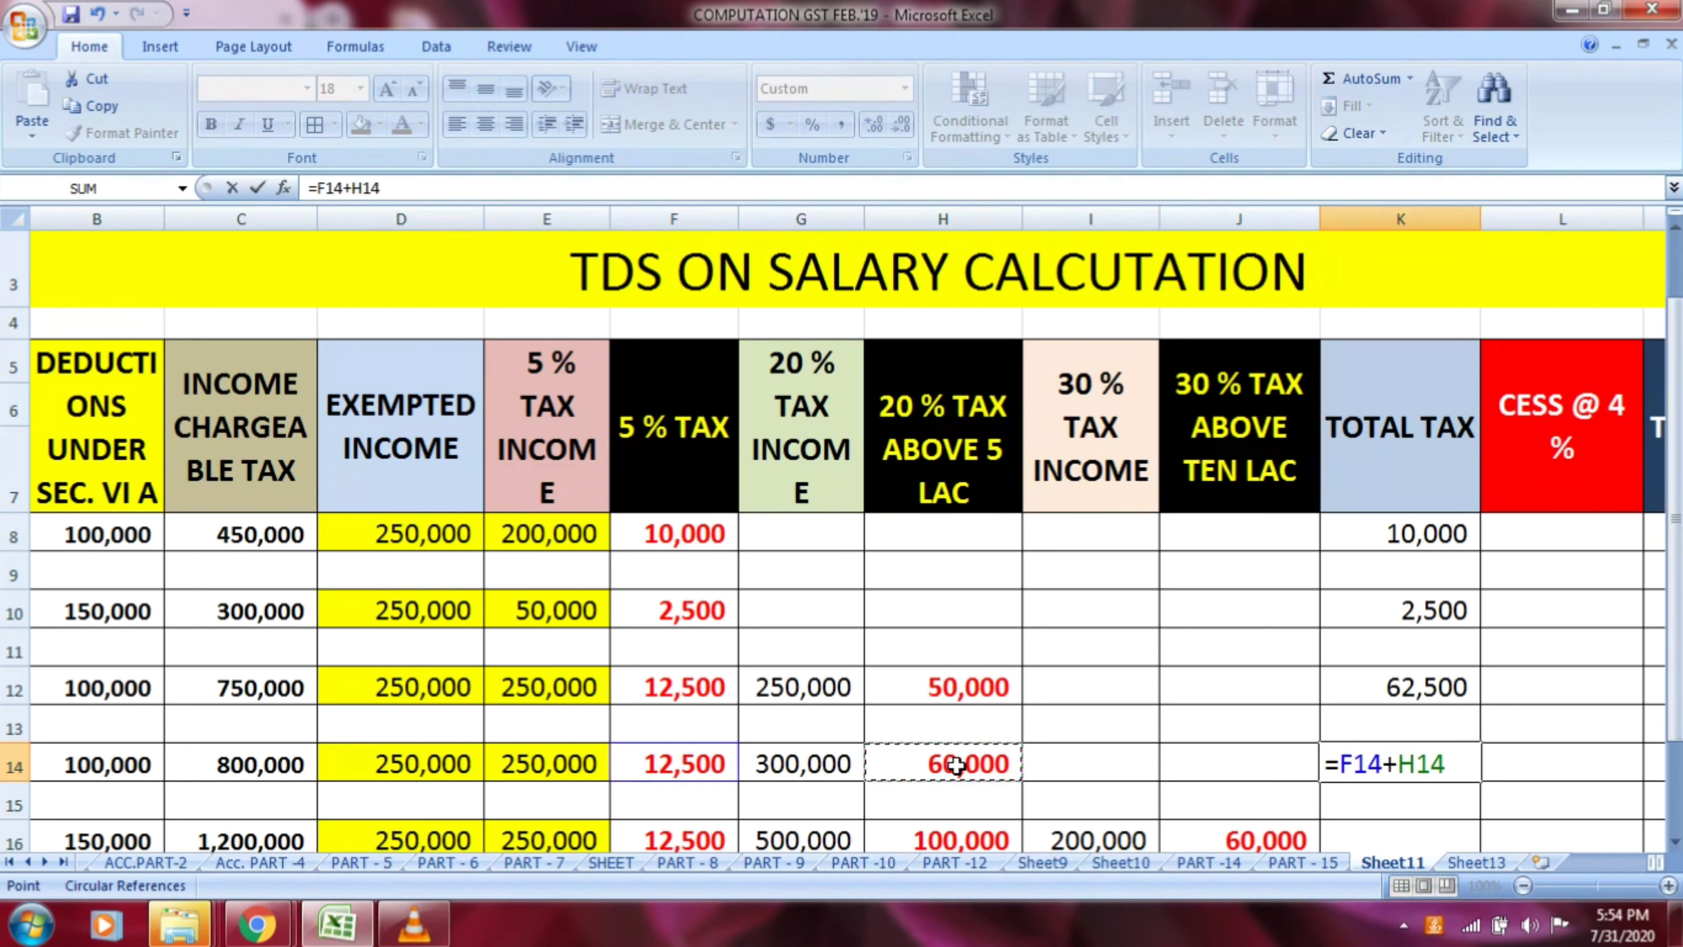
key("Return")
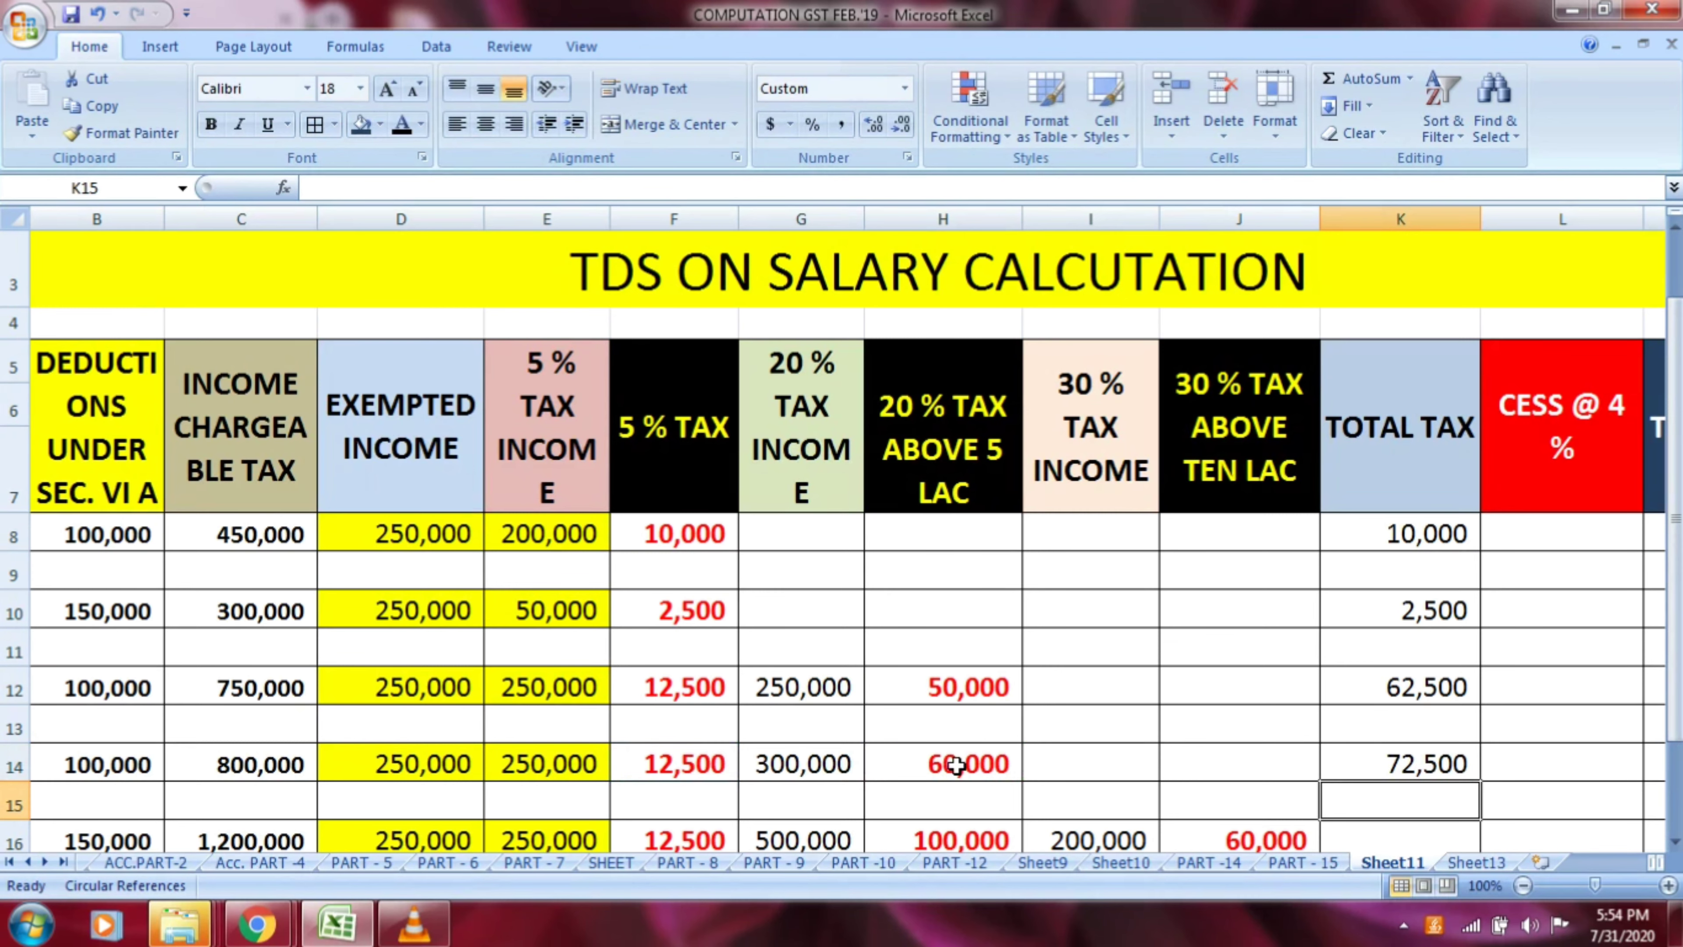
Calculate row 16's total tax in K16 by adding its 5 %, 20 % and 30 % taxes with the formula =F16+H16+J16
scroll(1134, 793, "down", 1)
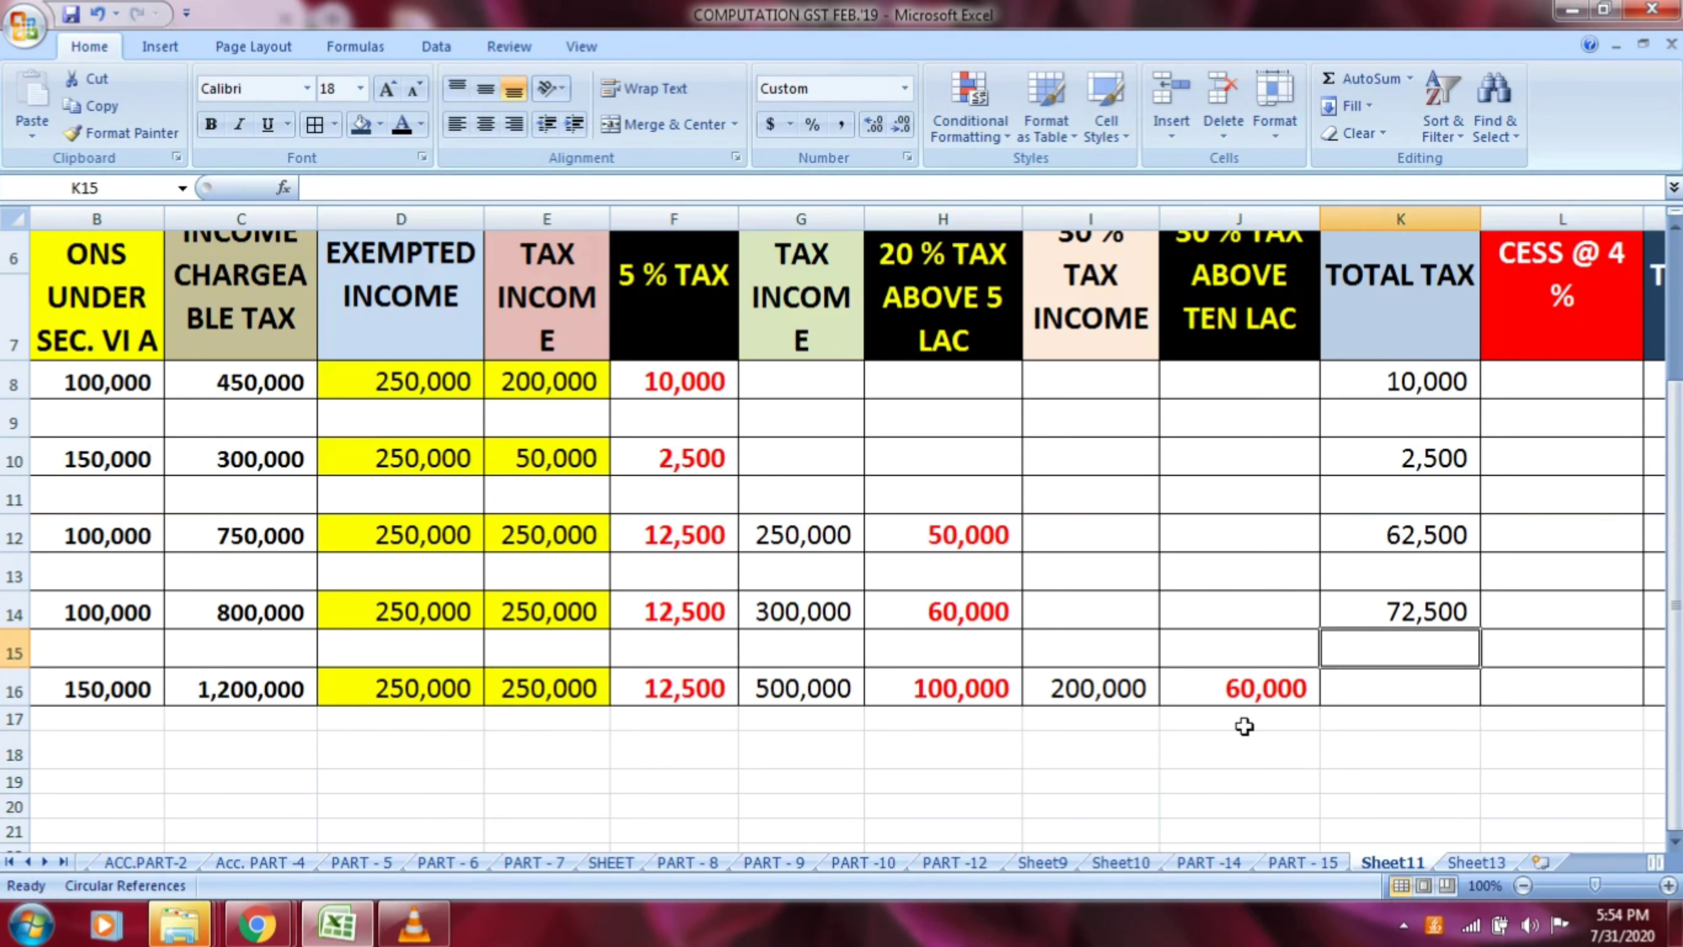
left_click(1385, 696)
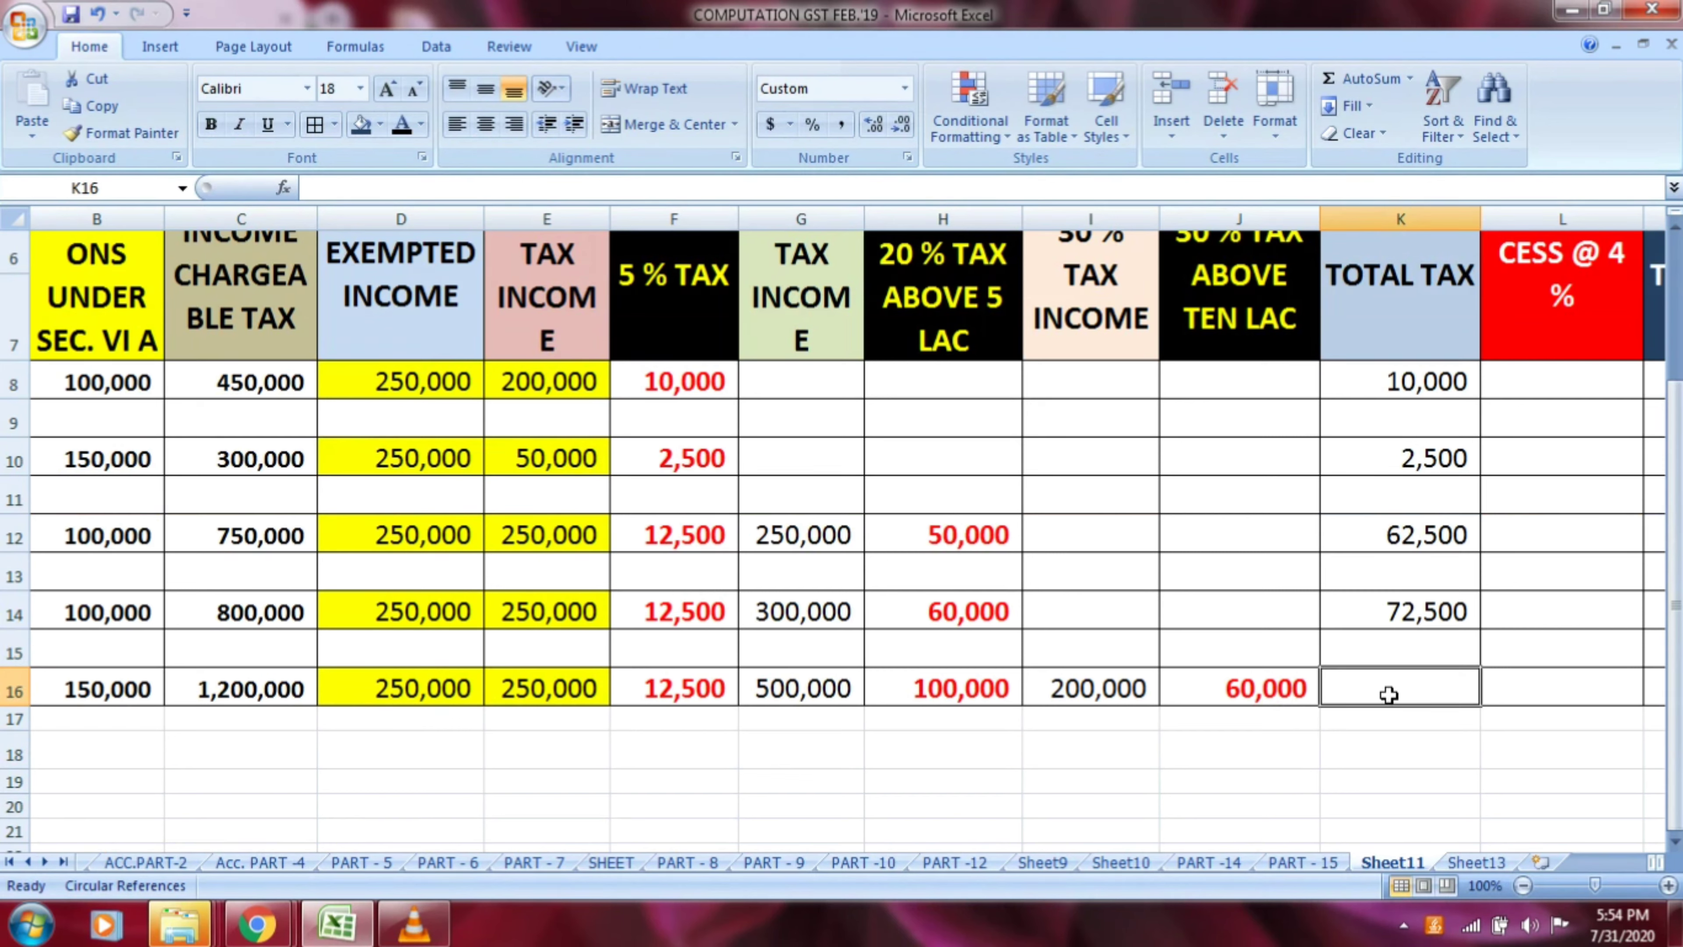
type("=")
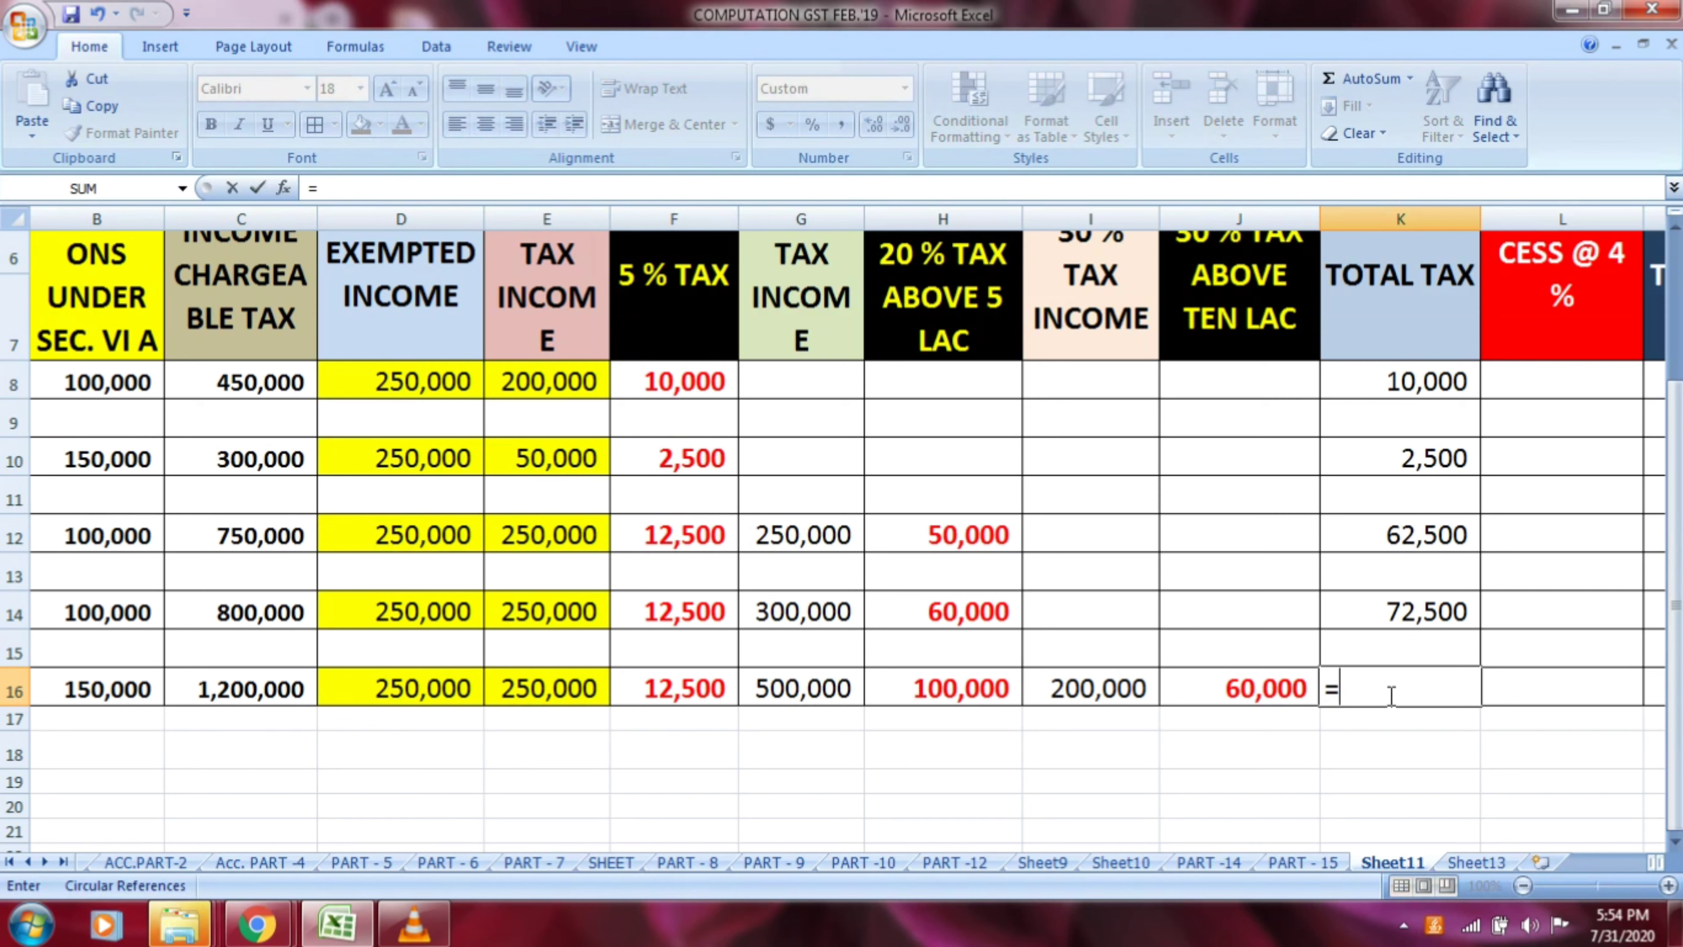
left_click(719, 689)
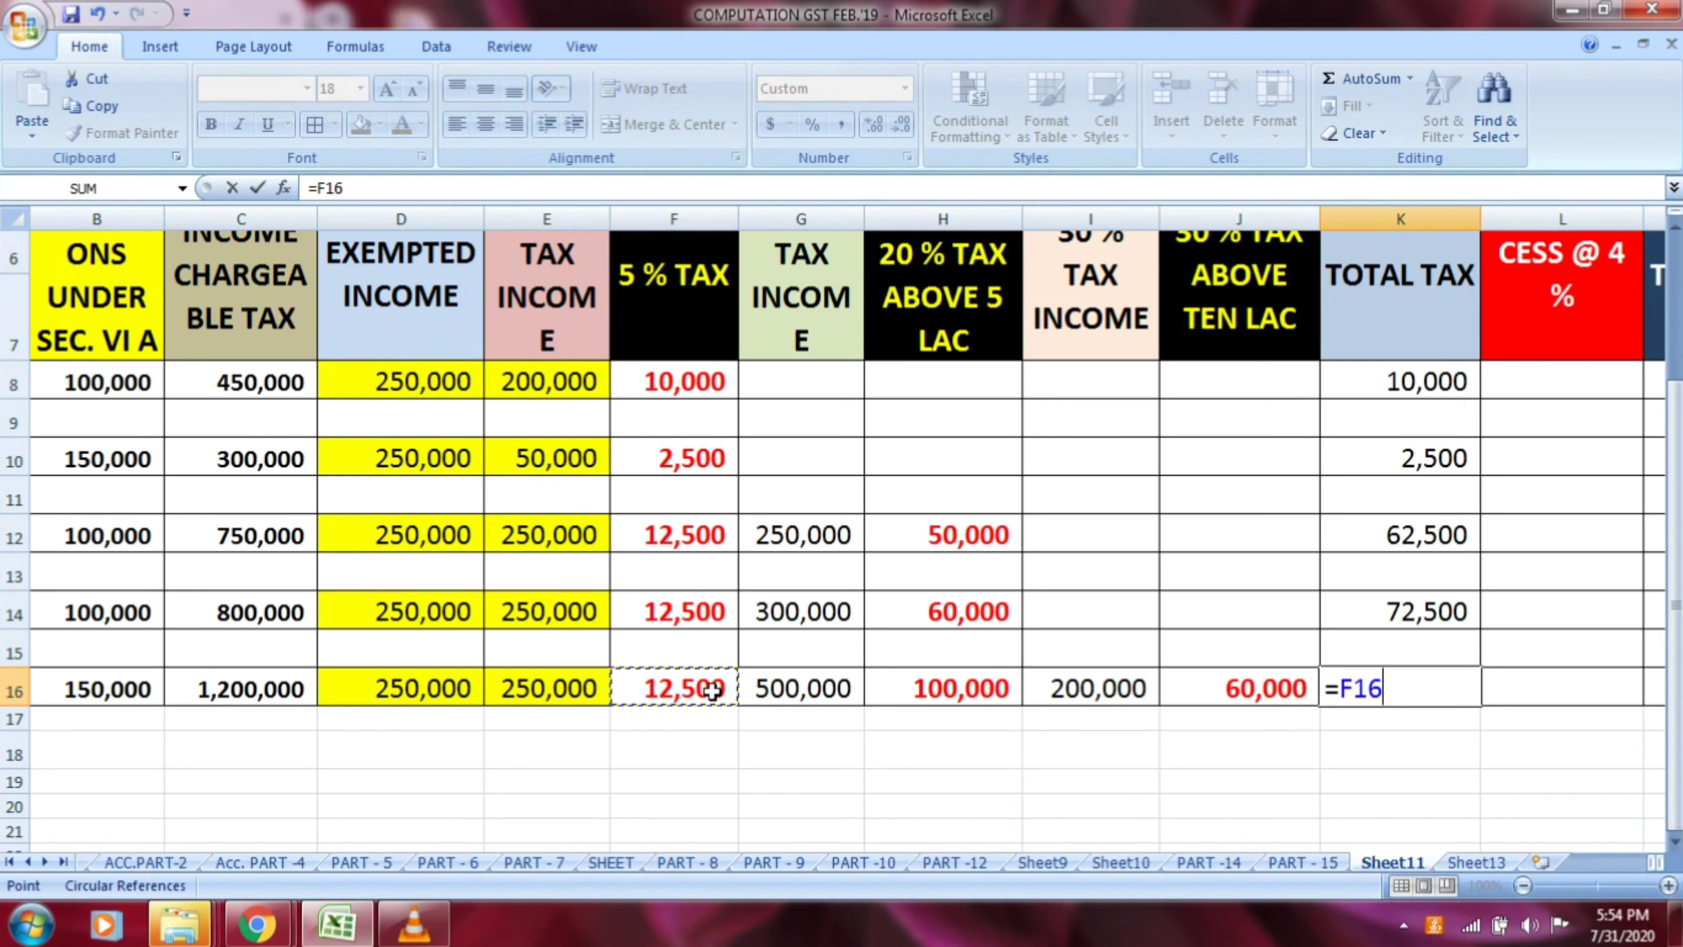
type("+")
left_click(943, 689)
type("+")
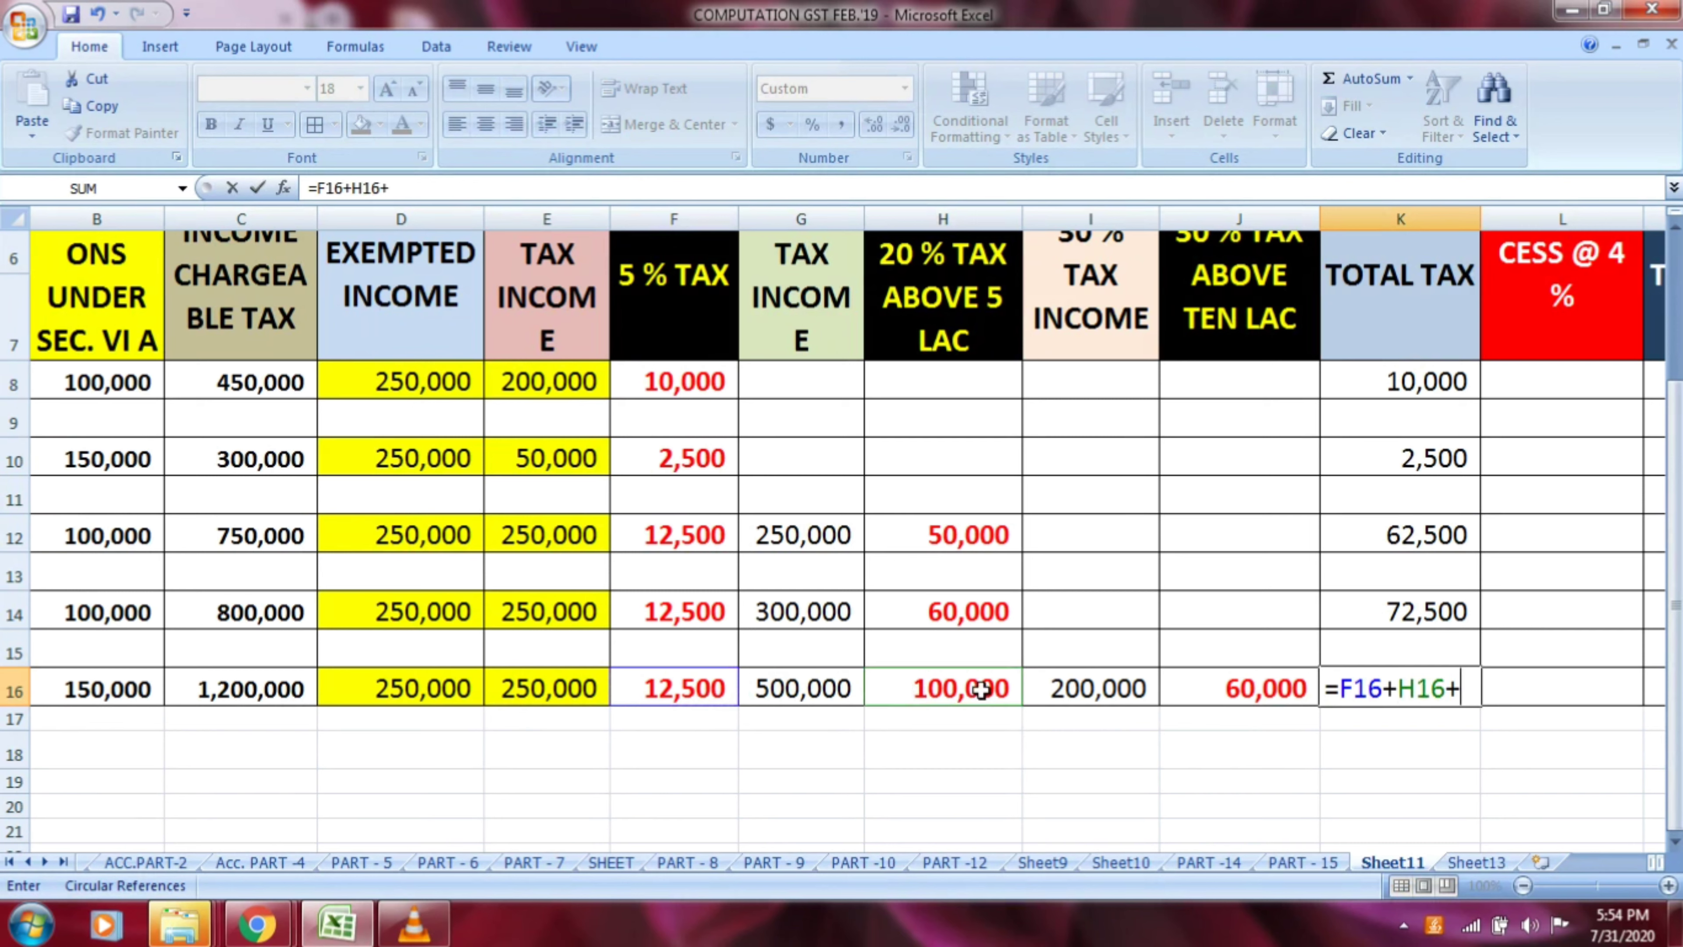
left_click(1237, 689)
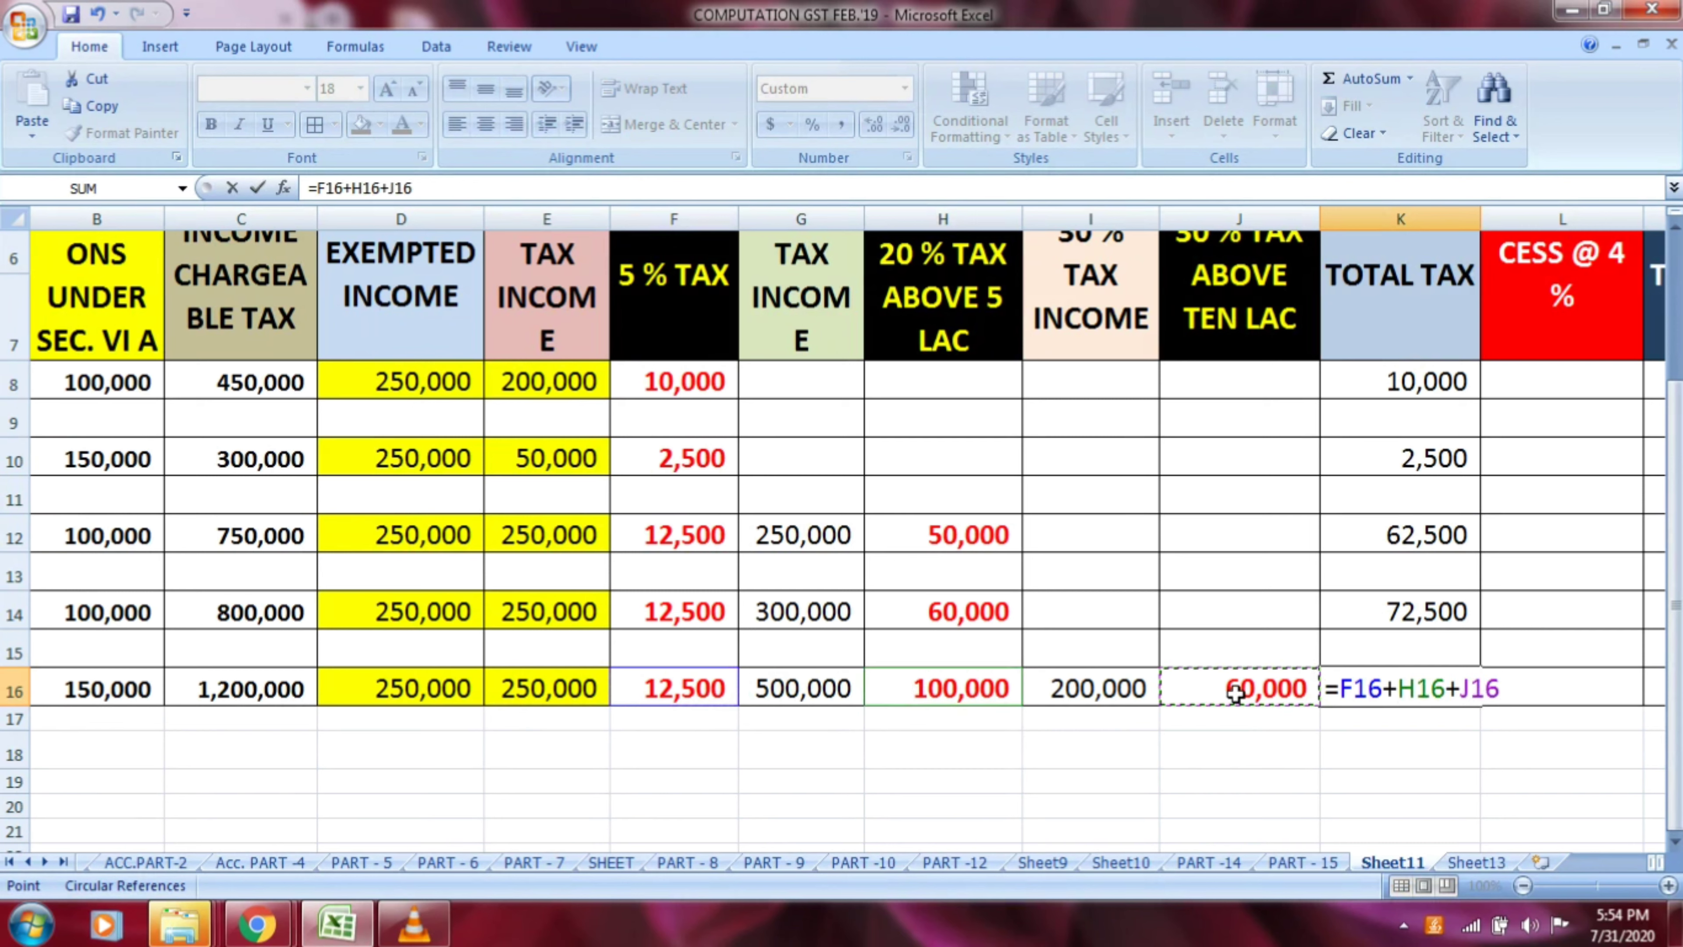
key("Return")
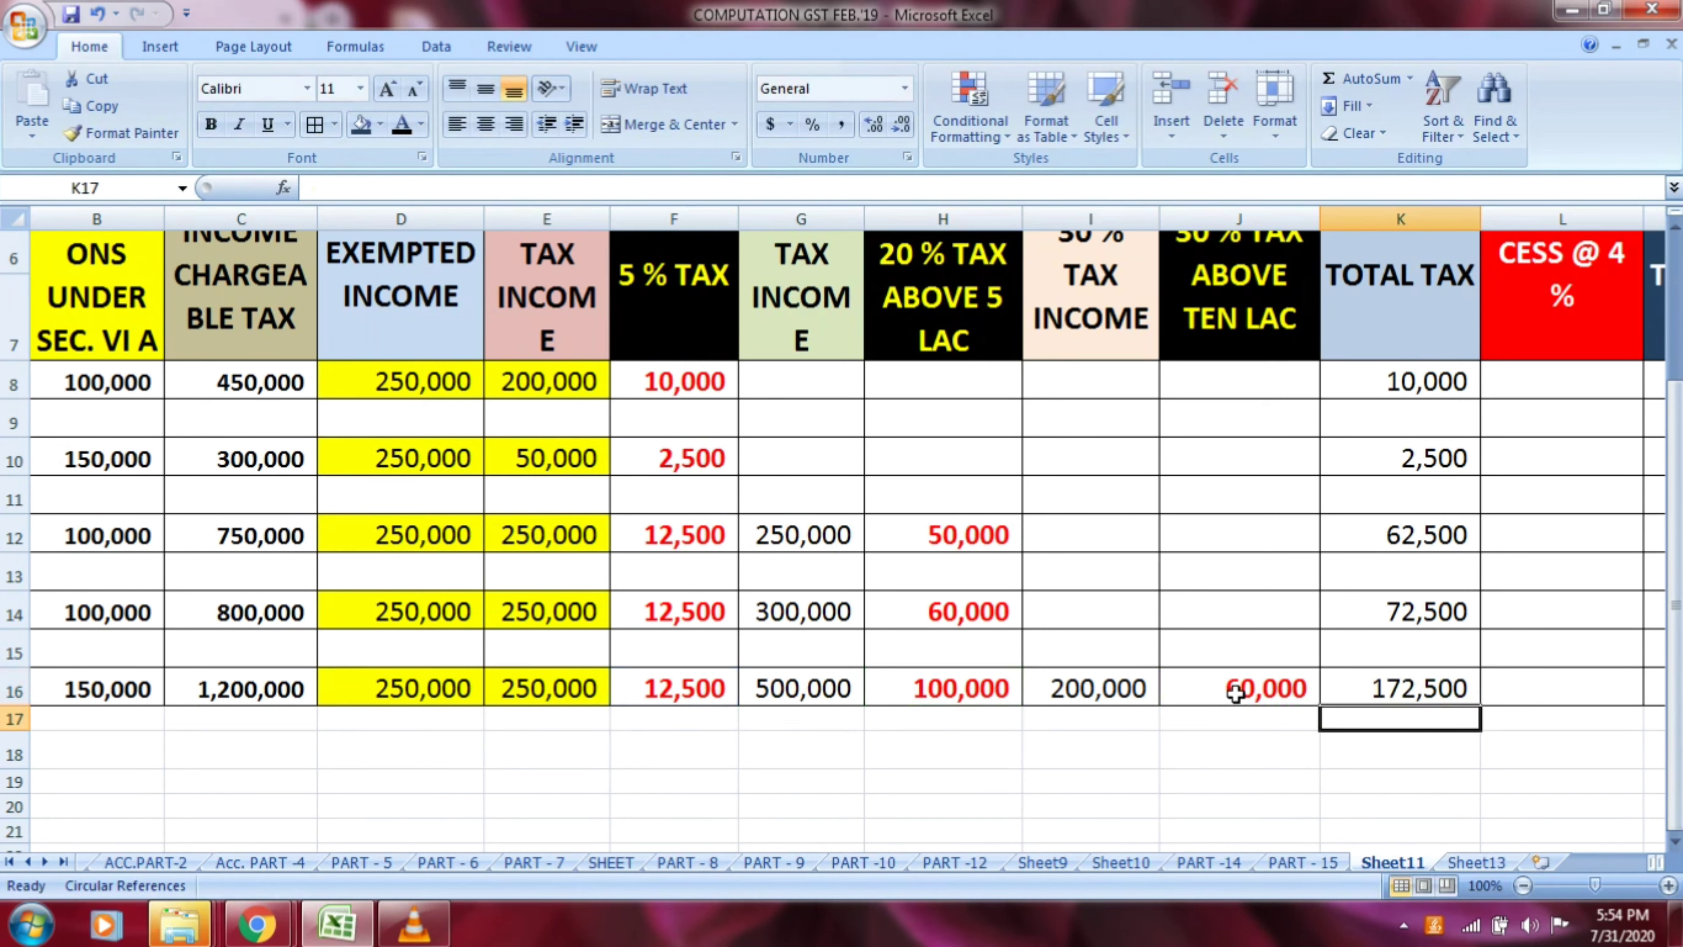
key("Up")
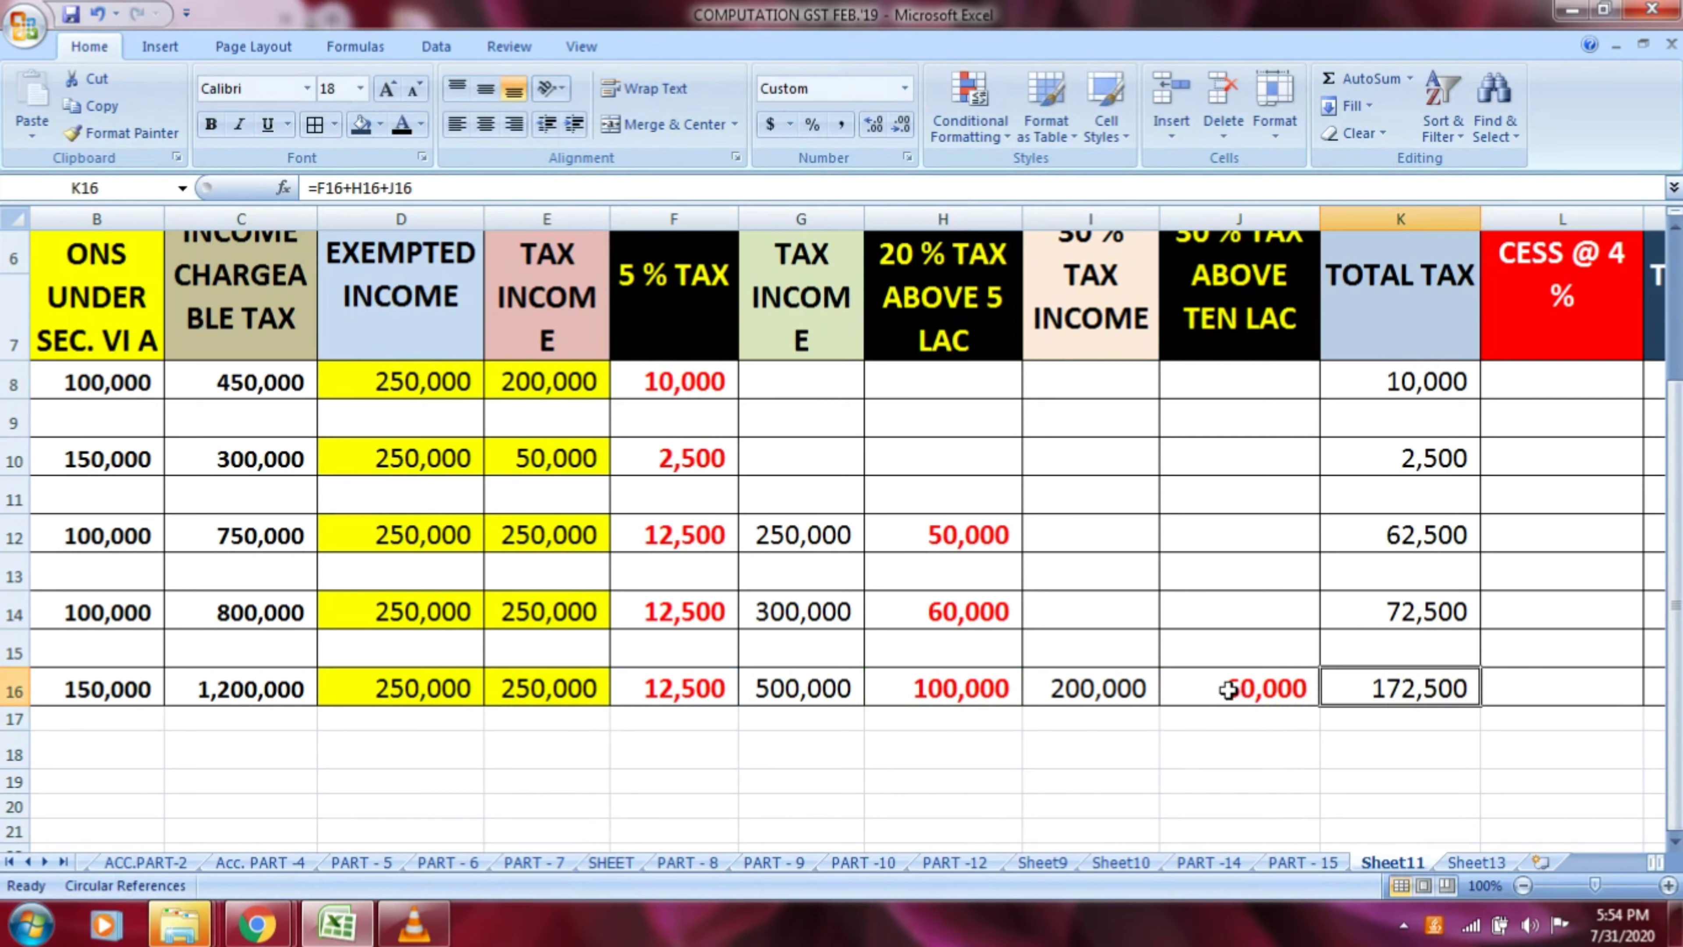
Review the income chargeable to tax against the total tax for rows 8, 10, 12, 14 and 16
left_click(269, 398)
left_click(1434, 382)
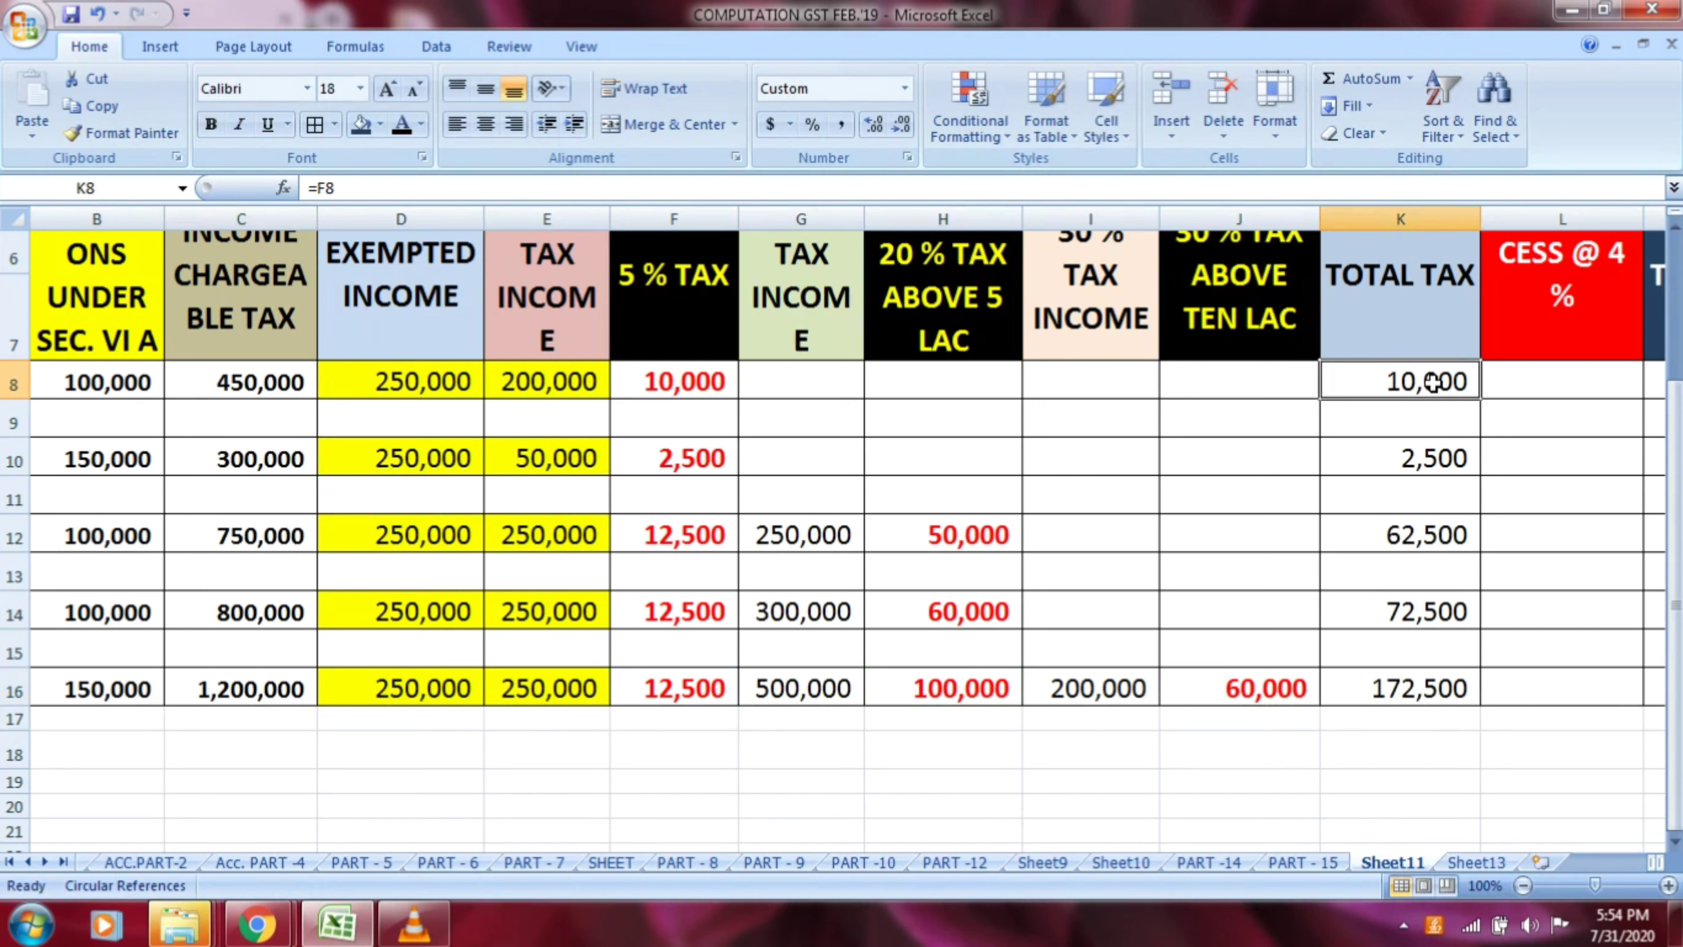
left_click(283, 472)
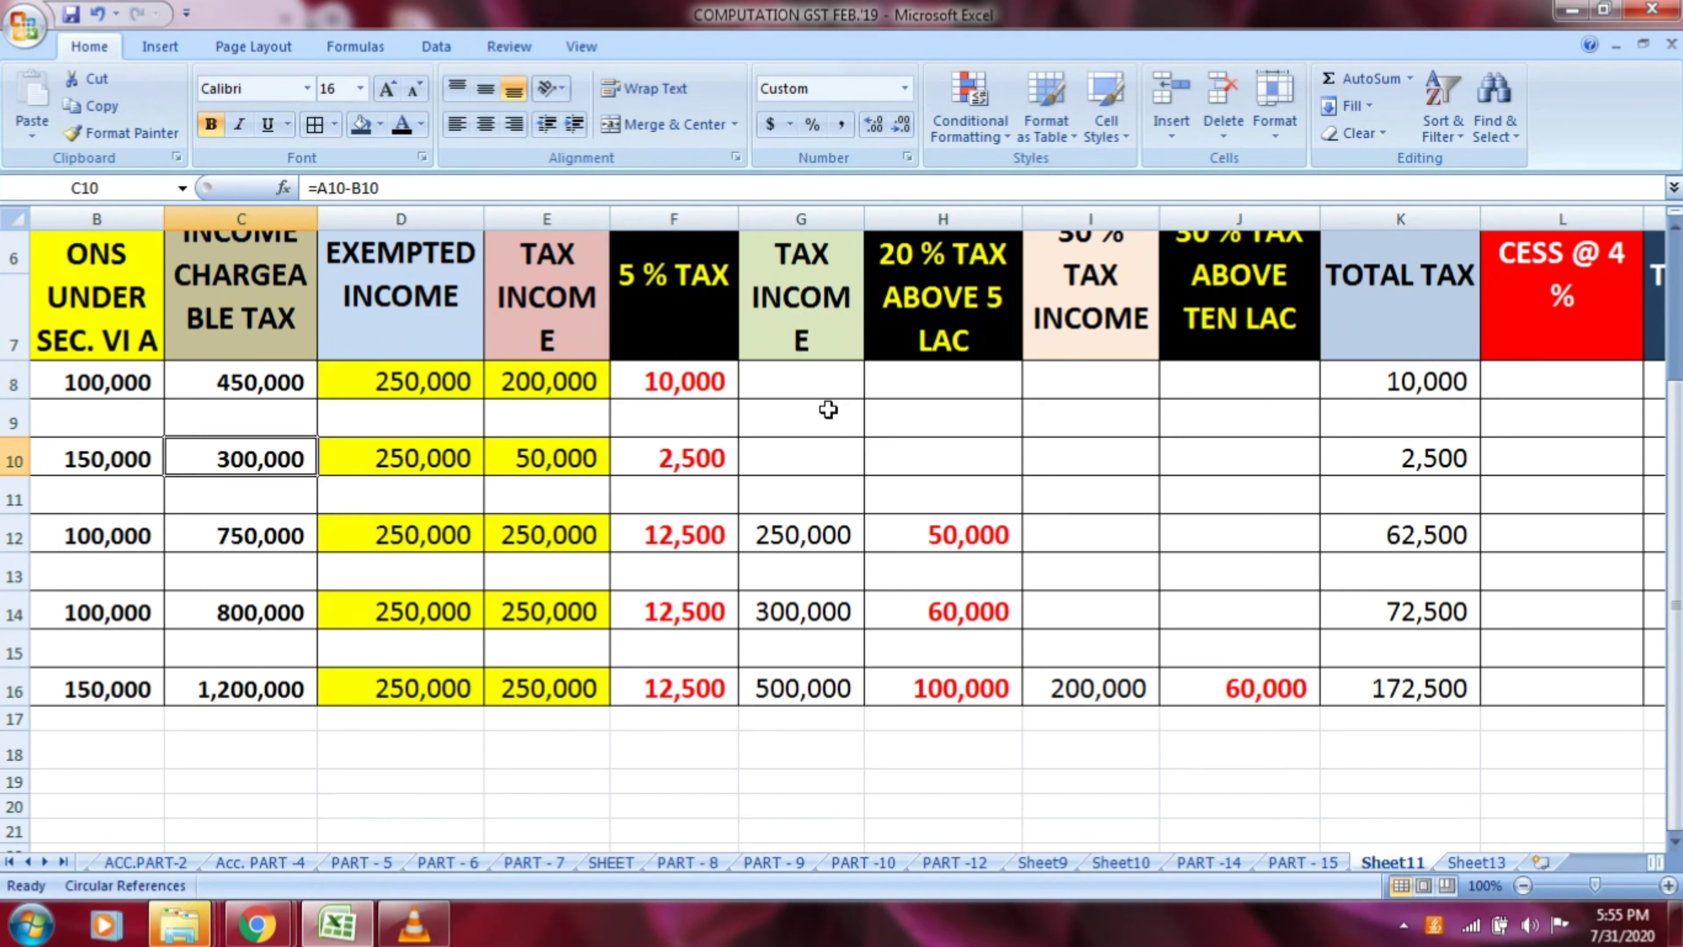
left_click(1406, 457)
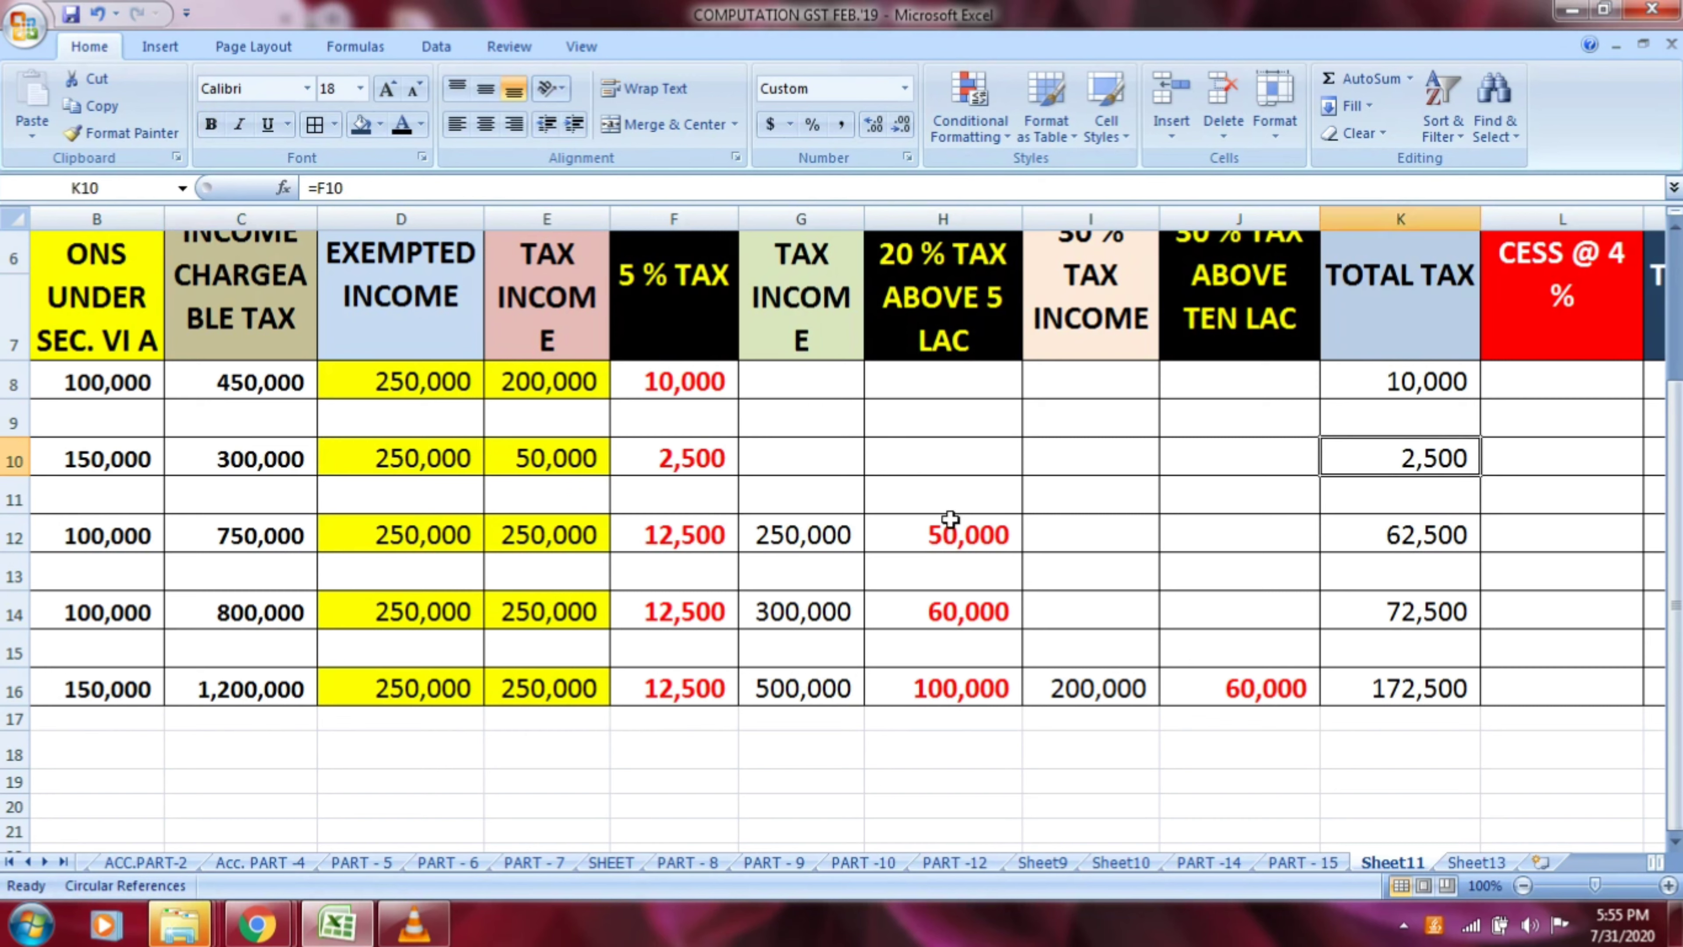
left_click(301, 536)
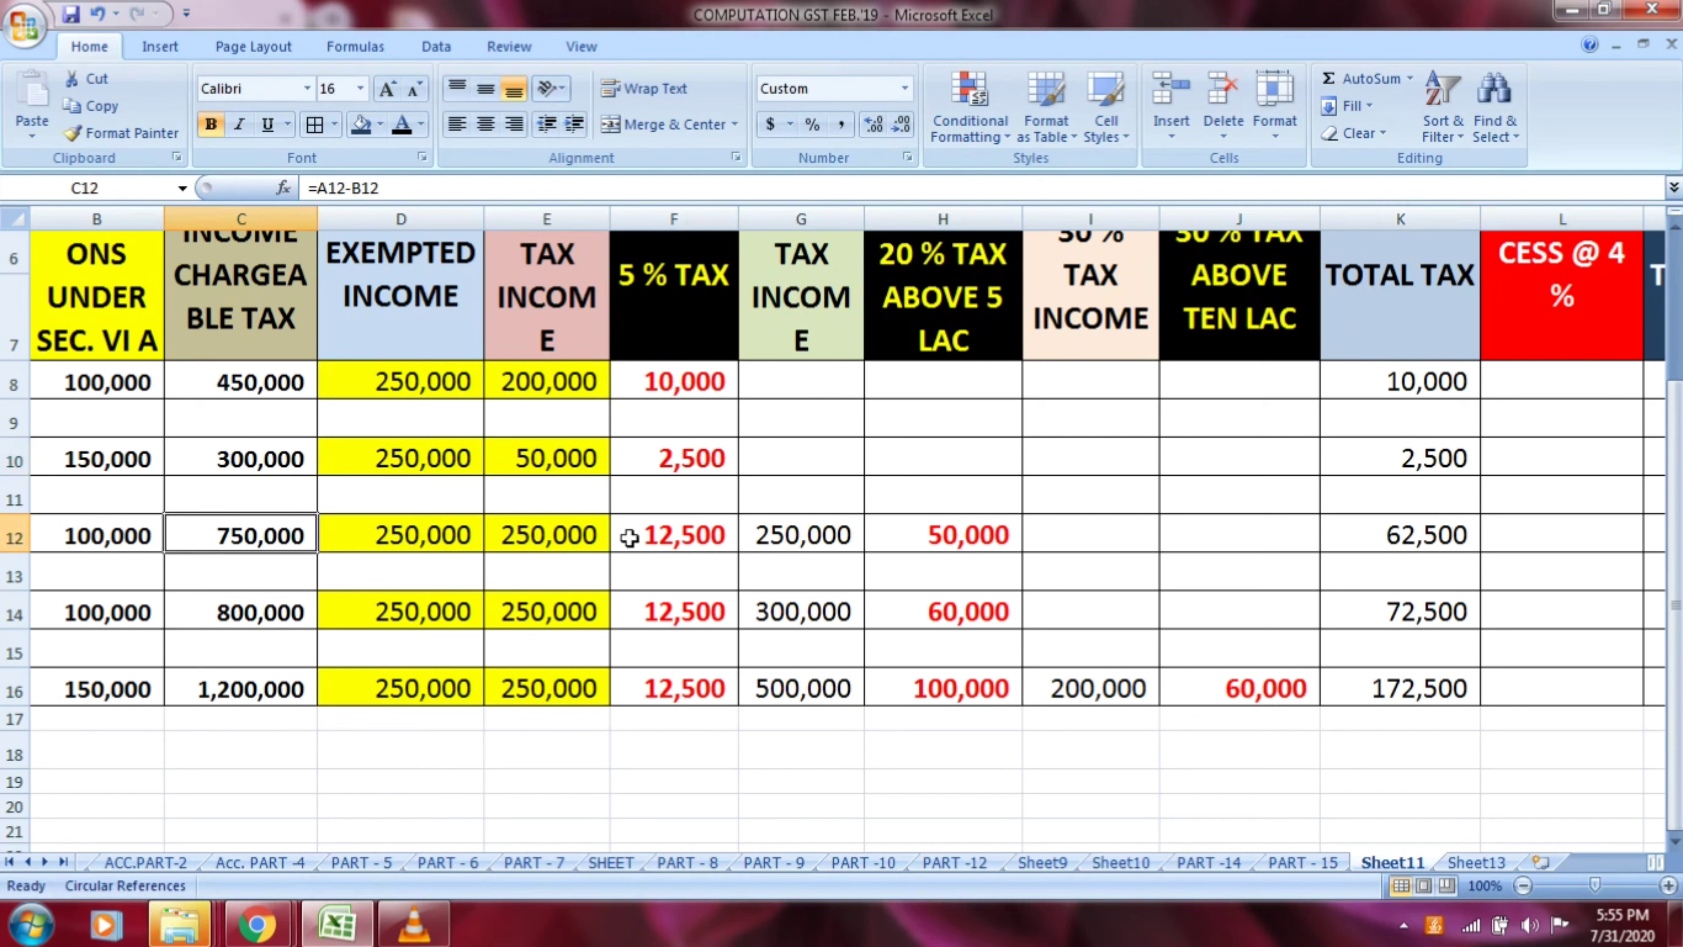
left_click(1349, 545)
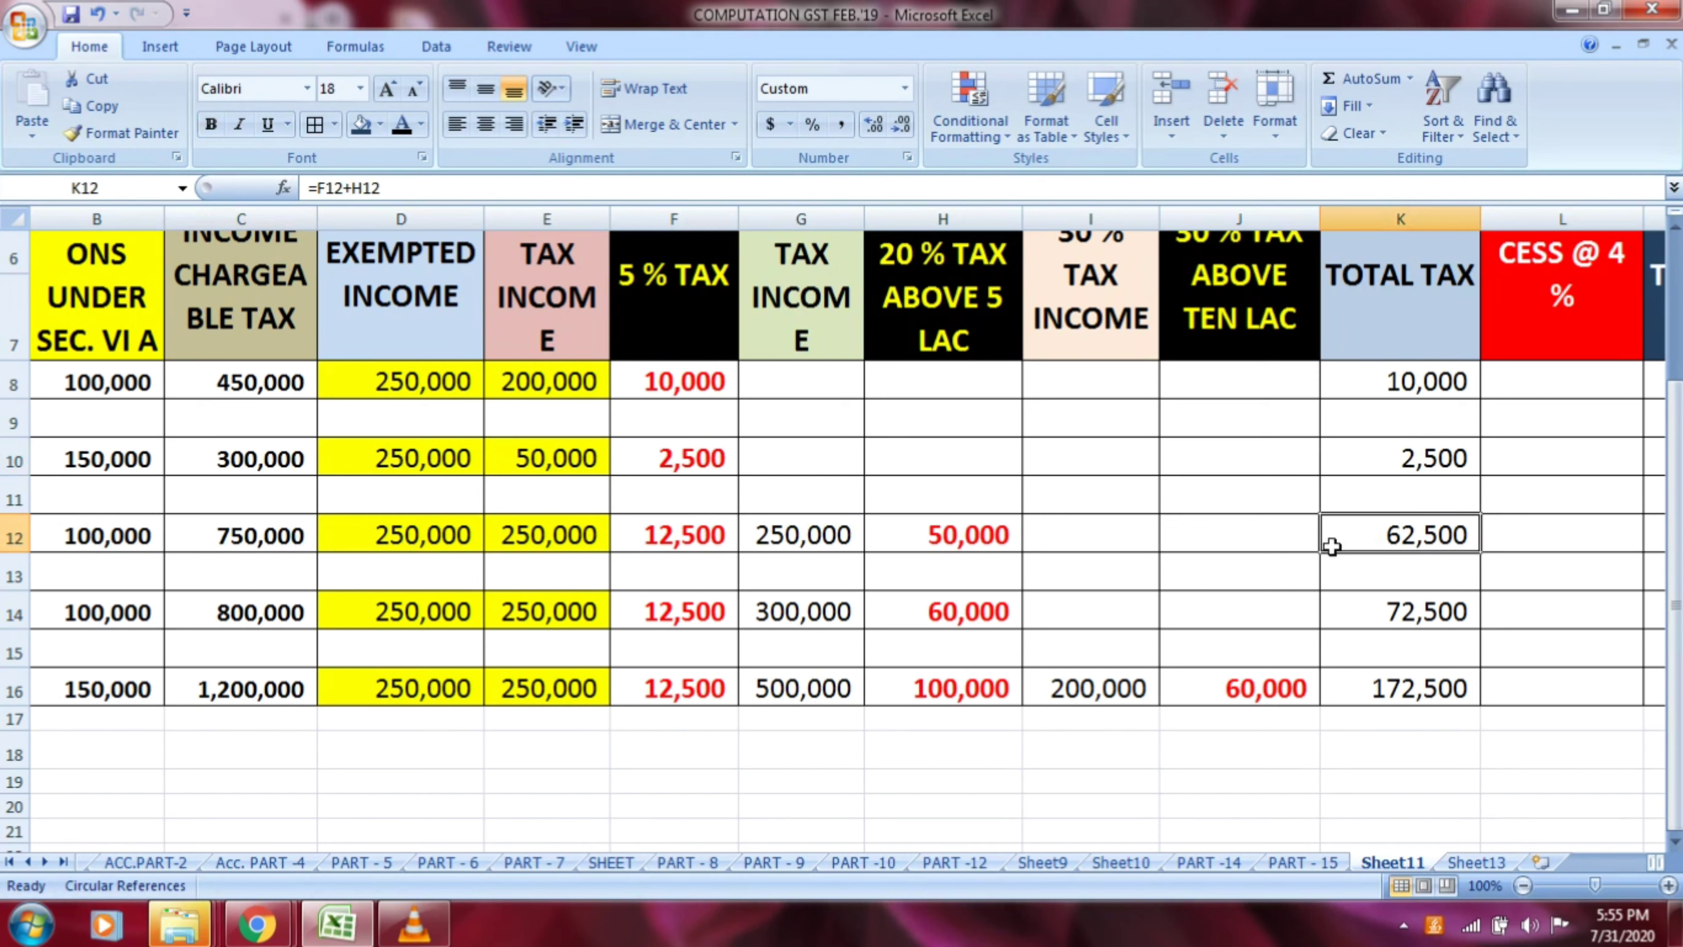
left_click(263, 612)
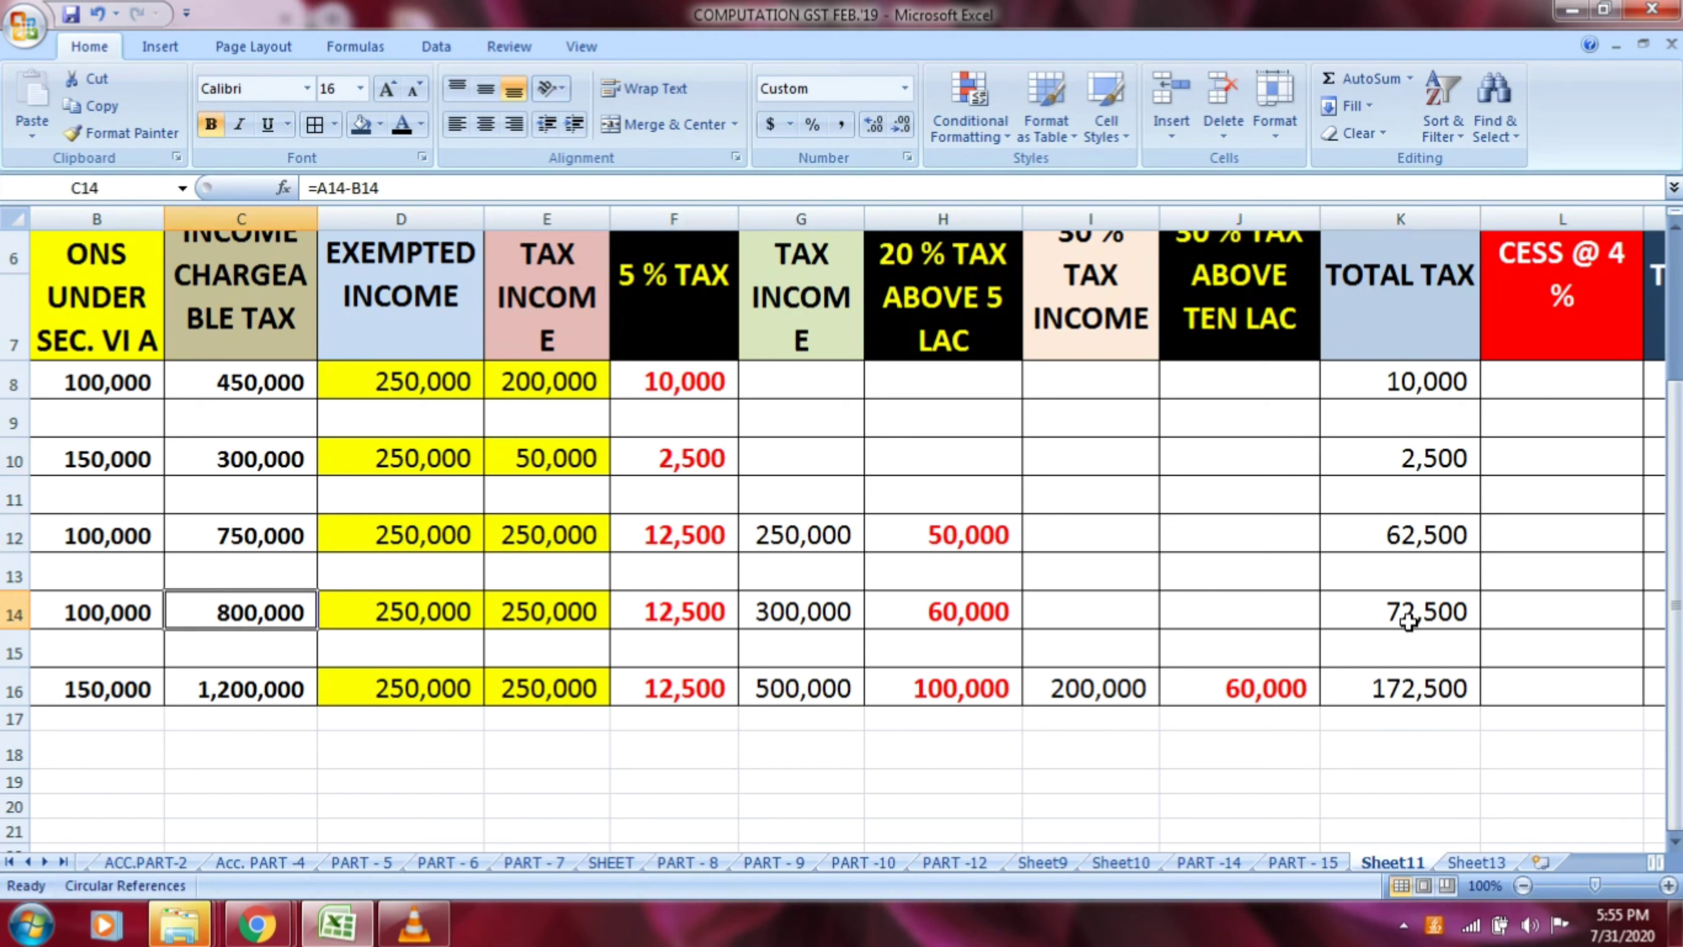
left_click(1442, 619)
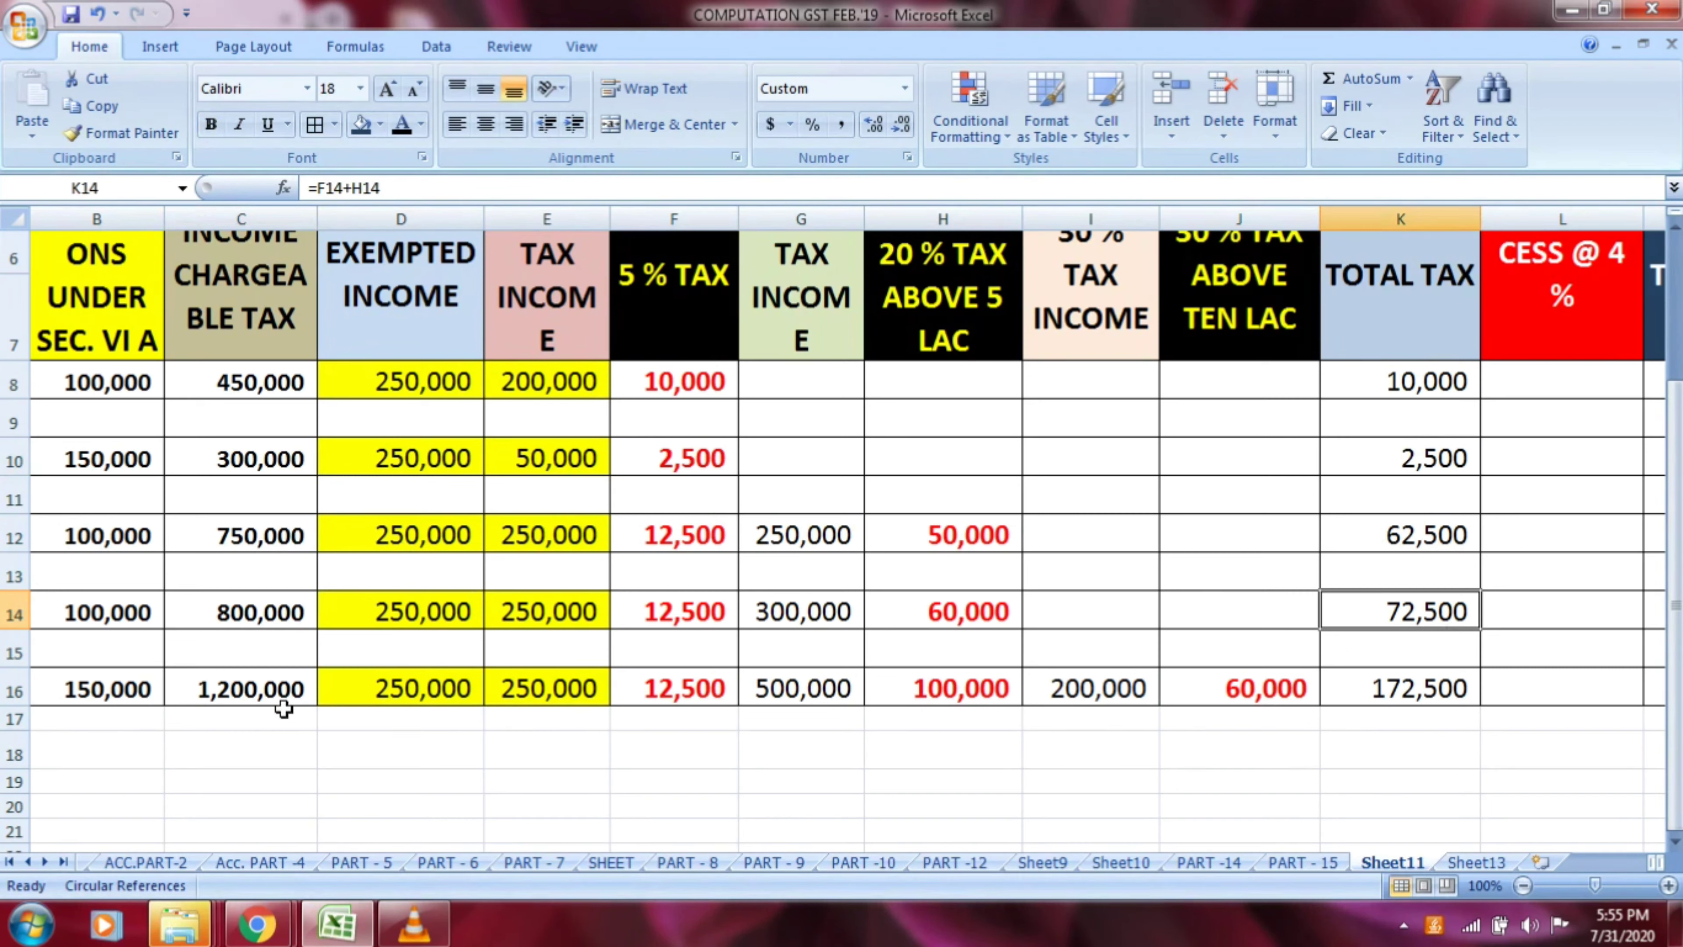
left_click_drag(284, 710, 291, 698)
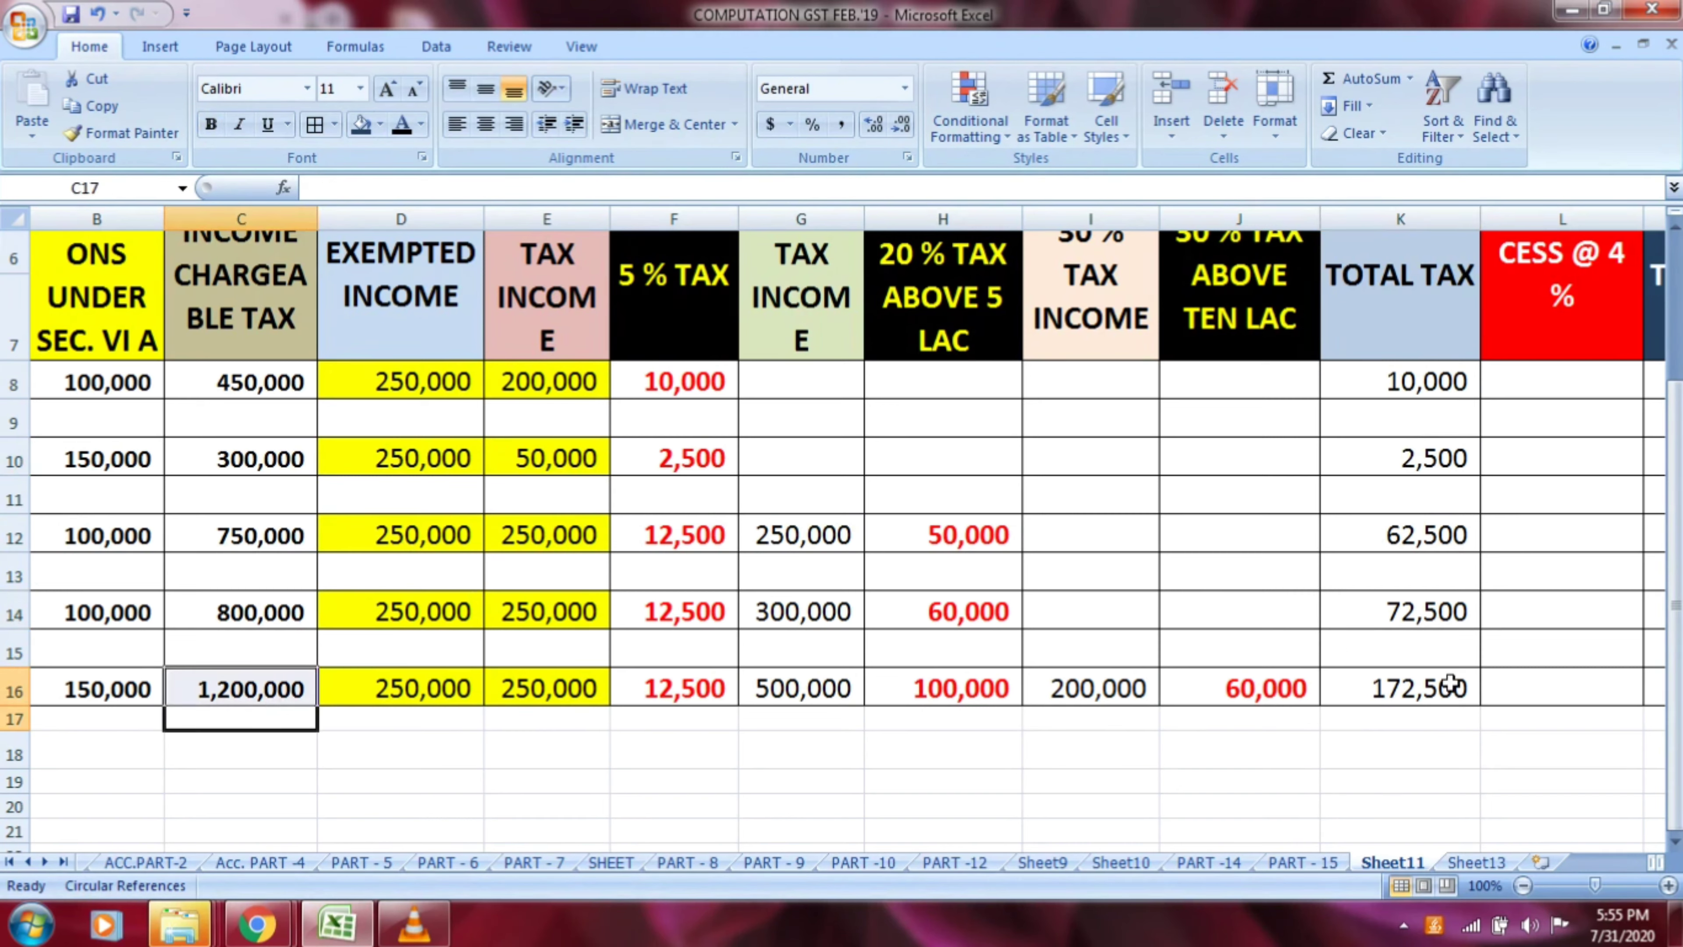
left_click(1433, 690)
Examine the cess, total TDS and monthly TDS columns beside the total tax column at 130 % zoom
left_click(1584, 324)
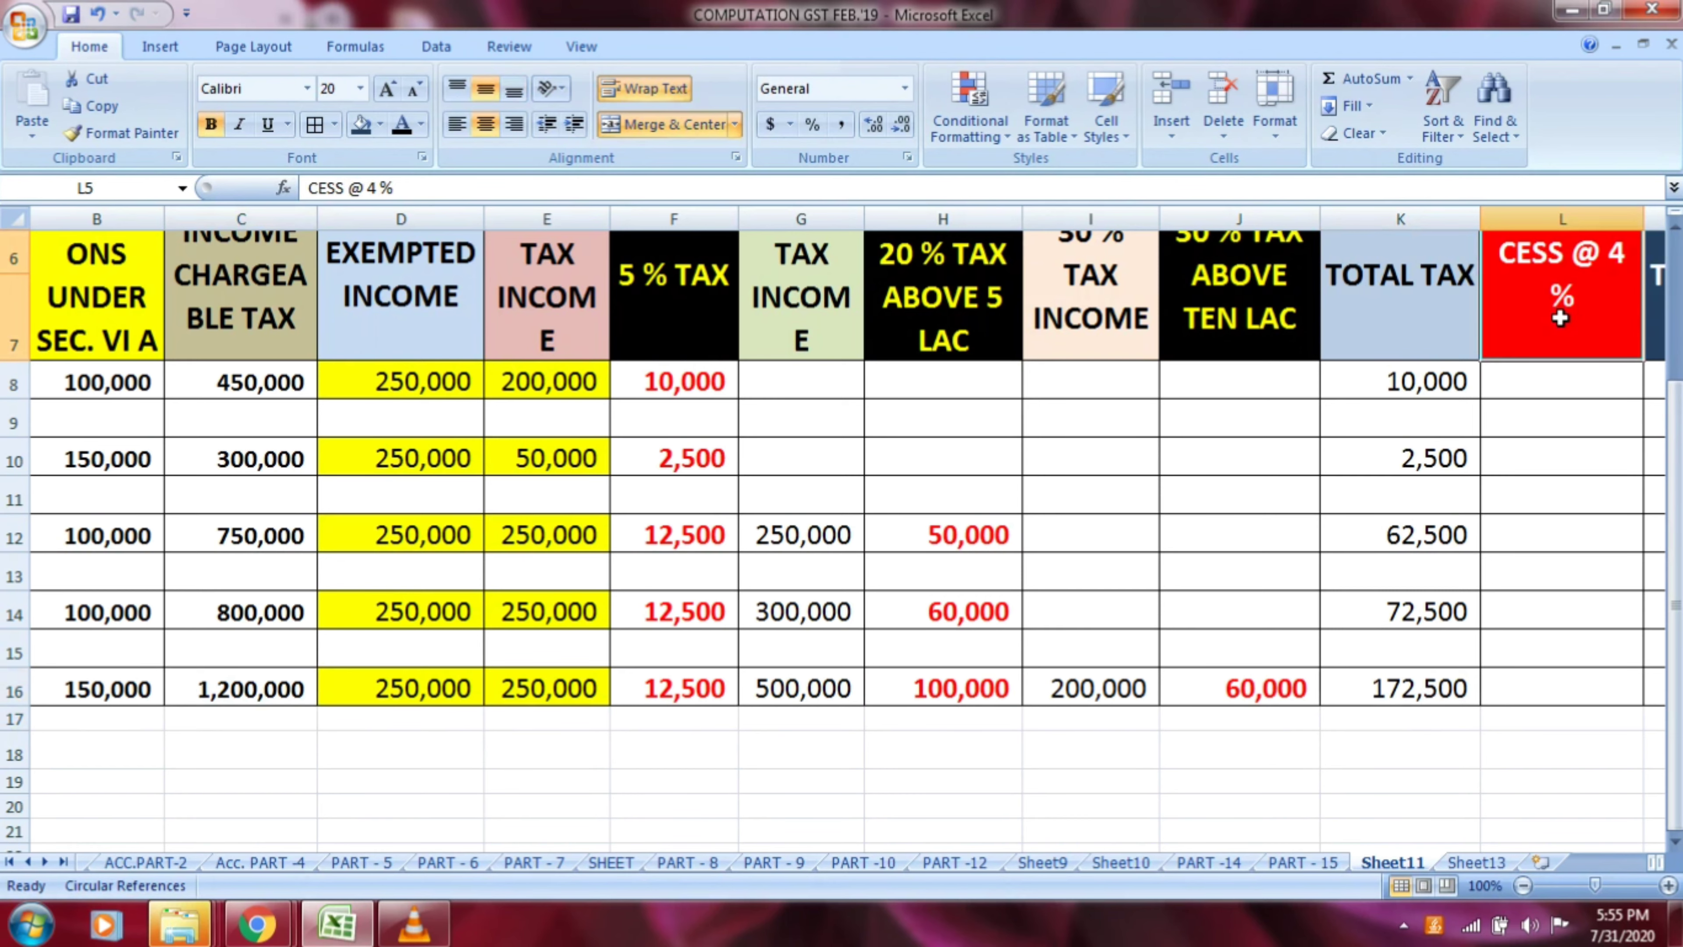
key("Up")
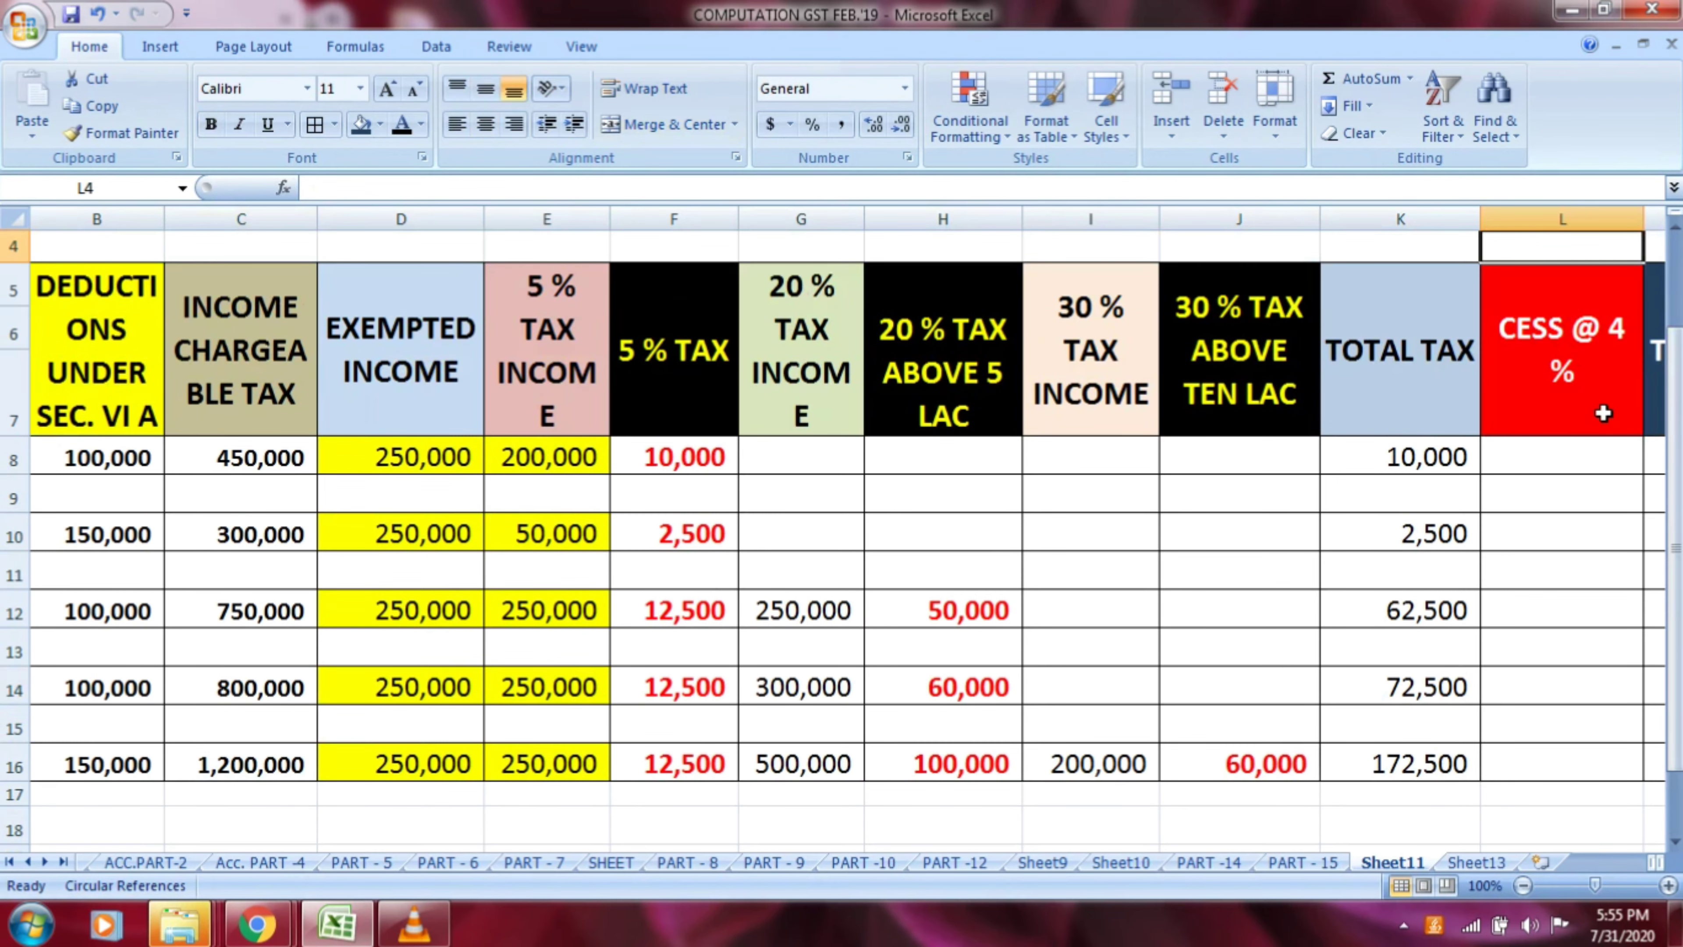
key("Right")
key("Right")
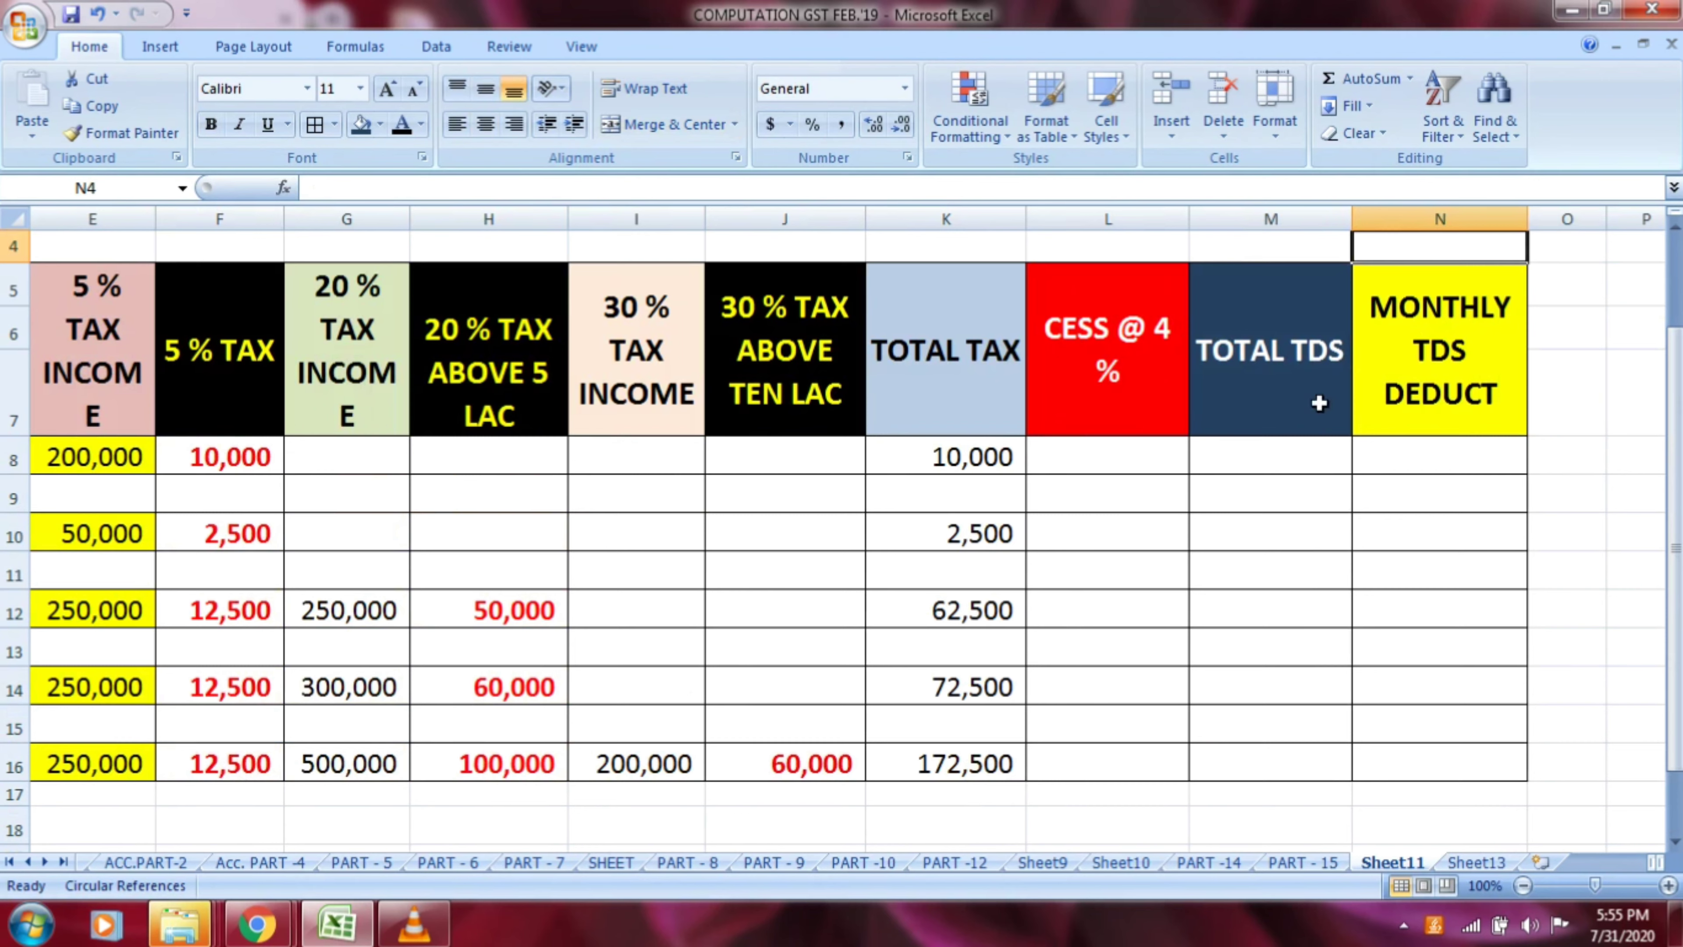
left_click(1109, 380)
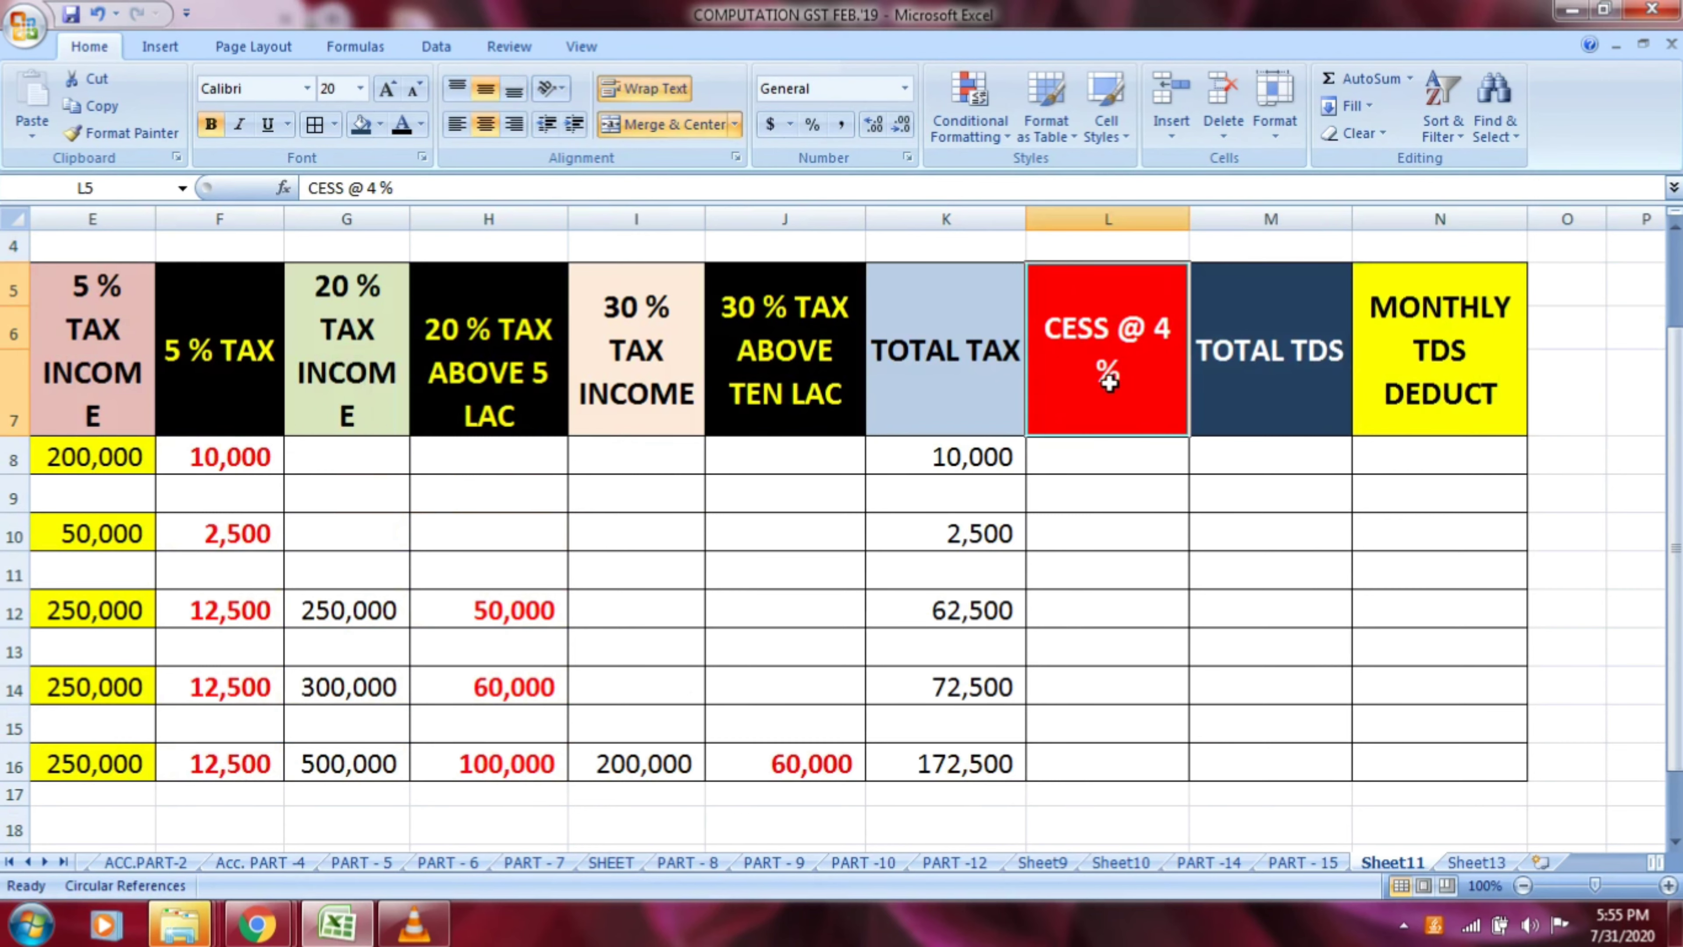
left_click(1120, 464)
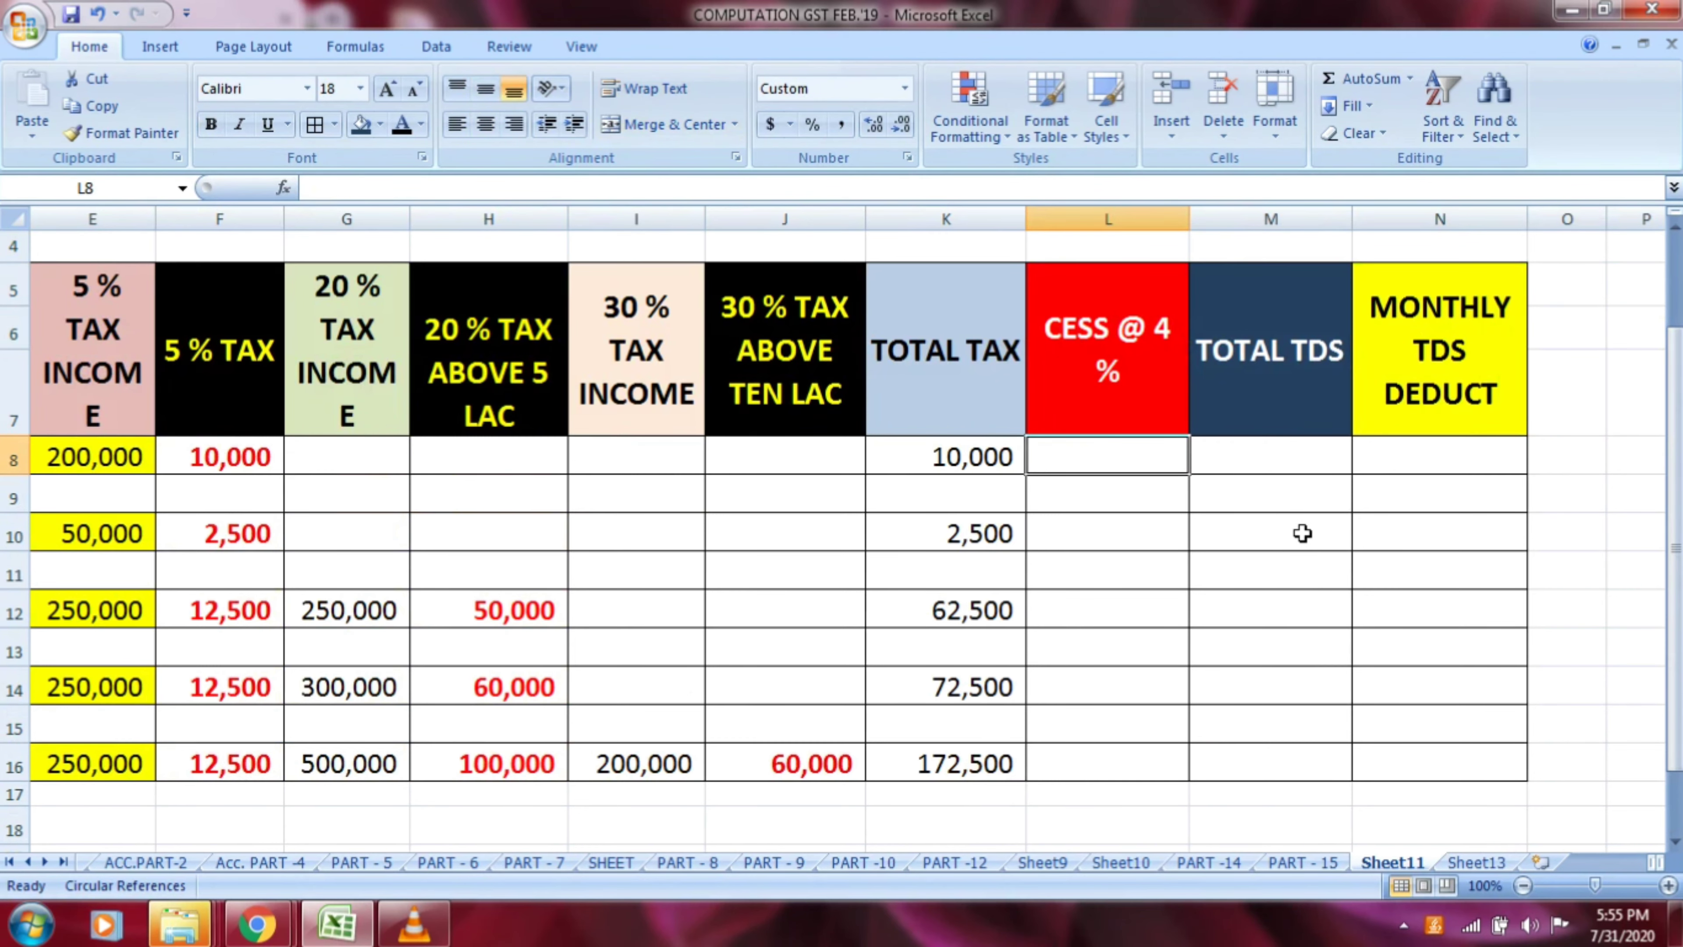
scroll(1302, 534, "up", 1)
scroll(1298, 532, "up", 1)
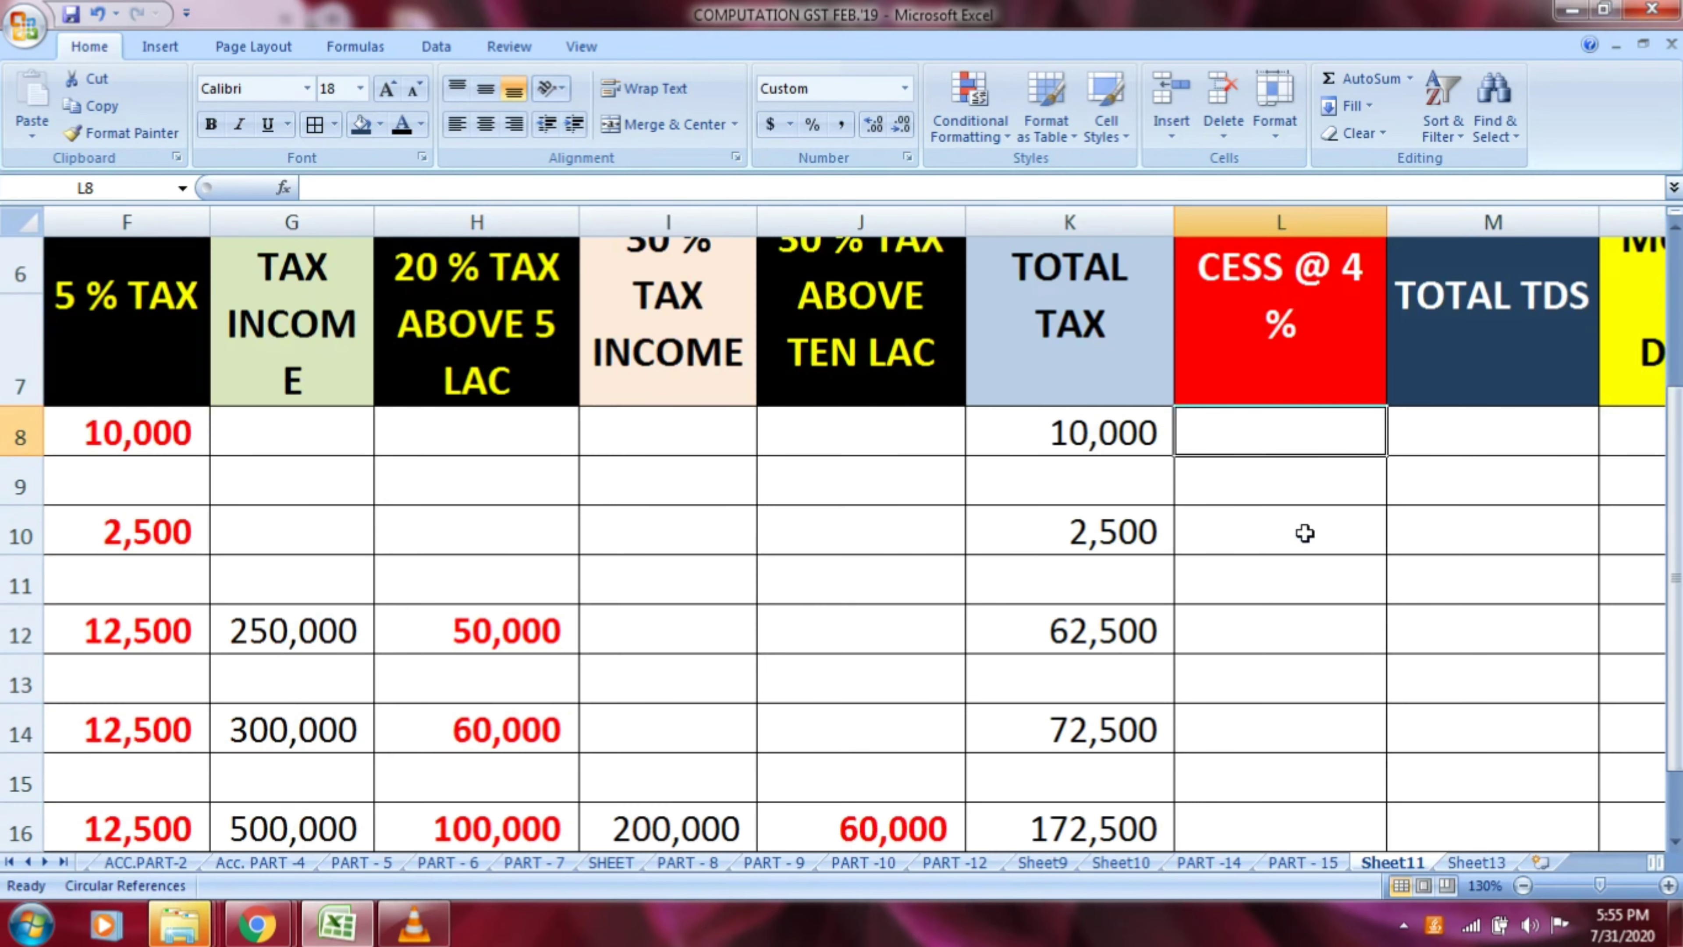
left_click(1457, 545)
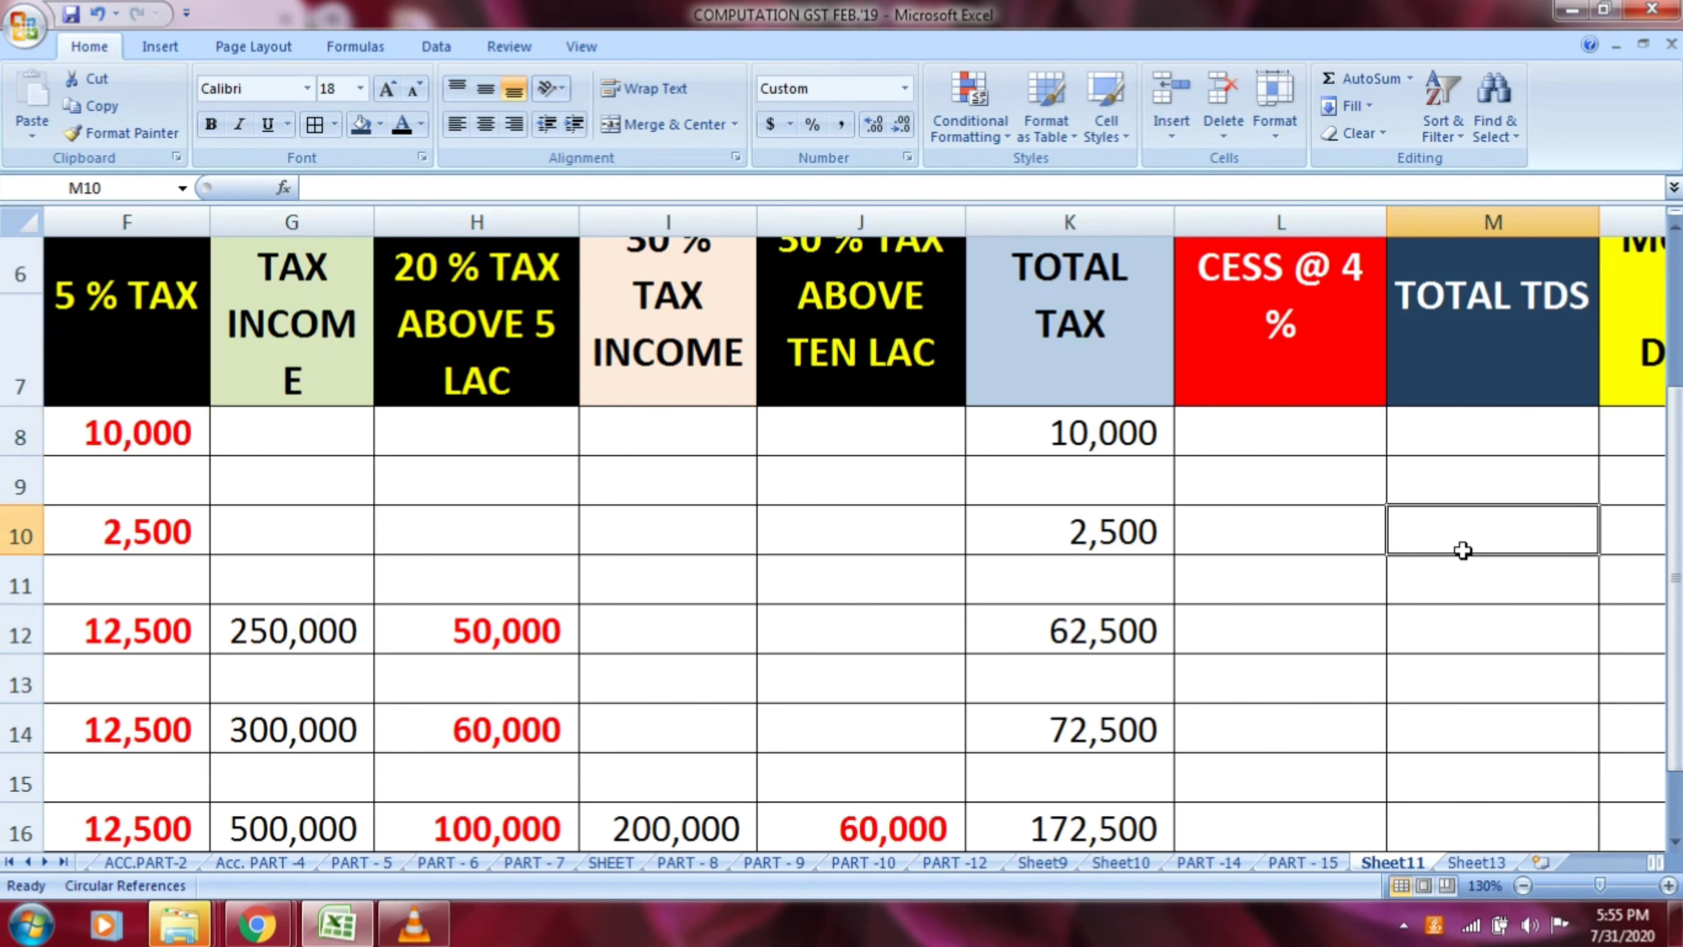
key("Right")
key("Right")
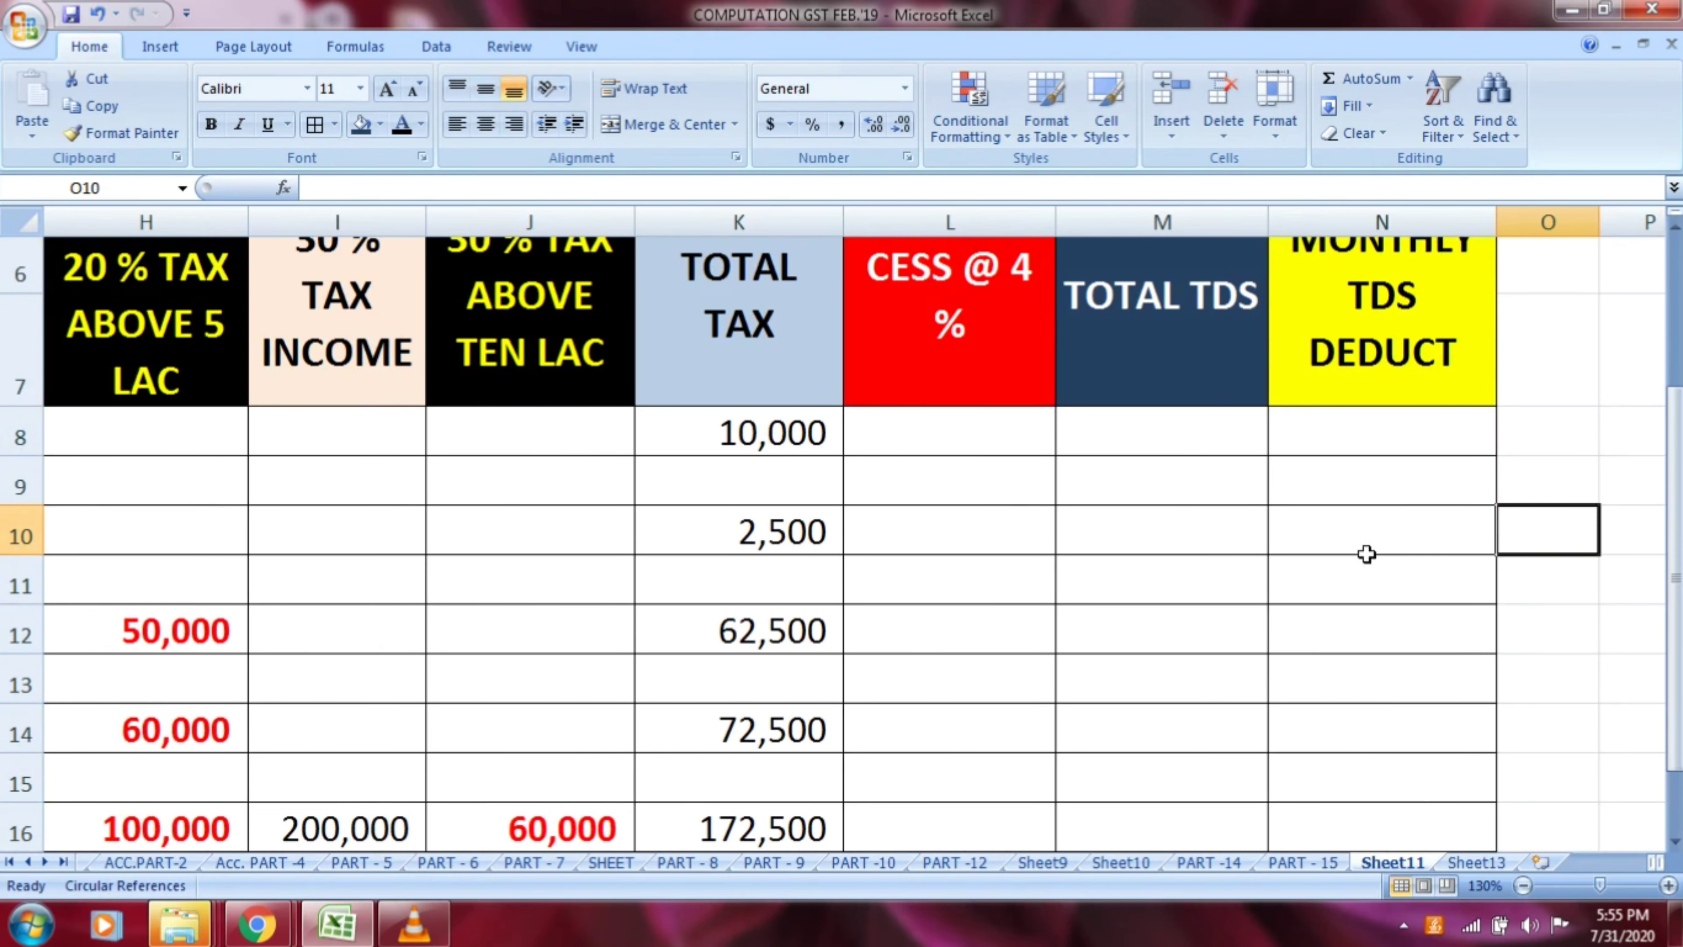
scroll(997, 464, "up", 1)
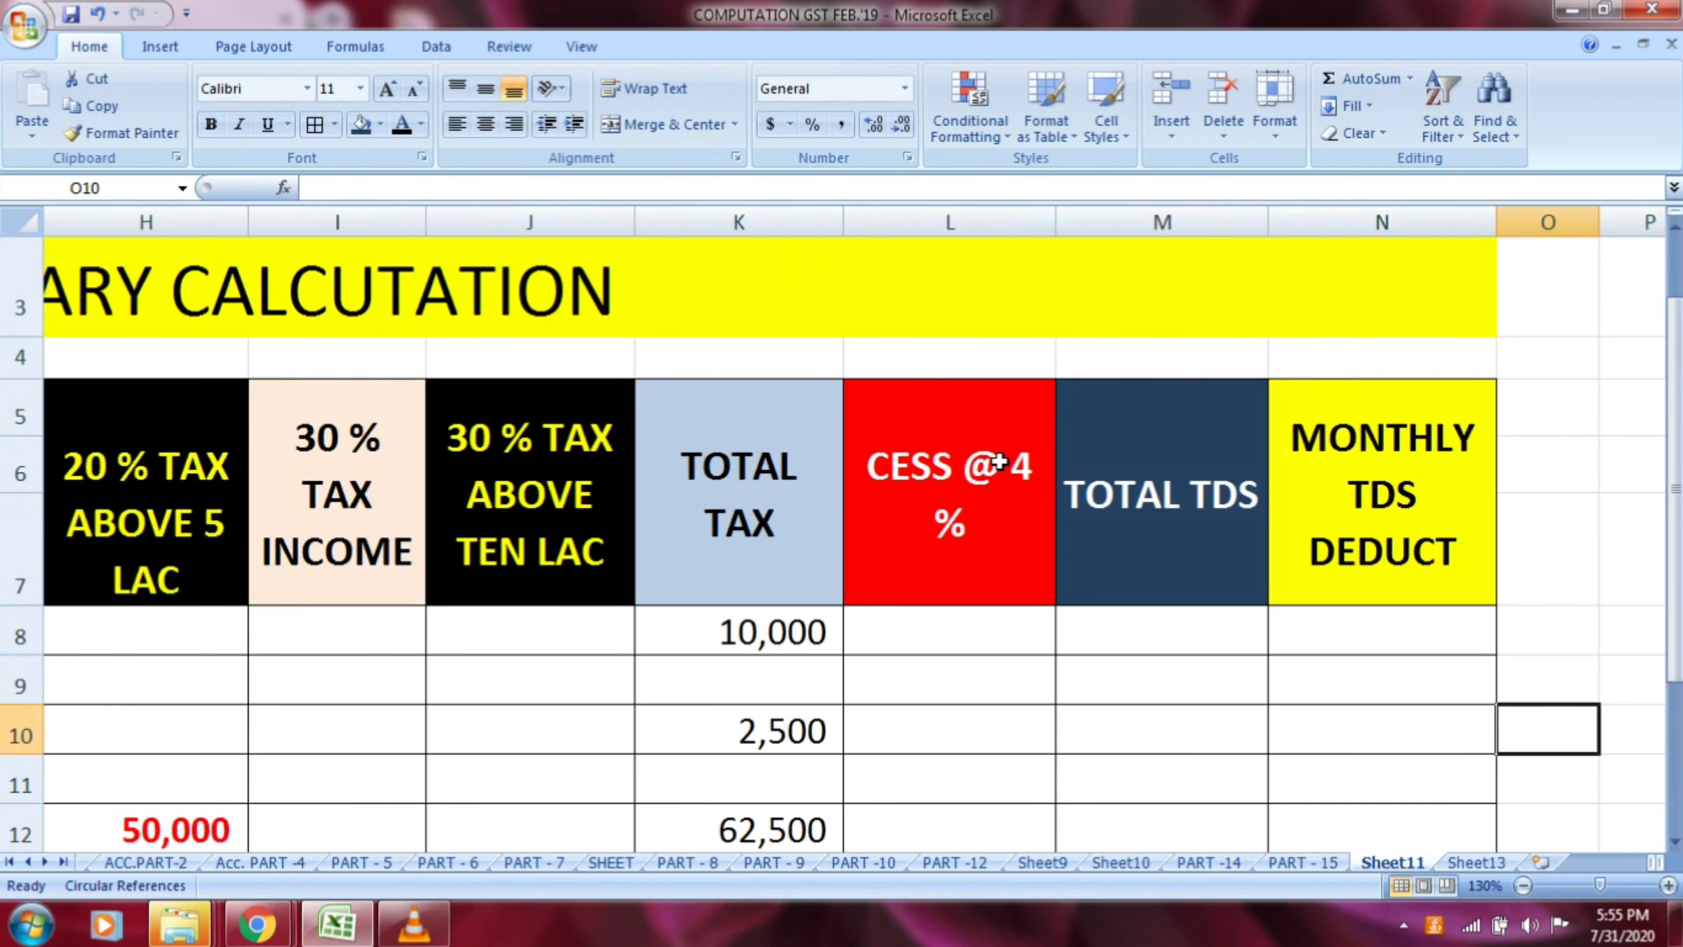
scroll(999, 462, "down", 1)
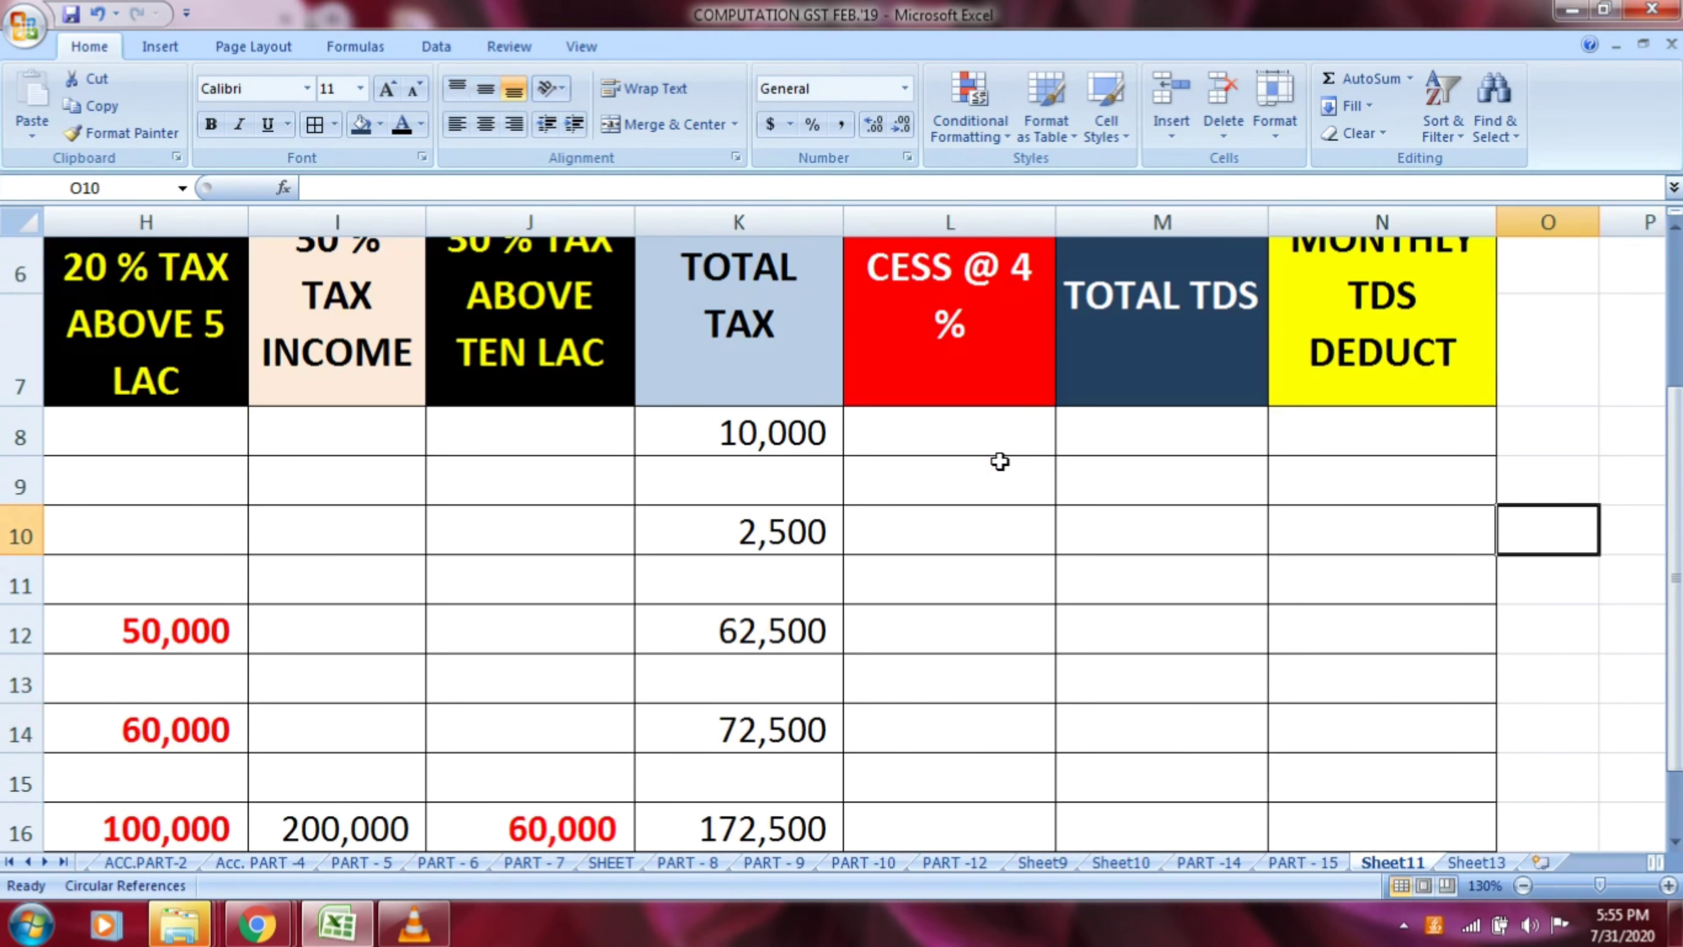
Calculate the 4 % cess on row 8's total tax in L8 with the formula =K8*4/100
left_click(950, 434)
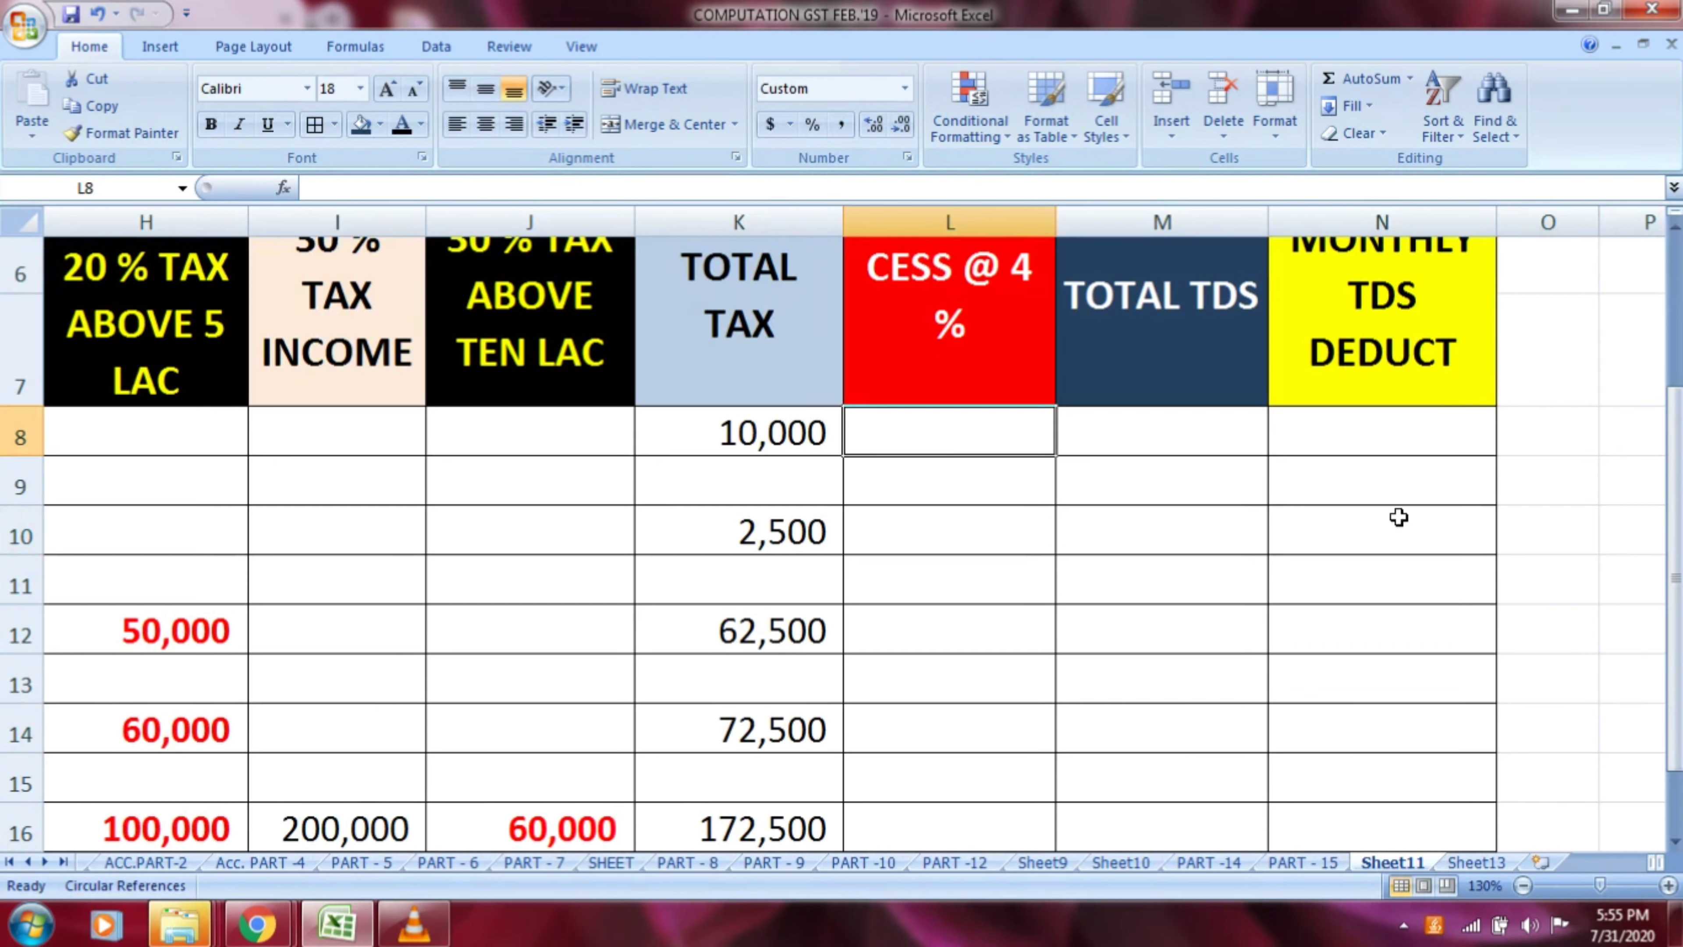
type("=")
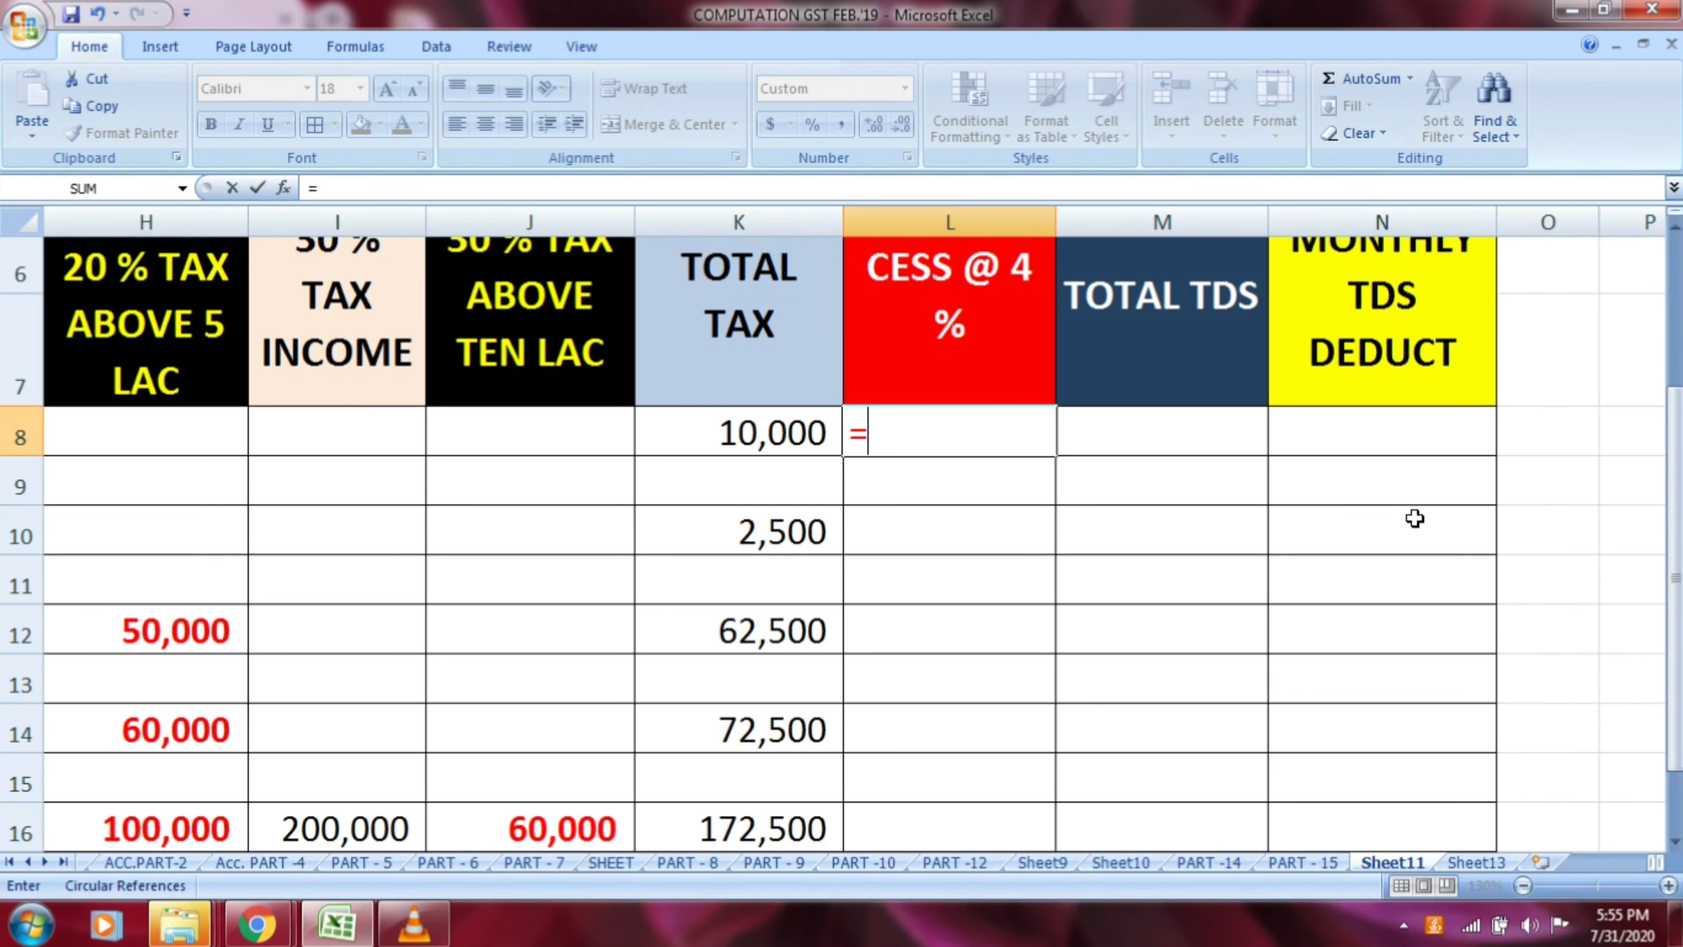
left_click(777, 433)
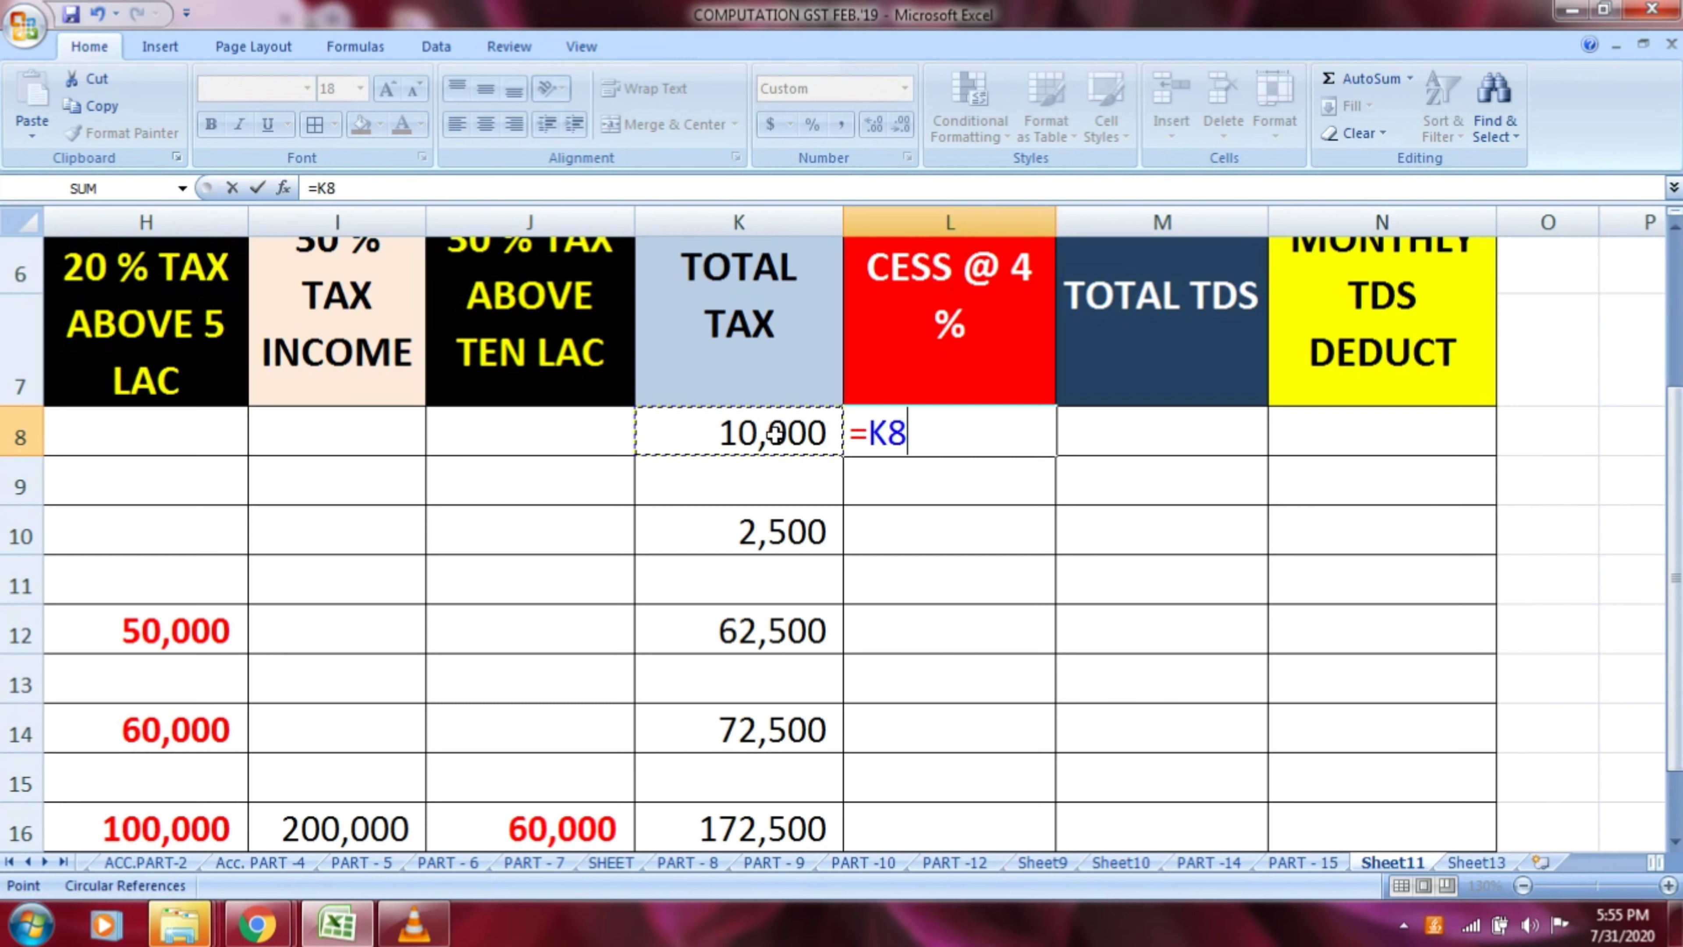
type("*4/100")
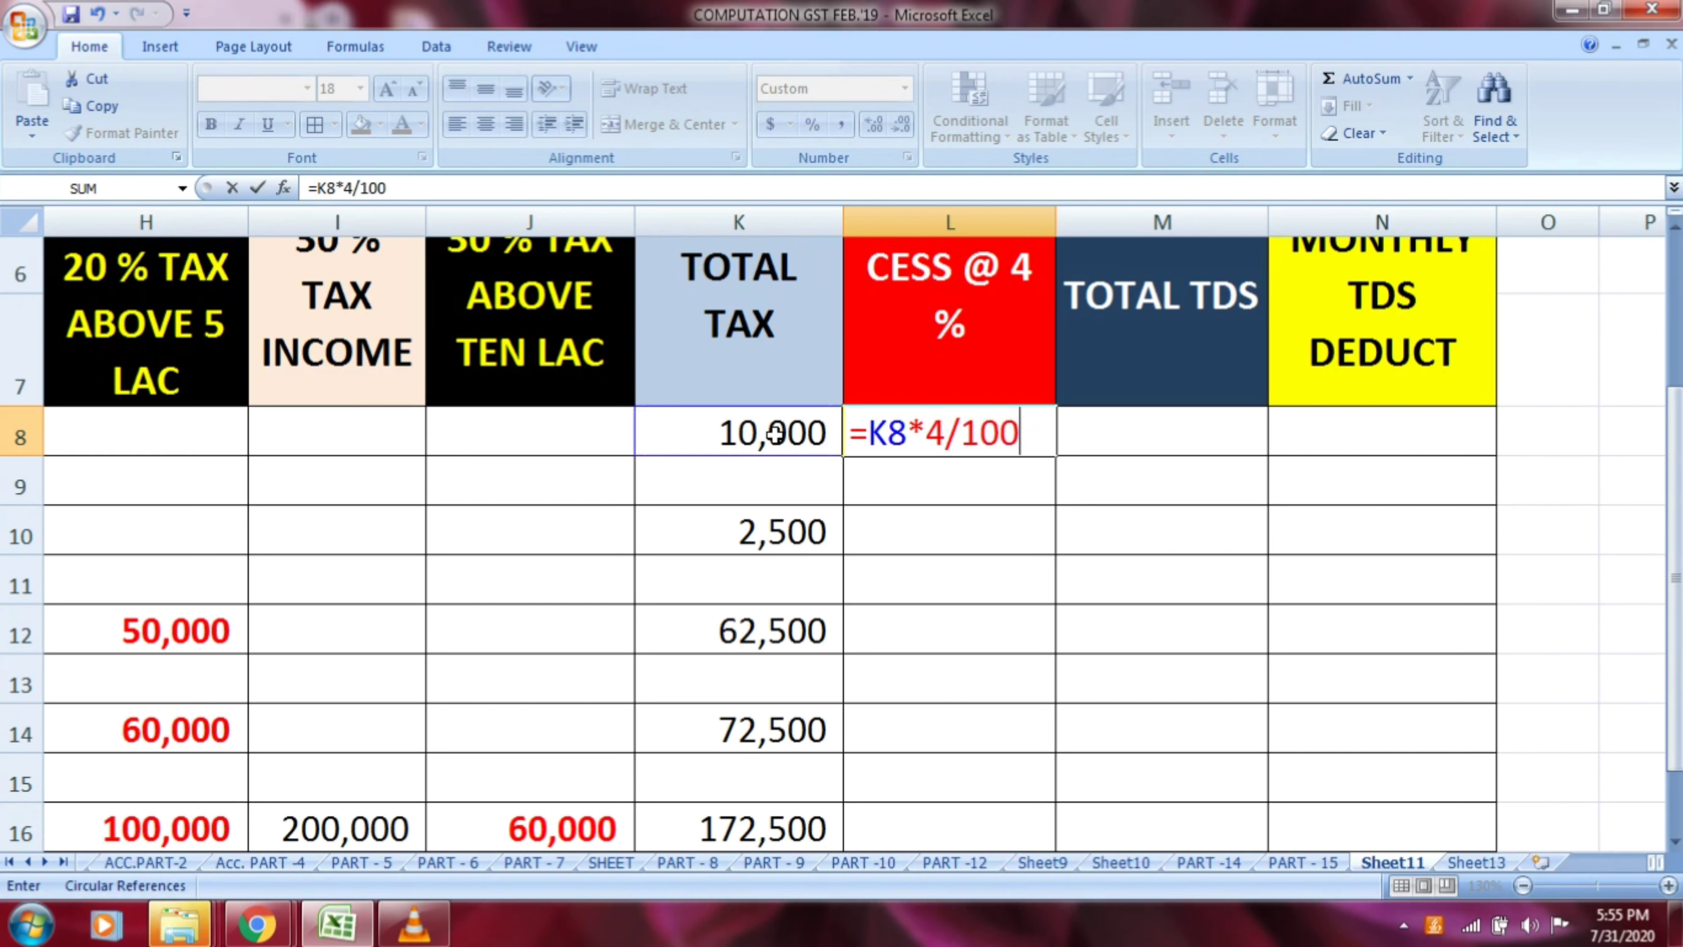
key("Return")
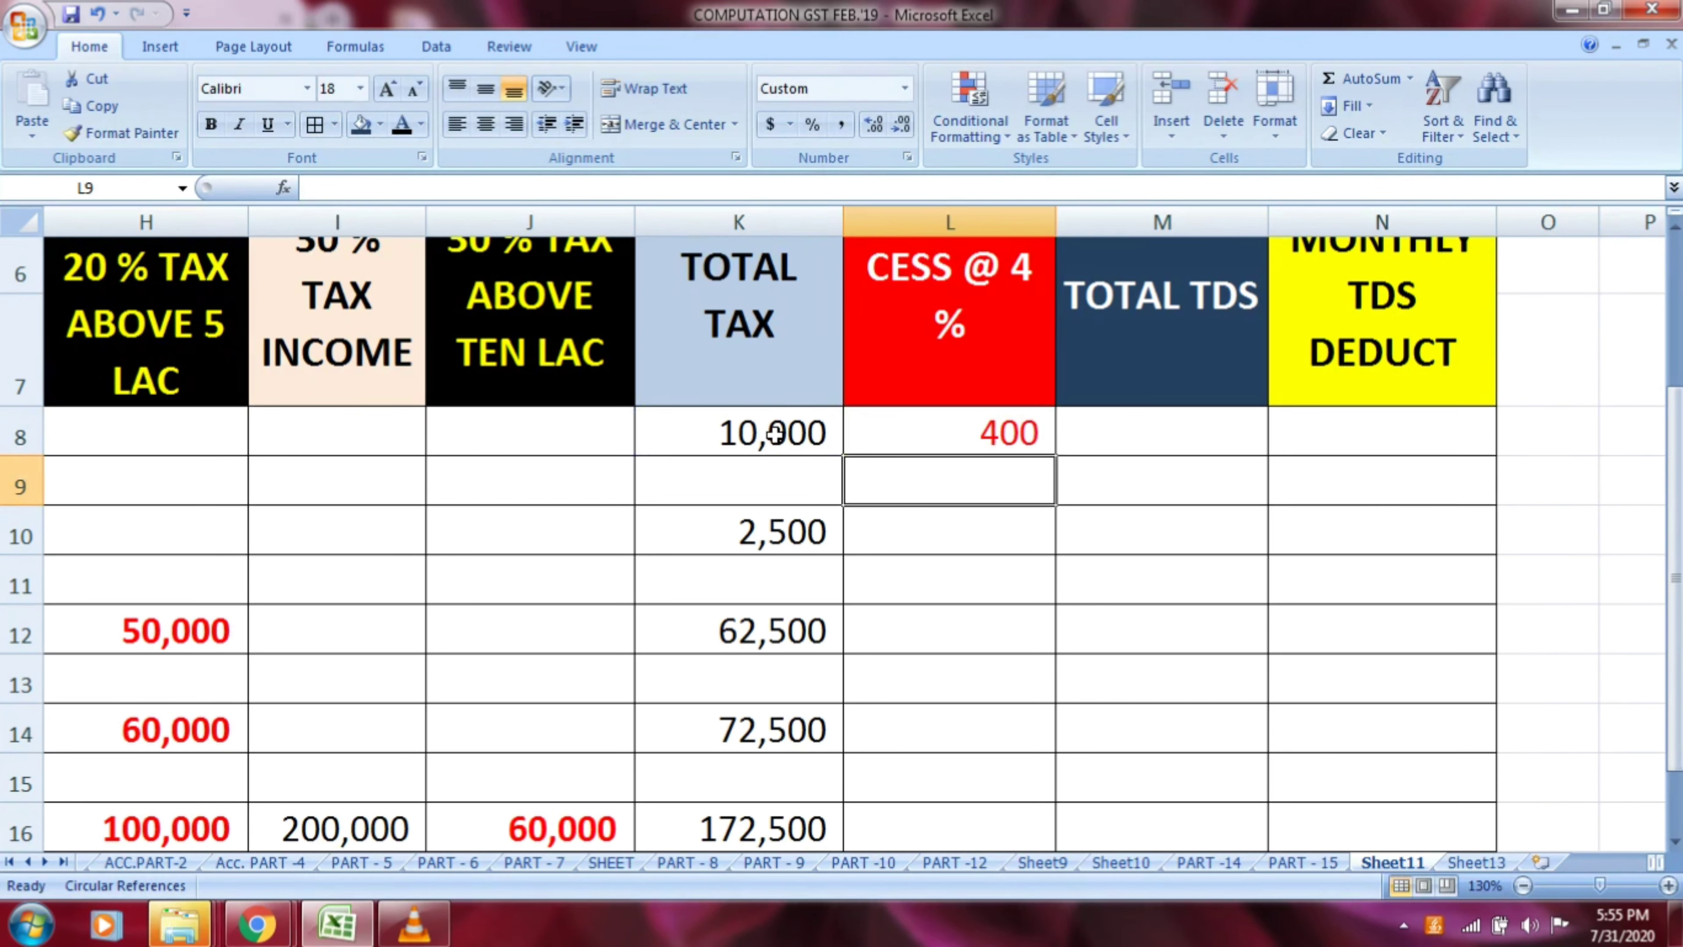
Calculate the 4 % cess on row 10's total tax in L10 with the formula =K10*4/100
key("Down")
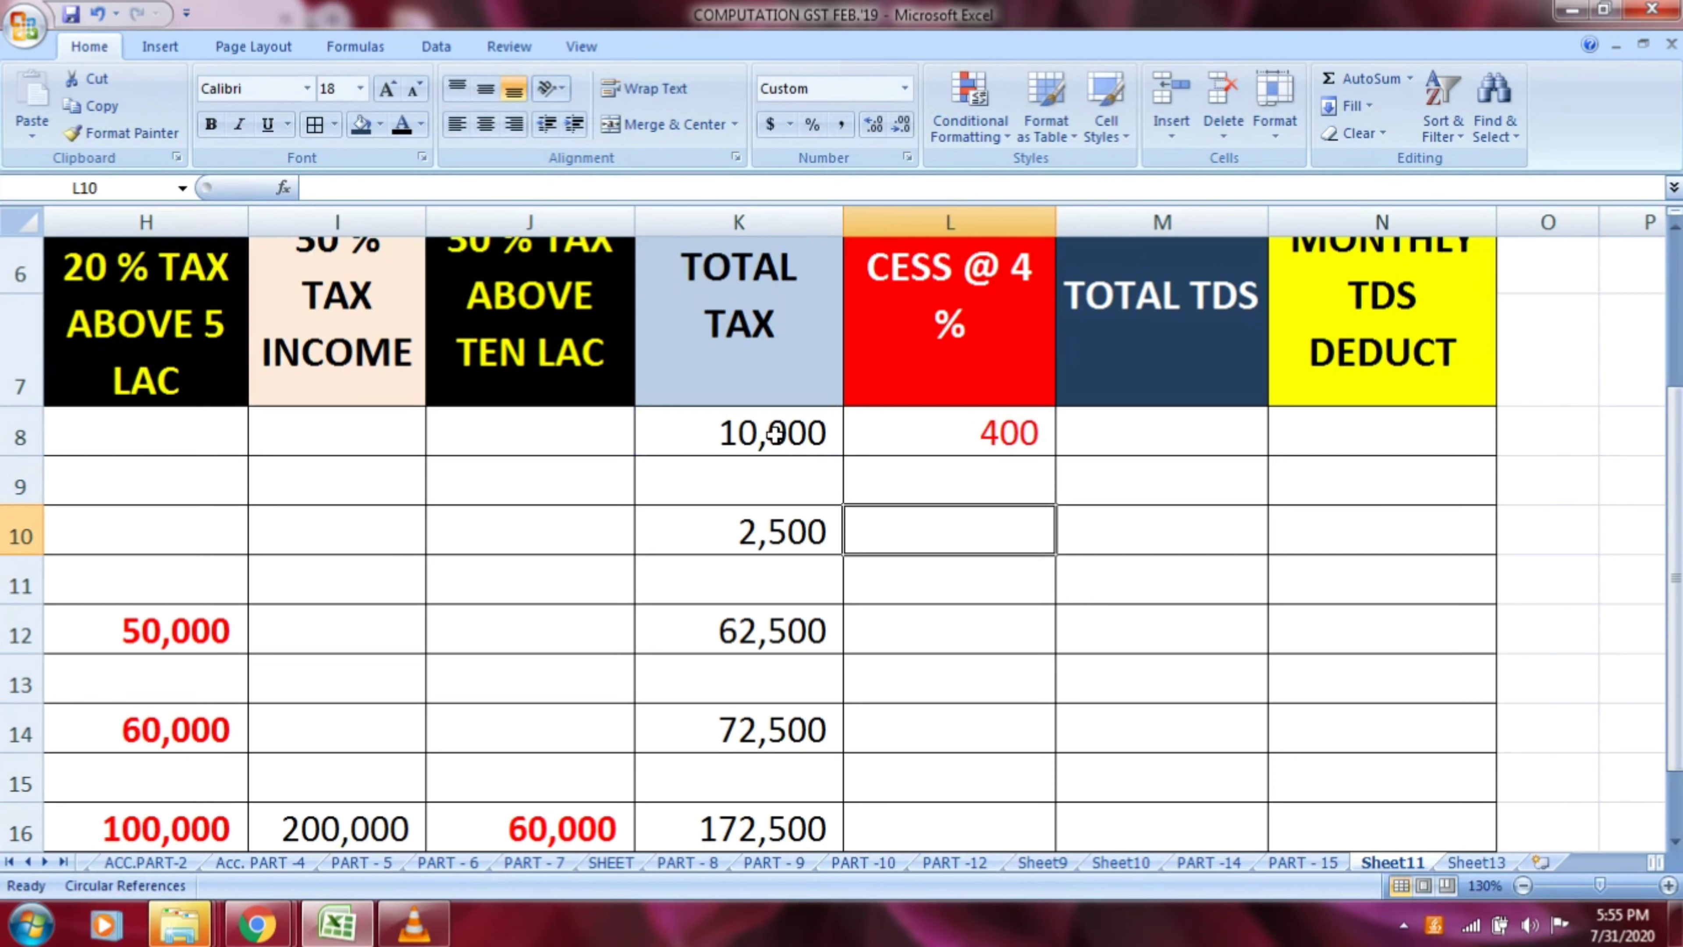
type("=")
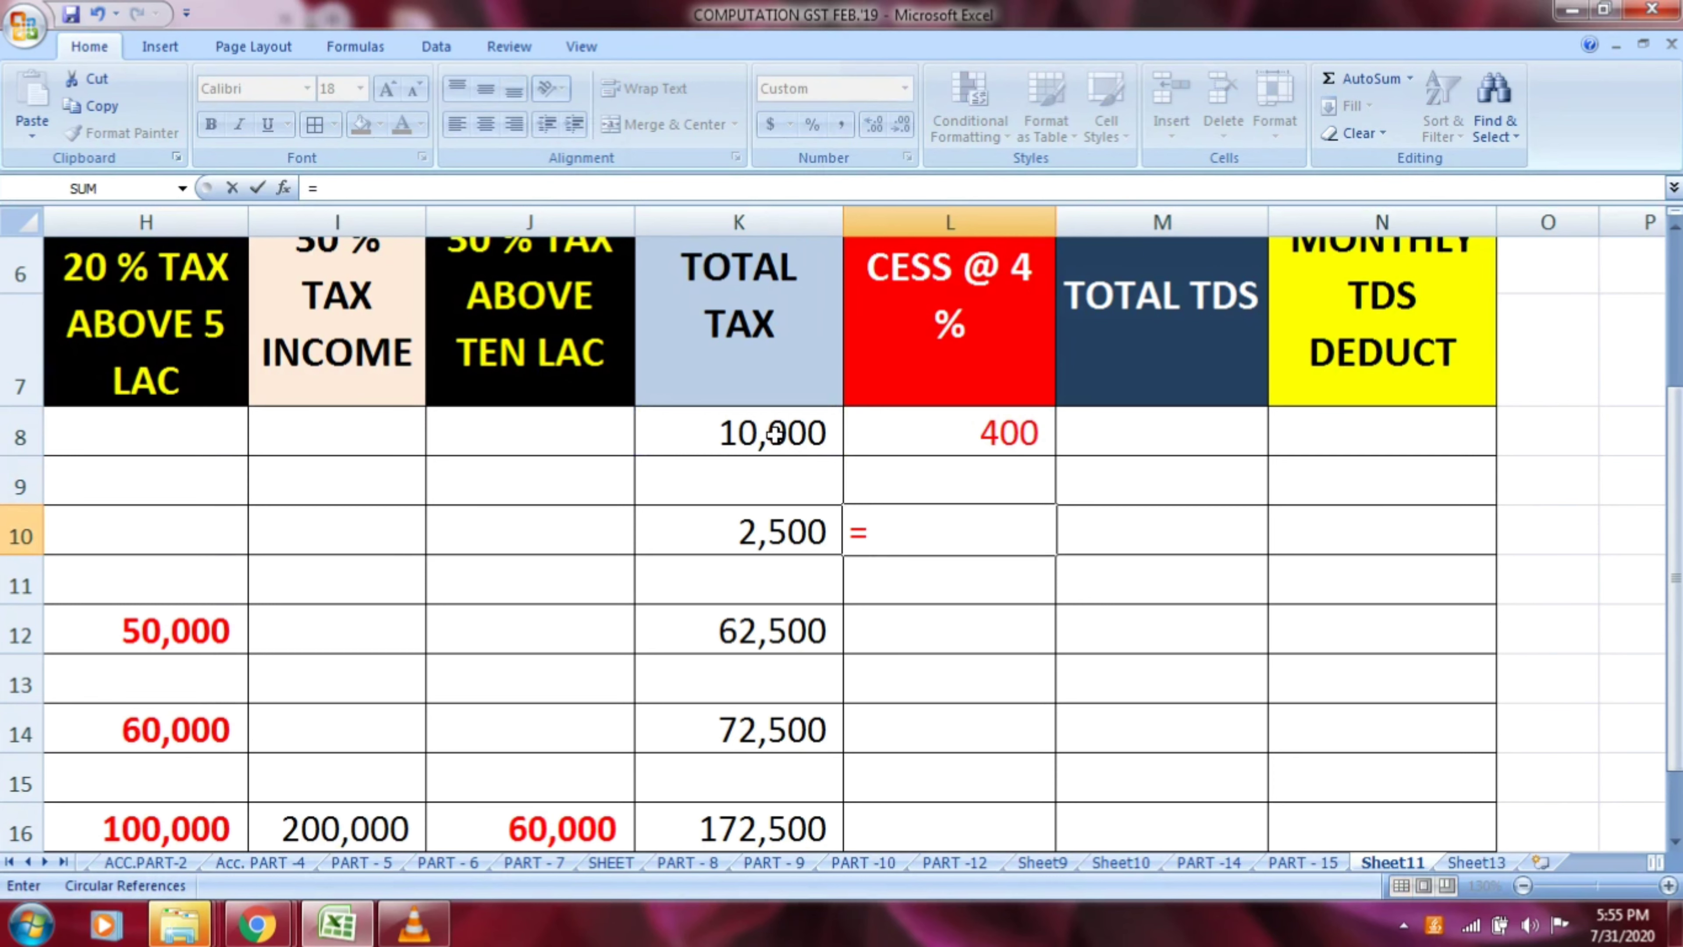
left_click(798, 531)
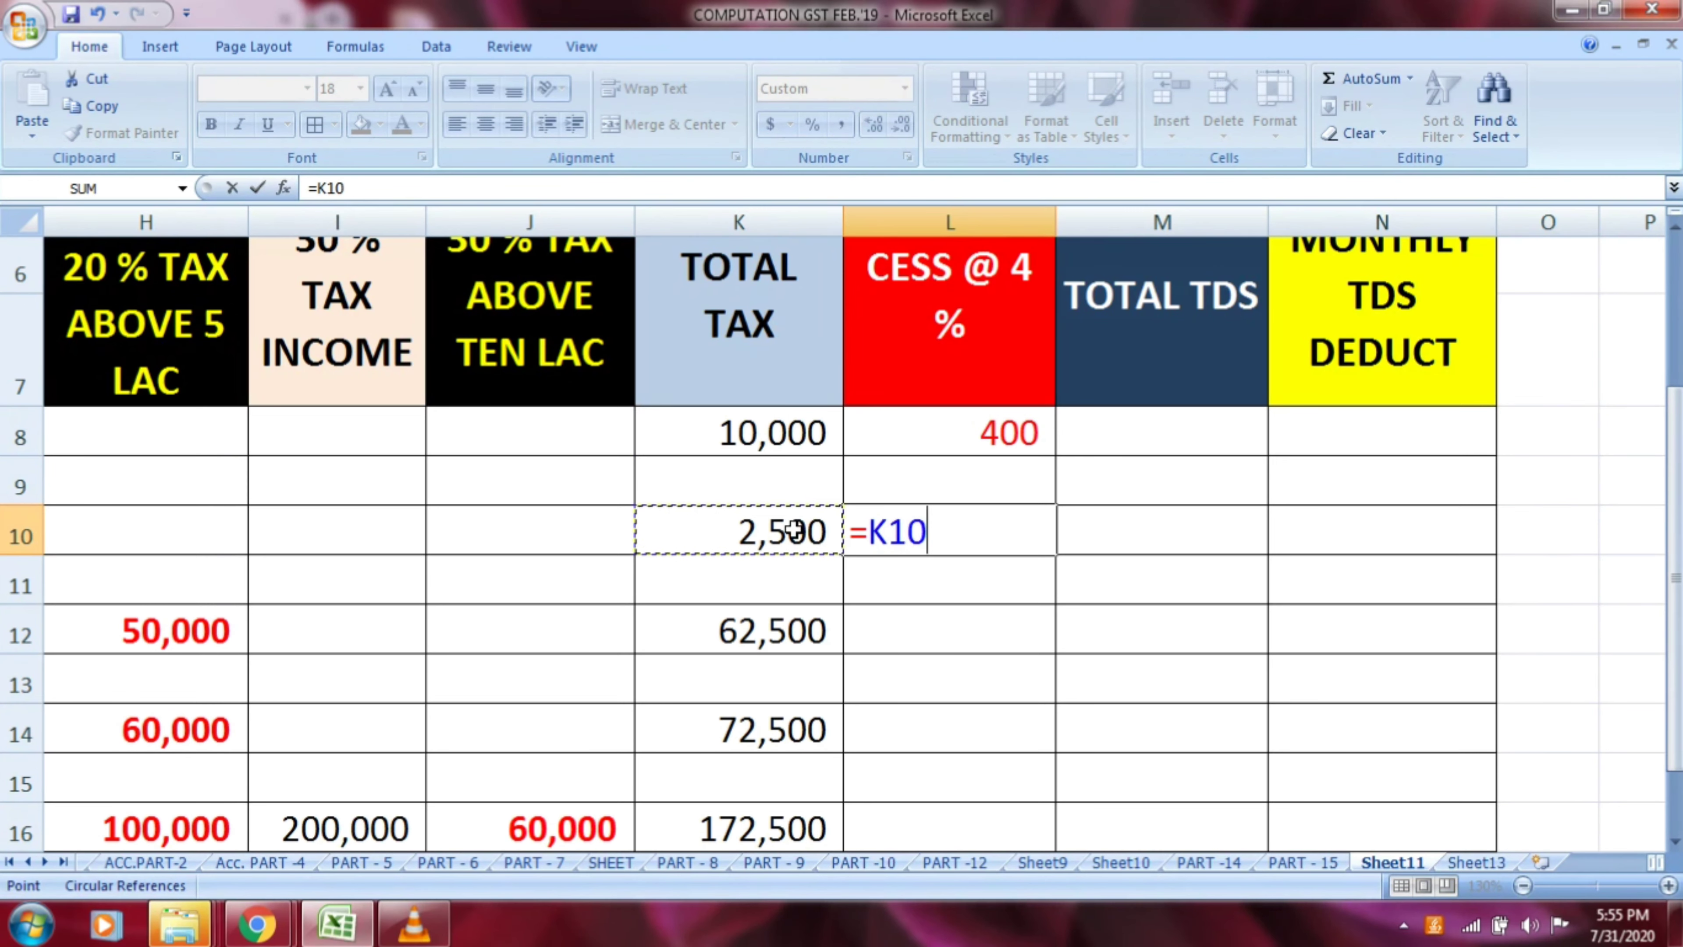
type("*4/")
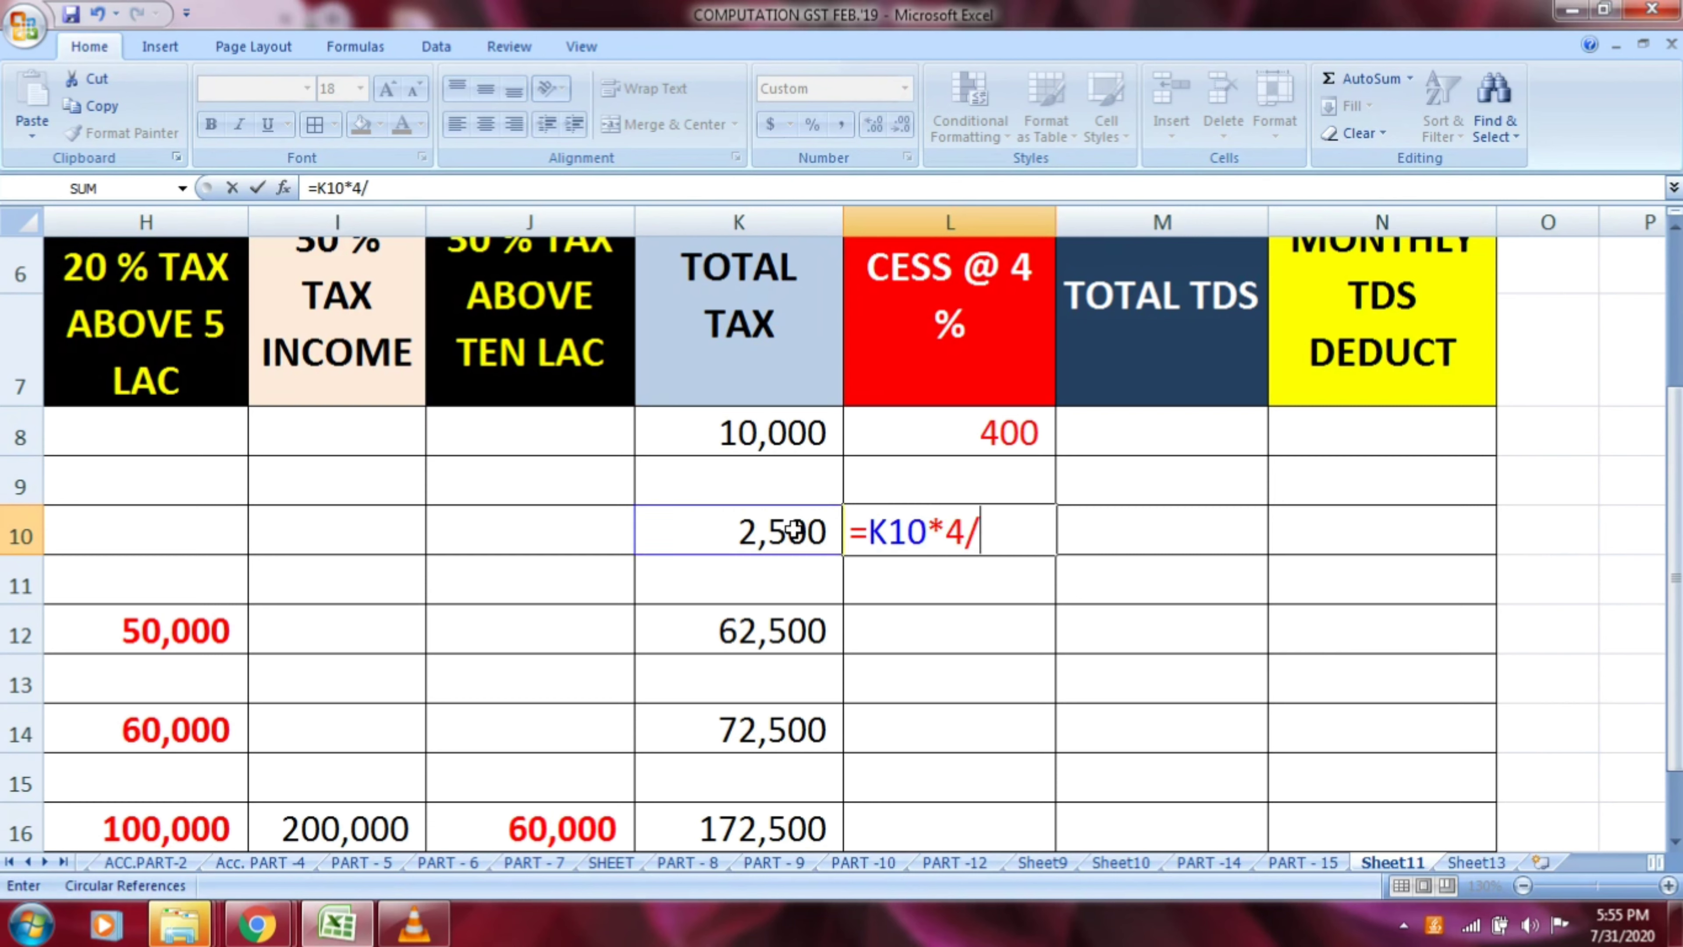
type("100")
key("Return")
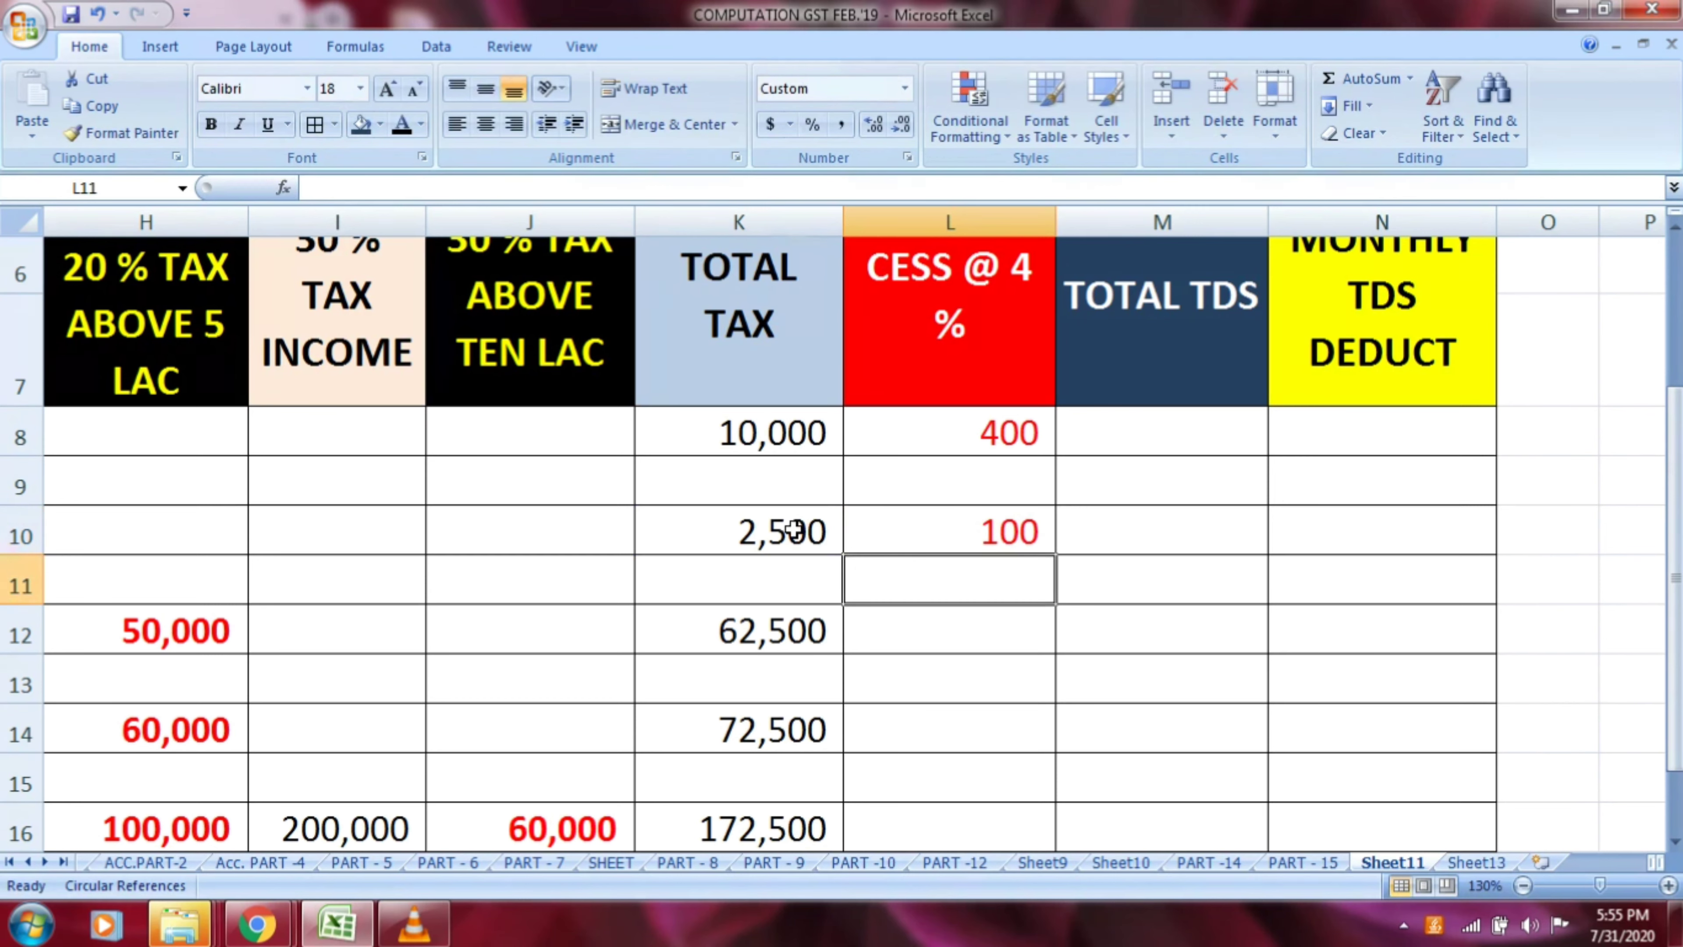
Calculate the 4 % cess on row 12's total tax in L12 with the formula =K12*4/100
left_click(922, 640)
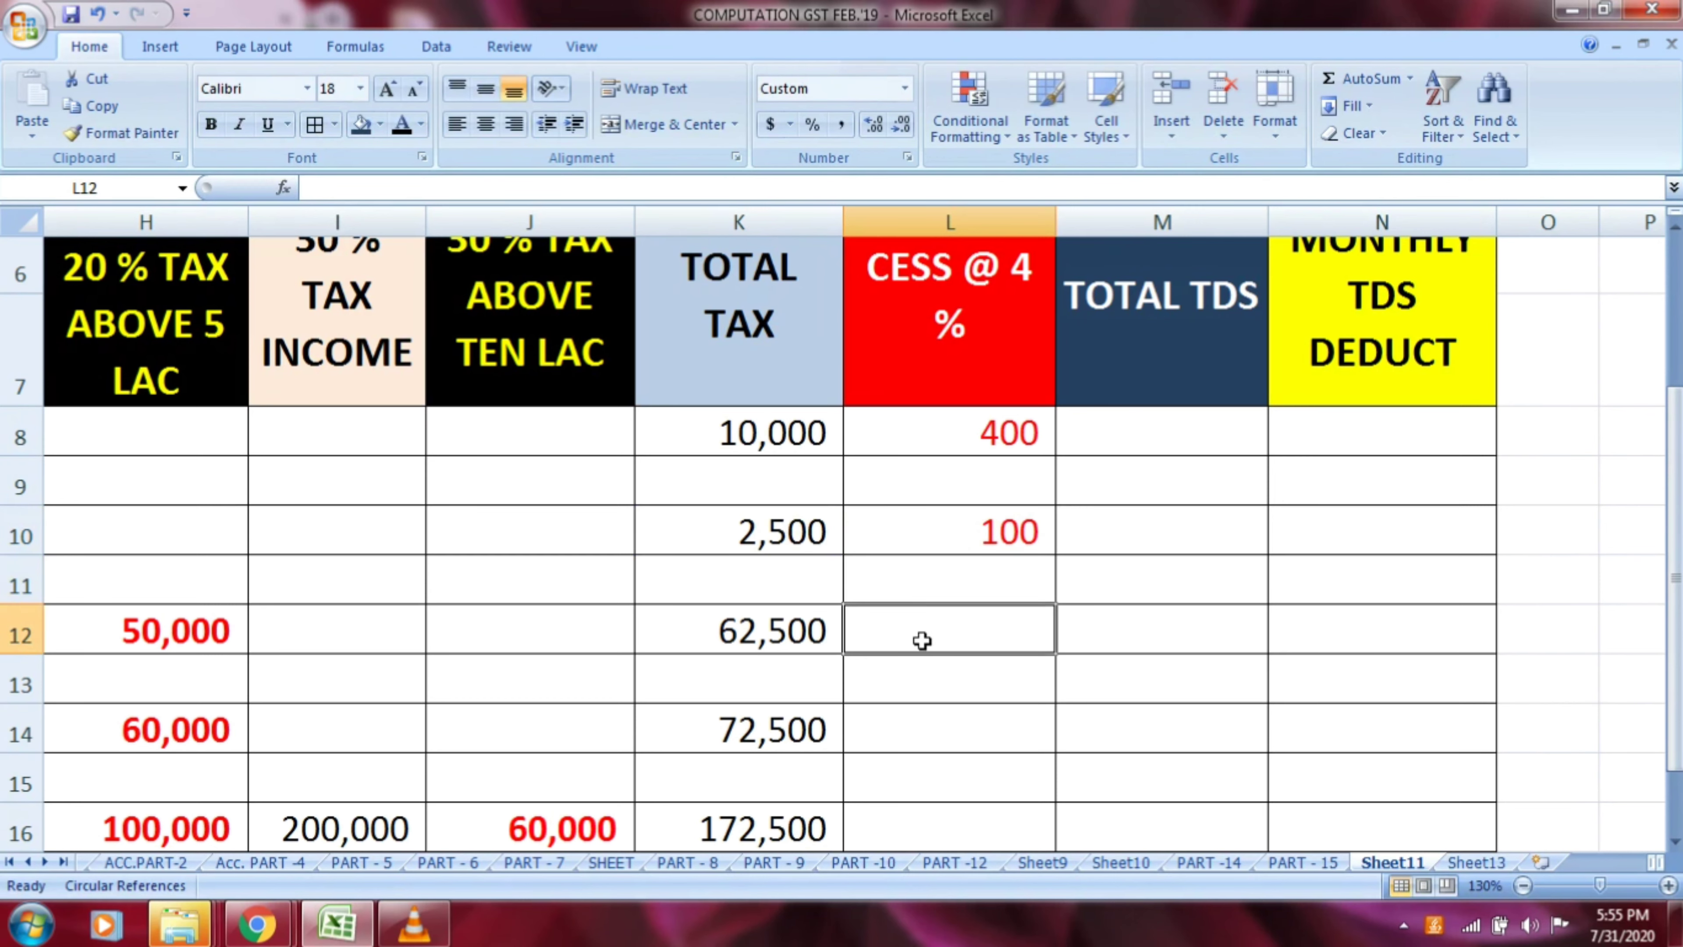
type("=")
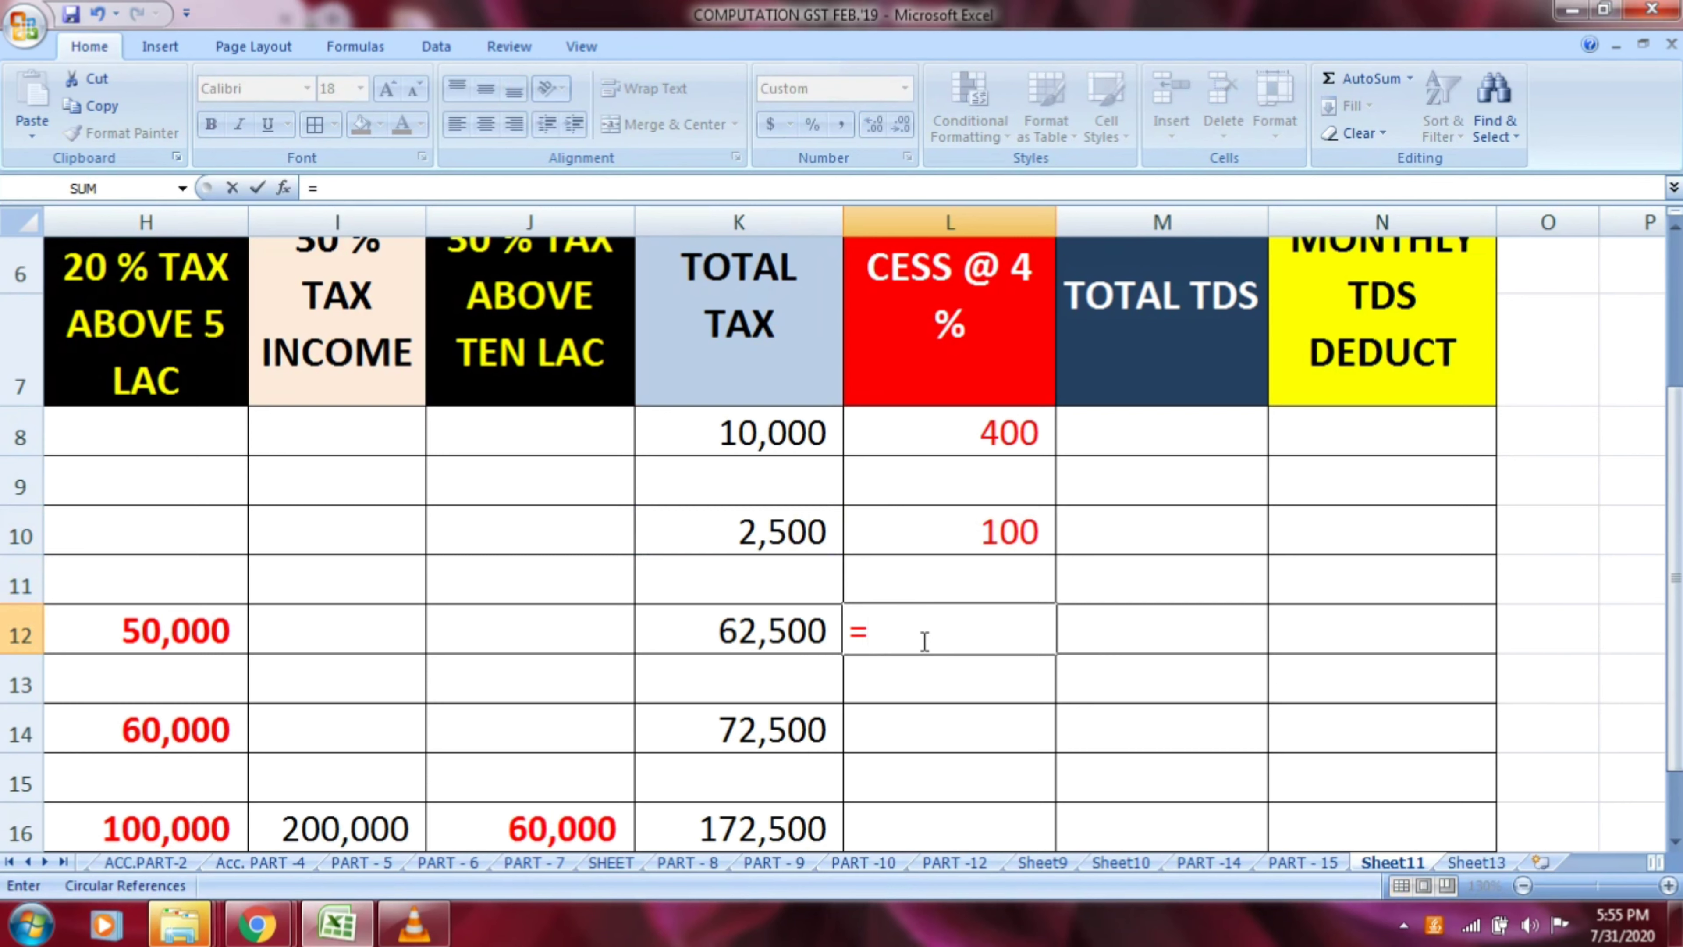
left_click(776, 631)
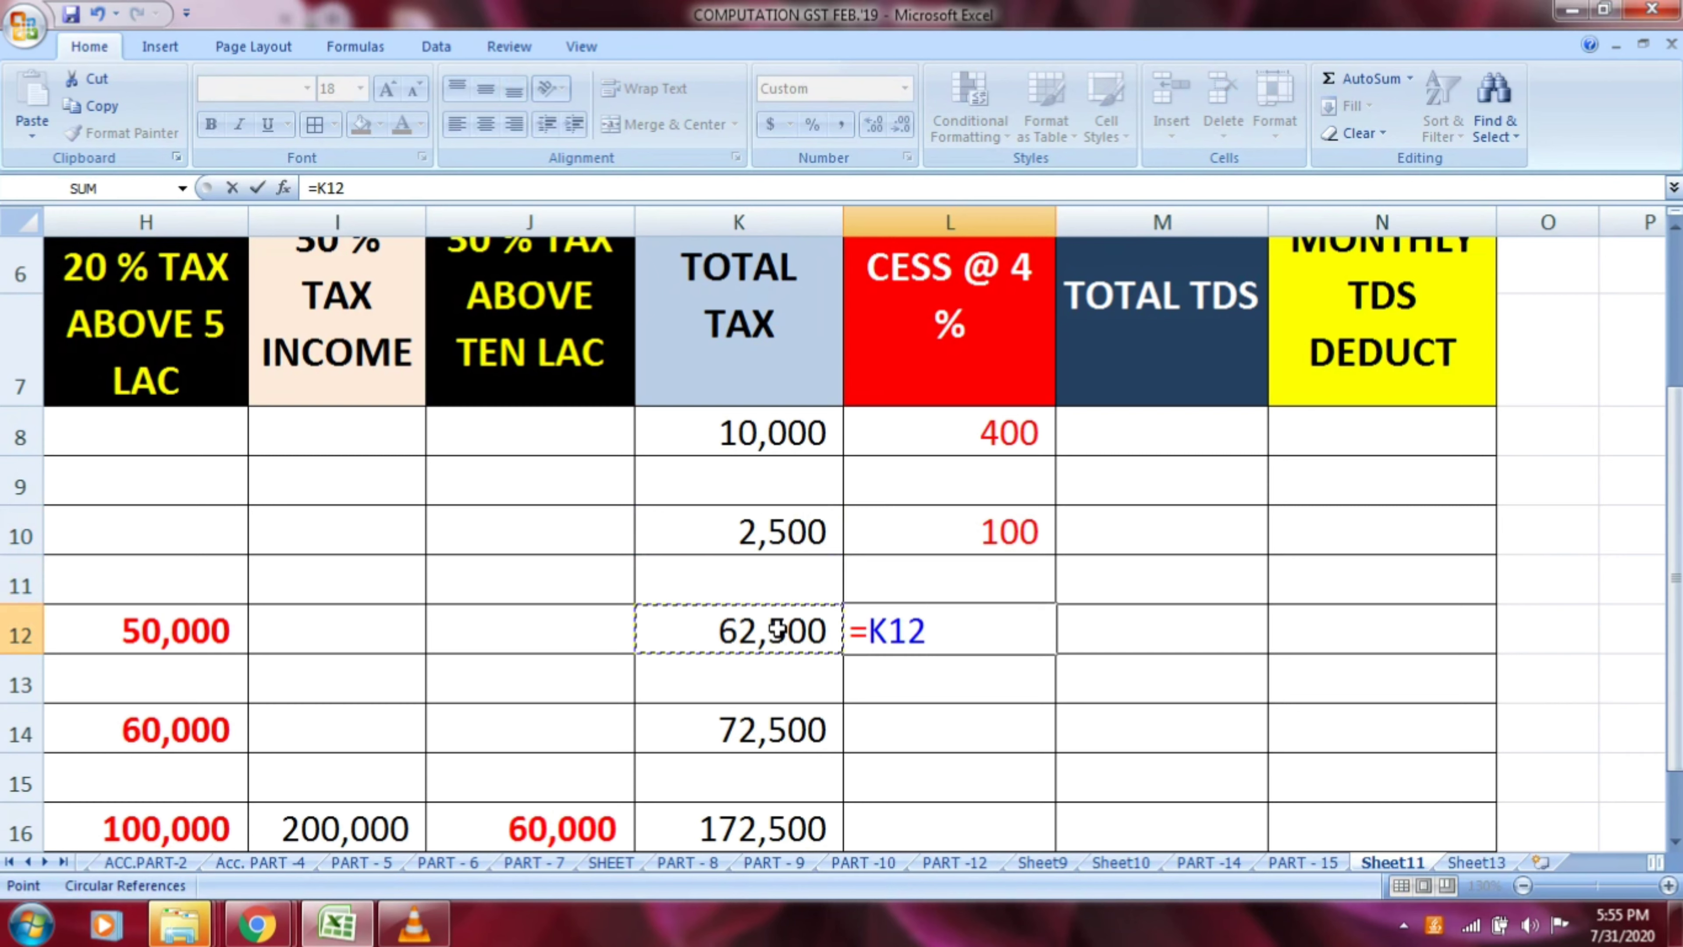
type("*4/100")
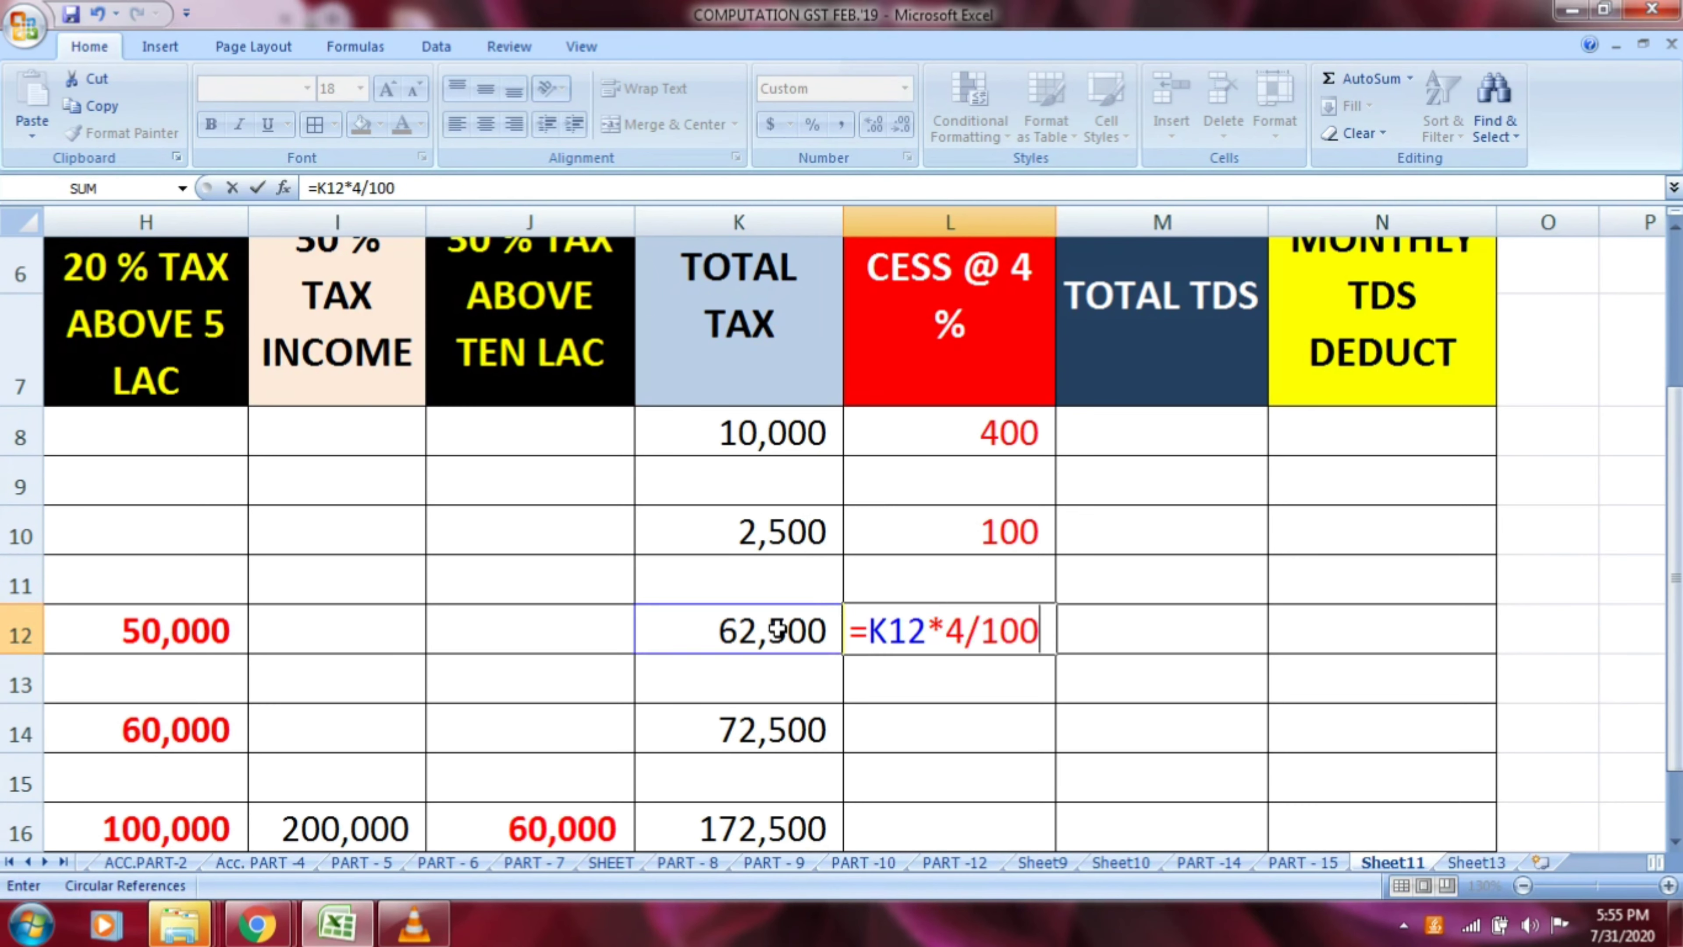
key("Return")
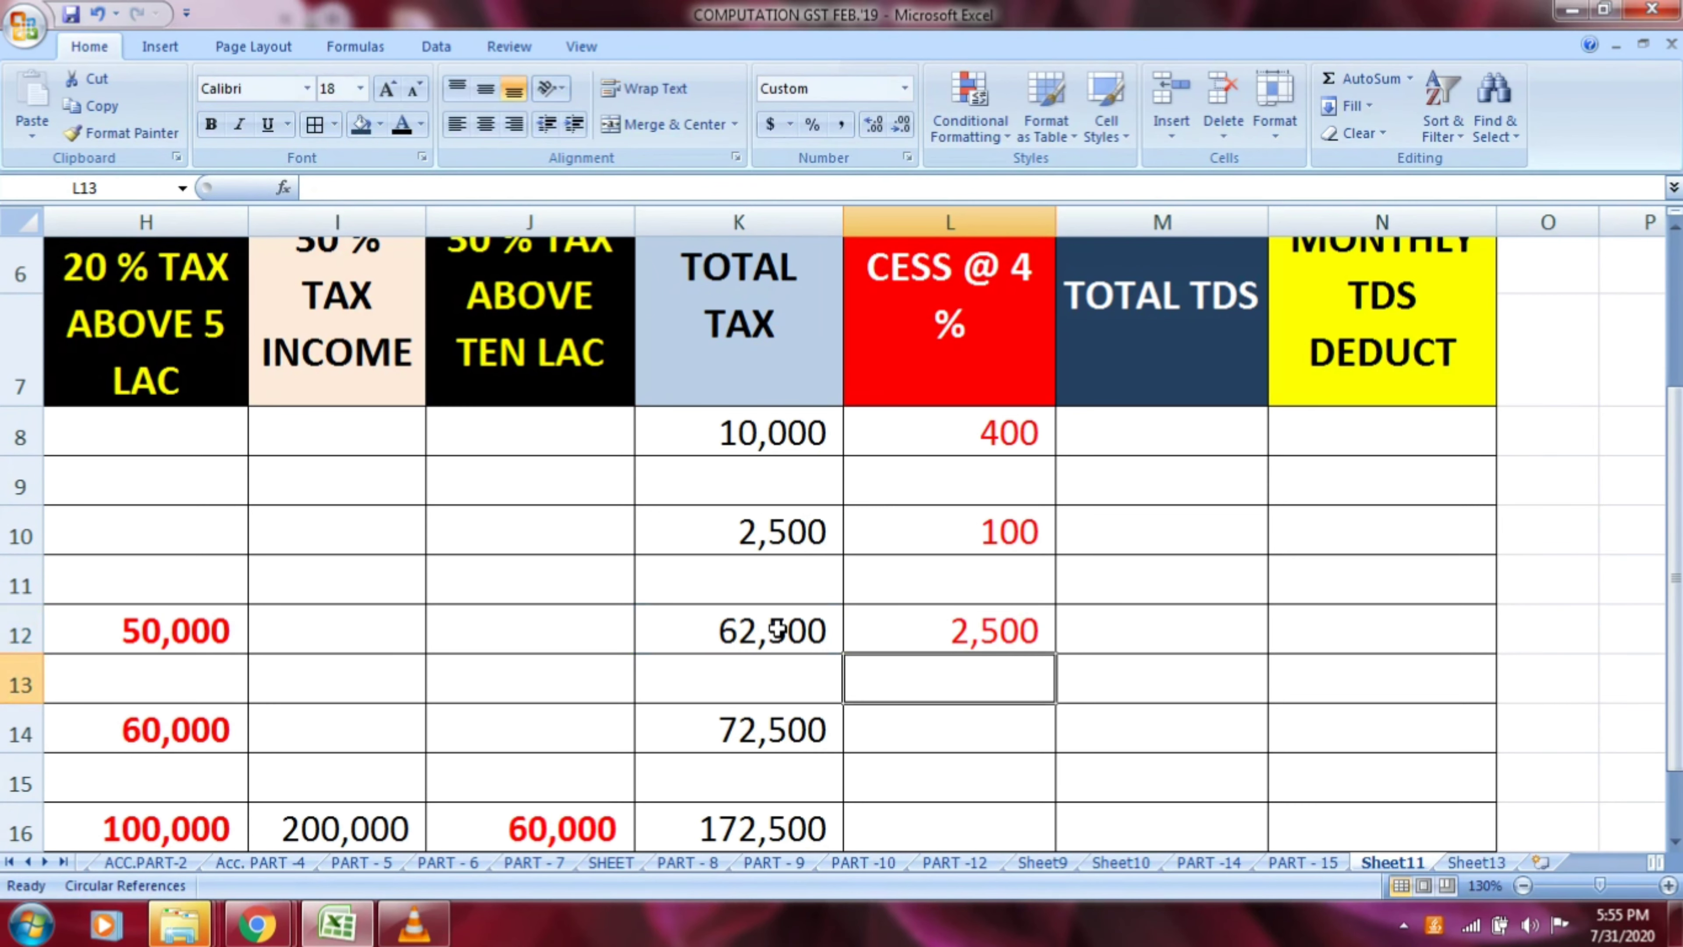
Calculate the 4 % cess on row 14's total tax in L14 with the formula =K14*4/100
left_click(945, 731)
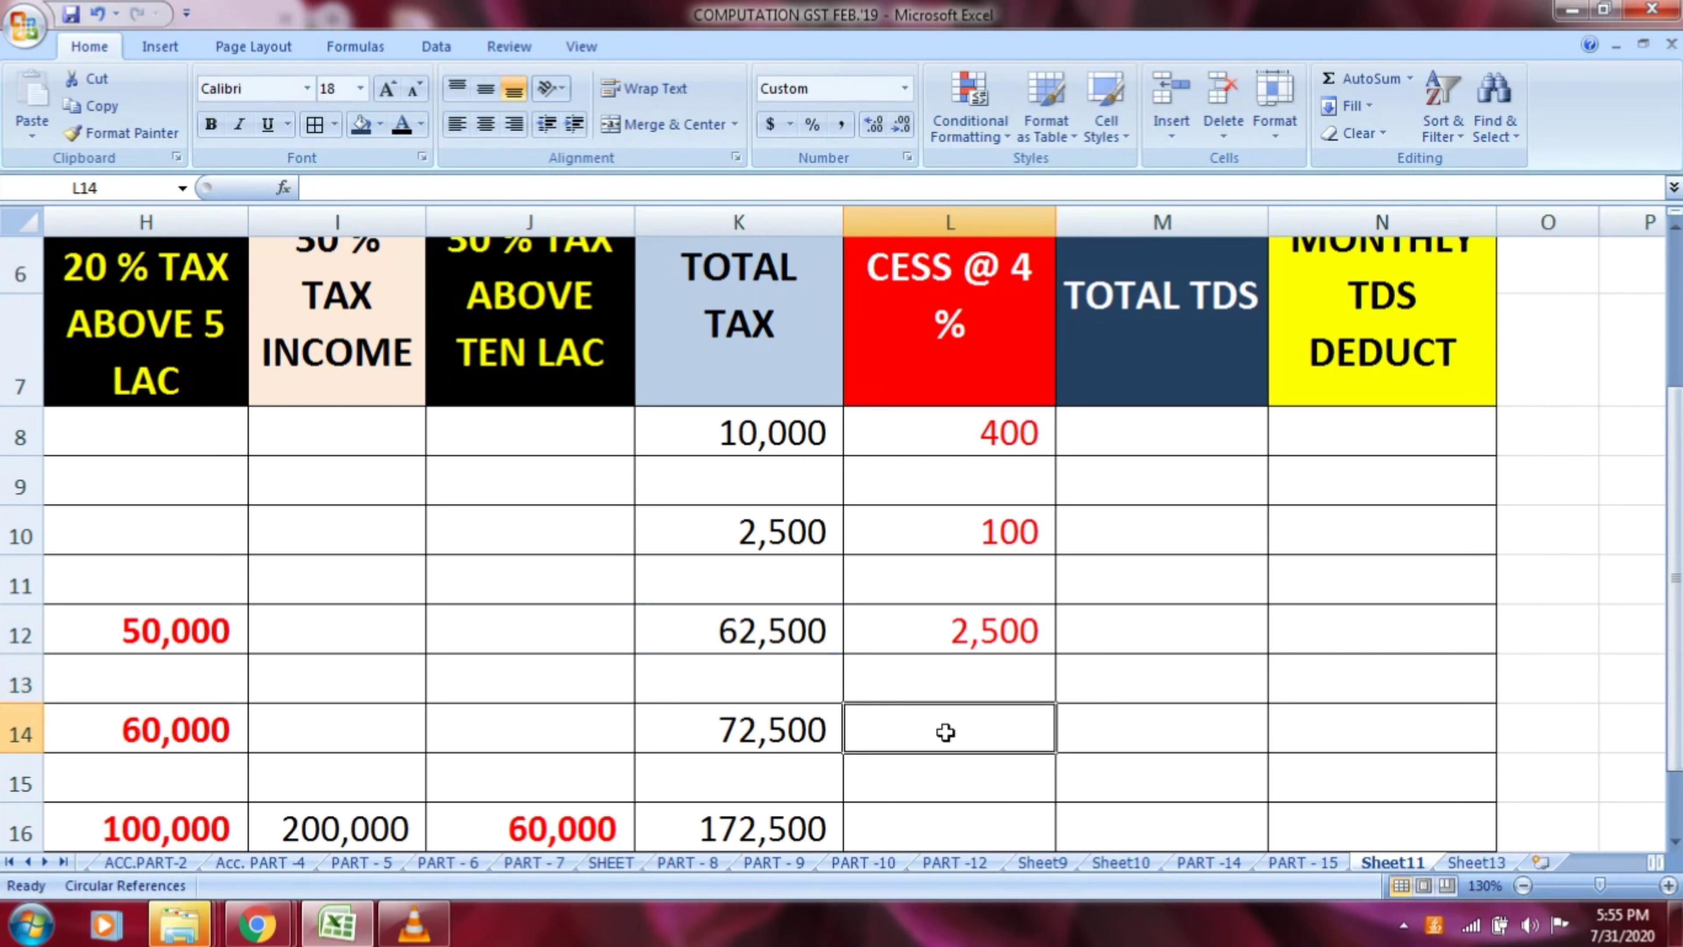
type("=")
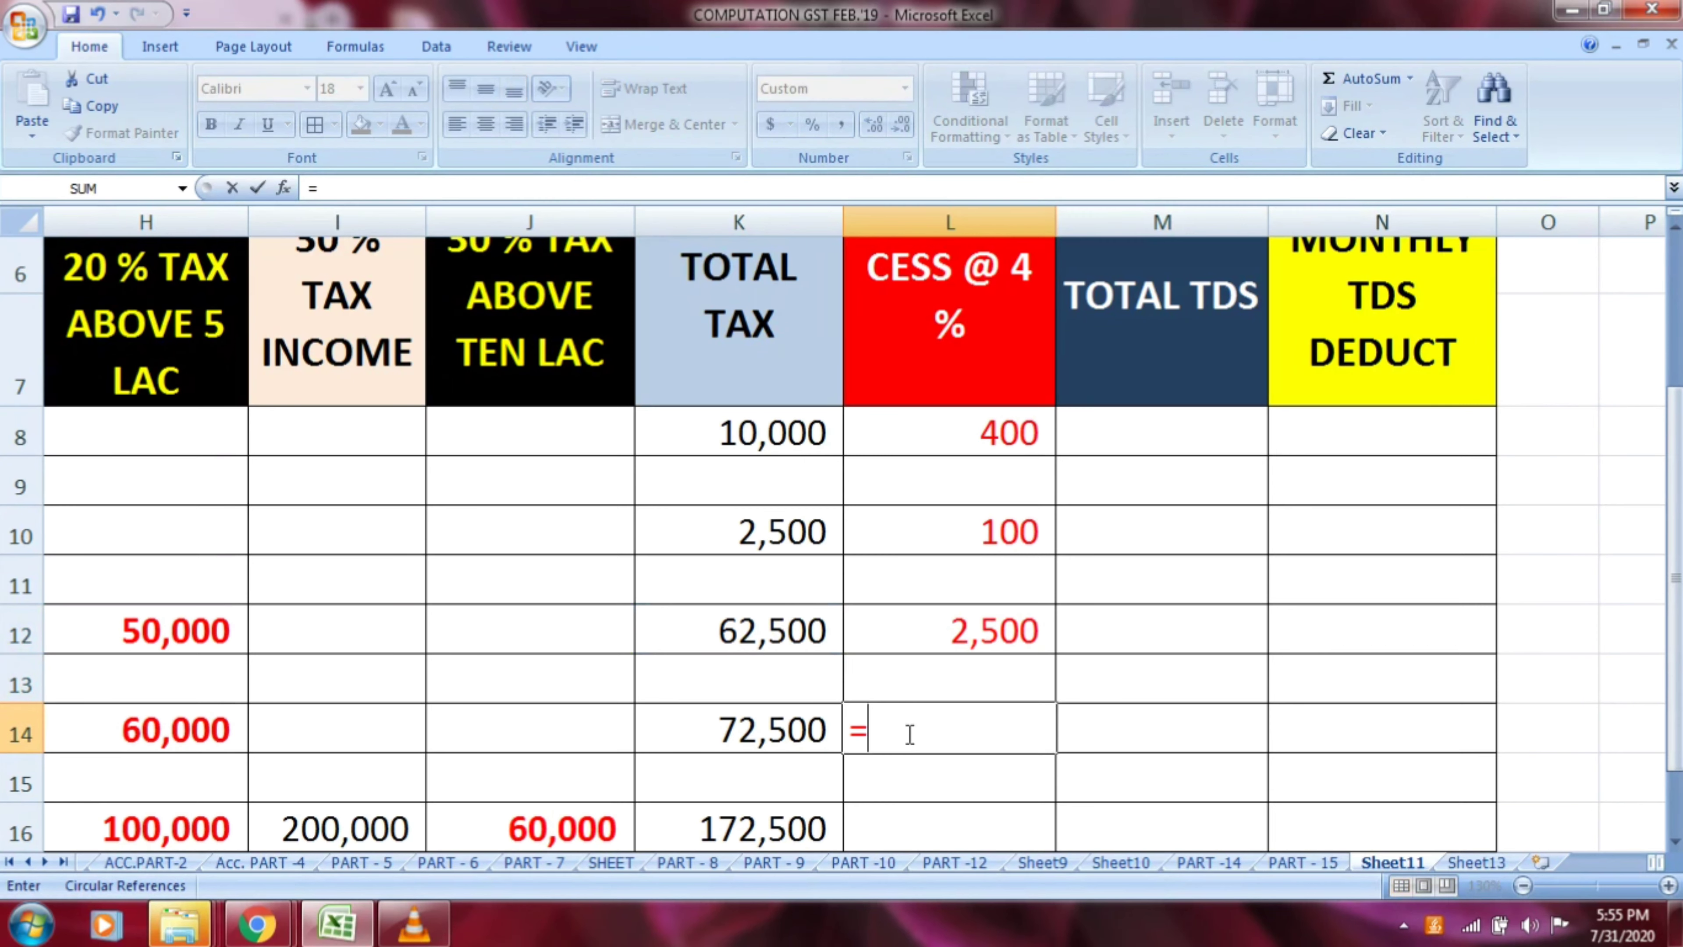
left_click(795, 729)
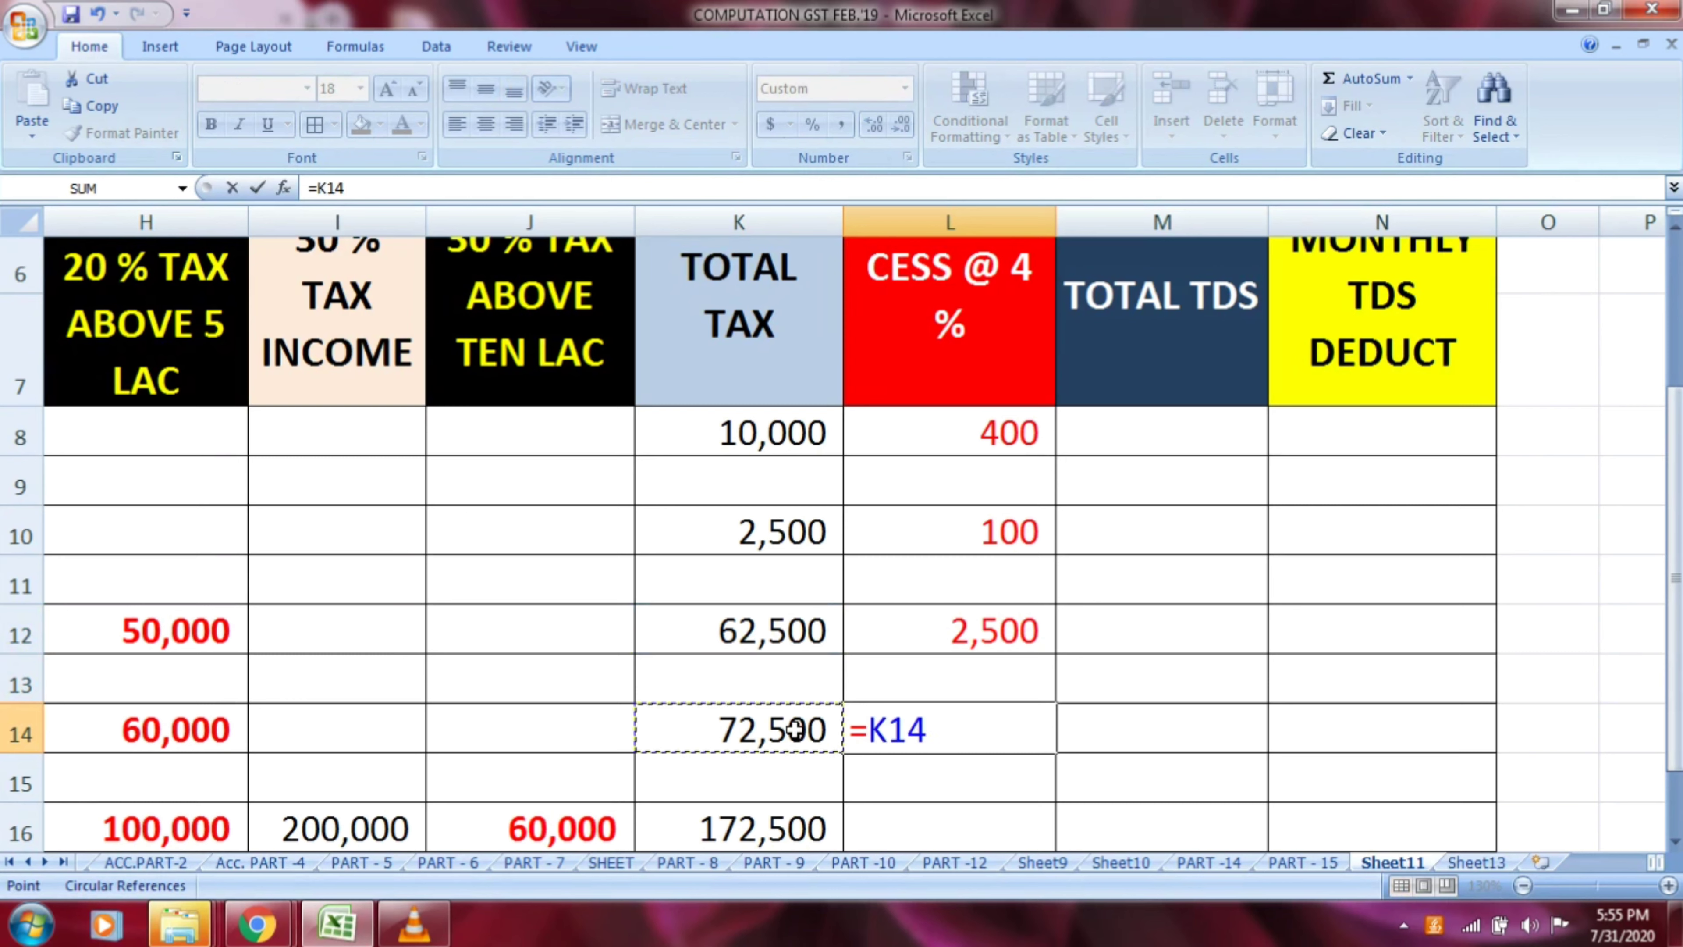
type("*4/")
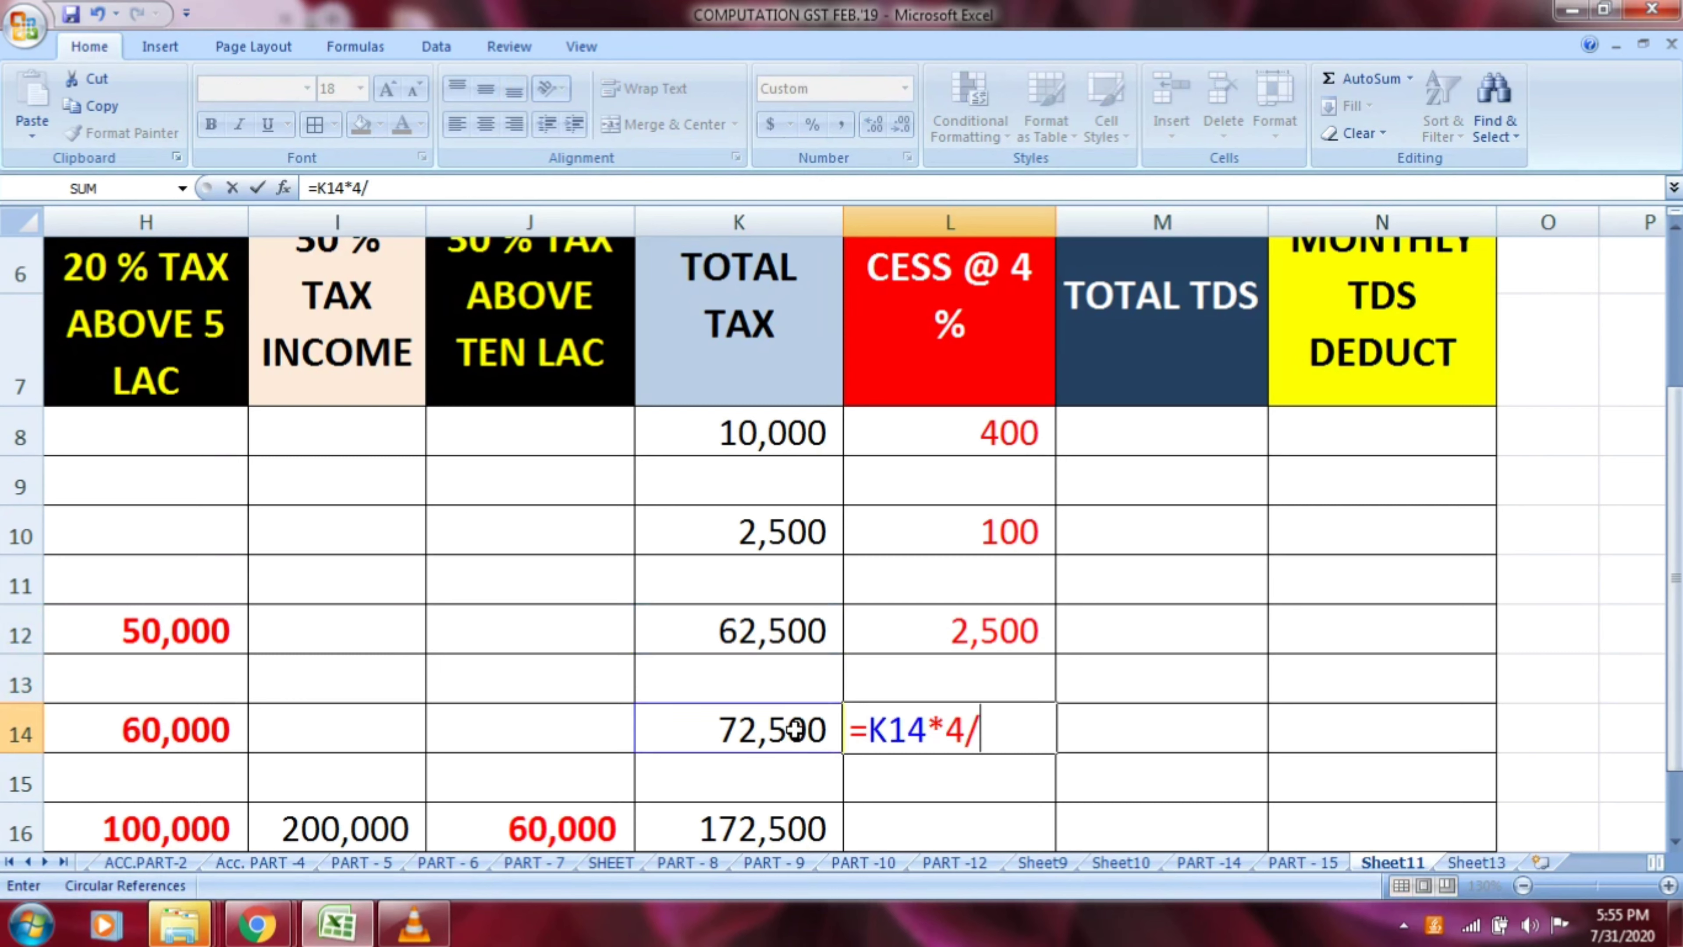
type("100")
key("Return")
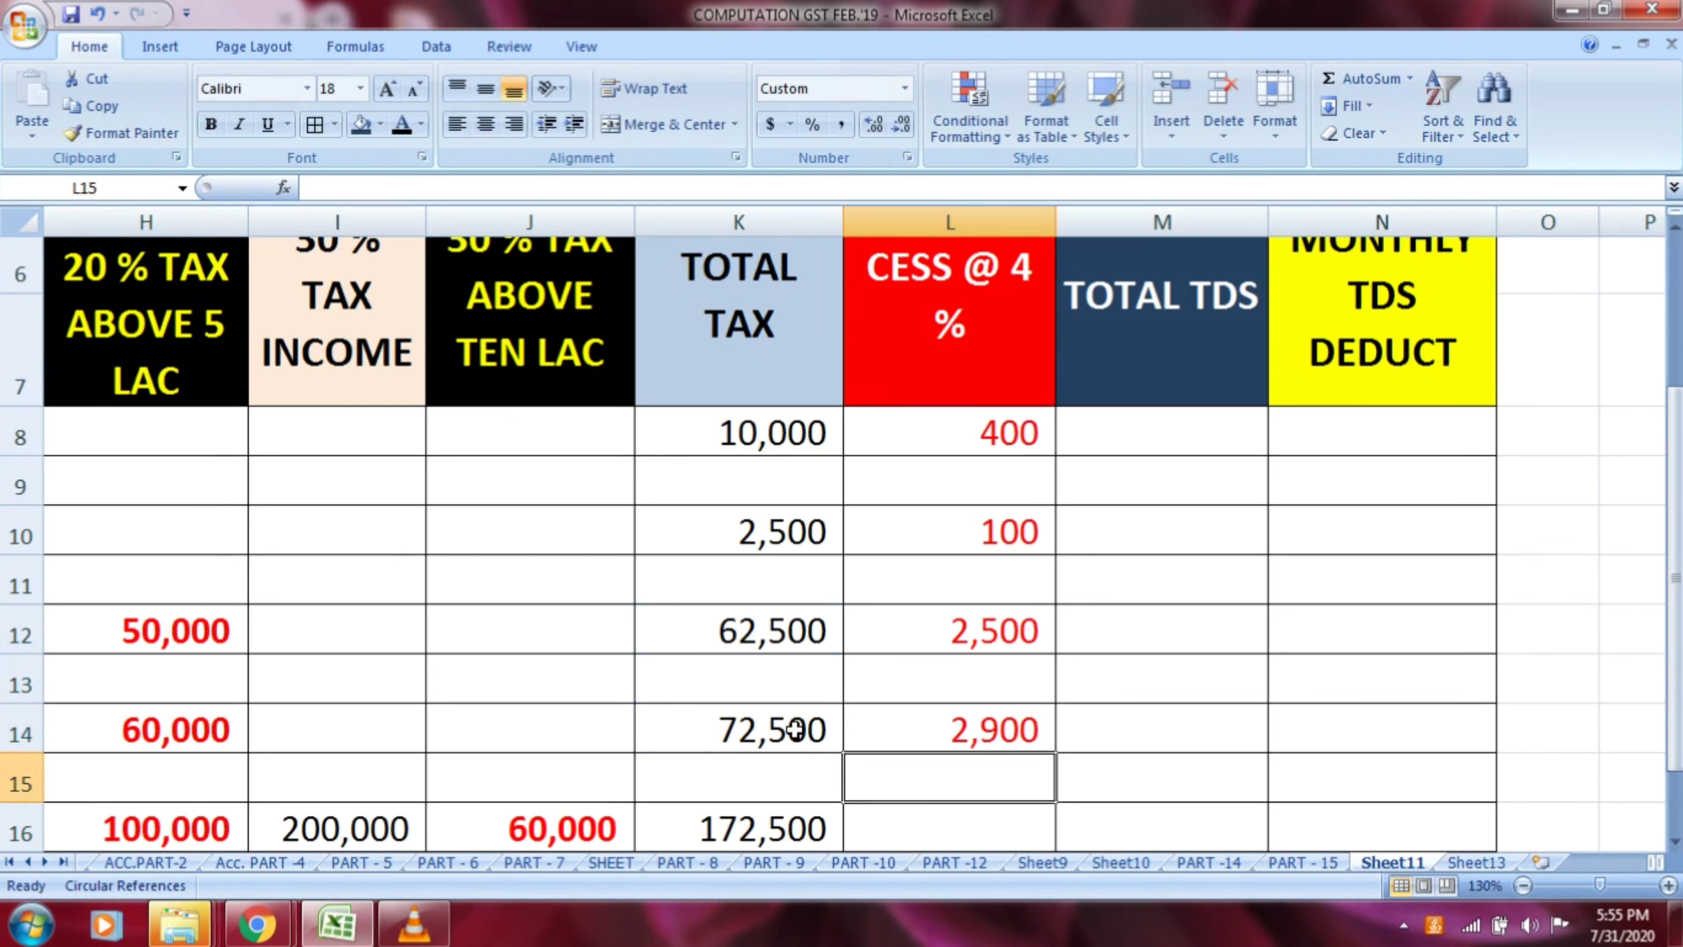
Copy the cess formula from L14 into L16 to calculate 4 % cess on row 16's total tax
key("Up")
key("ctrl+c")
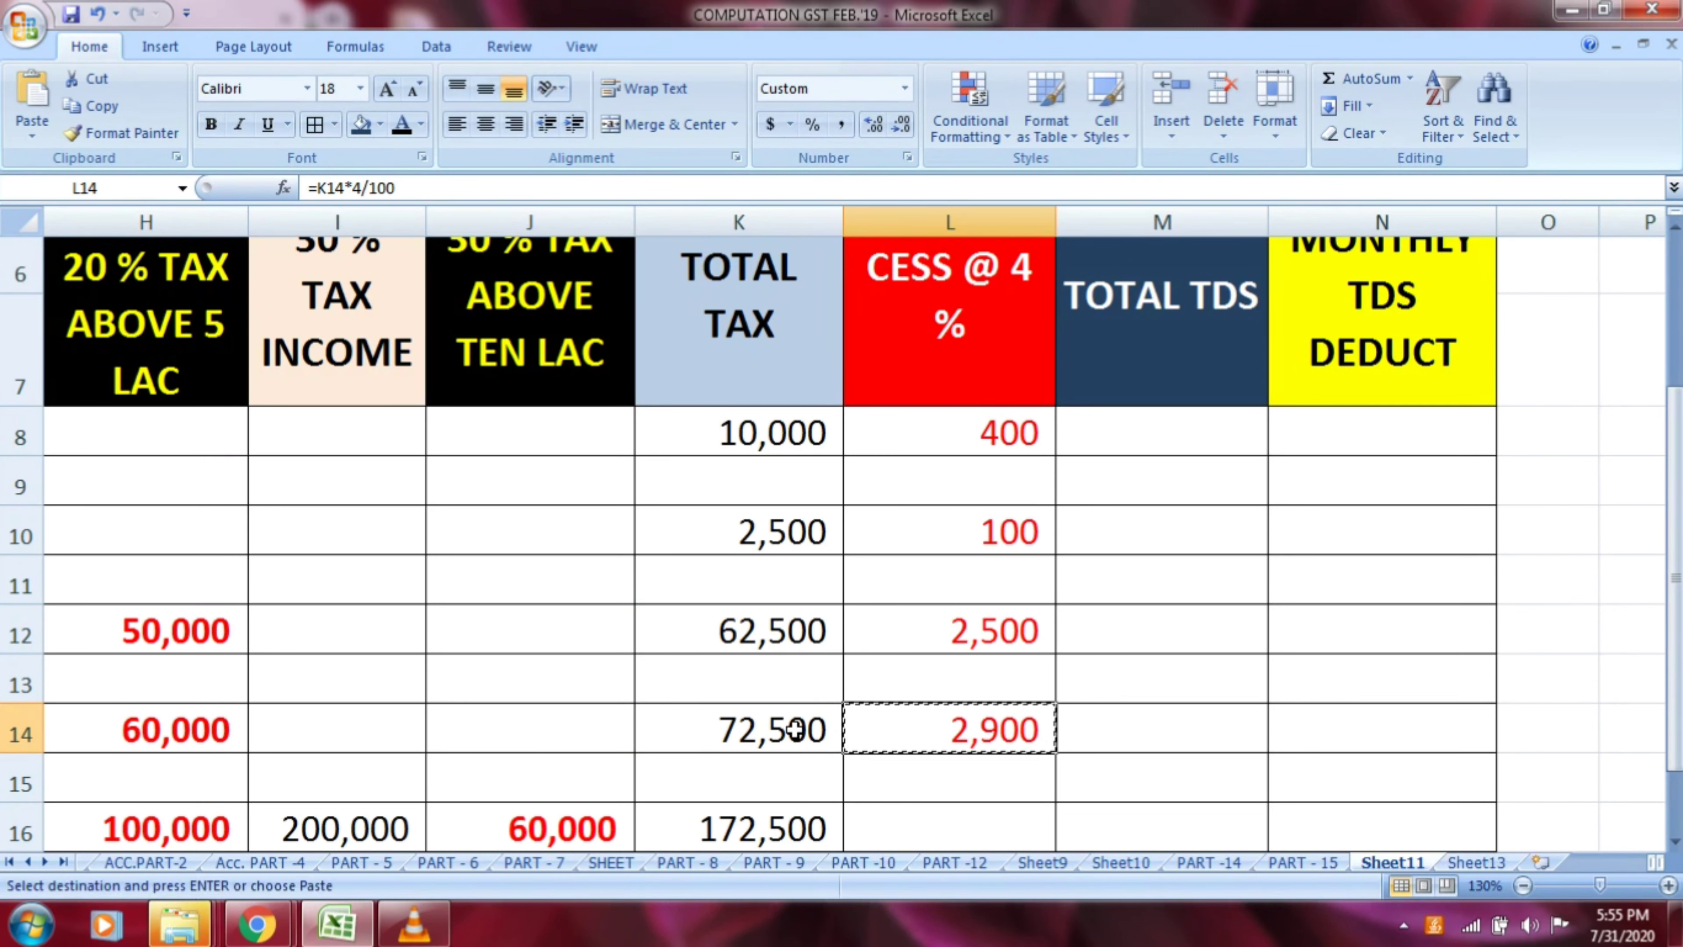
key("Down")
key("Down")
scroll(795, 729, "down", 1)
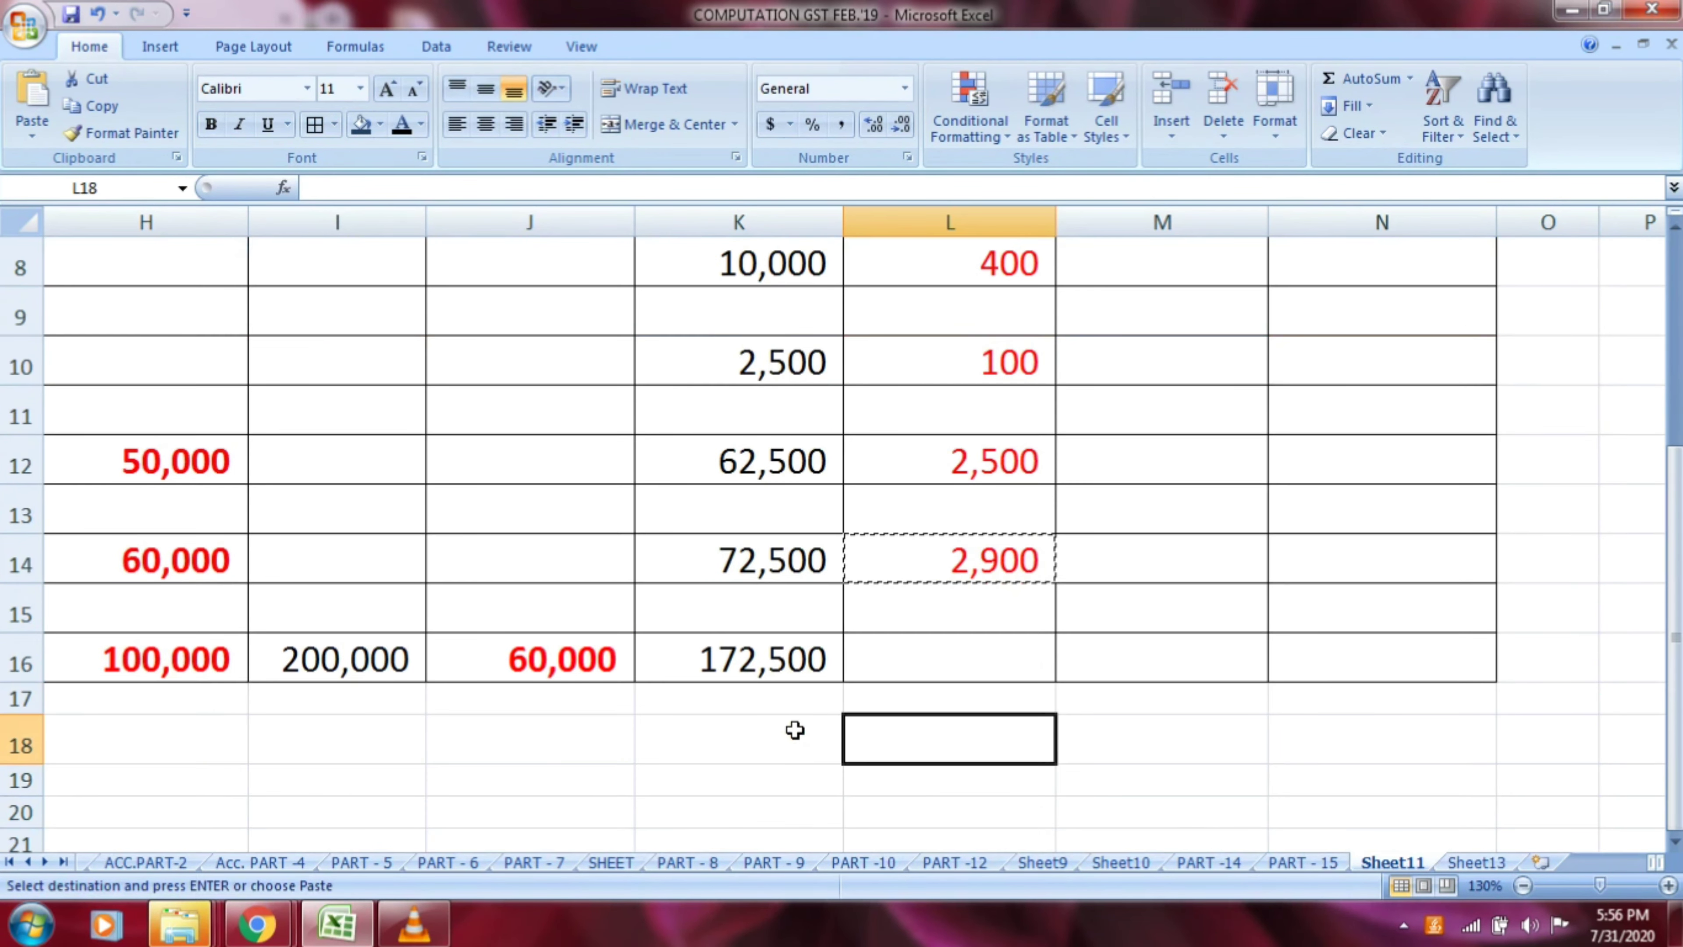
key("Down")
key("Up")
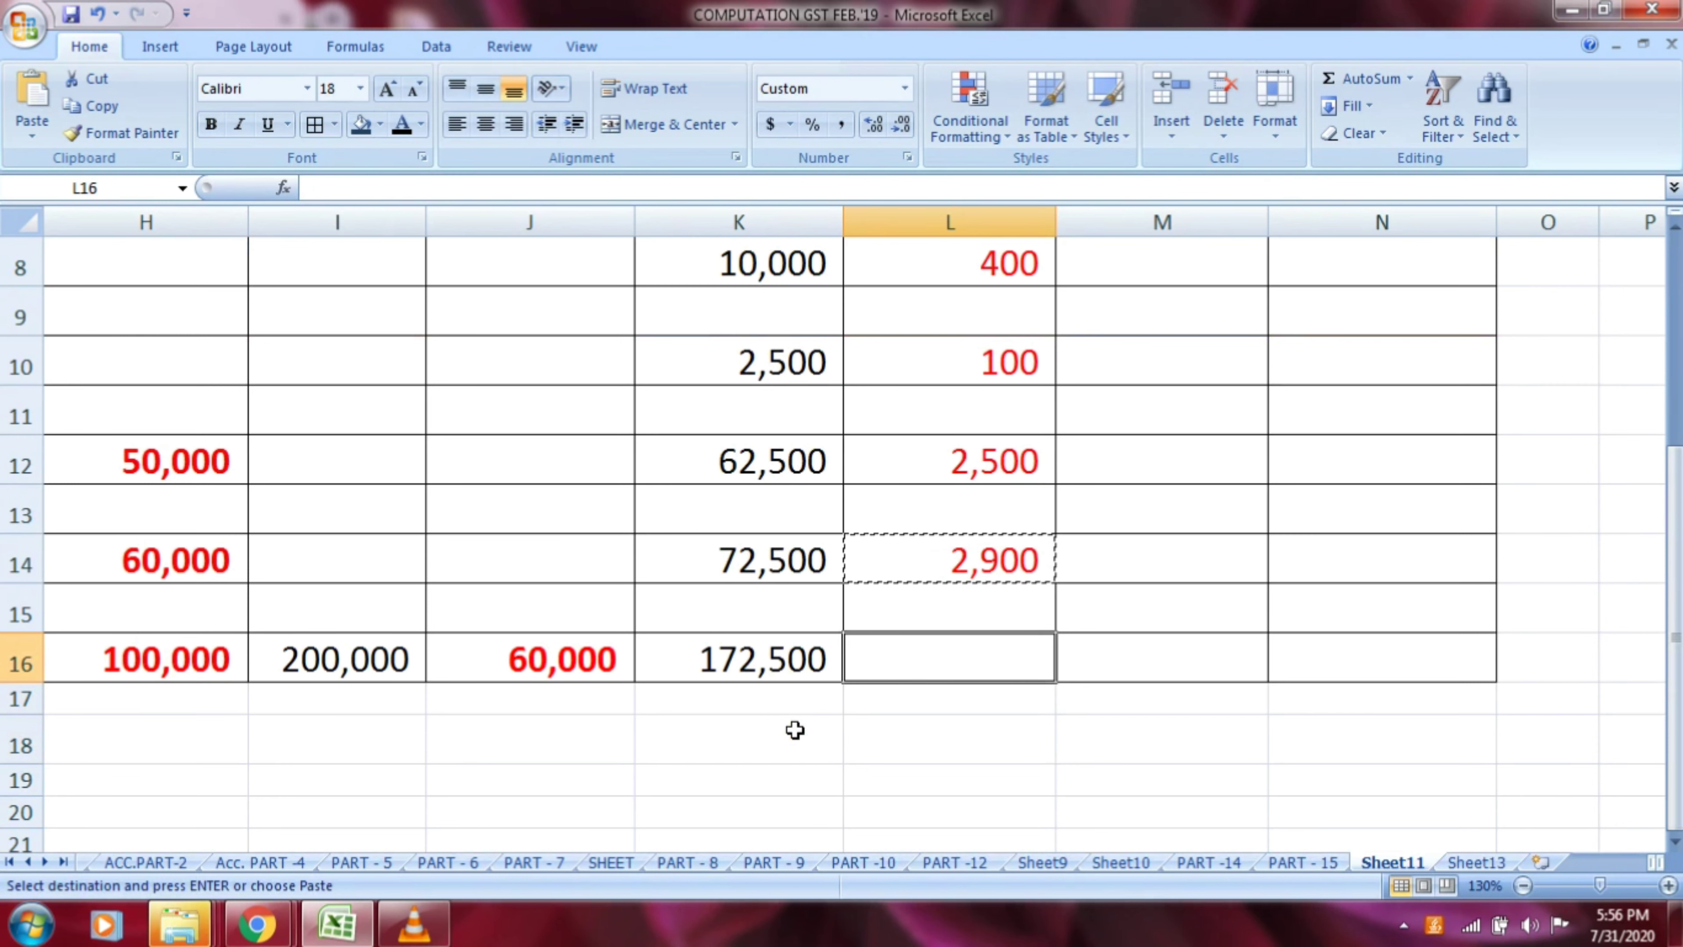
key("ctrl+v")
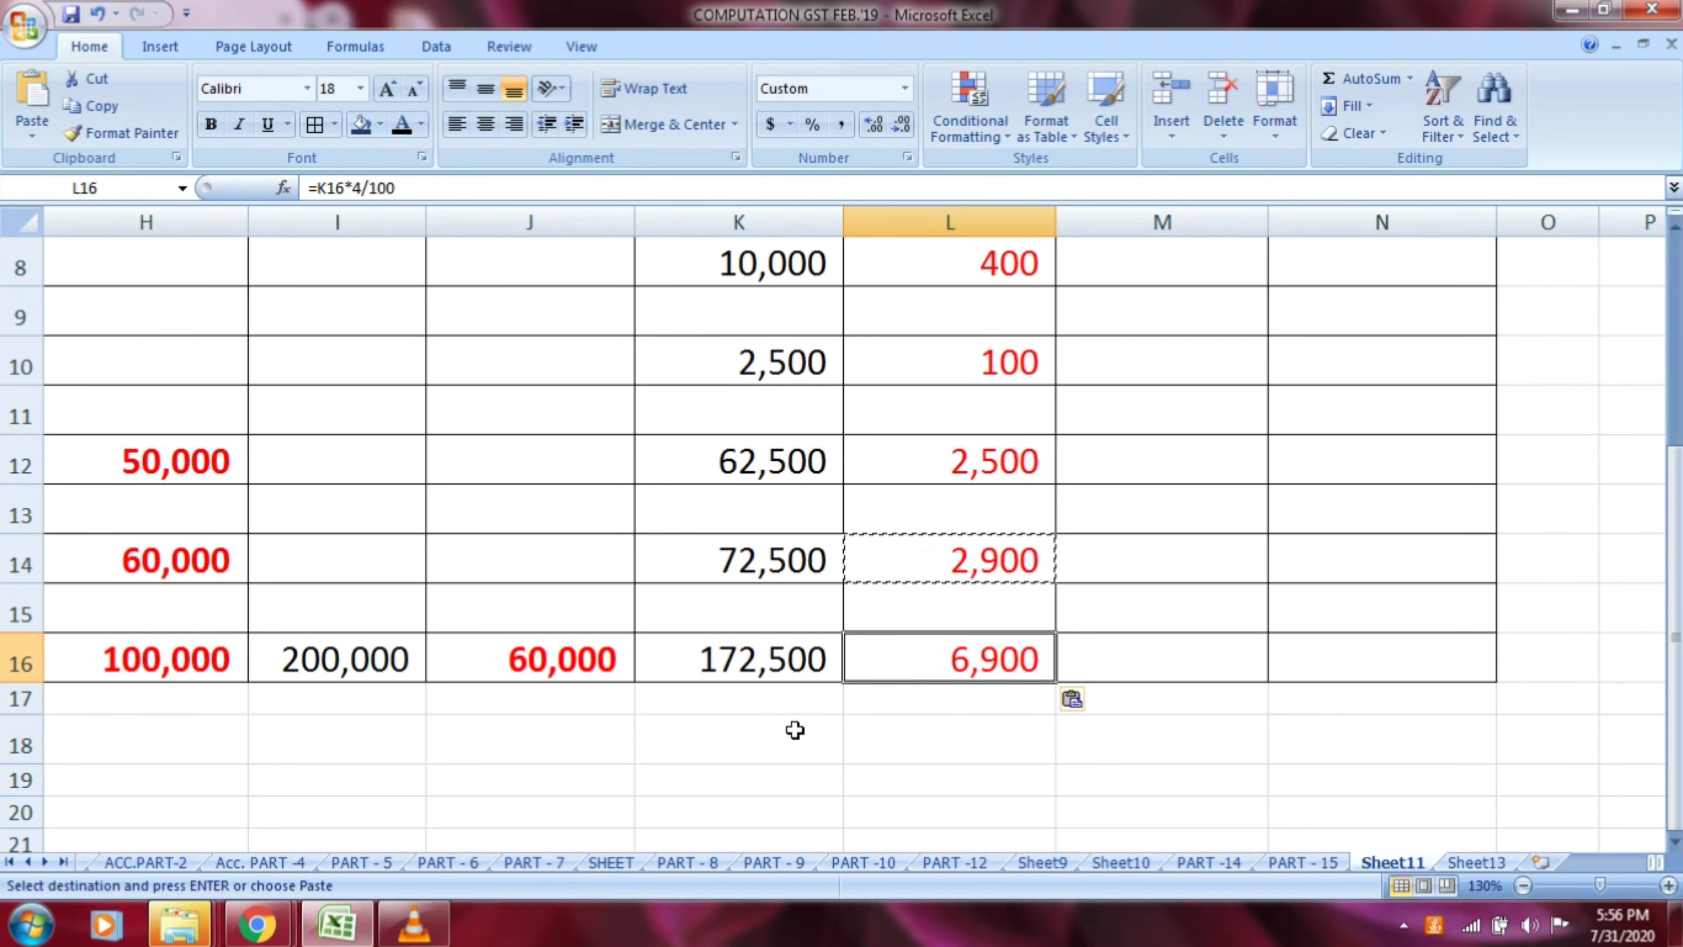
key("Escape")
Select the TOTAL TDS heading cell M5 beside the cess column
key("Up")
key("Up")
key("Up")
key("Up")
key("Up")
key("Up")
key("Up")
key("Up")
key("Up")
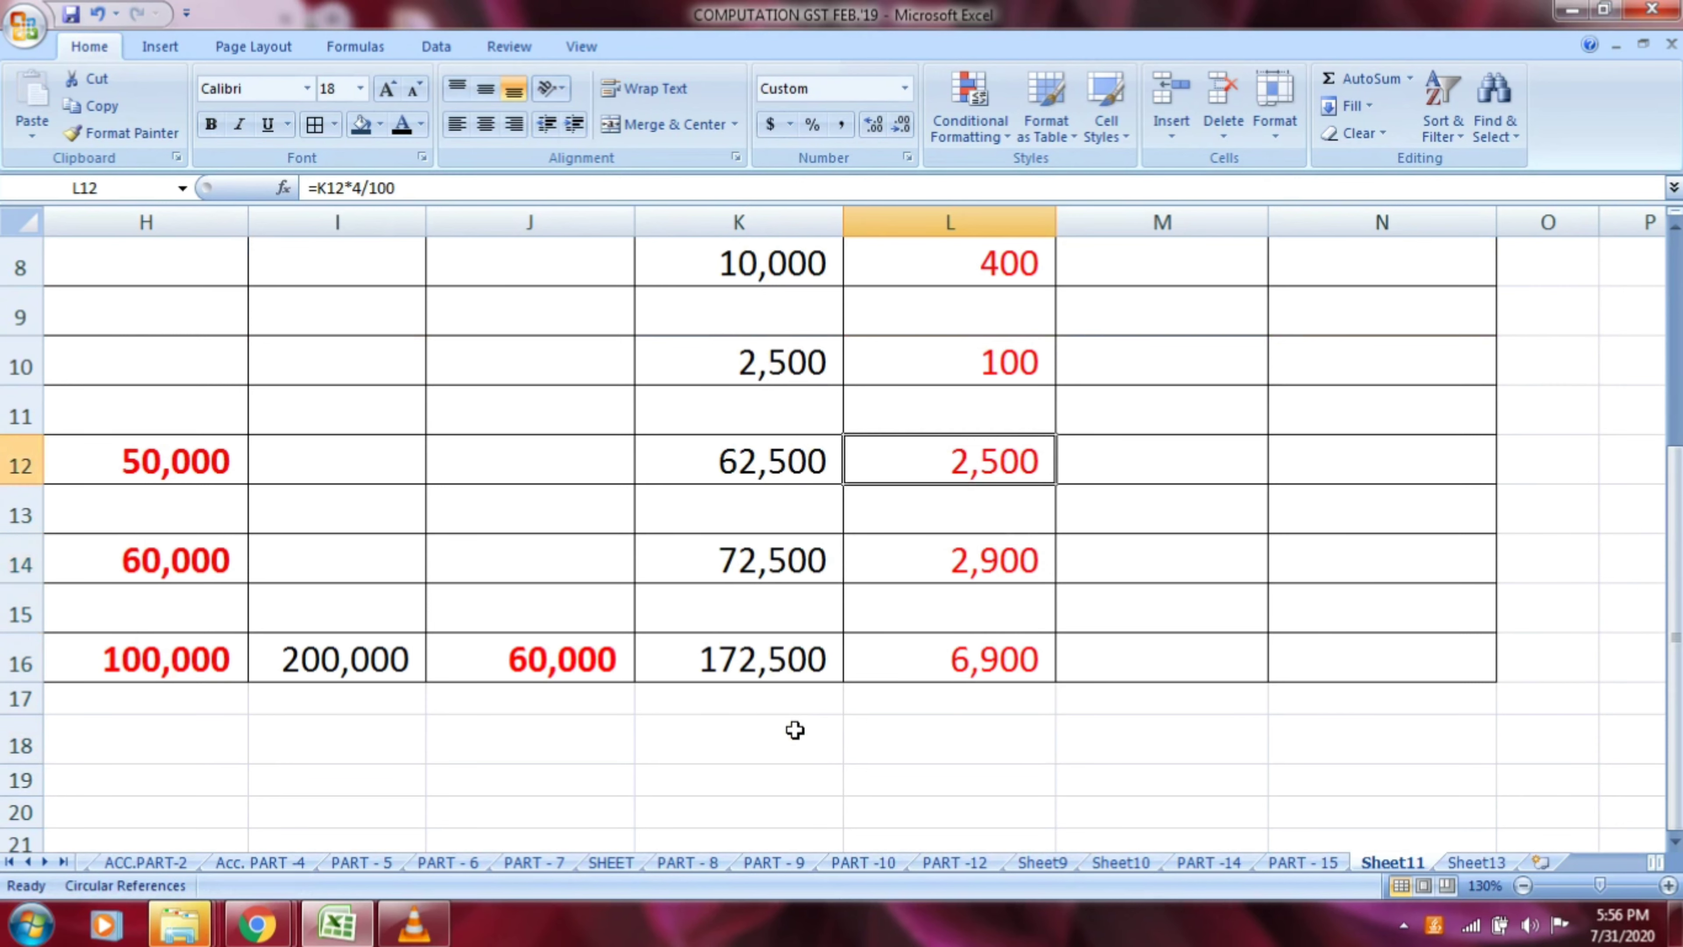
key("Right")
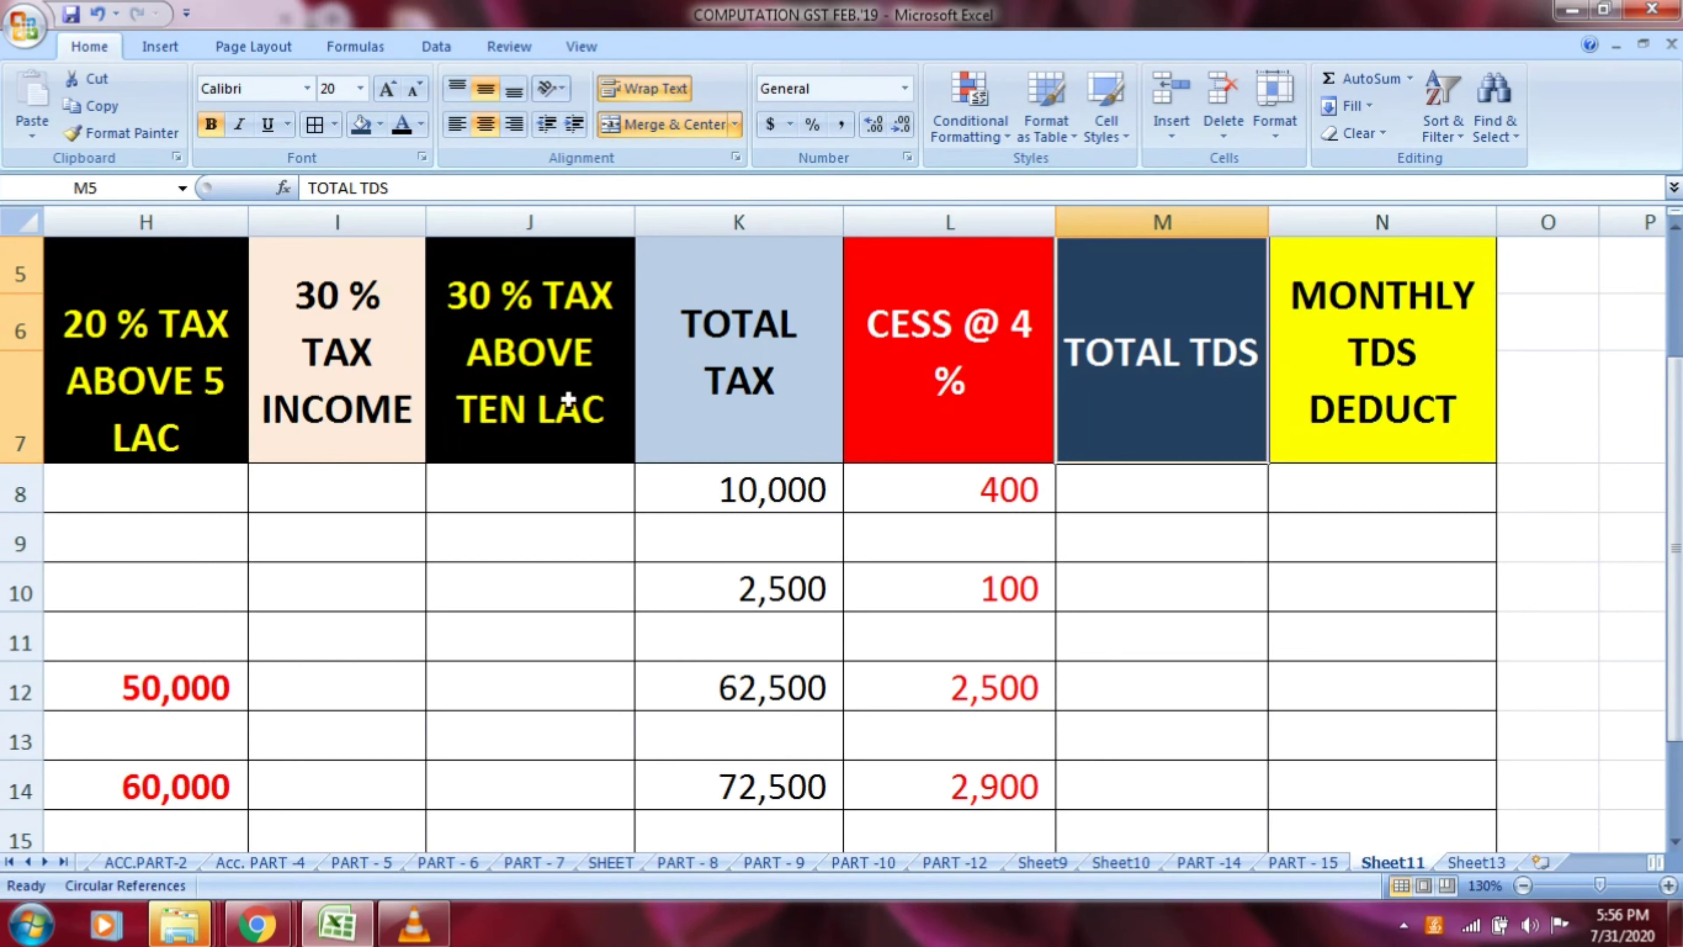
Calculate row 8's total TDS in M8 by adding total tax and cess with the formula =K8+L8
double_click(1220, 386)
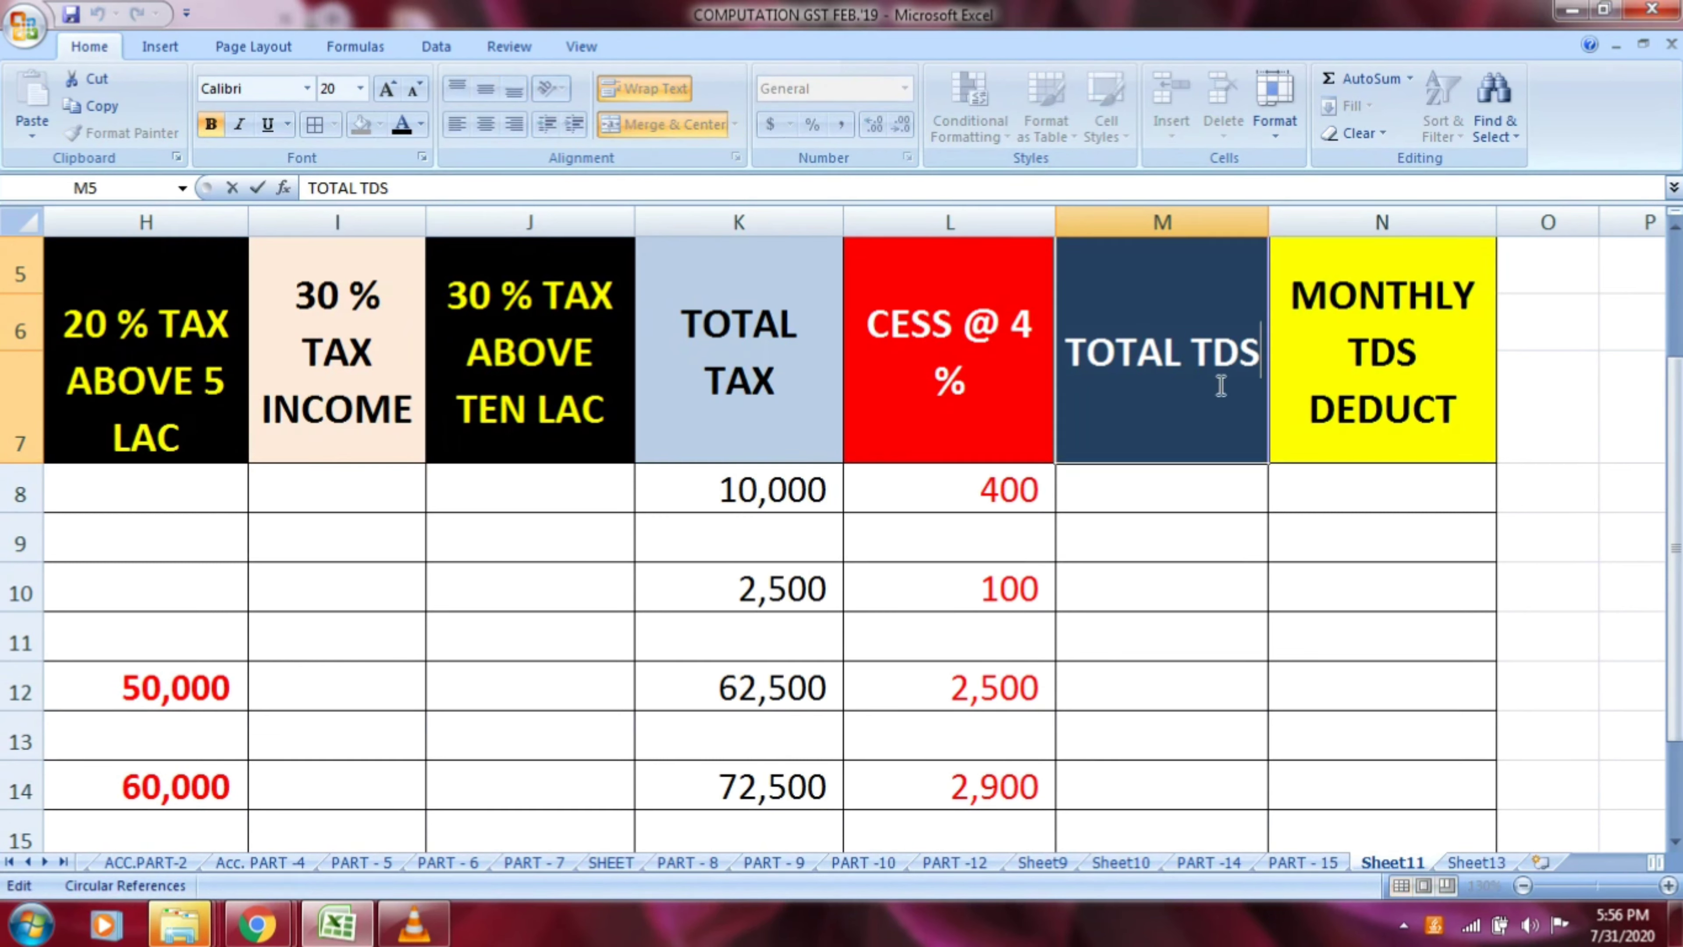
left_click(1172, 492)
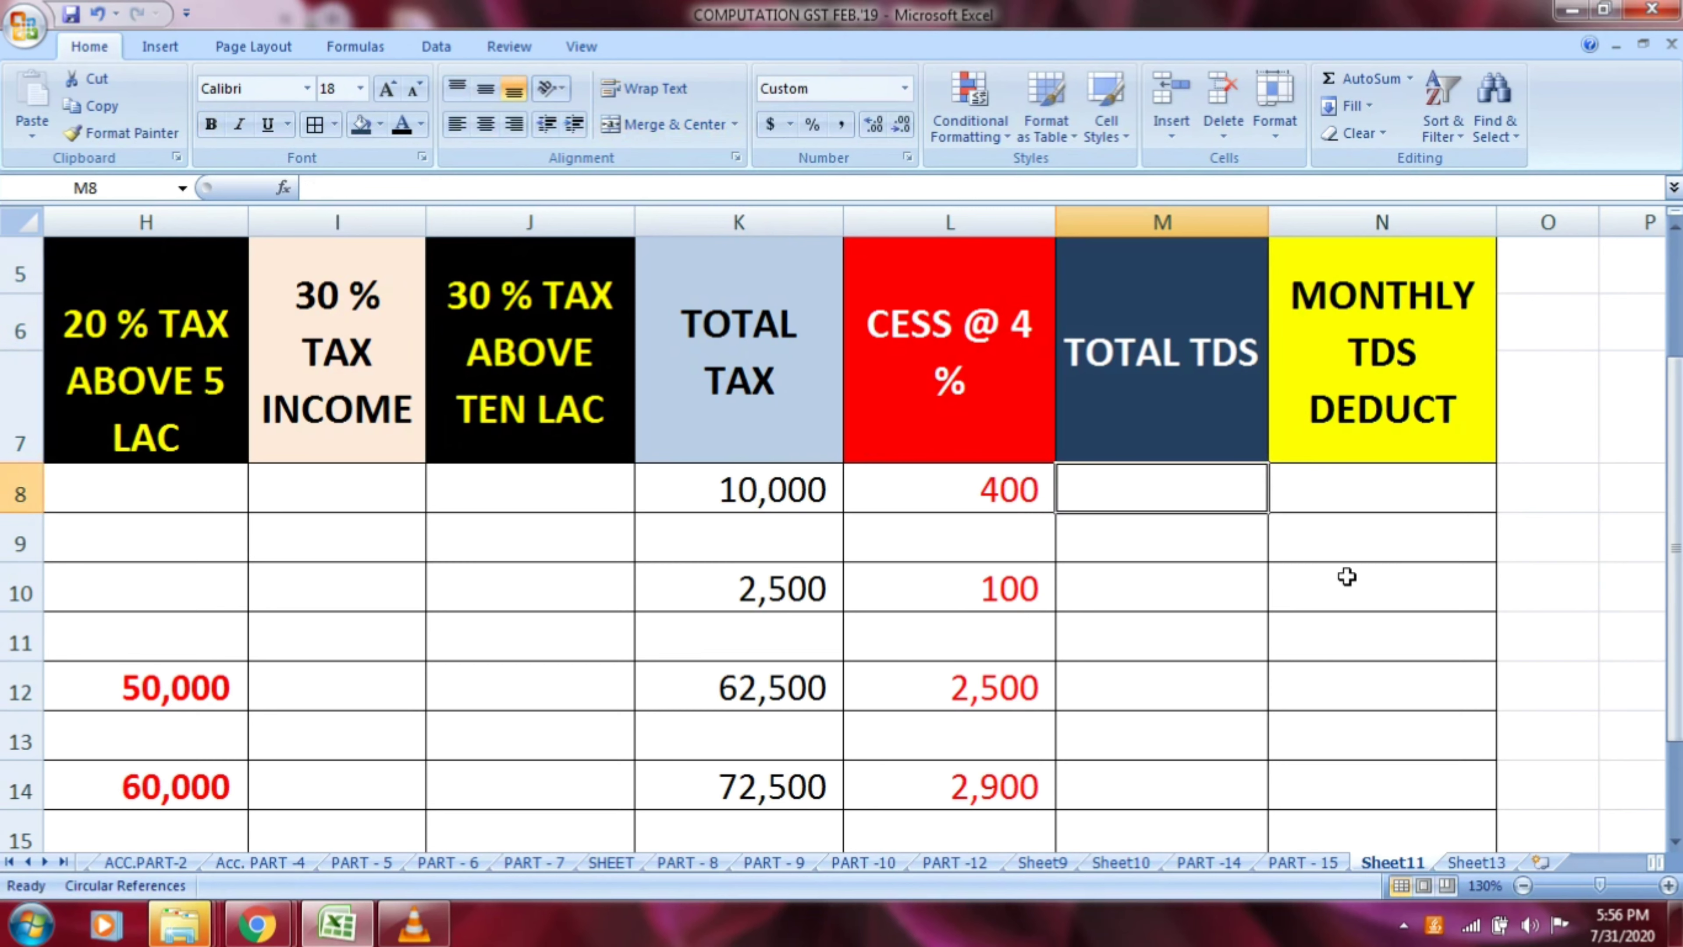
type("=")
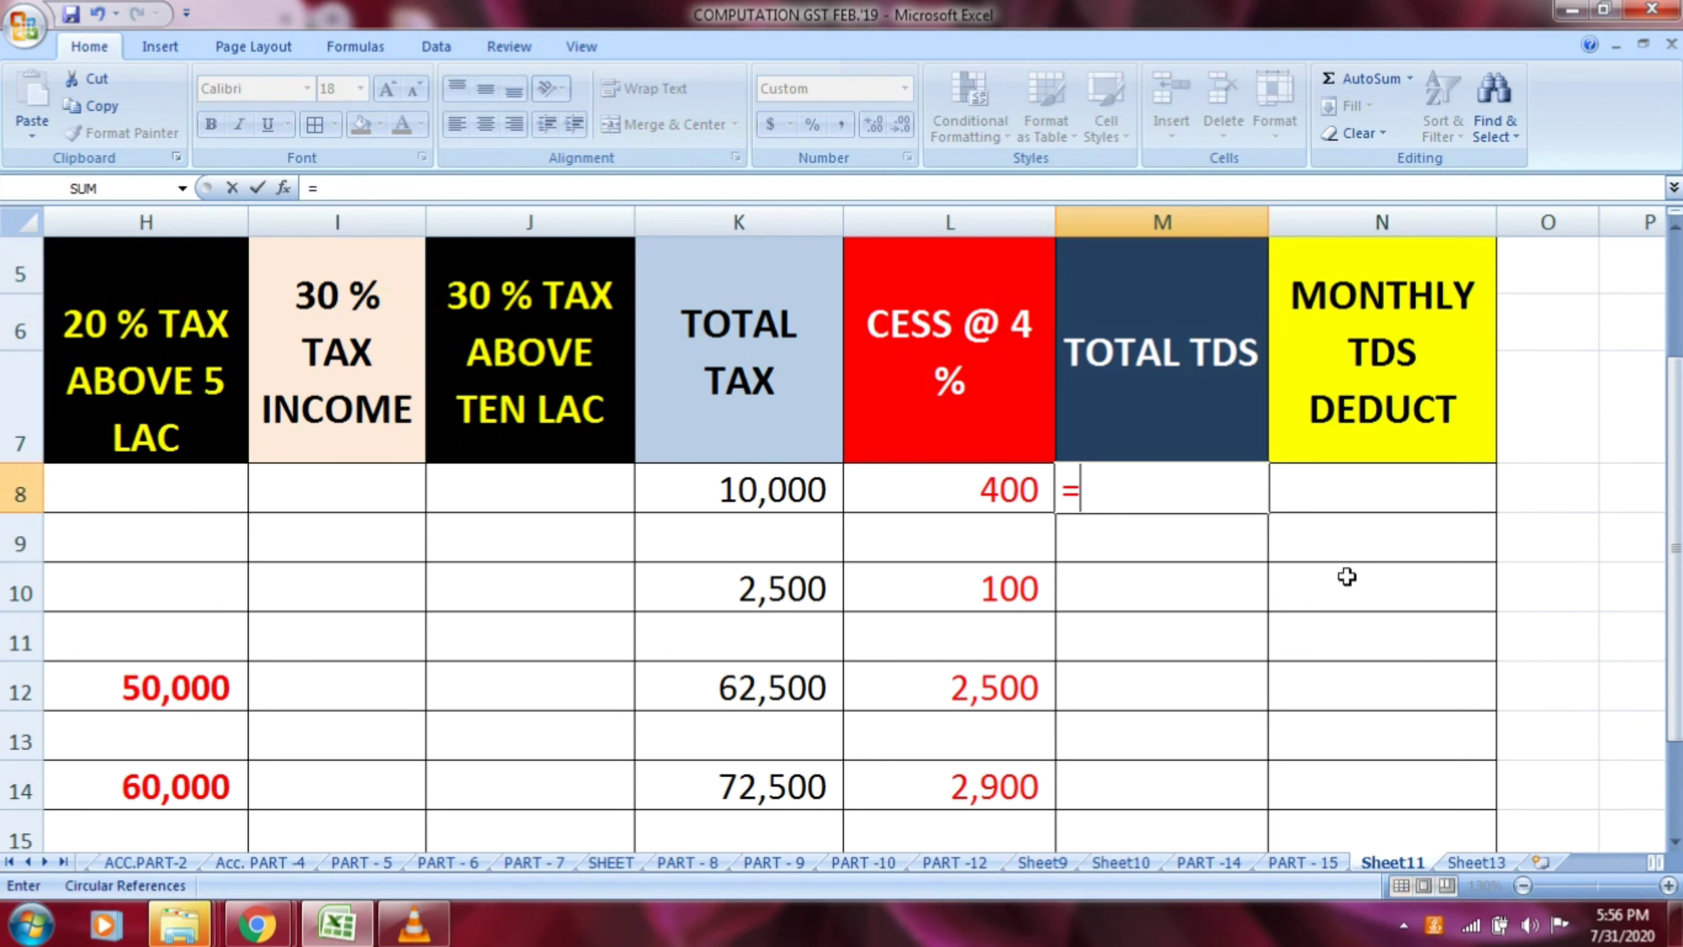
left_click(795, 494)
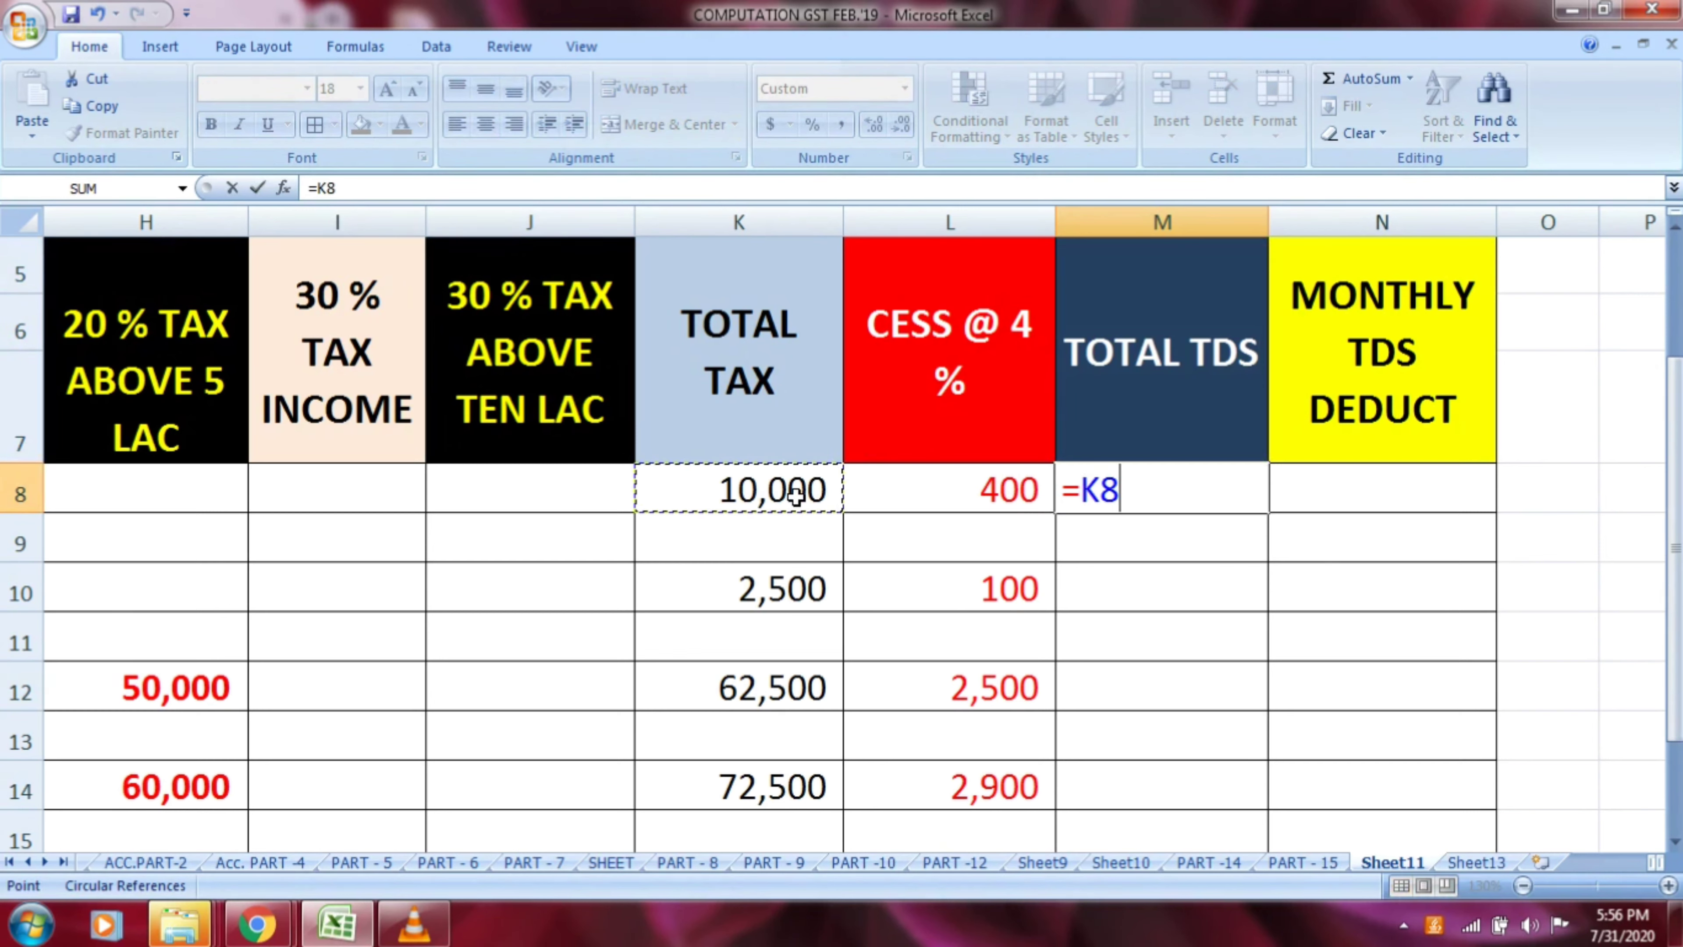
type("+")
left_click(962, 491)
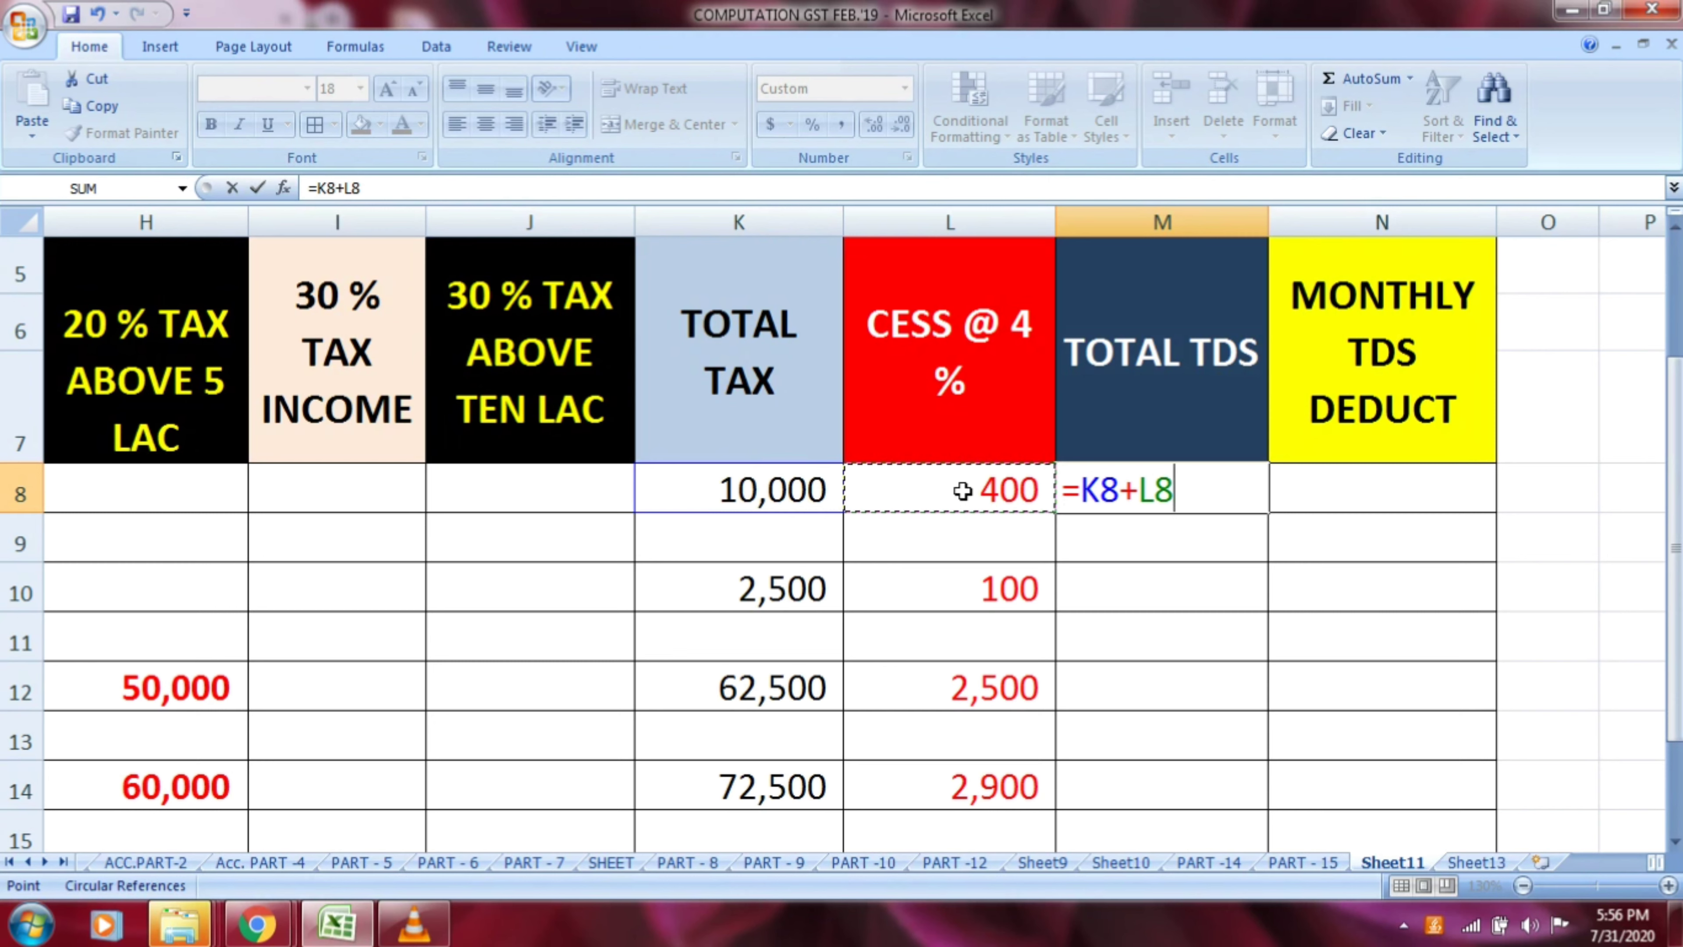
key("Return")
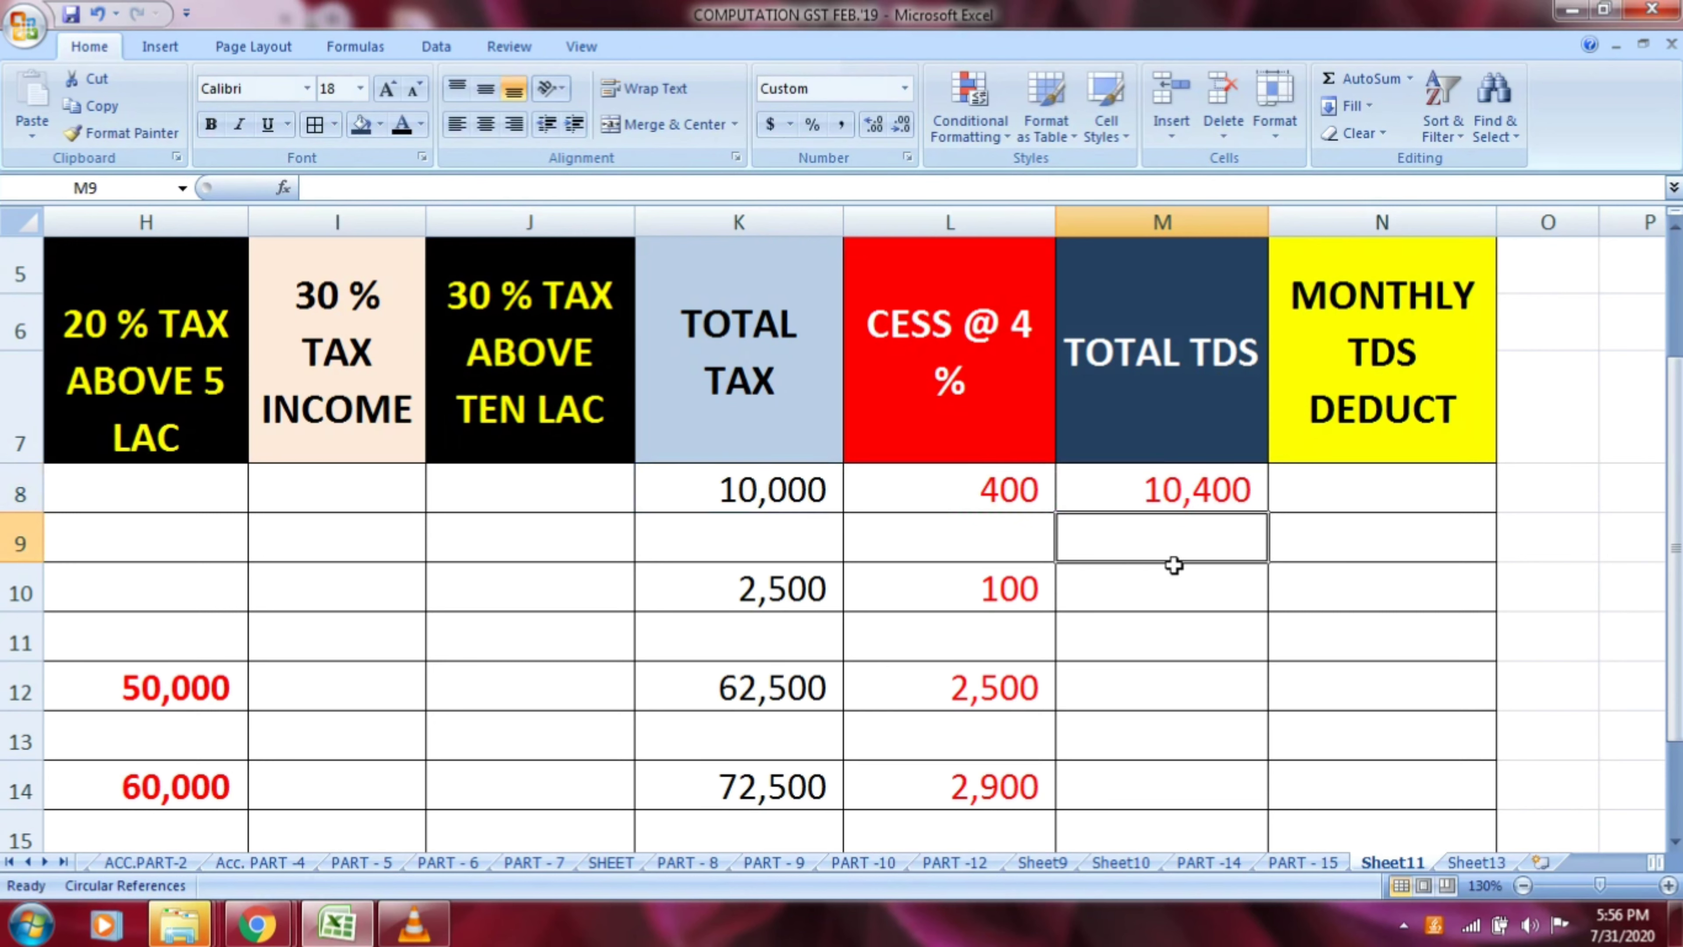
Calculate row 10's total TDS in M10 by adding total tax and cess with the formula =K10+L10
left_click(1157, 579)
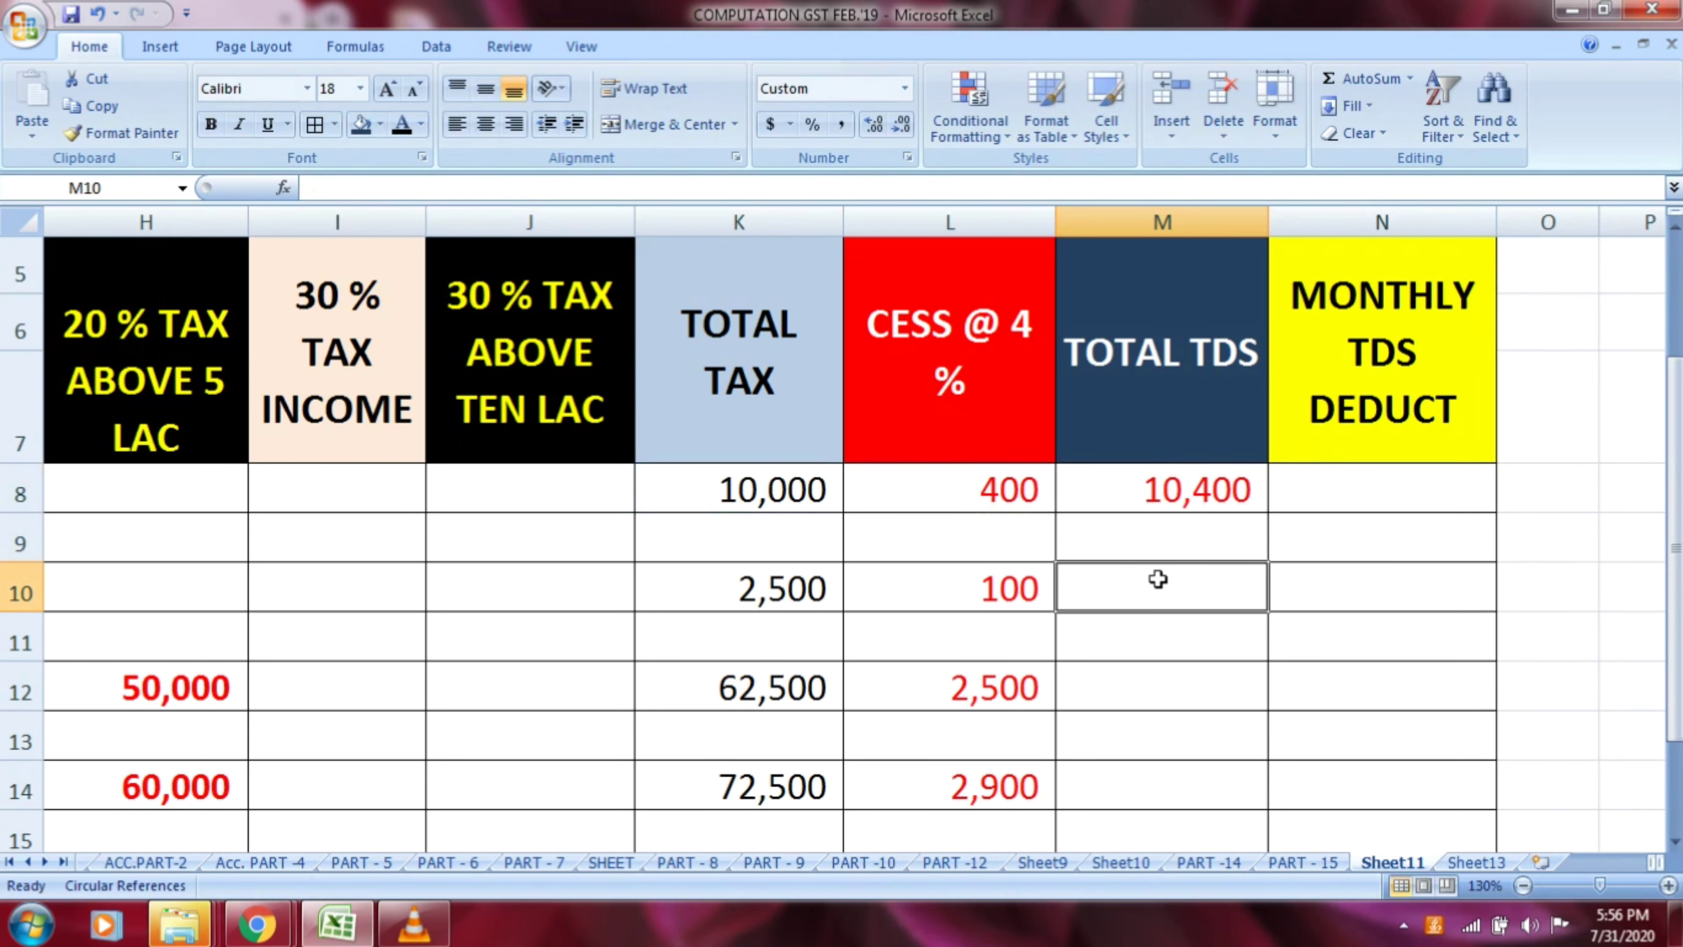
type("=")
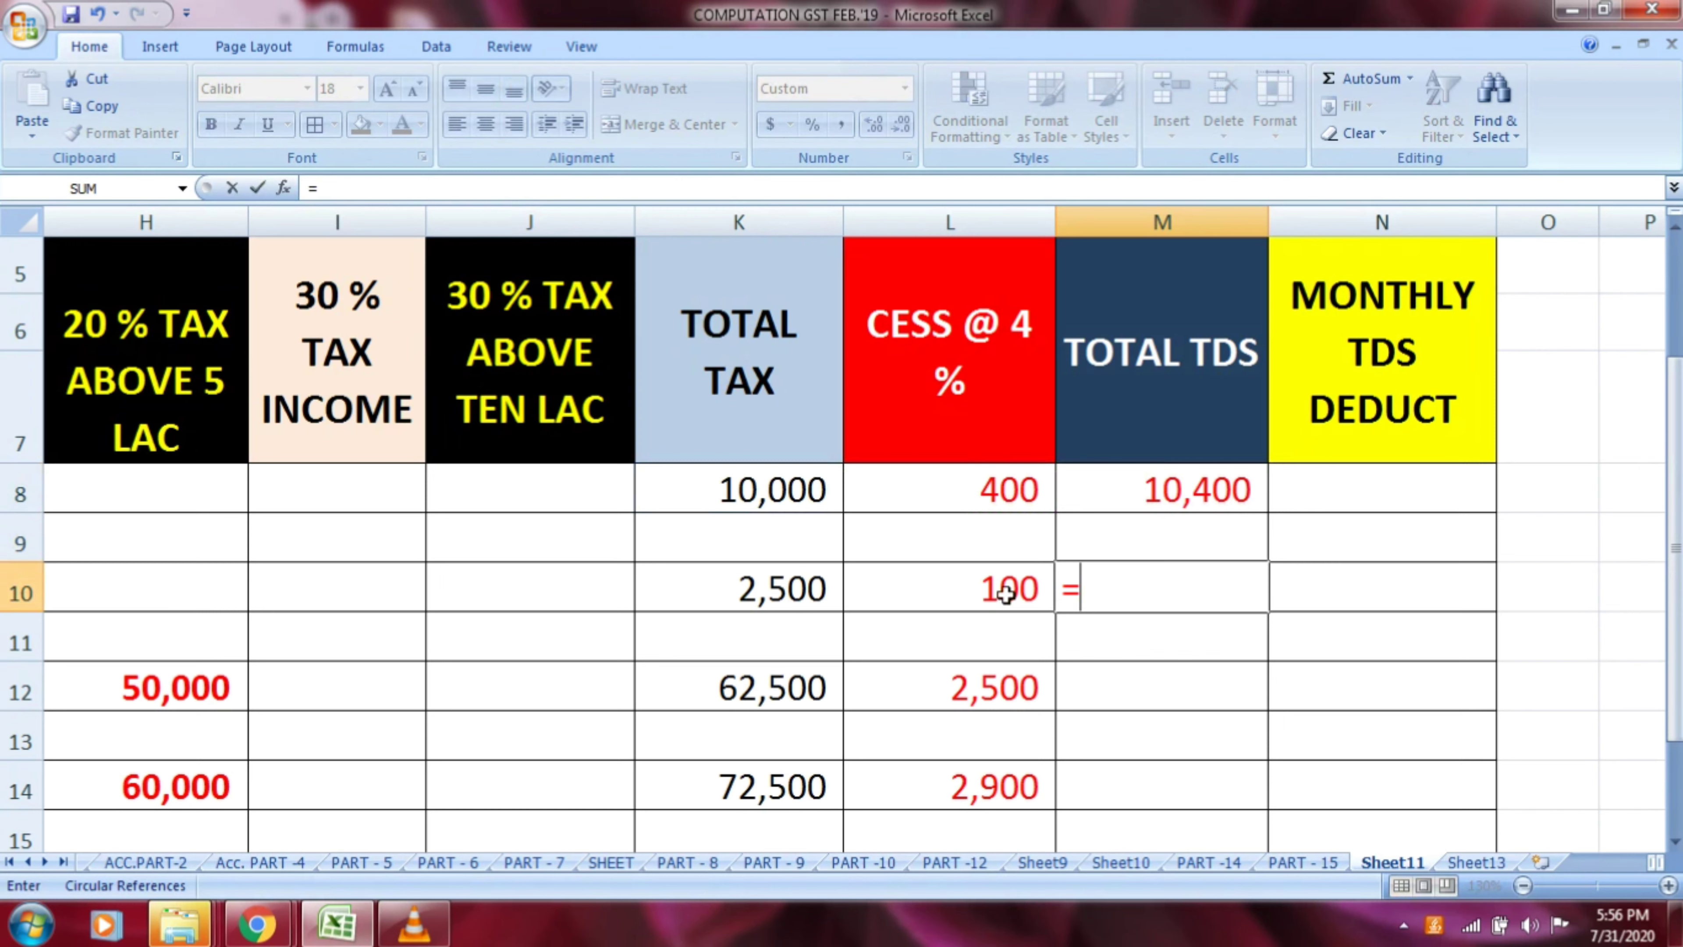
left_click(772, 590)
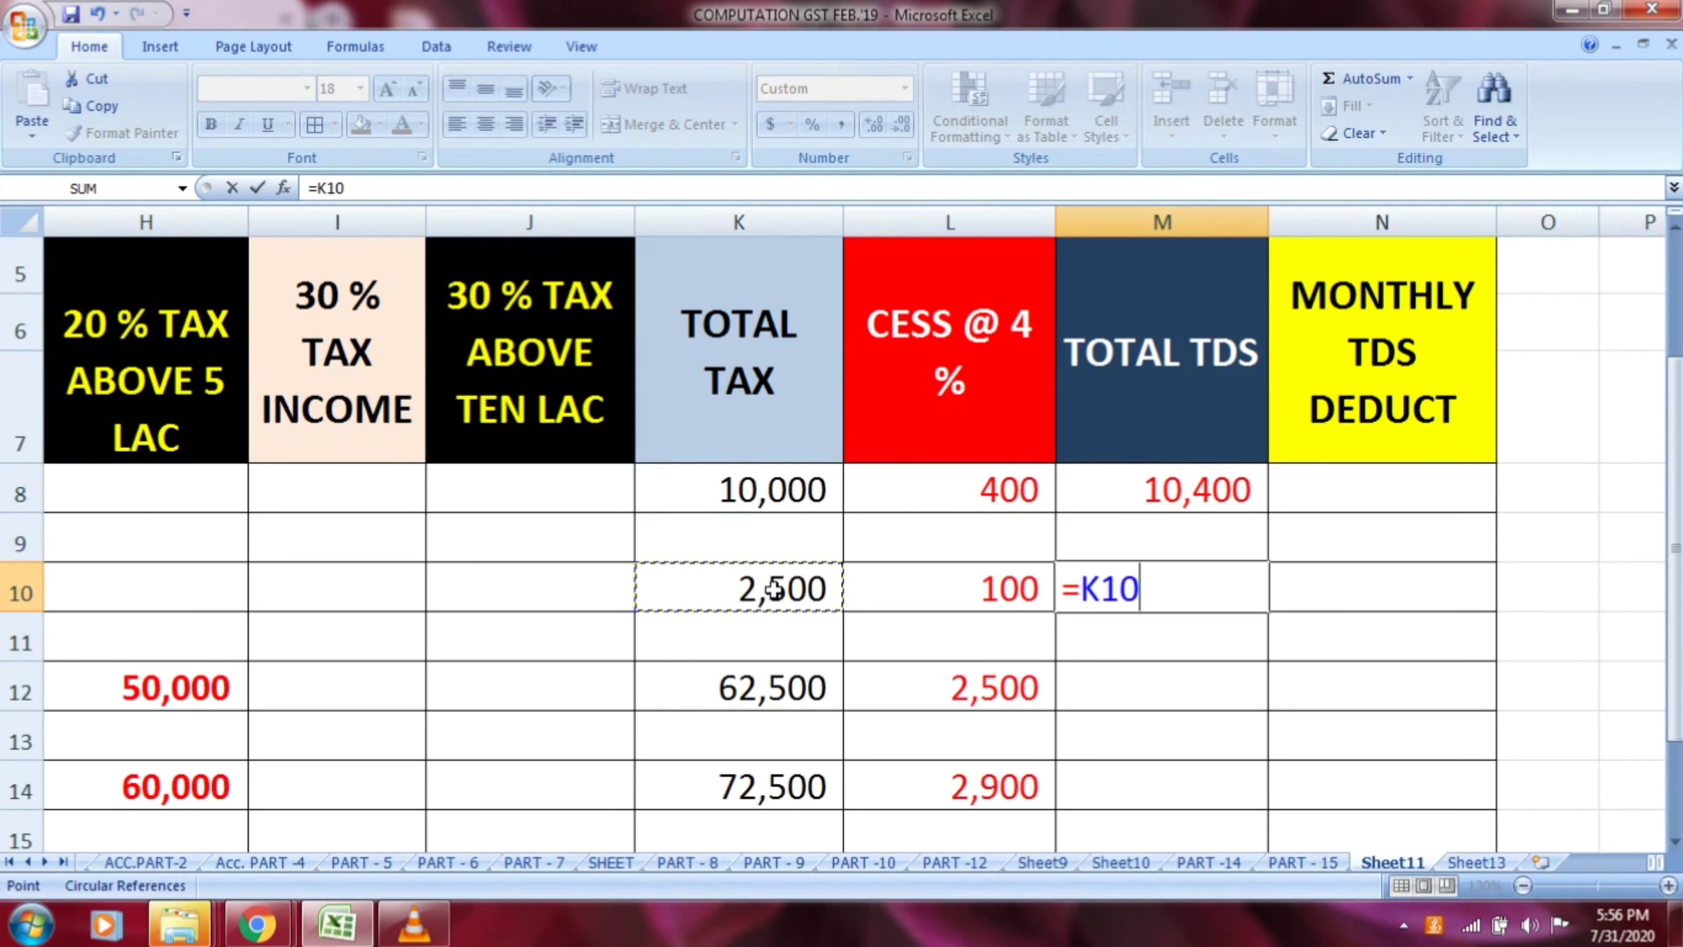
type("+")
left_click(994, 587)
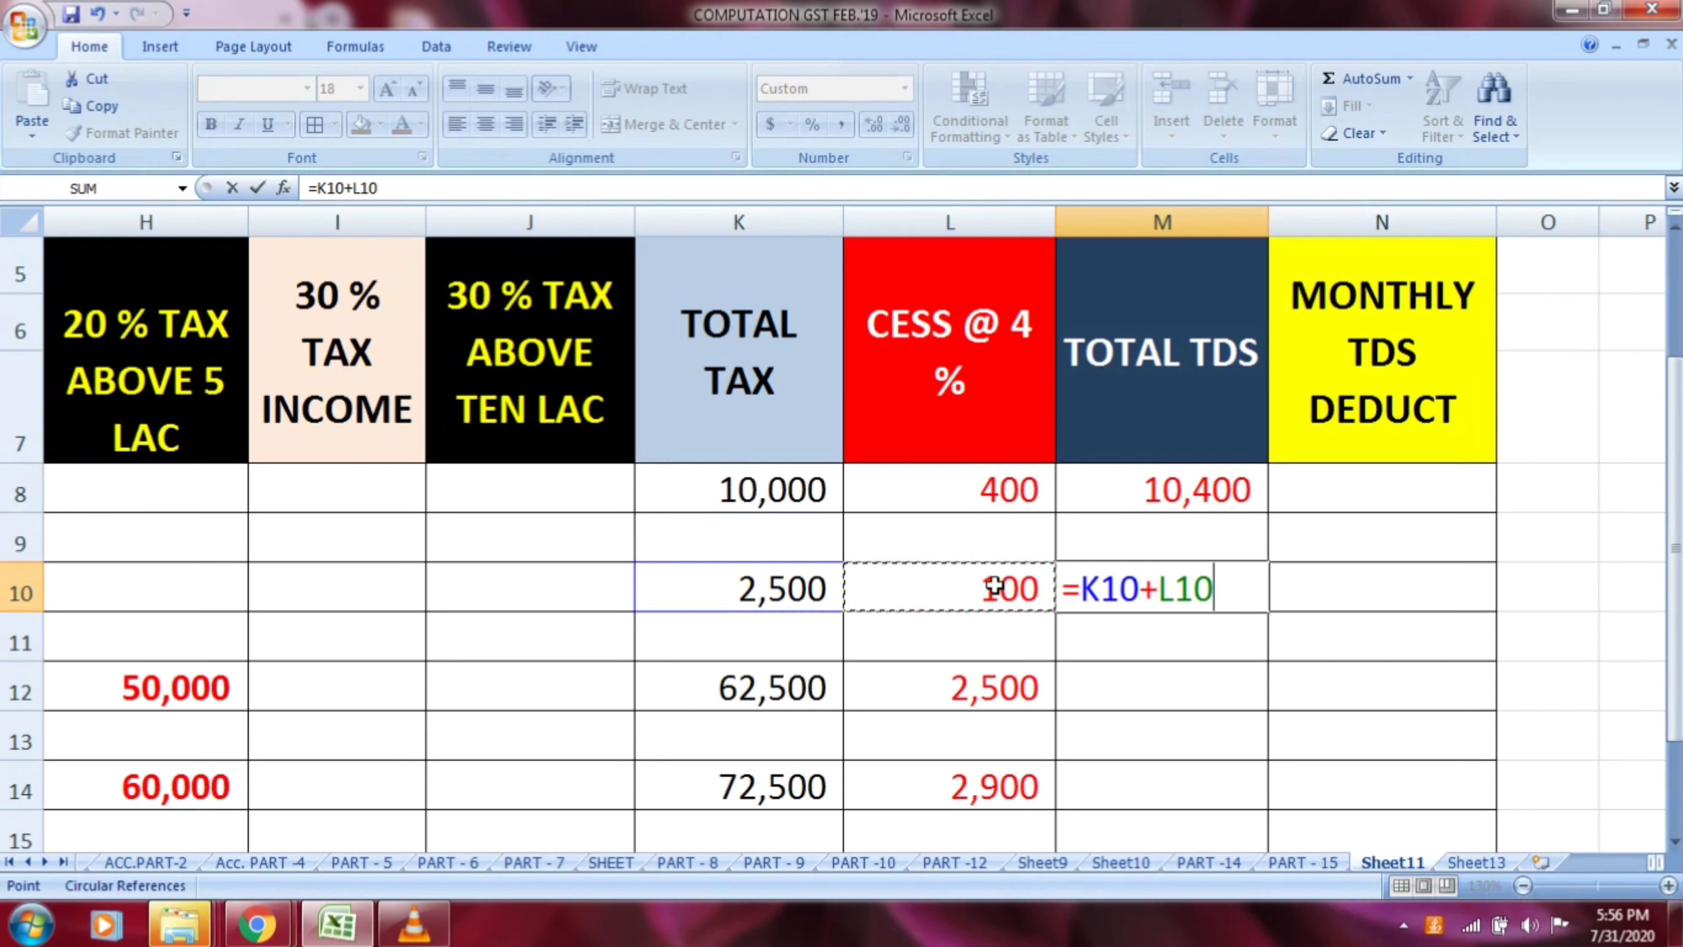
key("Return")
Calculate row 12's total TDS in M12 by adding total tax and cess with the formula =K12+L12
left_click(1109, 681)
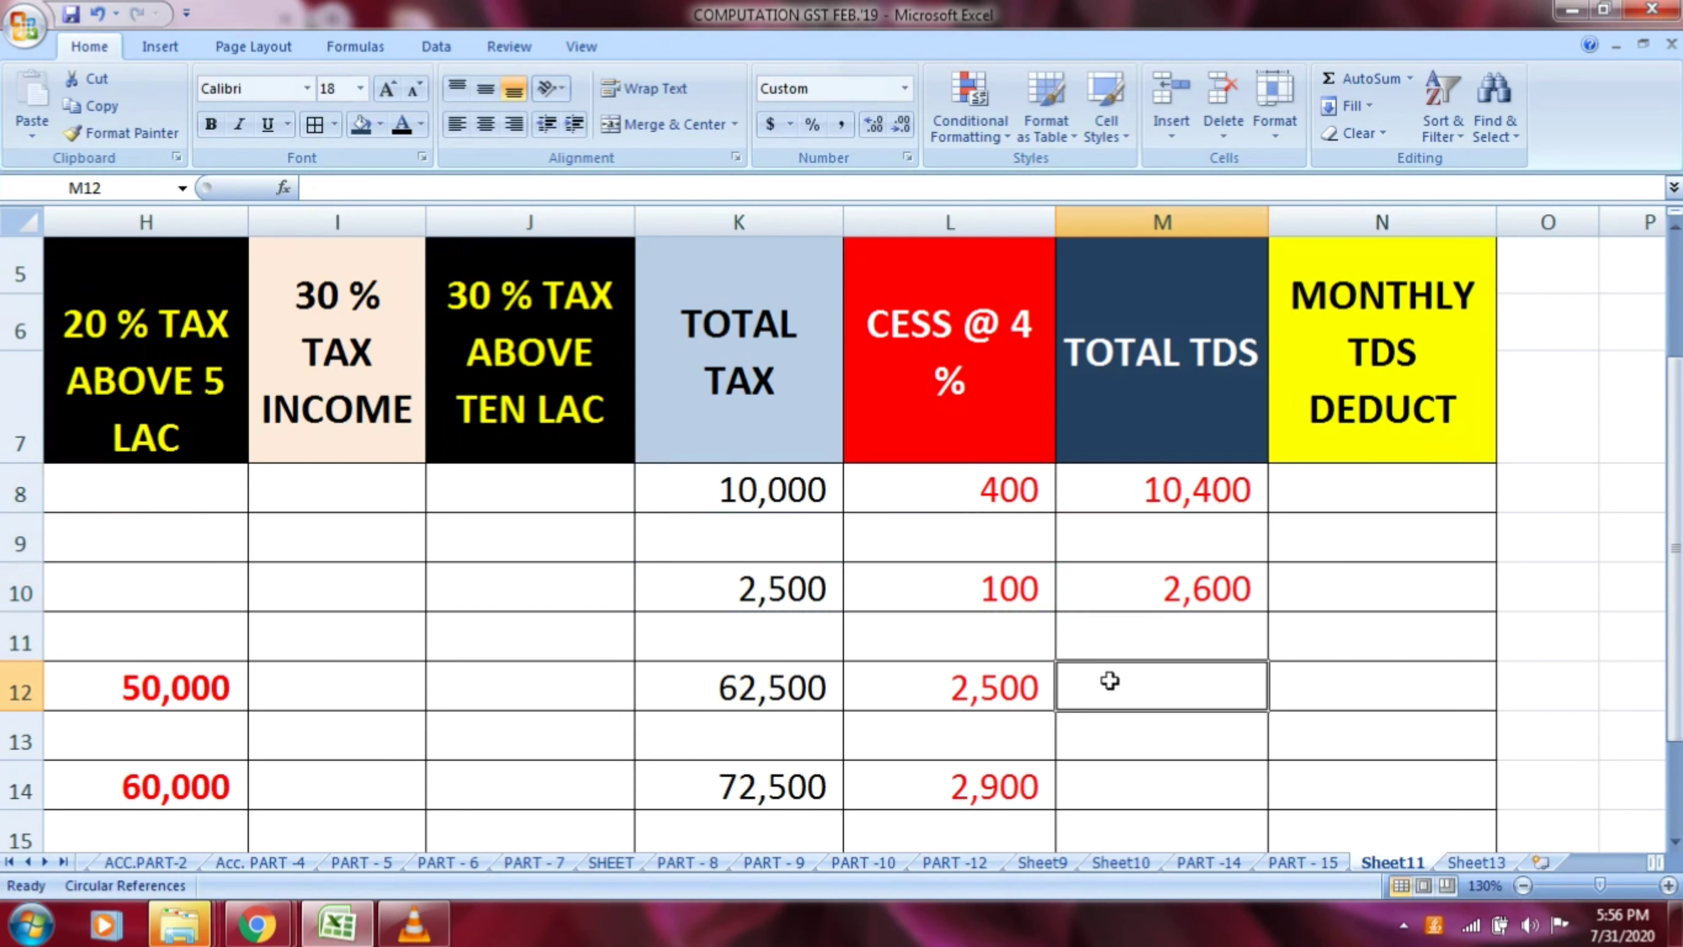
type("=")
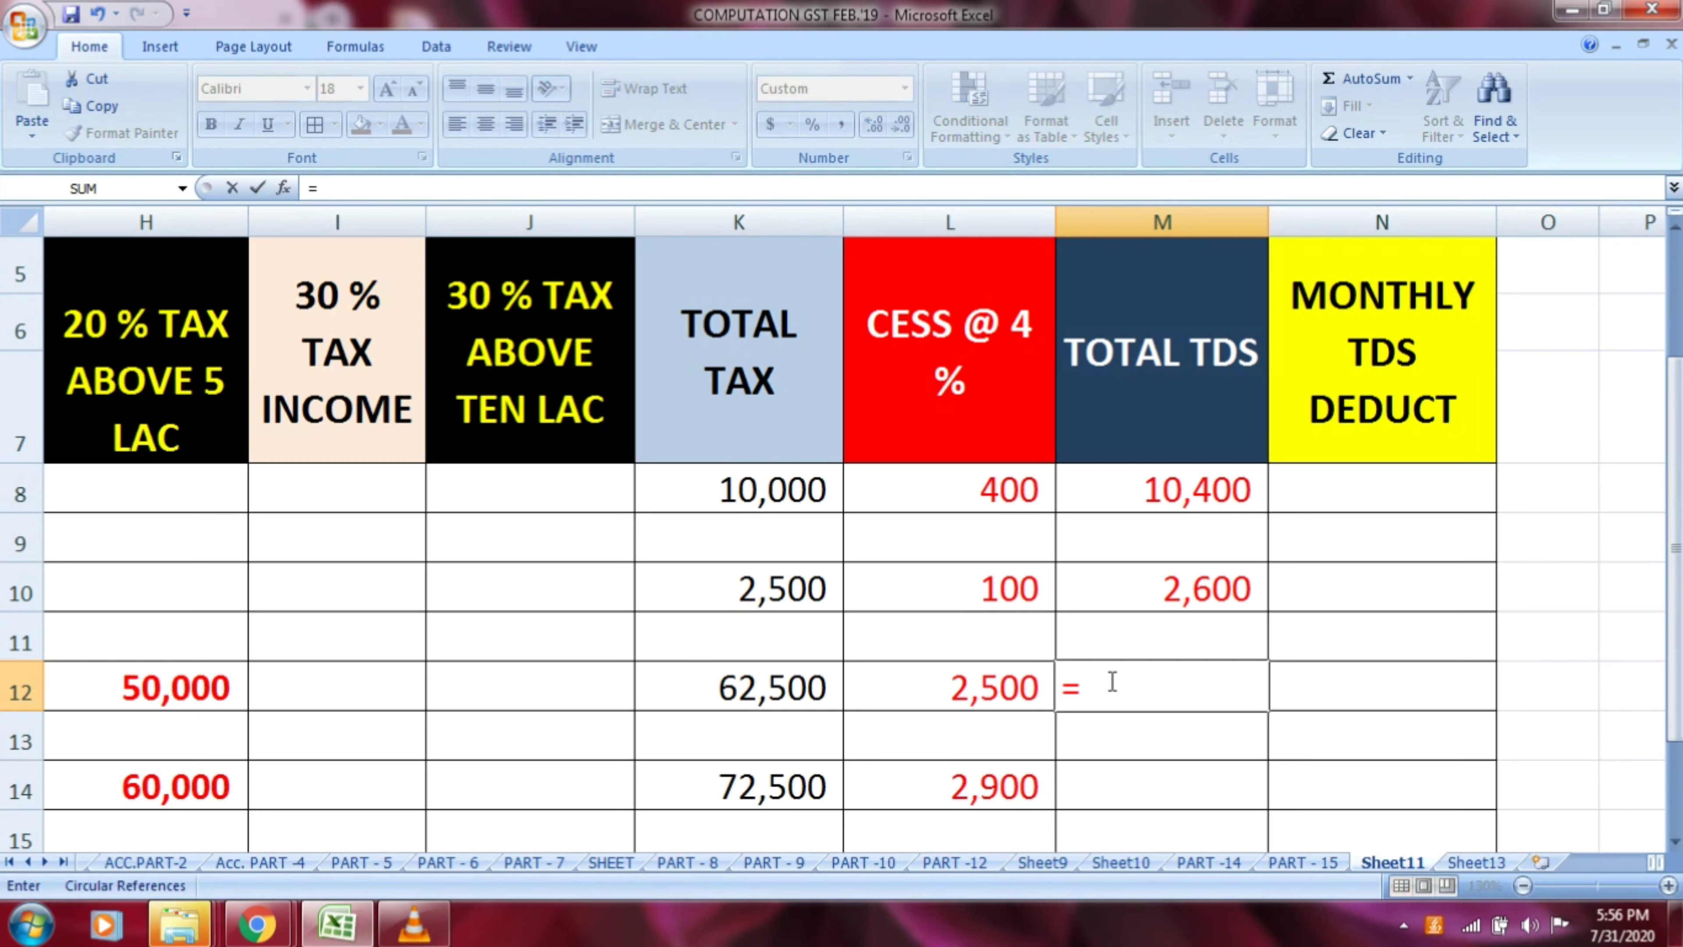
left_click(815, 687)
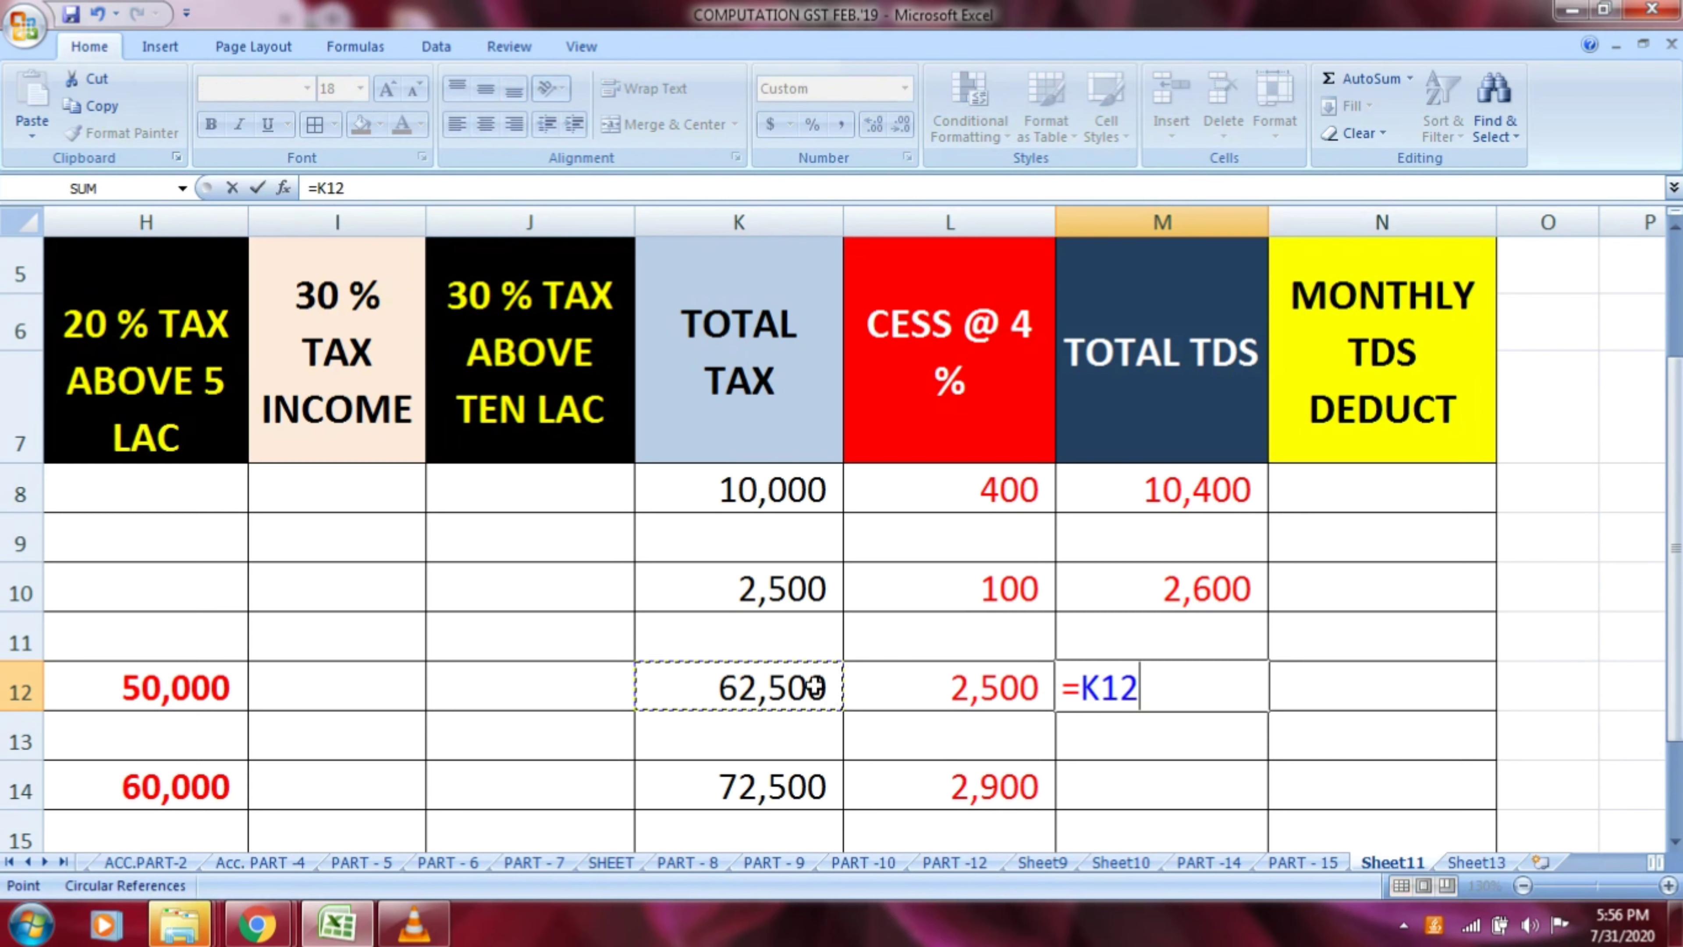
type("+")
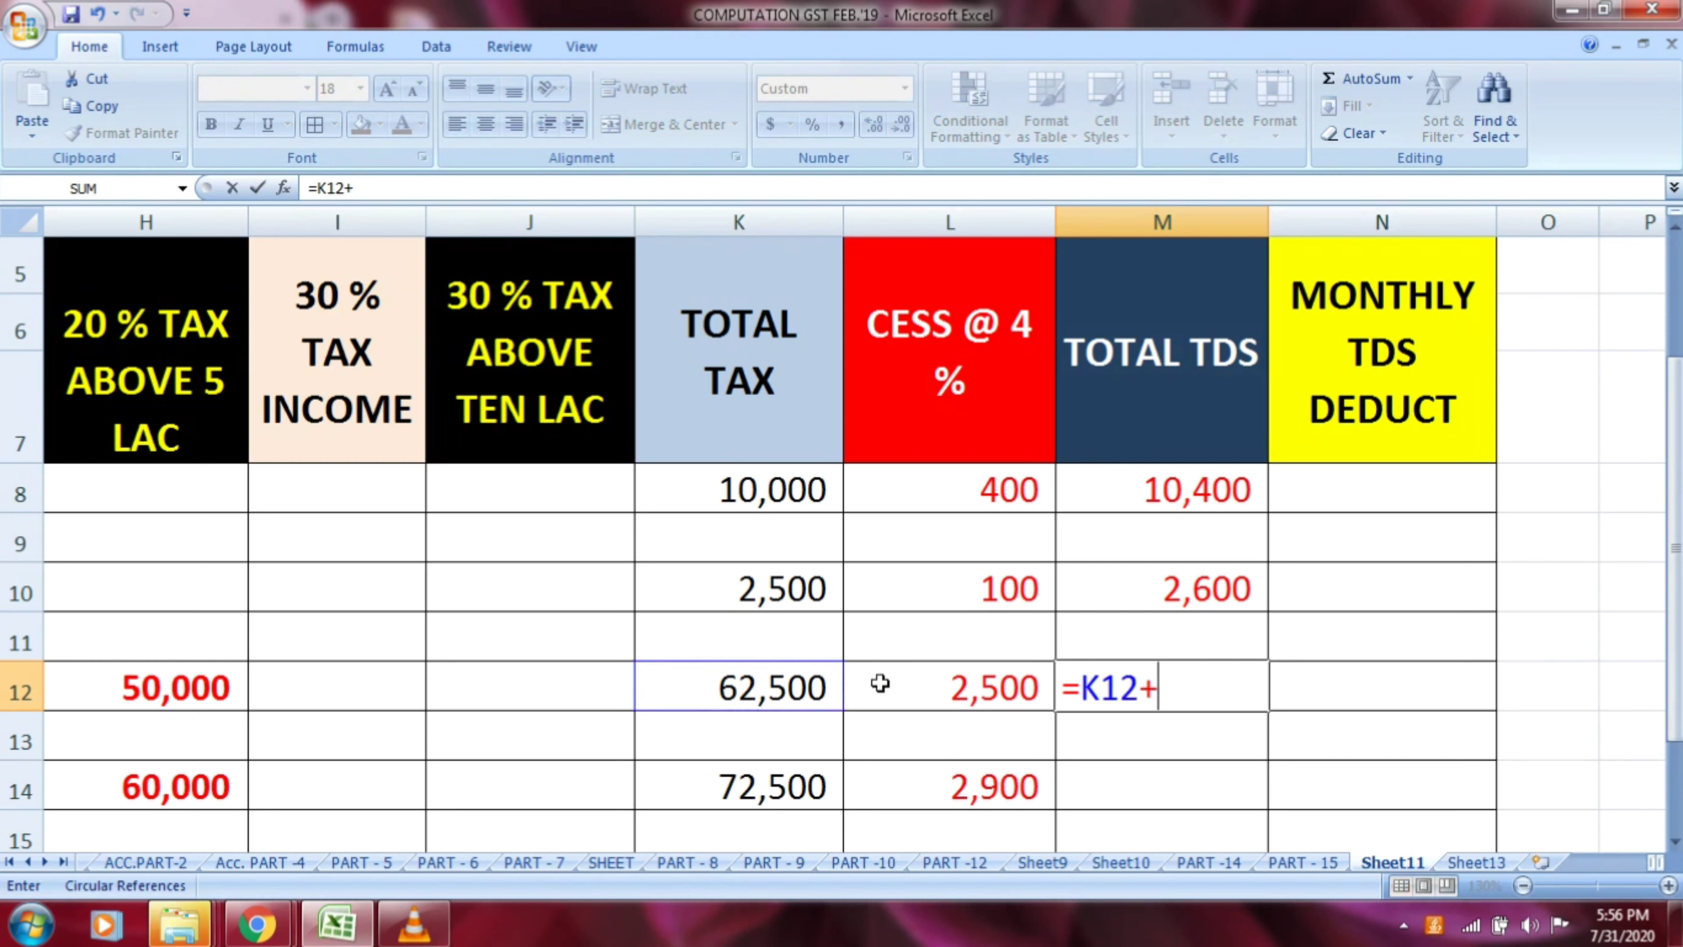
left_click(996, 702)
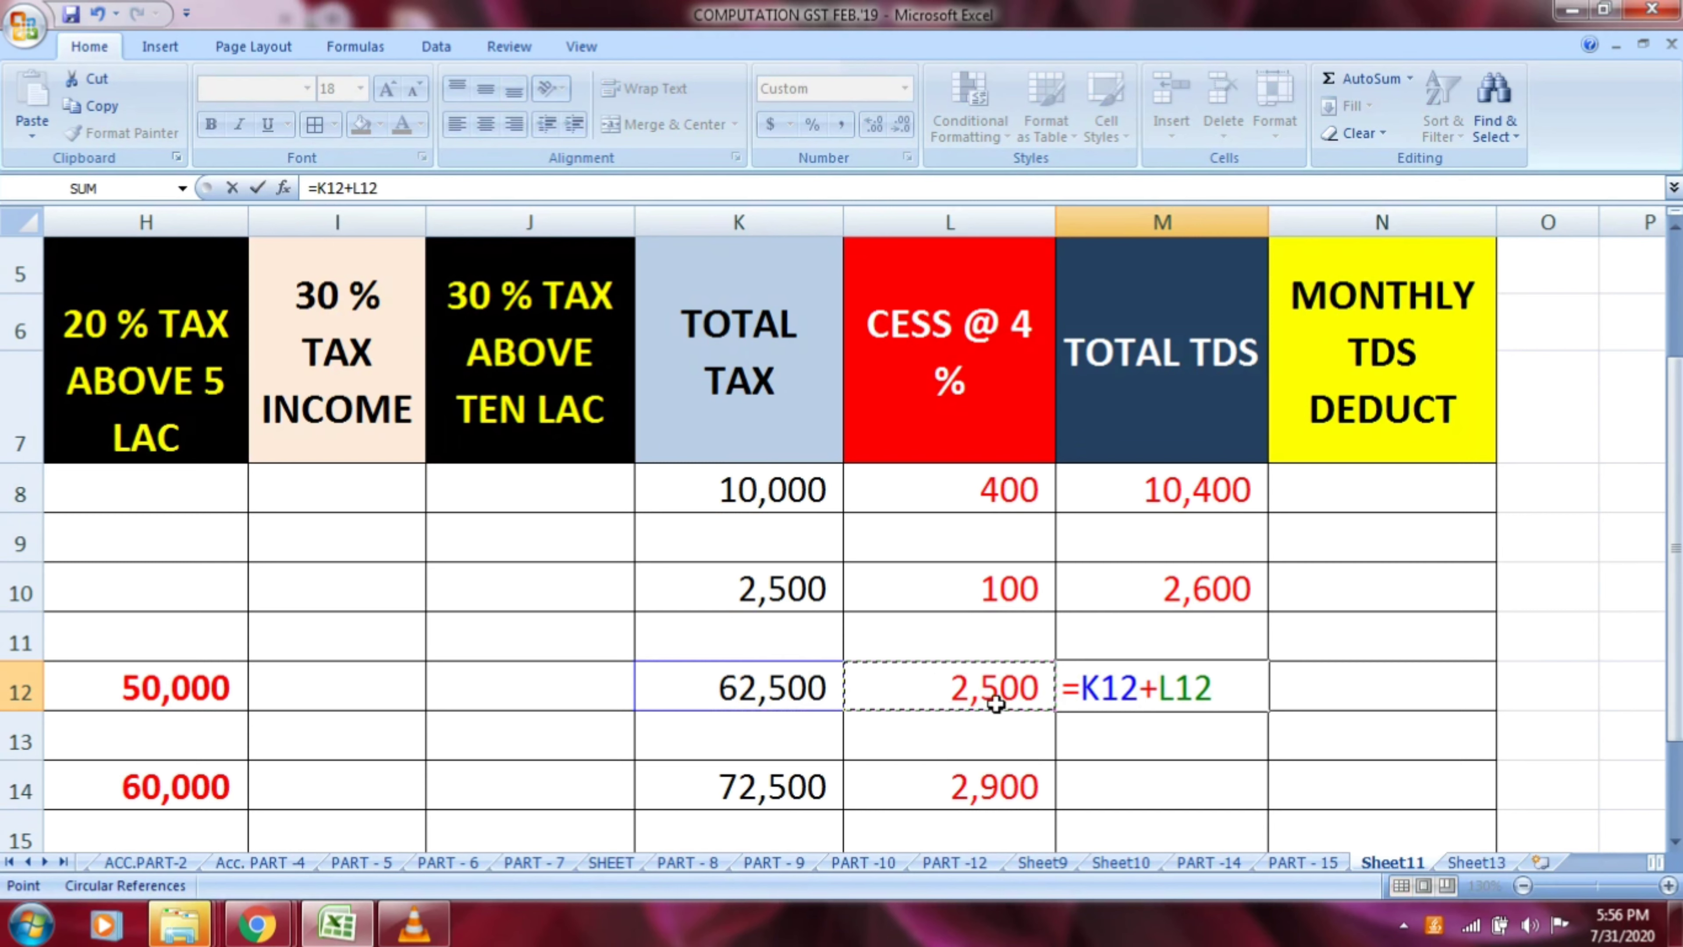
key("Return")
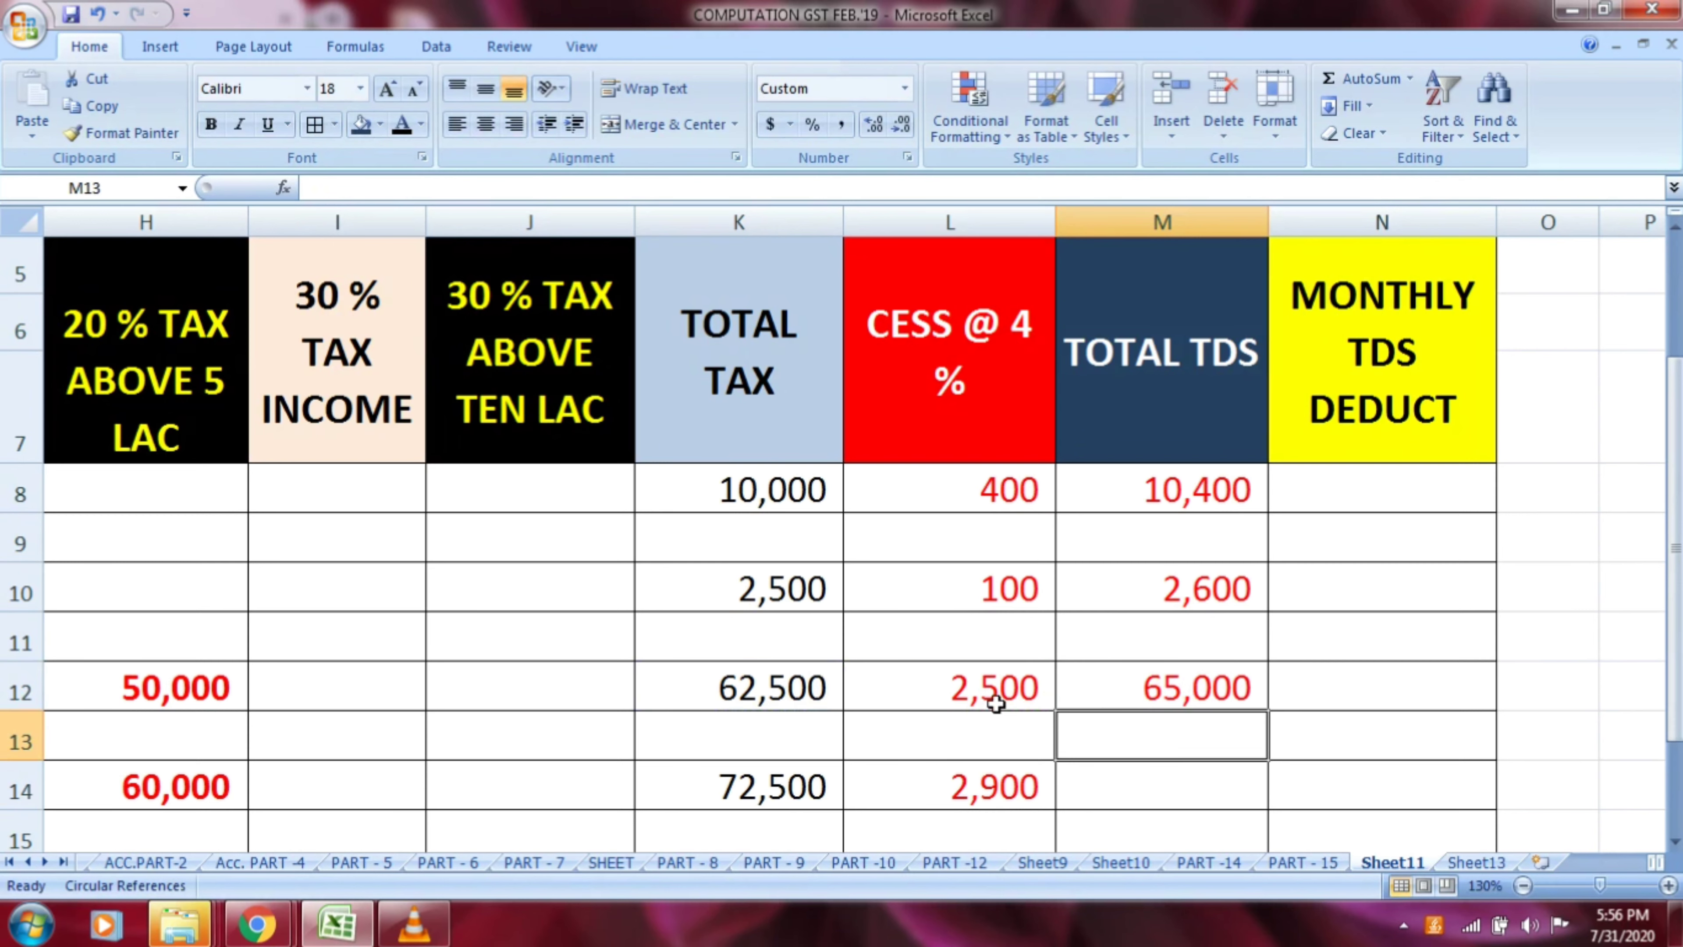
Calculate row 14's total TDS in M14 by adding total tax and cess with the formula =K14+L14
key("Down")
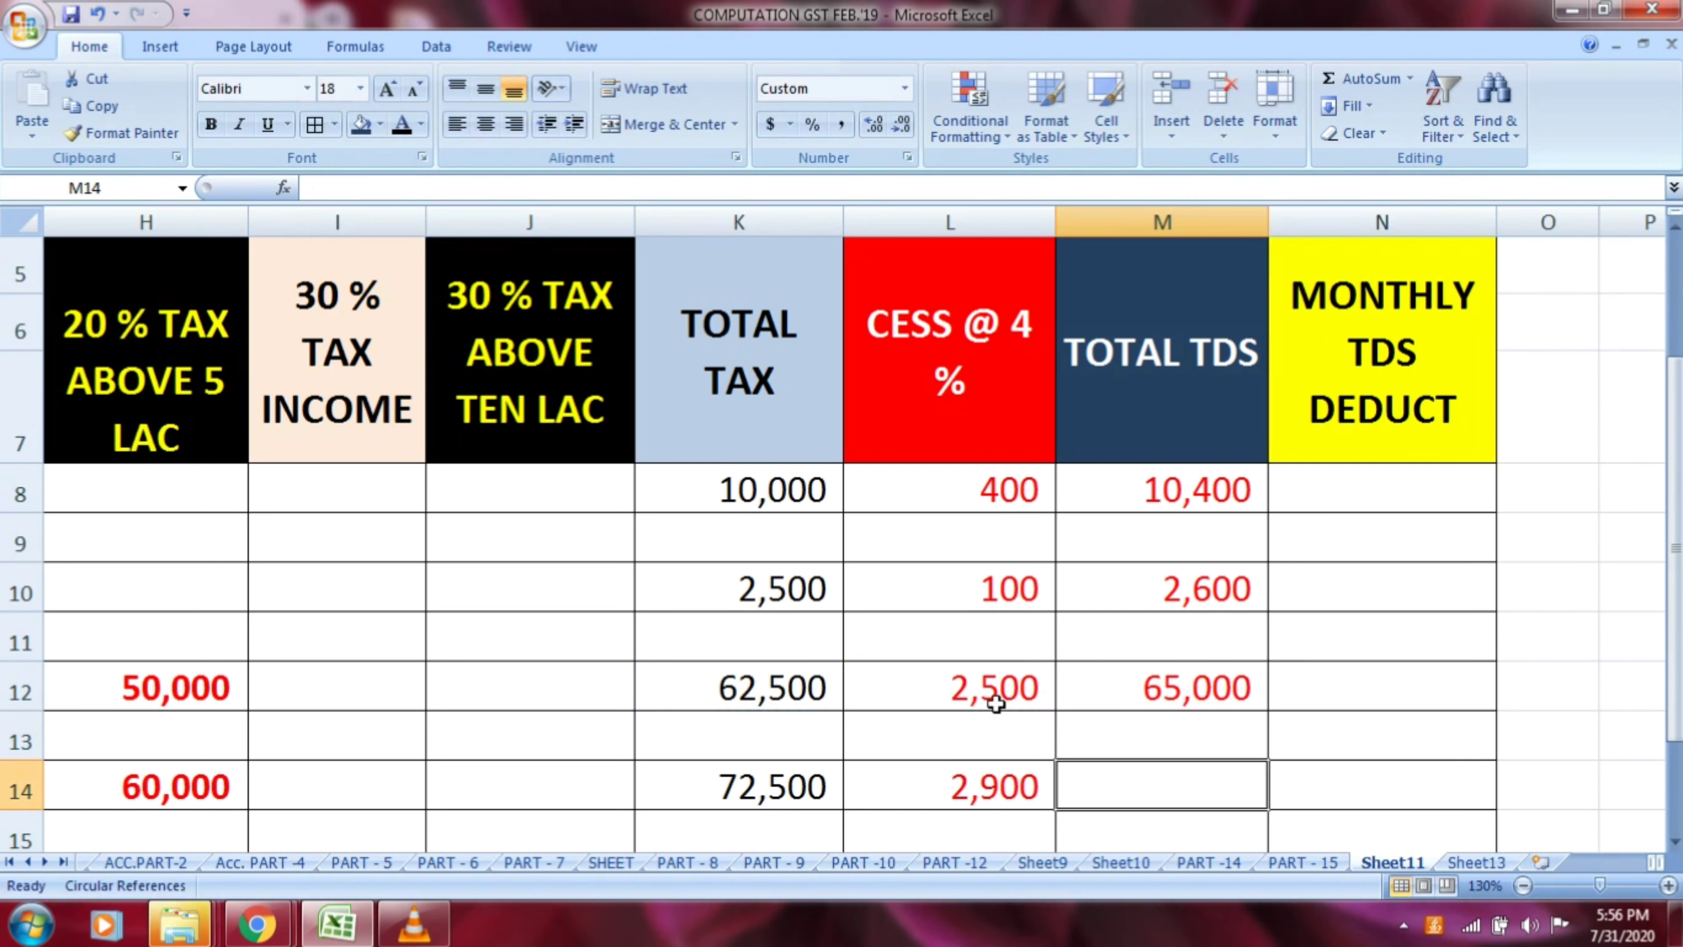
type("=")
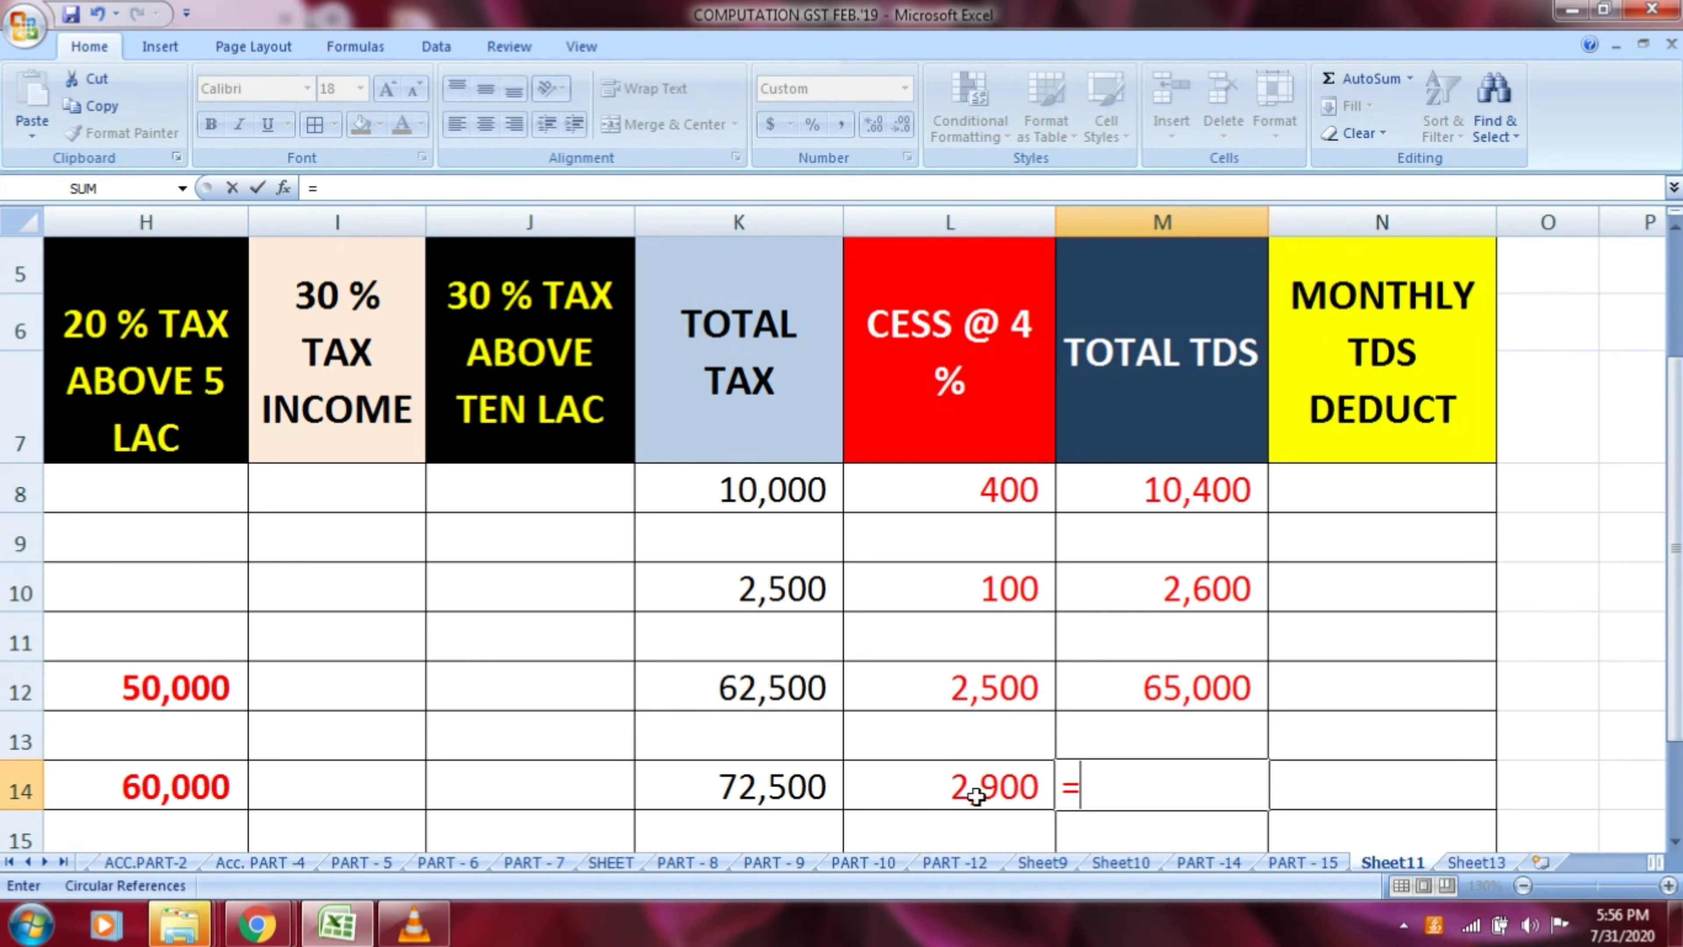
left_click(778, 792)
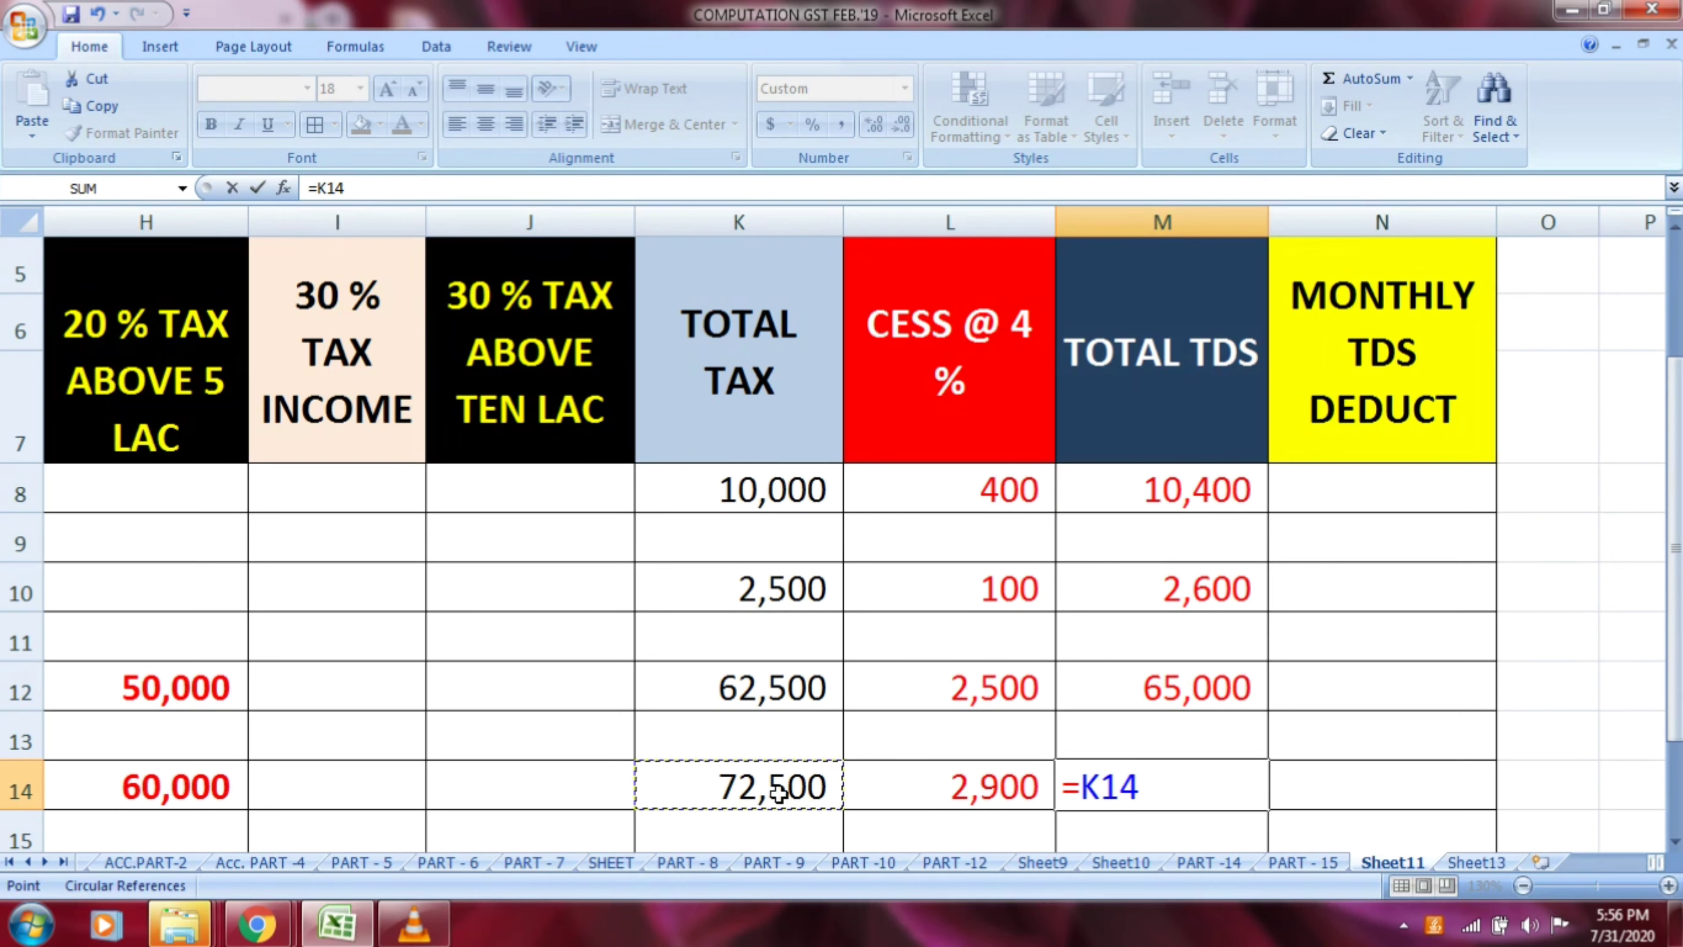
type("+")
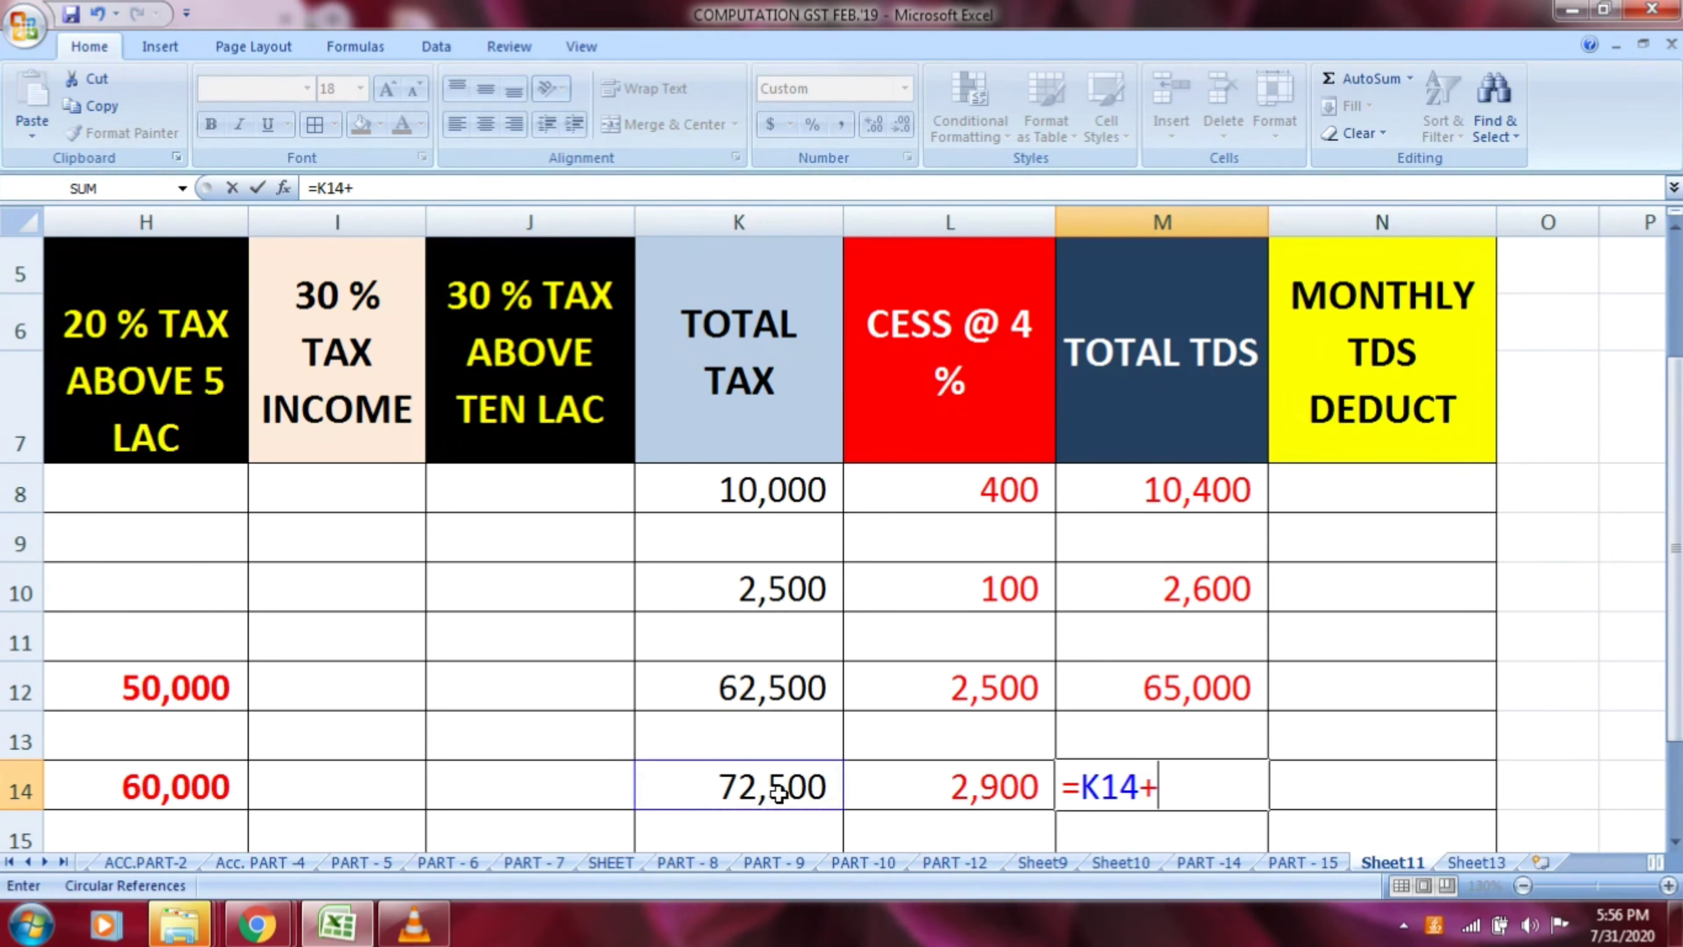
left_click(964, 788)
key("Return")
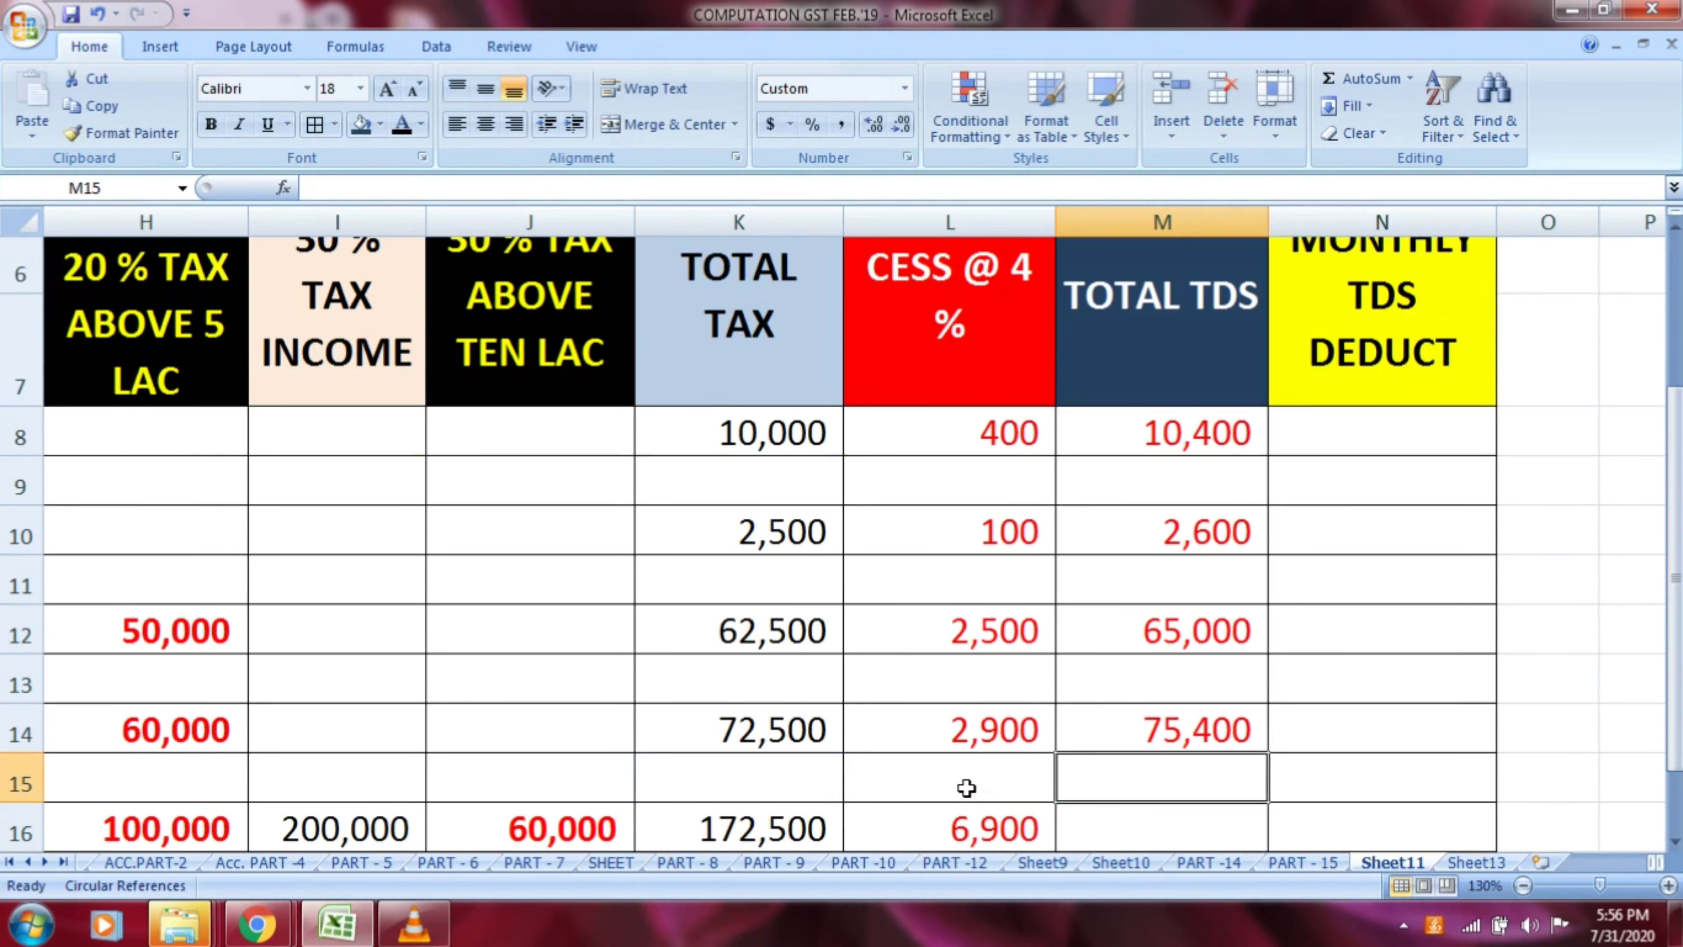
Calculate row 16's total TDS in M16 by adding total tax and cess with the formula =K16+L16
scroll(994, 776, "down", 1)
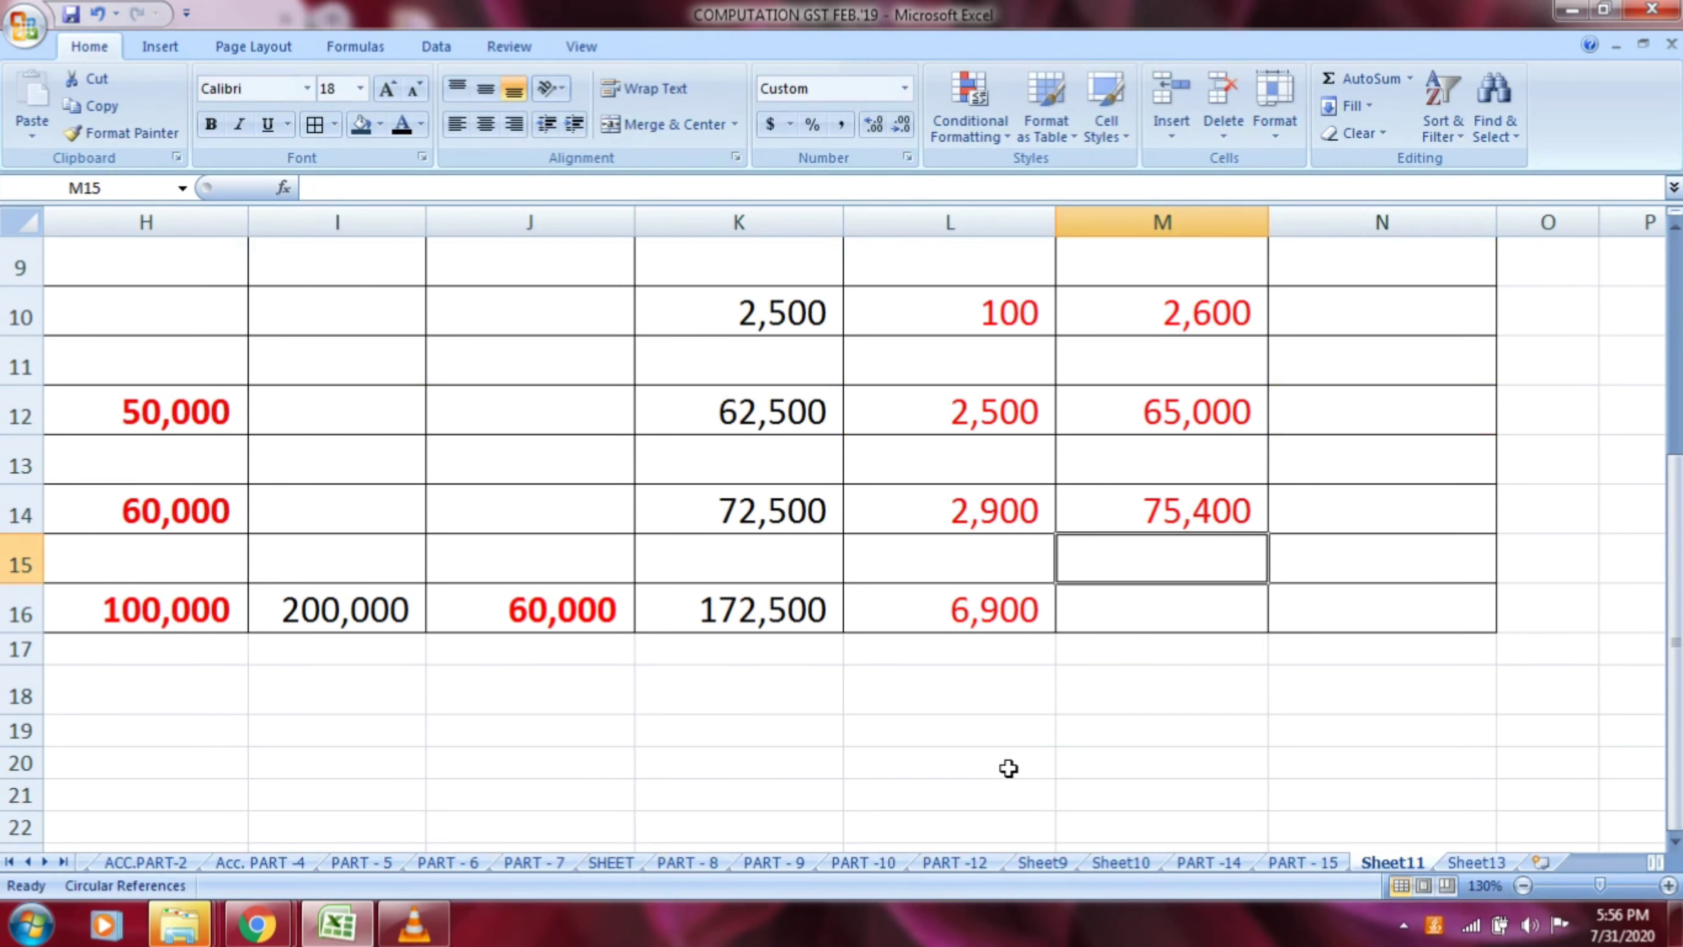
left_click(1175, 606)
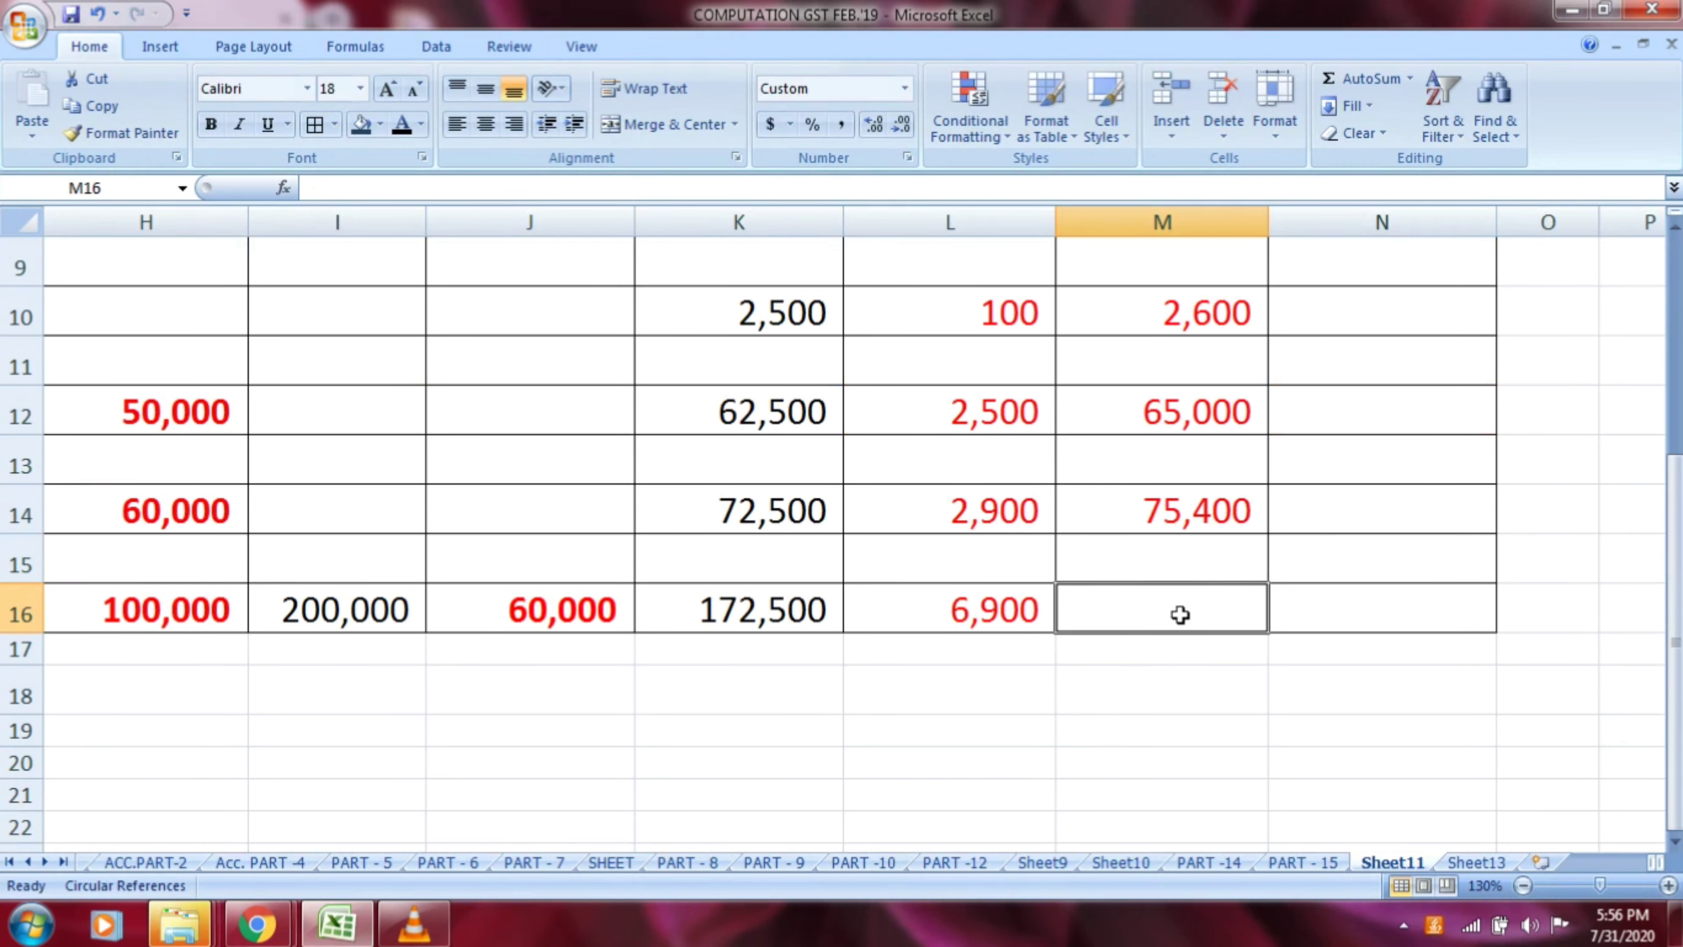
type("=")
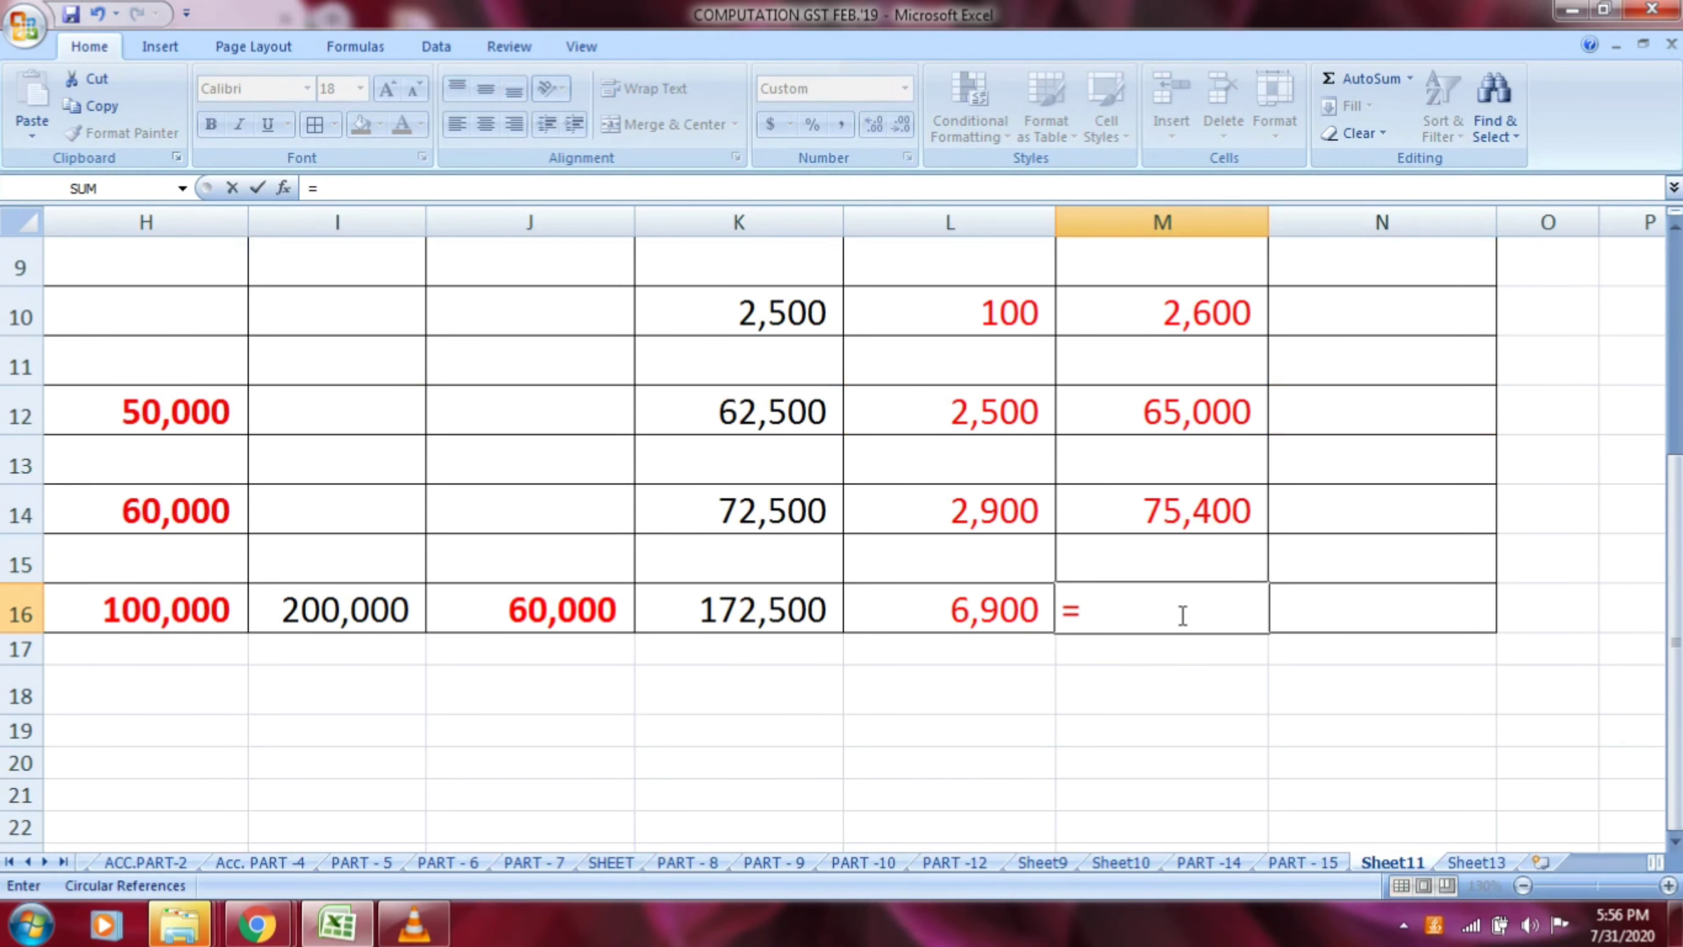
left_click(787, 613)
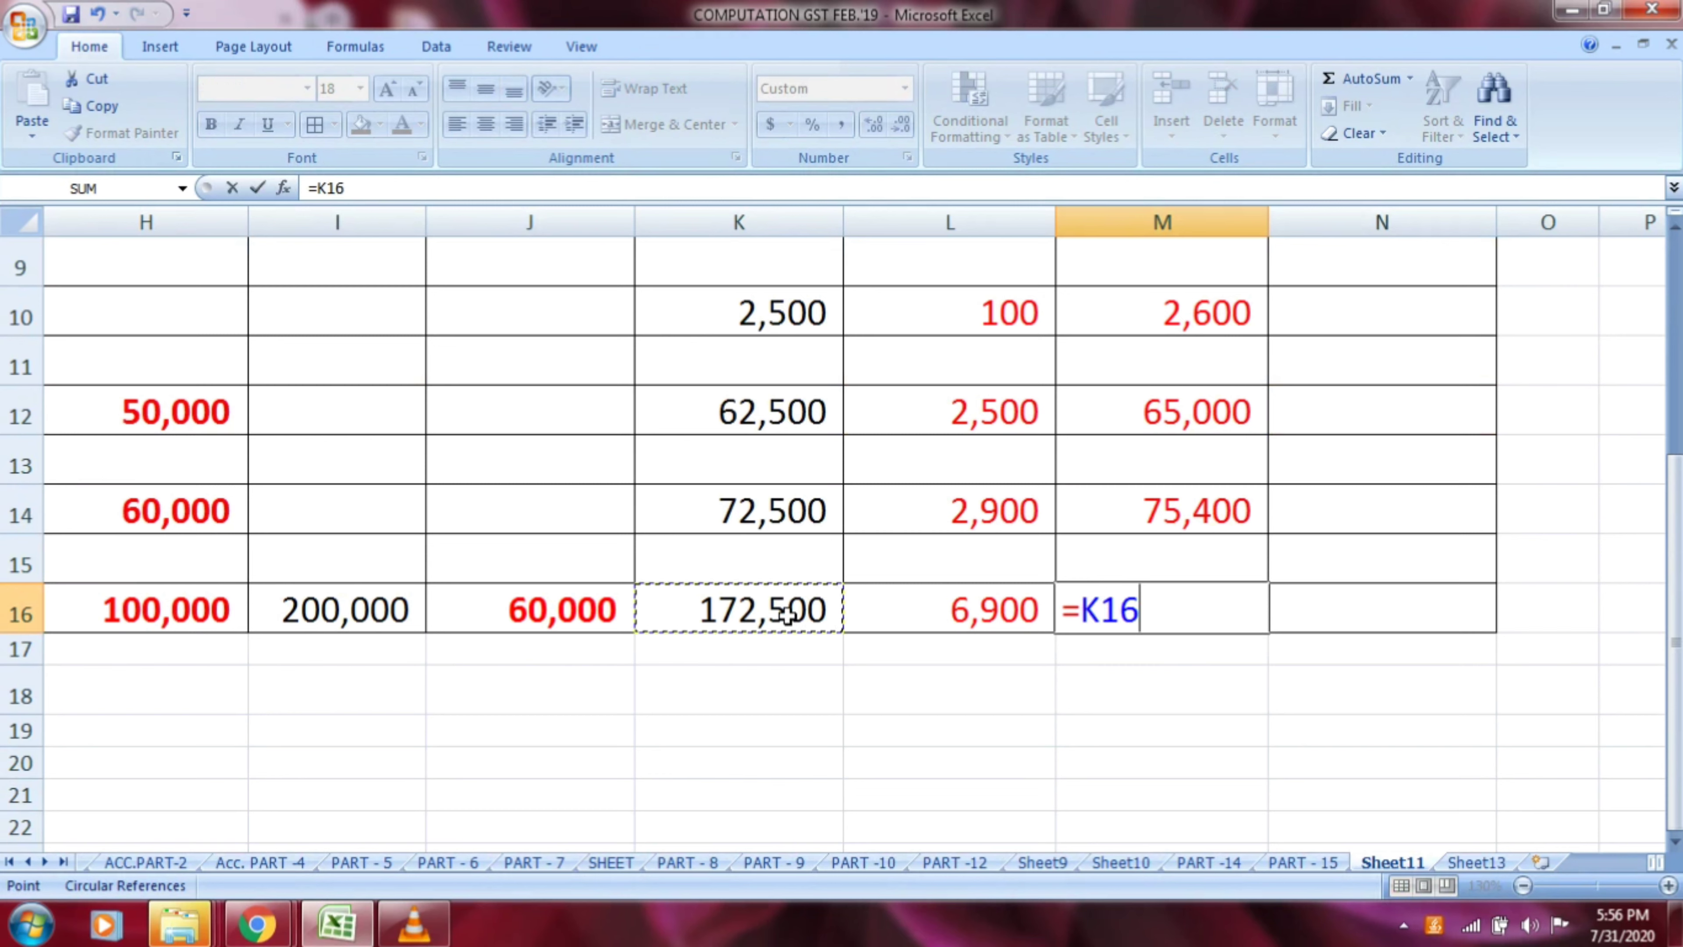
type("+")
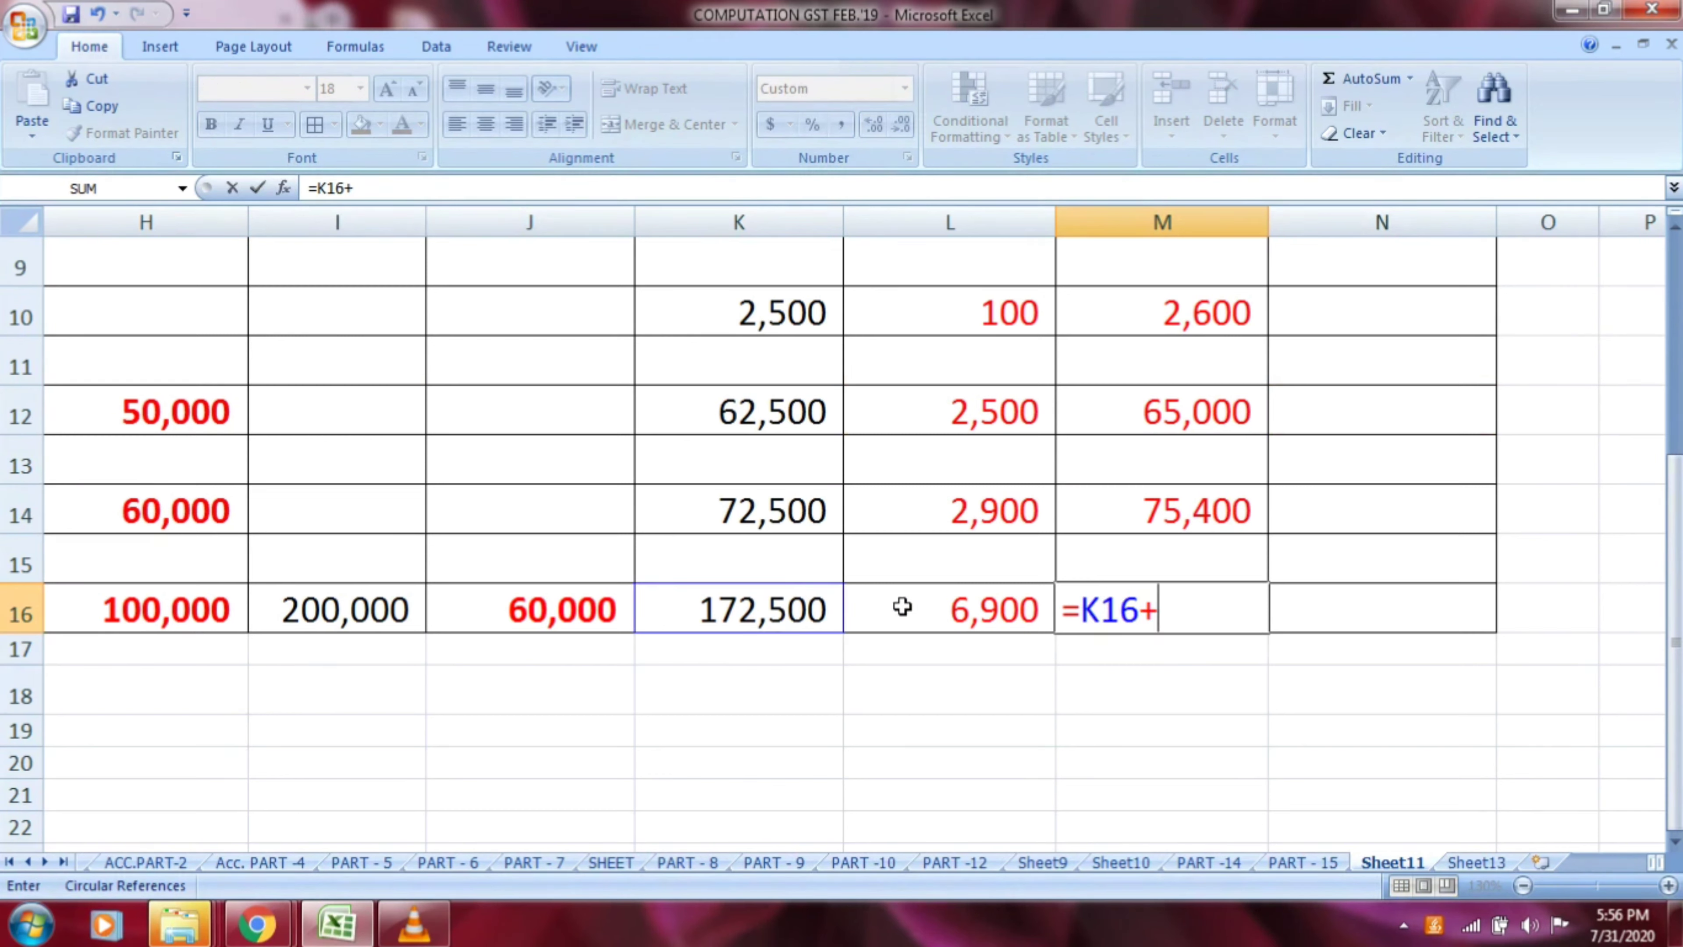
left_click(943, 608)
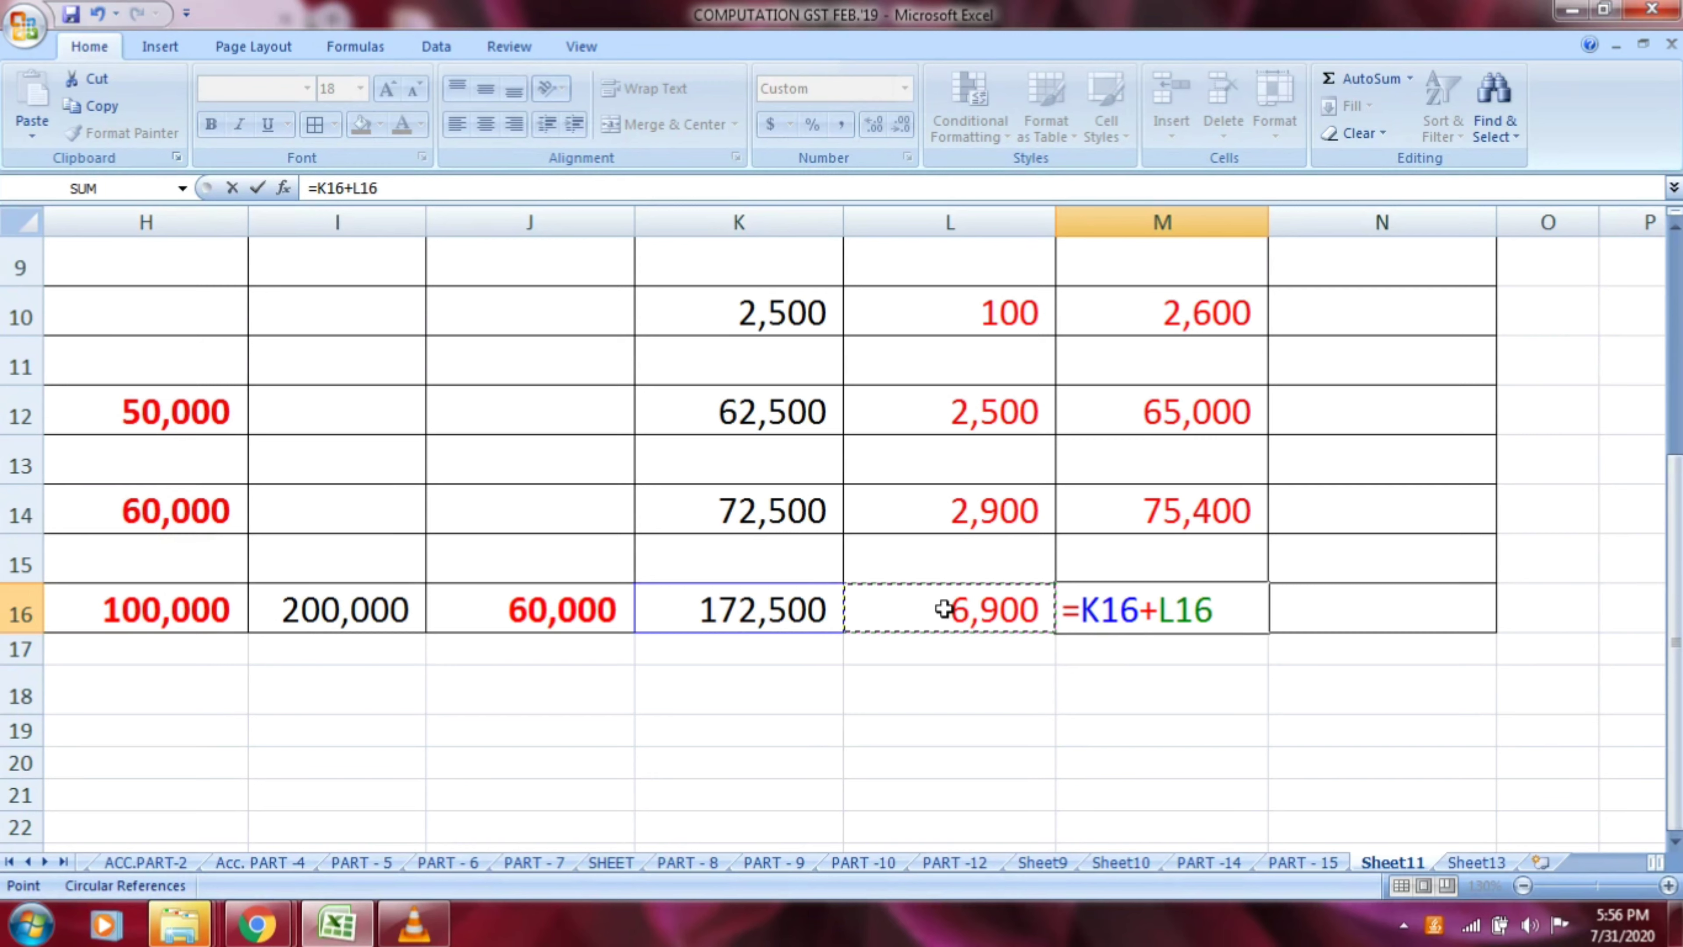
key("Return")
Review the TOTAL TDS column against its headings and select the MONTHLY TDS DEDUCT heading cell N5
key("Up")
key("Up")
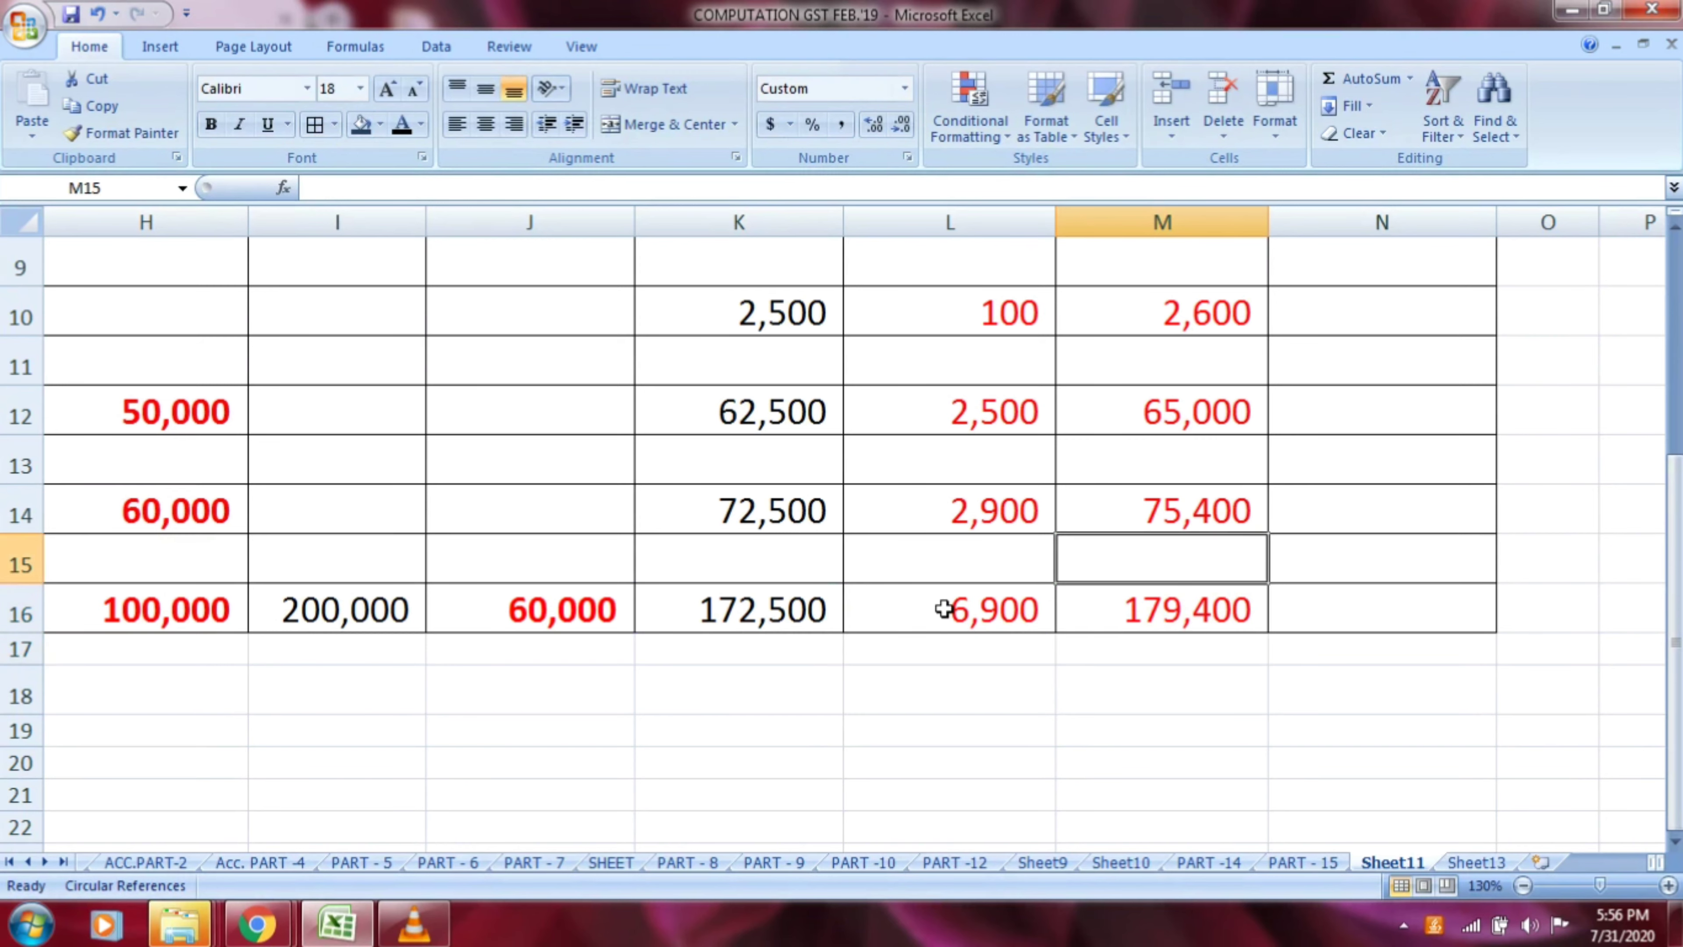
key("Up")
key("Up")
key("Up")
key("Up")
key("Up")
key("Up")
key("Up")
key("Up")
key("Up")
key("Up")
key("Up")
key("Up")
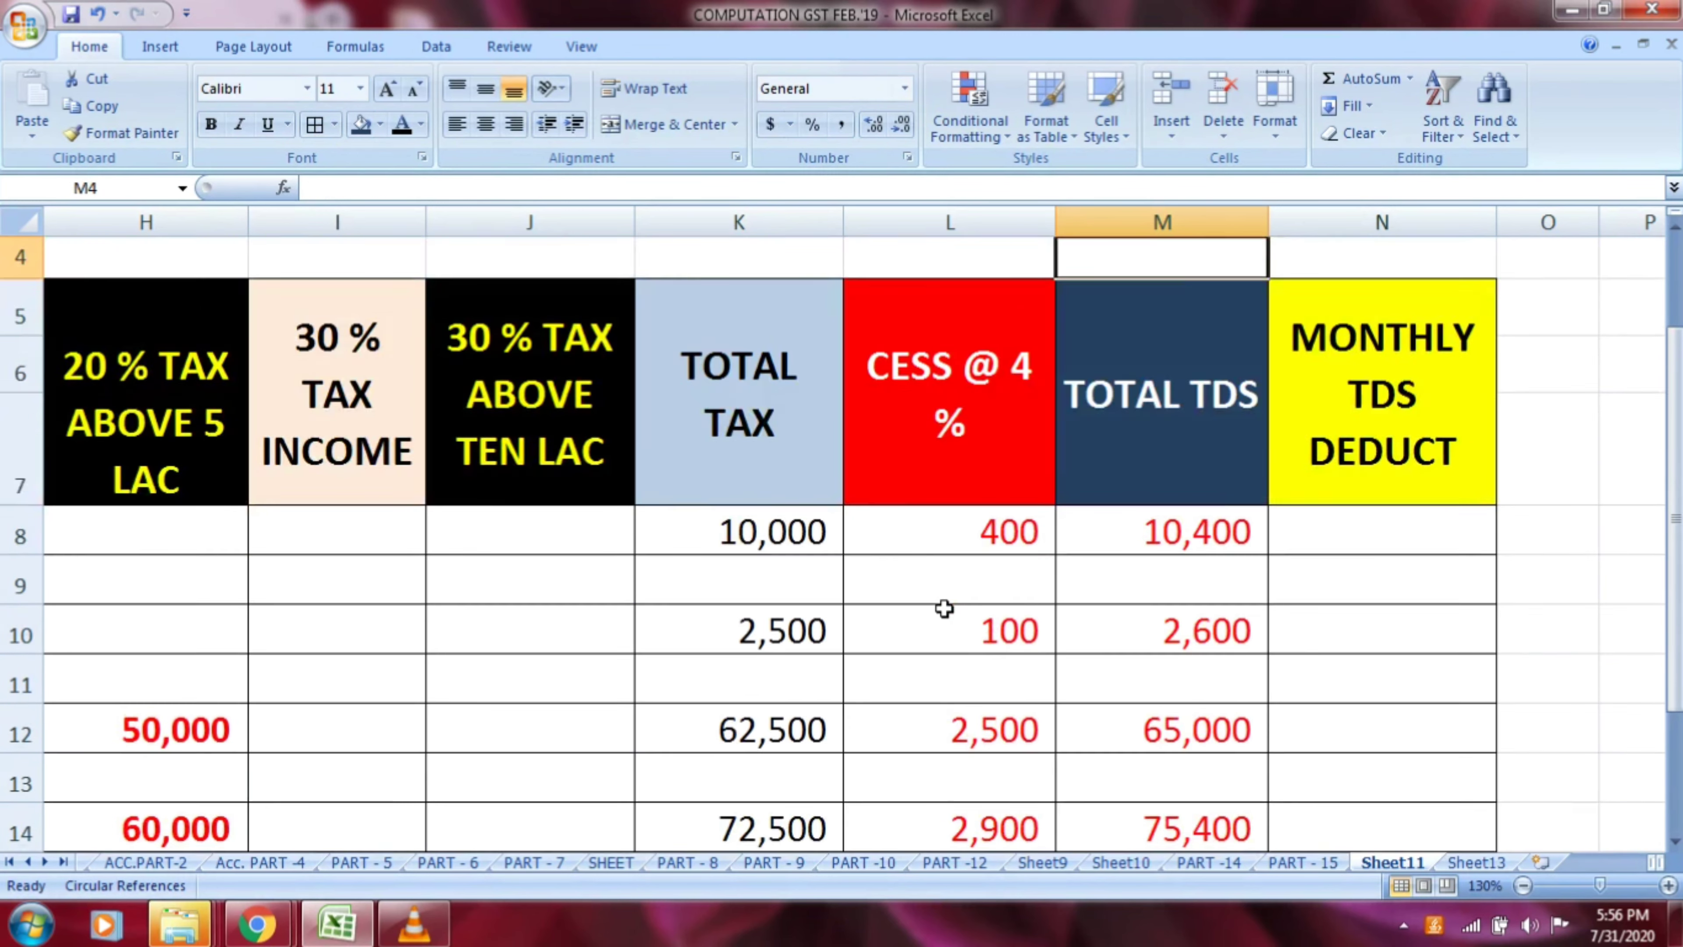
key("Down")
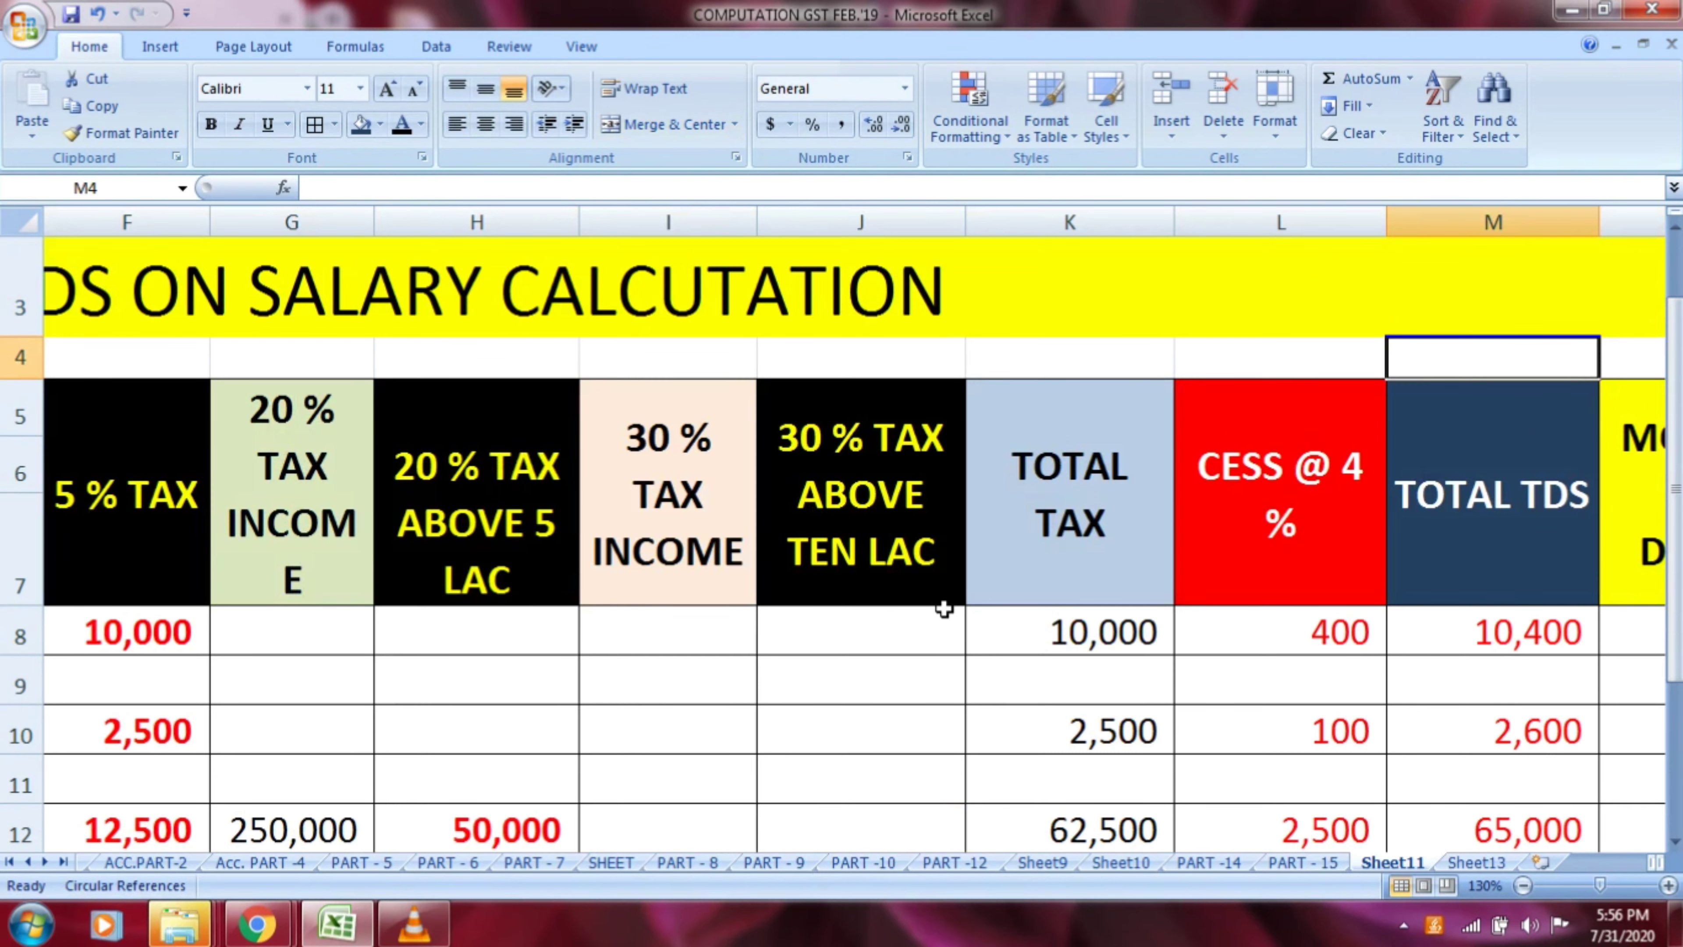
key("Right")
key("Down")
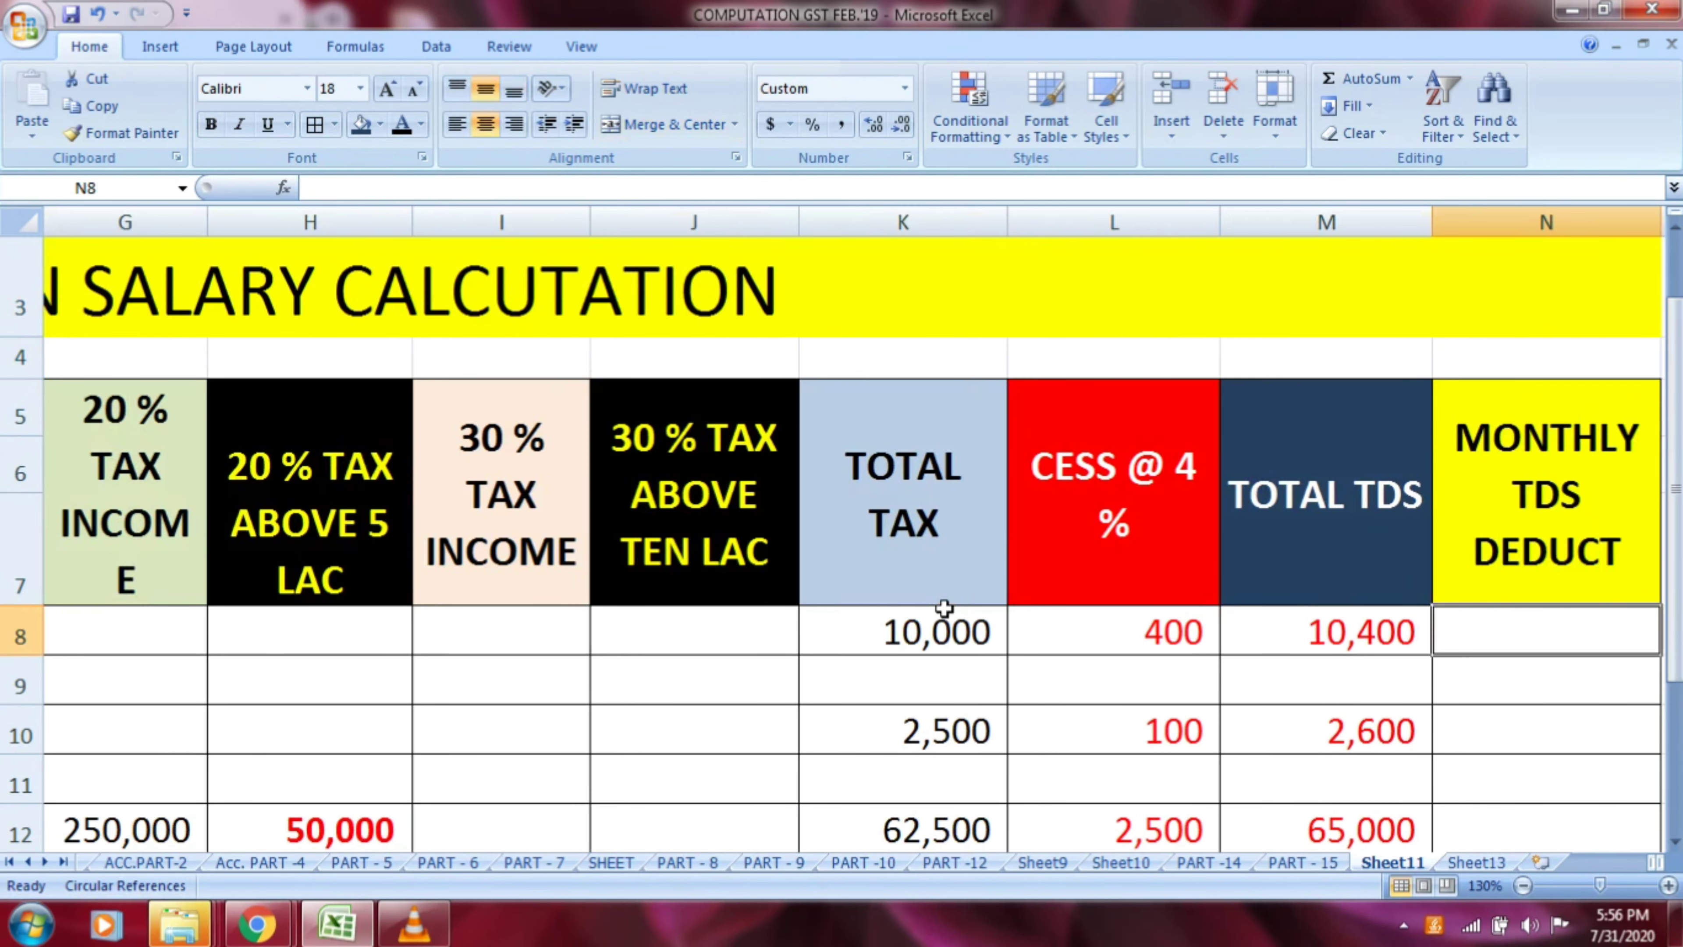
key("Right")
key("Down")
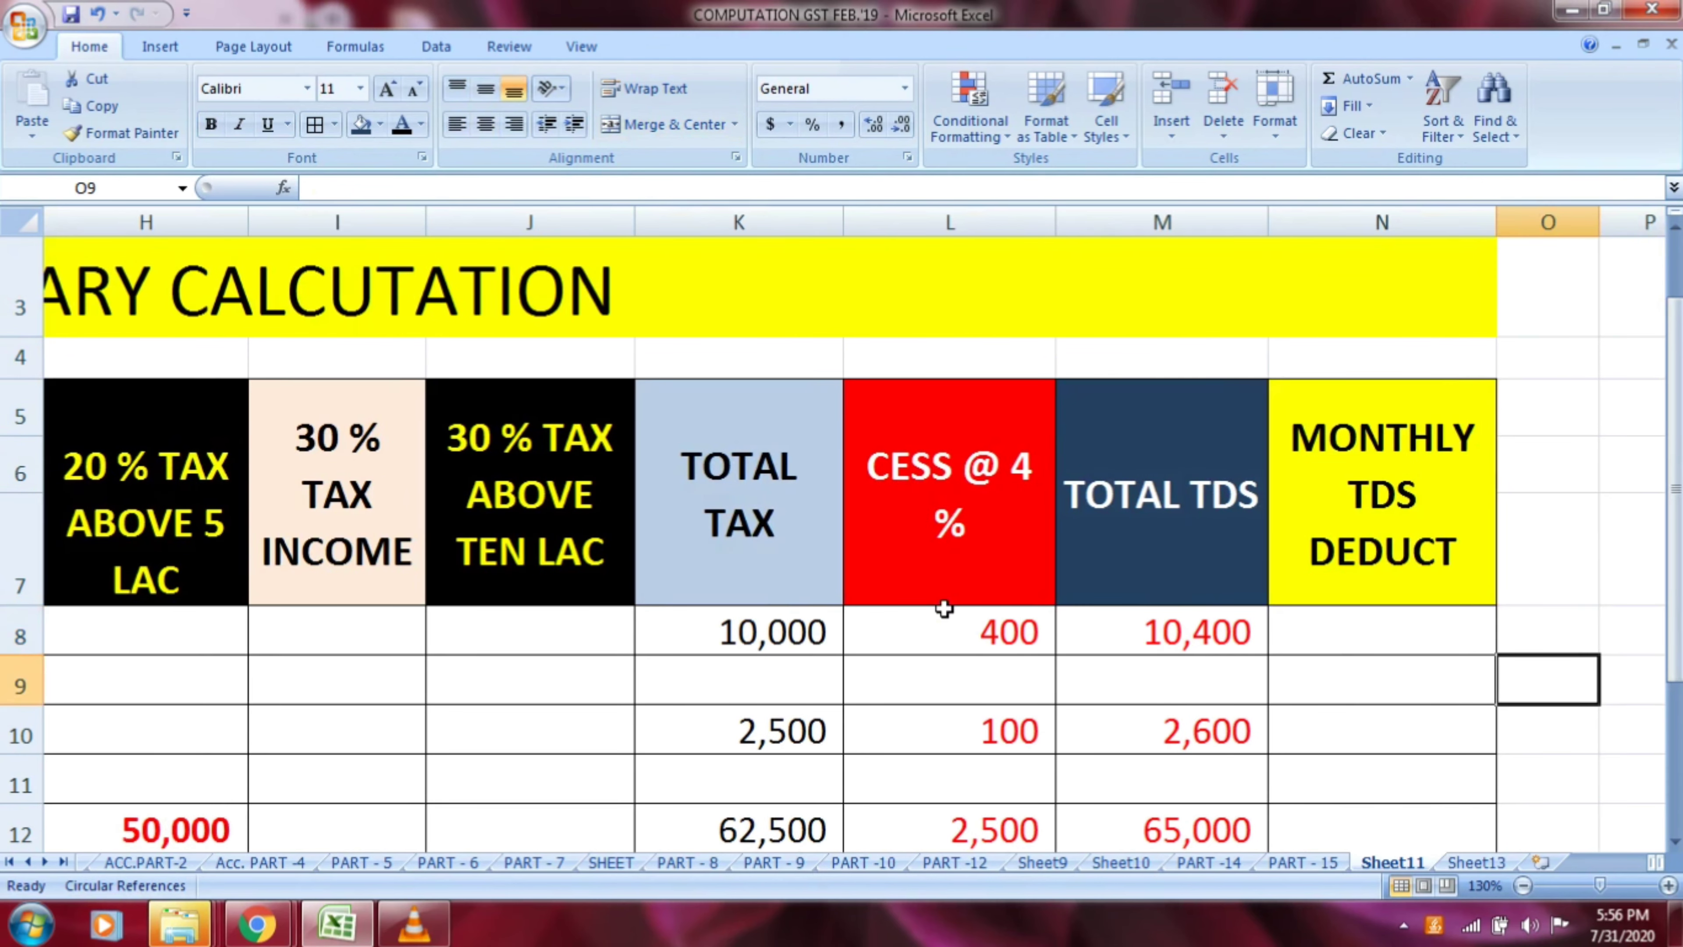
key("Down")
key("Down")
key("Down")
key("Down")
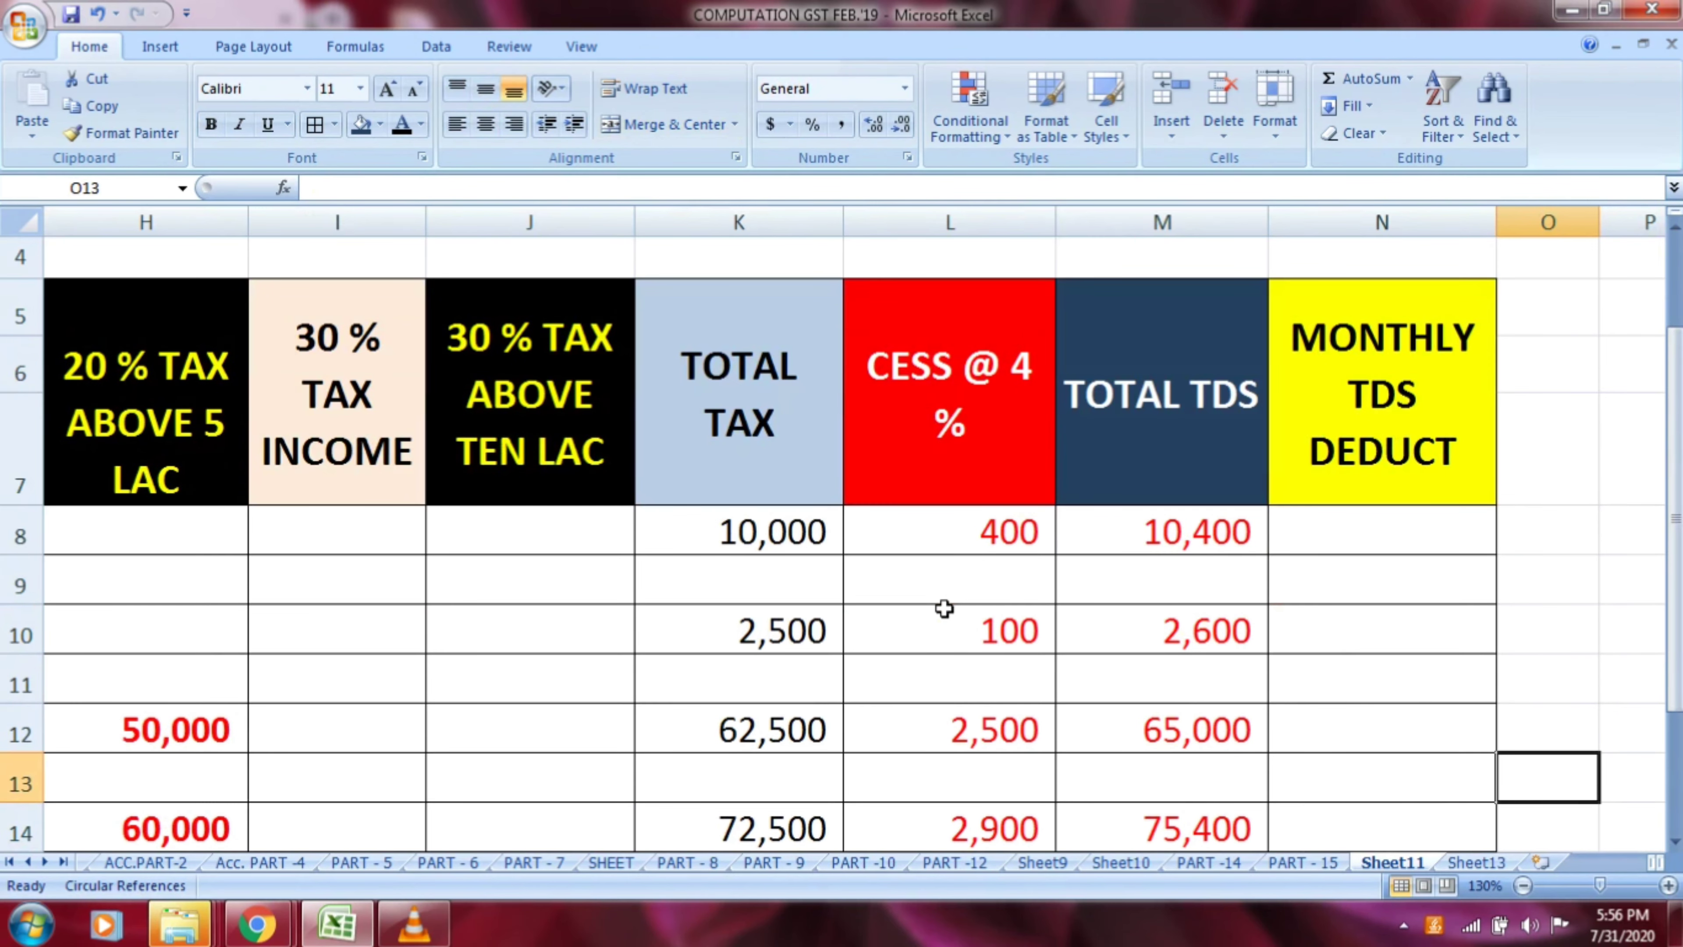
key("Down")
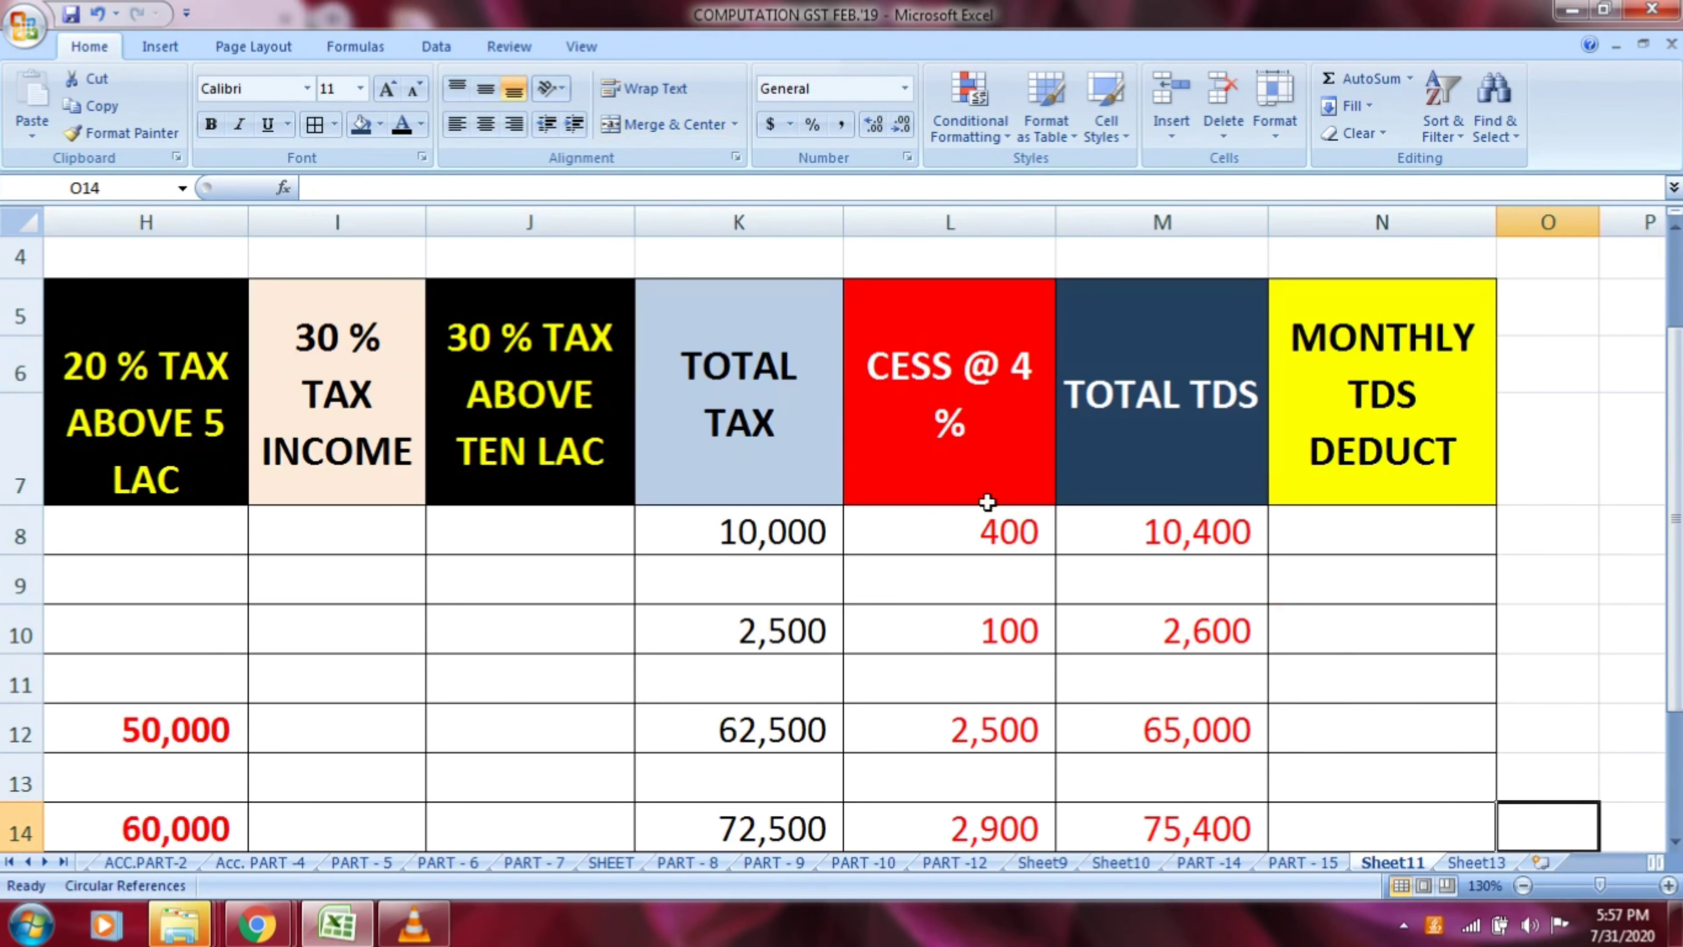
left_click(1436, 454)
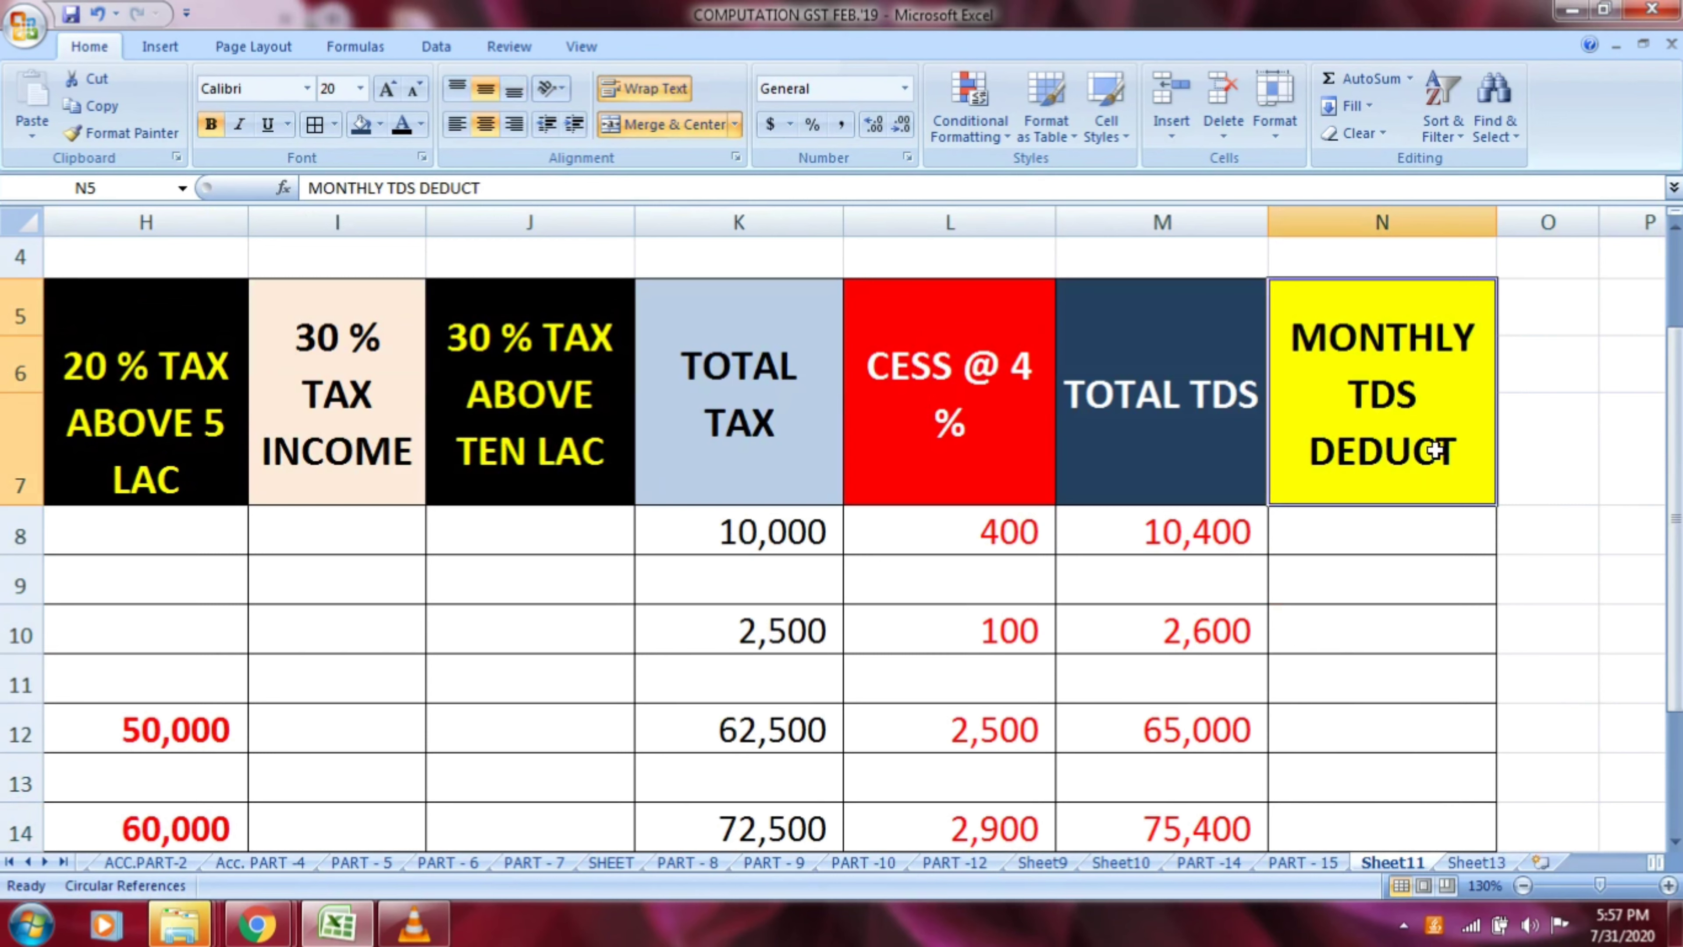
Calculate row 8's monthly TDS deduction in N8 by dividing total TDS by 12 with the formula =M8/12
left_click(1404, 525)
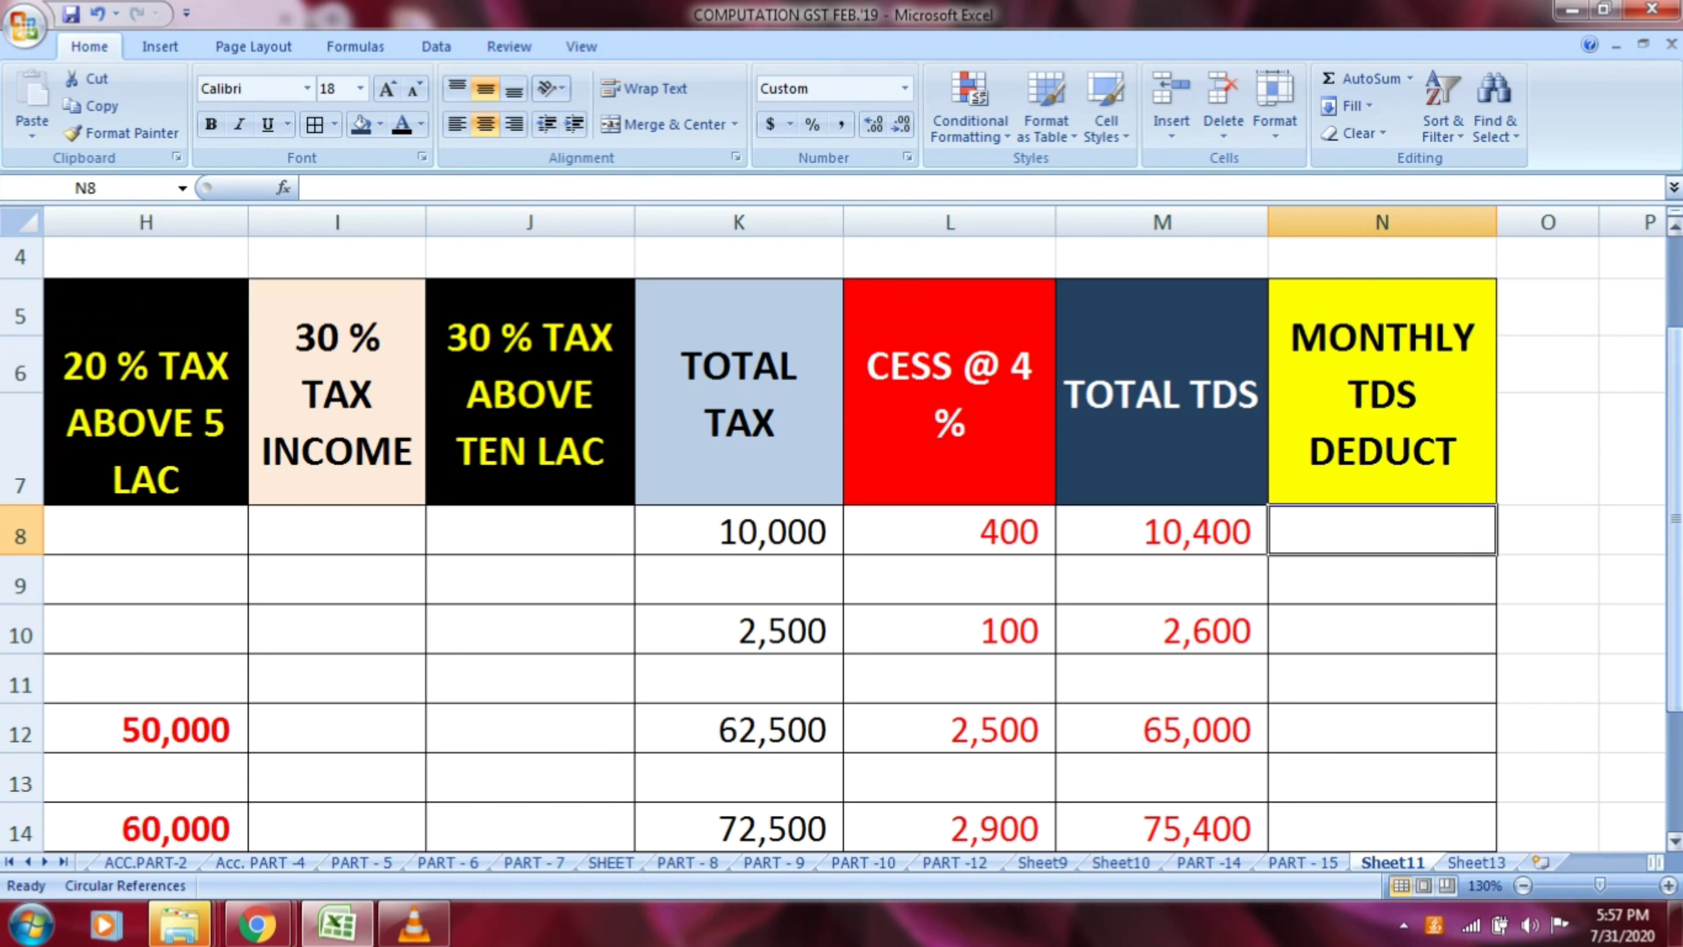
type("=")
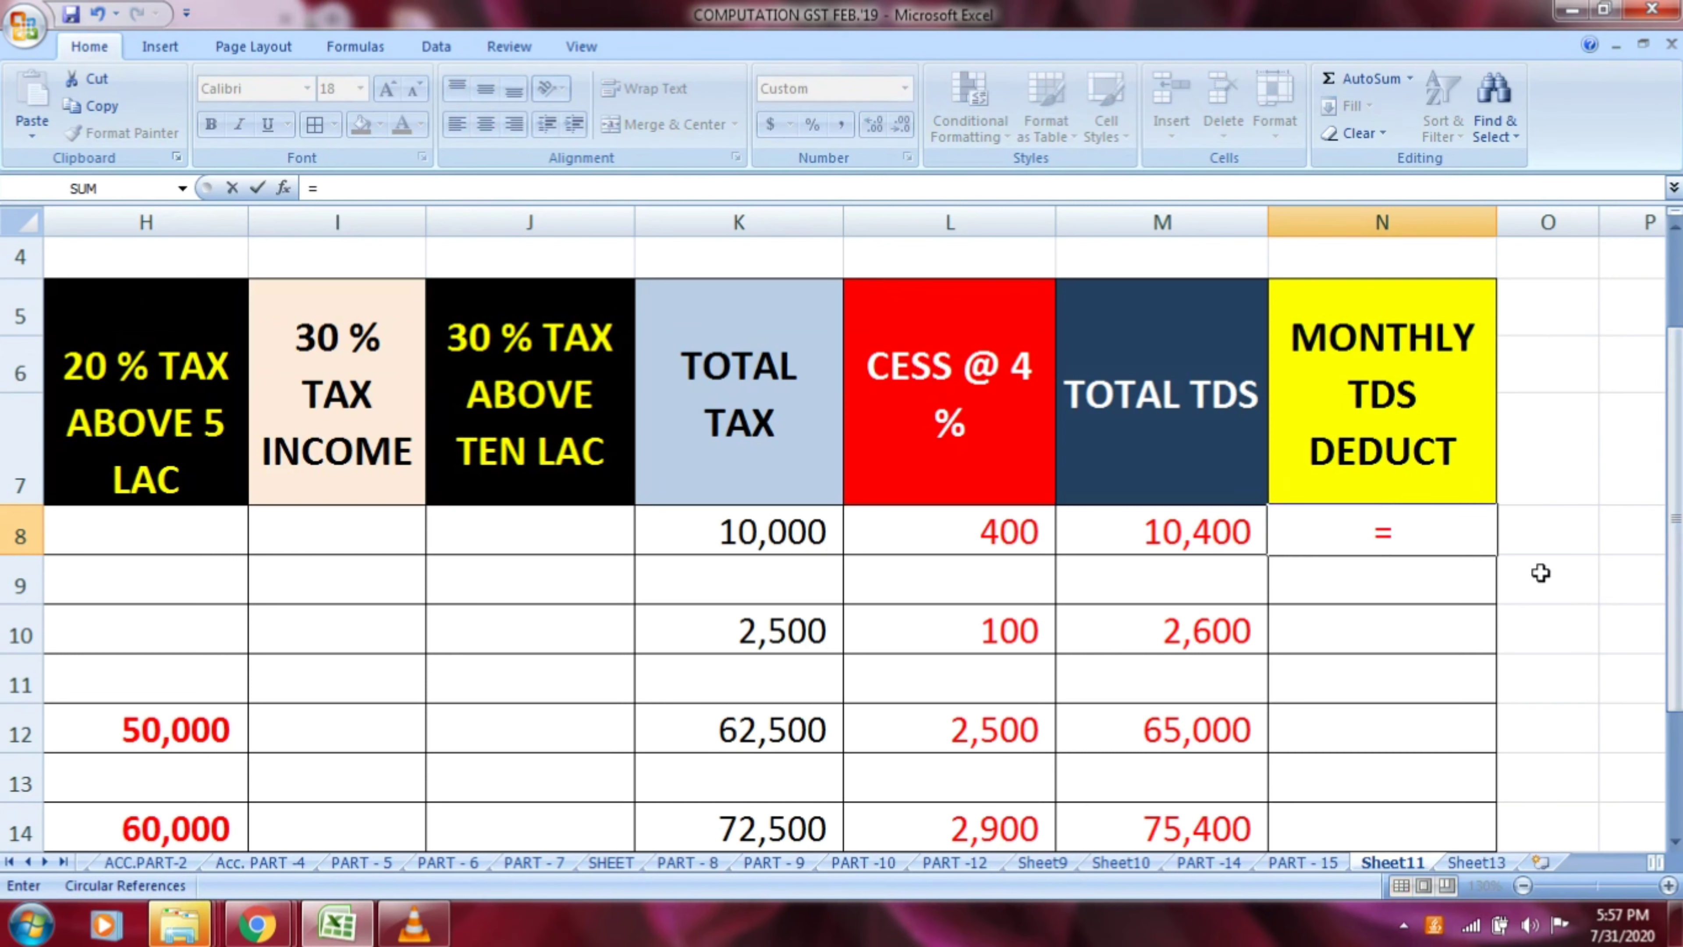
left_click(1203, 538)
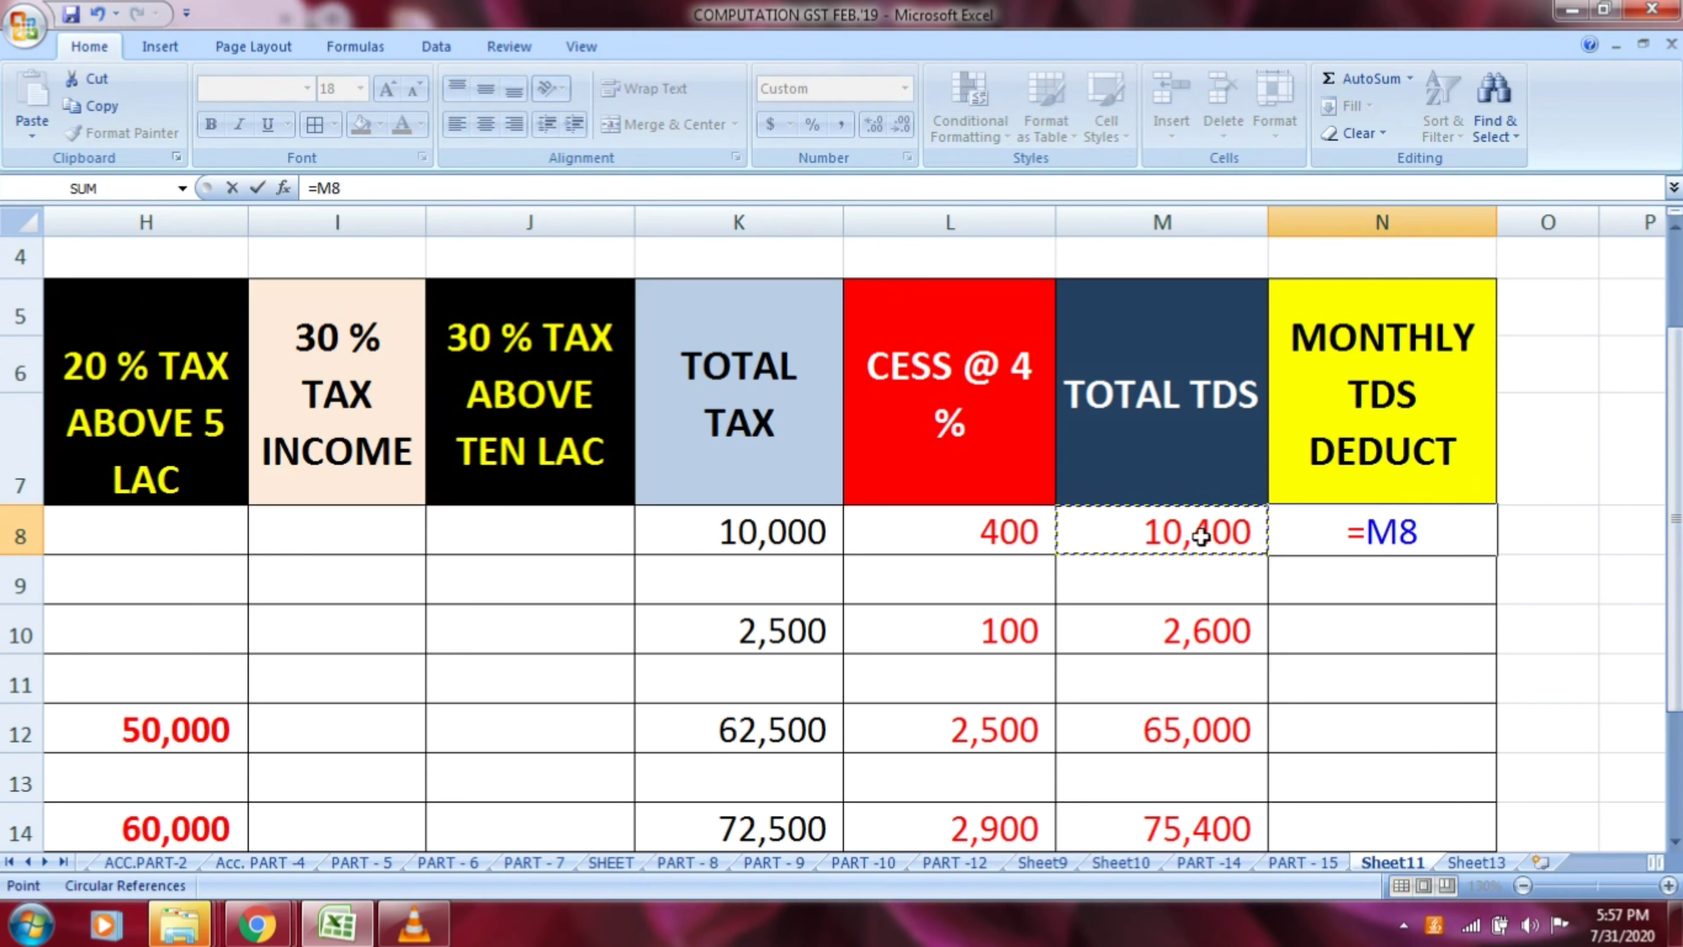
type("/12")
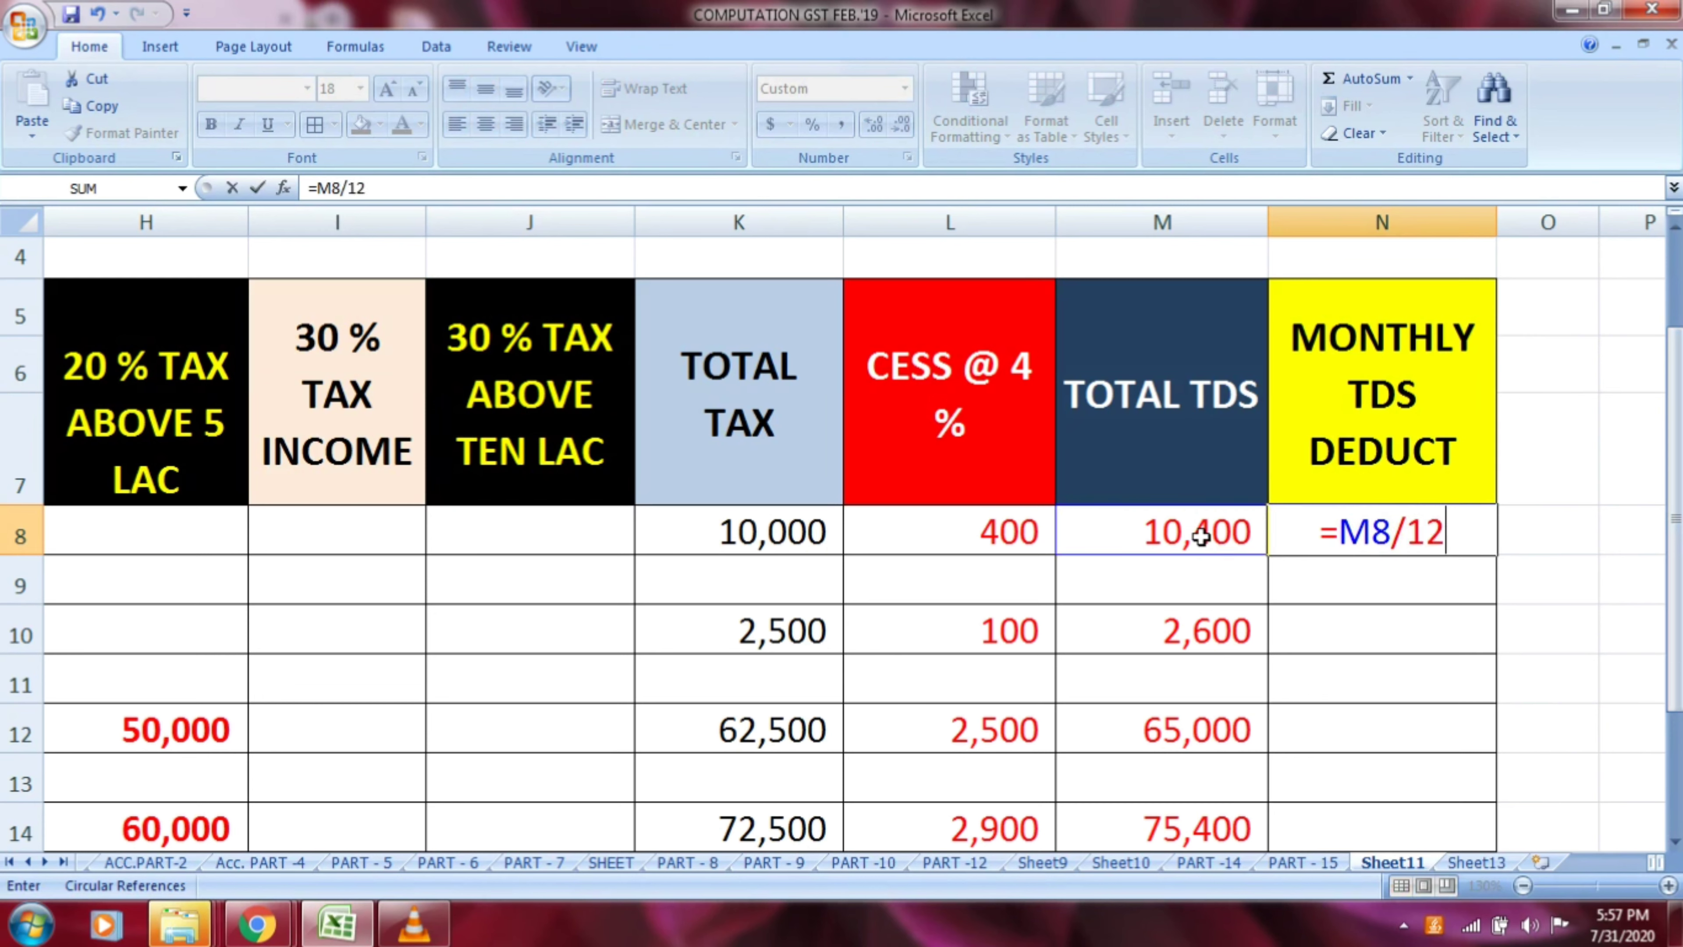
key("Return")
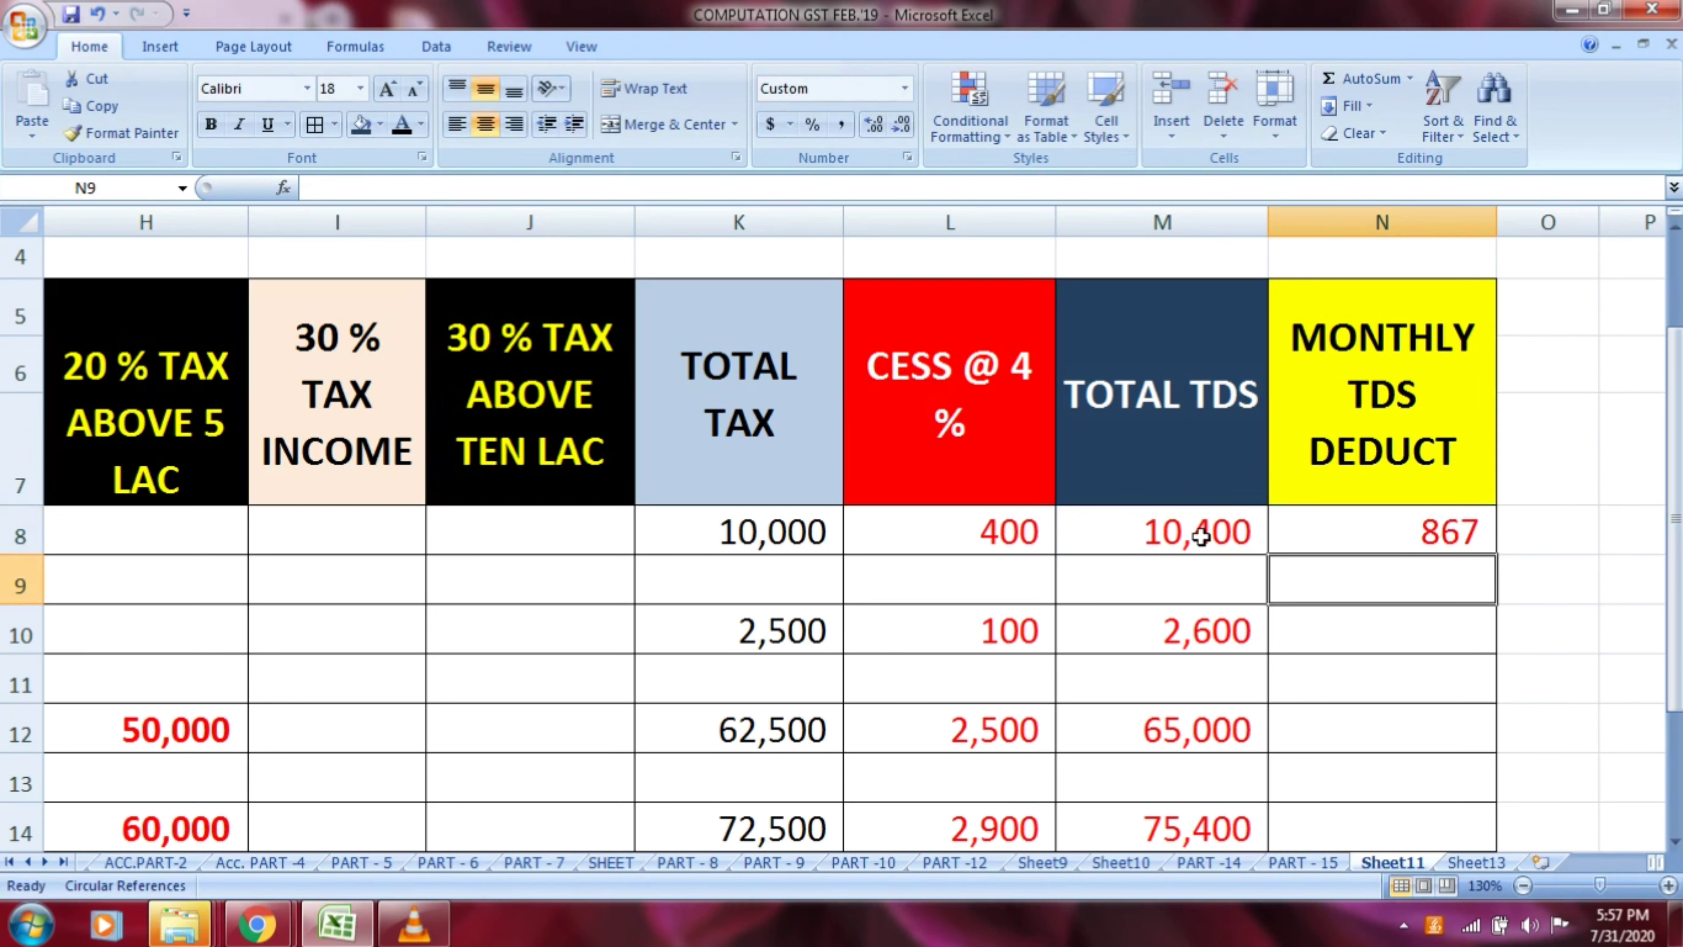
Calculate row 10's monthly TDS deduction in N10 by dividing total TDS by 12 with the formula =M10/12
key("Up")
key("Down")
key("Down")
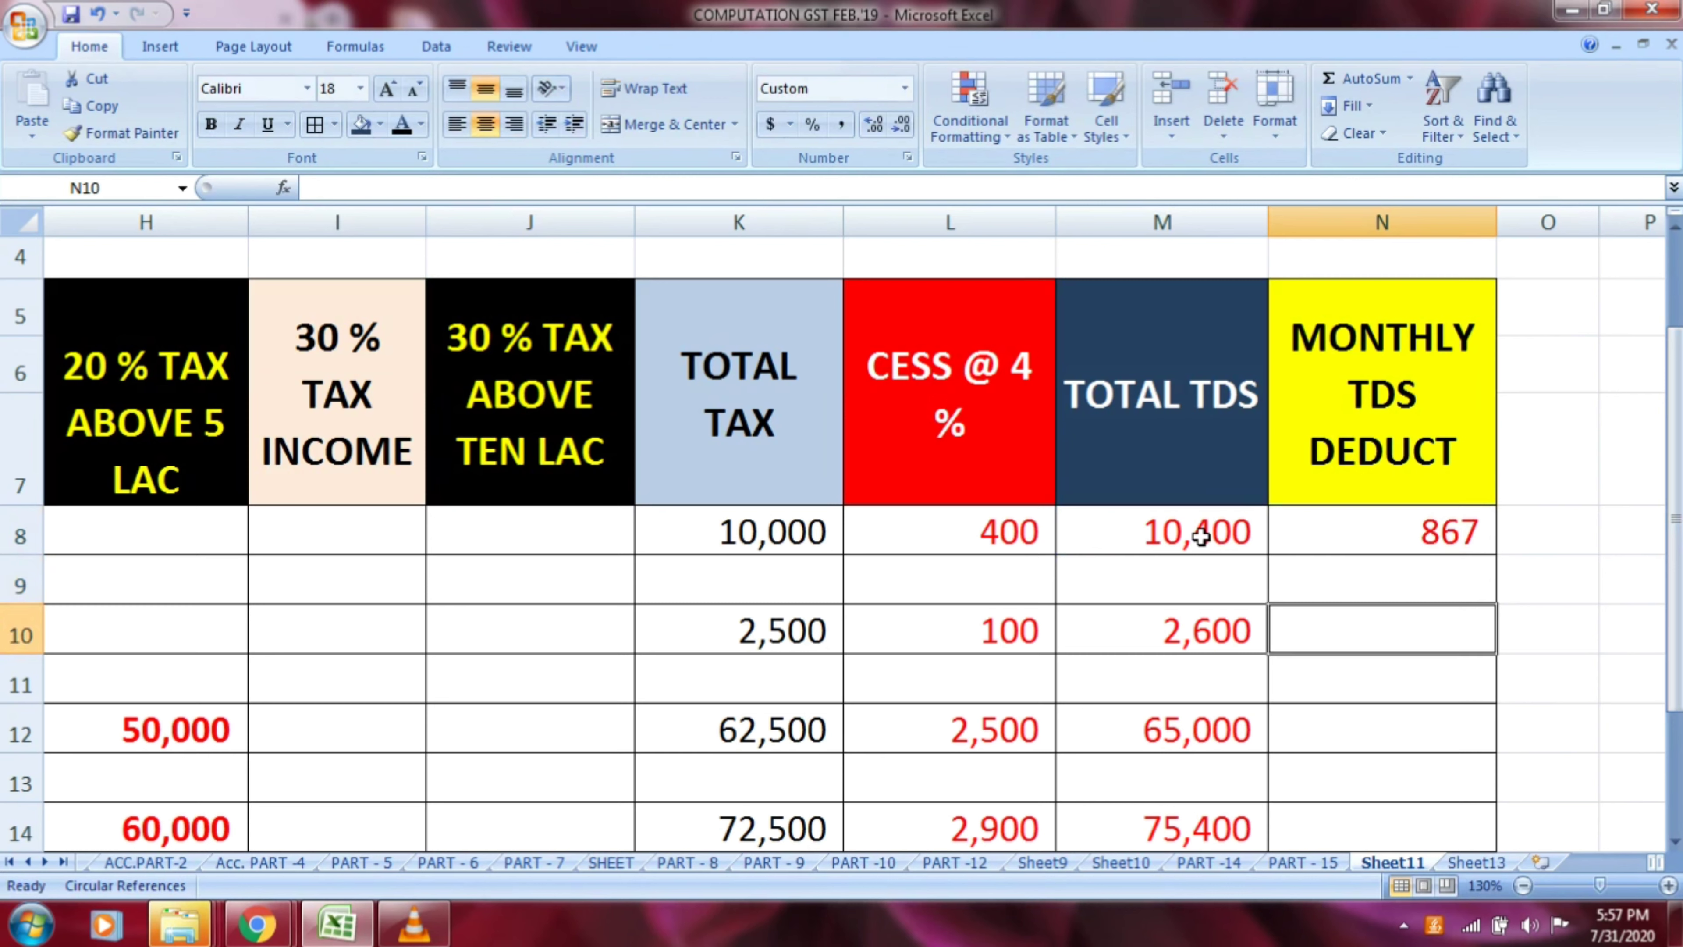
type("=")
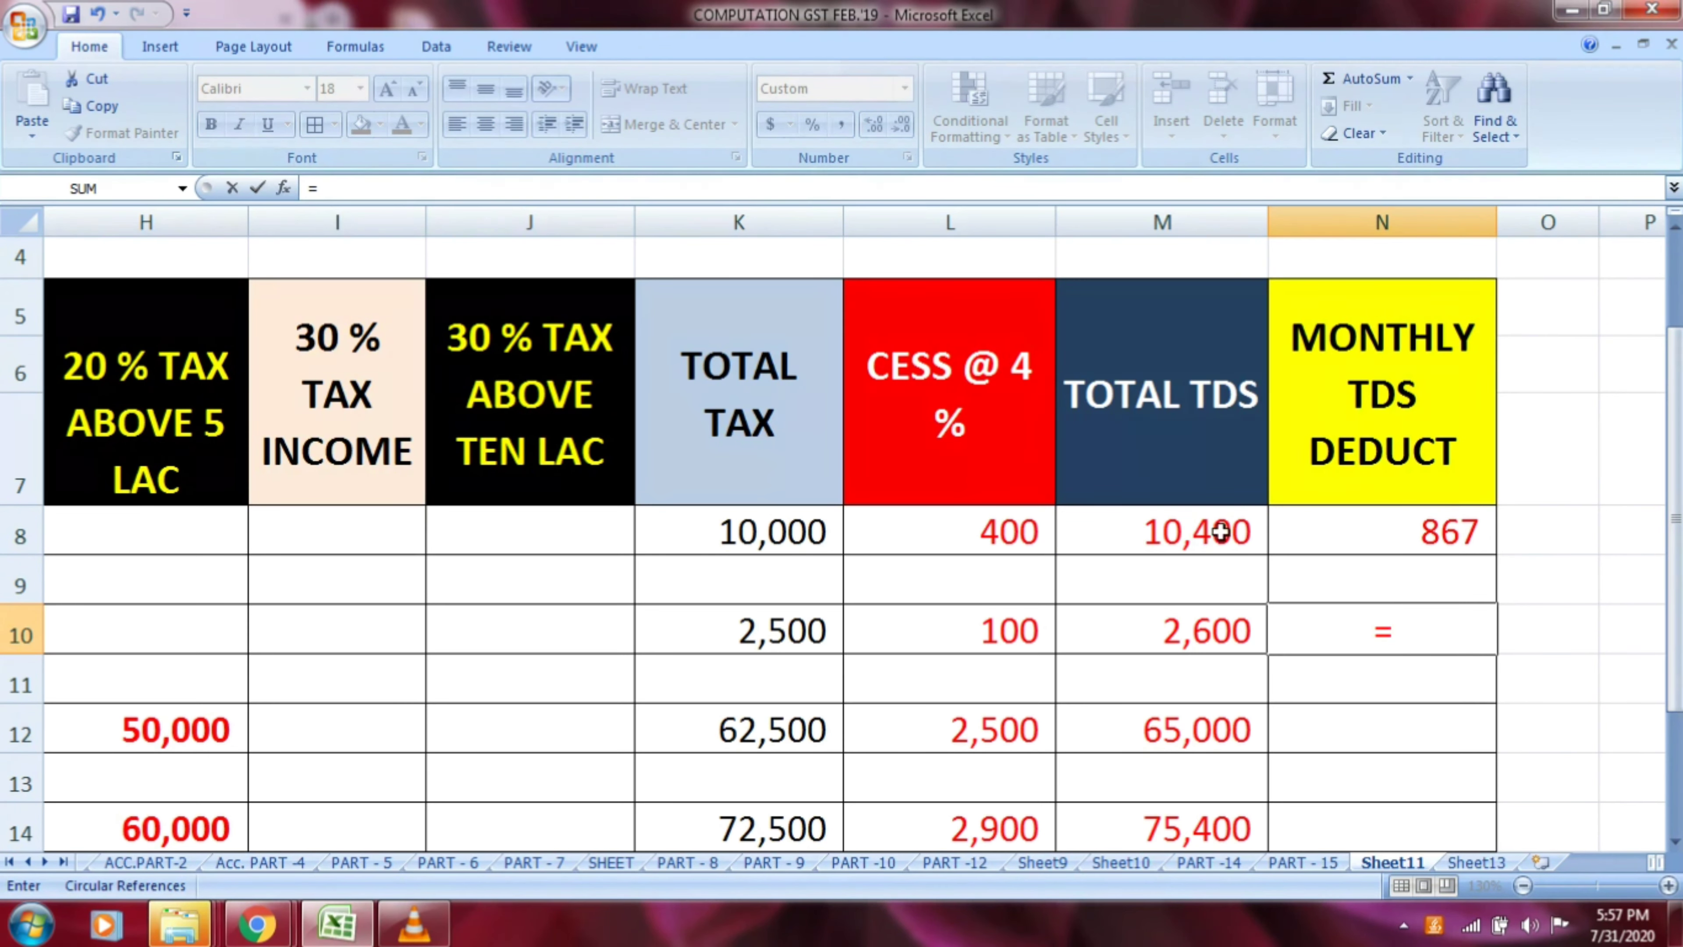
left_click(1211, 628)
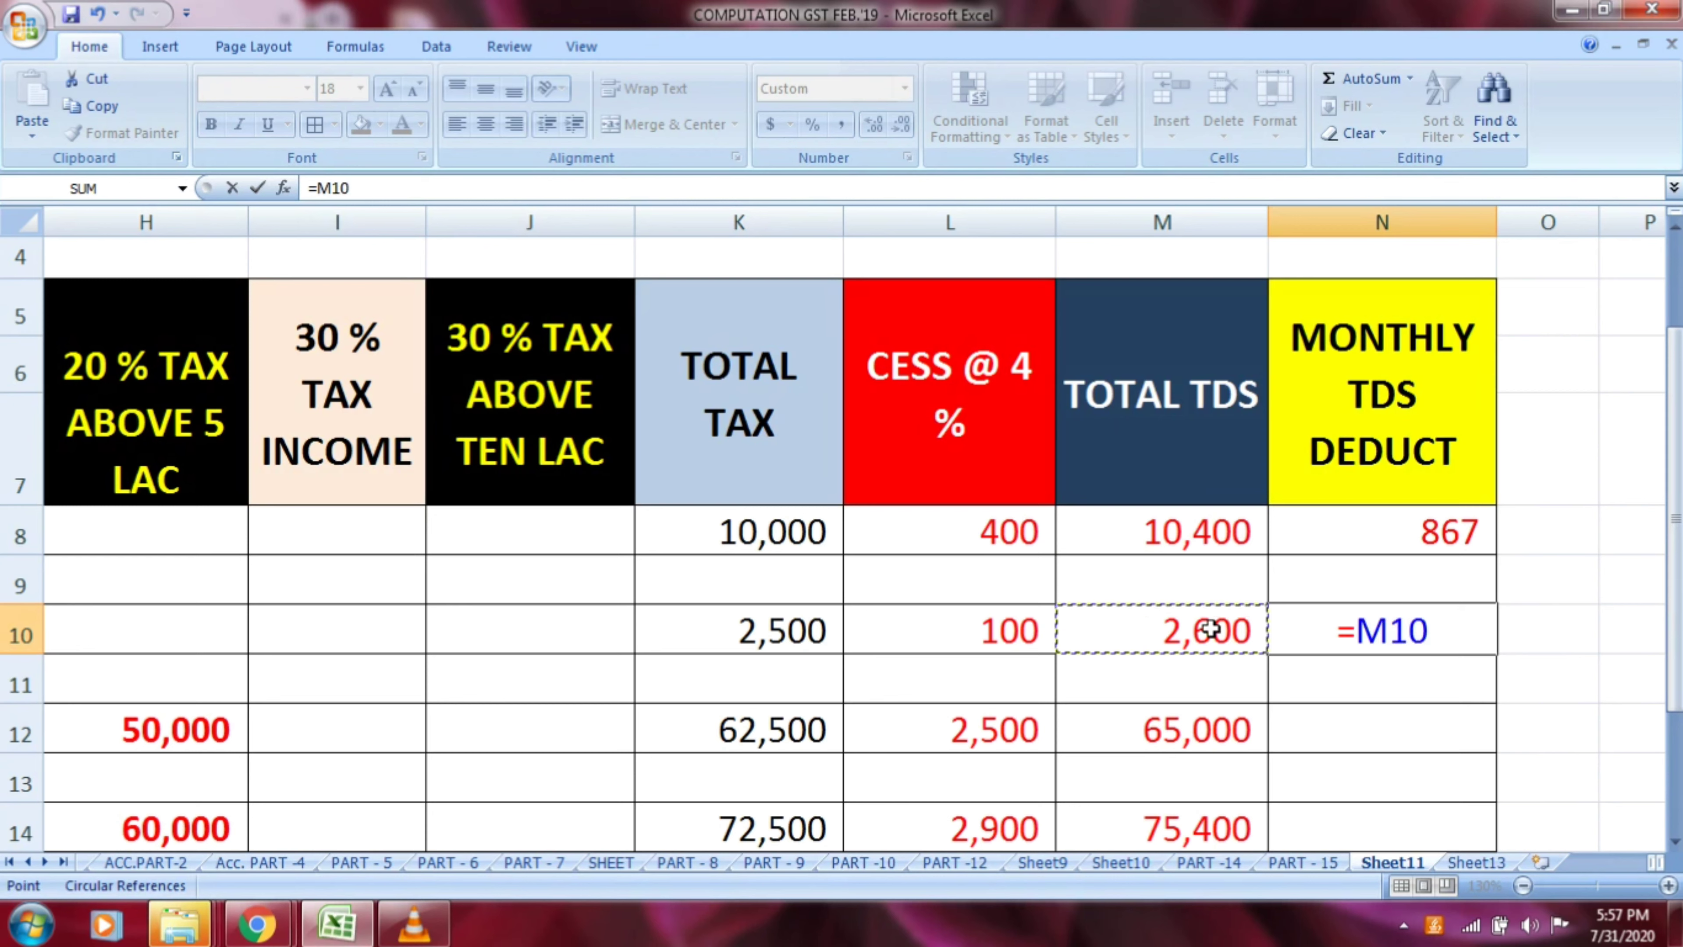
type("/12")
key("Return")
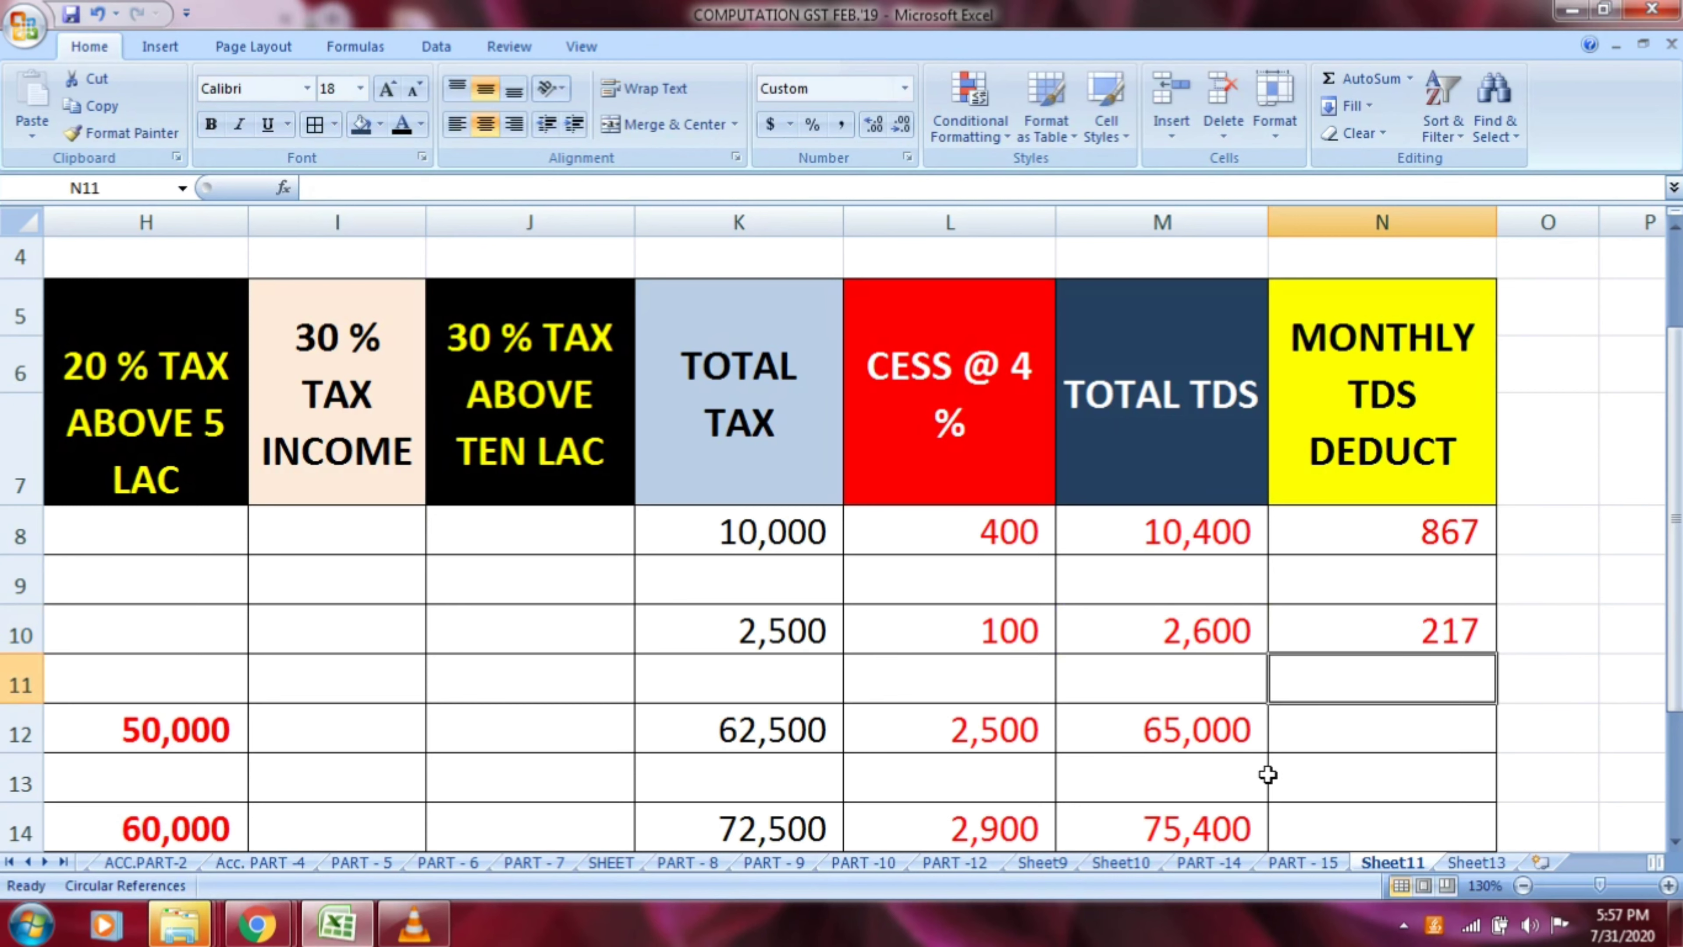
Calculate row 12's monthly TDS deduction in N12 by dividing total TDS by 12 with the formula =M12/12
left_click(1331, 738)
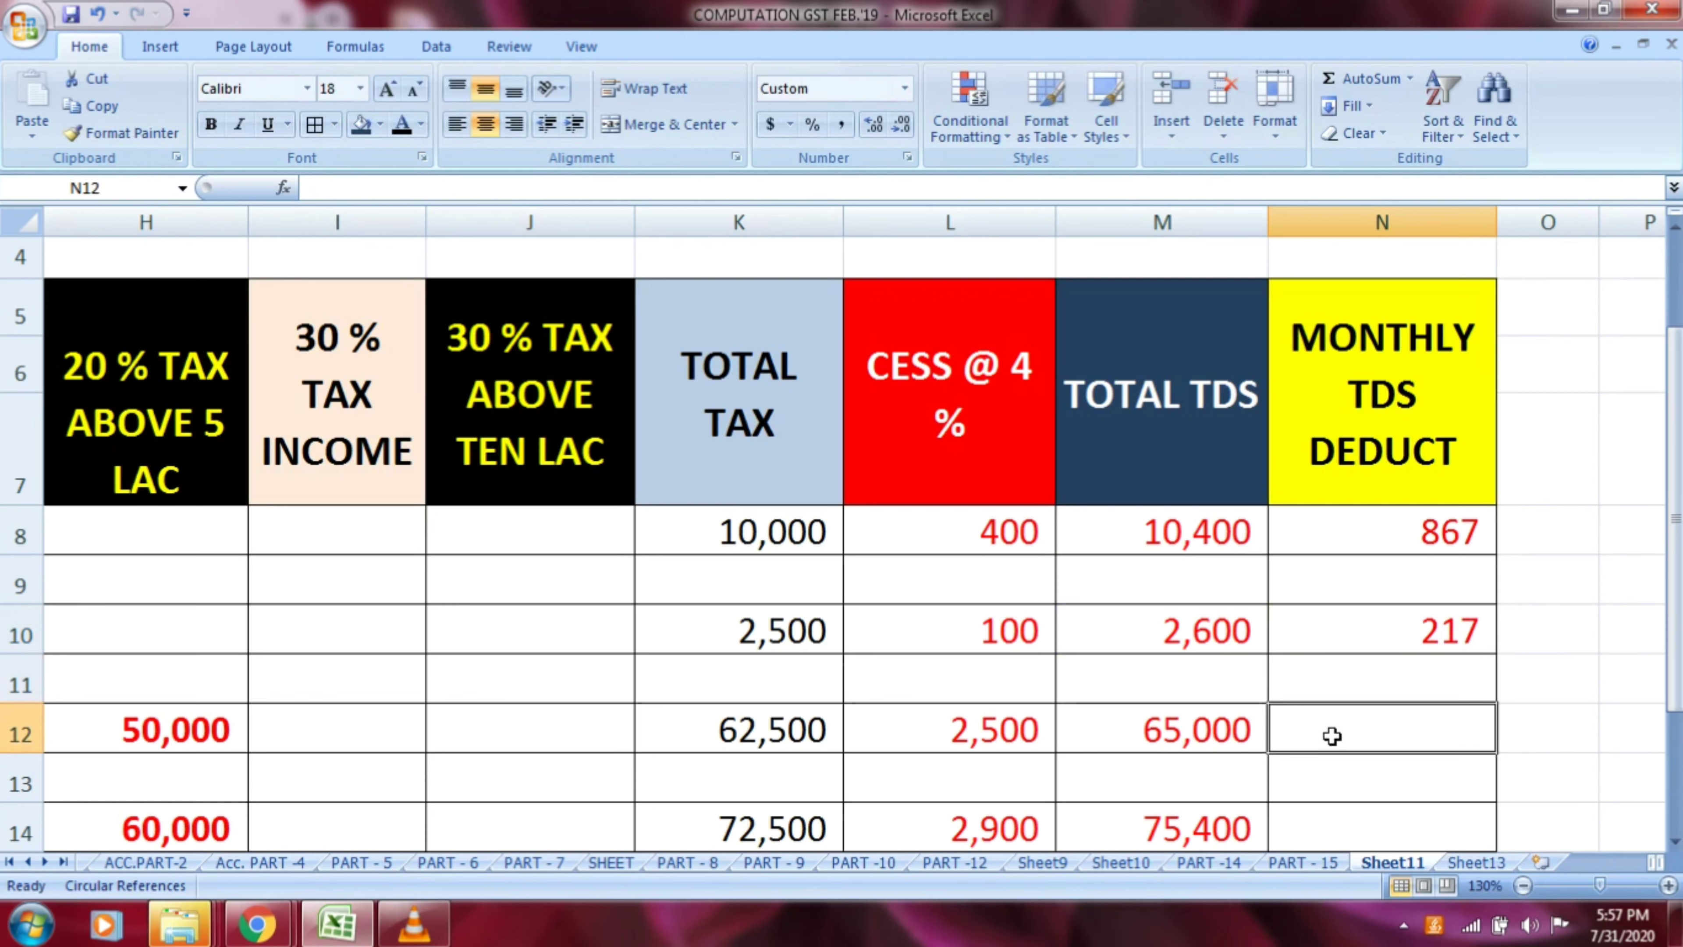
type("=")
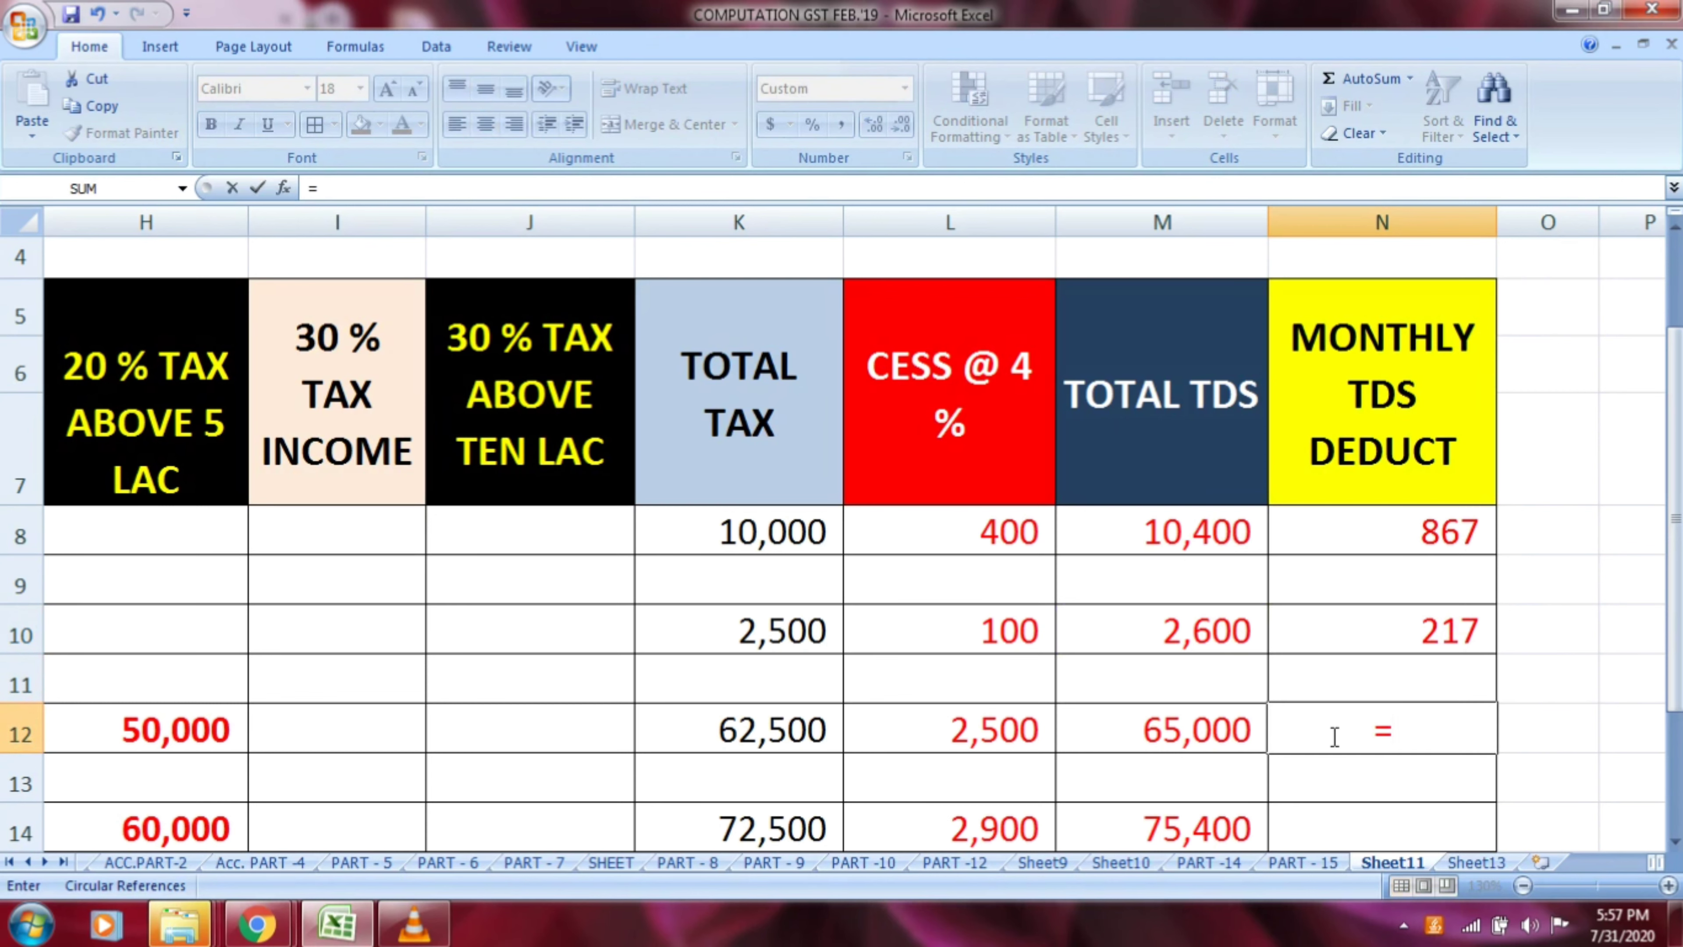
left_click(1209, 726)
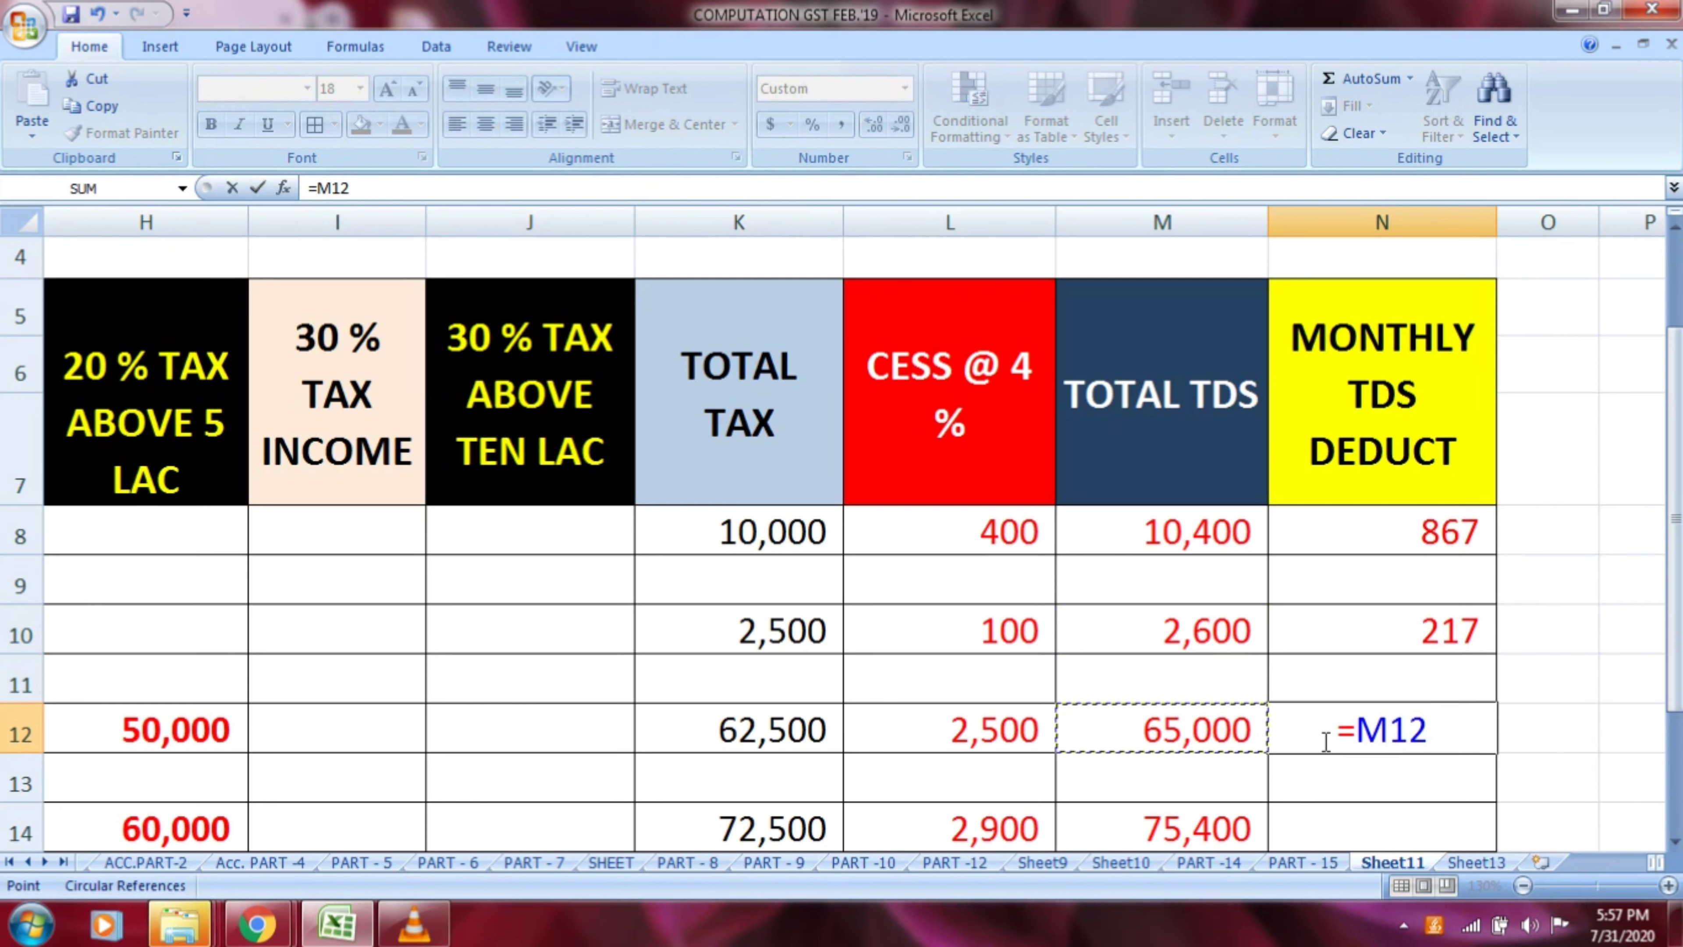
type("/12")
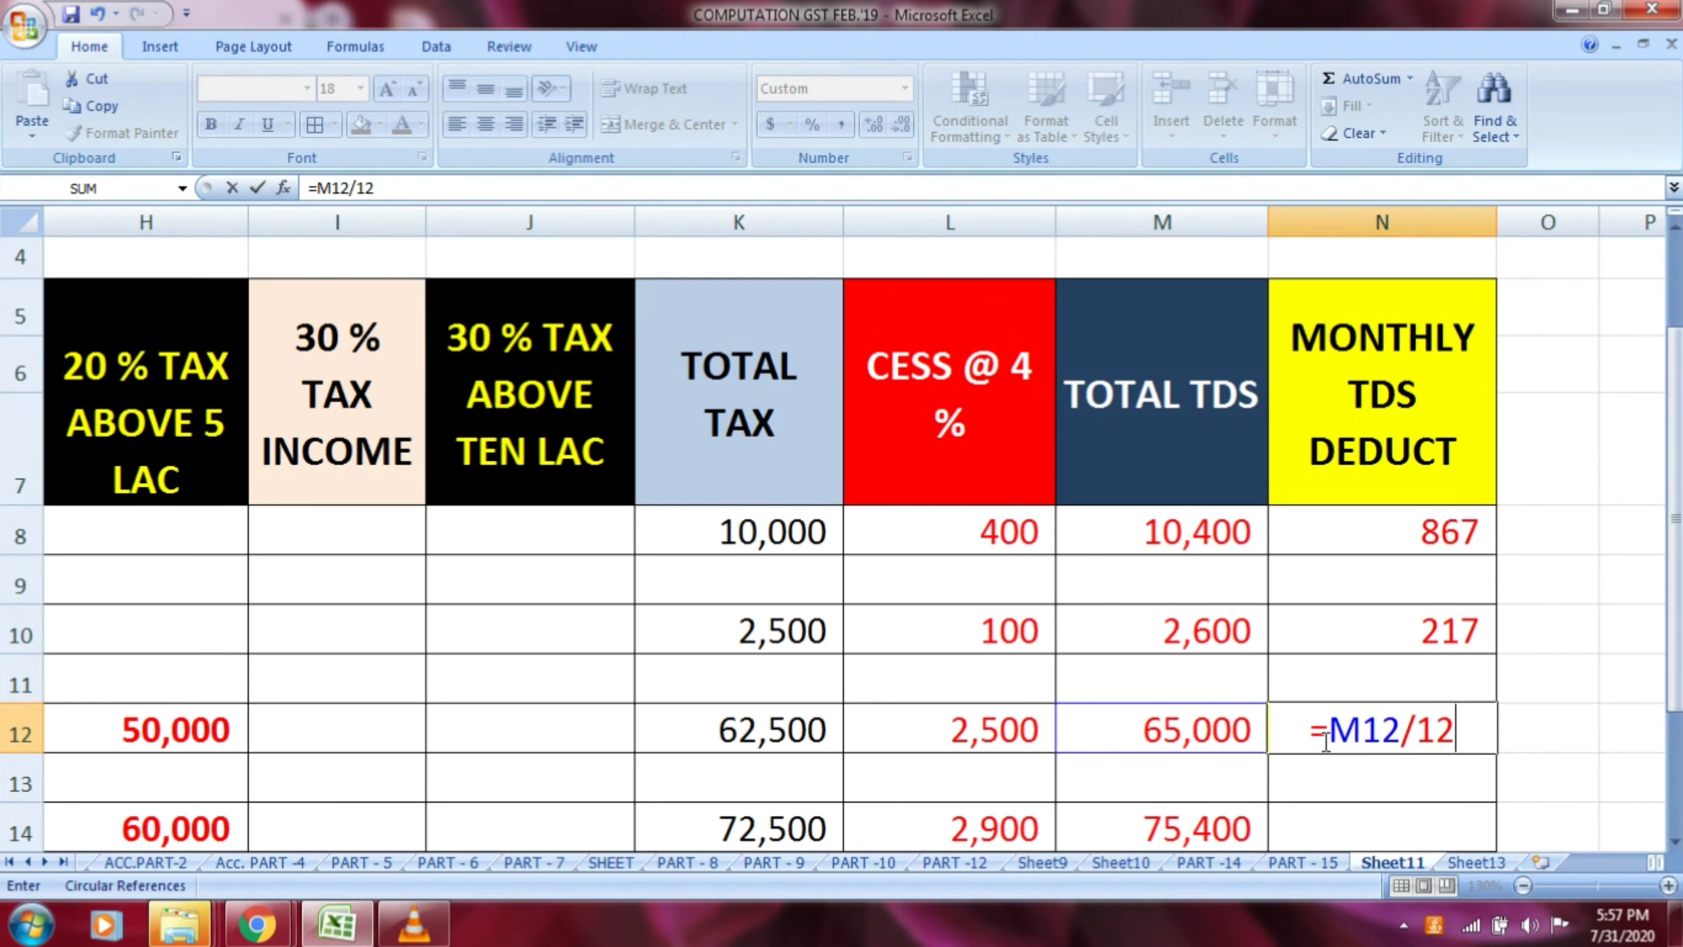
key("Return")
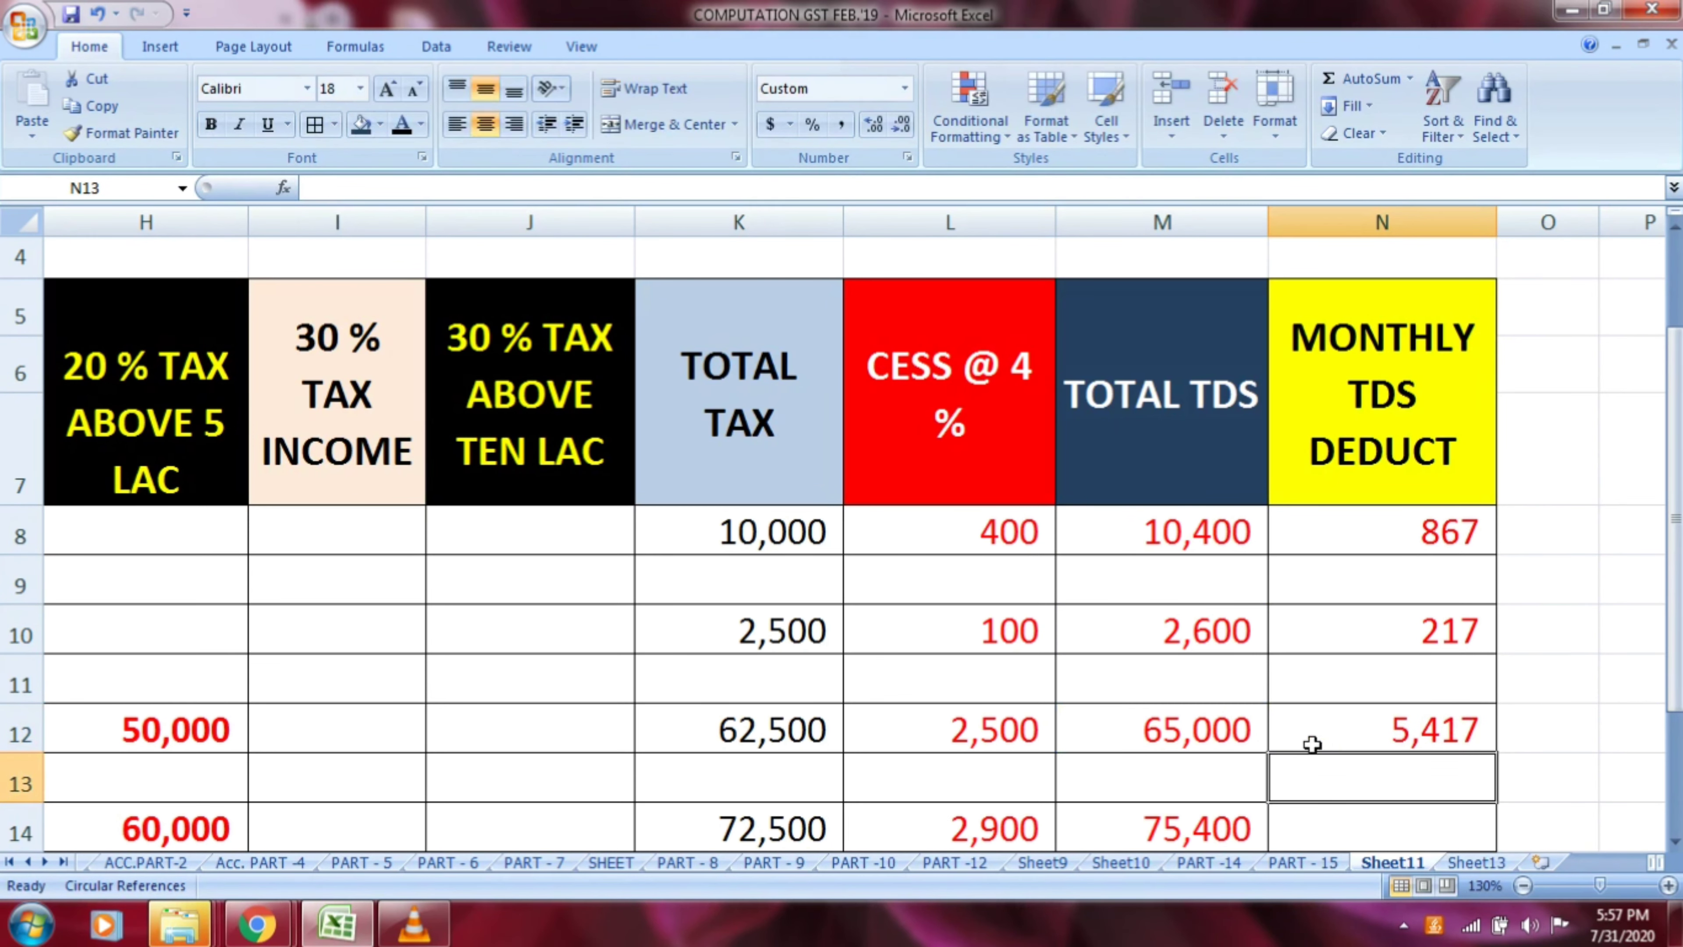
Calculate row 14's monthly TDS deduction in N14 by dividing total TDS by 12 with the formula =M14/12
left_click(1319, 835)
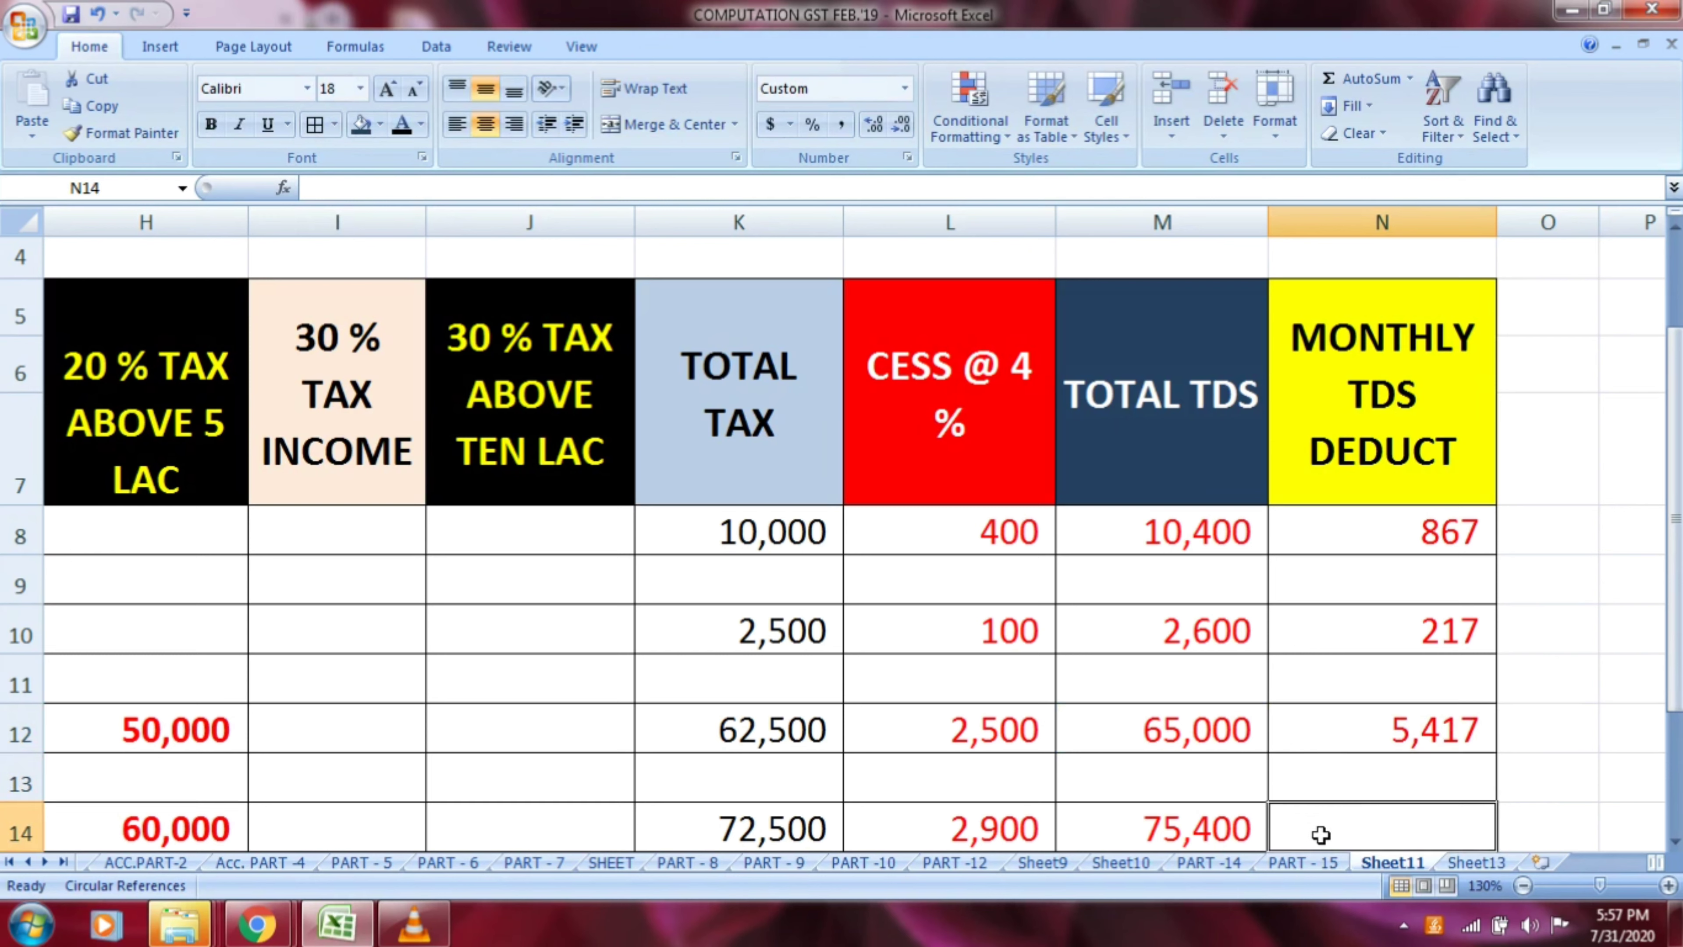
type("=")
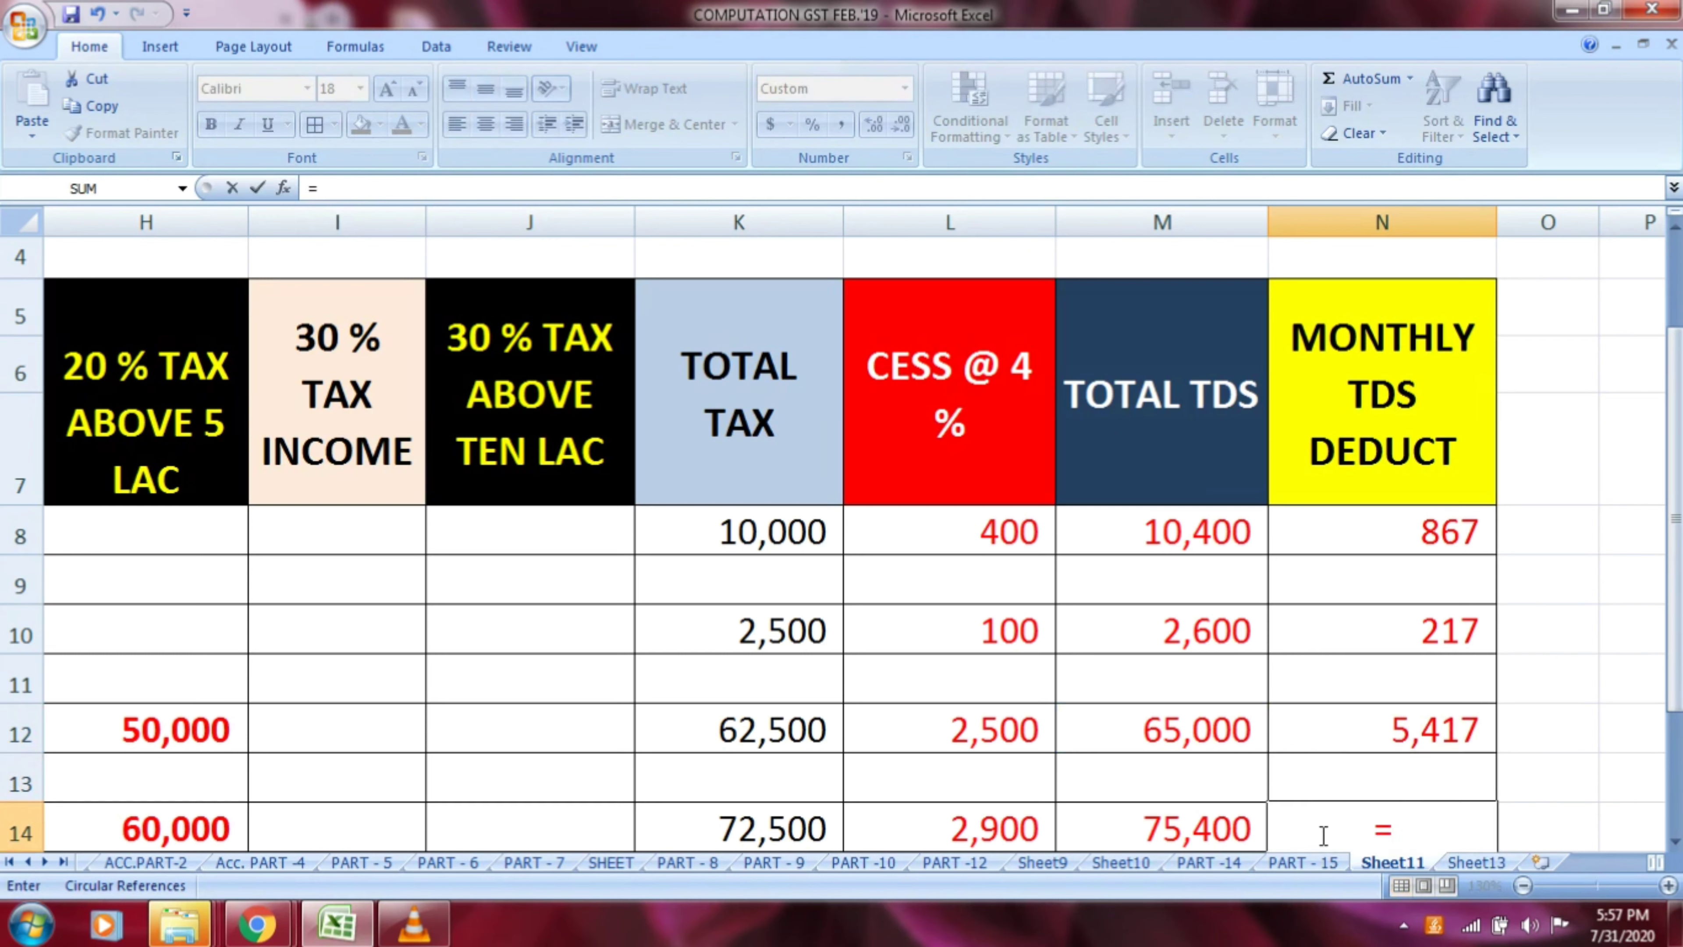
left_click(1220, 826)
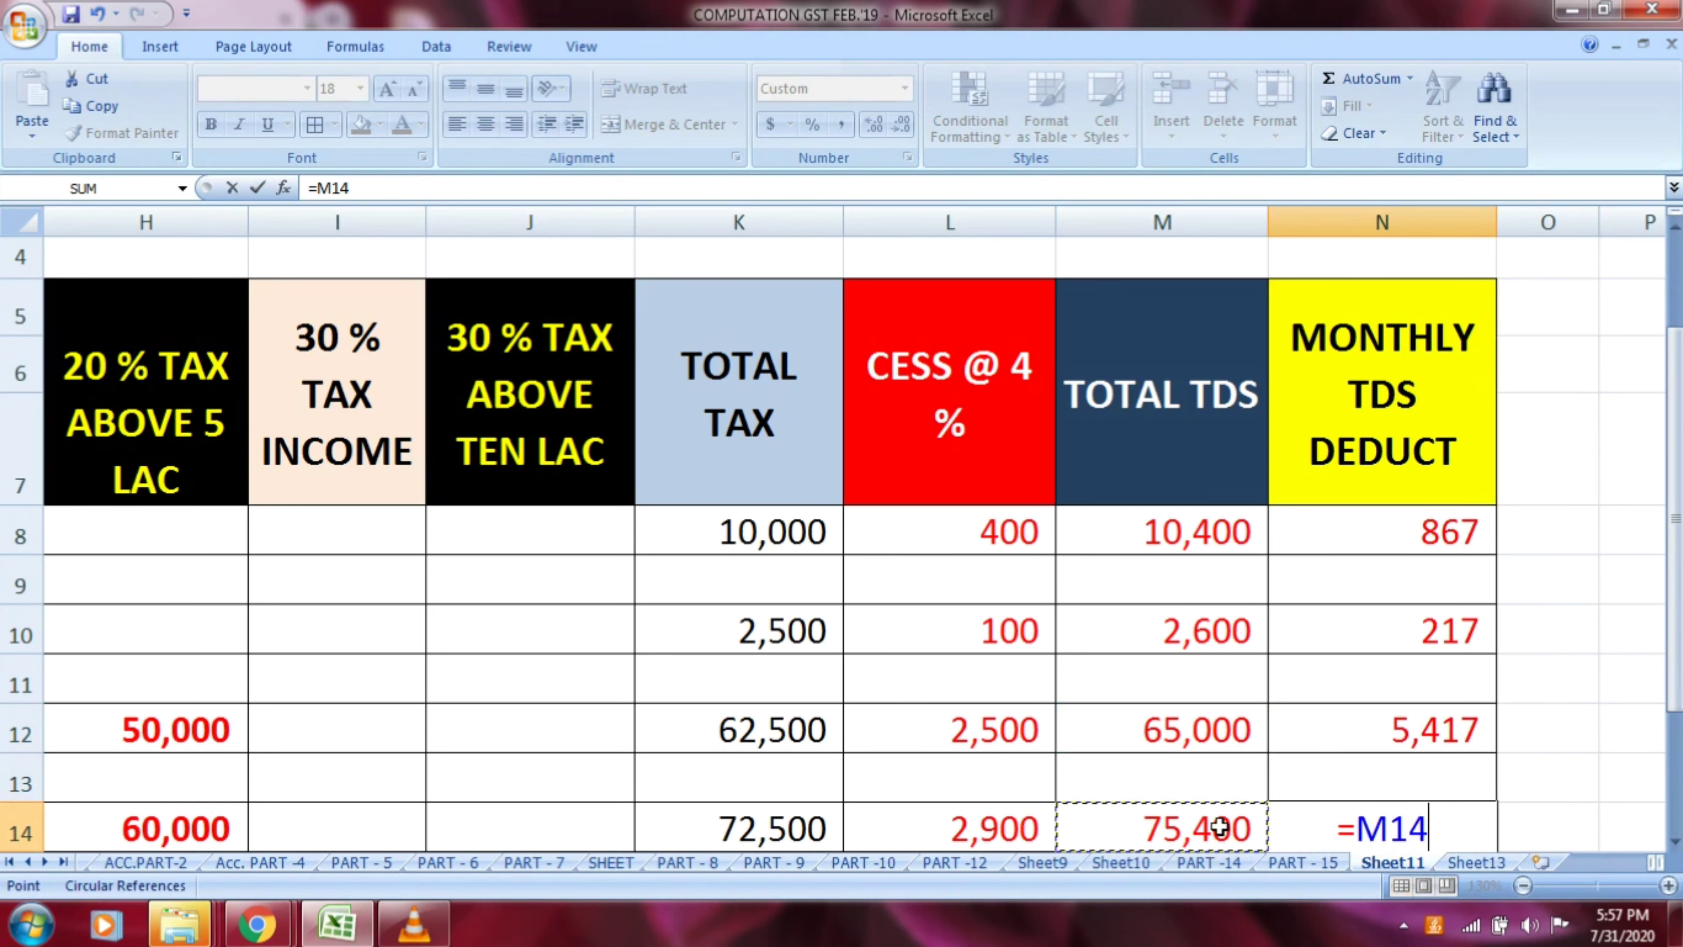
type("/12")
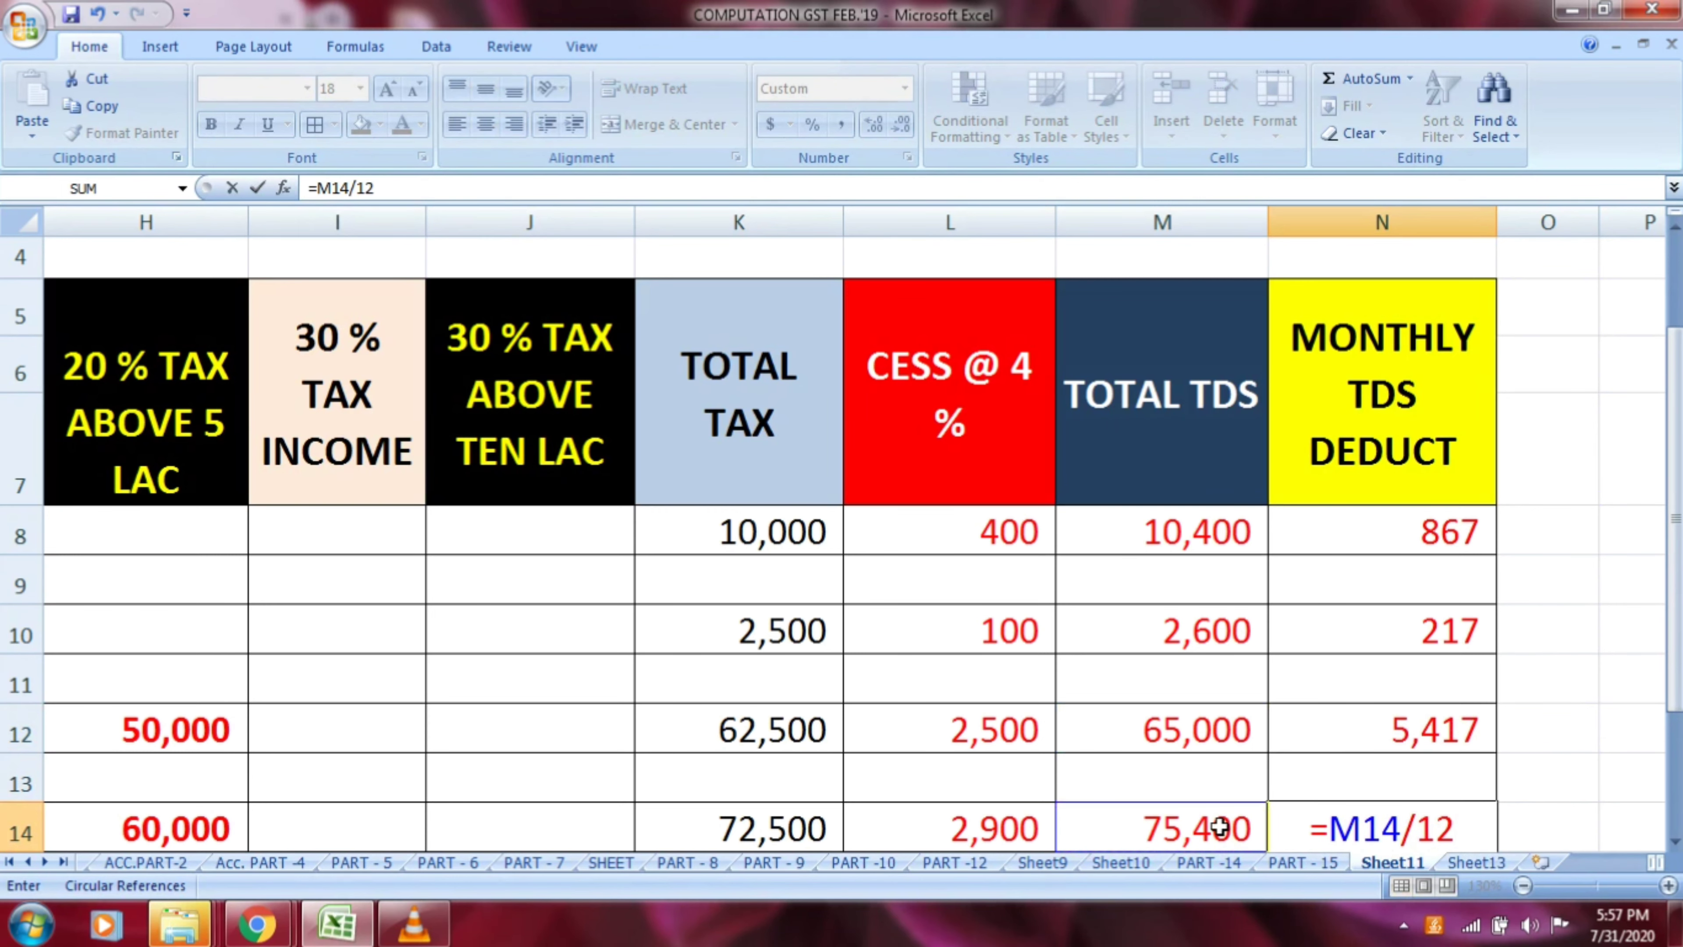
key("Return")
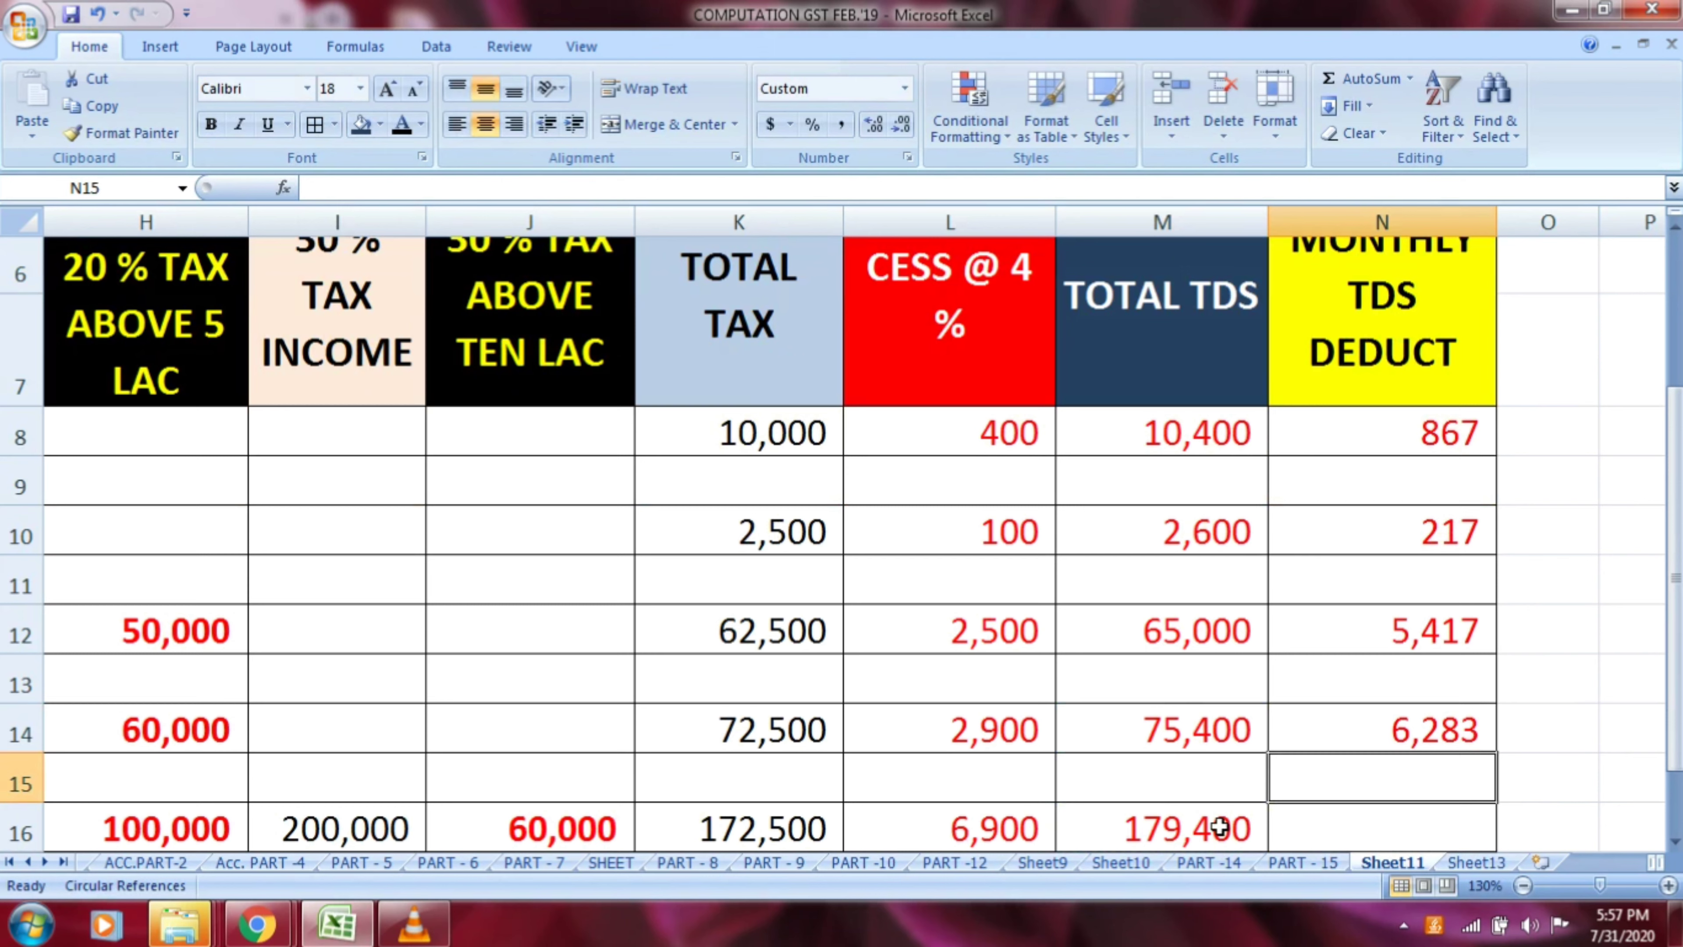
Calculate row 16's monthly TDS deduction in N16 by dividing total TDS by 12 with the formula =M16/12
left_click(1315, 828)
type("=")
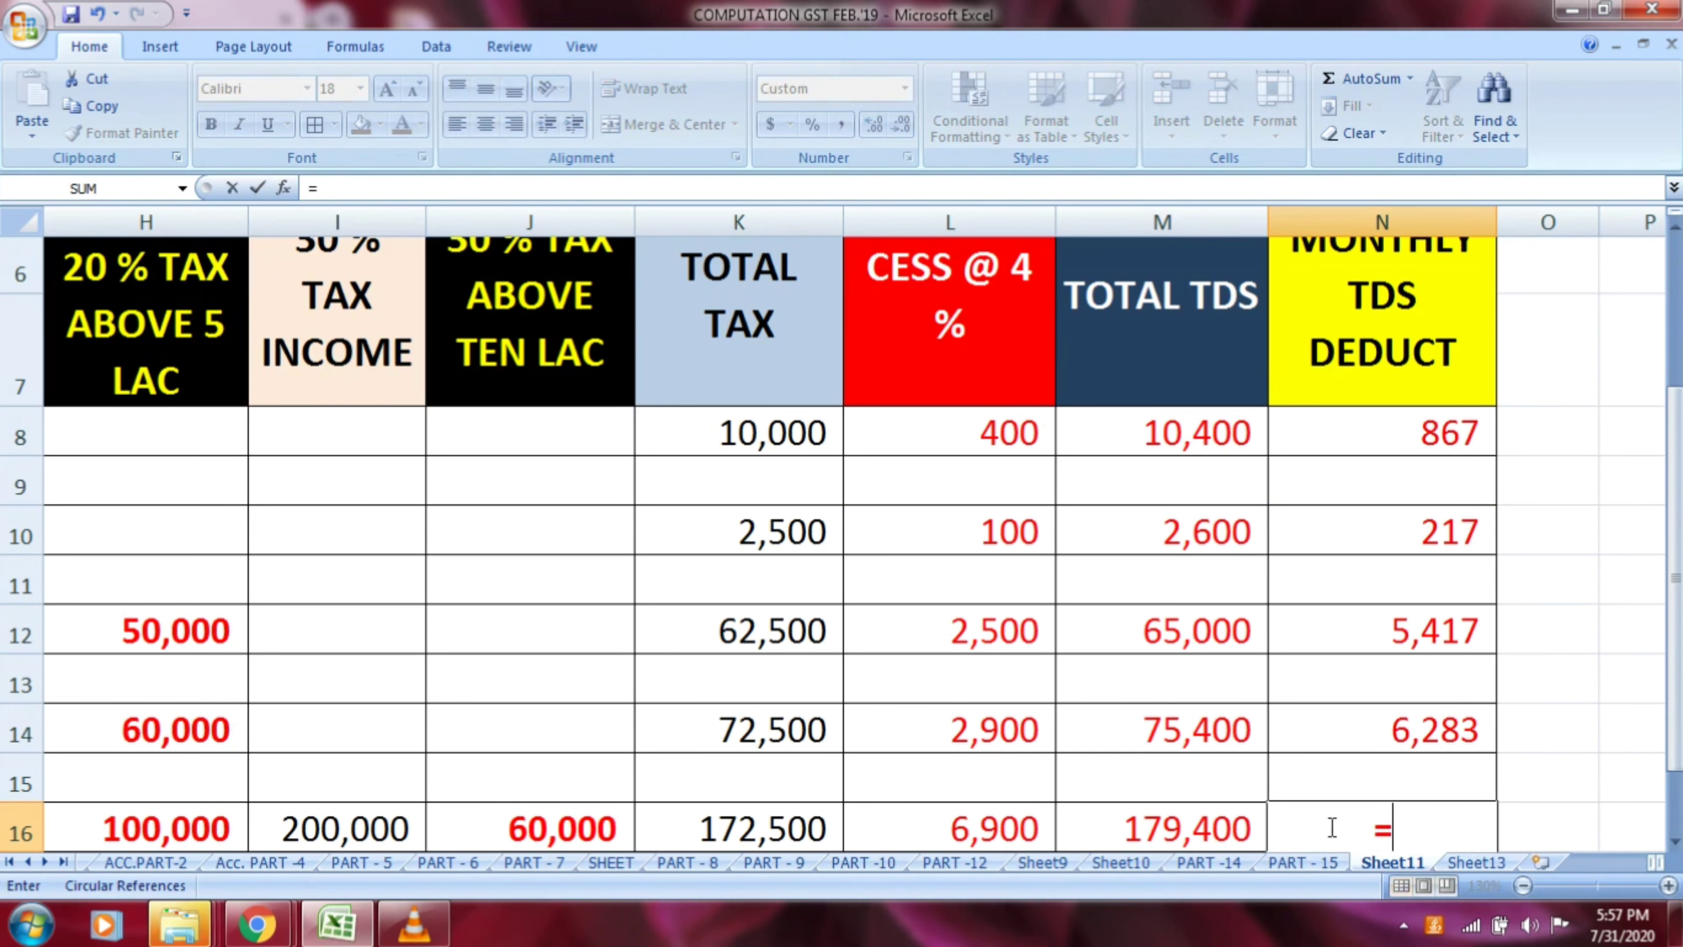
left_click(1199, 830)
type("/12")
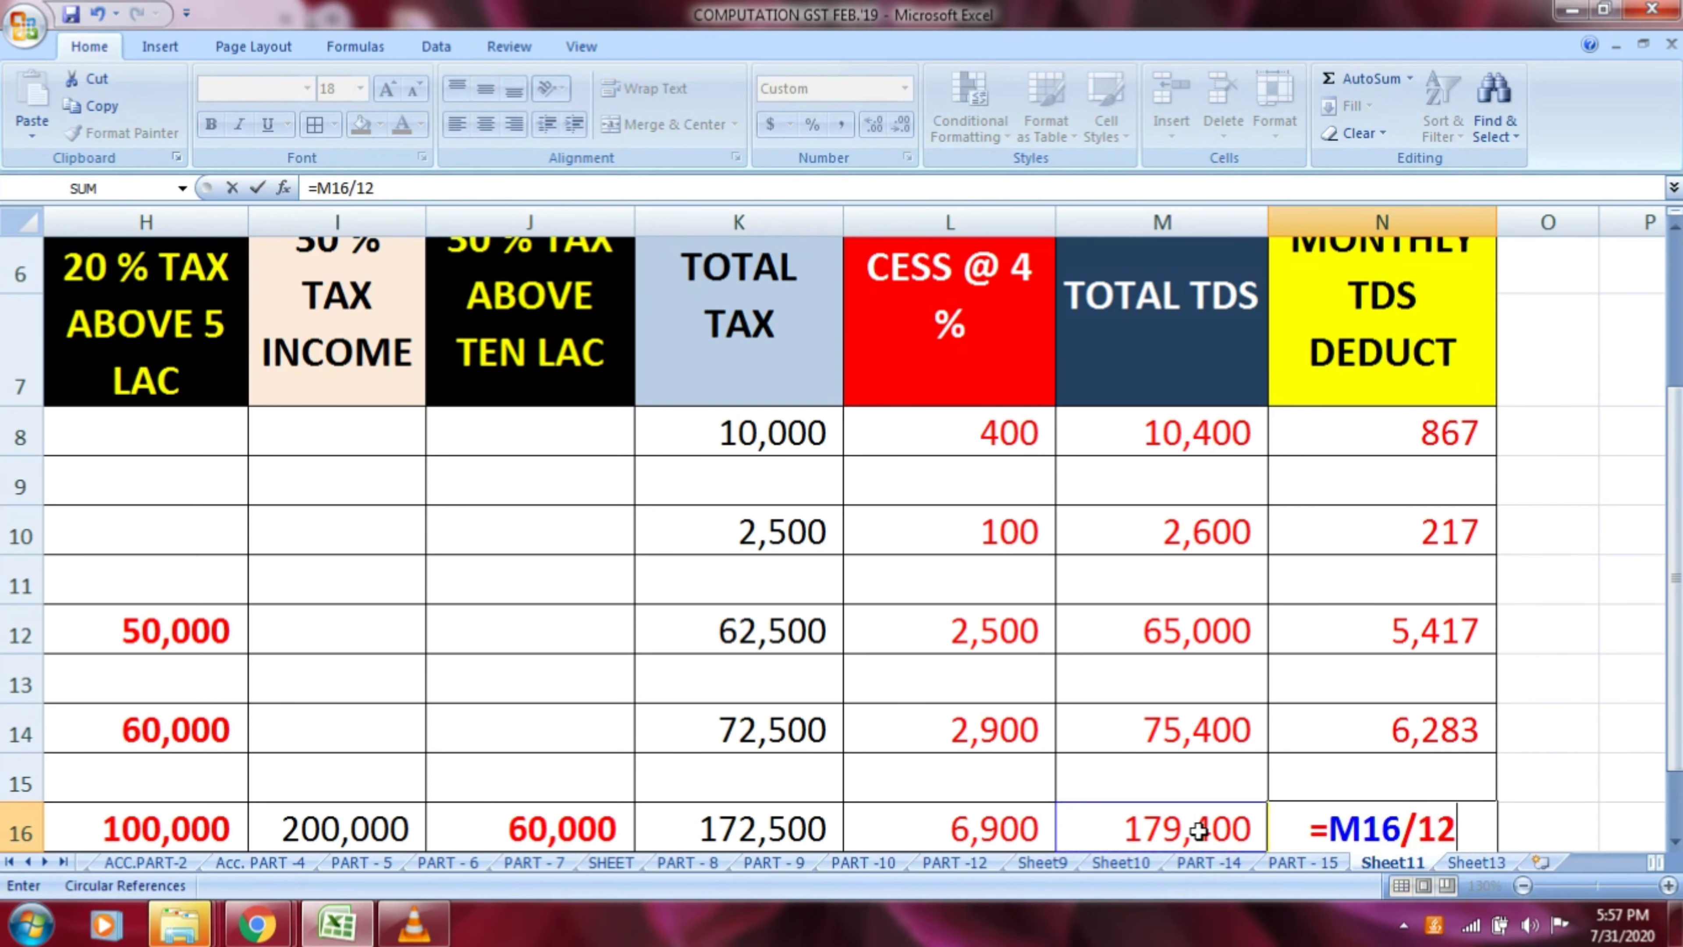
key("Return")
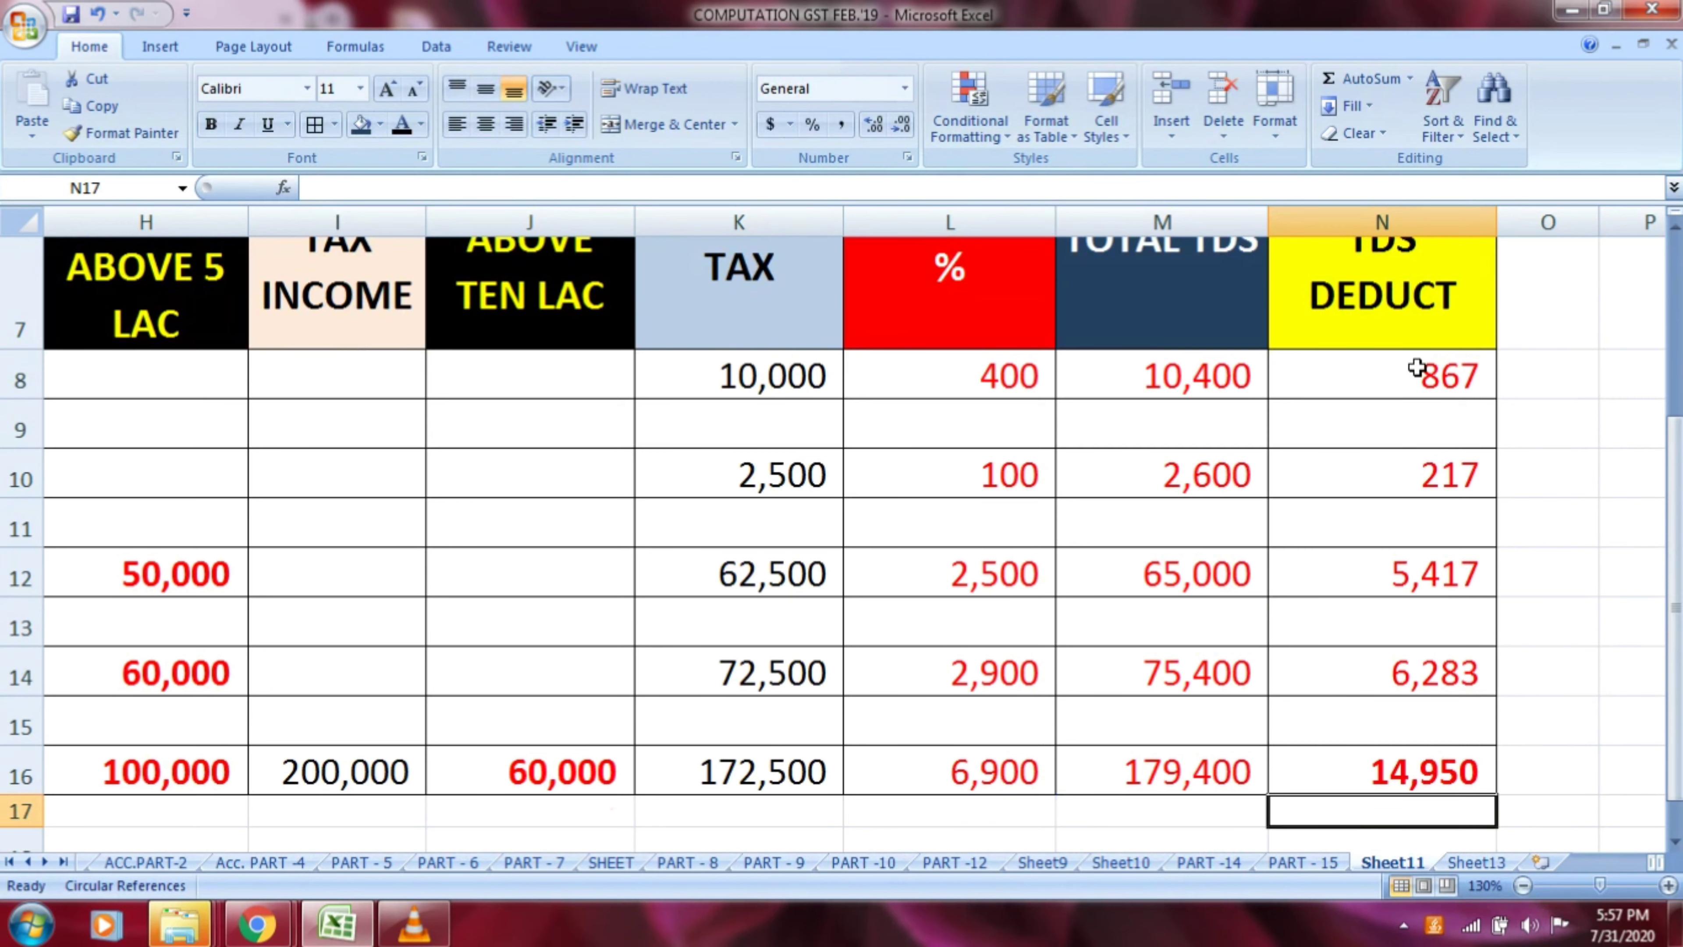
Review the MONTHLY TDS DEDUCT column cell by cell from its heading through N8, N10, N12 and N14
scroll(1416, 367, "up", 1)
left_click(1412, 388)
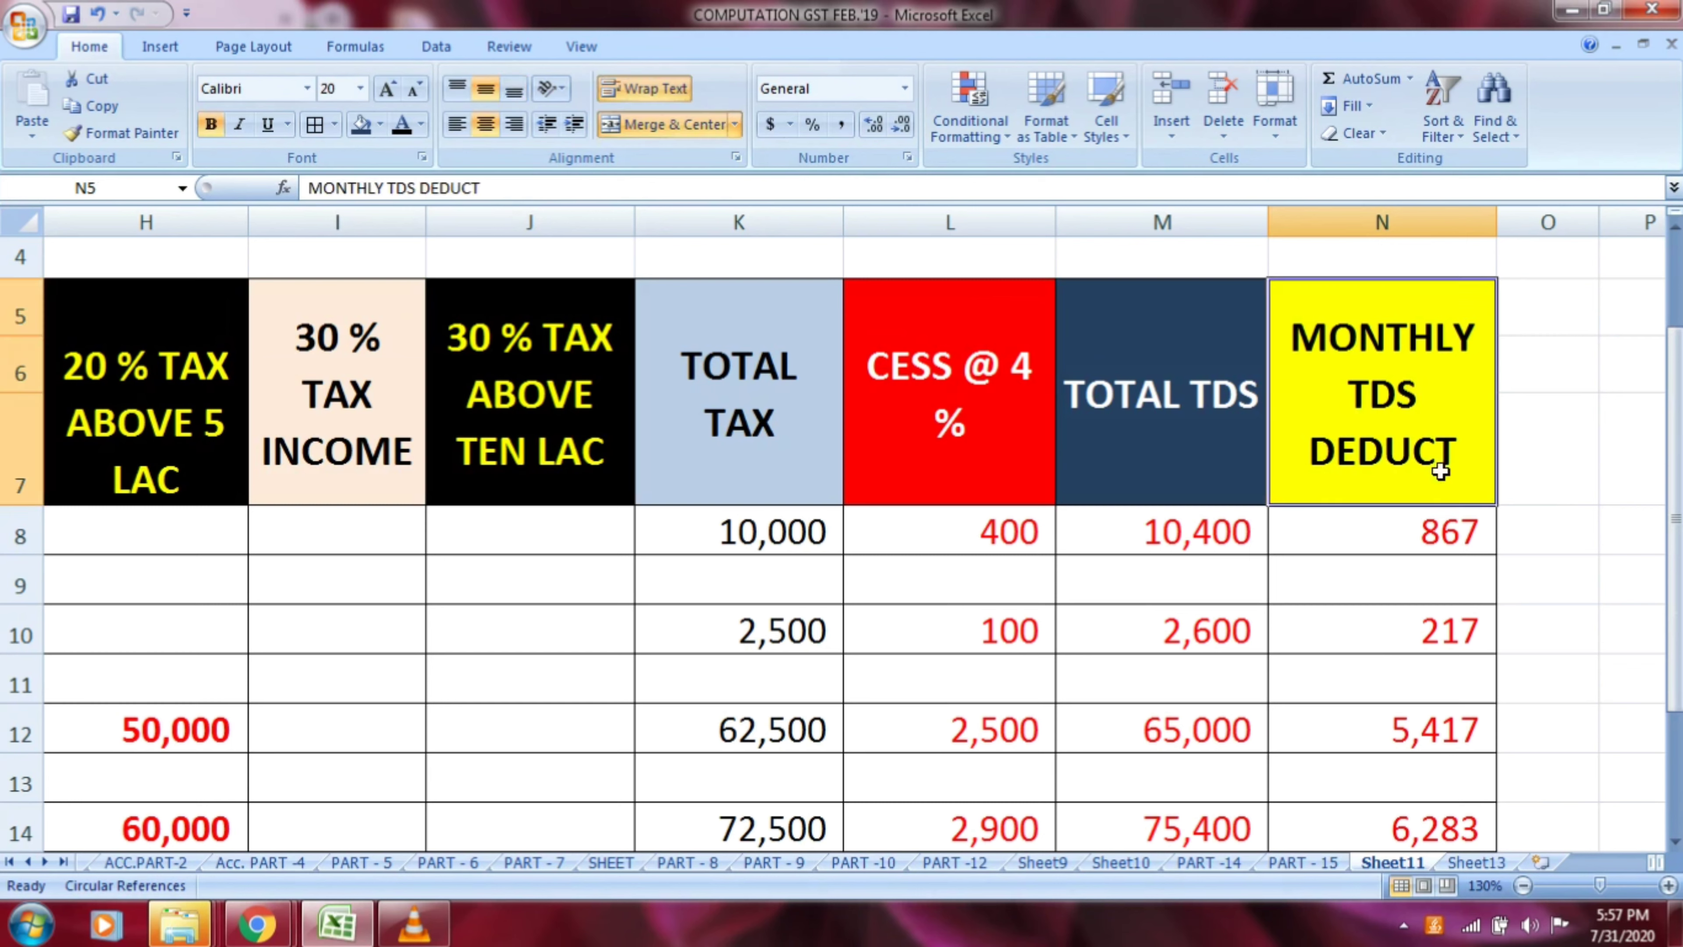
left_click(1445, 535)
left_click(1456, 626)
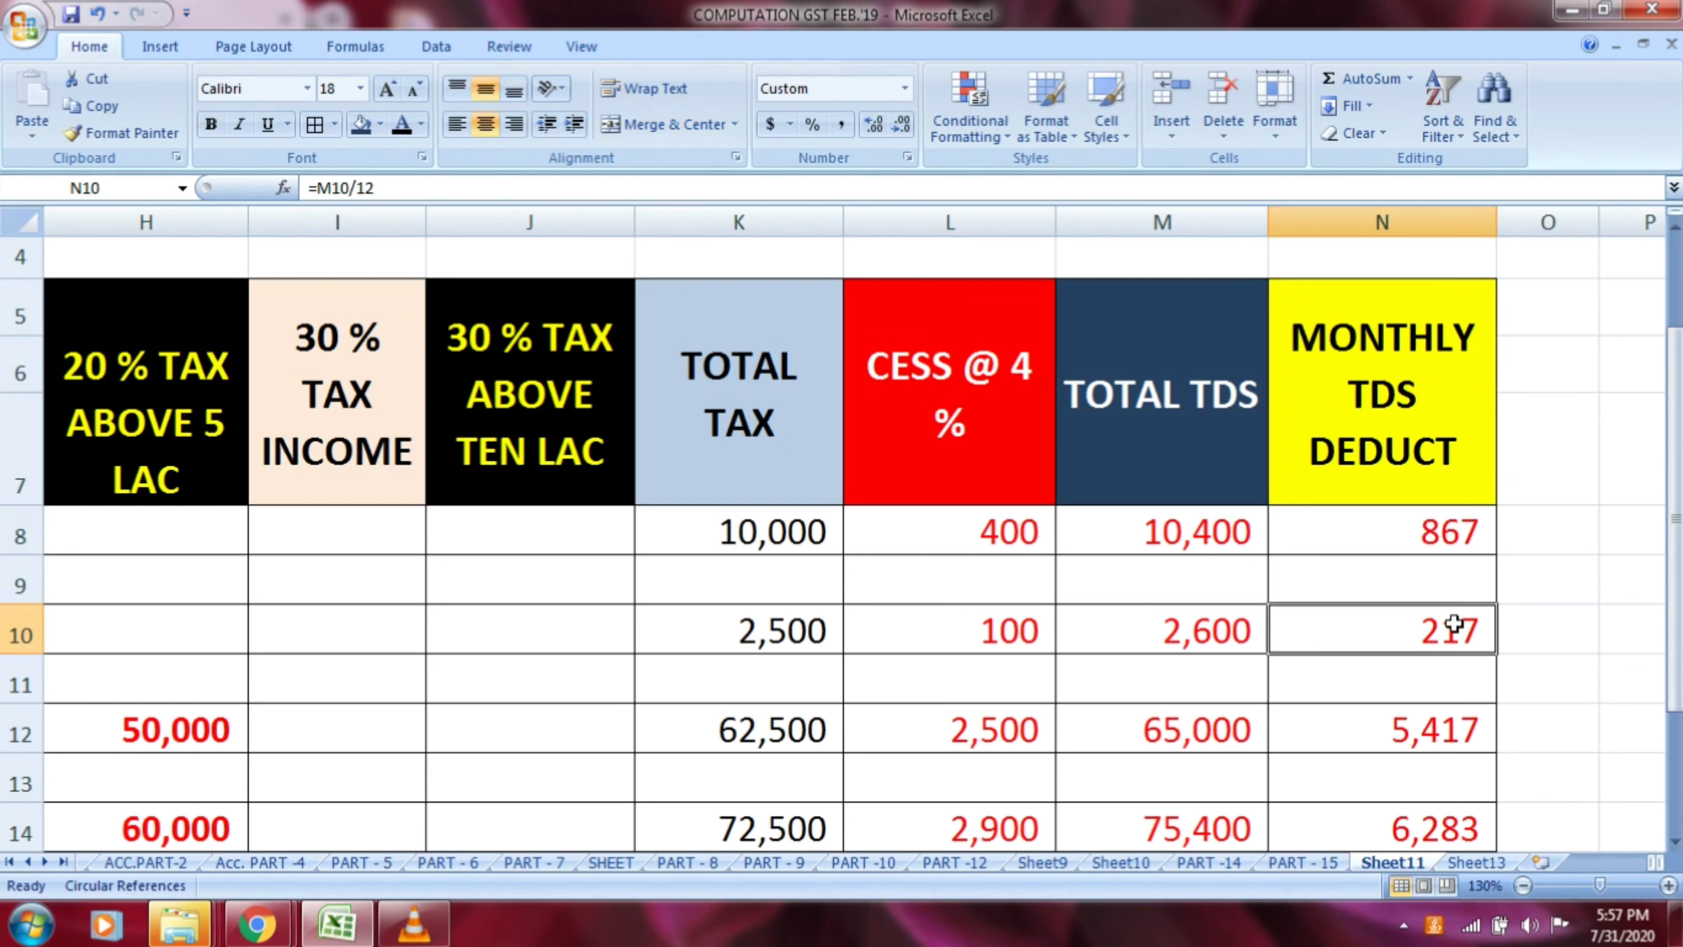
left_click(1446, 730)
left_click(1447, 824)
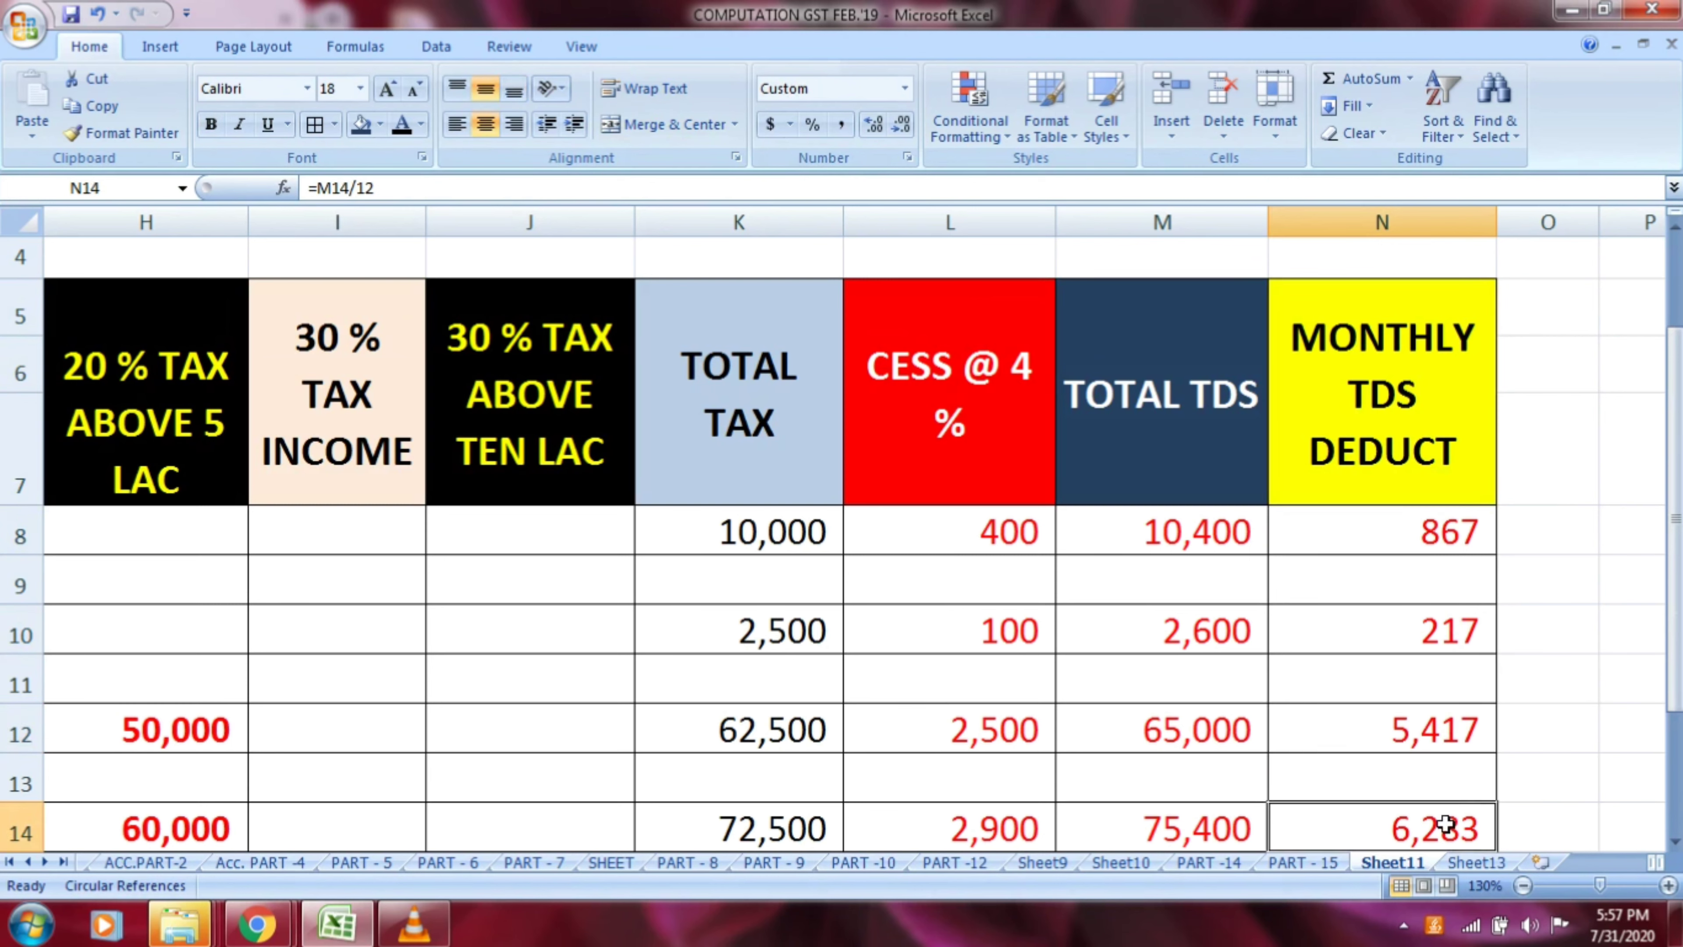
Examine row 12's calculation from the cess in L12 back through the tax slab columns to the chargeable income in C12
left_click(1522, 886)
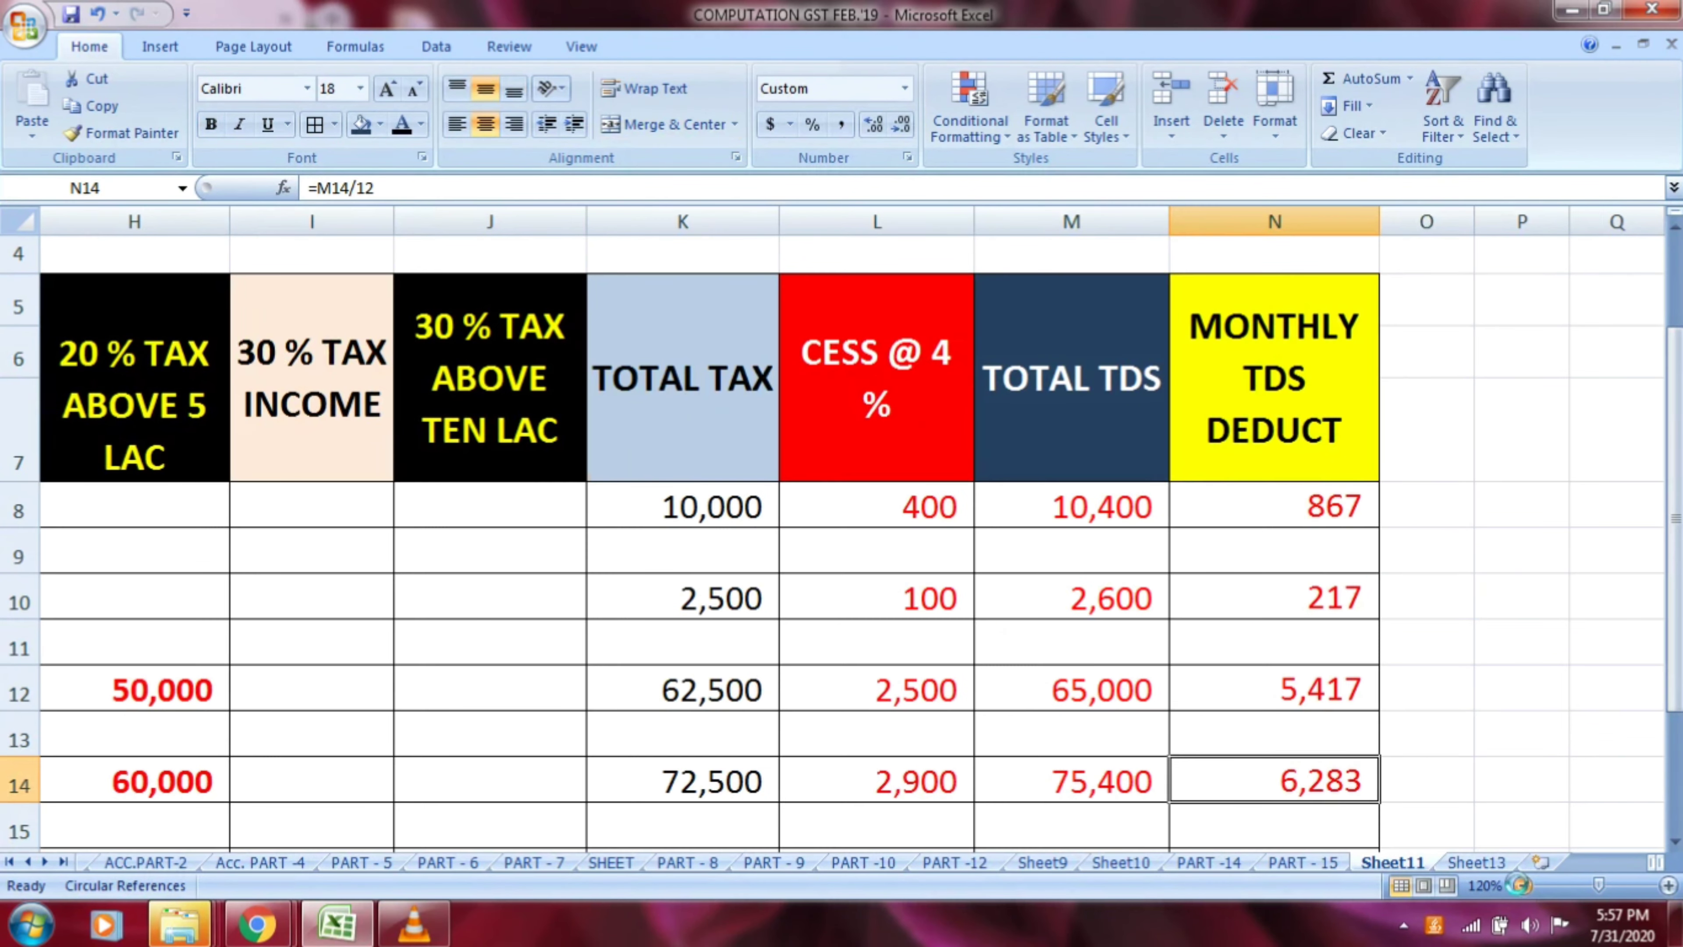
left_click(1522, 885)
left_click(1523, 885)
left_click(803, 601)
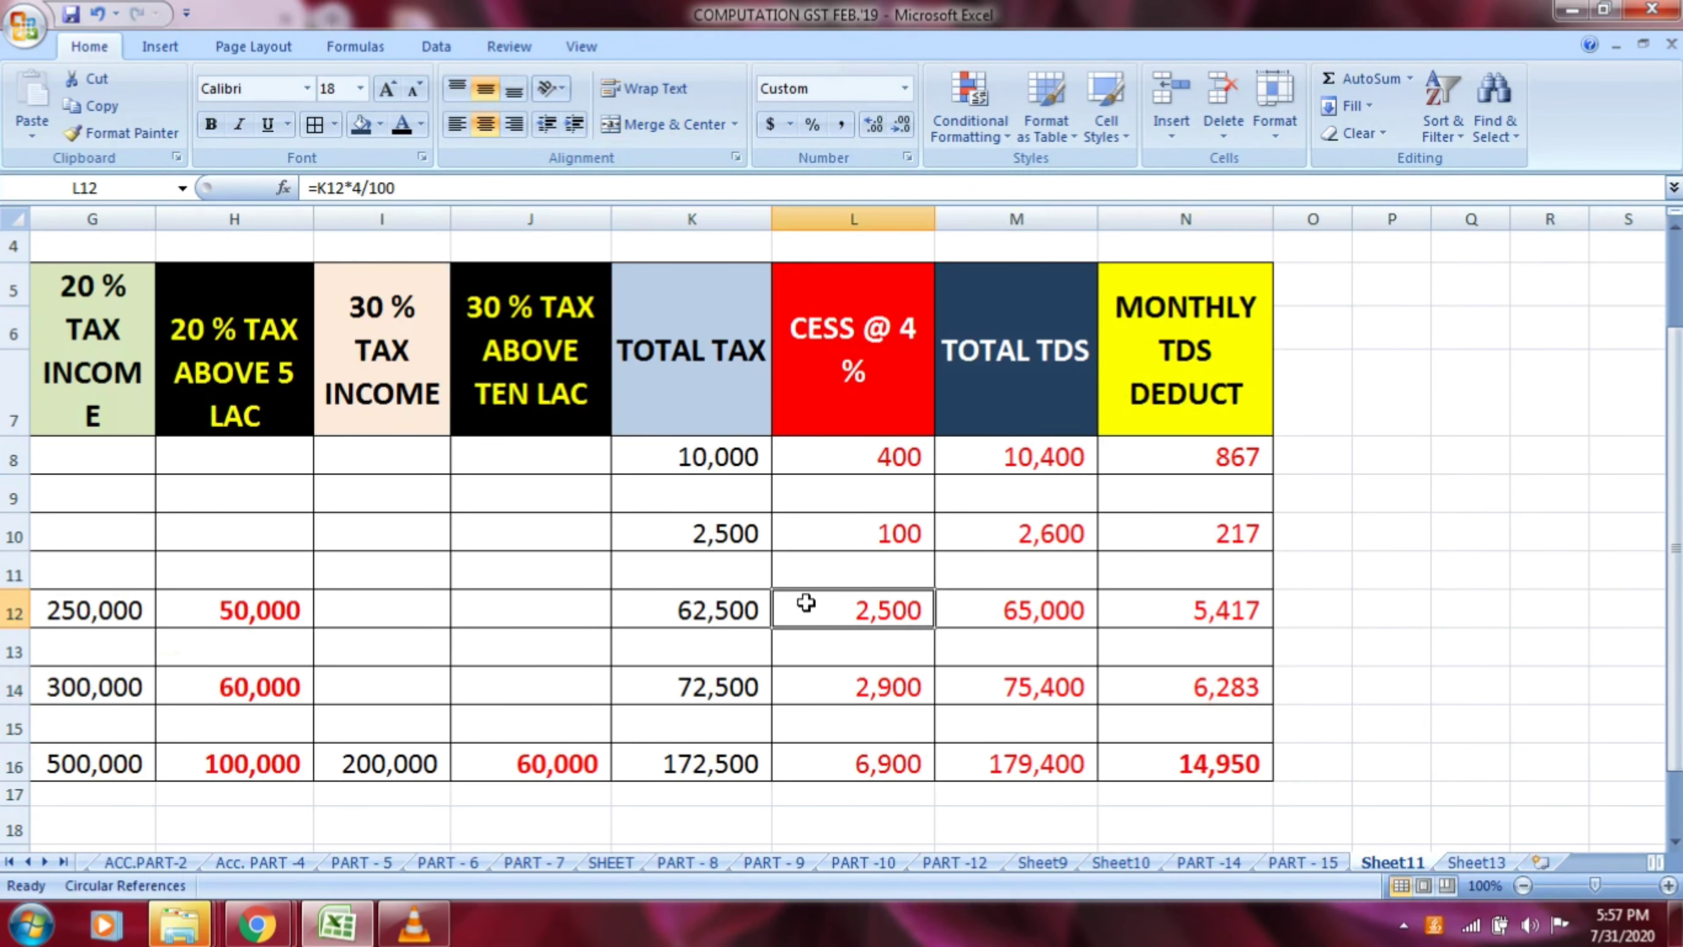
key("Left")
key("Left")
key("Left")
key("Left")
key("Left")
key("Left")
key("Left")
key("Left")
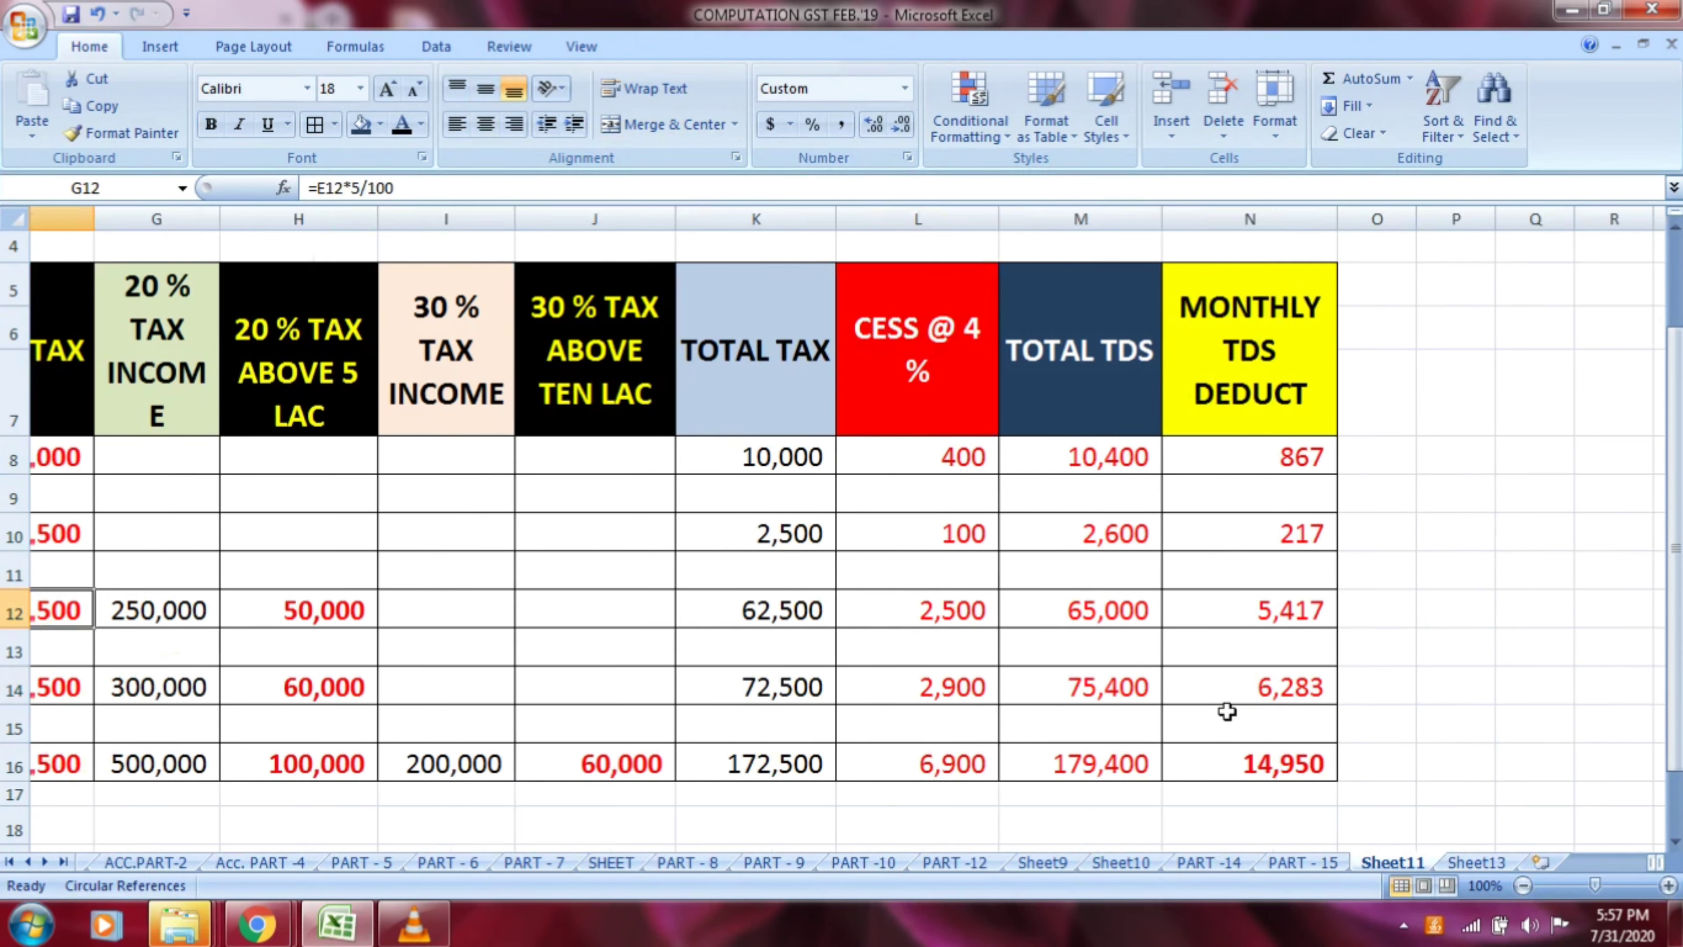
key("Left")
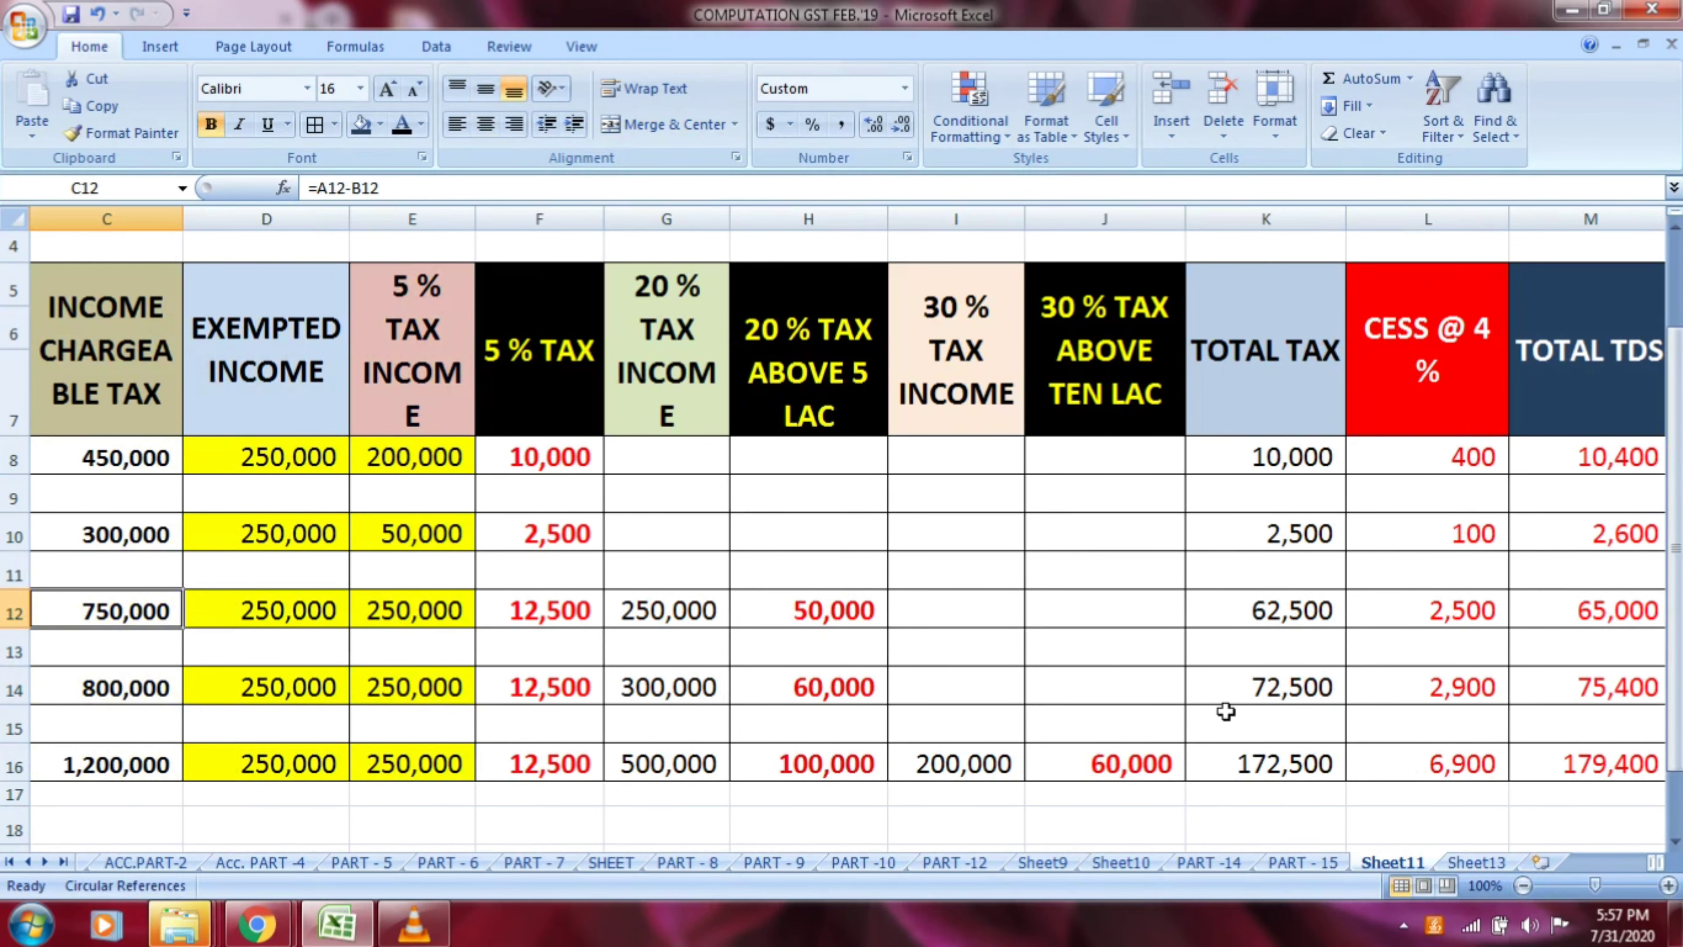
key("Right")
key("Right")
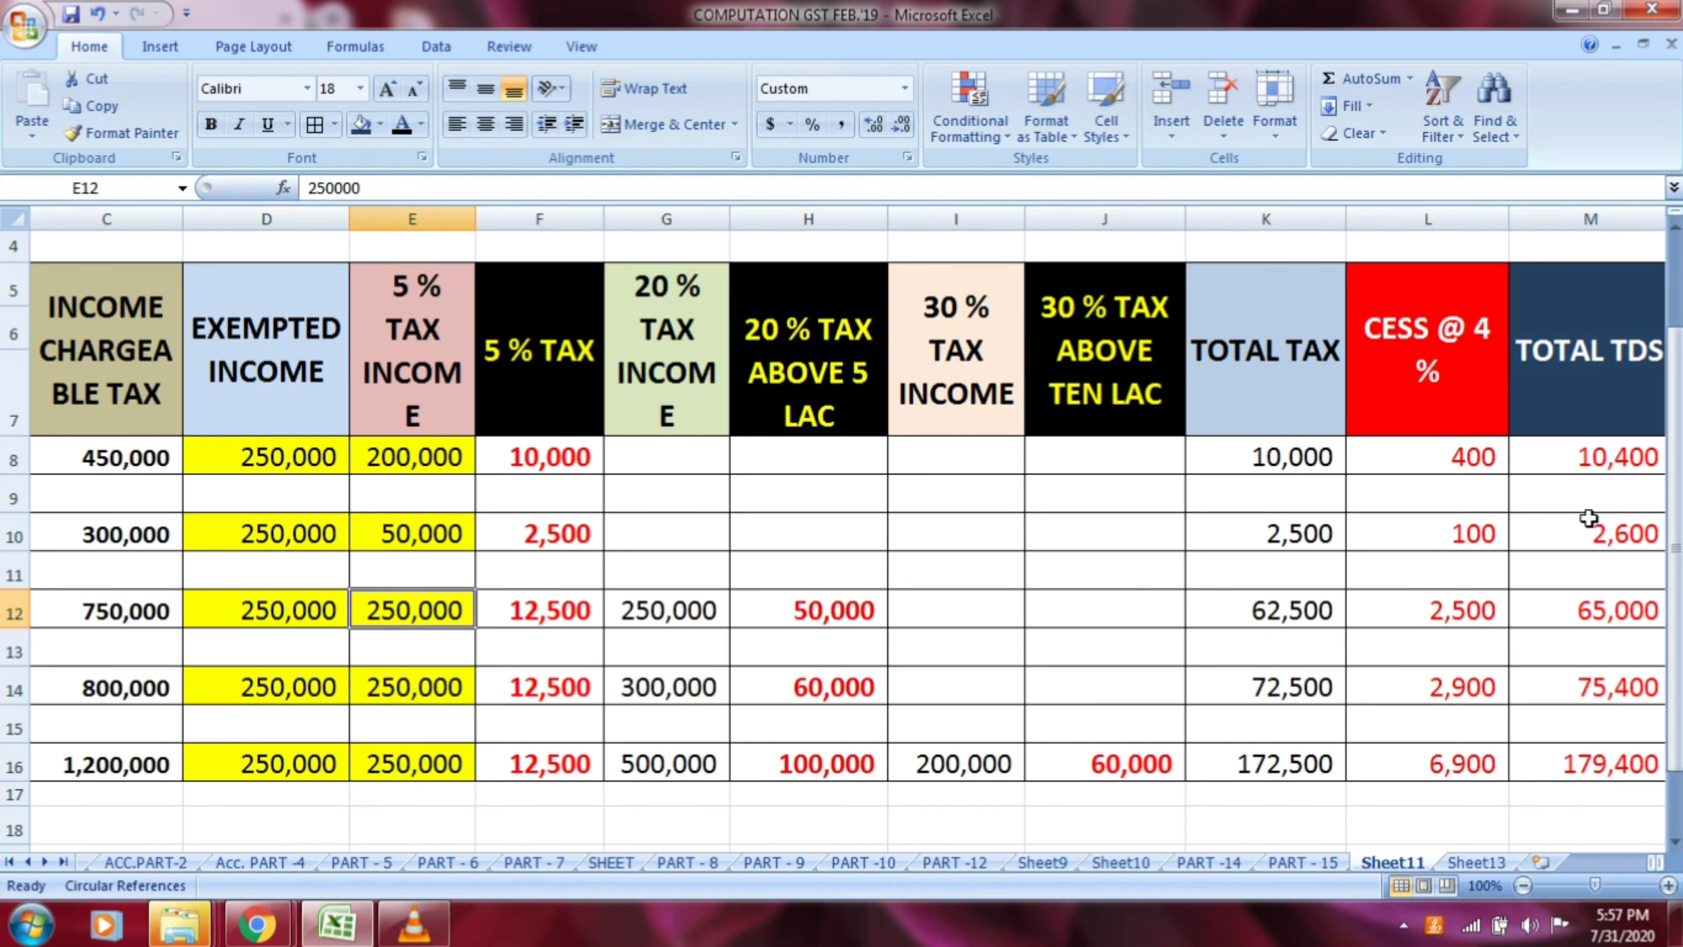
Review the whole salary TDS table across to the monthly deduction column, and check row 8's chargeable income in C8
left_click(1521, 886)
left_click(1521, 886)
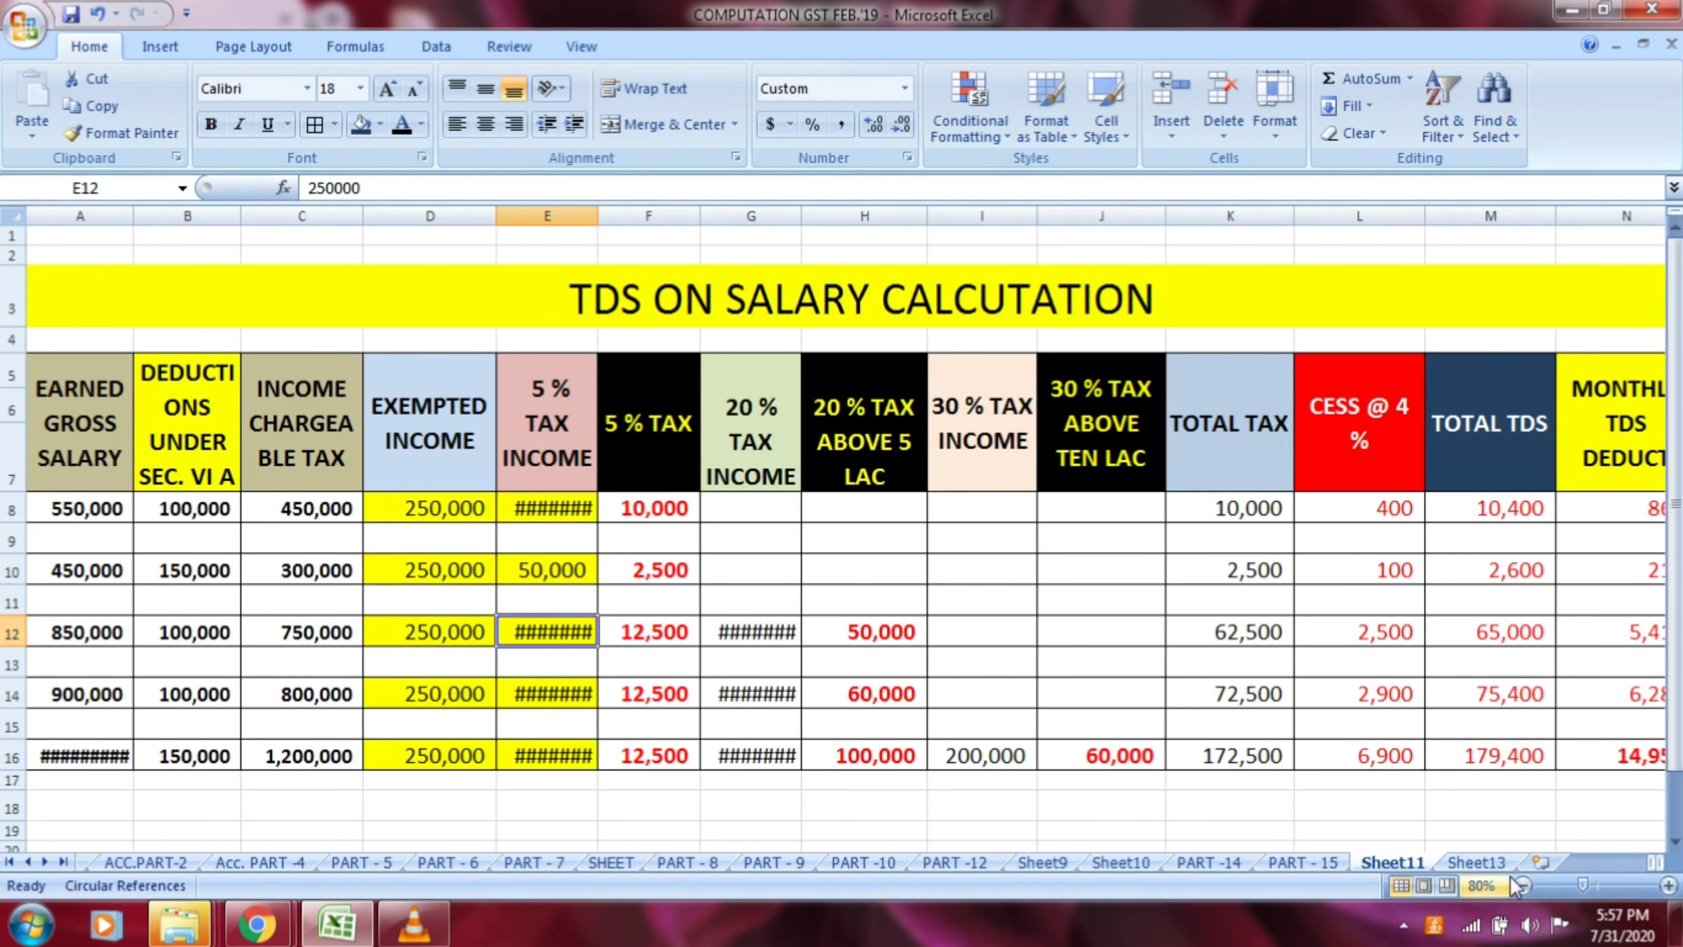
key("Right")
key("Right")
key("Right")
key("Right")
key("Right")
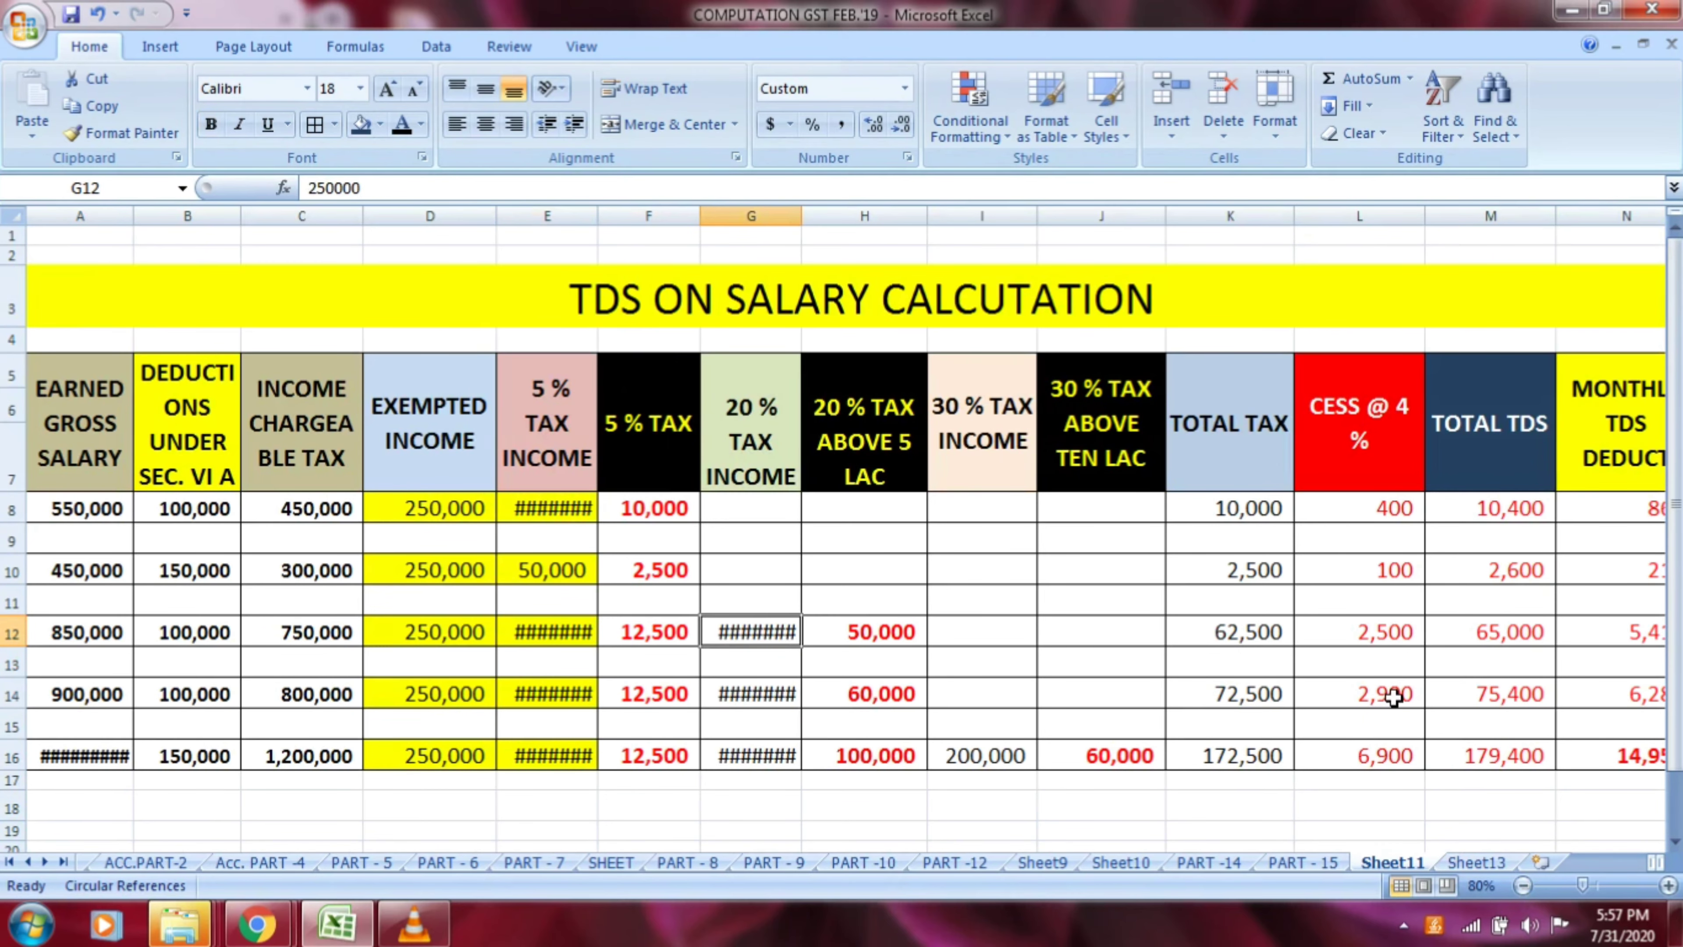
key("Right")
key("Right")
key("Right")
key("Right")
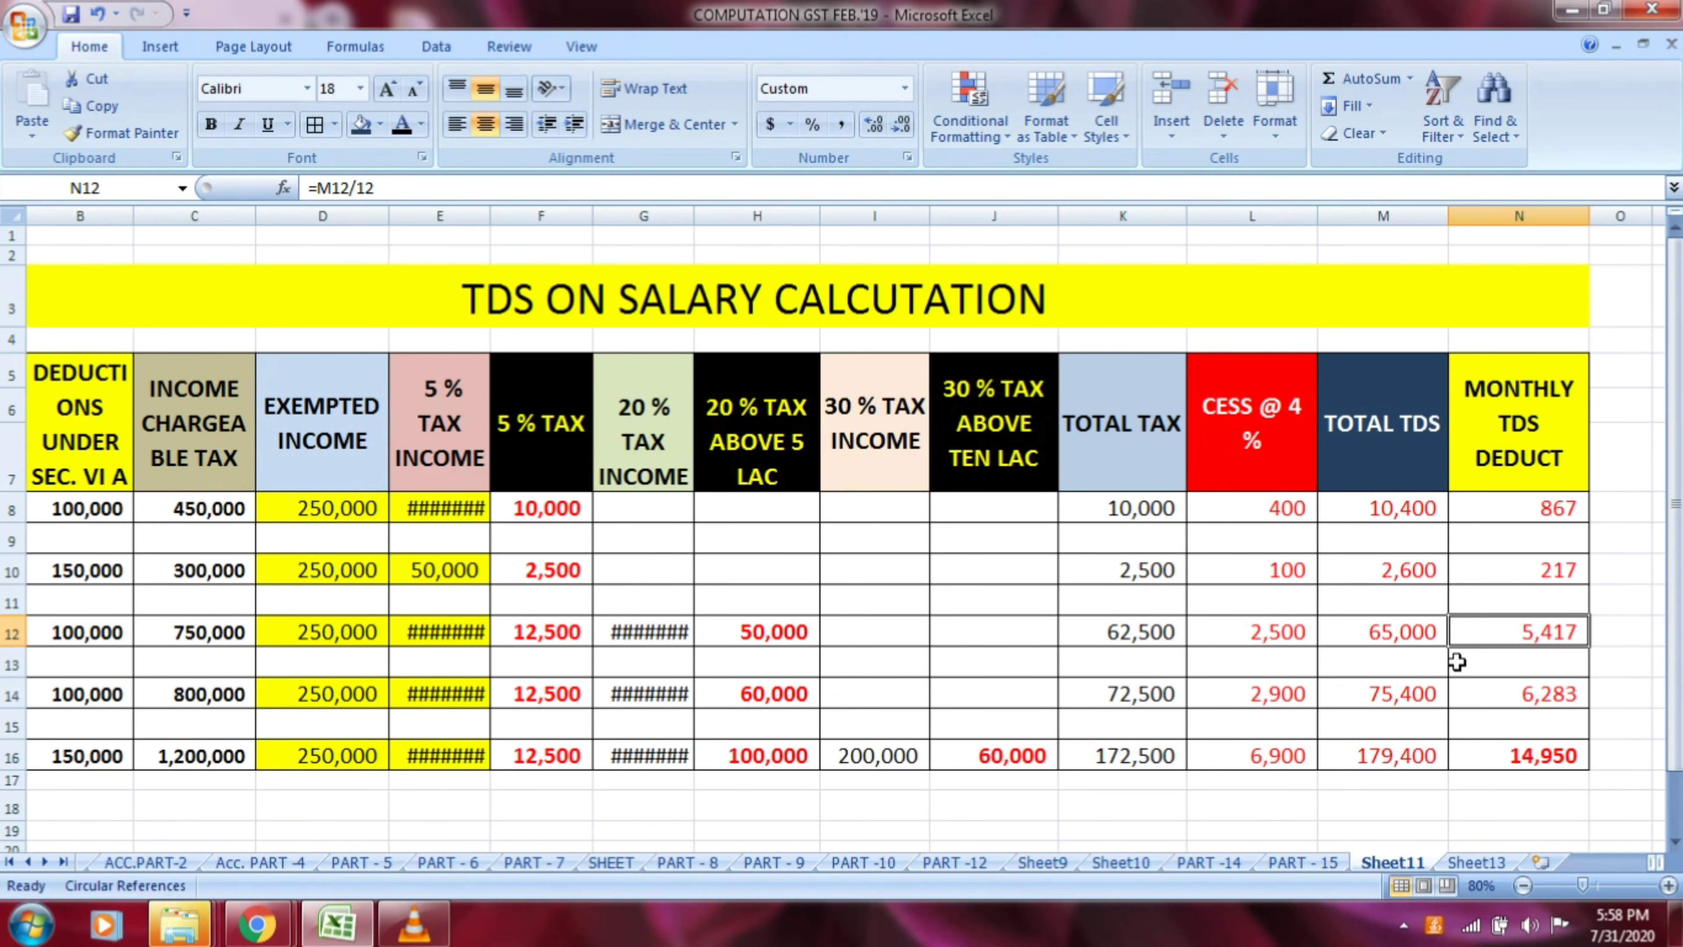
key("Right")
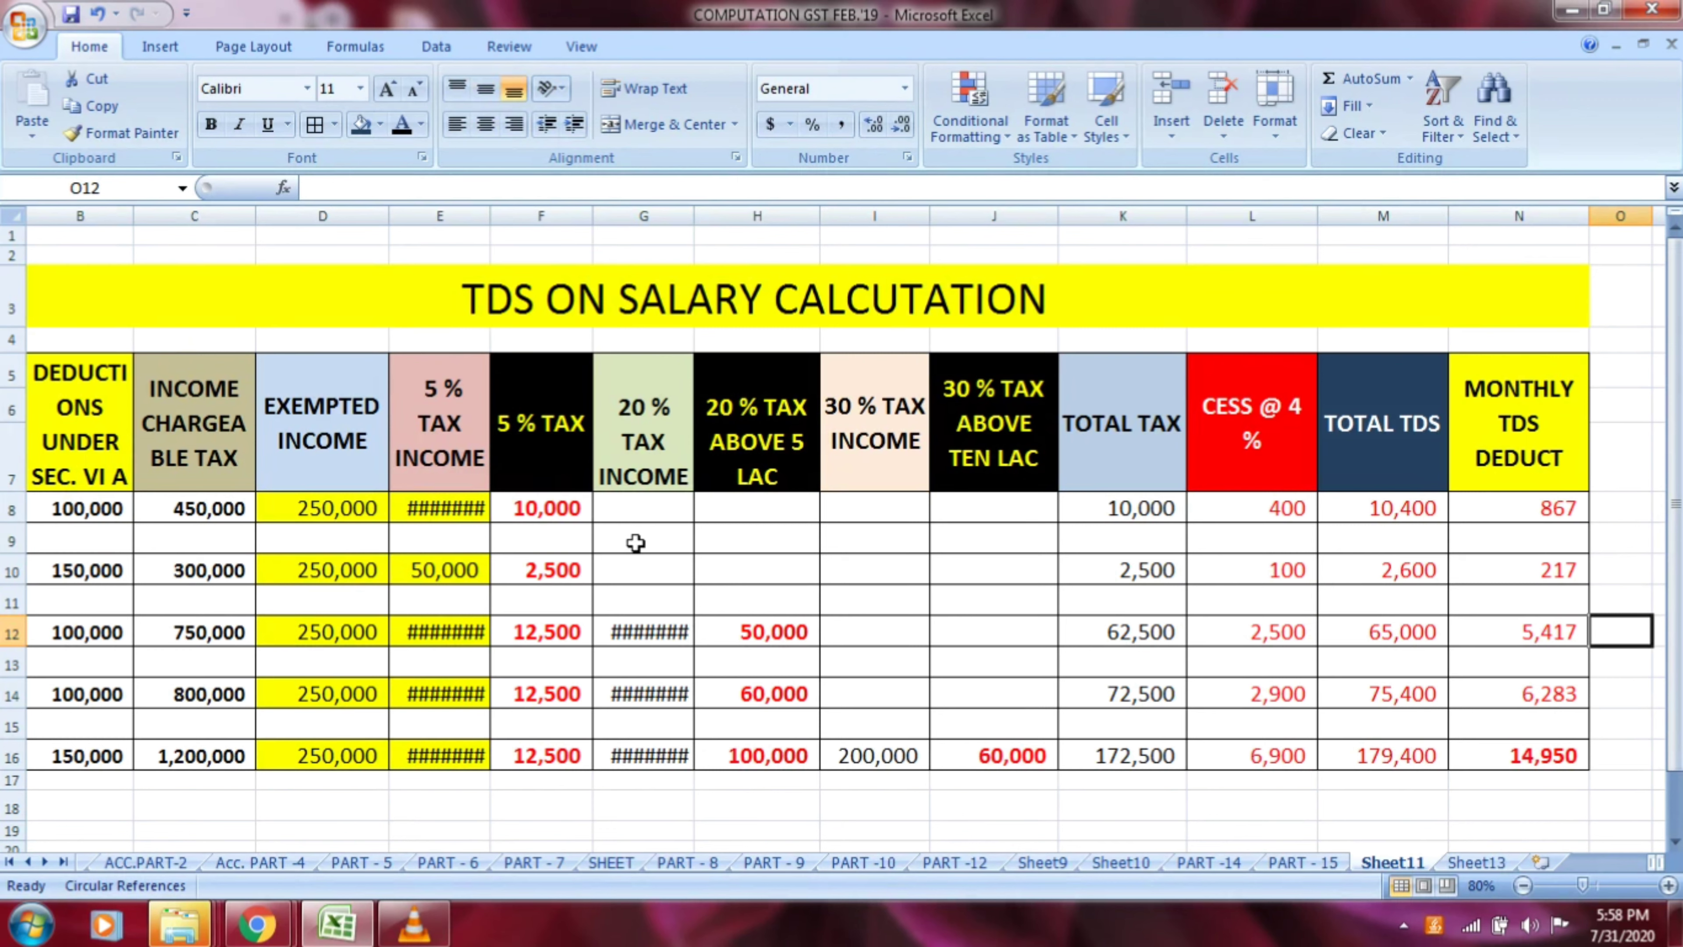
left_click(210, 510)
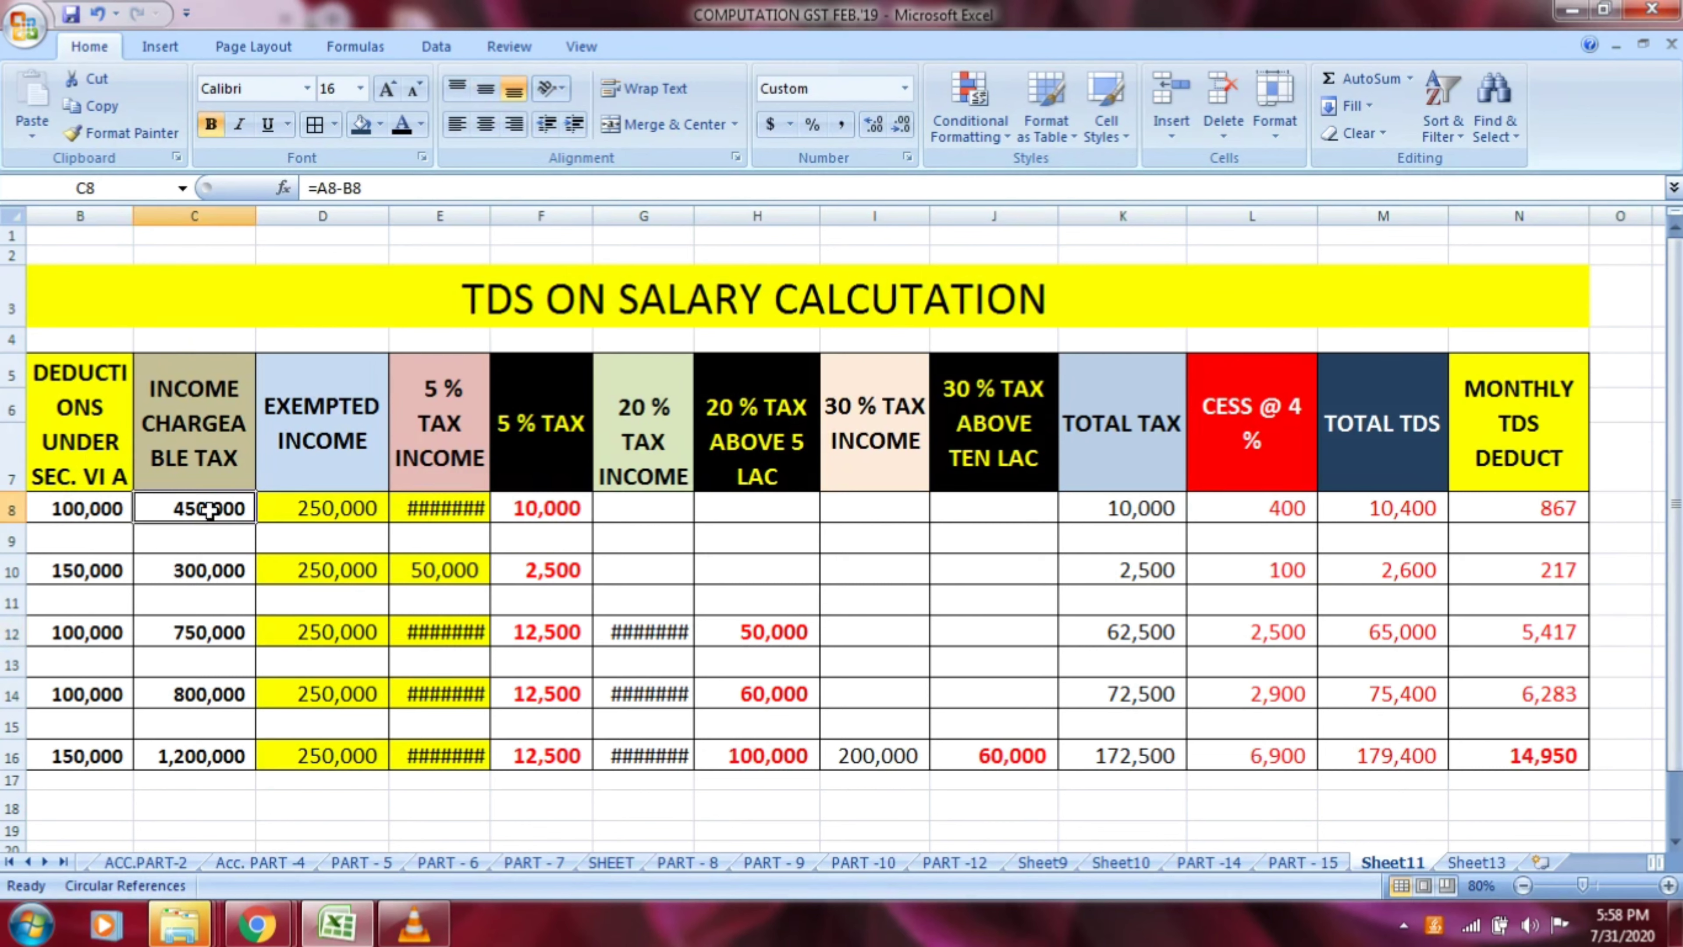
Compare each row's chargeable income in column C with its monthly TDS deduction in column N, from row 8 down to row 16
left_click(1481, 508)
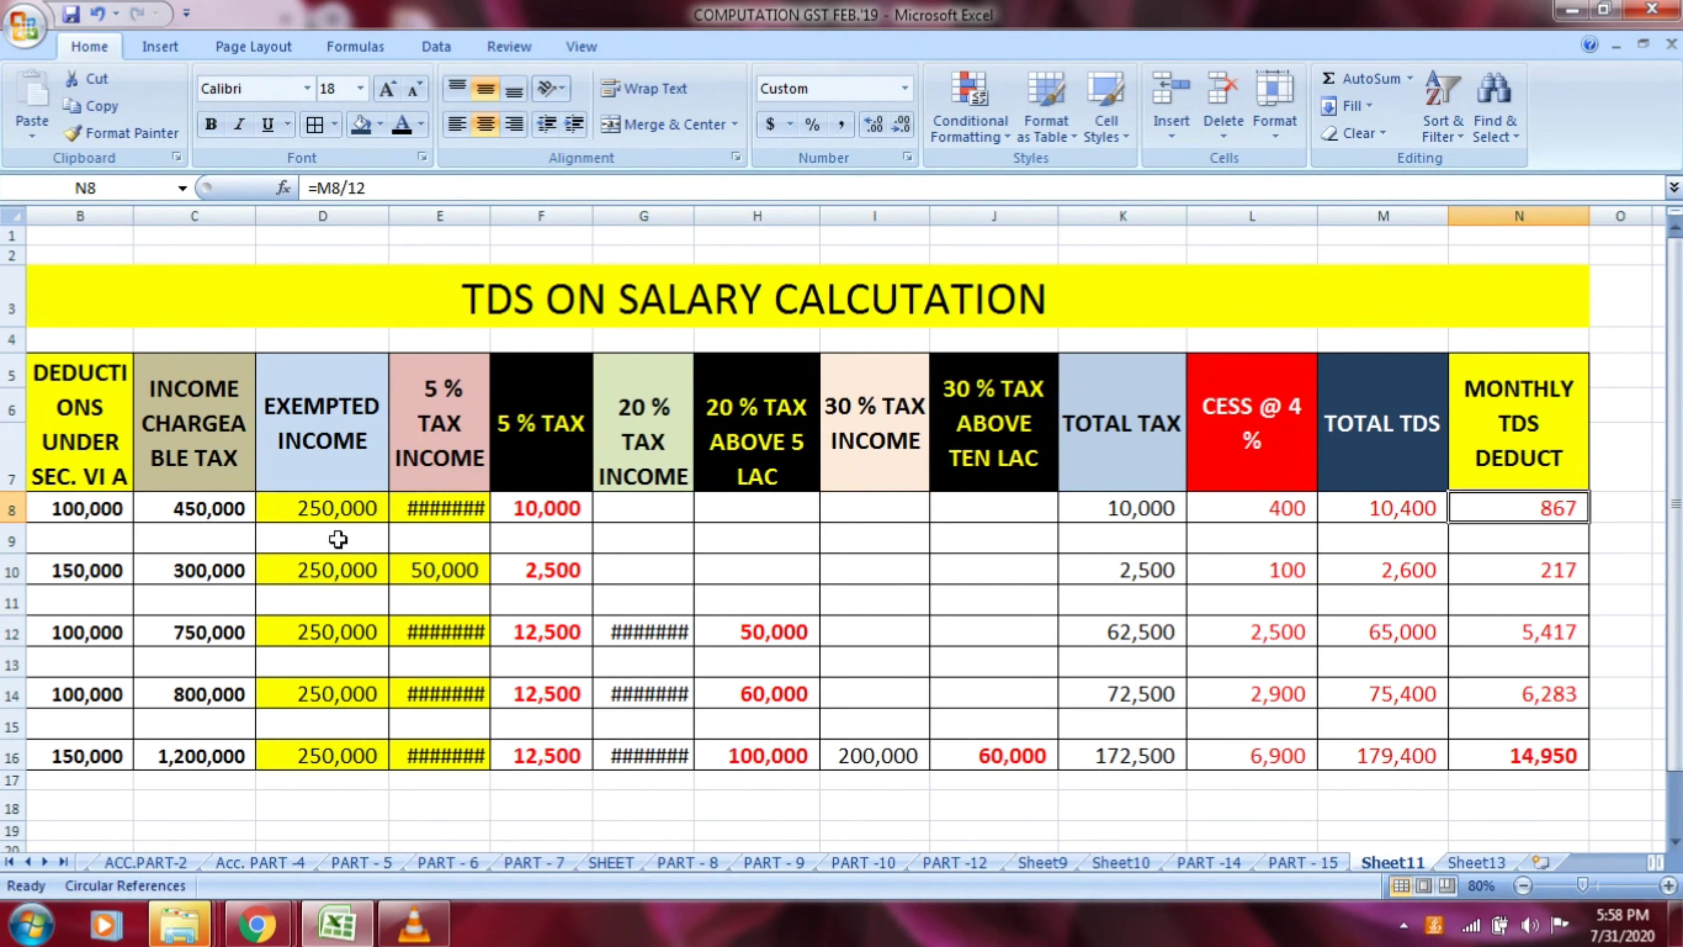
left_click(222, 574)
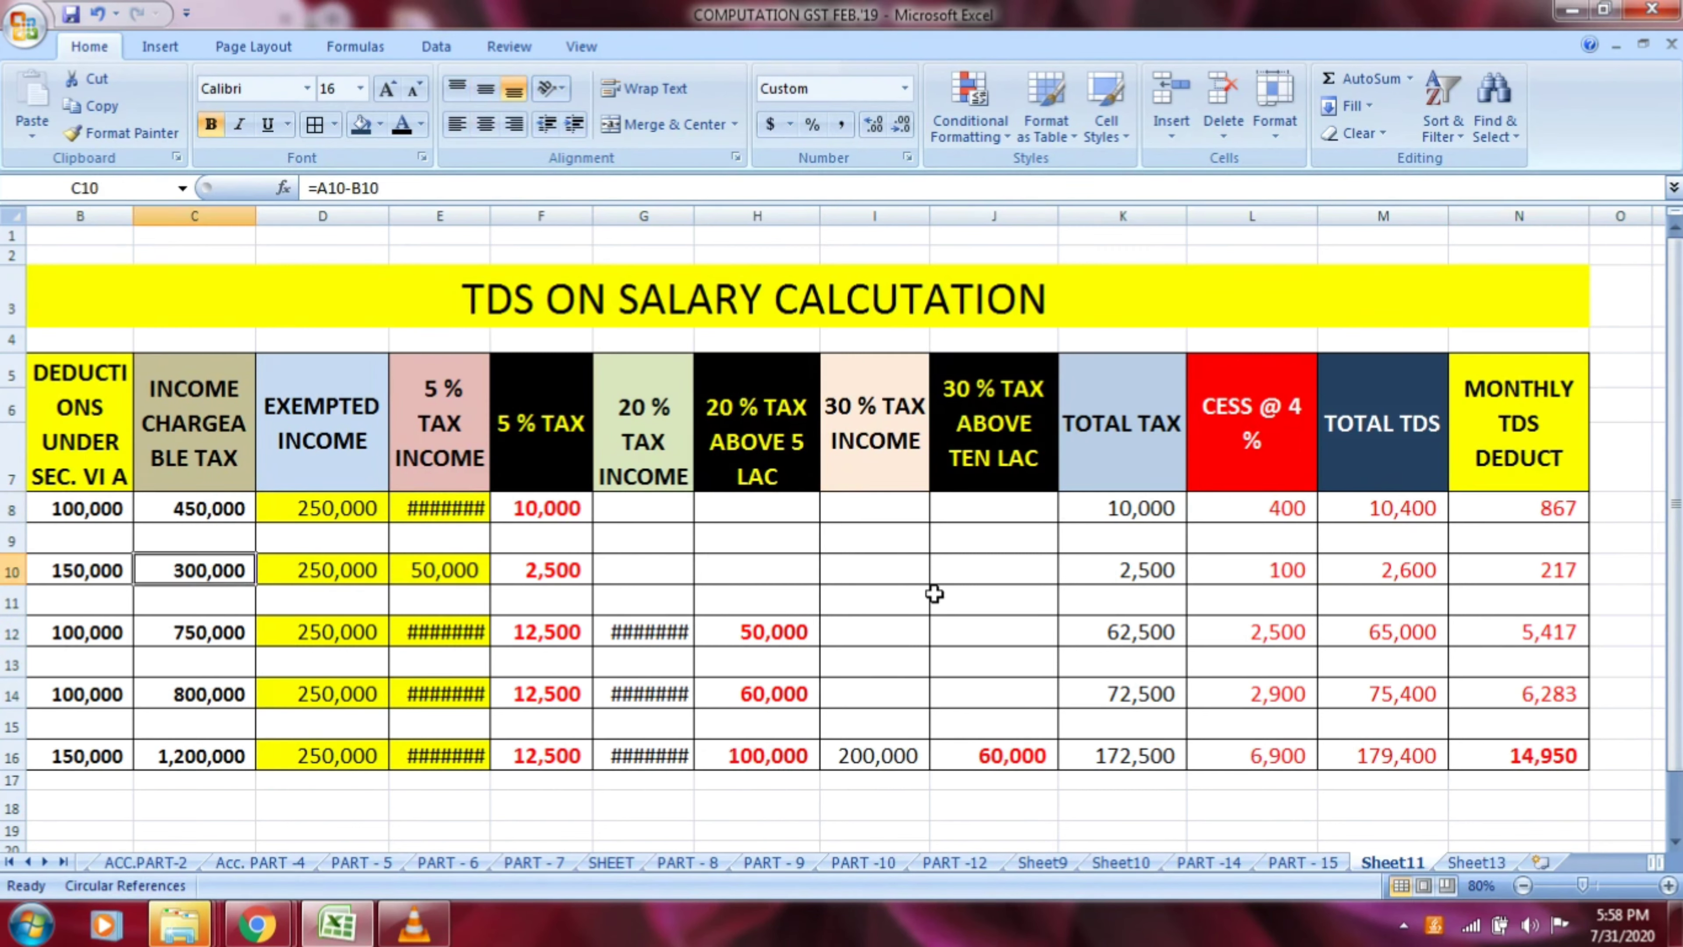
left_click(1499, 579)
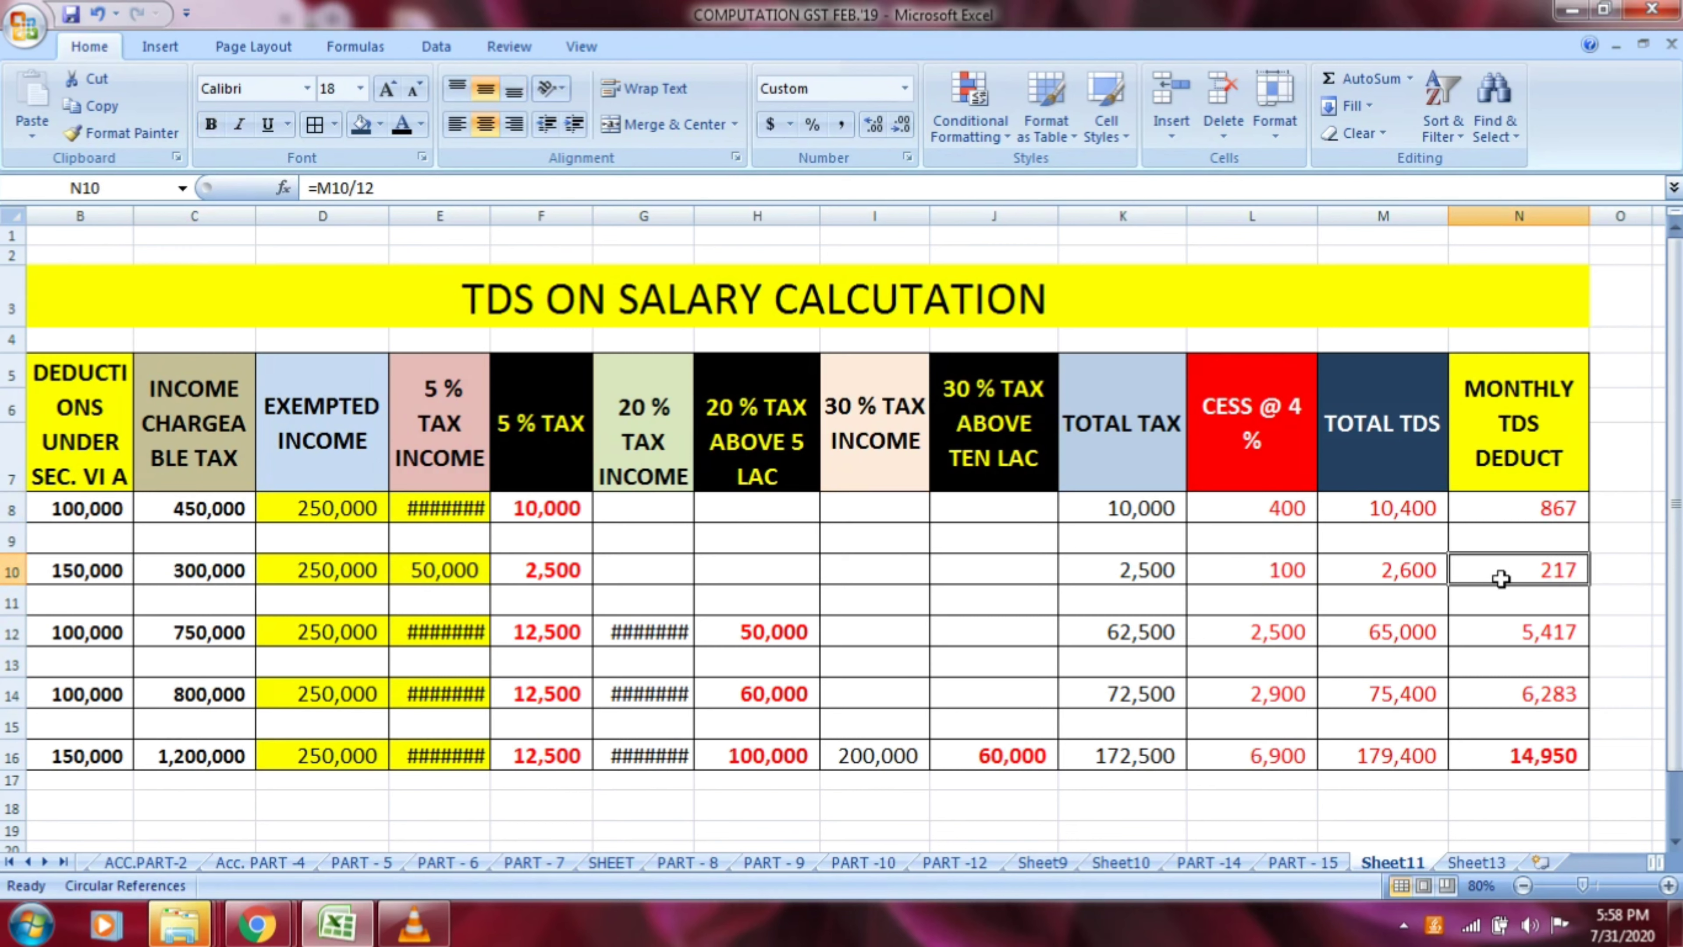
left_click(242, 632)
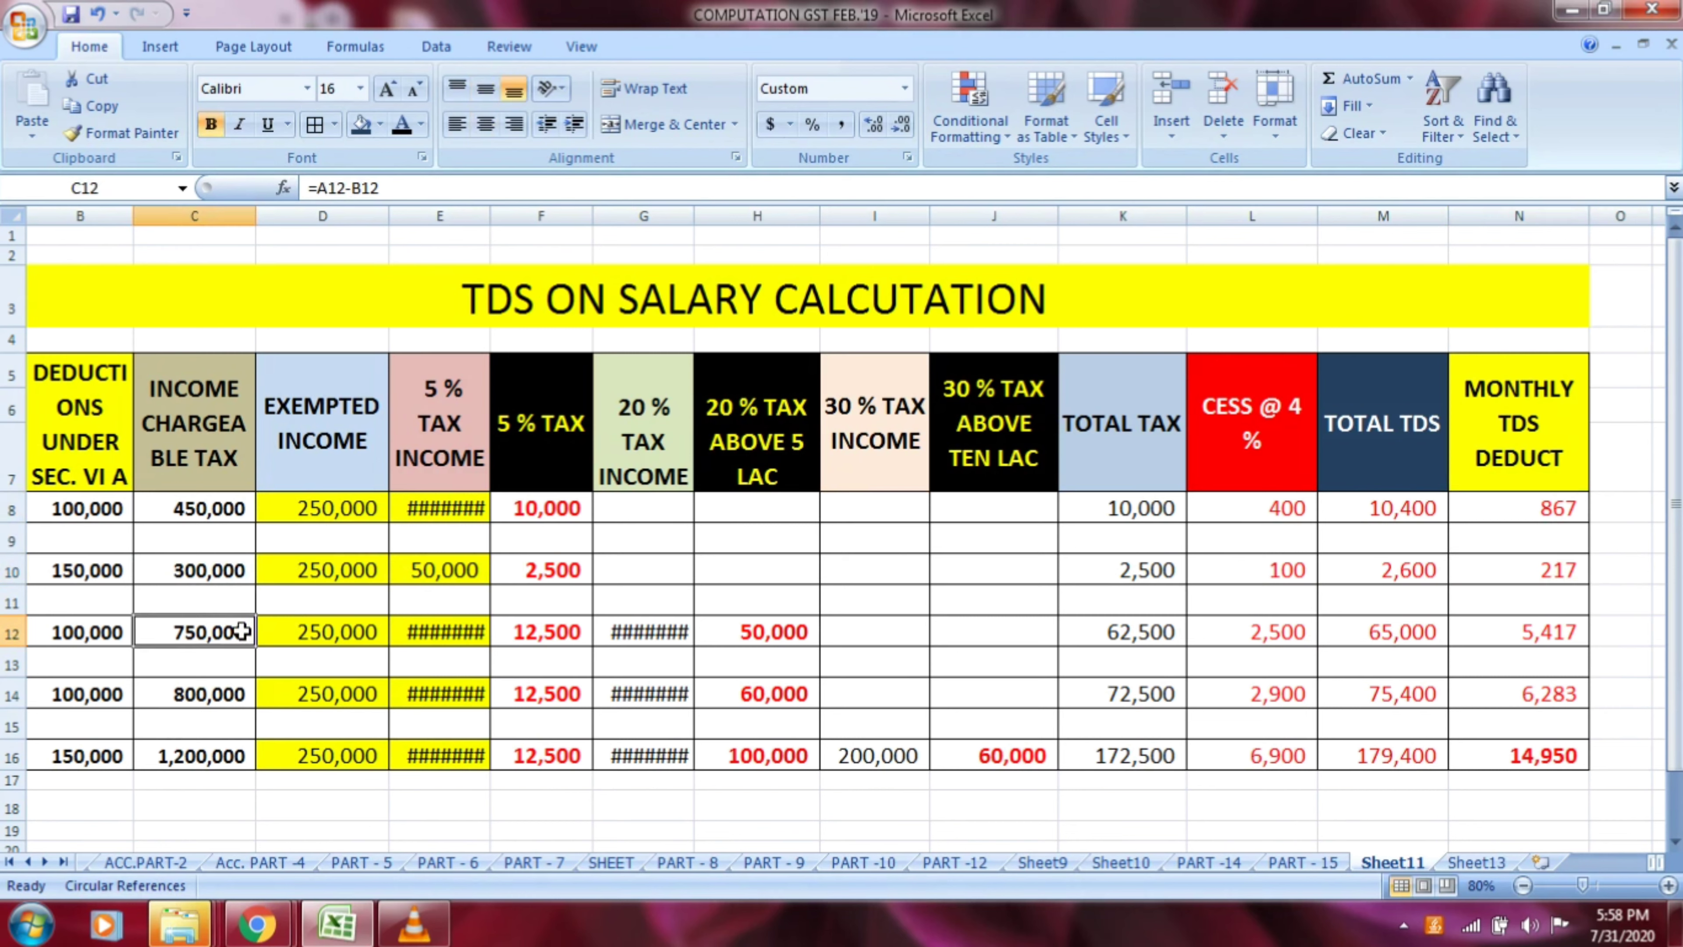
left_click(1510, 633)
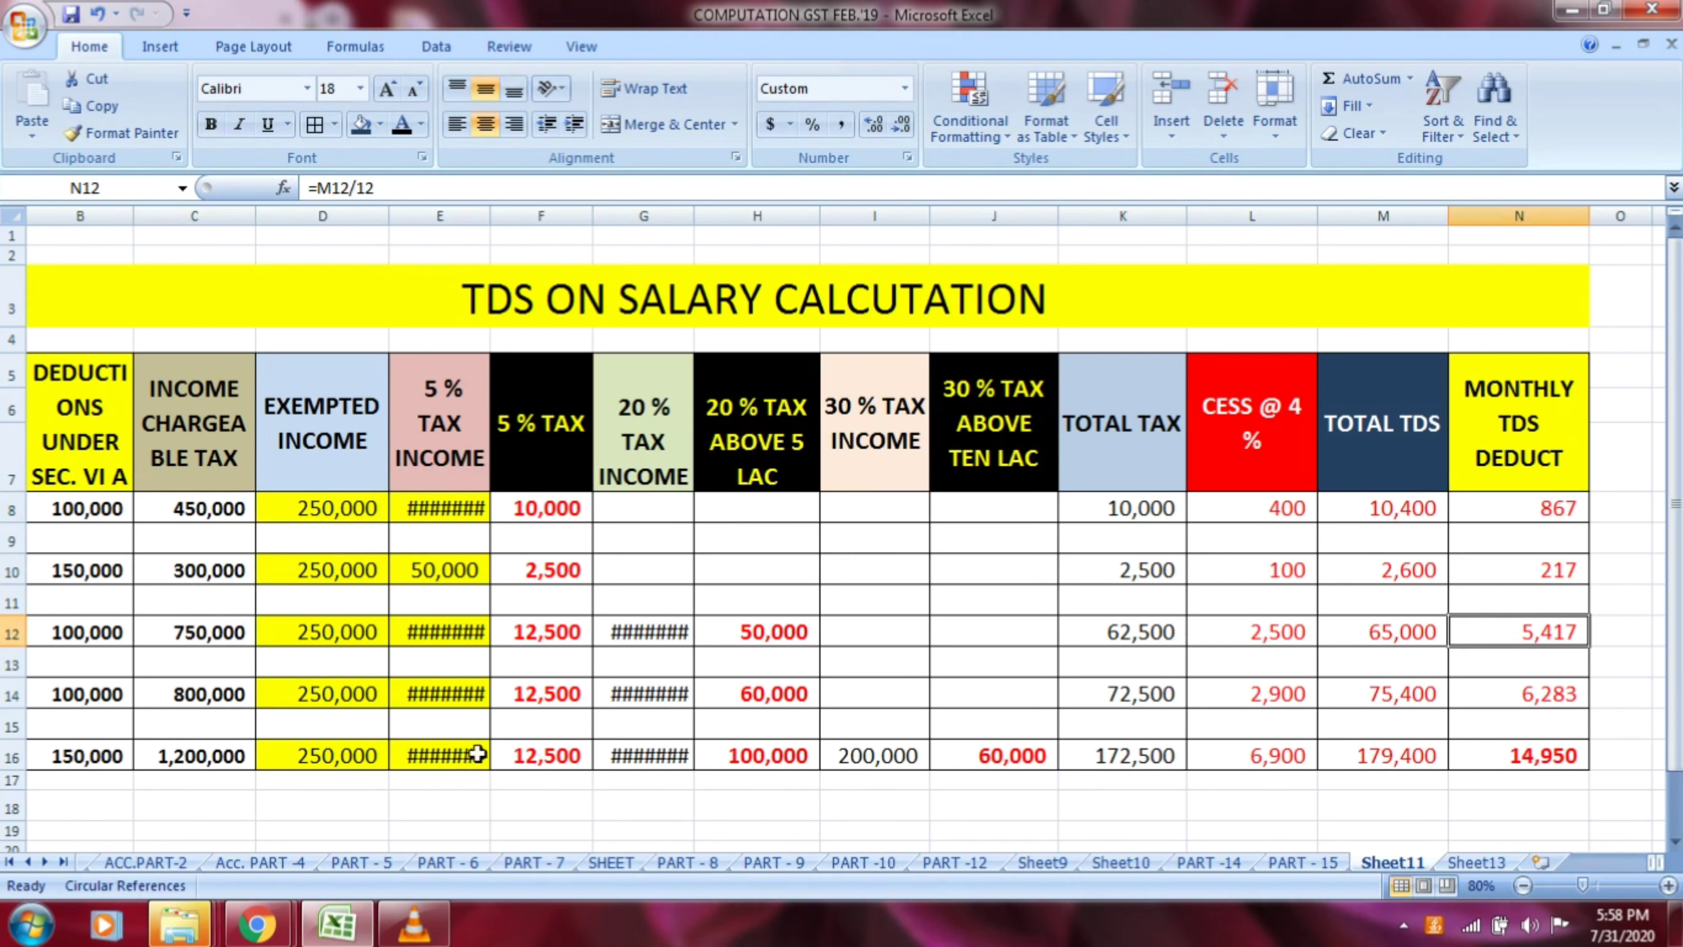
left_click(202, 689)
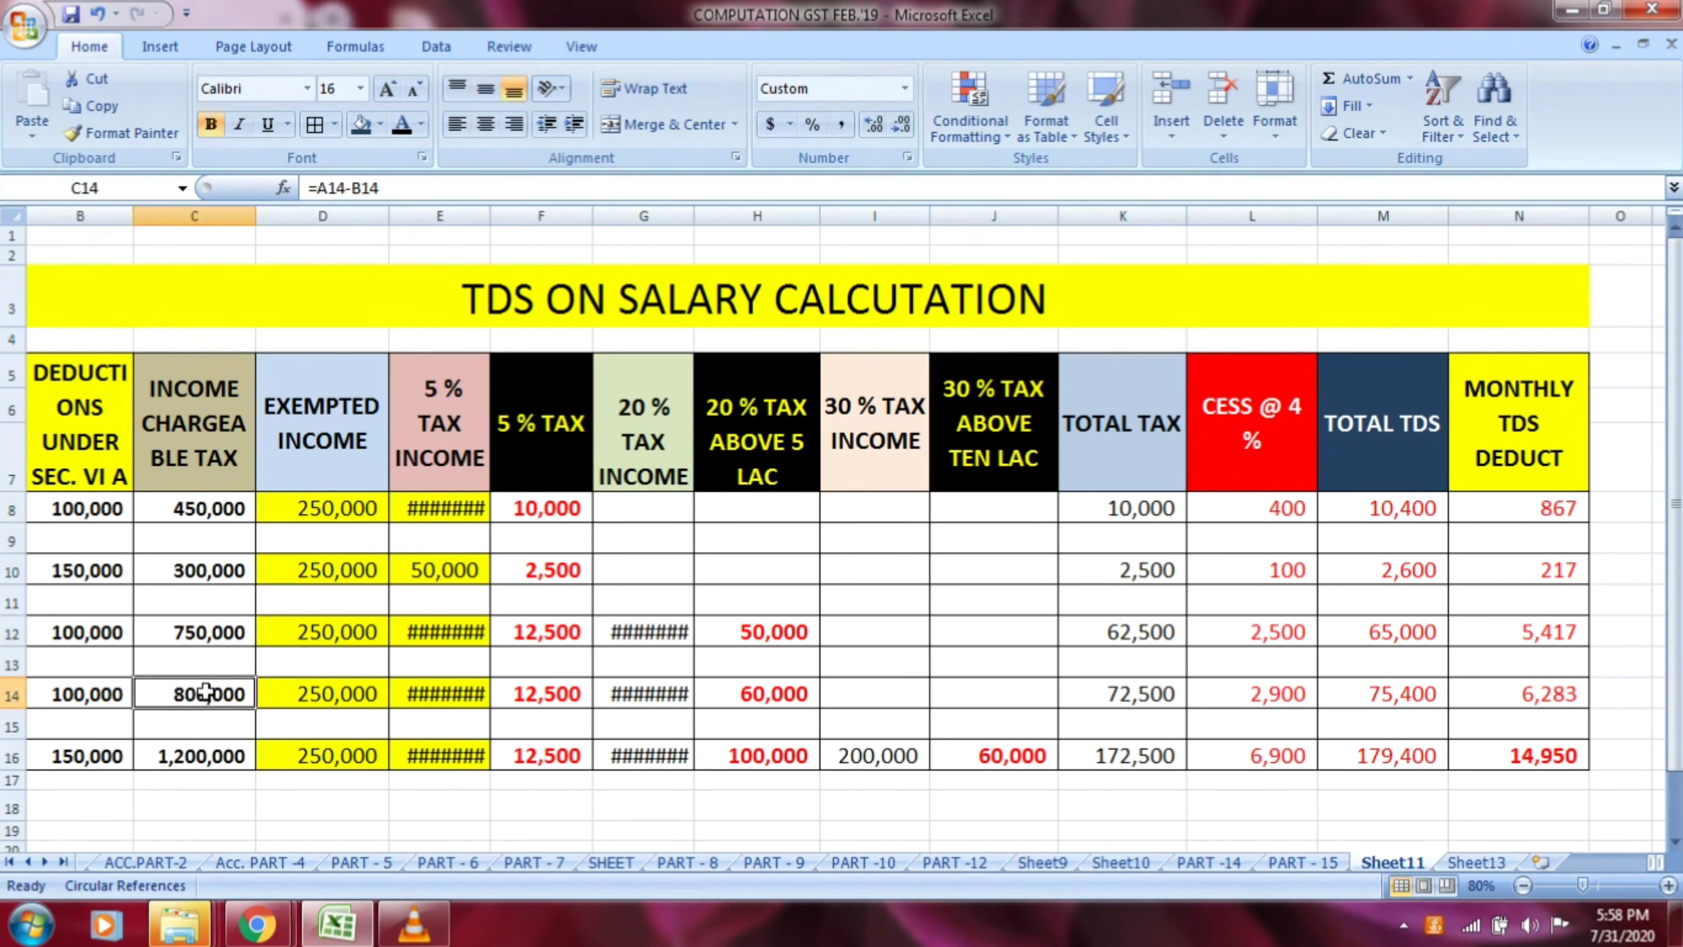
left_click(1499, 697)
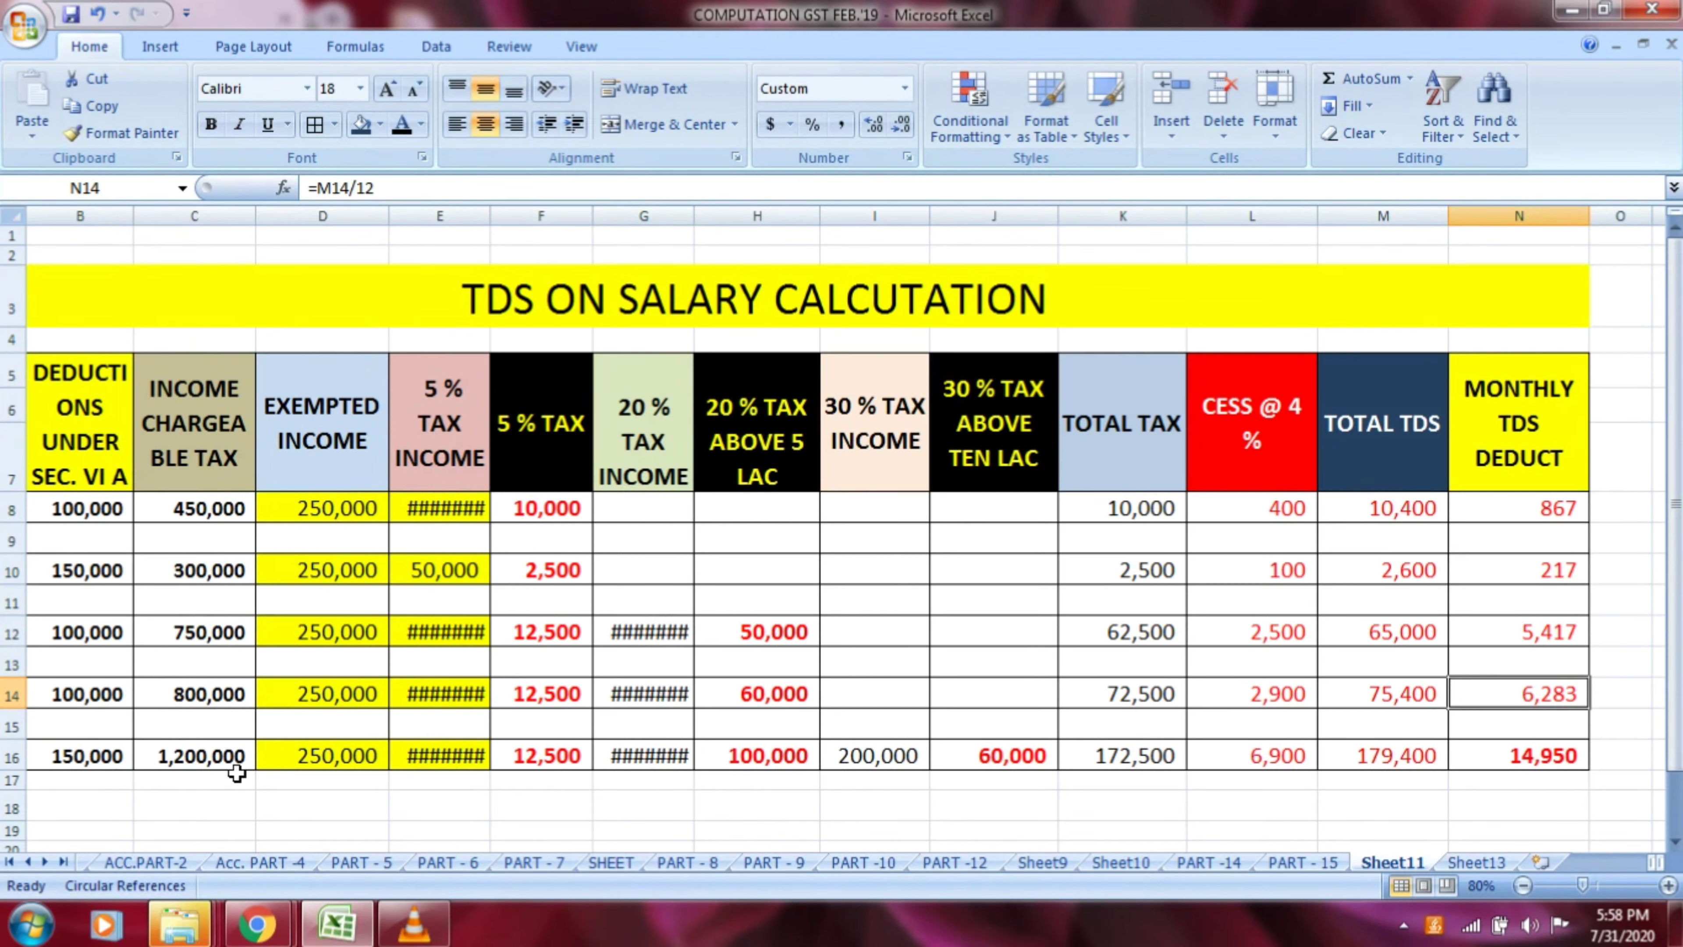
left_click(210, 762)
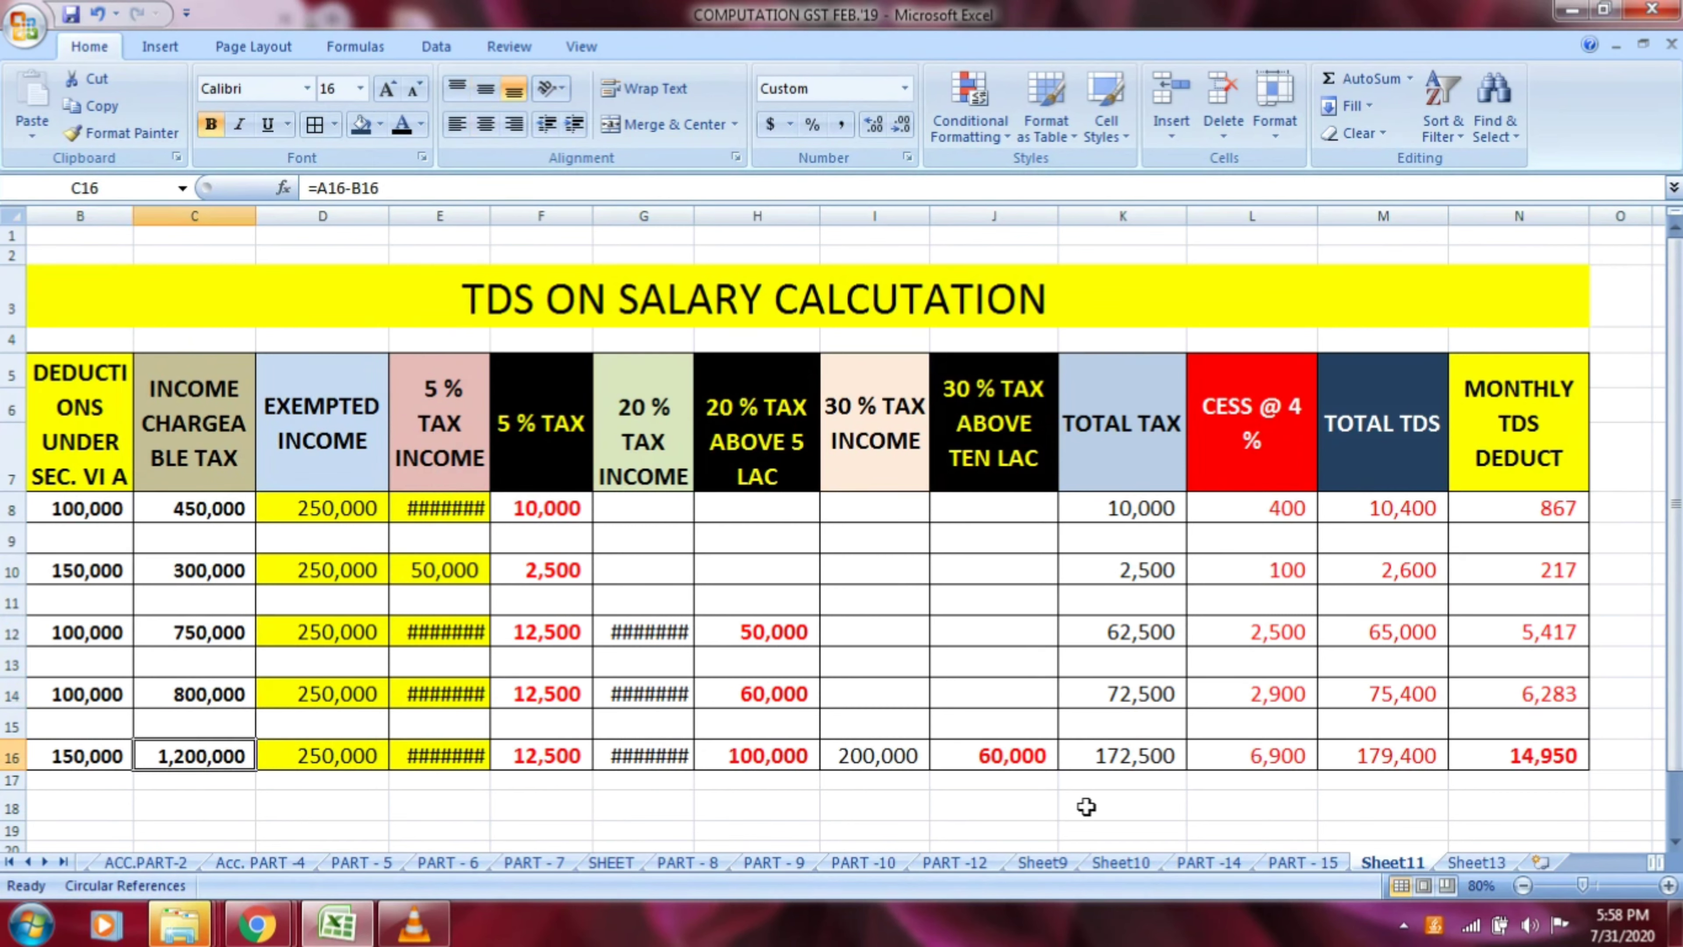
left_click(1519, 755)
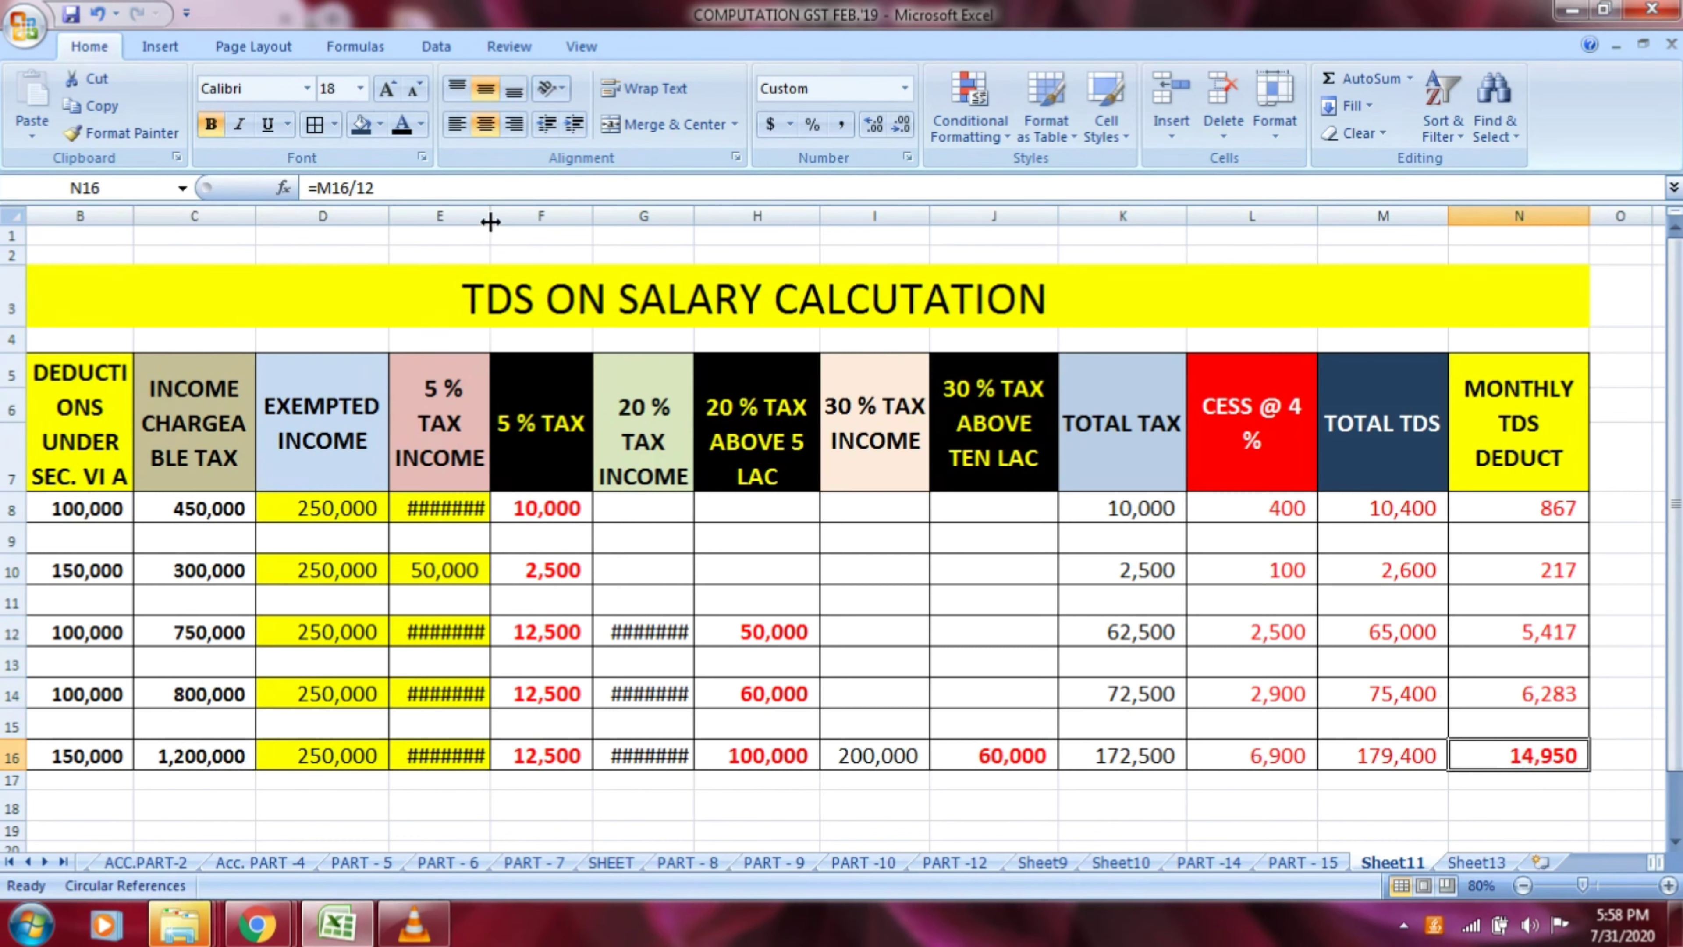
Widen the 5 % TAX INCOME and 20 % TAX INCOME columns enough to show their amounts in full
left_click_drag(490, 218, 509, 226)
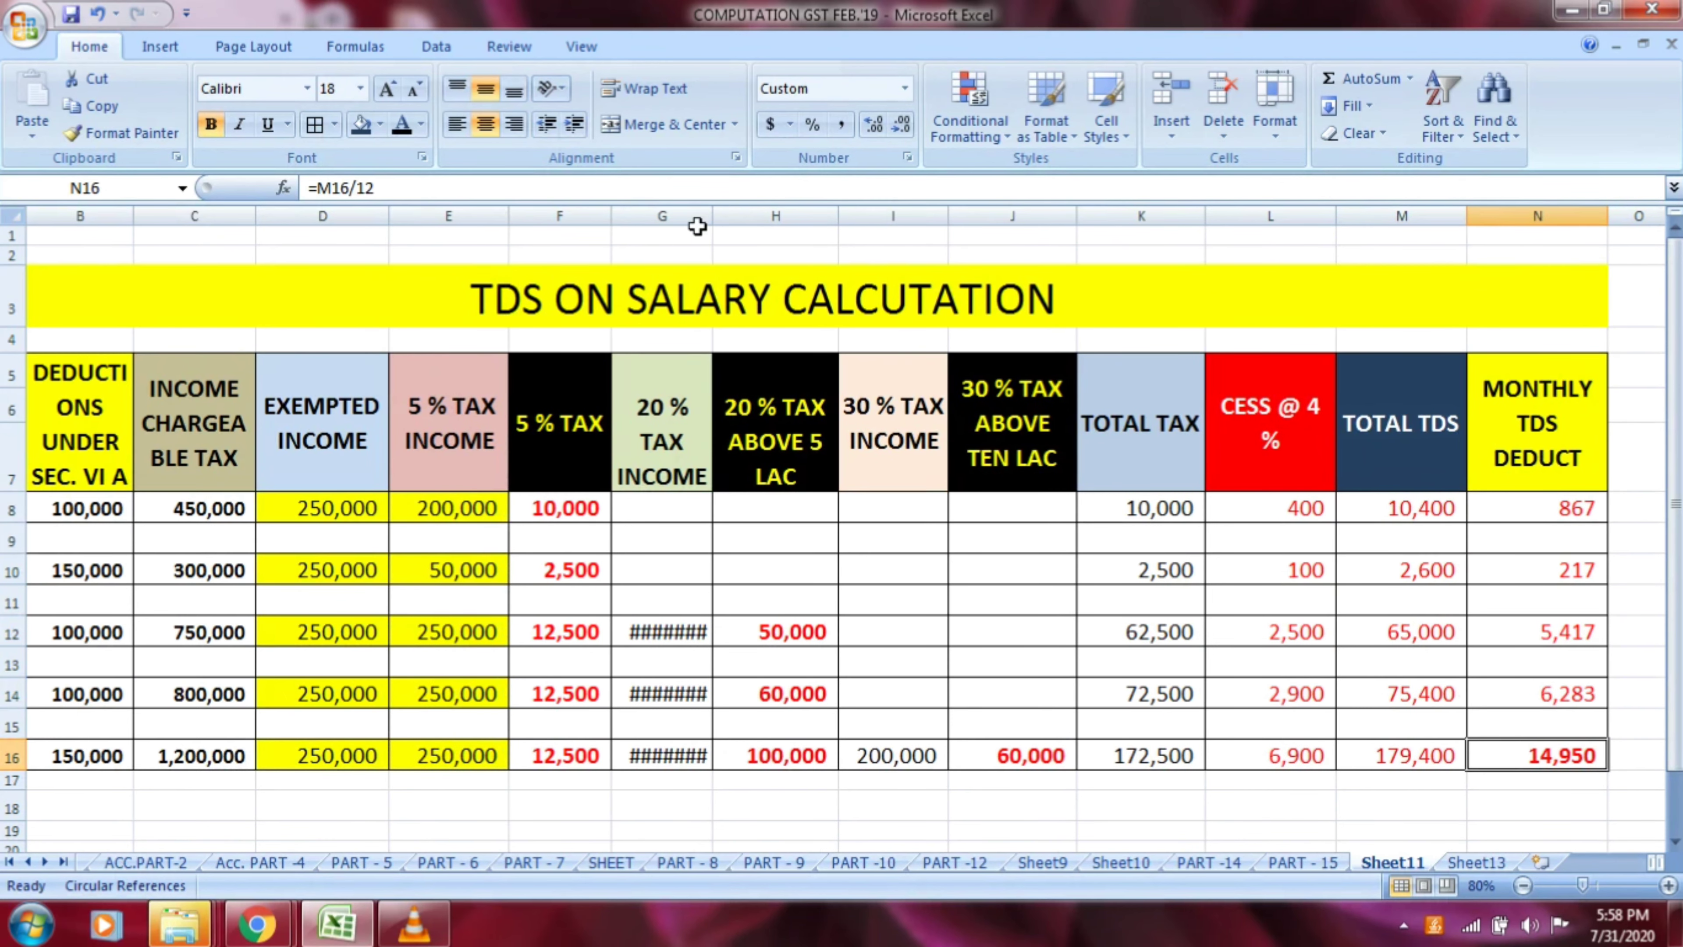
left_click_drag(712, 219, 730, 221)
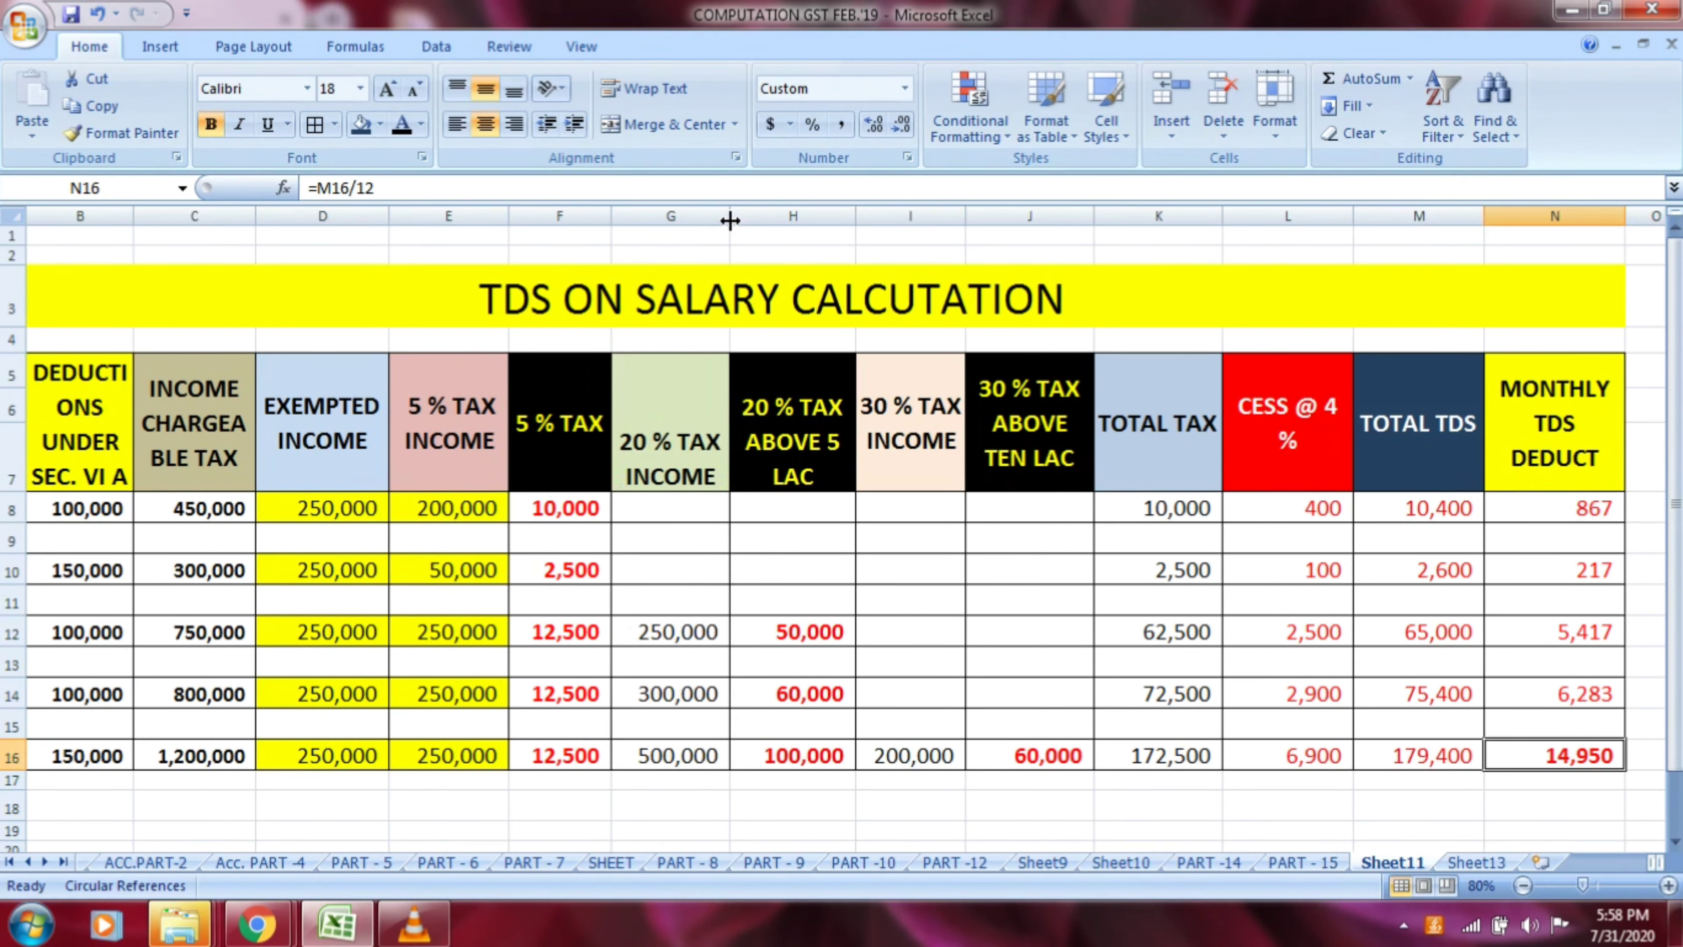